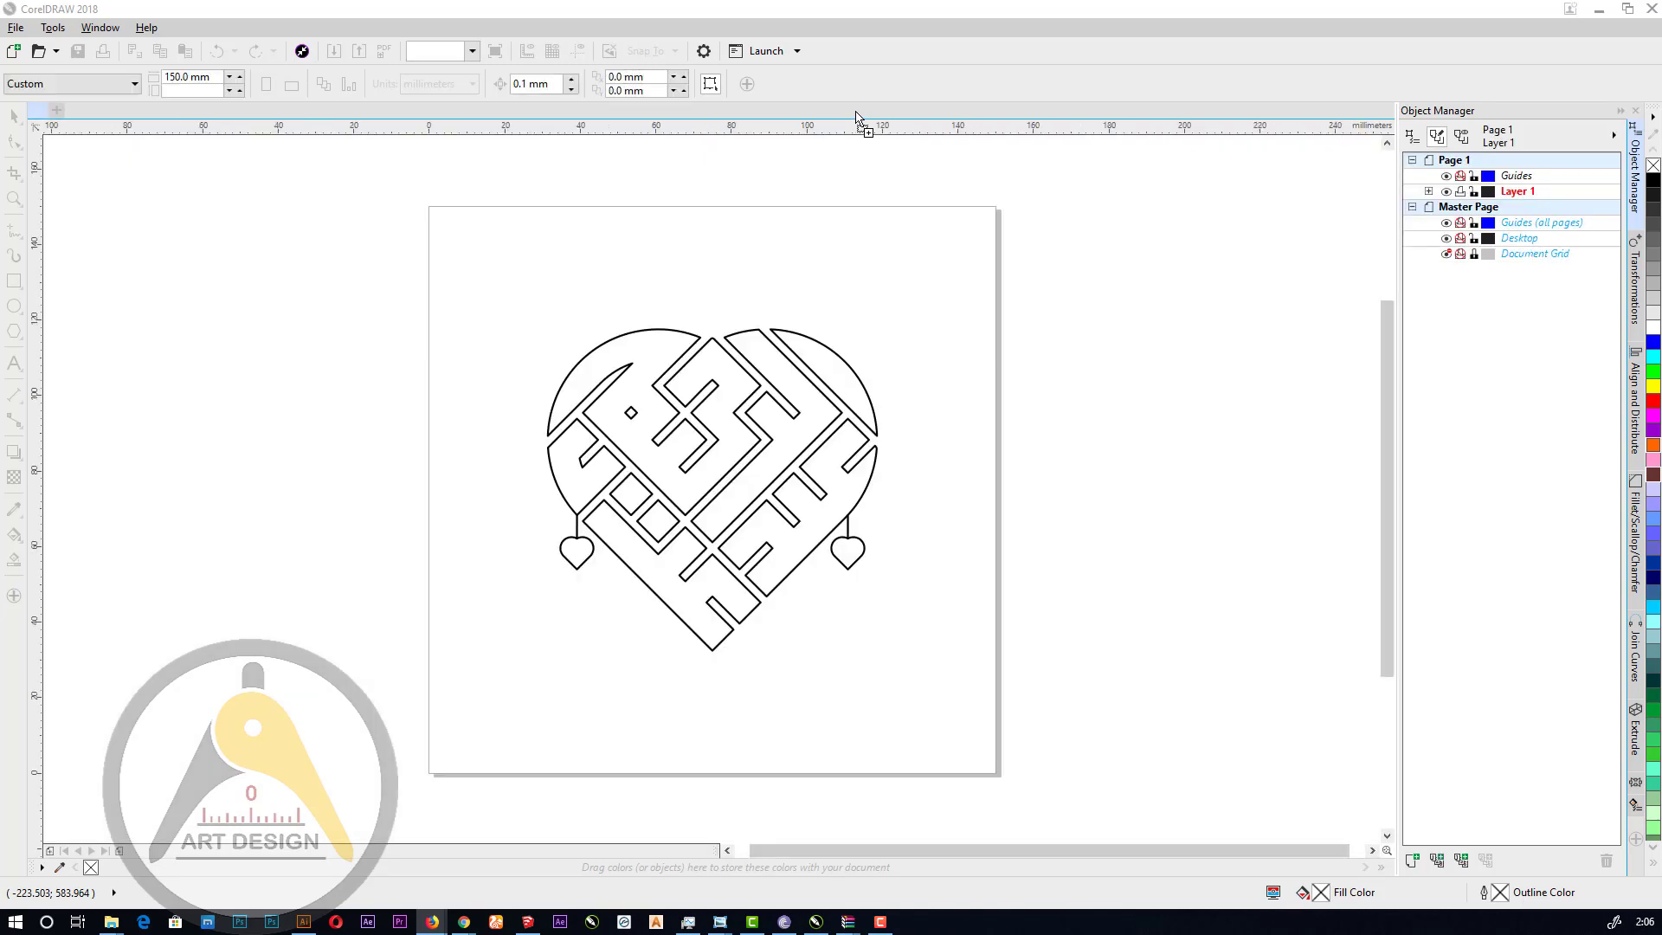
pyautogui.scroll(3, 663, 567)
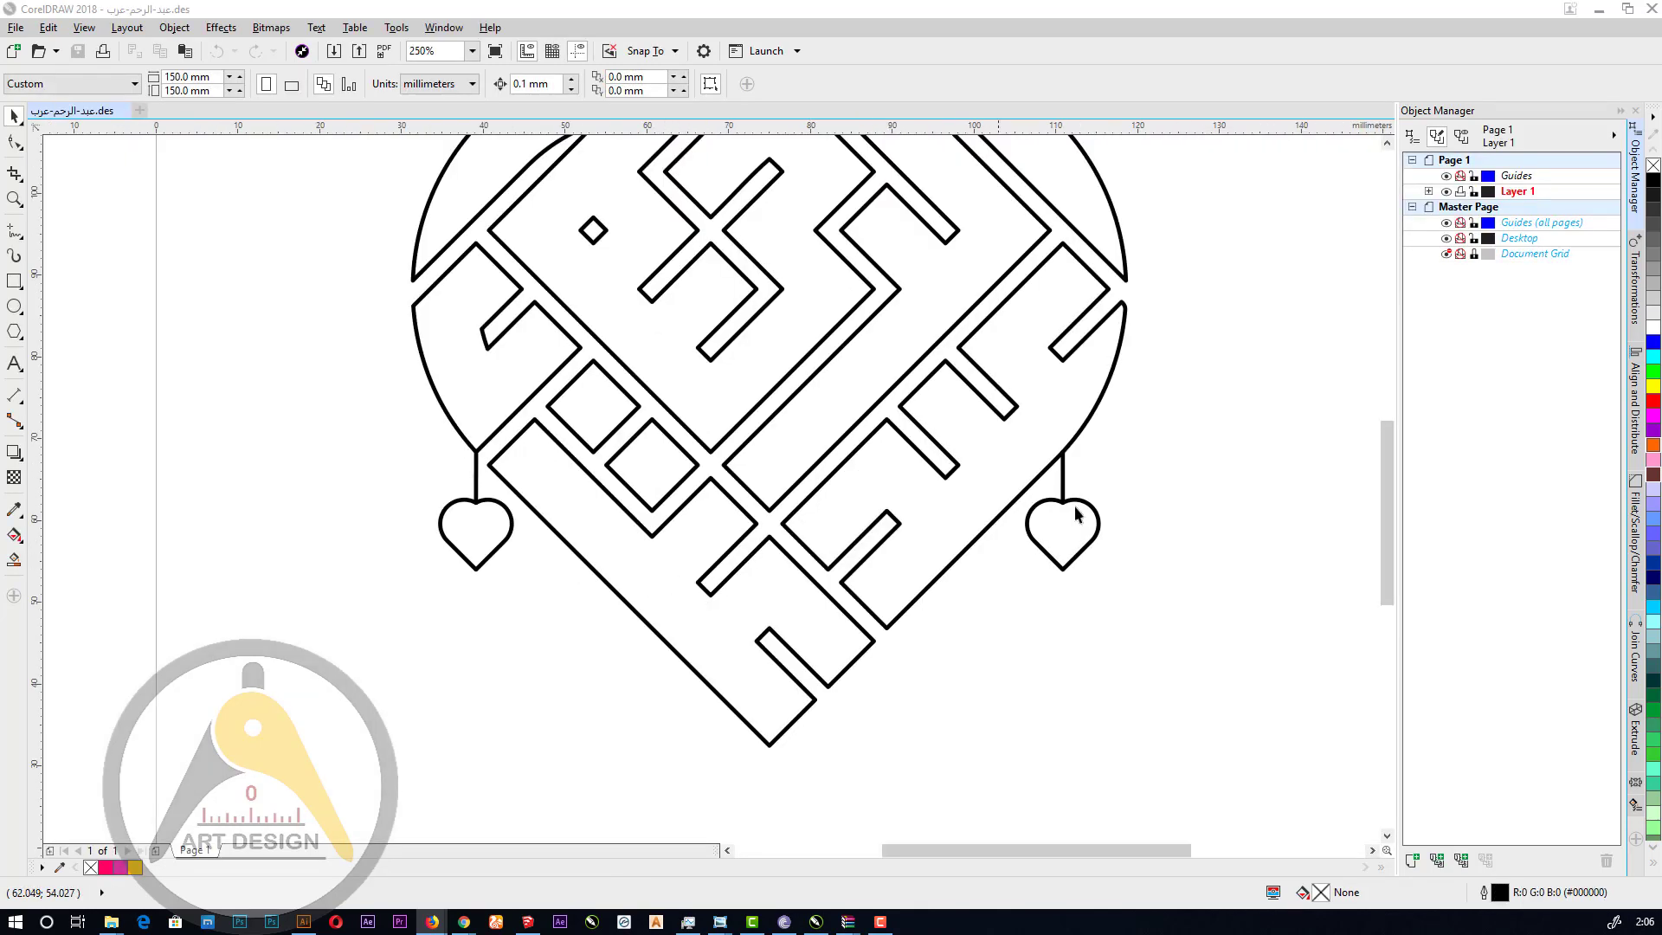
pyautogui.scroll(-3, 1058, 552)
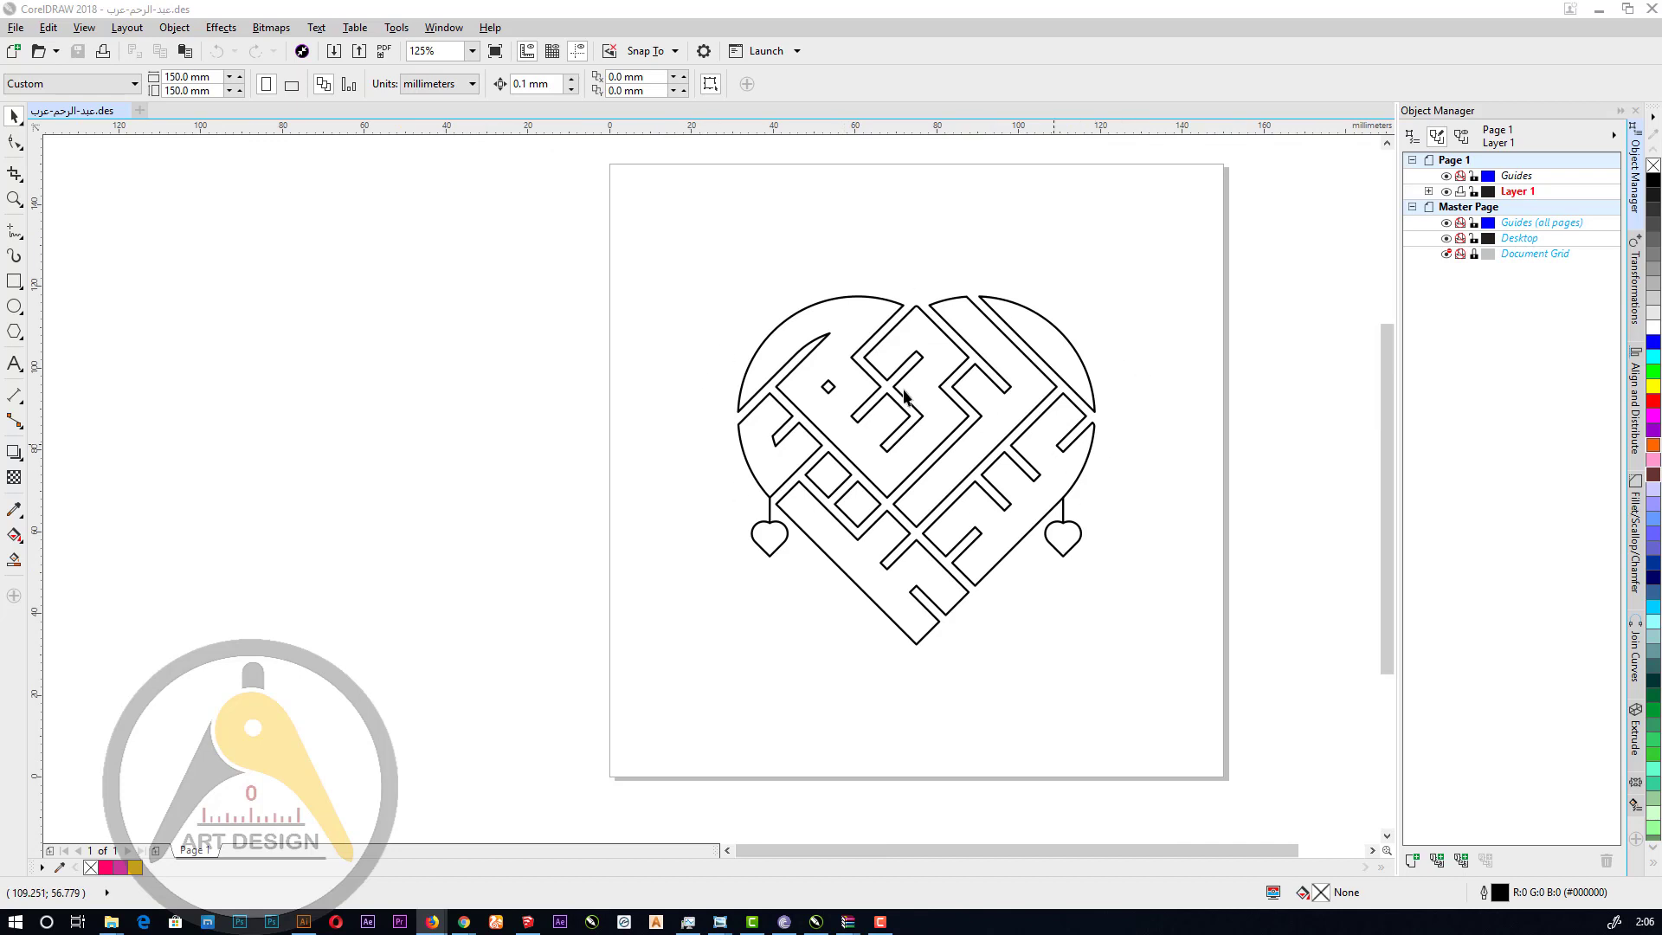
pyautogui.scroll(-5, 818, 380)
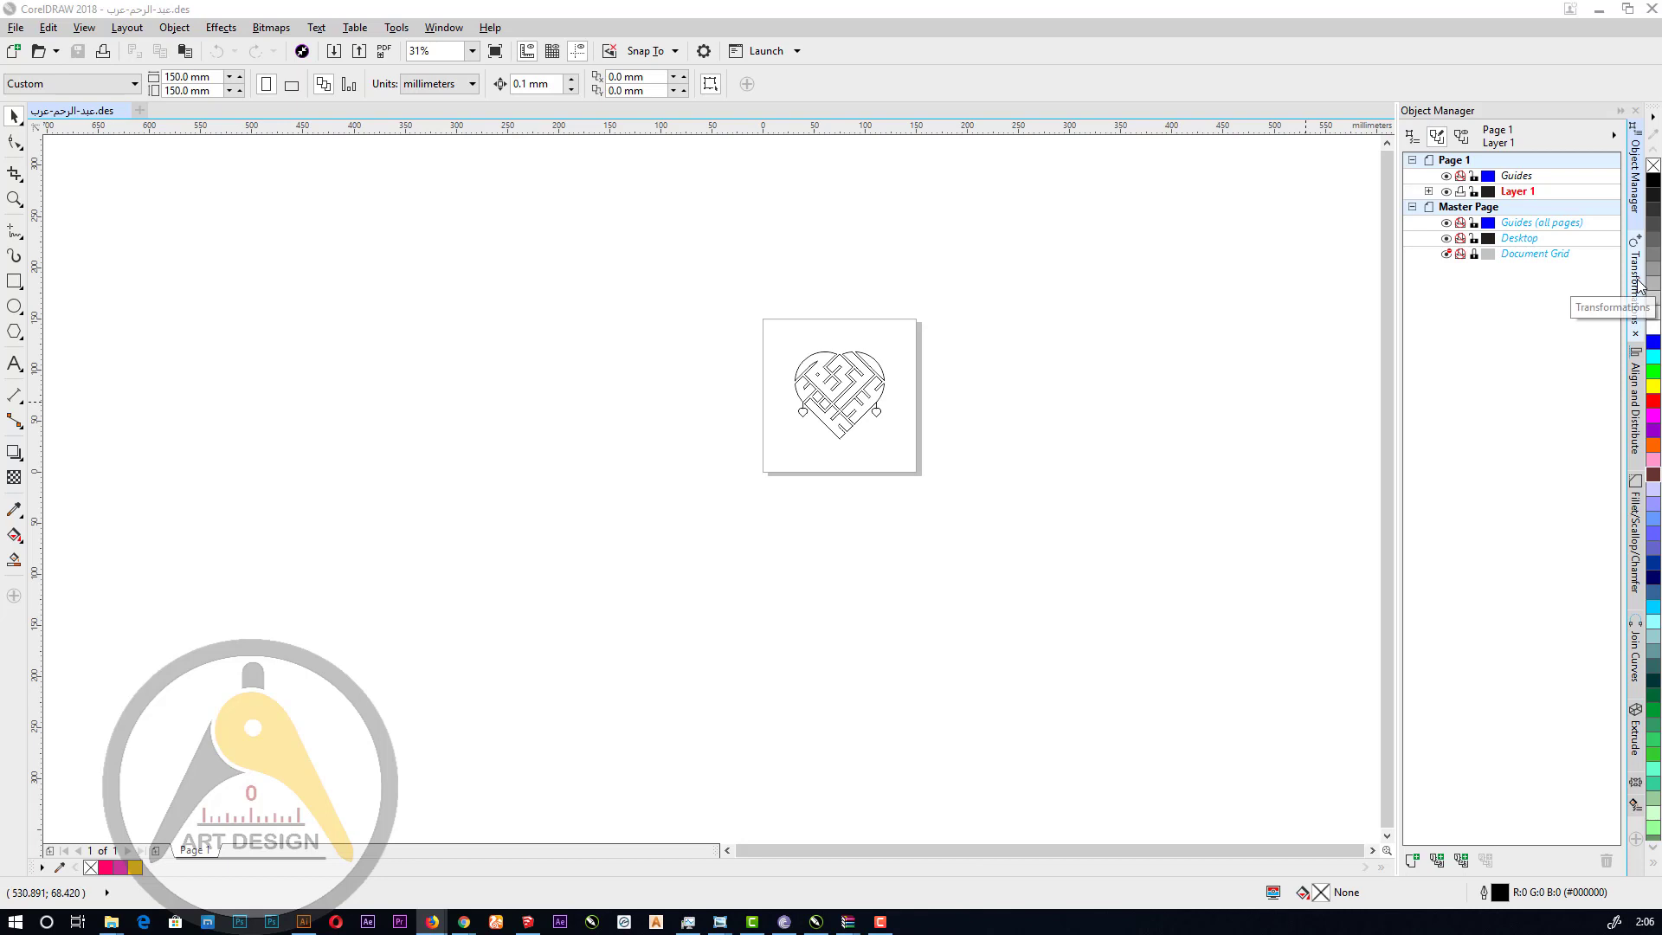
# Undock the Transformations and Object Properties dockers and place them floating side by side over the empty canvas below the page.
pyautogui.moveTo(1634, 279)
pyautogui.mouseDown()
pyautogui.moveTo(1333, 504)
pyautogui.moveTo(1296, 400)
pyautogui.mouseUp()
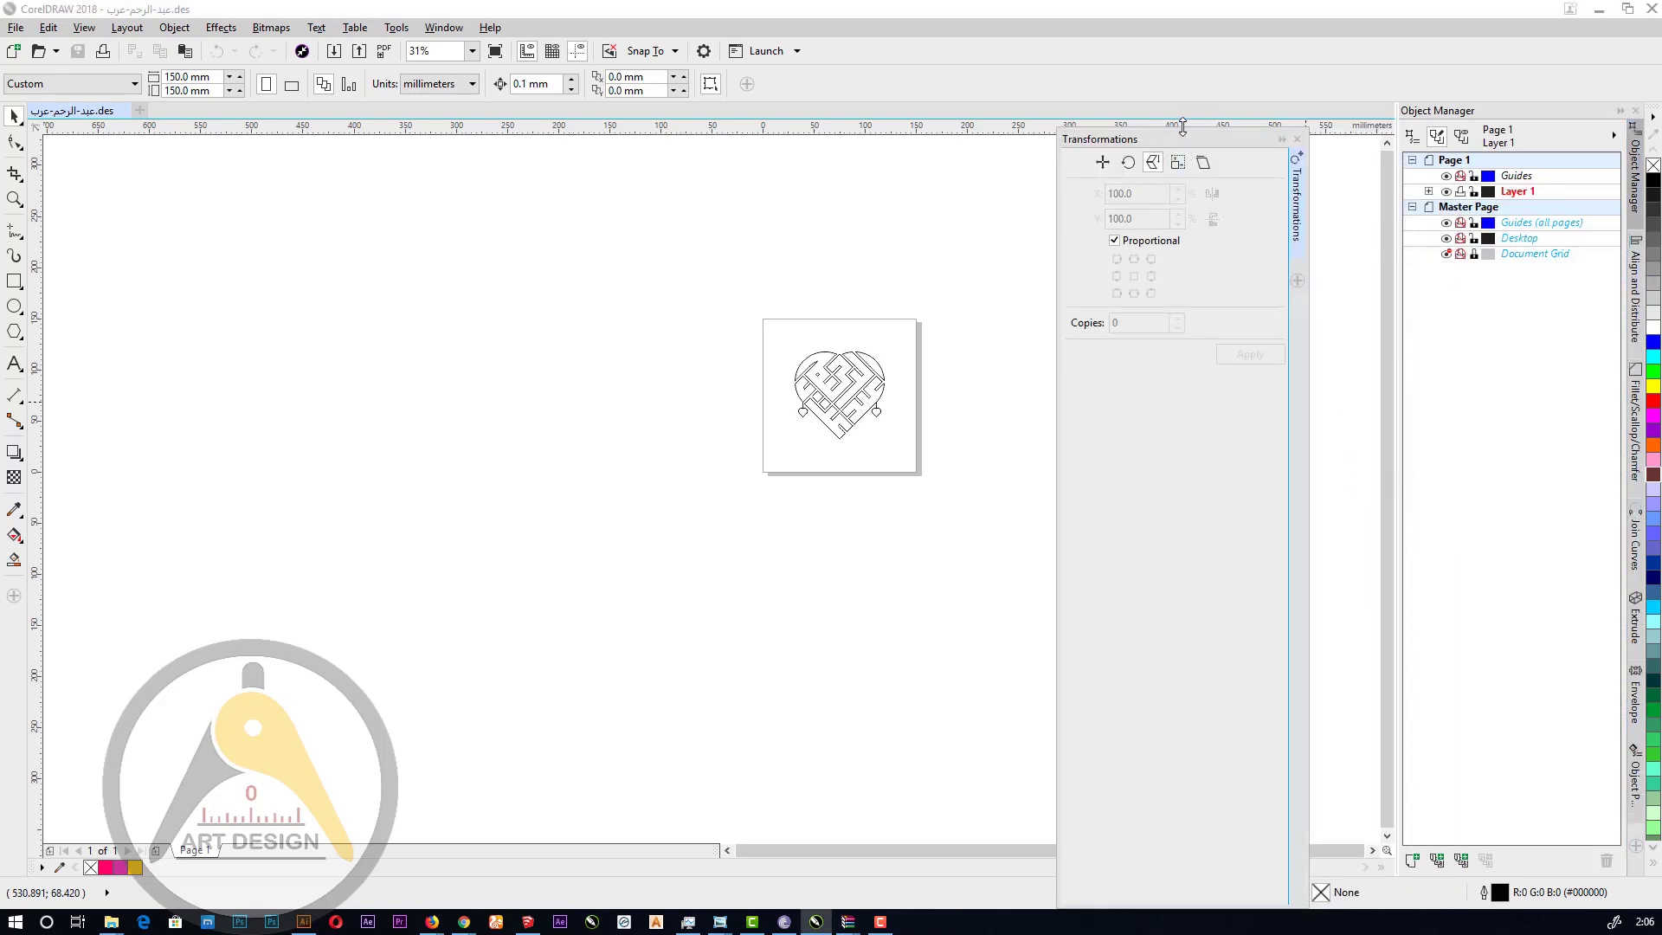
pyautogui.moveTo(1182, 126); pyautogui.dragTo(1259, 623)
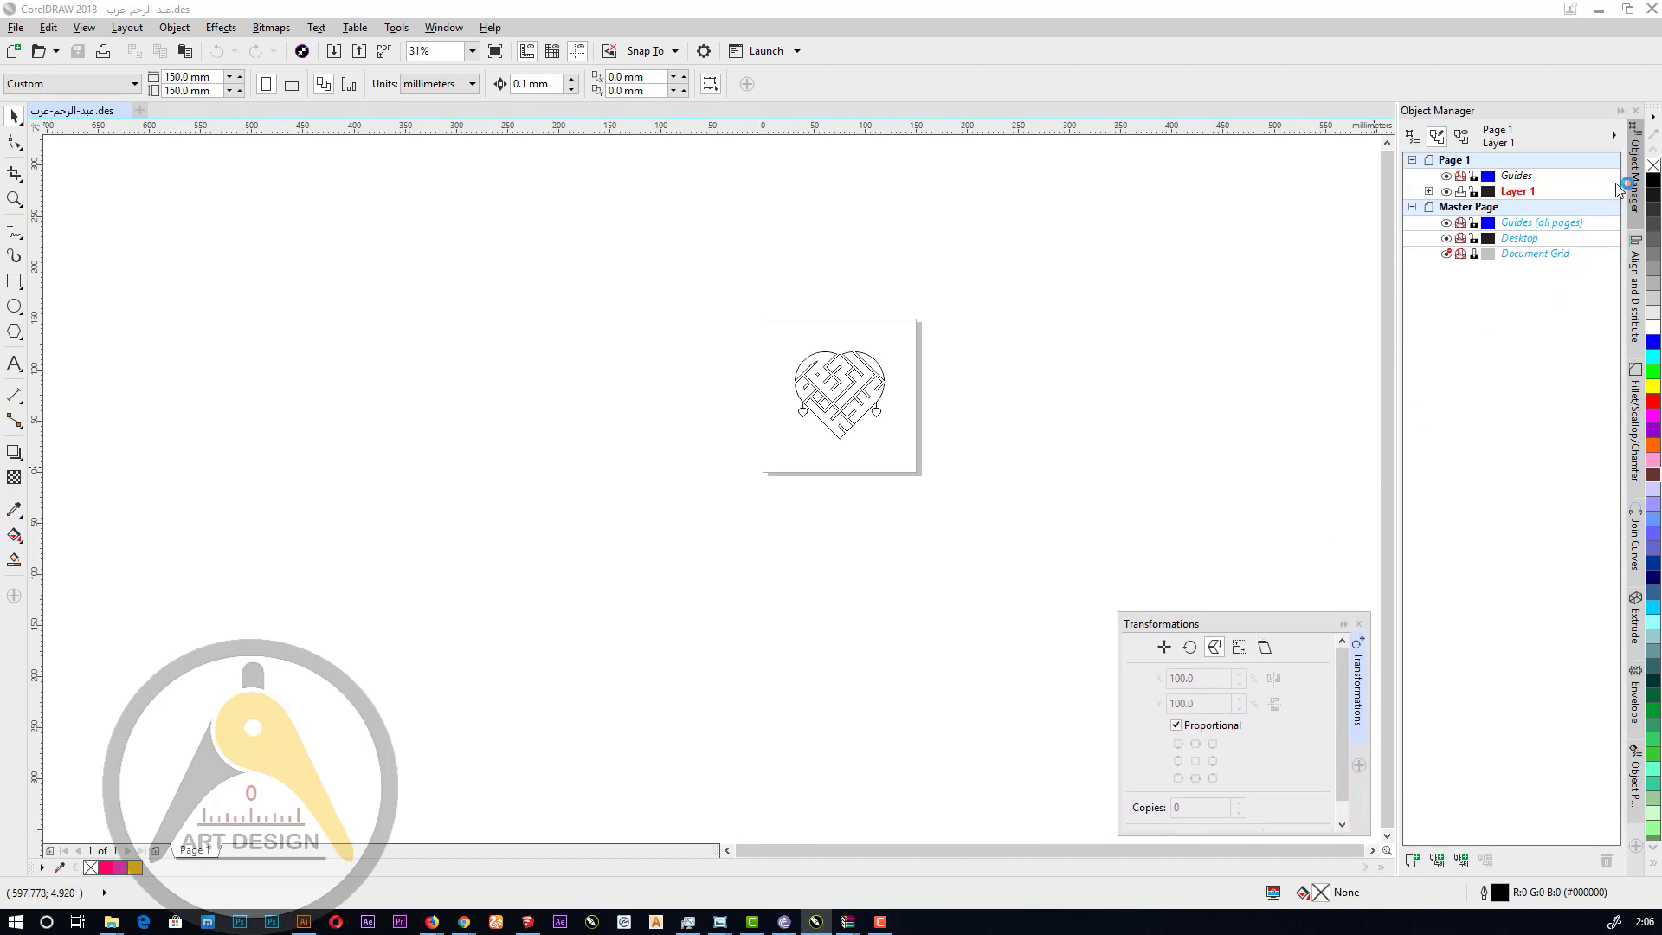
pyautogui.click(1637, 756)
pyautogui.moveTo(1604, 722); pyautogui.dragTo(1078, 767)
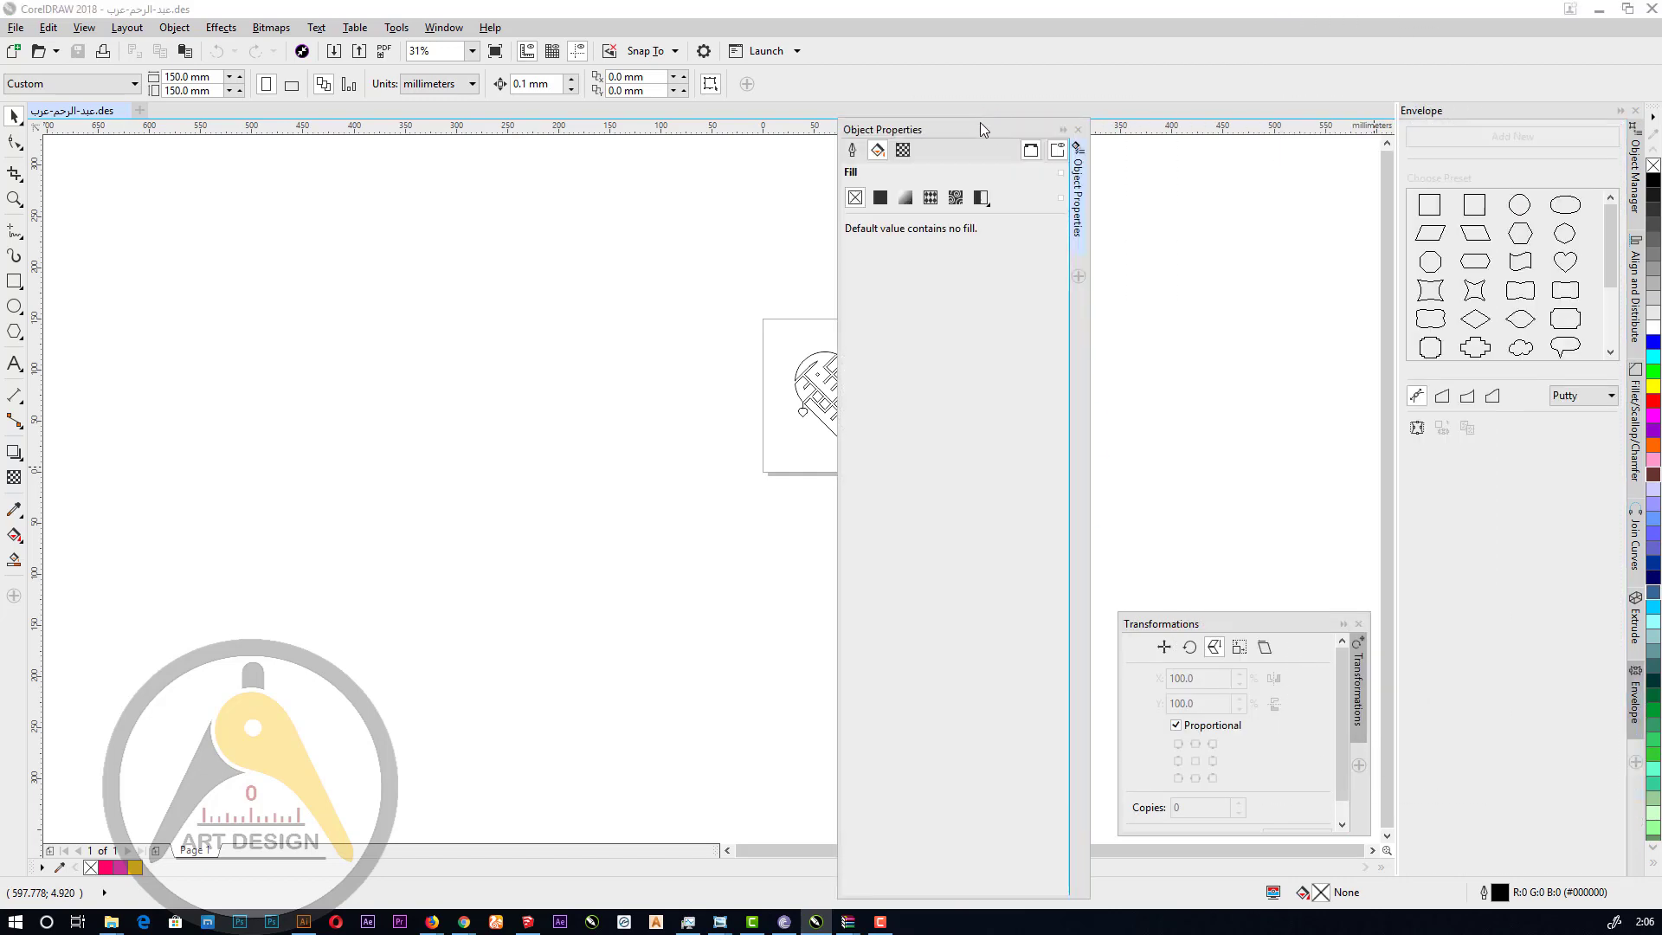
pyautogui.moveTo(981, 122)
pyautogui.mouseDown()
pyautogui.moveTo(985, 683)
pyautogui.moveTo(1005, 635)
pyautogui.mouseUp()
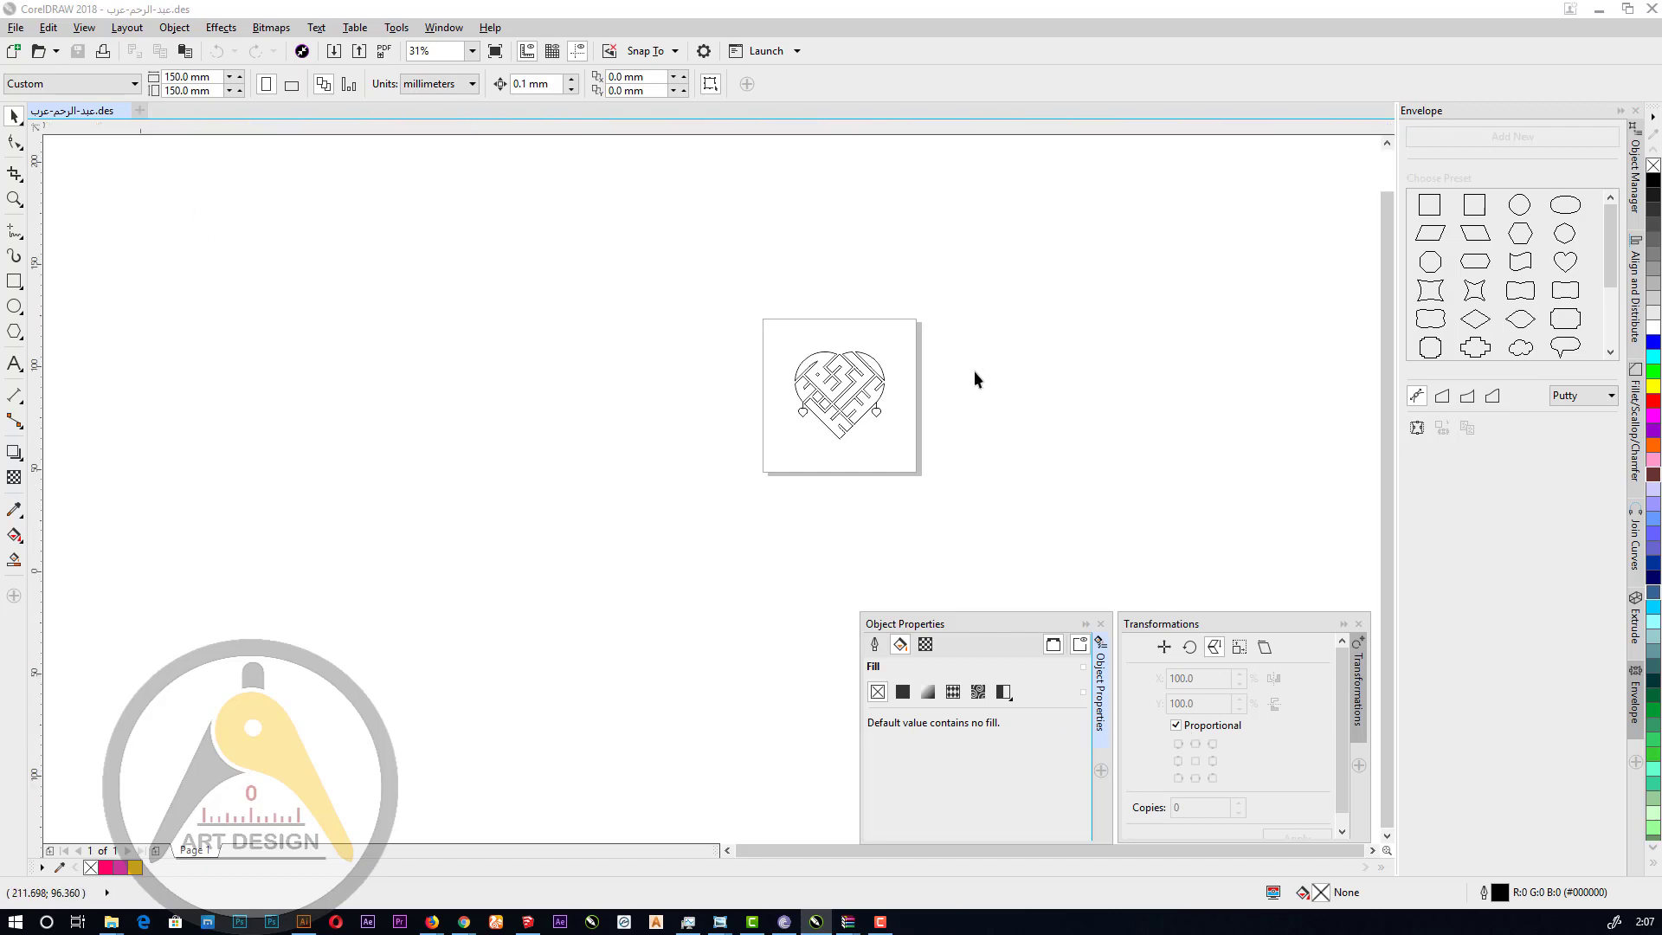
# Ungroup the heart-shaped calligraphy design into separate objects.
pyautogui.scroll(2, 974, 370)
pyautogui.scroll(-1, 989, 377)
pyautogui.scroll(1, 988, 377)
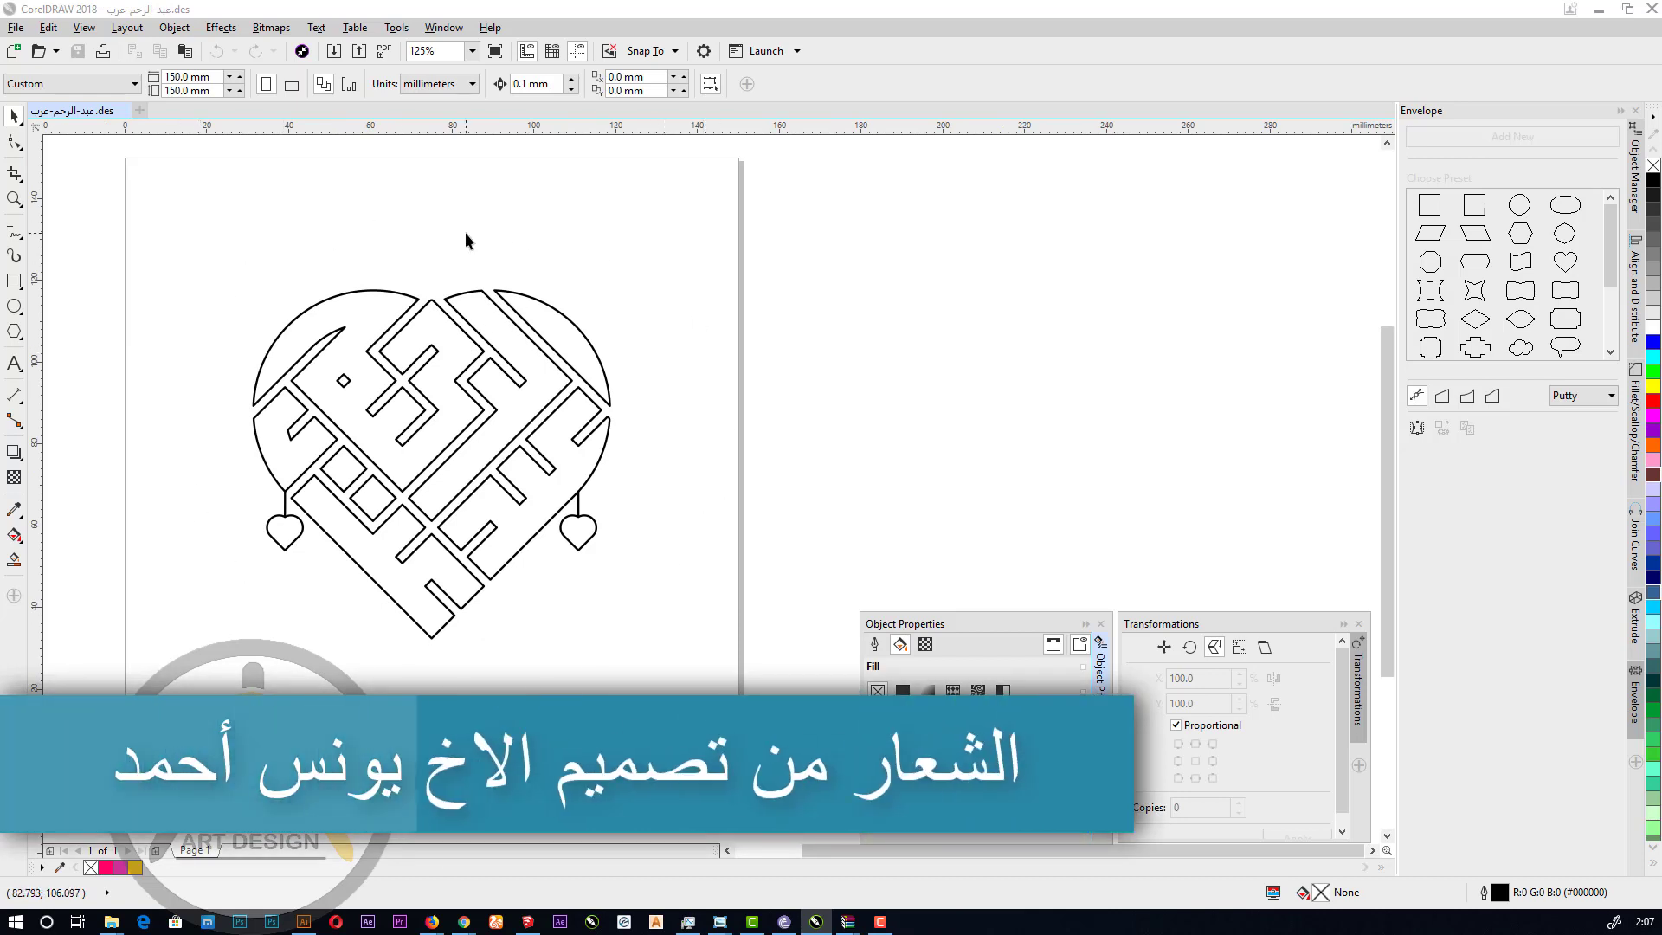
pyautogui.click(579, 502)
pyautogui.click(579, 502)
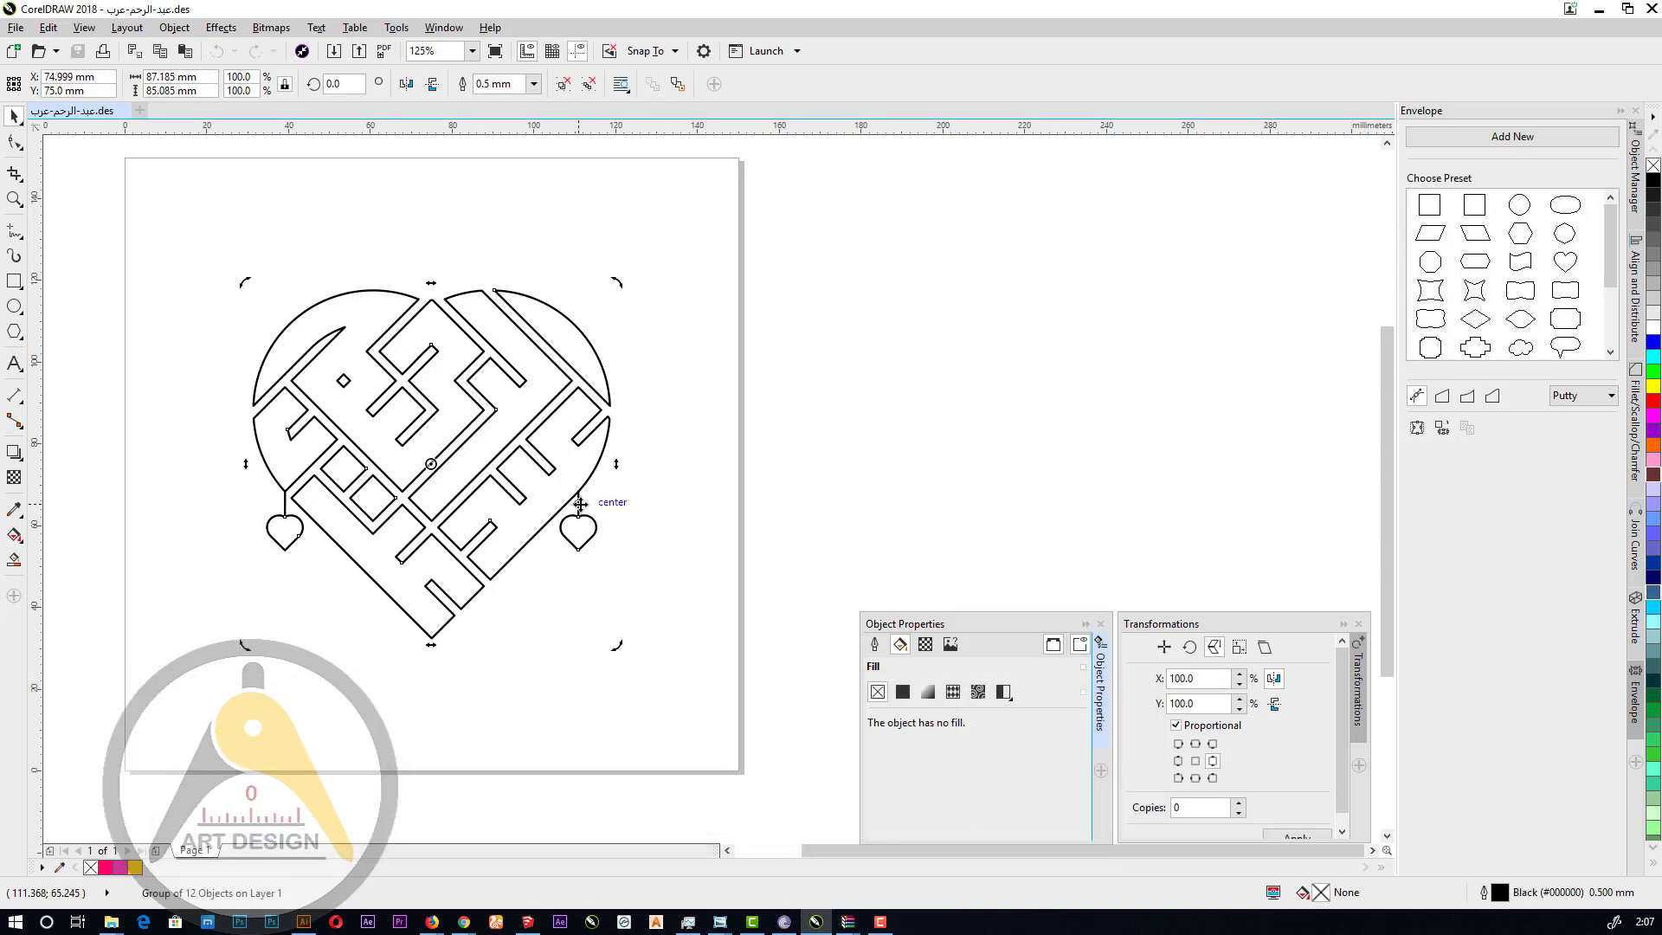
pyautogui.click(564, 86)
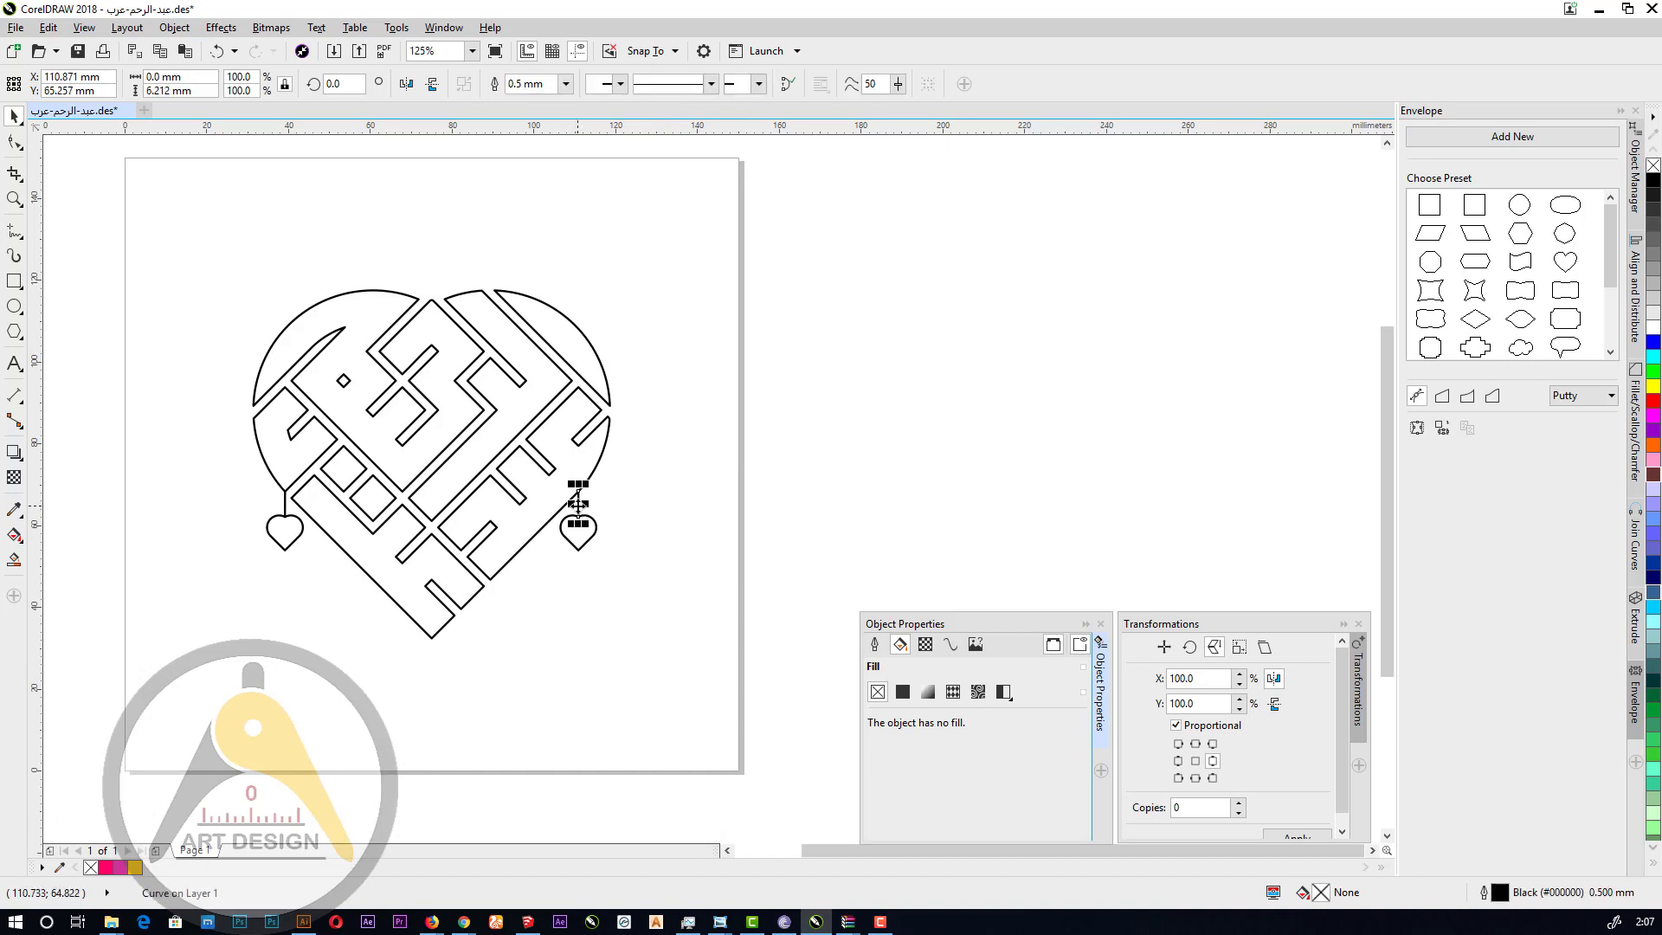
# Move the two short vertical lines above the small hearts aside and delete them together with the invisible 150 mm square.
pyautogui.moveTo(616, 509); pyautogui.dragTo(675, 504)
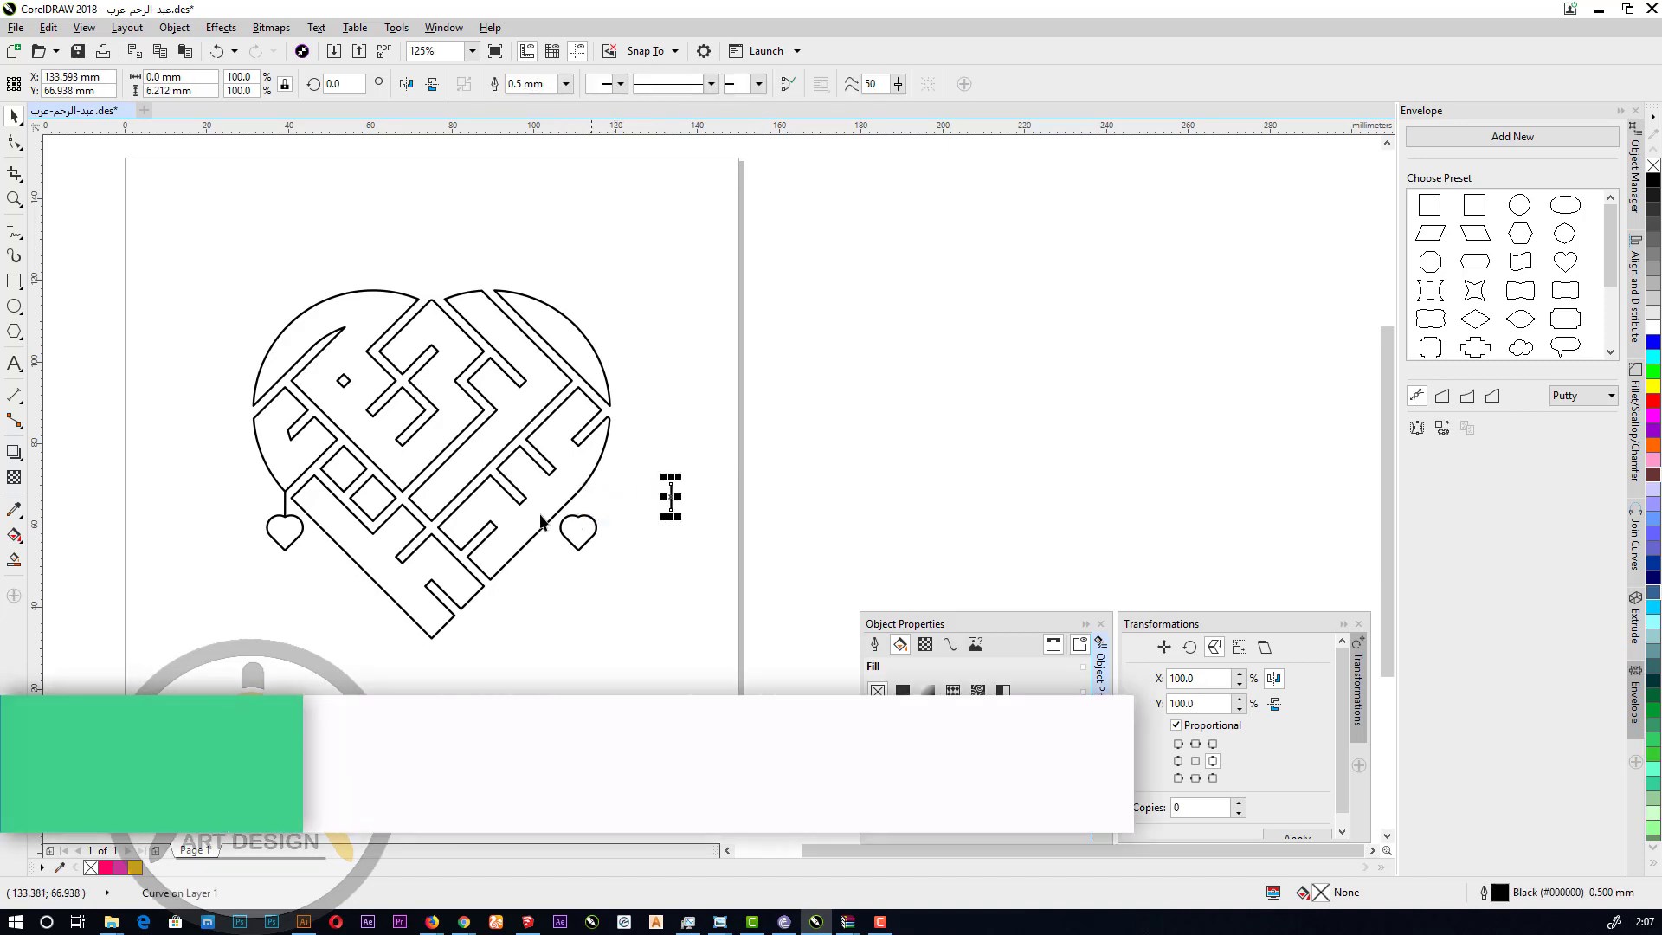
pyautogui.click(286, 507)
pyautogui.moveTo(285, 505); pyautogui.dragTo(789, 467)
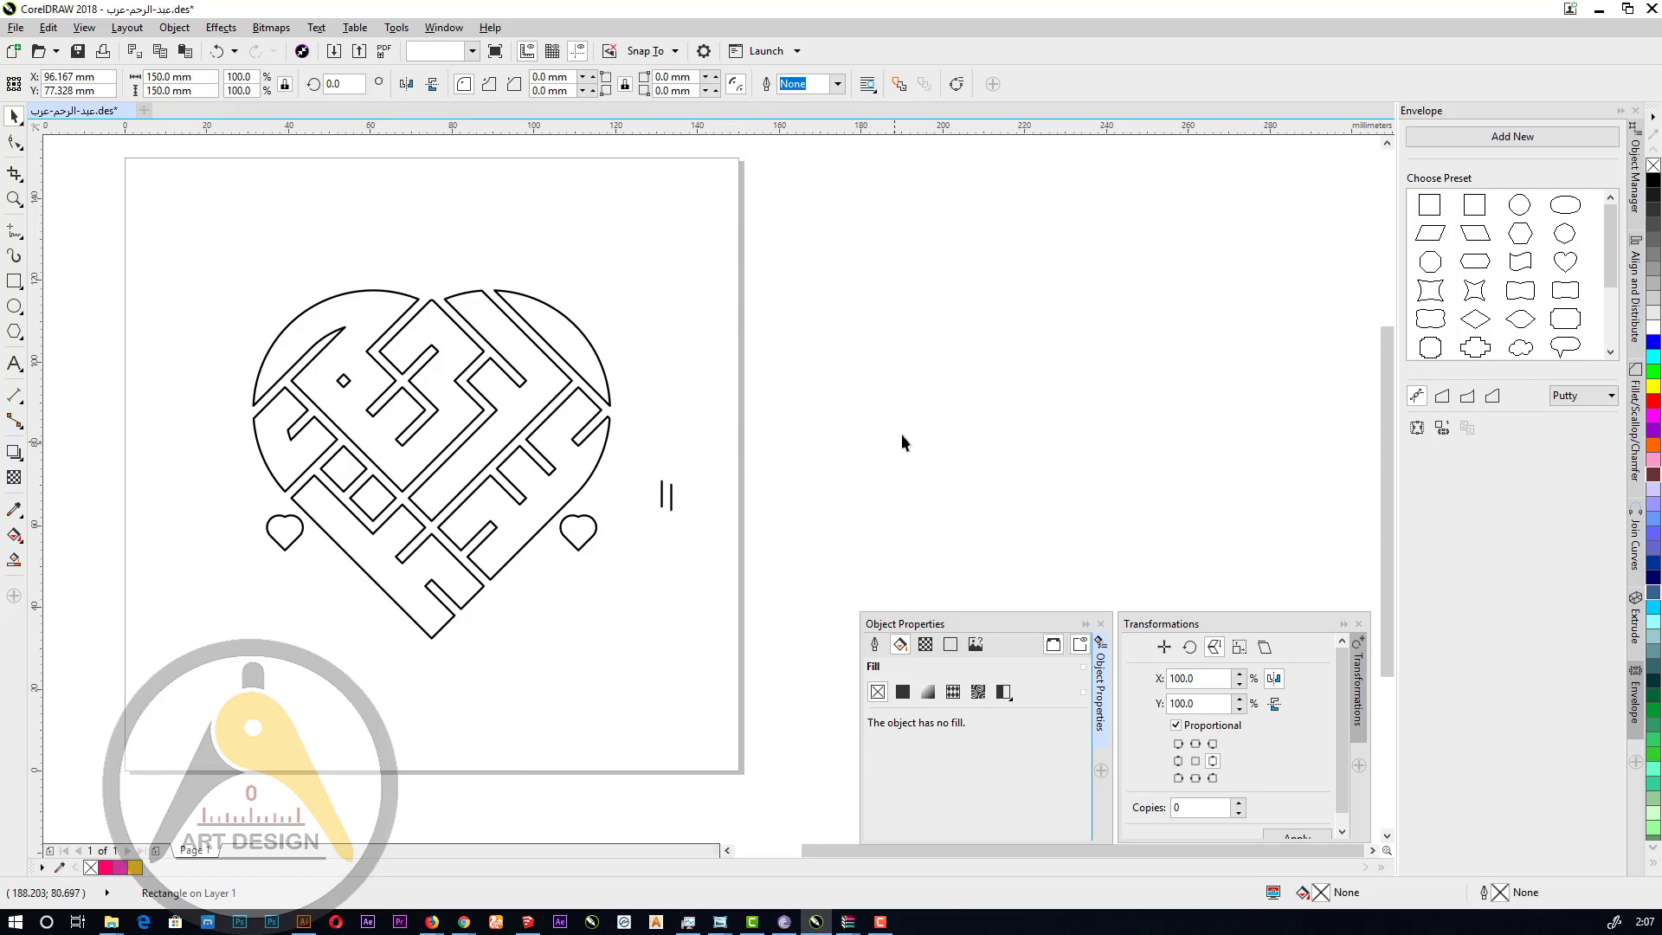
pyautogui.moveTo(903, 434); pyautogui.dragTo(651, 547)
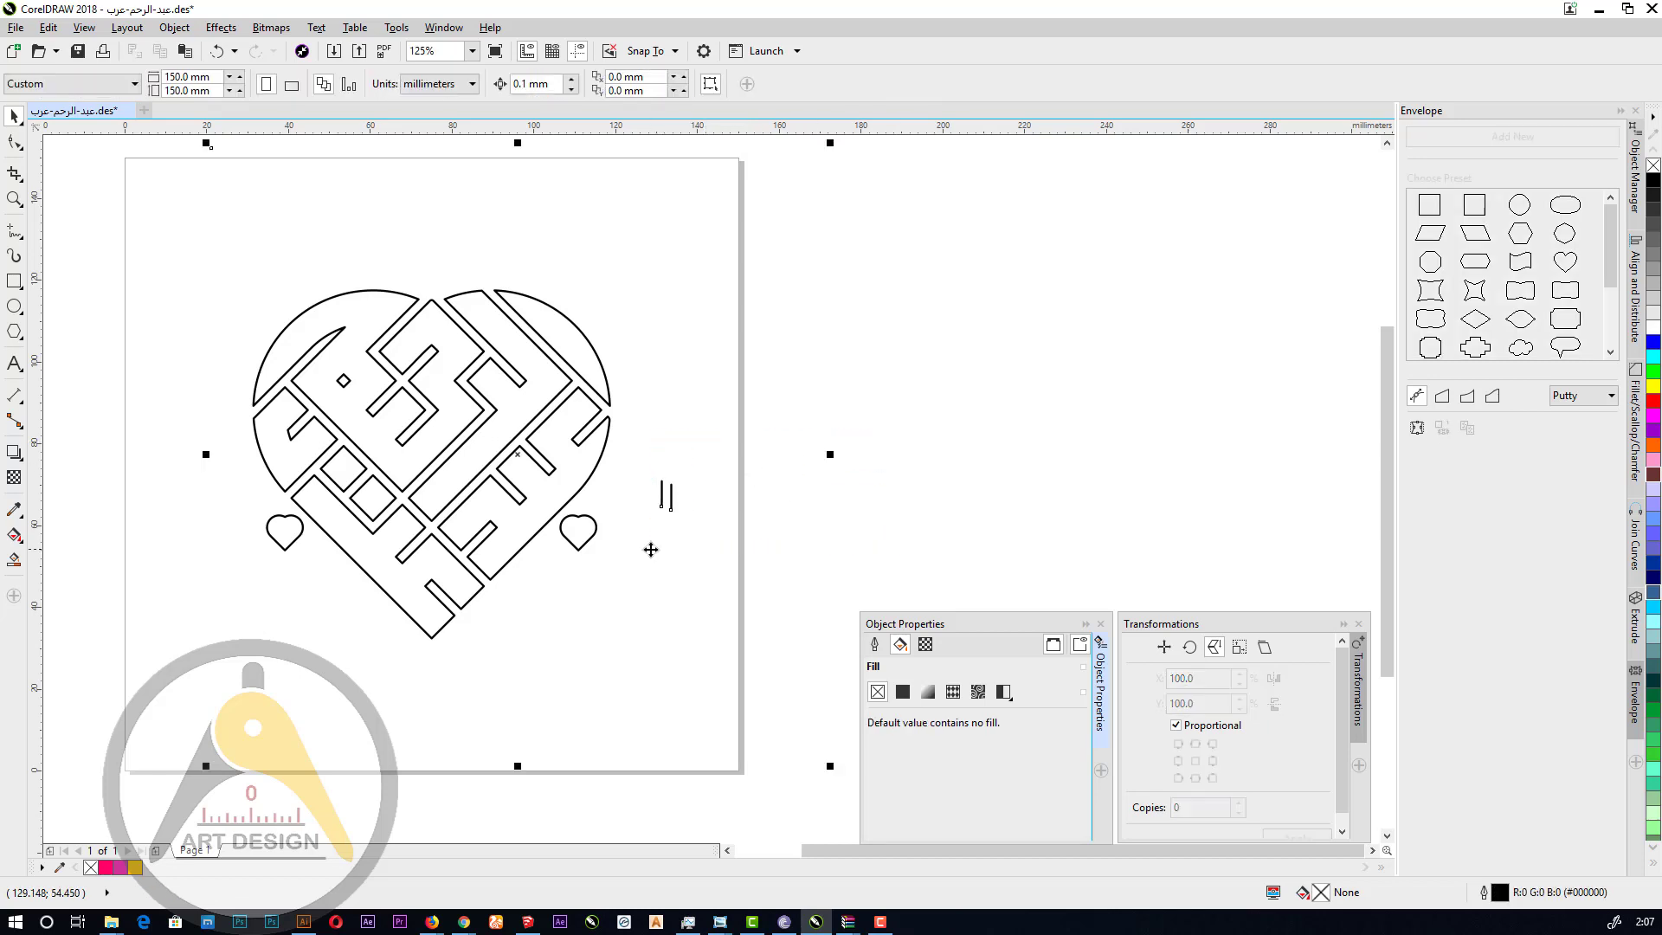
pyautogui.rightClick(663, 505)
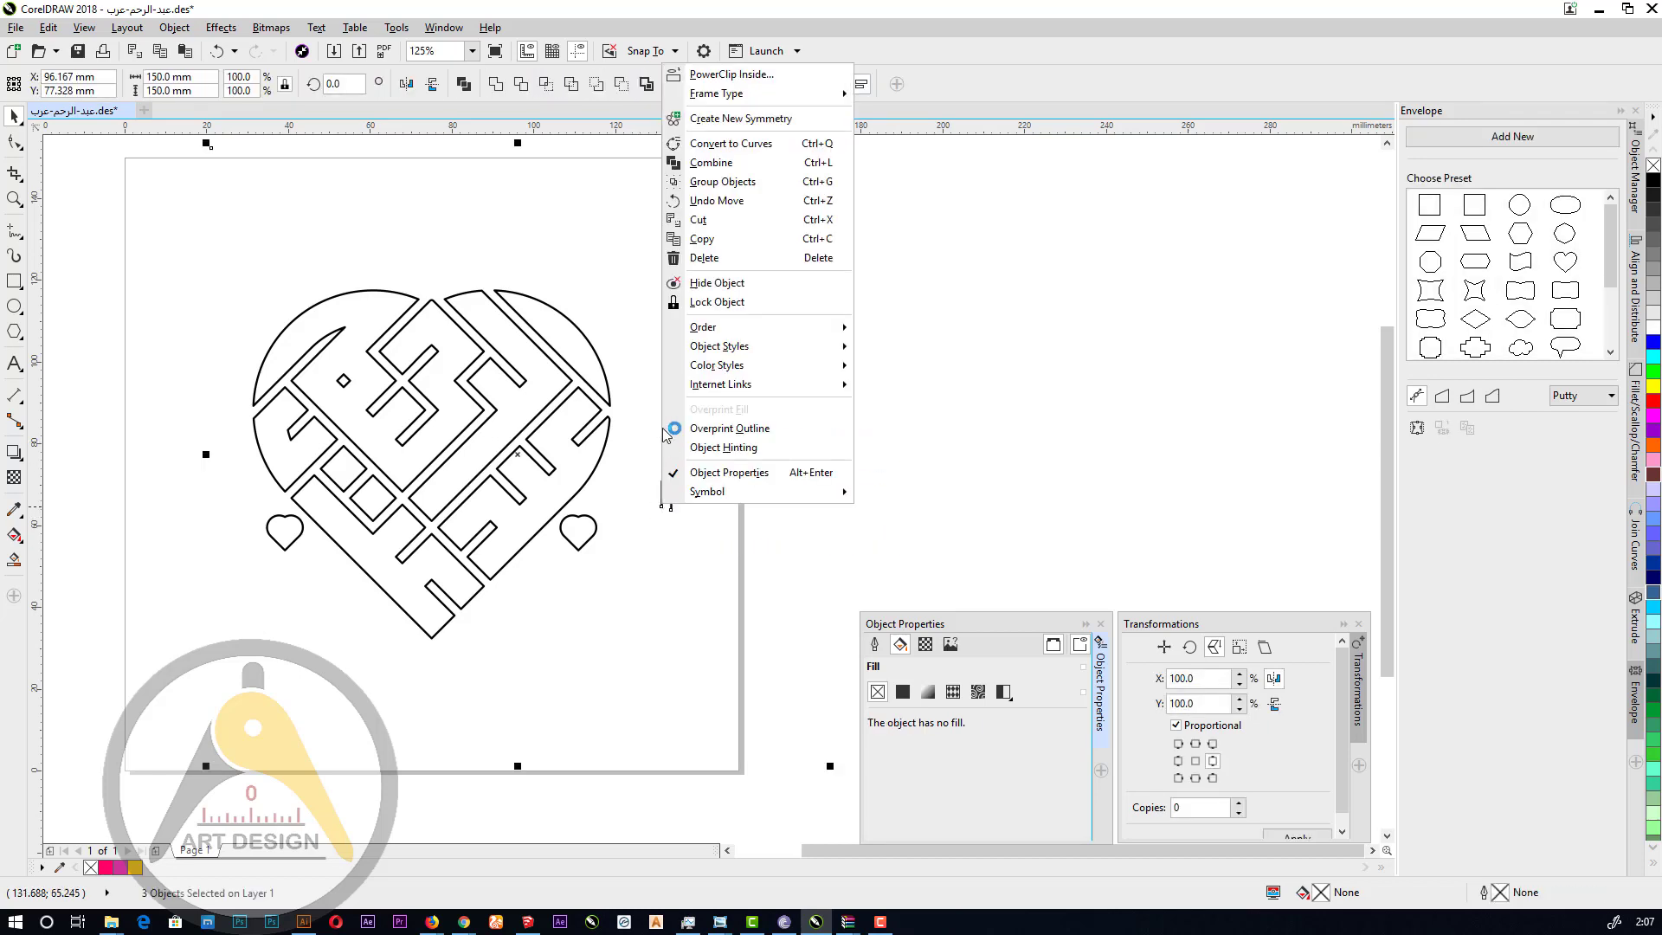
pyautogui.click(726, 258)
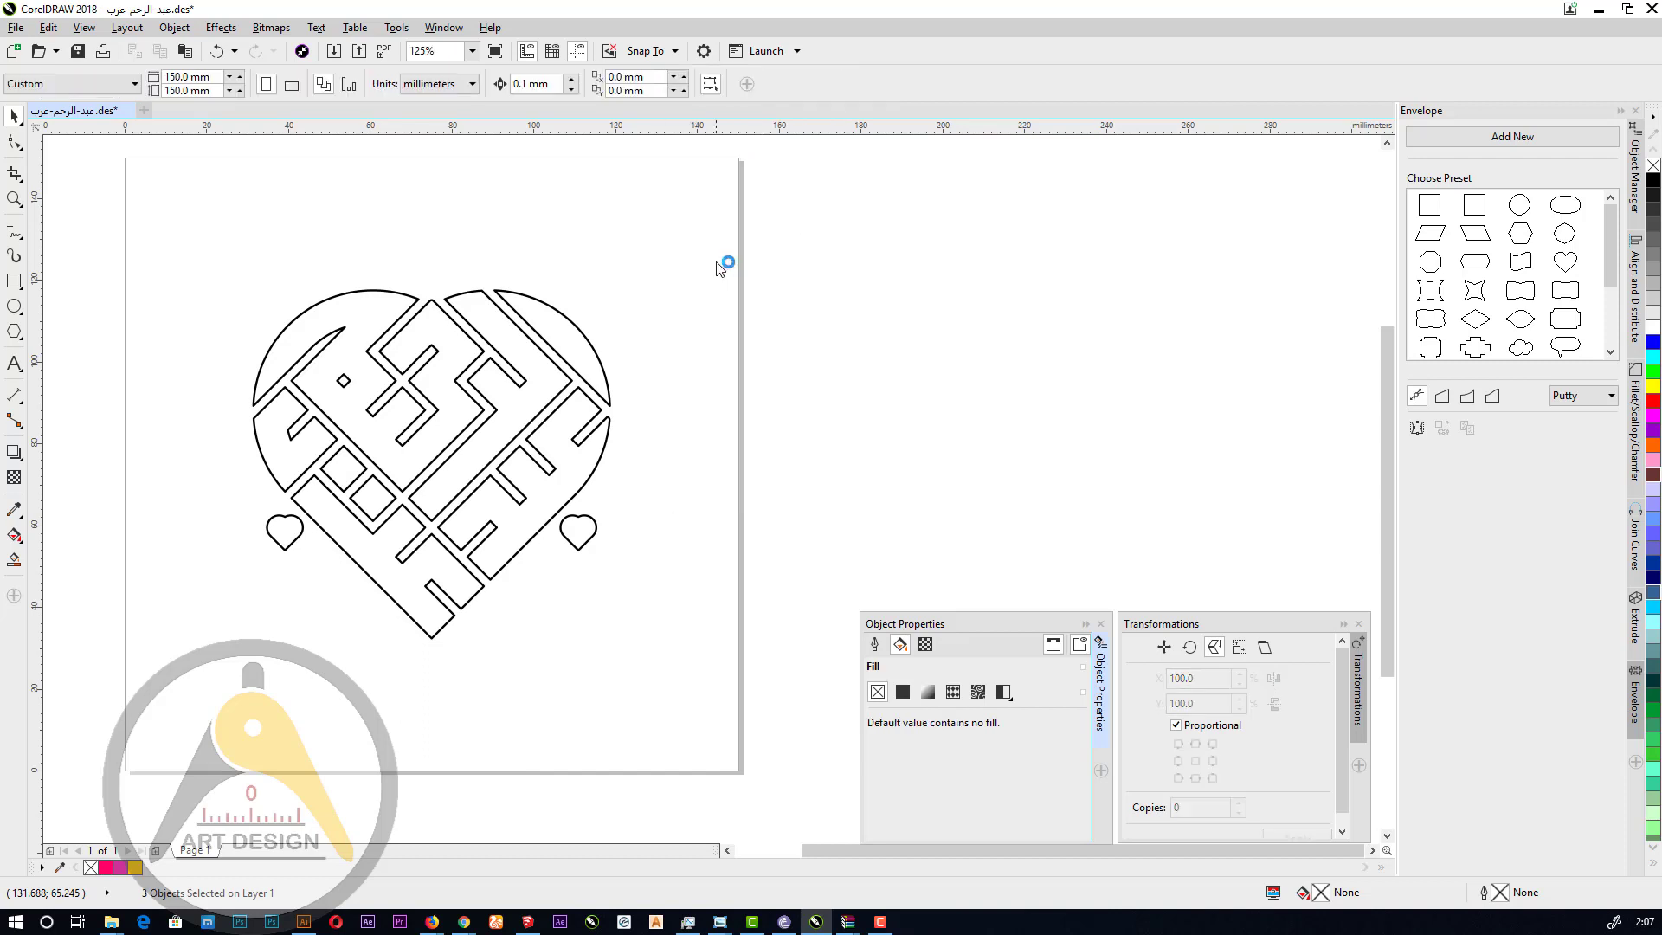
pyautogui.click(594, 472)
pyautogui.moveTo(538, 478); pyautogui.dragTo(680, 476)
pyautogui.hotkey('ctrl', 'z')
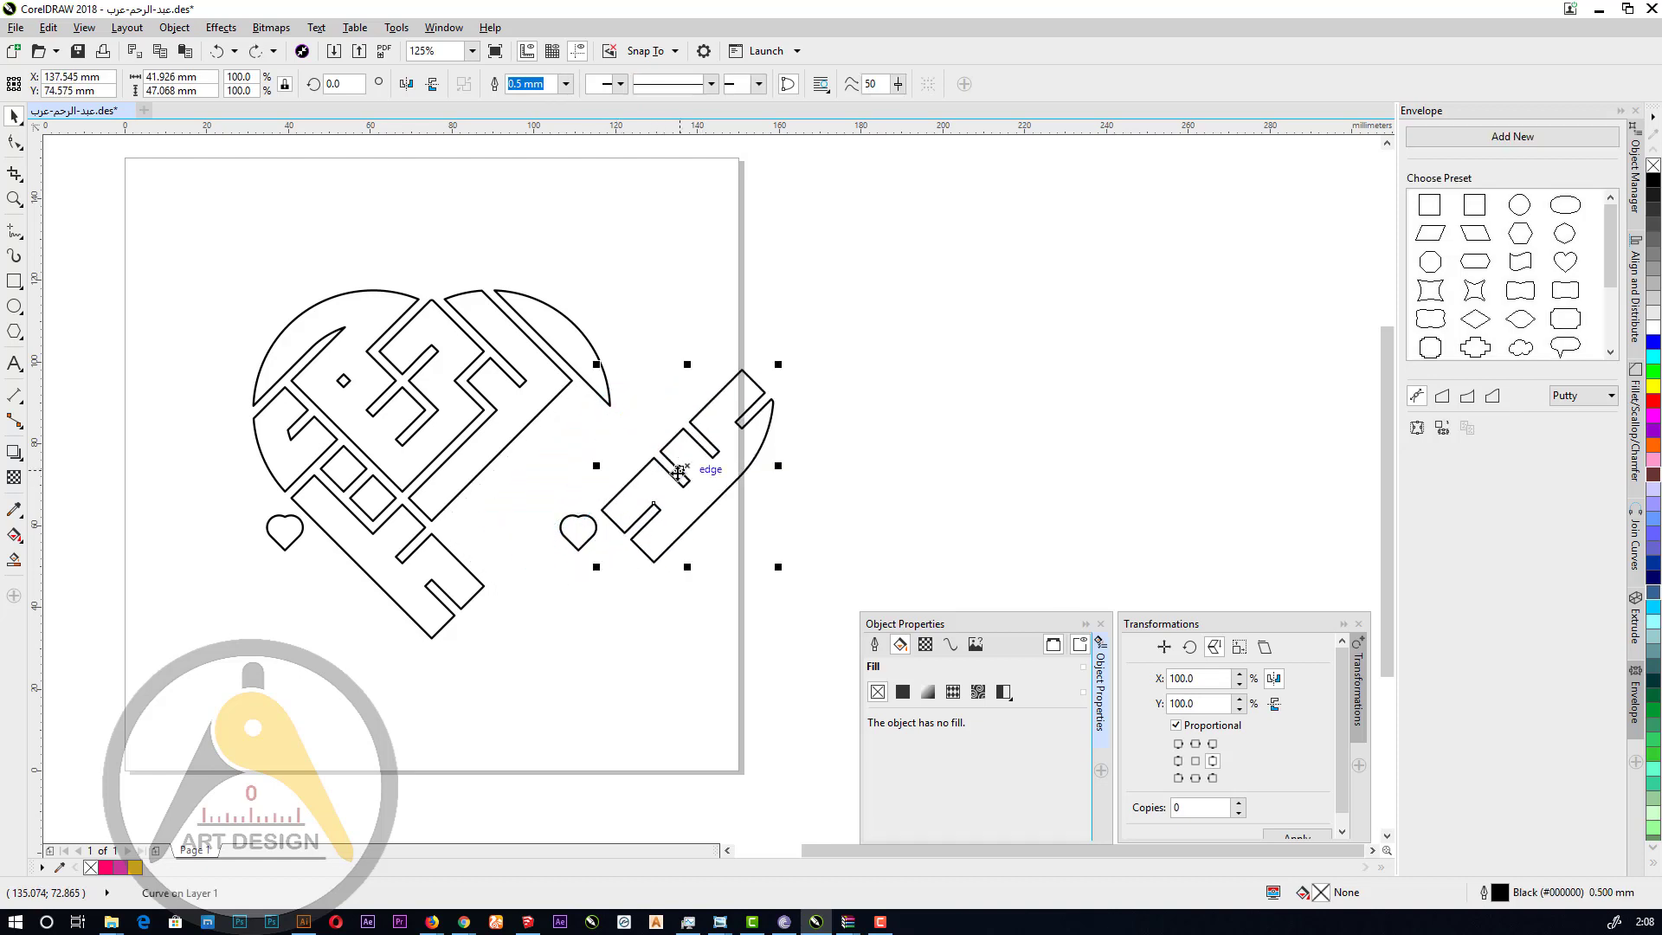
pyautogui.hotkey('ctrl', 'z')
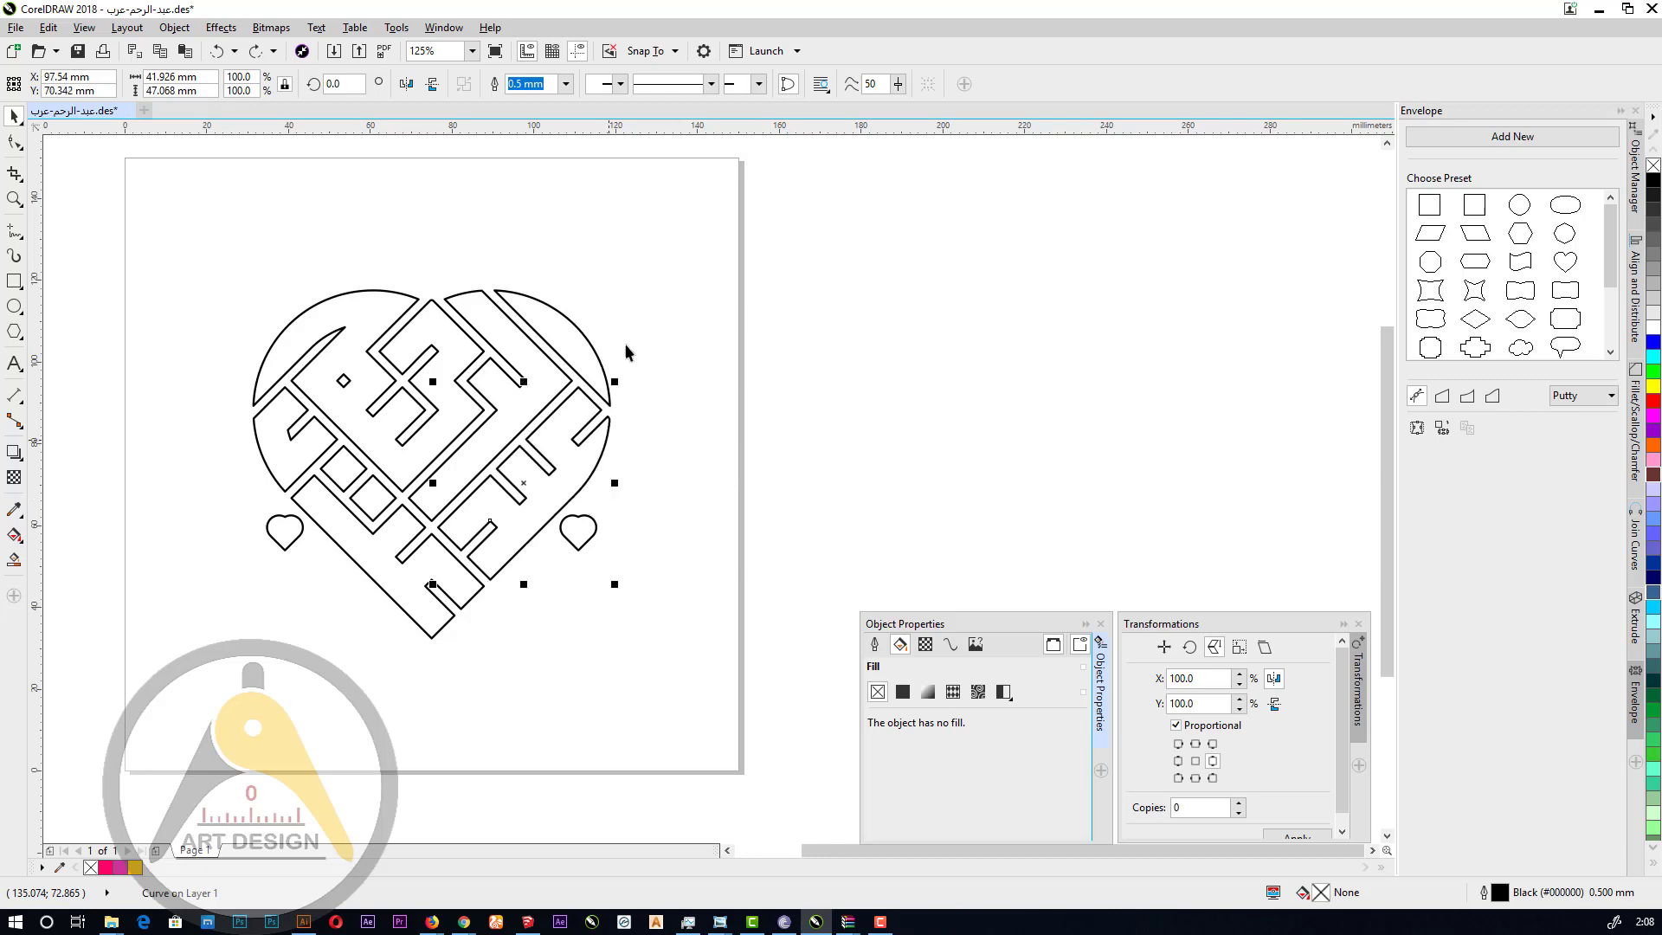
# Weld all the heart pieces and the two small hearts into a single curve, and shift it slightly.
pyautogui.moveTo(719, 213); pyautogui.dragTo(206, 657)
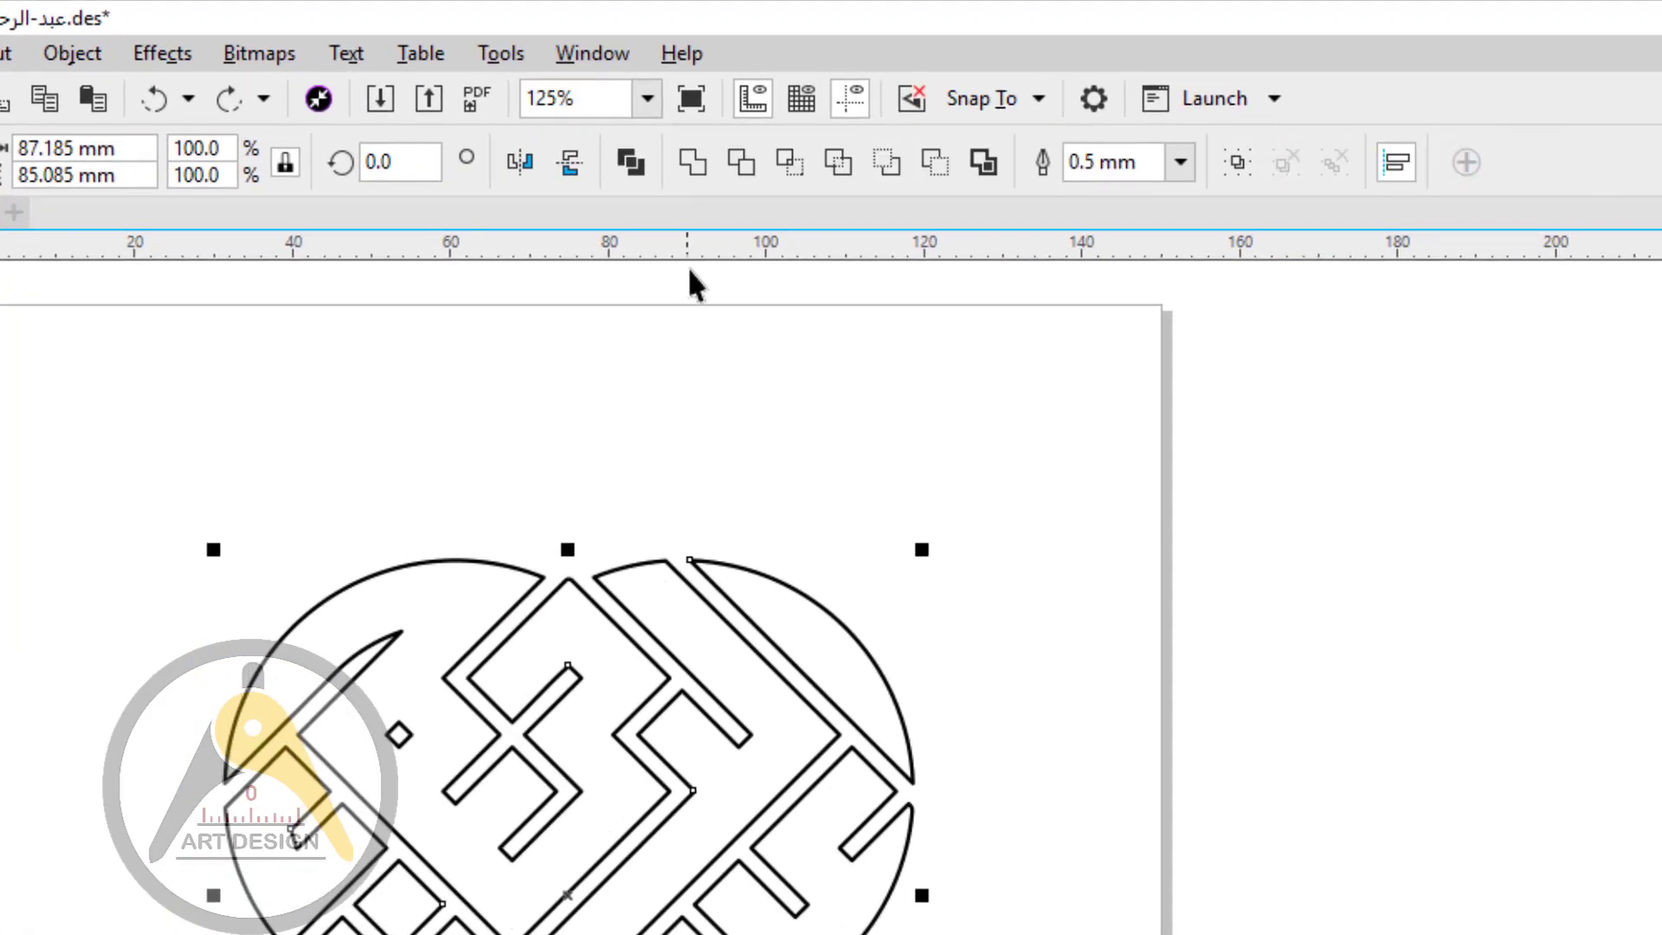
pyautogui.click(698, 169)
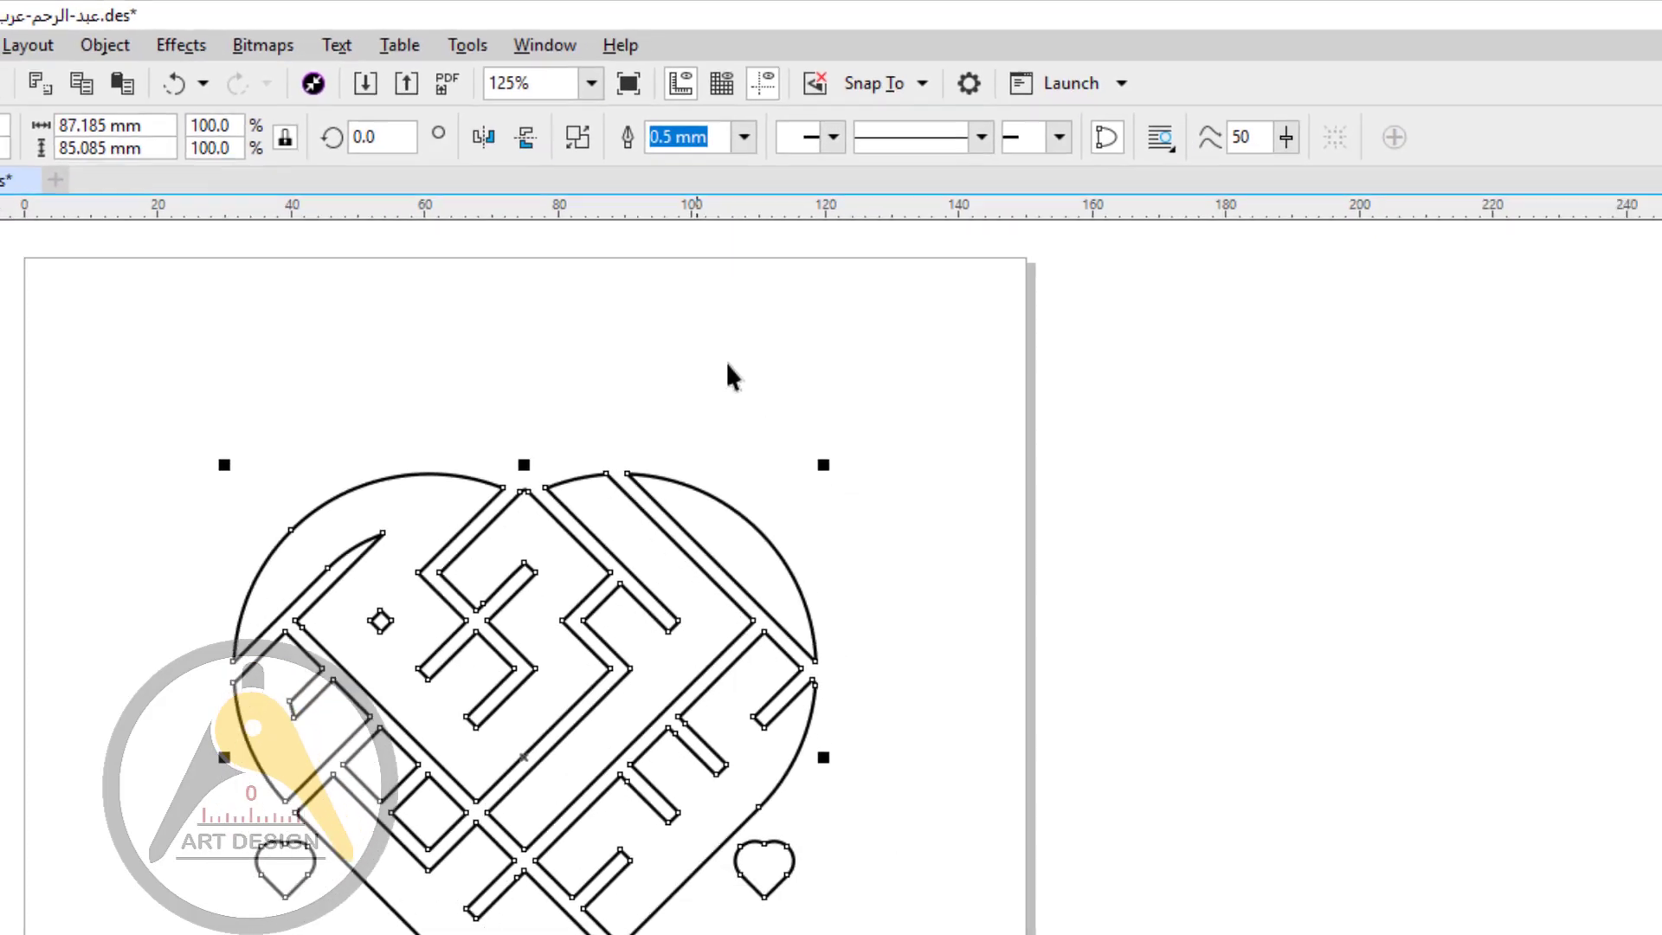
pyautogui.click(589, 551)
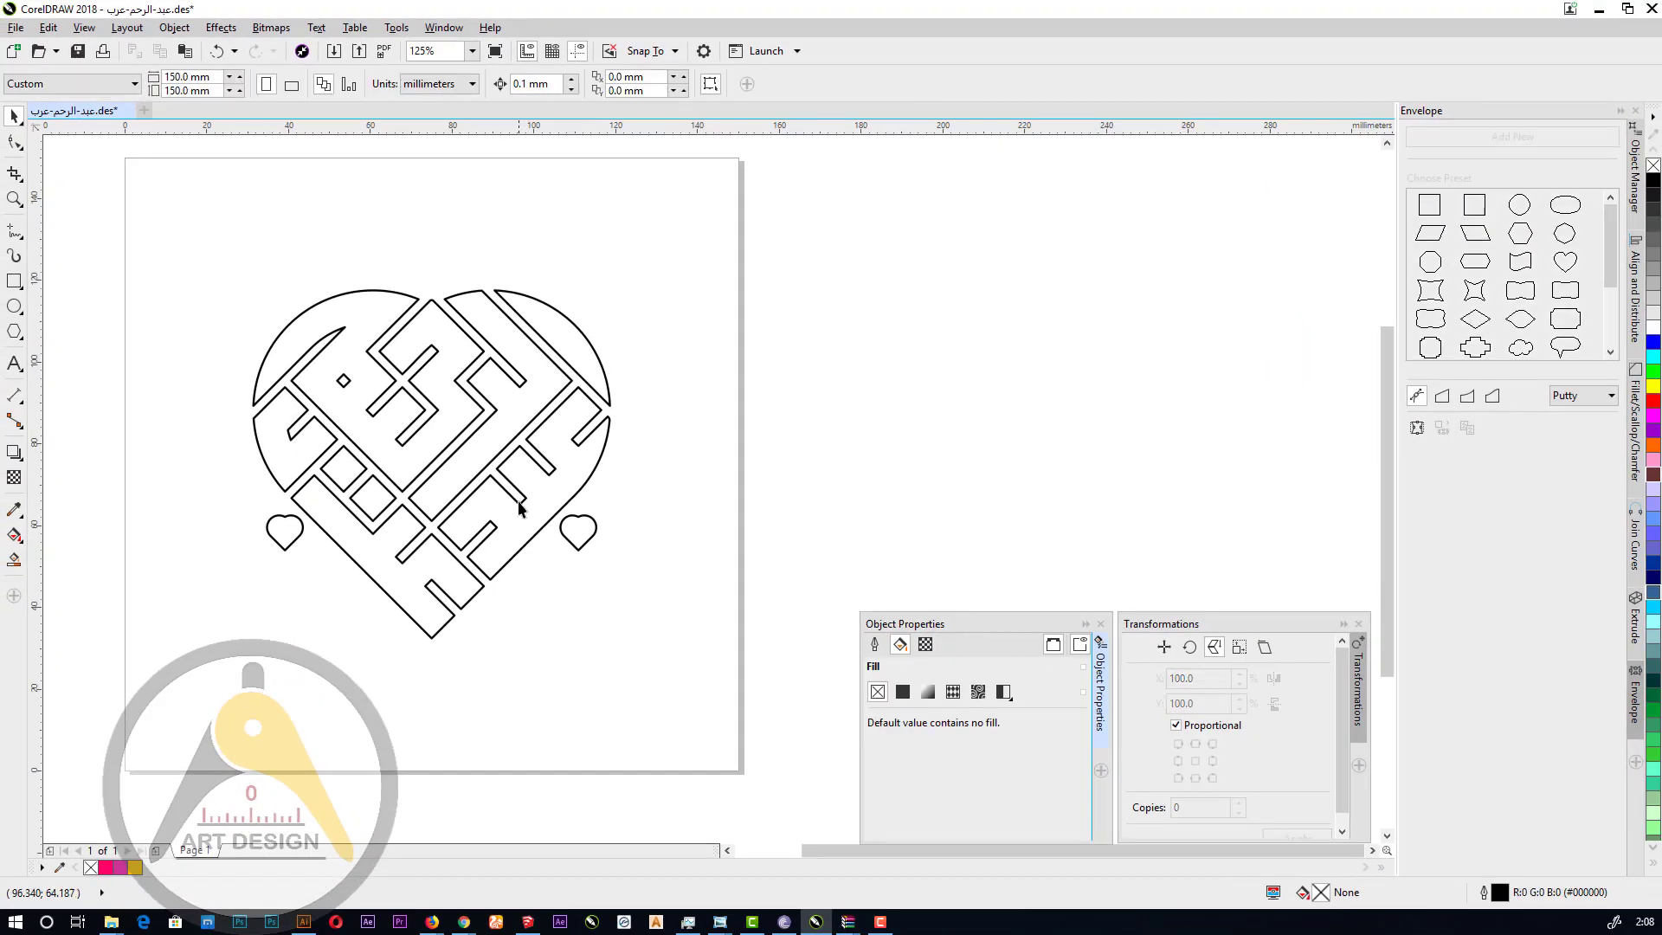
pyautogui.click(516, 505)
pyautogui.moveTo(517, 506)
pyautogui.mouseDown()
pyautogui.moveTo(724, 504)
pyautogui.moveTo(529, 513)
pyautogui.mouseUp()
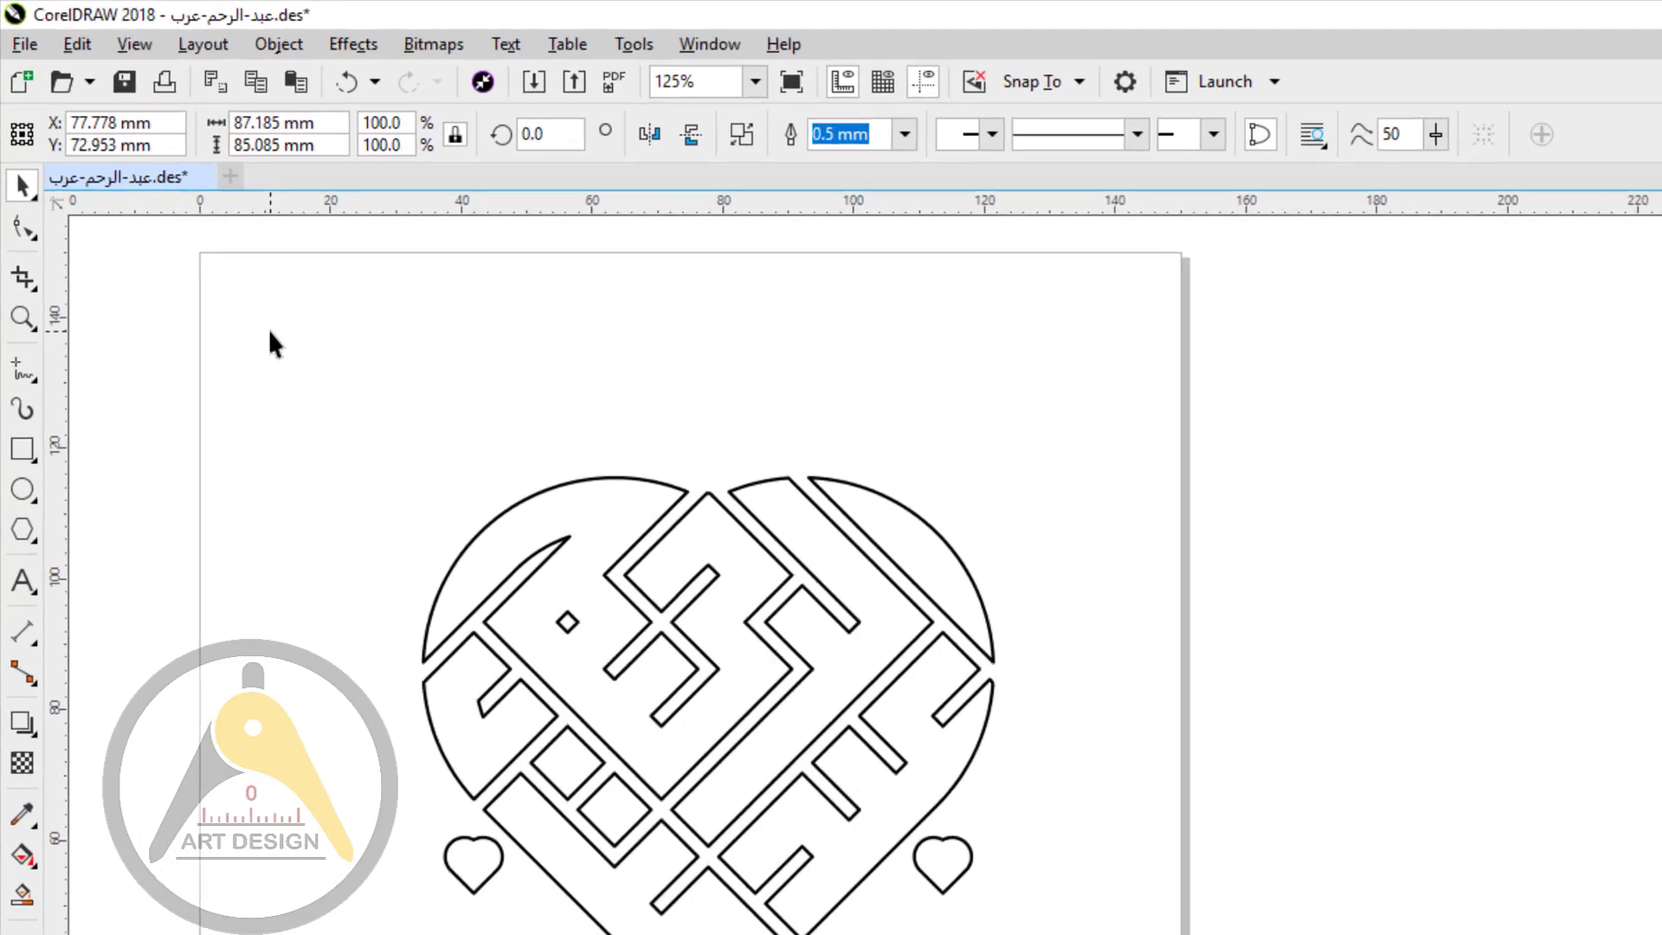
# Set the page size to 500 mm wide and 500 mm high.
pyautogui.click(1202, 424)
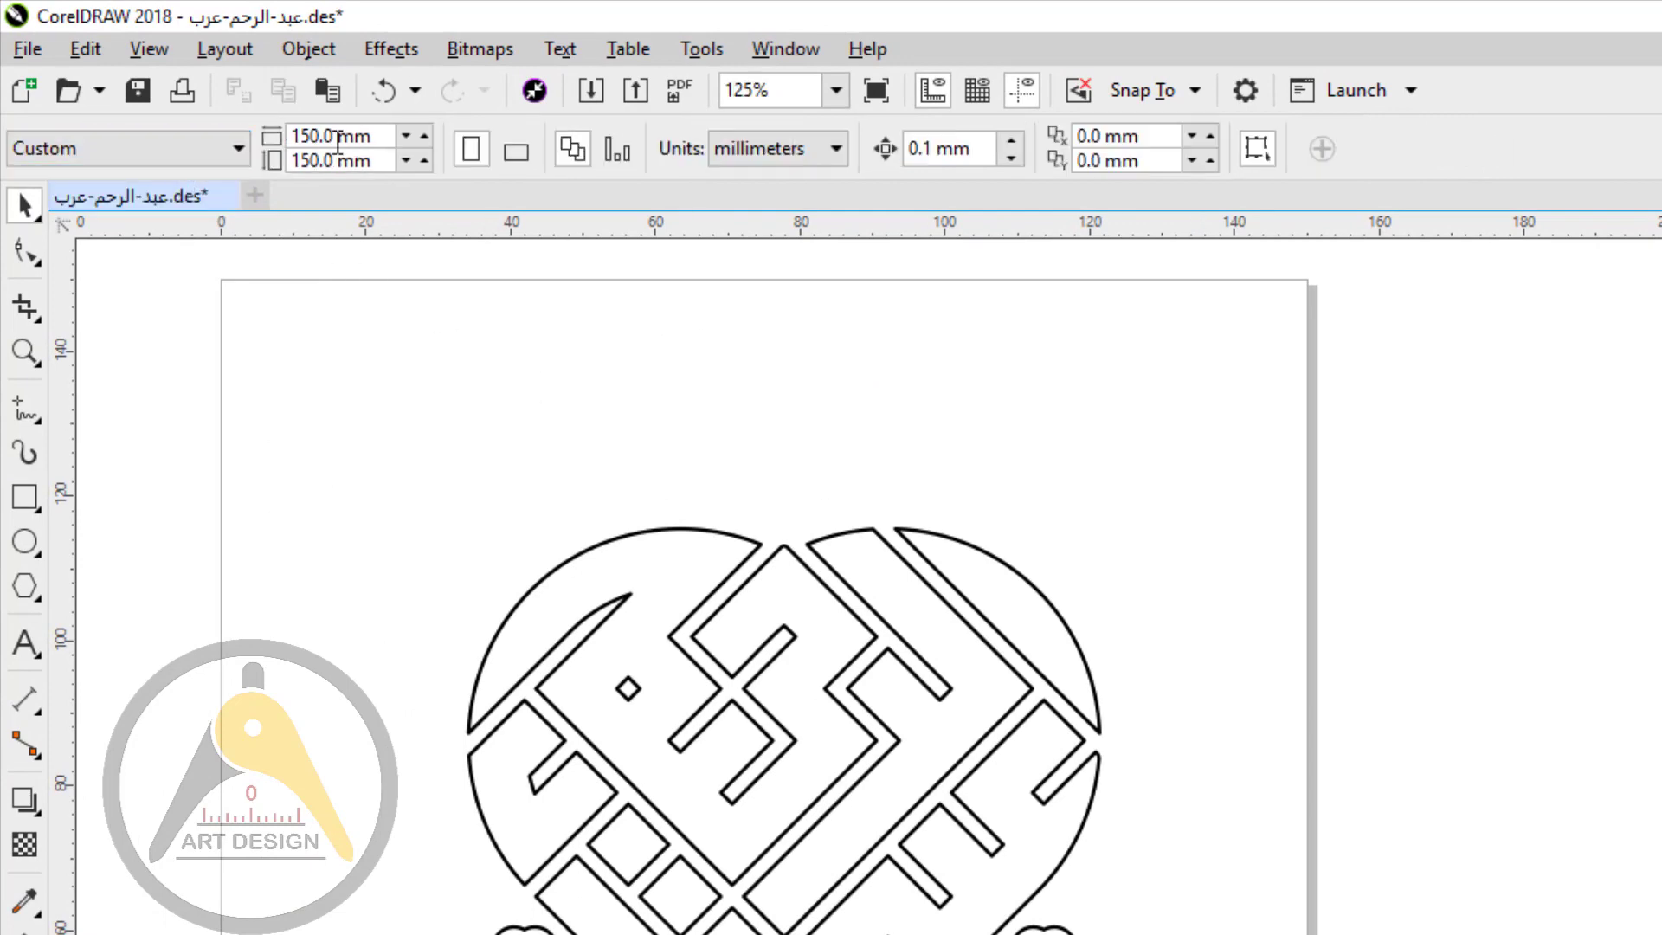
pyautogui.moveTo(381, 138); pyautogui.dragTo(264, 159)
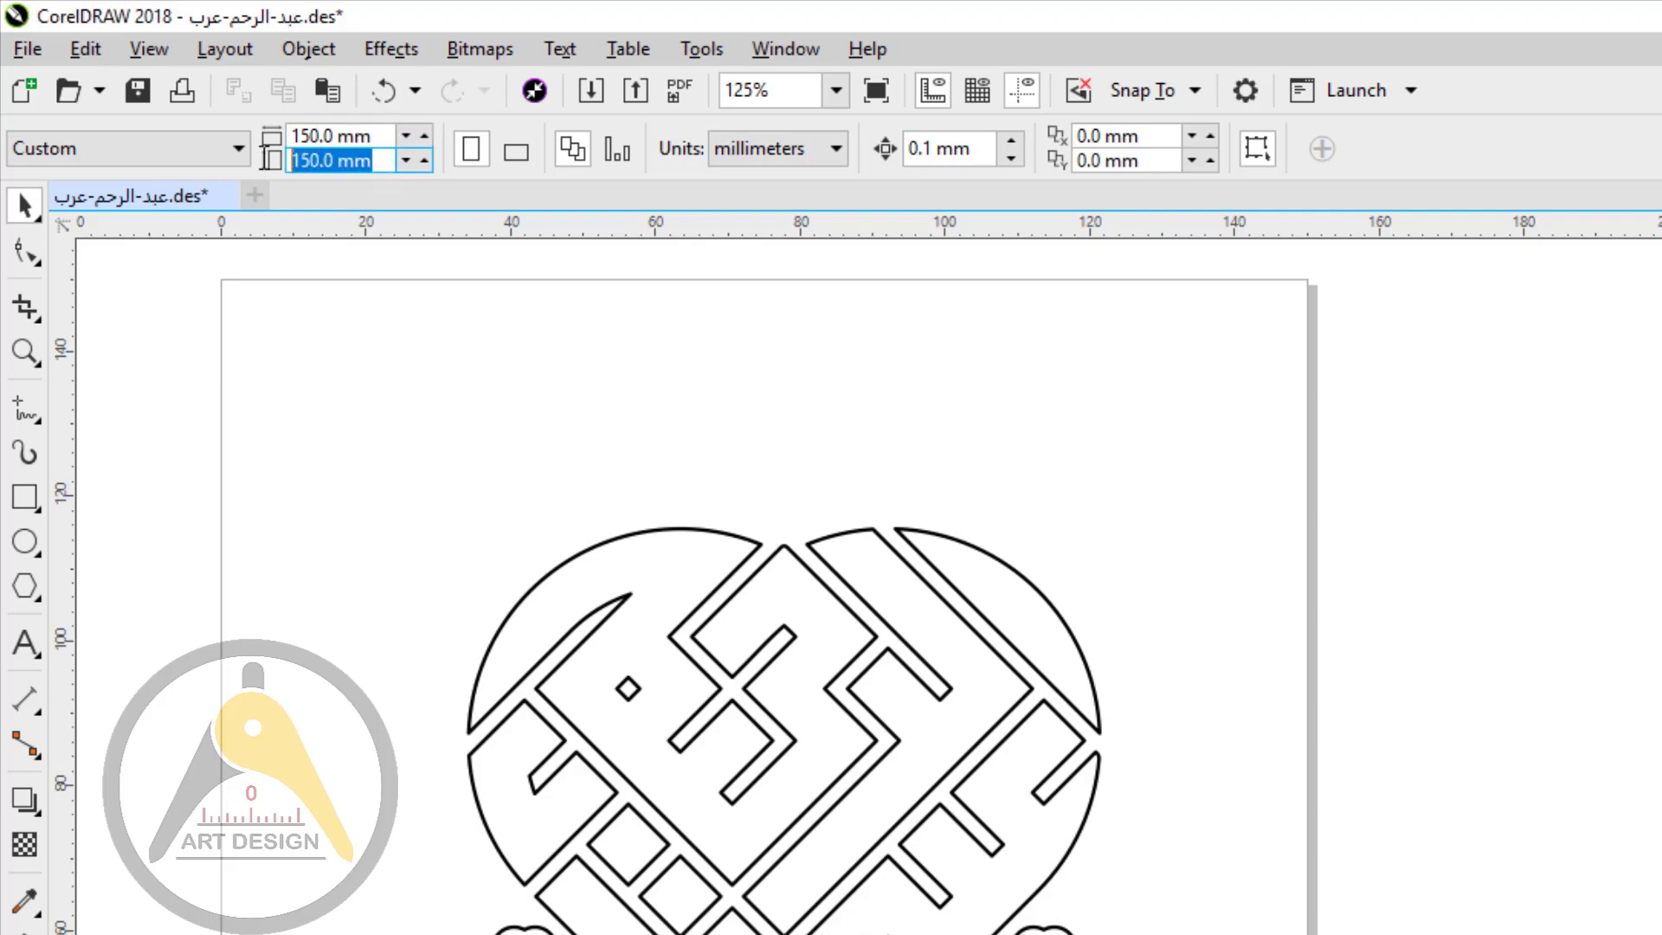
pyautogui.click(380, 137)
pyautogui.write('5')
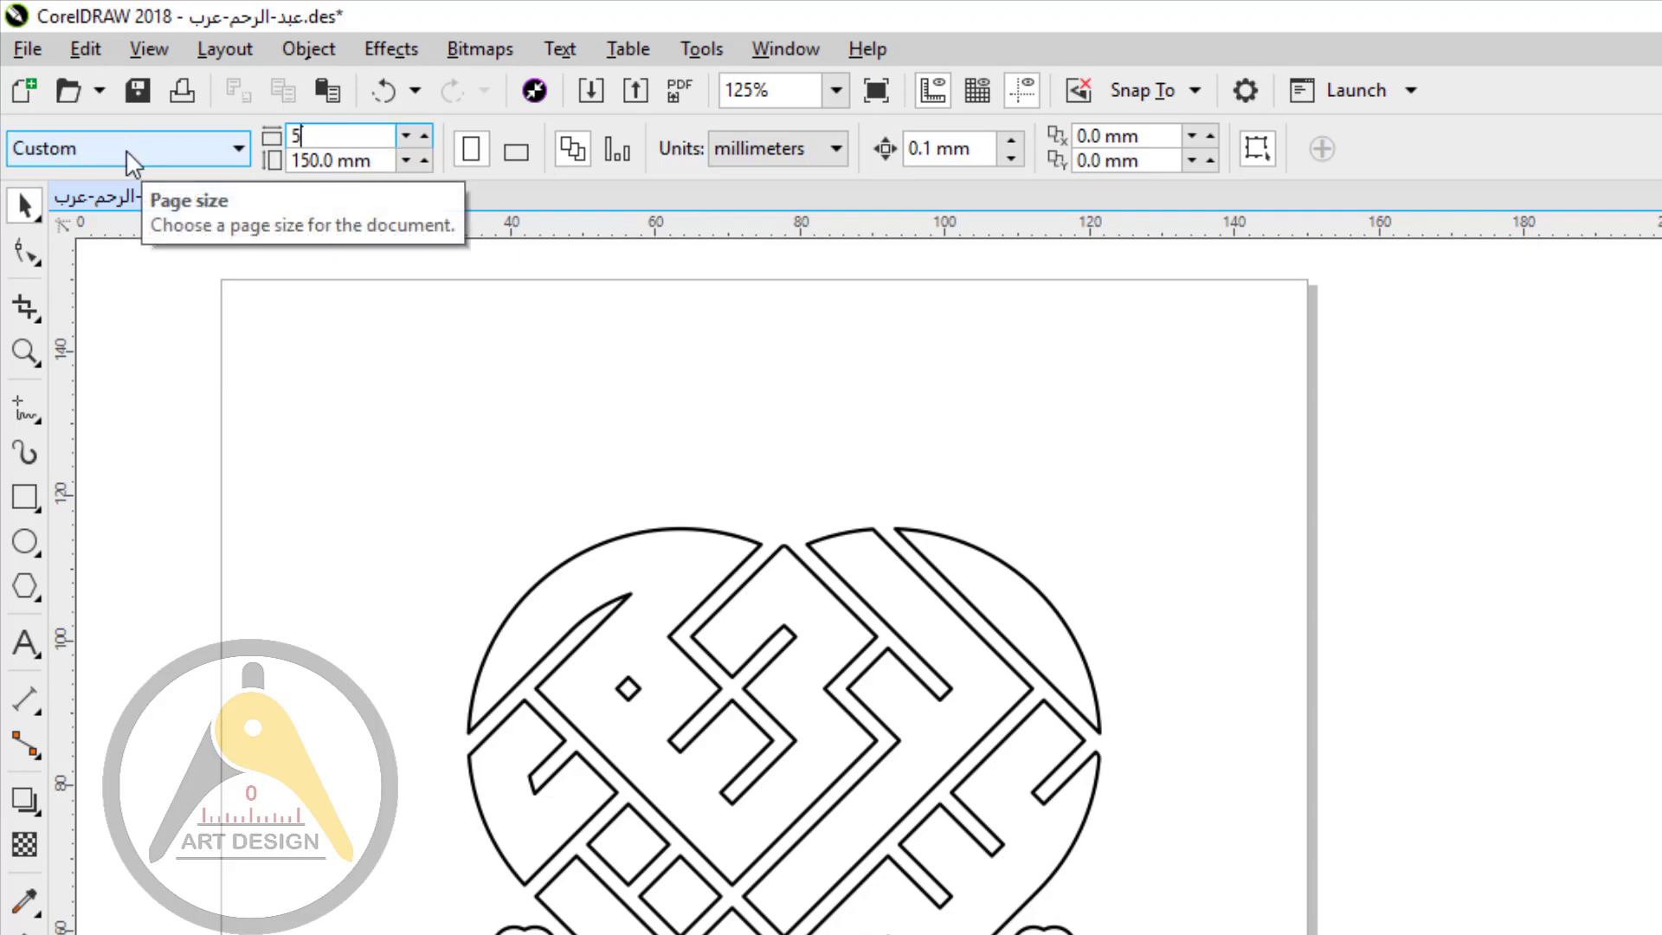
pyautogui.write('00')
pyautogui.click(355, 160)
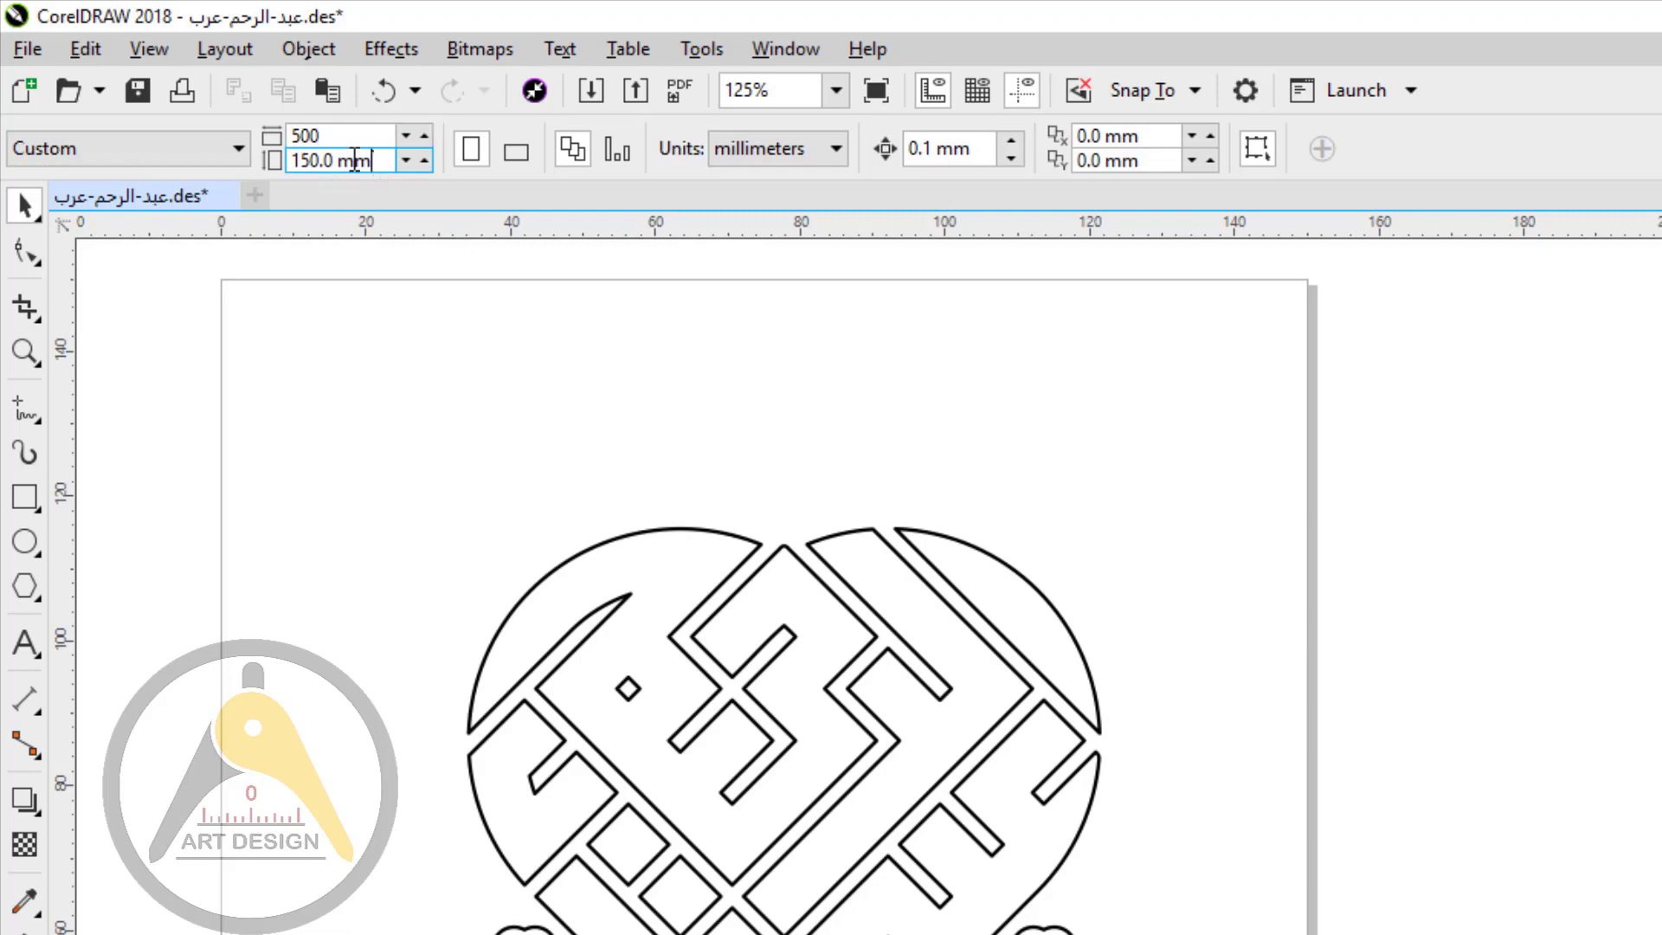
pyautogui.moveTo(355, 160); pyautogui.dragTo(291, 160)
pyautogui.write('500')
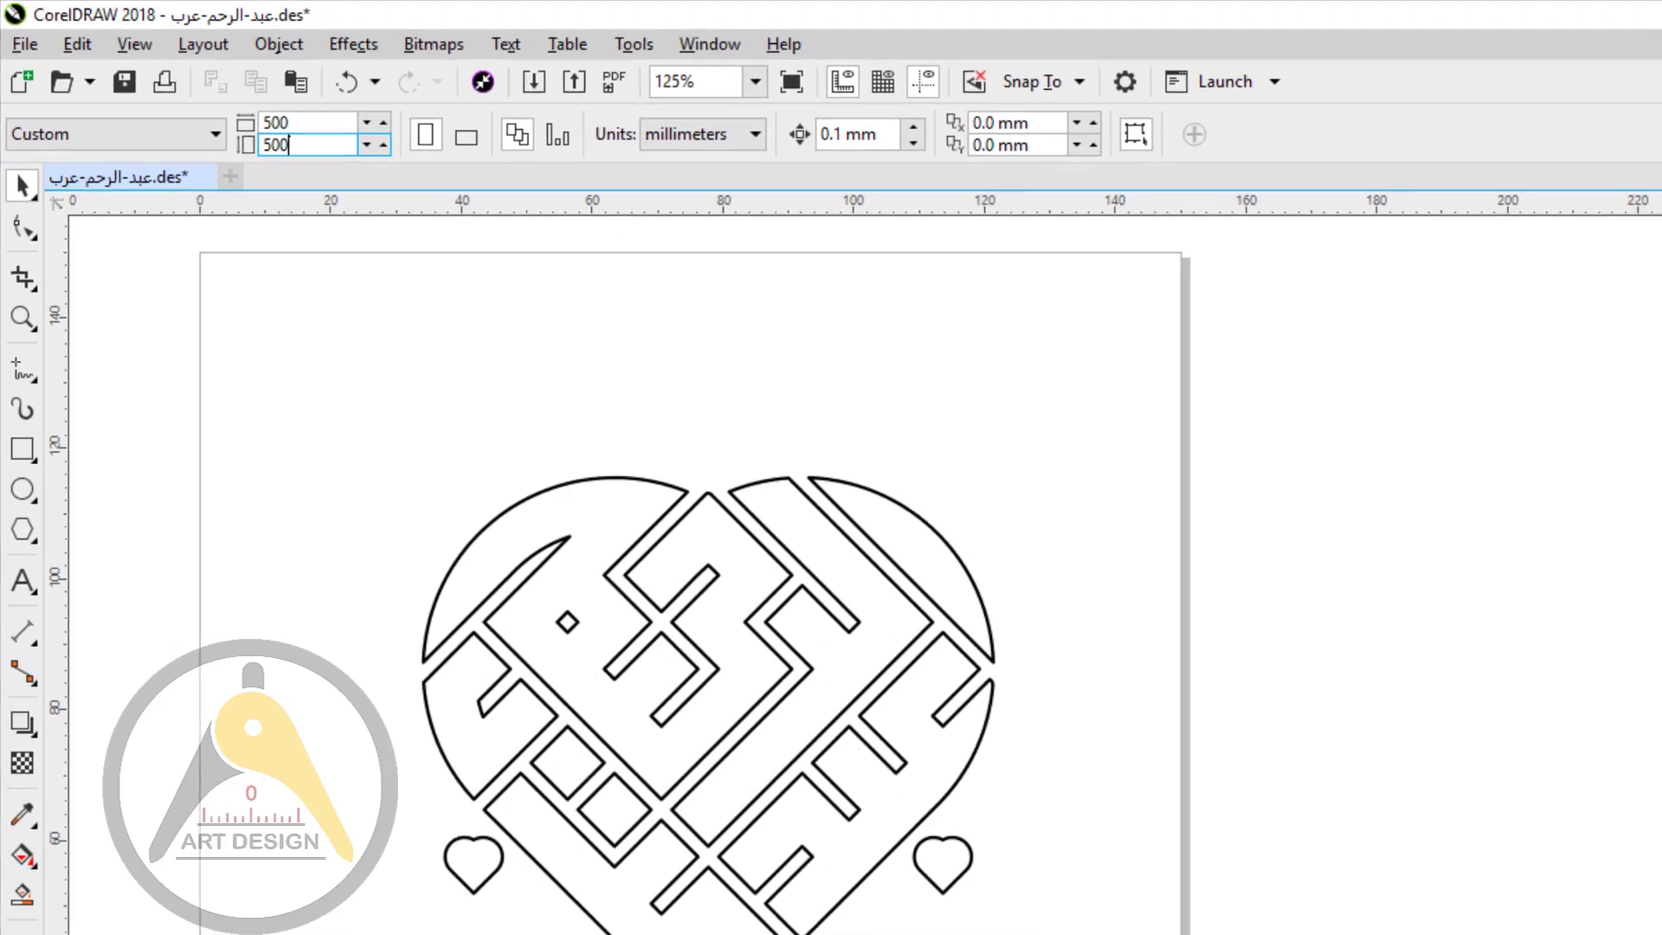
pyautogui.press('Return')
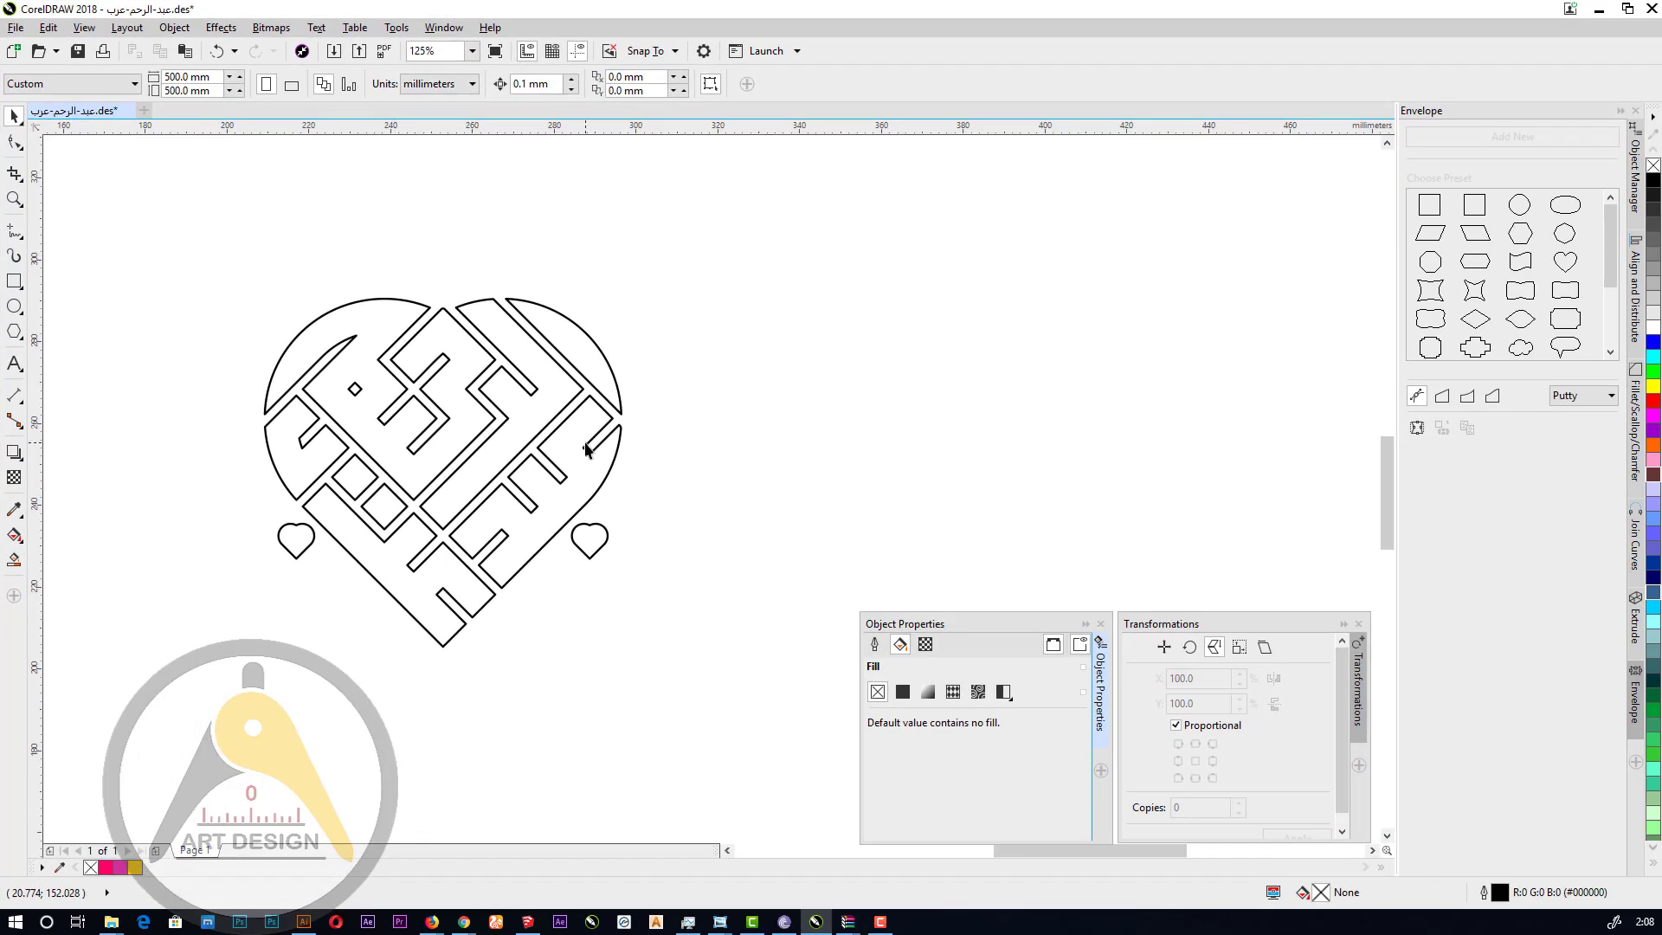
# Set the heart design's width to 400 mm with the aspect ratio locked.
pyautogui.scroll(-5, 585, 448)
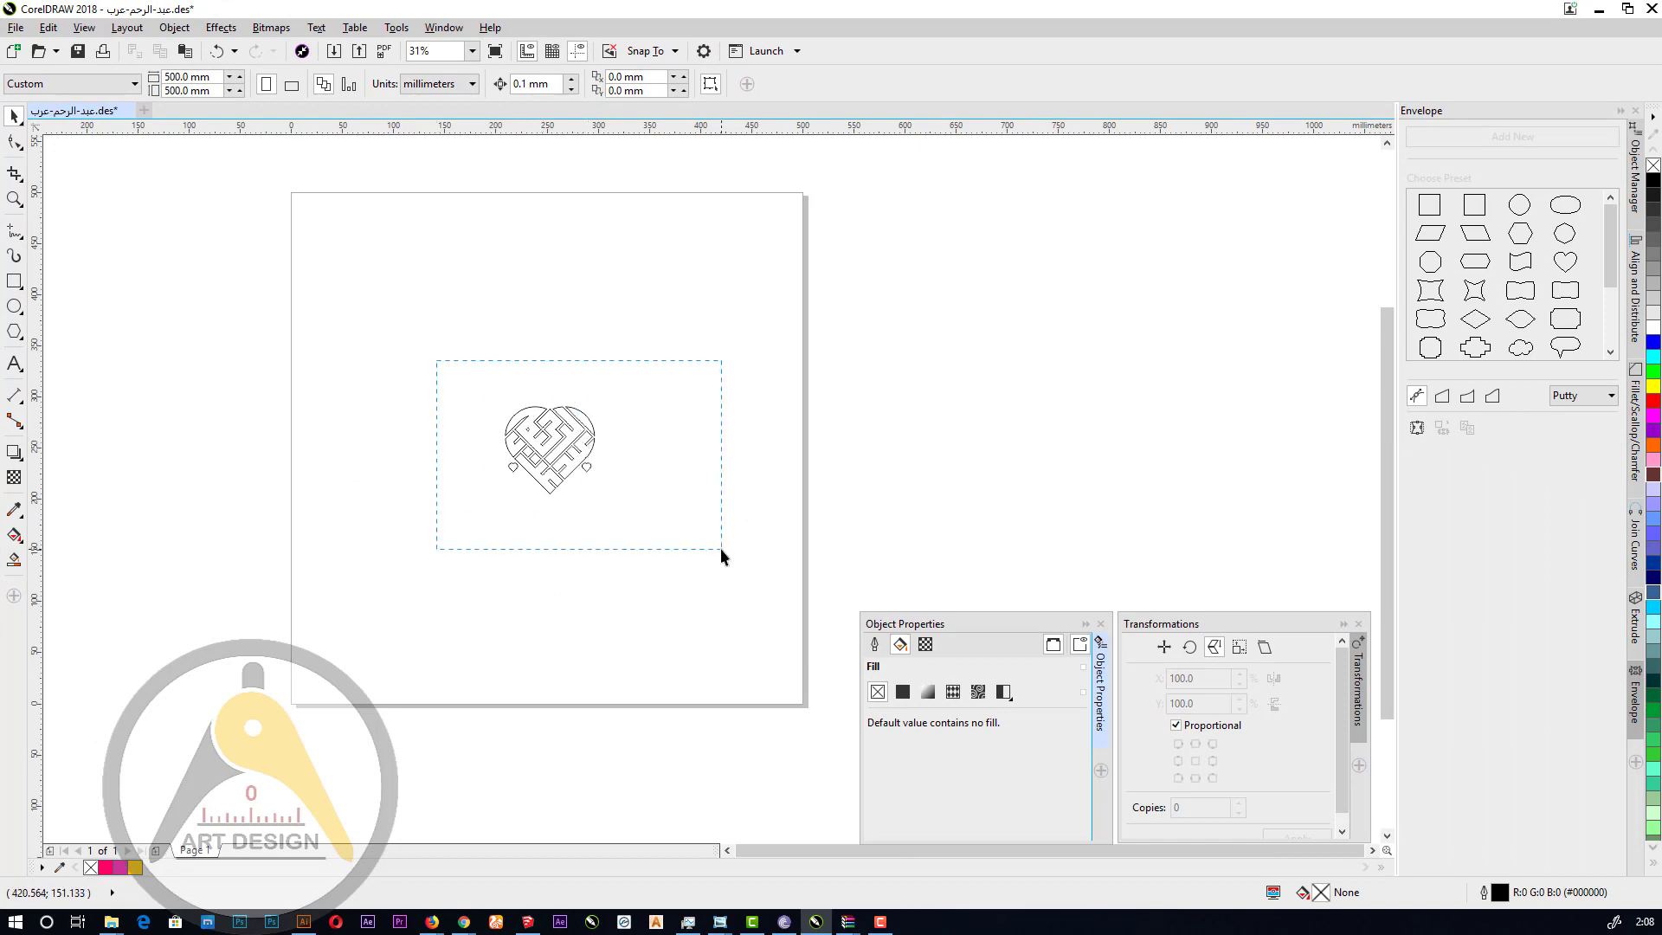
pyautogui.moveTo(720, 548); pyautogui.dragTo(720, 549)
pyautogui.moveTo(551, 441)
pyautogui.mouseDown()
pyautogui.moveTo(572, 429)
pyautogui.moveTo(533, 455)
pyautogui.mouseUp()
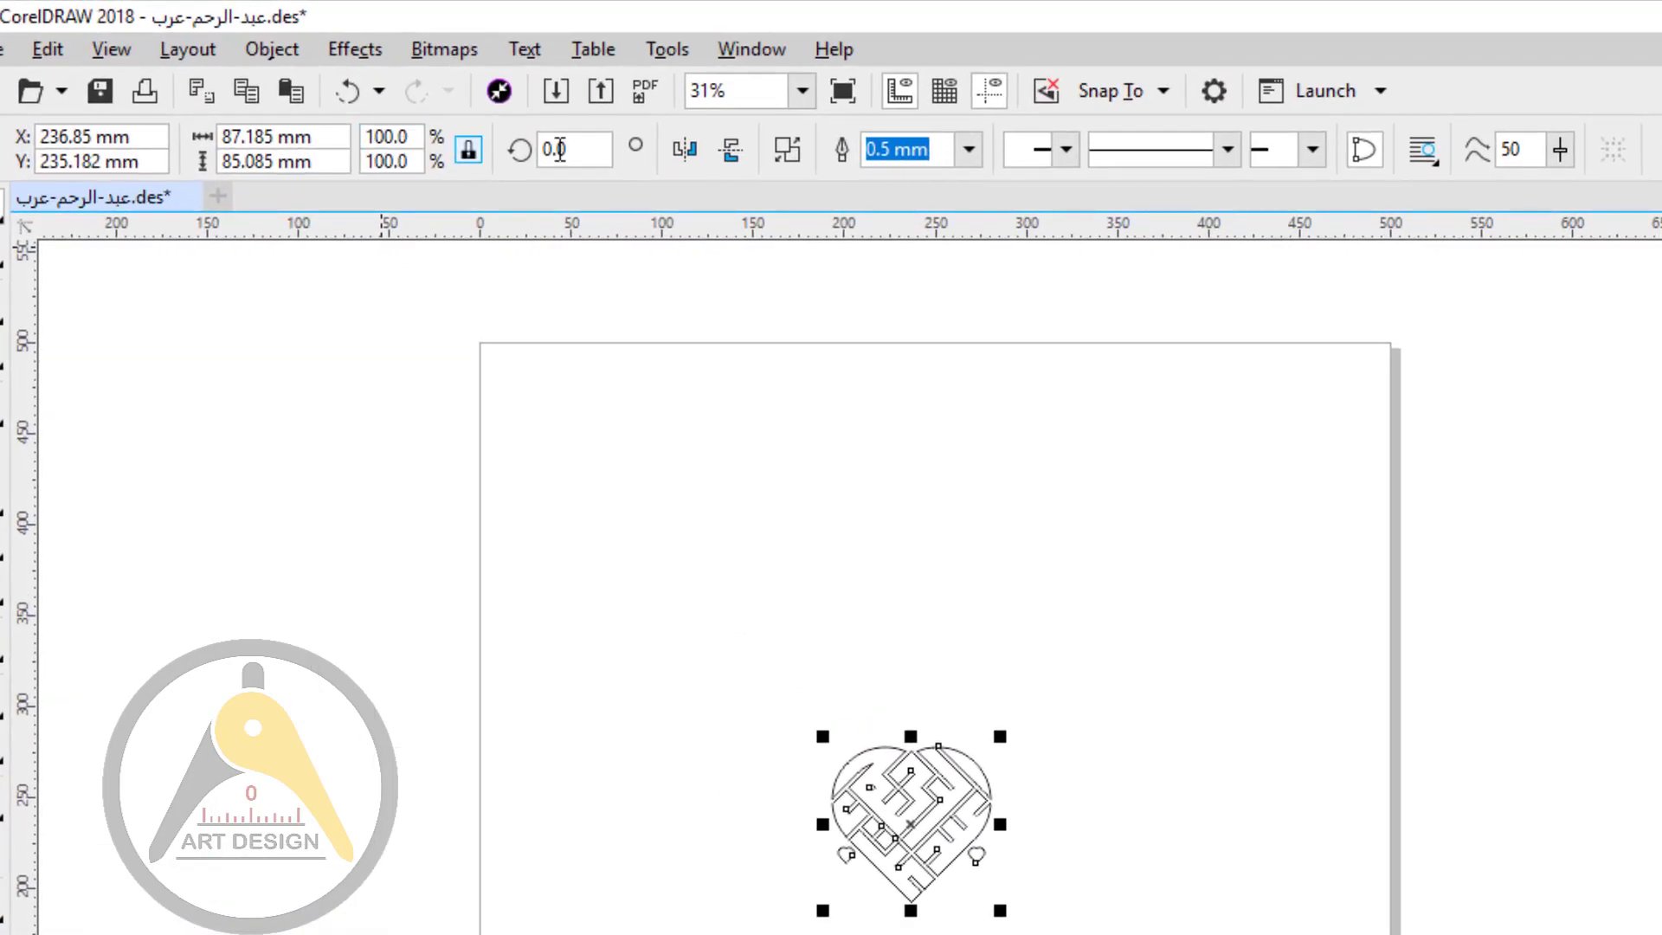
pyautogui.click(467, 159)
pyautogui.click(467, 152)
pyautogui.press('BackSpace')
pyautogui.moveTo(334, 137); pyautogui.dragTo(129, 137)
pyautogui.write('400')
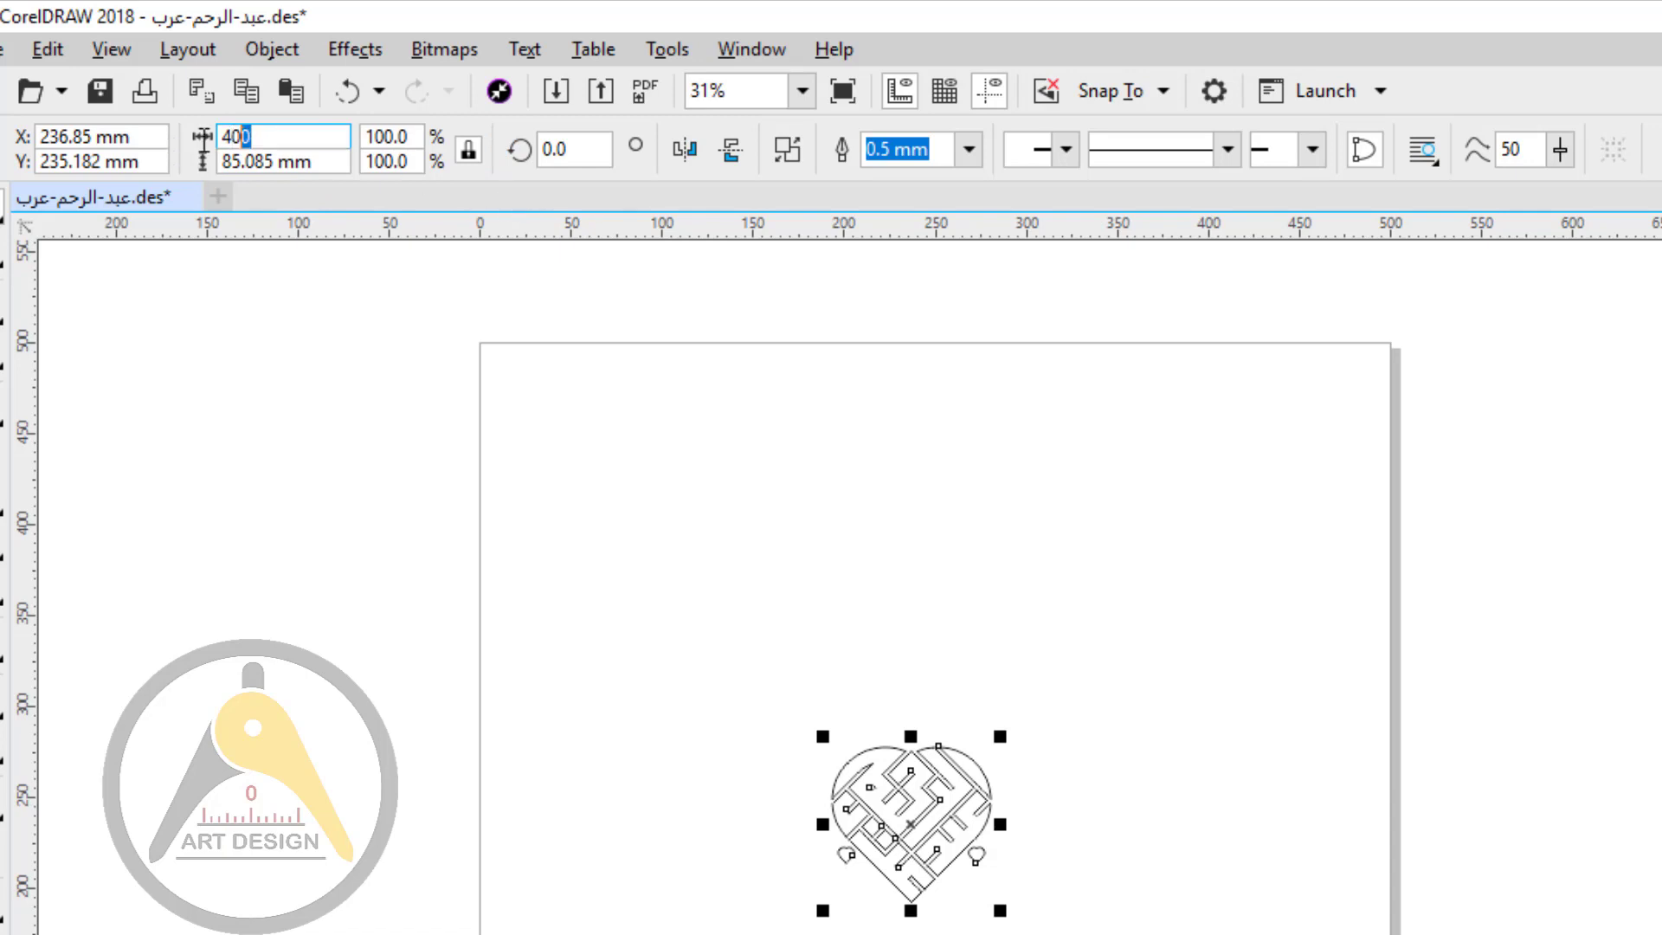
pyautogui.moveTo(204, 138); pyautogui.dragTo(173, 140)
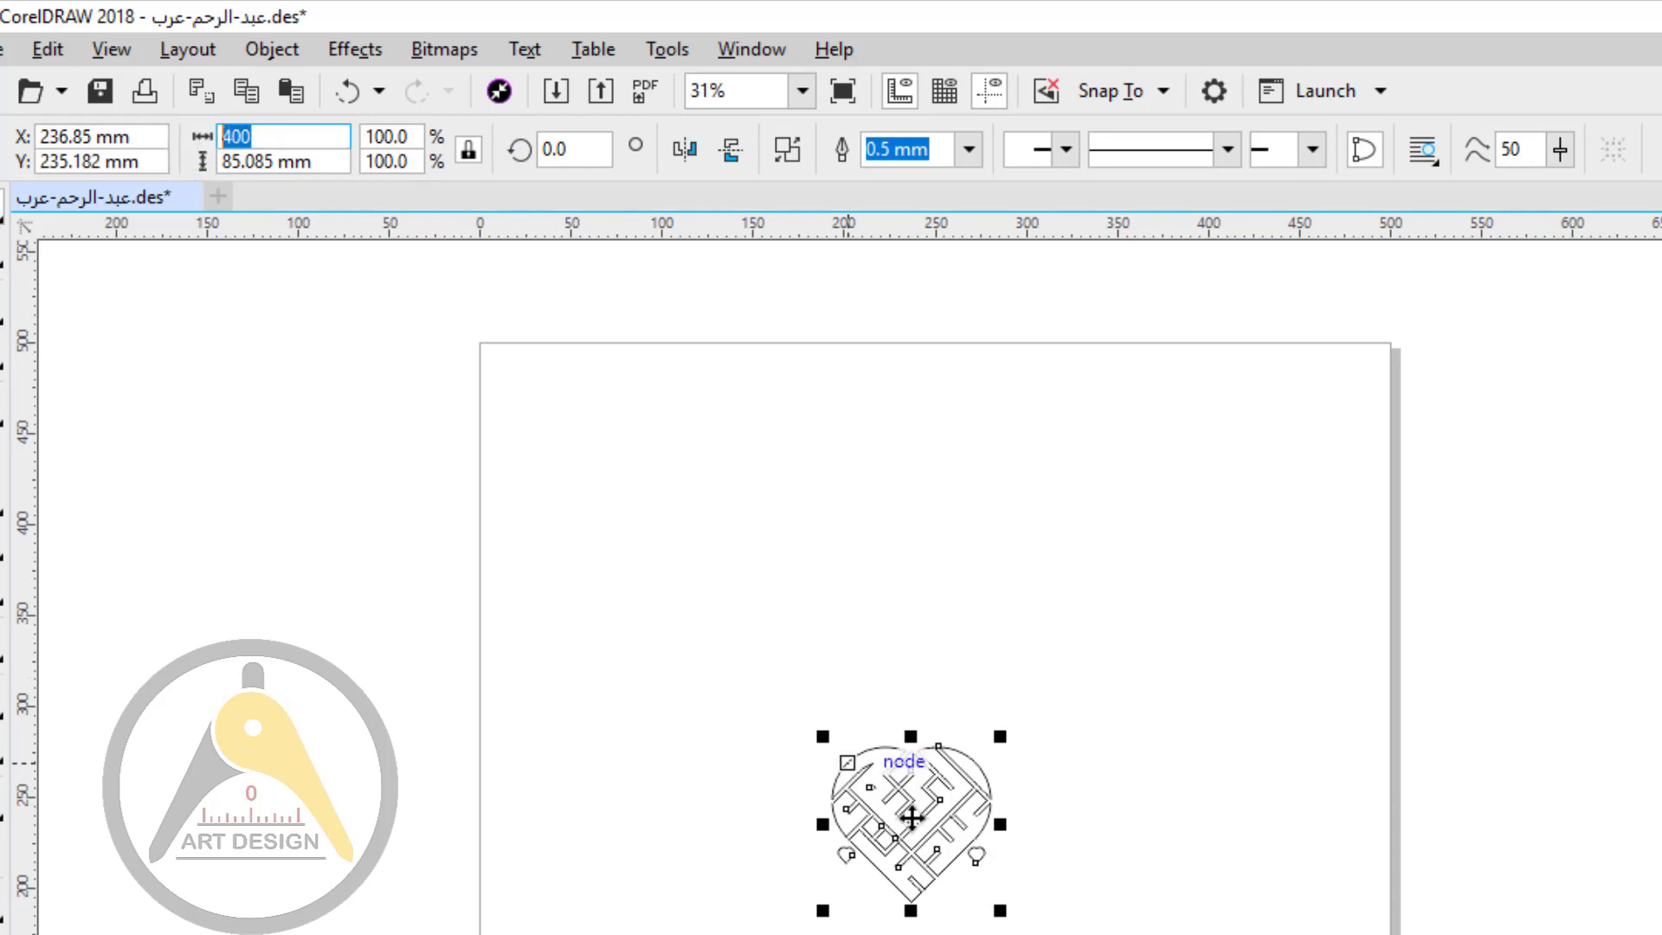
pyautogui.press('Return')
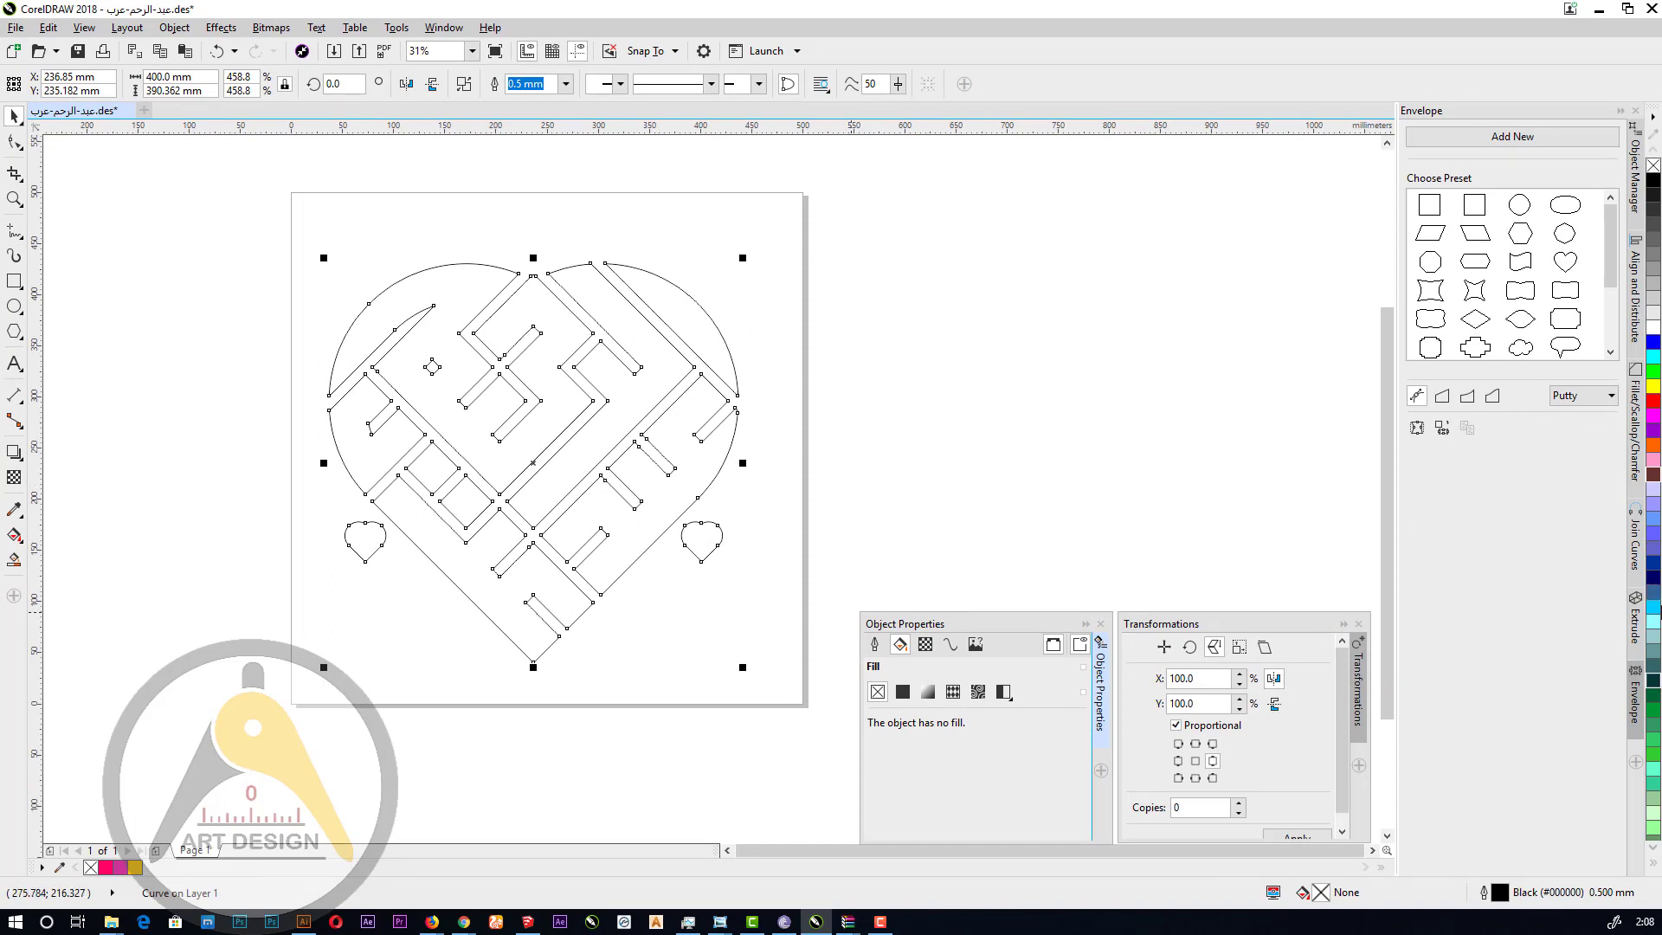
# Centre the heart design horizontally and vertically on the page.
pyautogui.click(1637, 277)
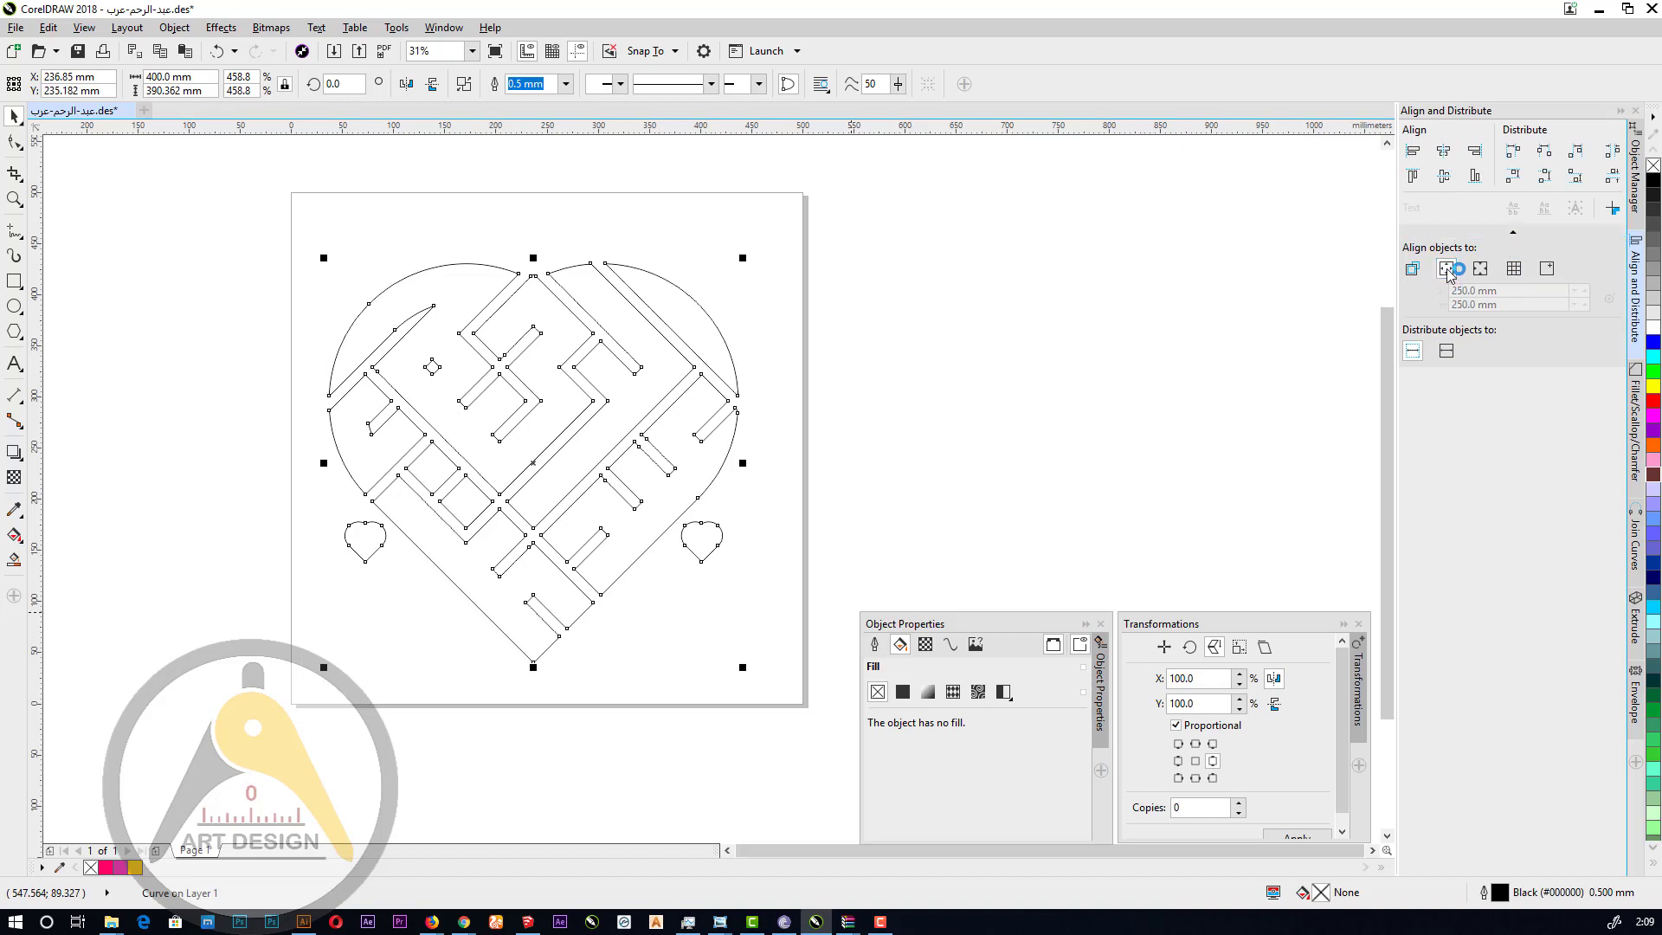
pyautogui.click(1444, 152)
pyautogui.click(1445, 177)
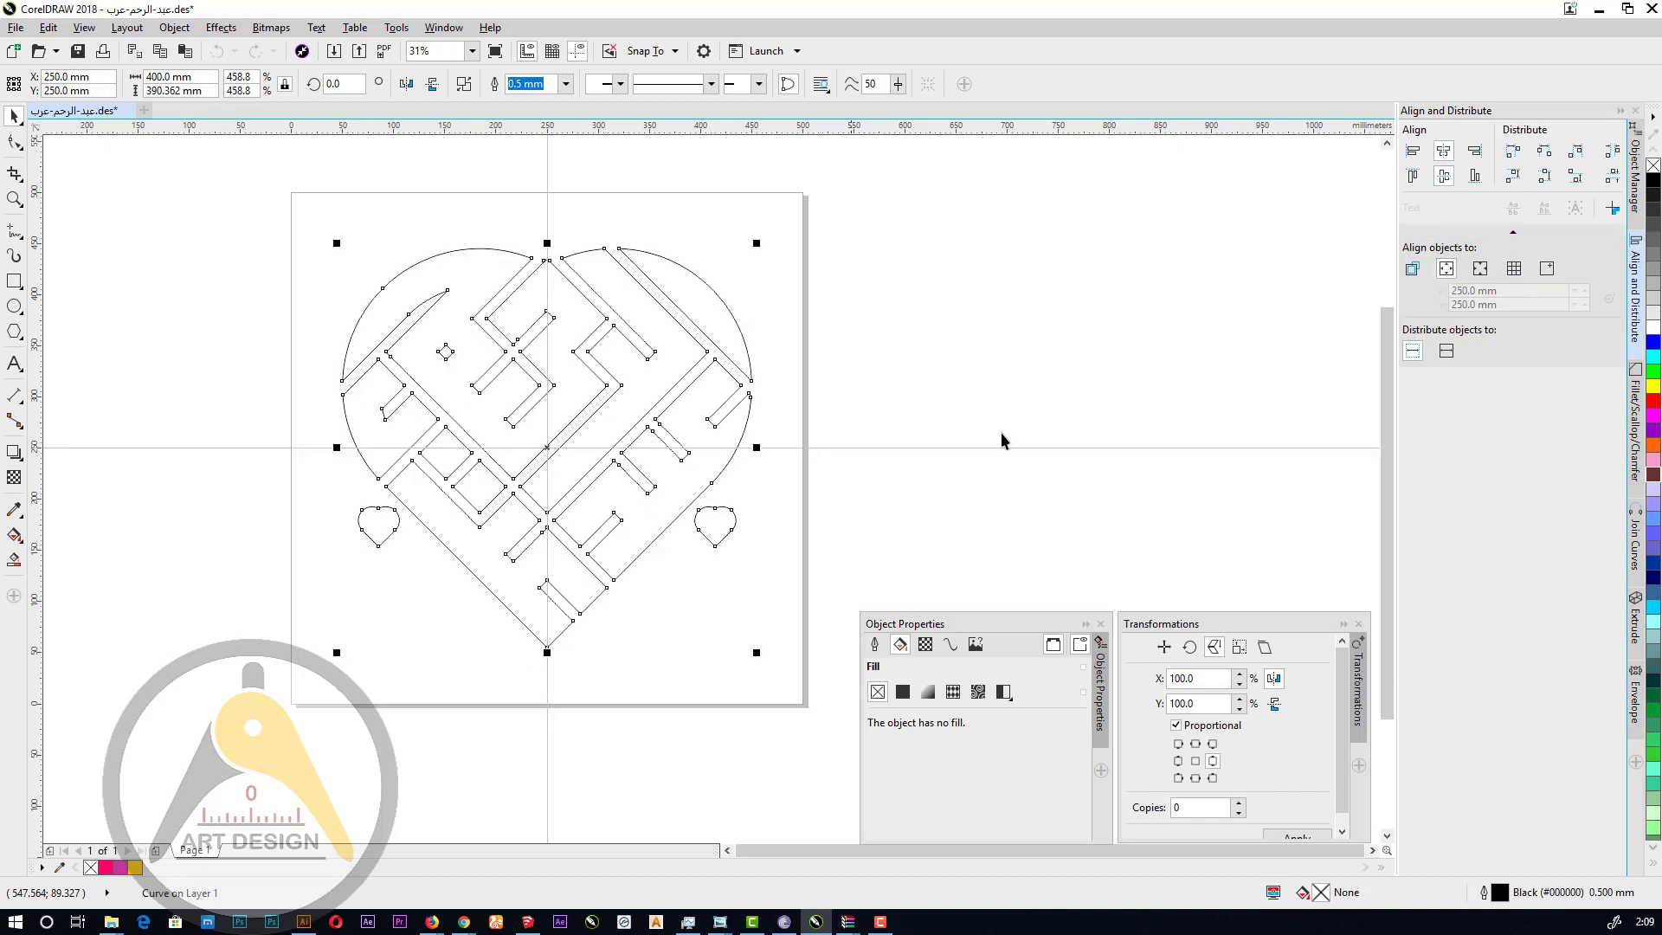
pyautogui.click(905, 354)
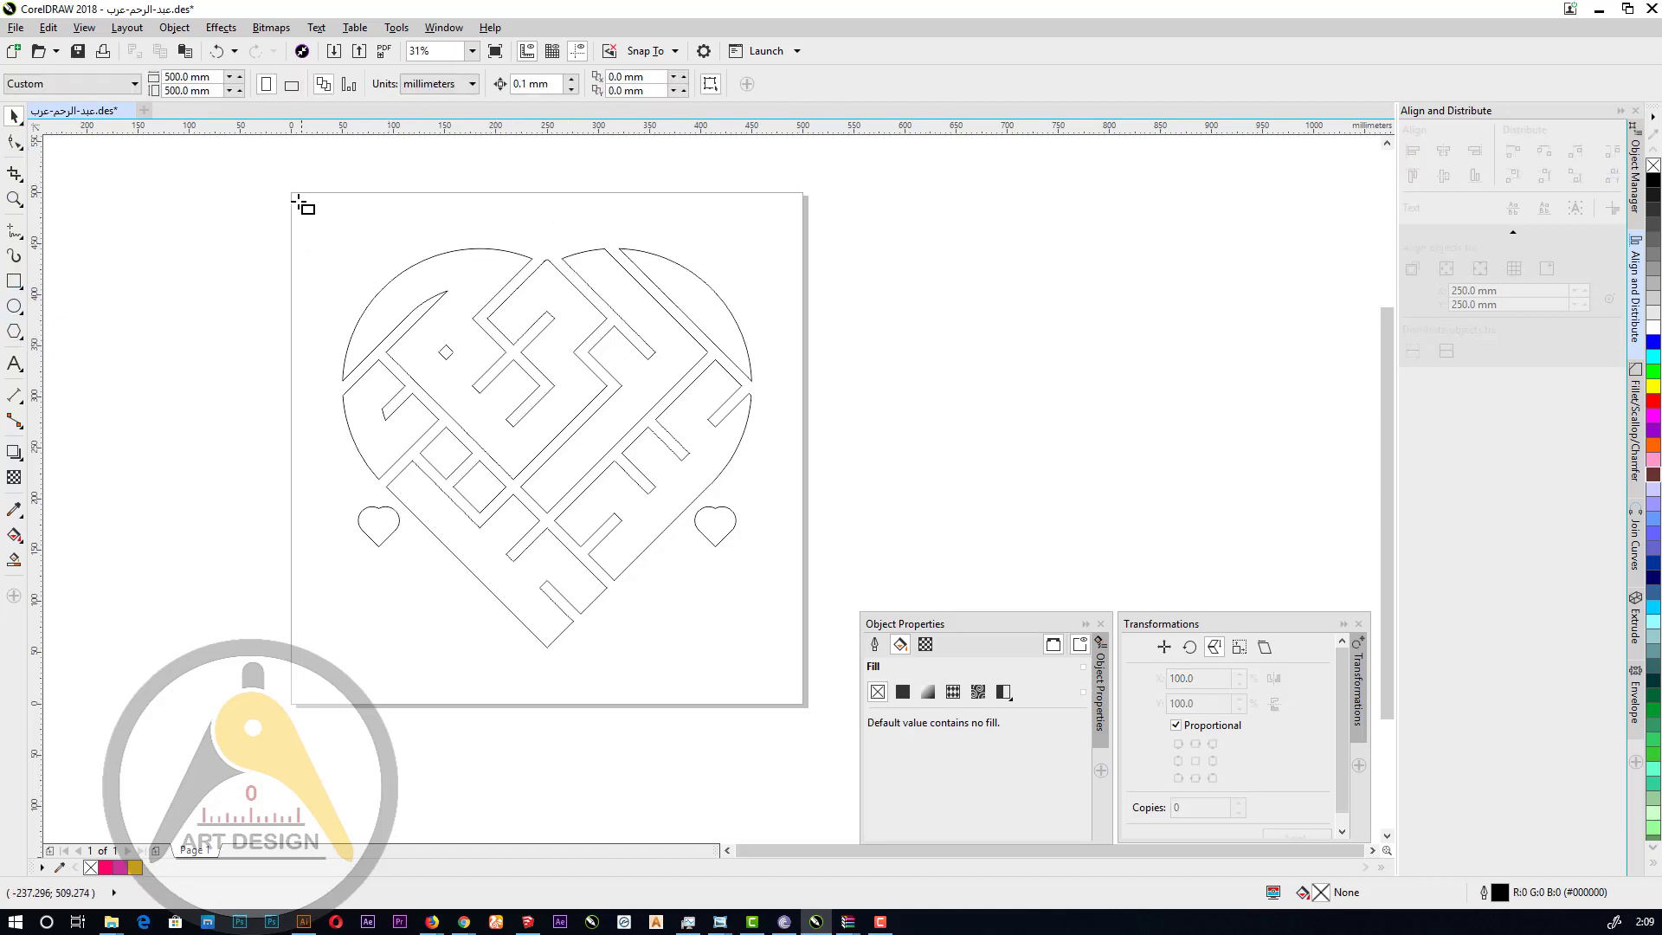
# Draw a rectangle of about 500 × 499 mm over the page and give it the Light Blue Sky fountain fill.
pyautogui.moveTo(291, 193); pyautogui.dragTo(803, 703)
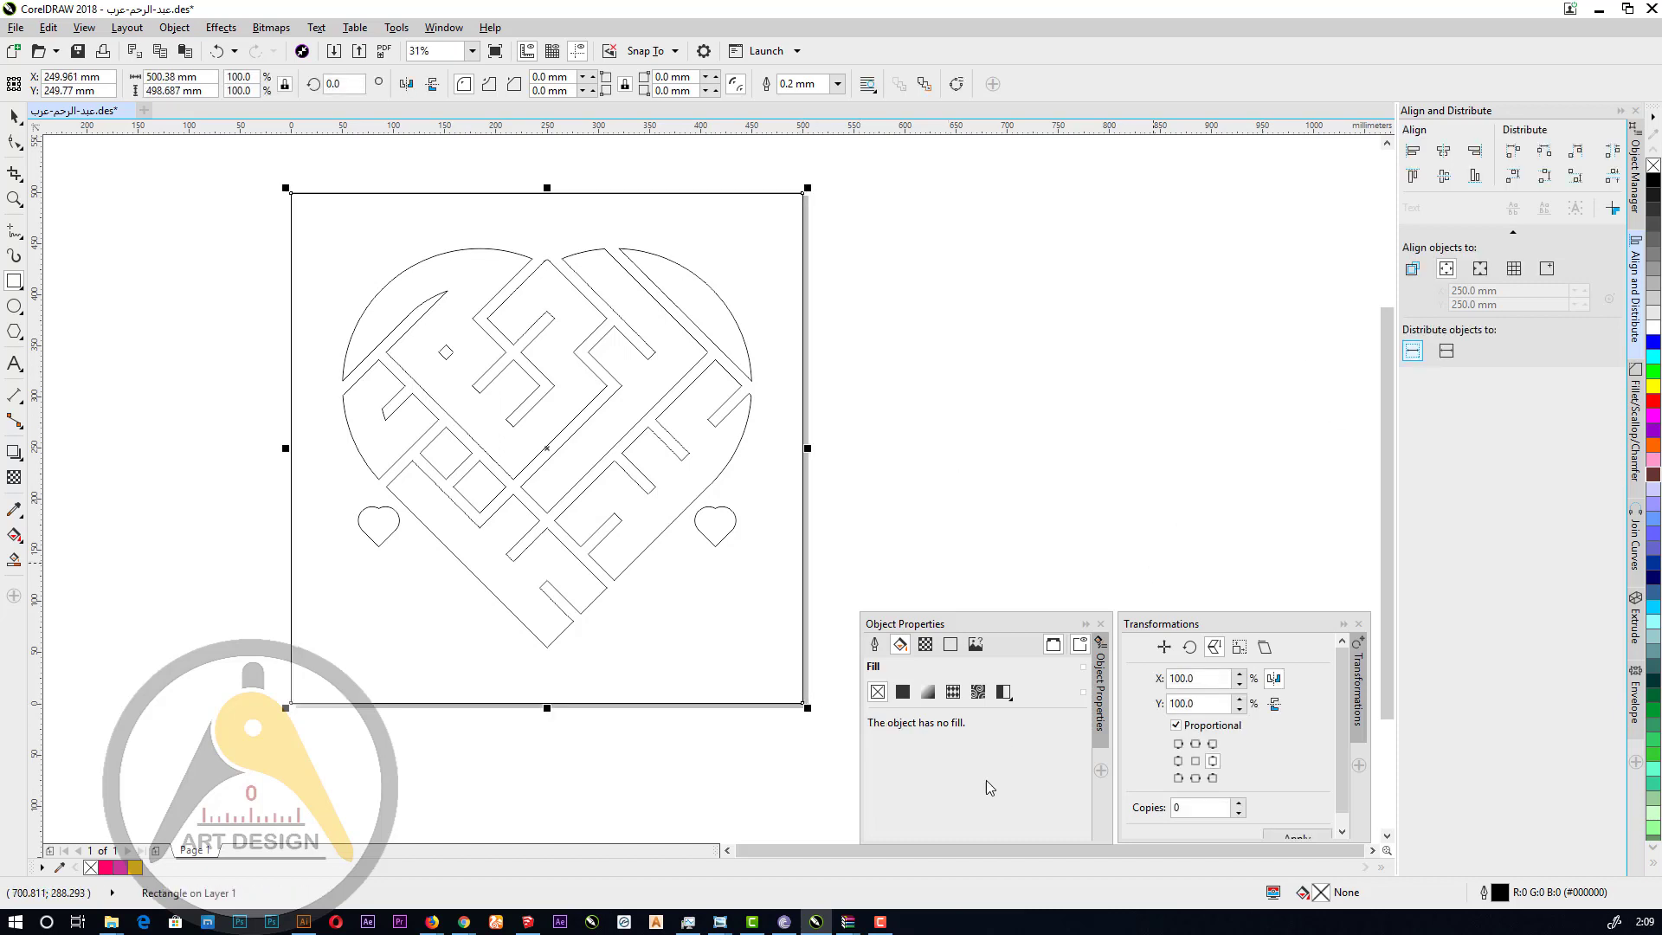
pyautogui.click(927, 693)
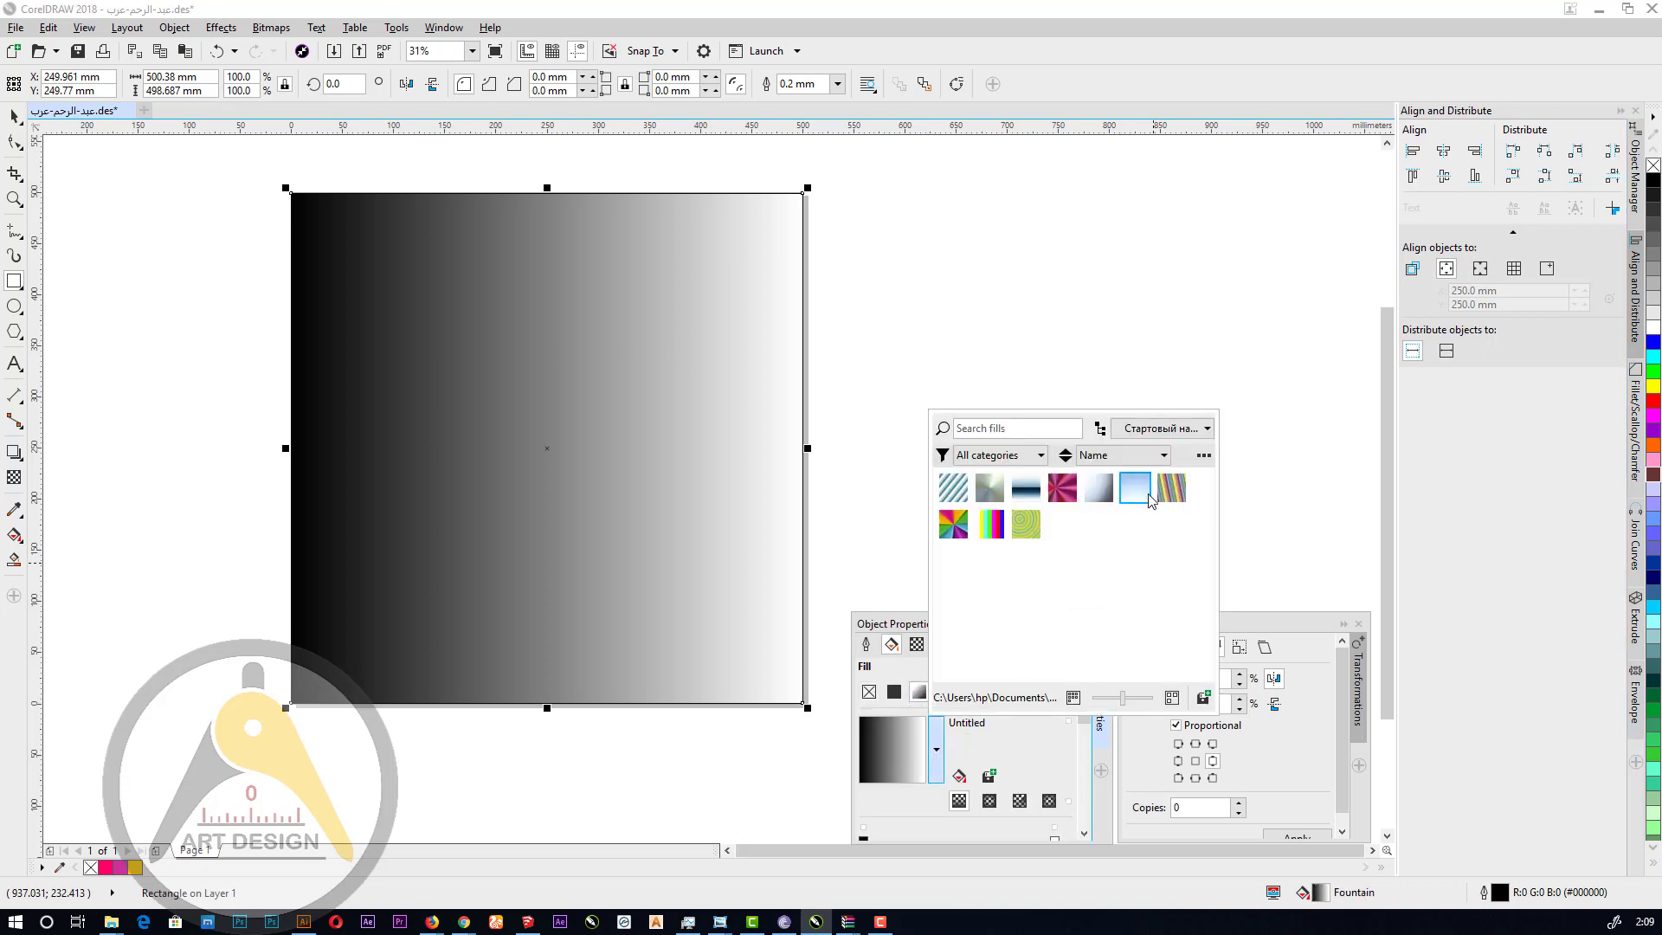
pyautogui.click(1133, 490)
pyautogui.click(1145, 293)
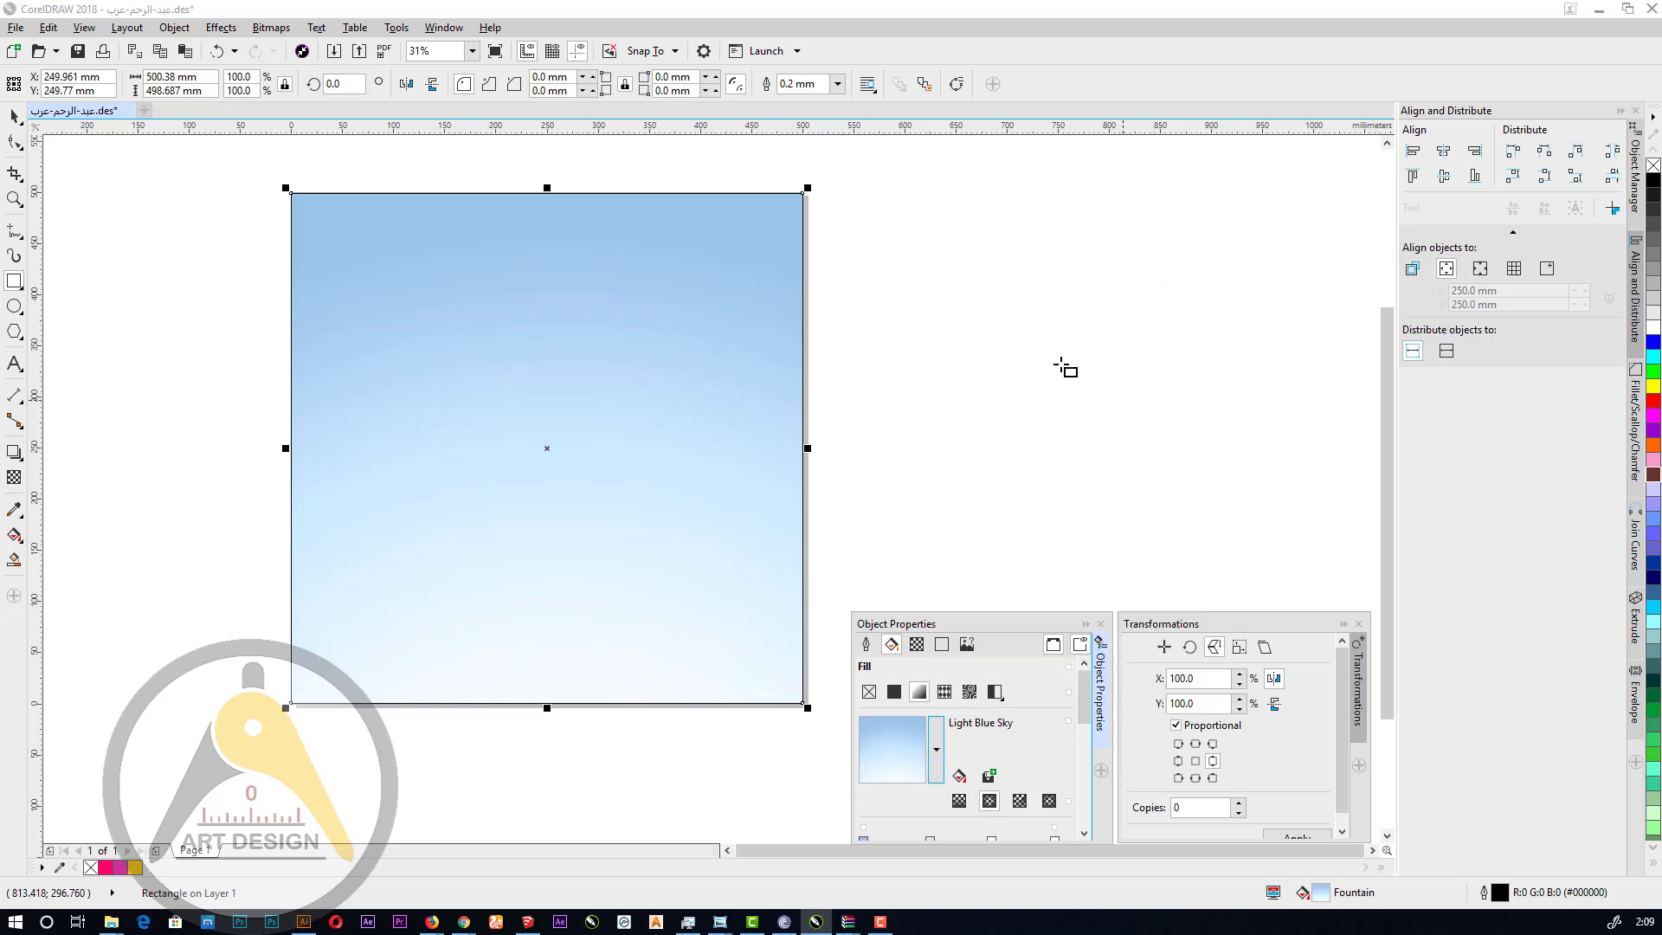
# Send the blue background rectangle behind the heart design and deselect it.
pyautogui.rightClick(677, 389)
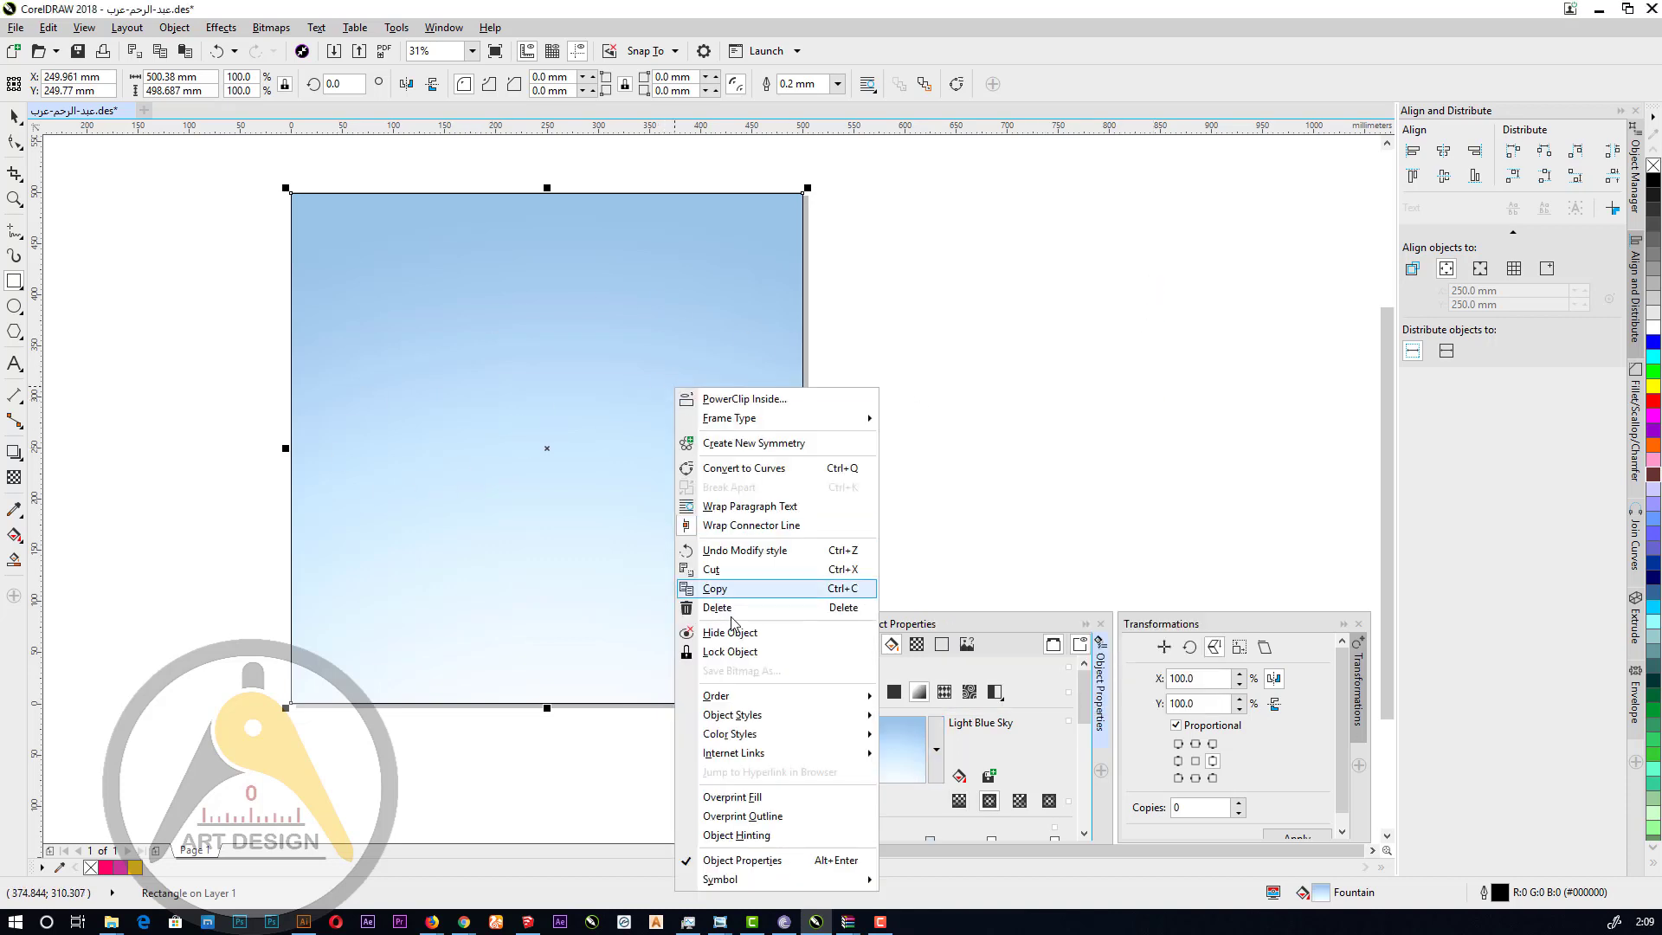
pyautogui.moveTo(867, 696)
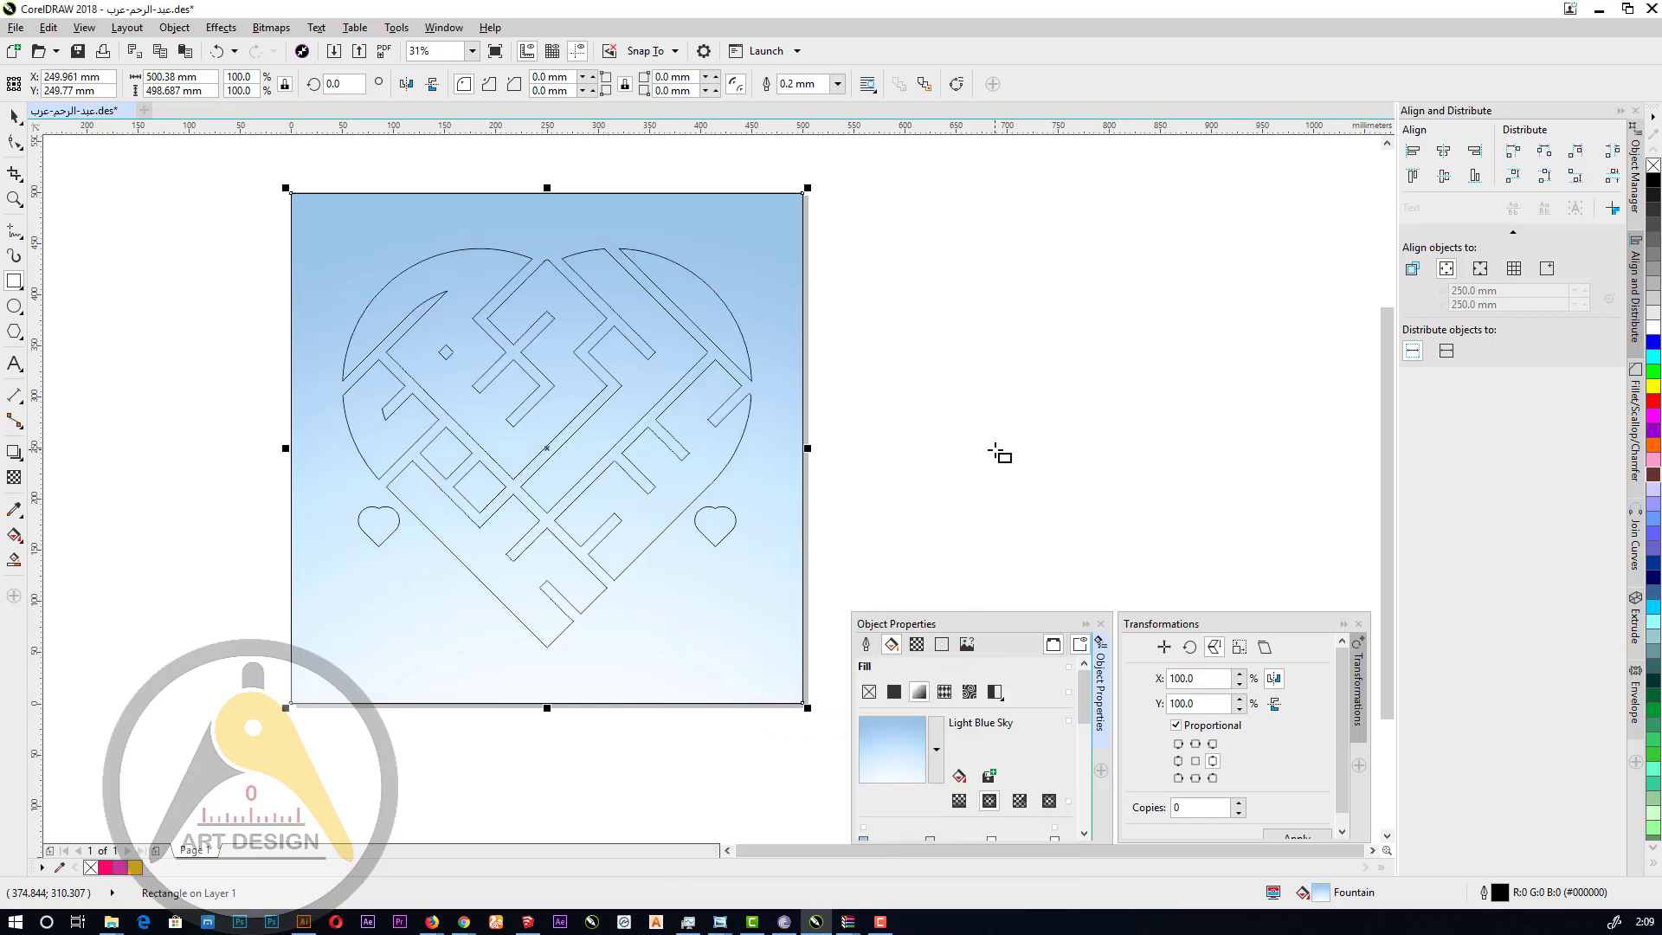
pyautogui.click(16, 118)
pyautogui.press('Escape')
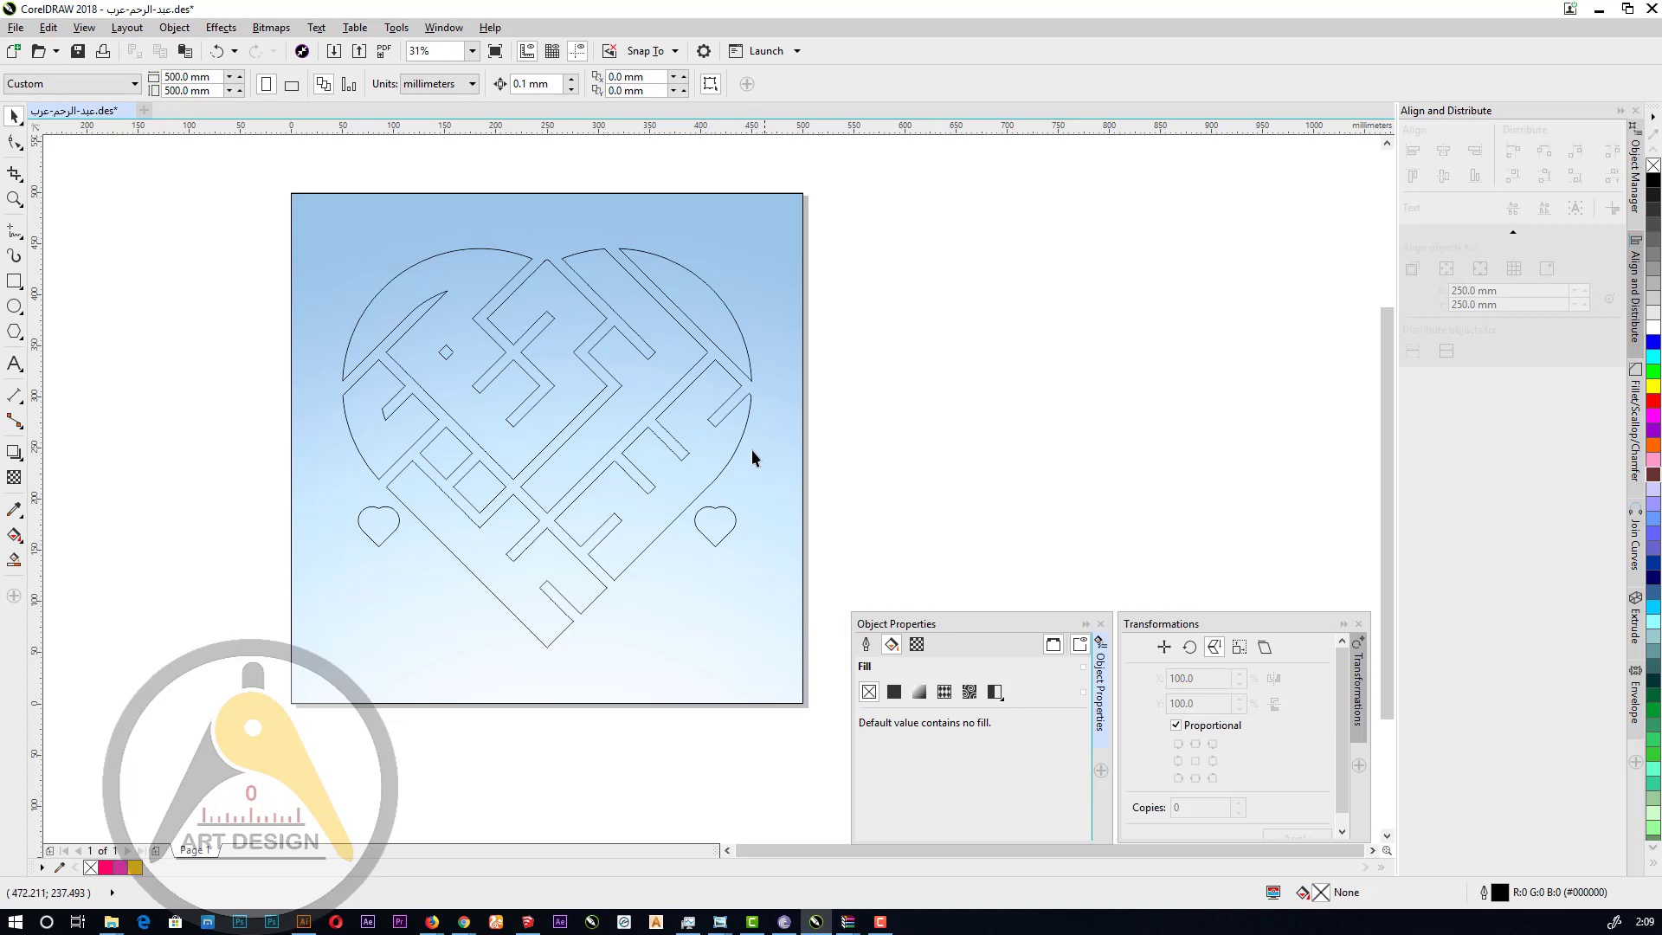
# Start an Extrude effect on the heart curve and set its bevel depth to 7 mm.
pyautogui.click(742, 439)
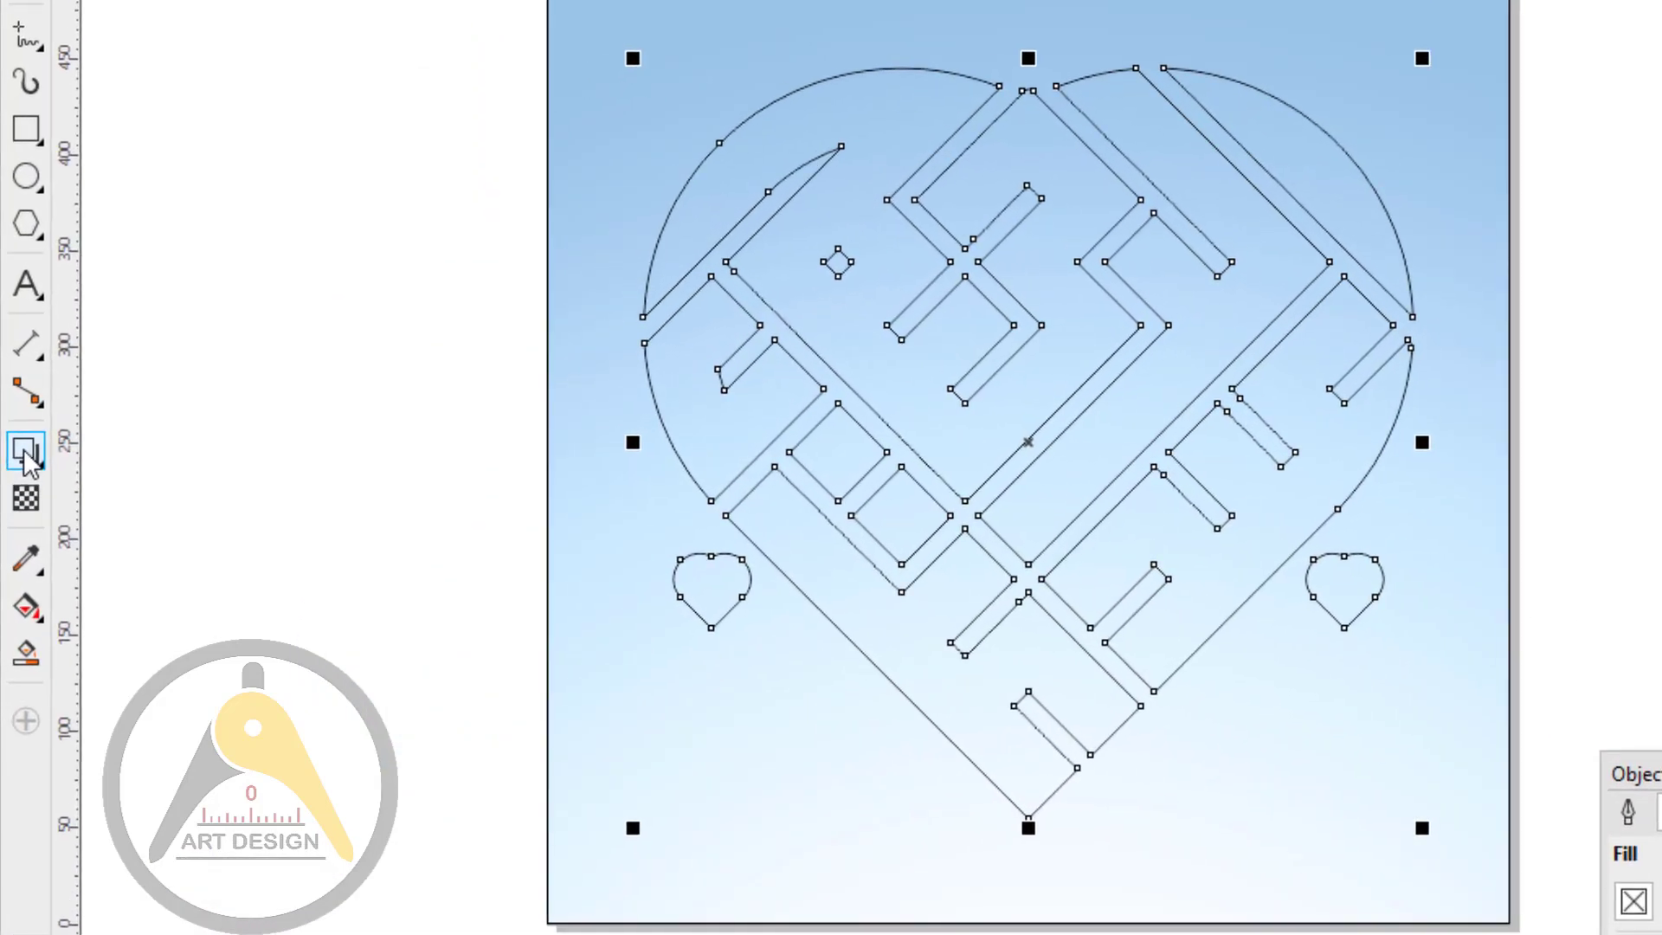
pyautogui.click(16, 455)
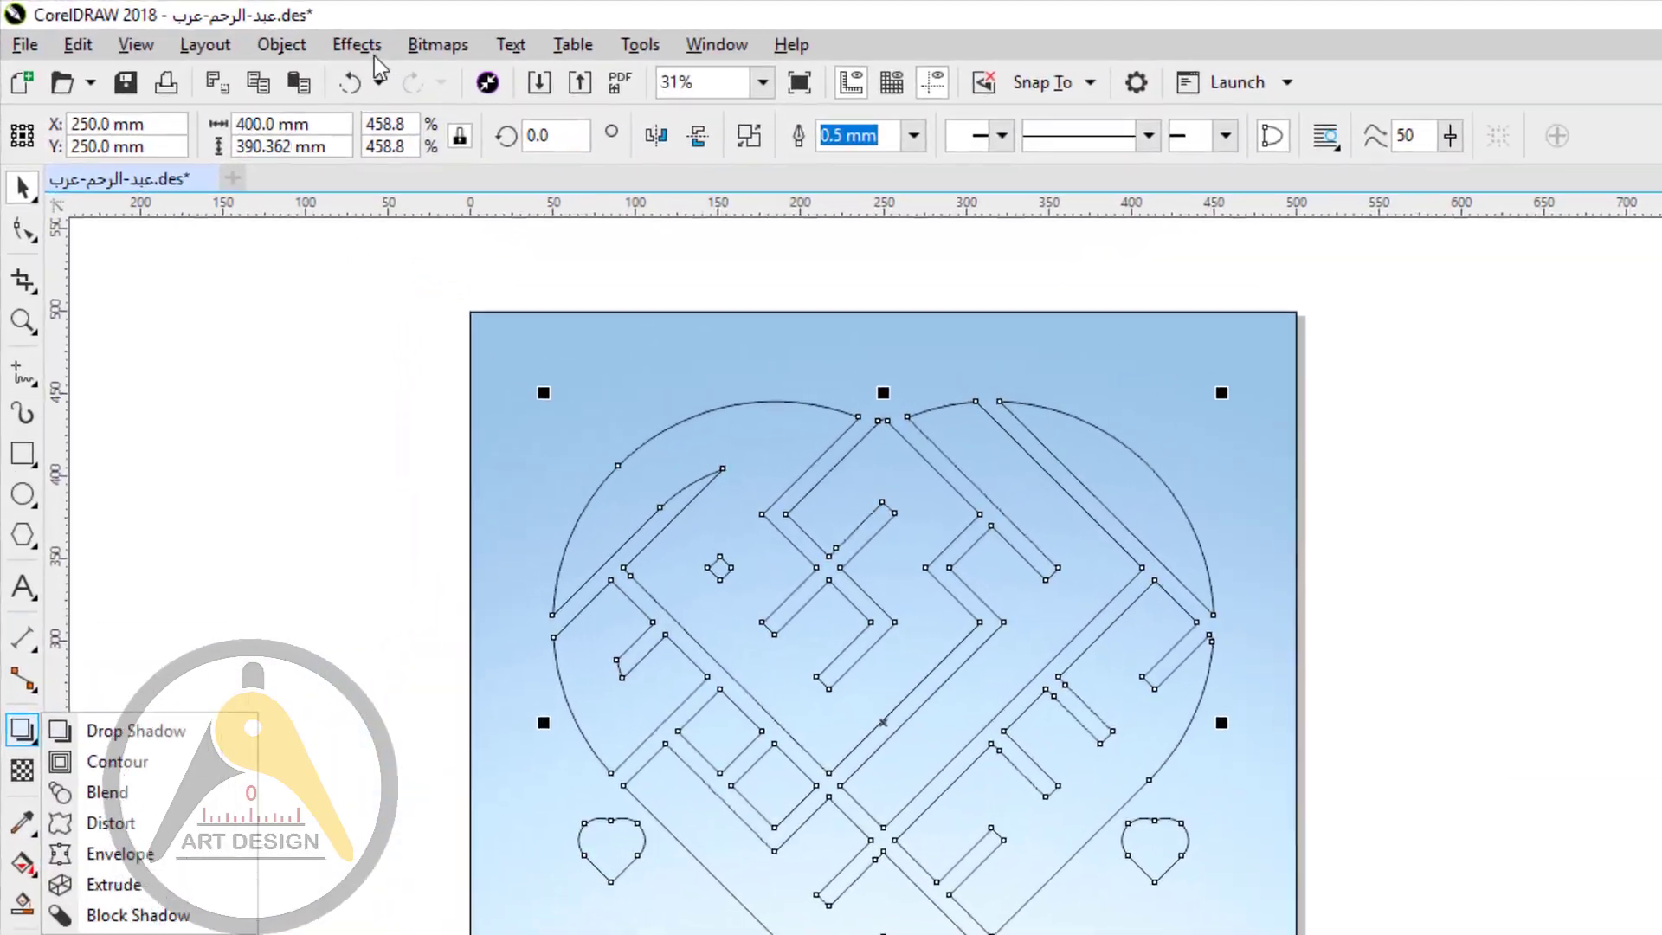
pyautogui.click(225, 27)
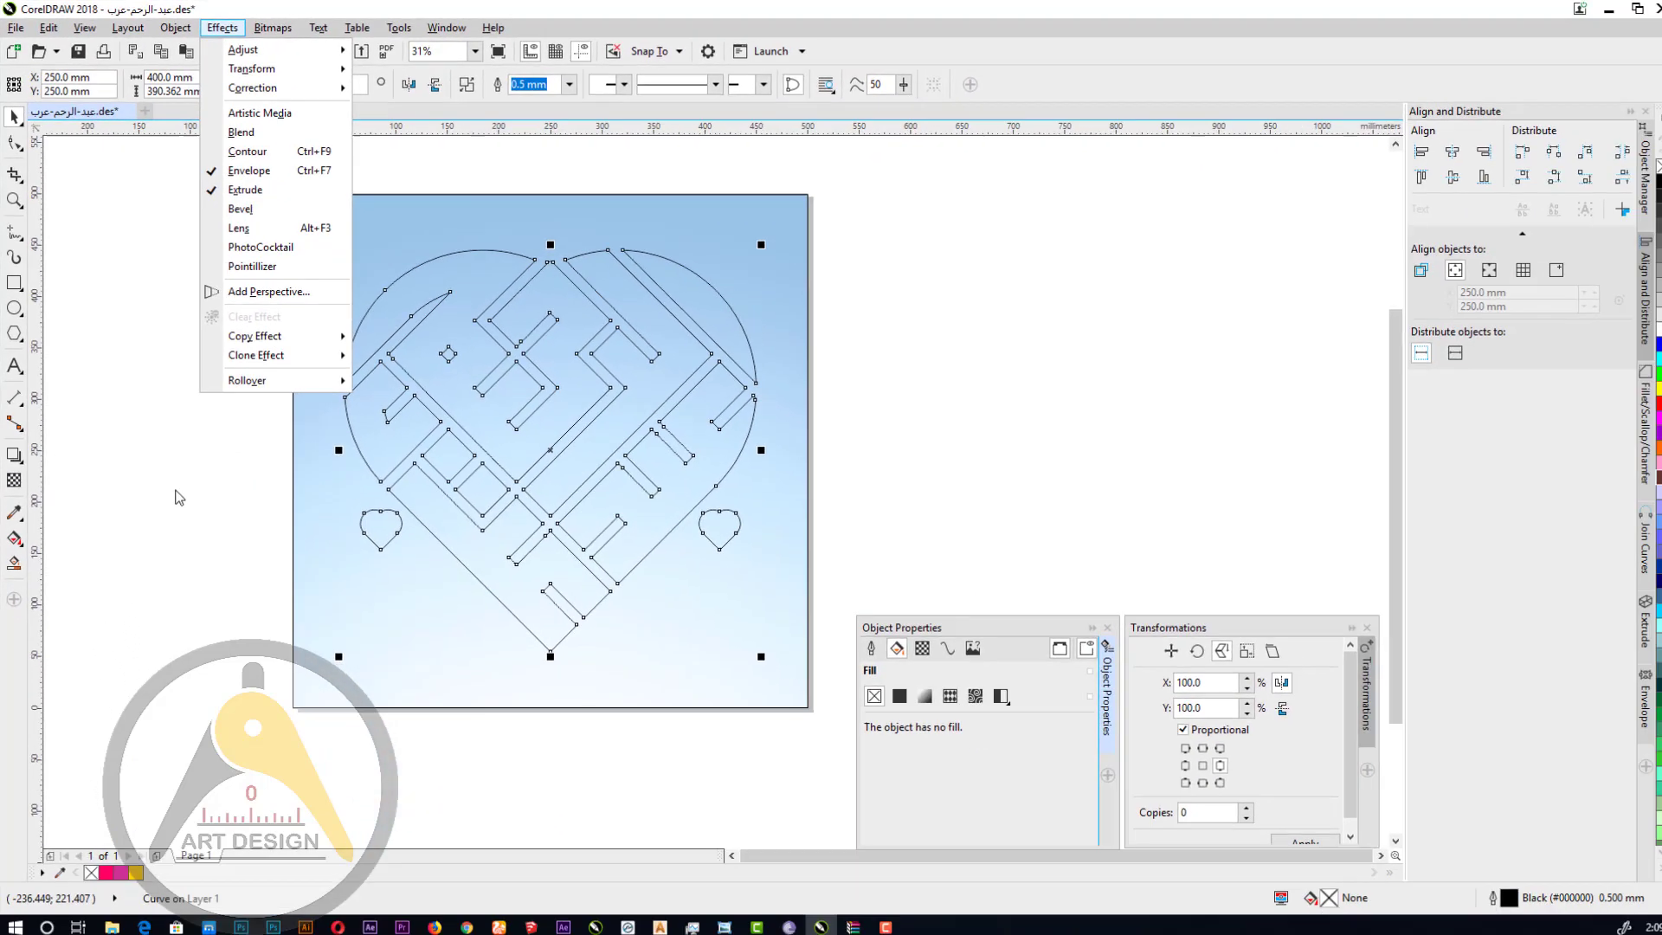
pyautogui.click(1635, 620)
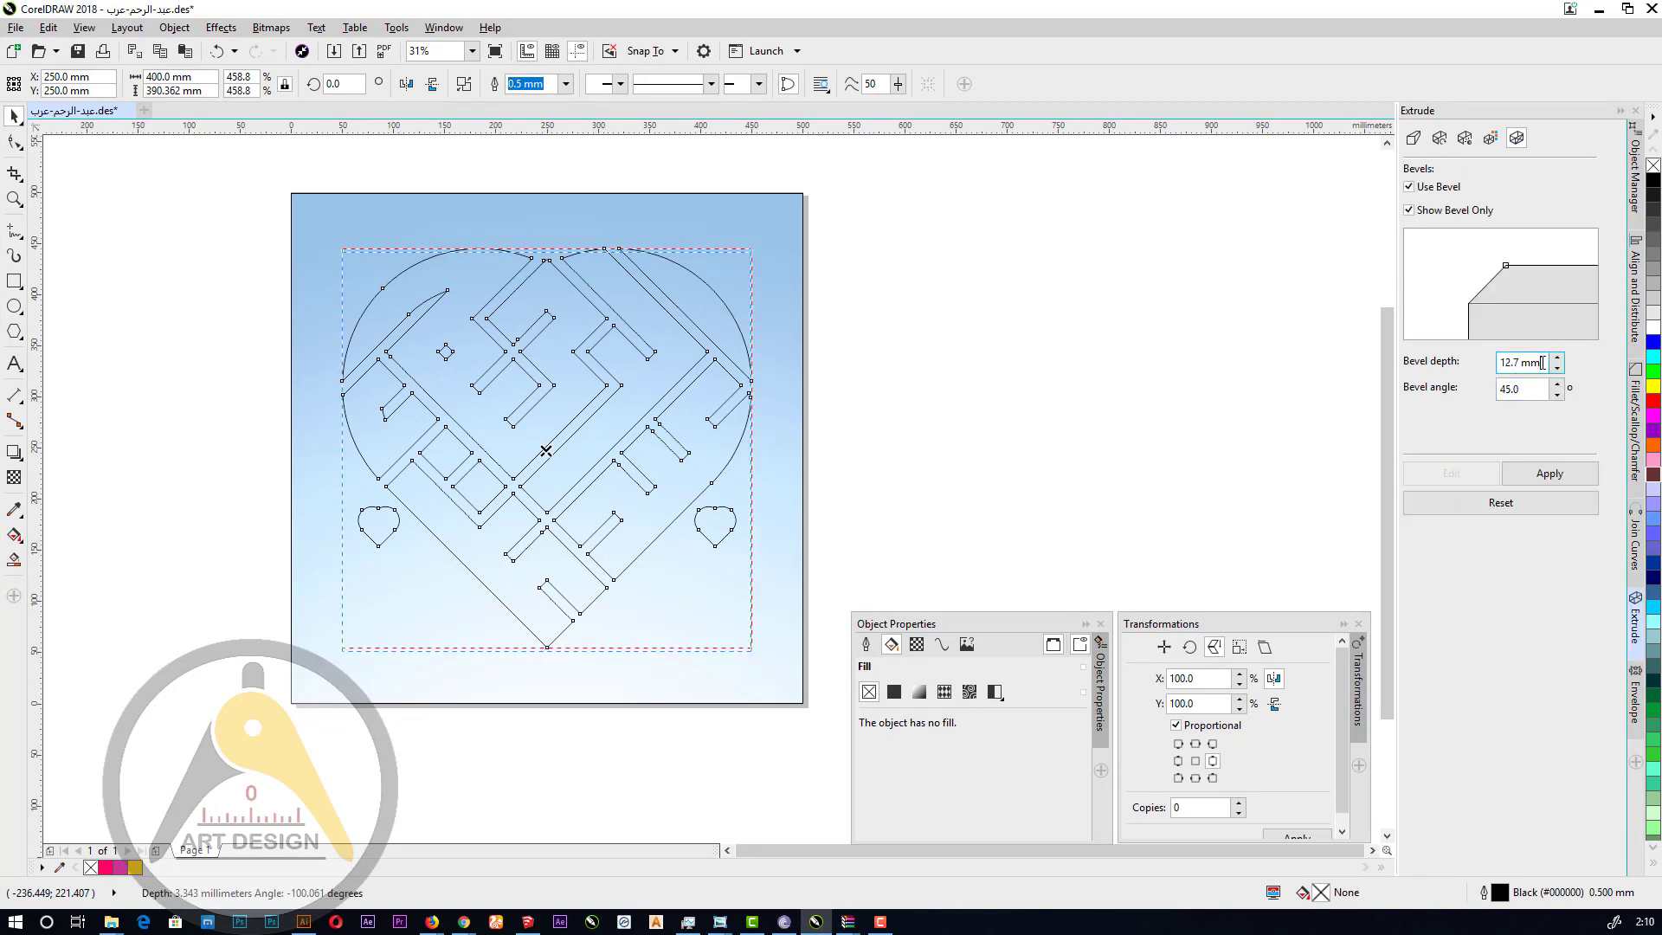
pyautogui.moveTo(1543, 362); pyautogui.dragTo(1474, 362)
pyautogui.write('7')
# Set the intensity of extrusion lights 1 and 2 to 70.
pyautogui.click(1490, 138)
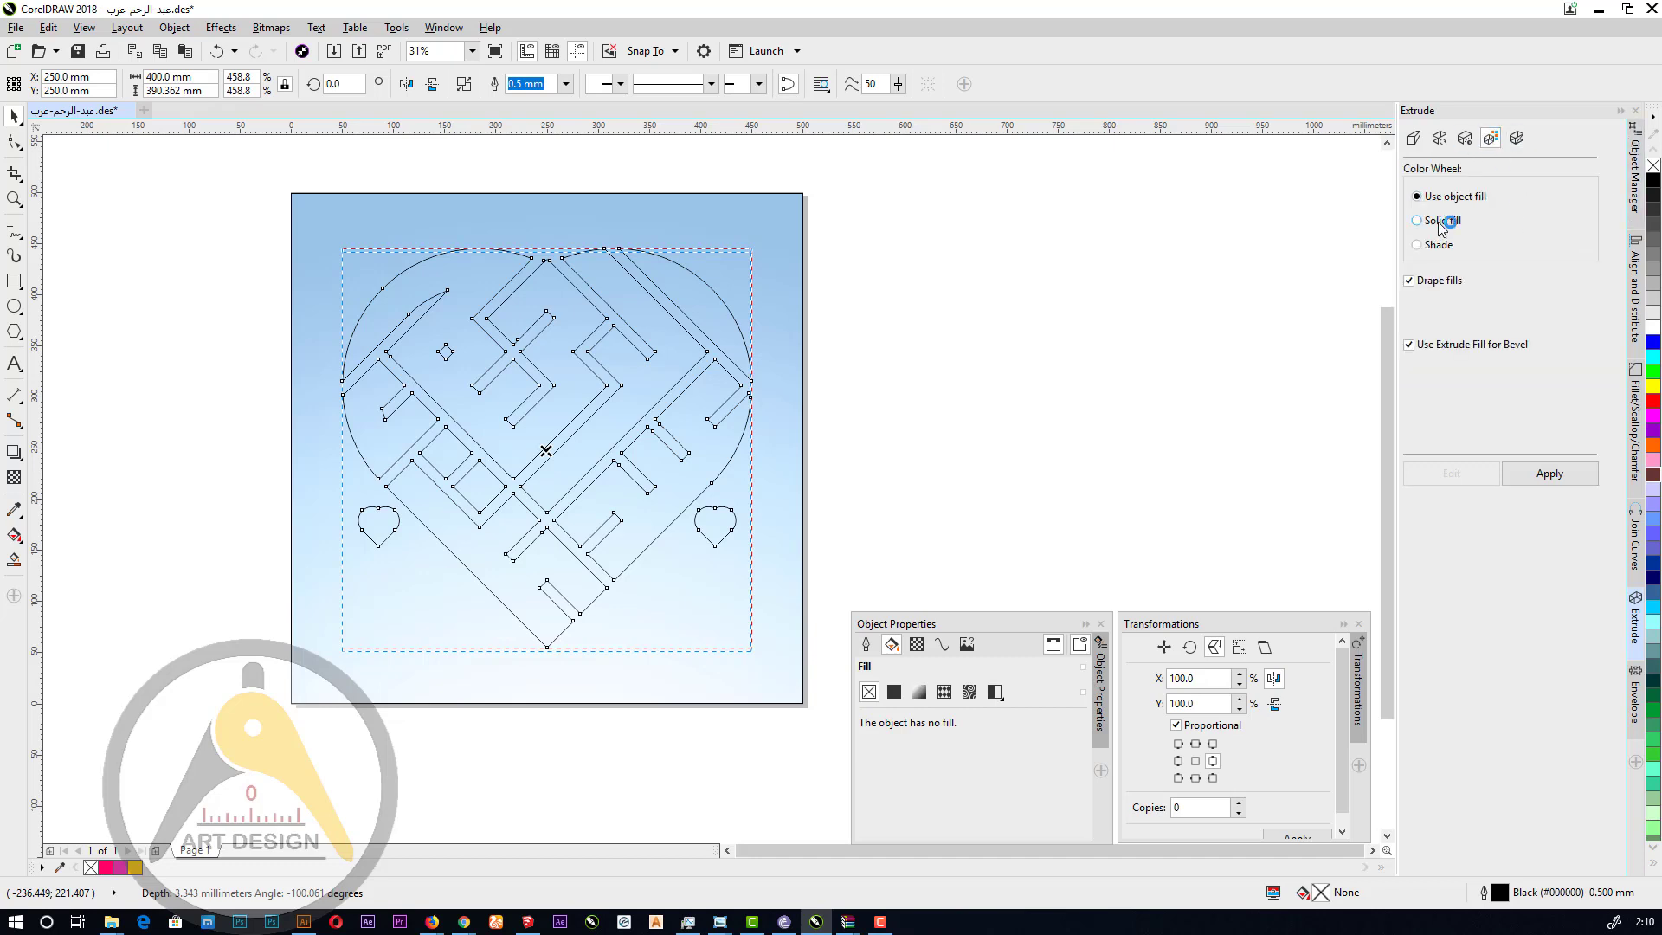
pyautogui.click(1465, 137)
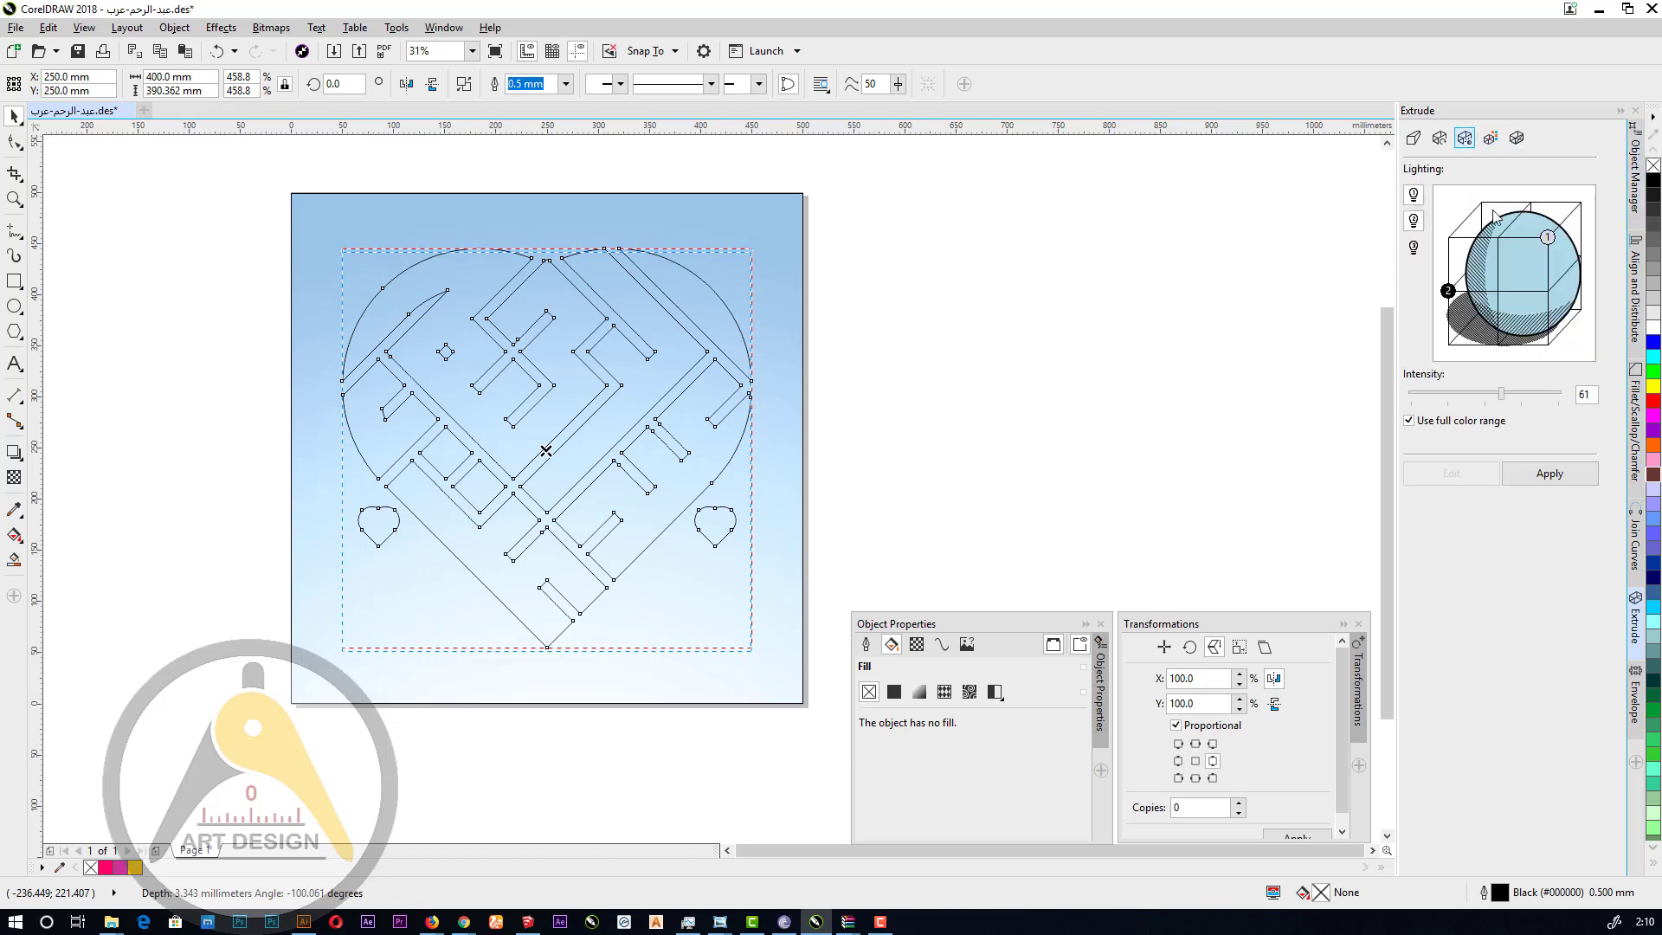
pyautogui.click(1547, 237)
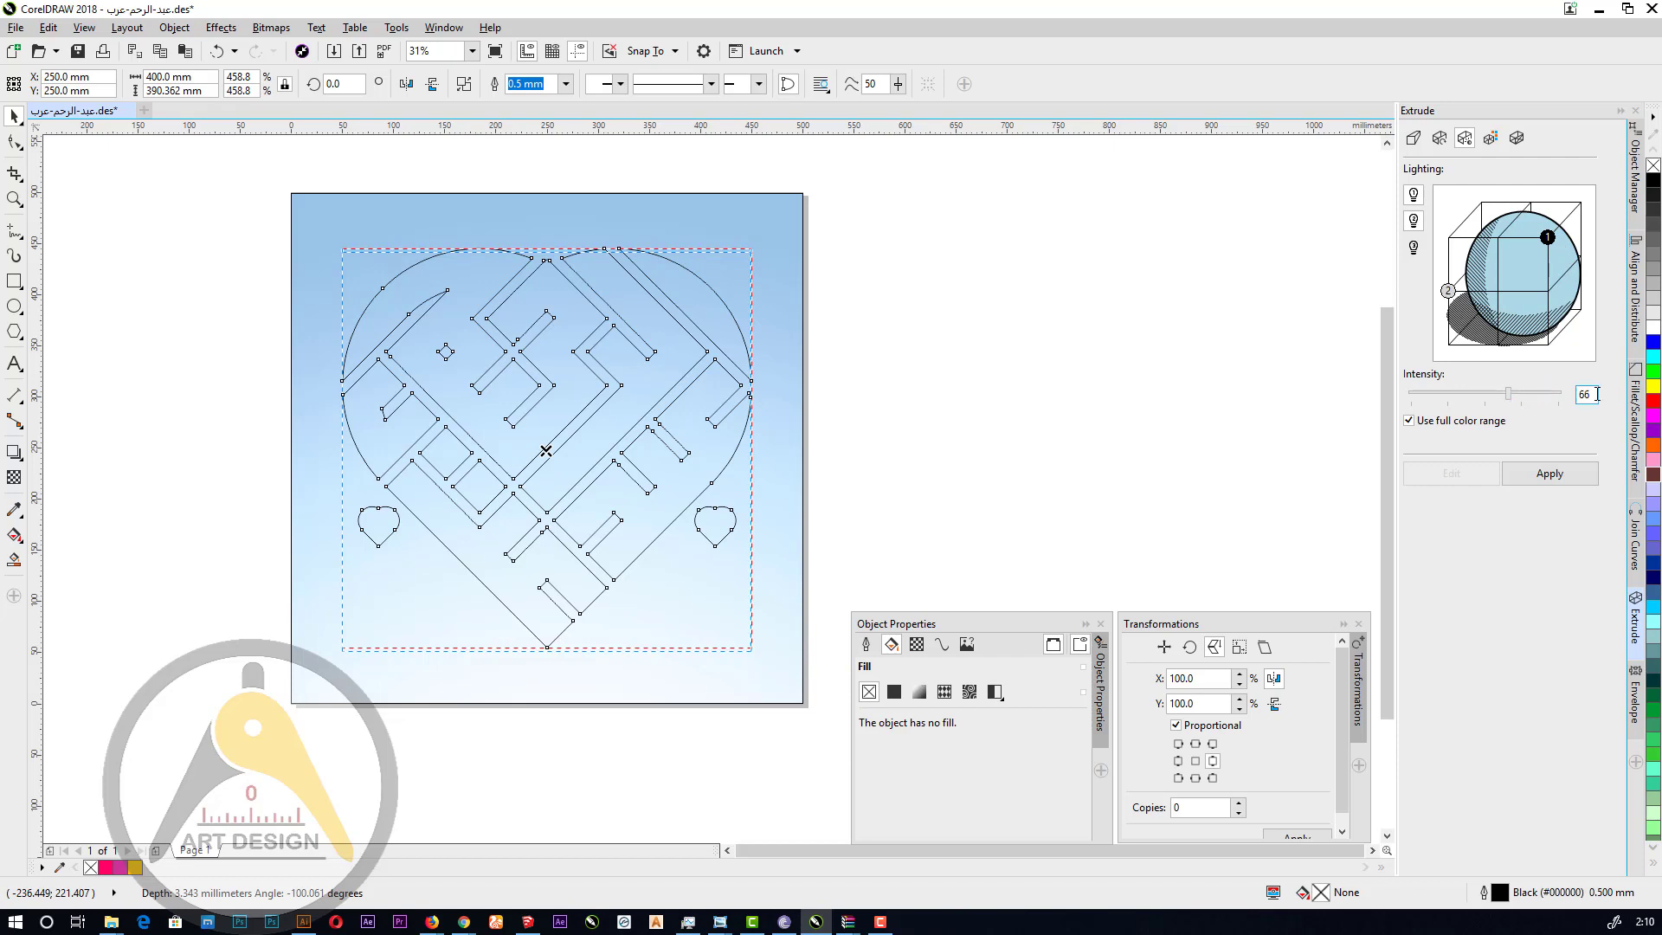
pyautogui.write('70')
pyautogui.click(1571, 419)
pyautogui.click(1447, 290)
pyautogui.write('70')
pyautogui.press('Return')
pyautogui.click(1548, 237)
pyautogui.click(1602, 364)
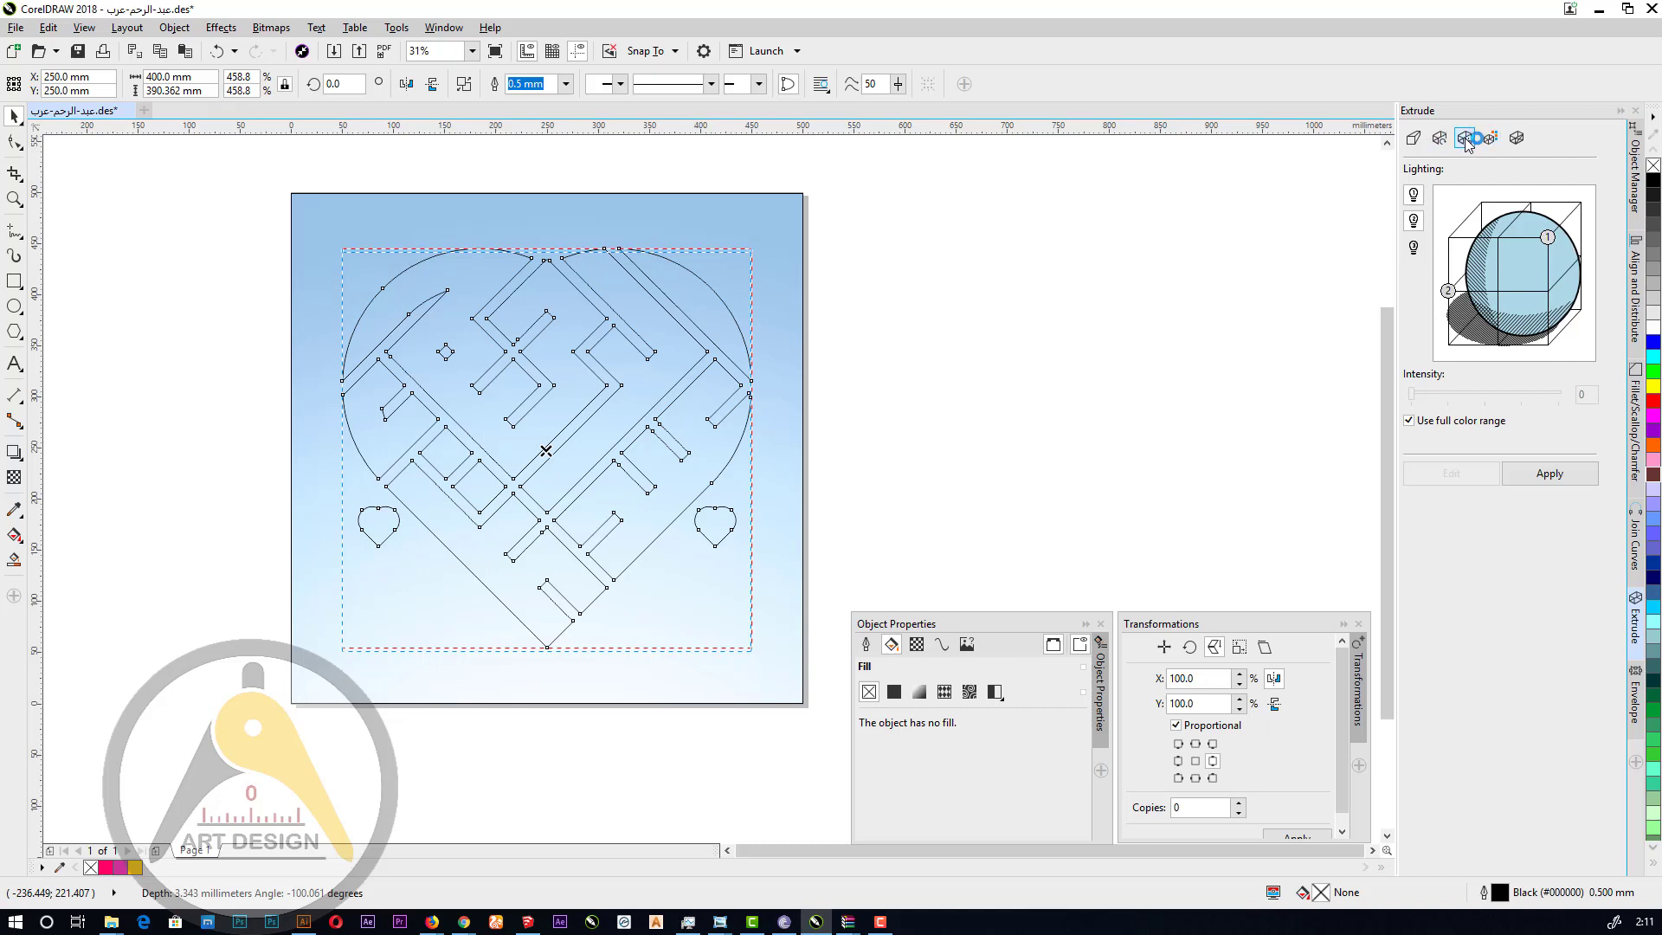
# Set the Back Parallel extrusion's vanishing point, locked to the object, to H 0 and V 0 measured from the object center.
pyautogui.click(1416, 140)
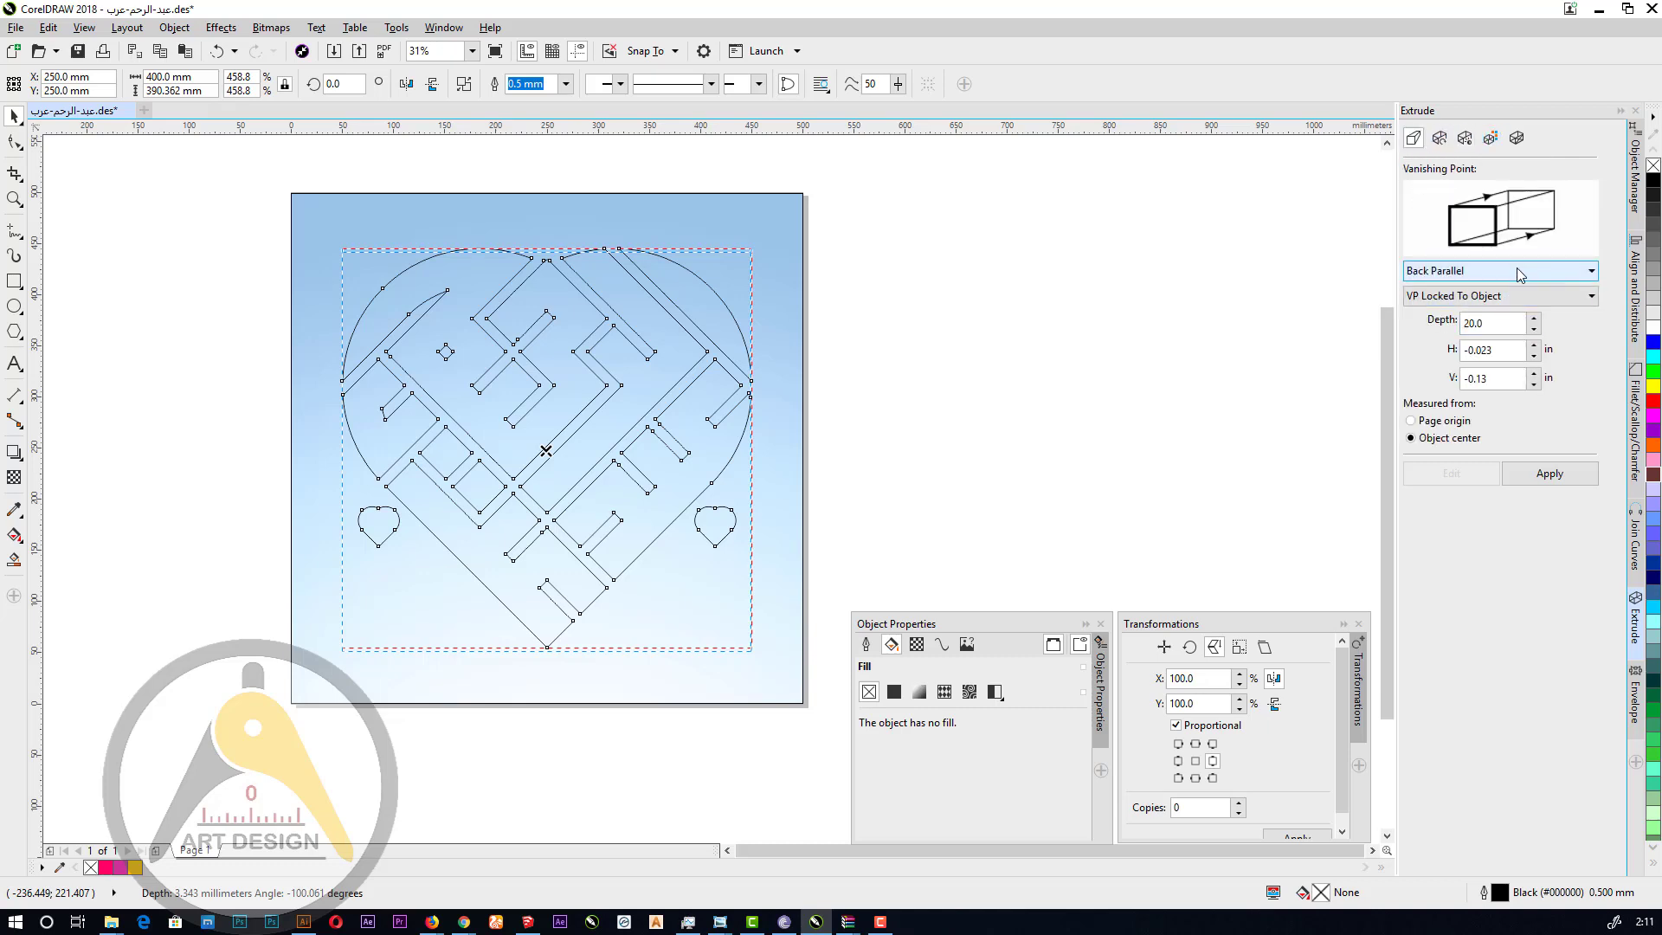
pyautogui.click(1518, 274)
pyautogui.click(1452, 348)
pyautogui.click(1536, 297)
pyautogui.click(1536, 298)
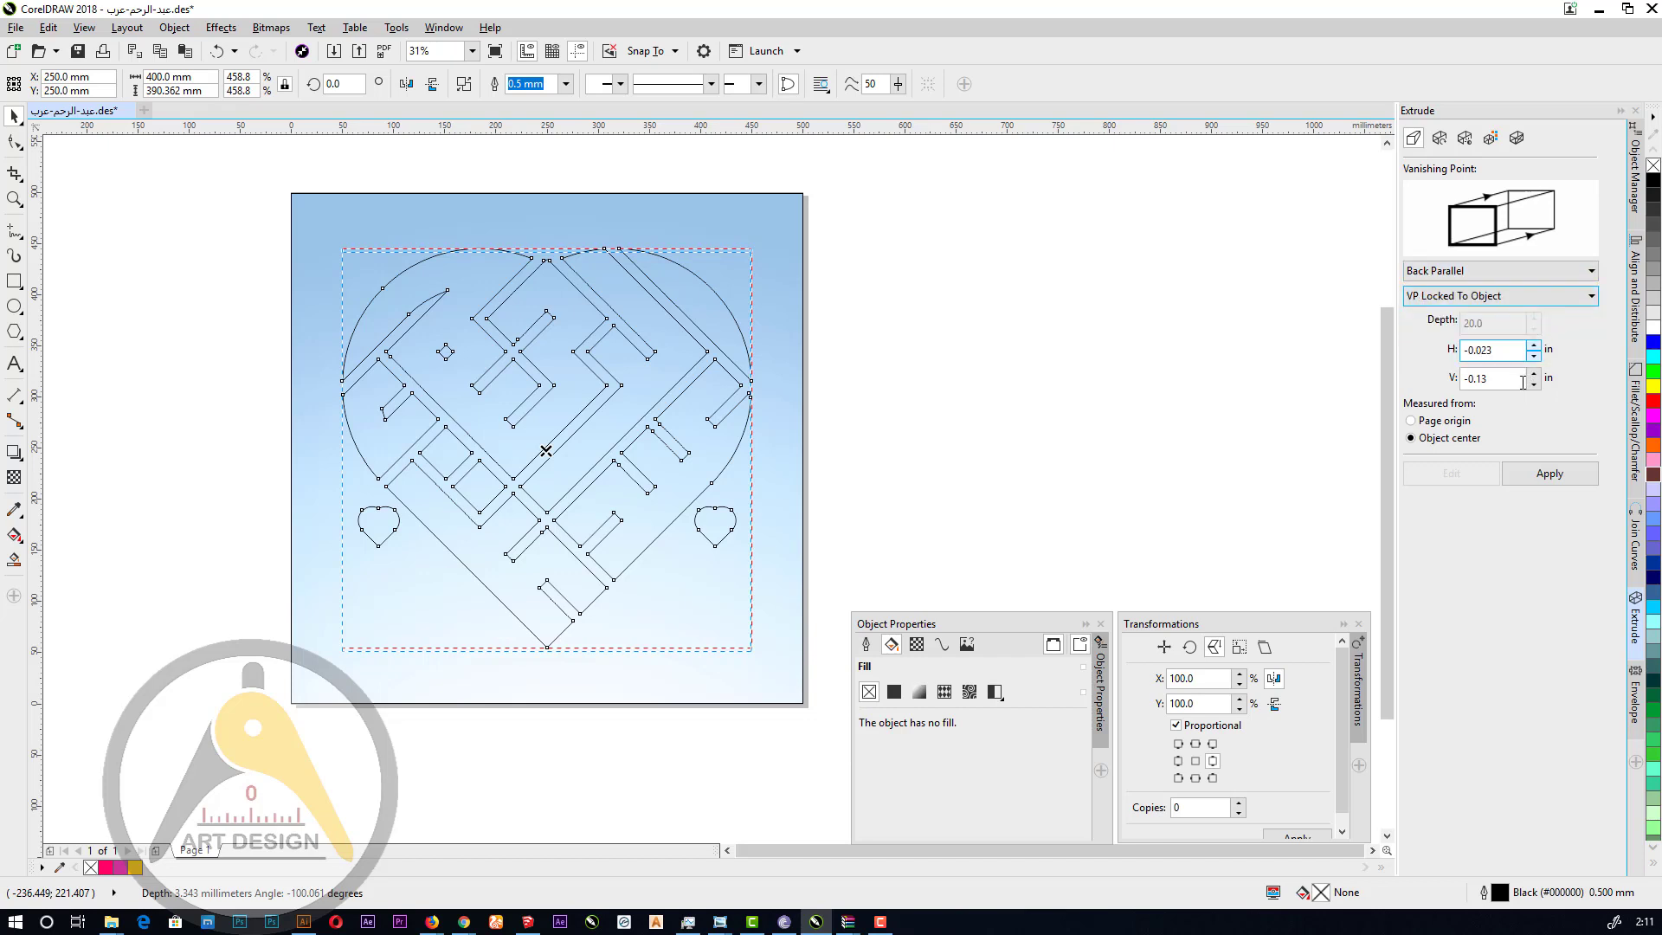
pyautogui.moveTo(1495, 351); pyautogui.dragTo(1464, 350)
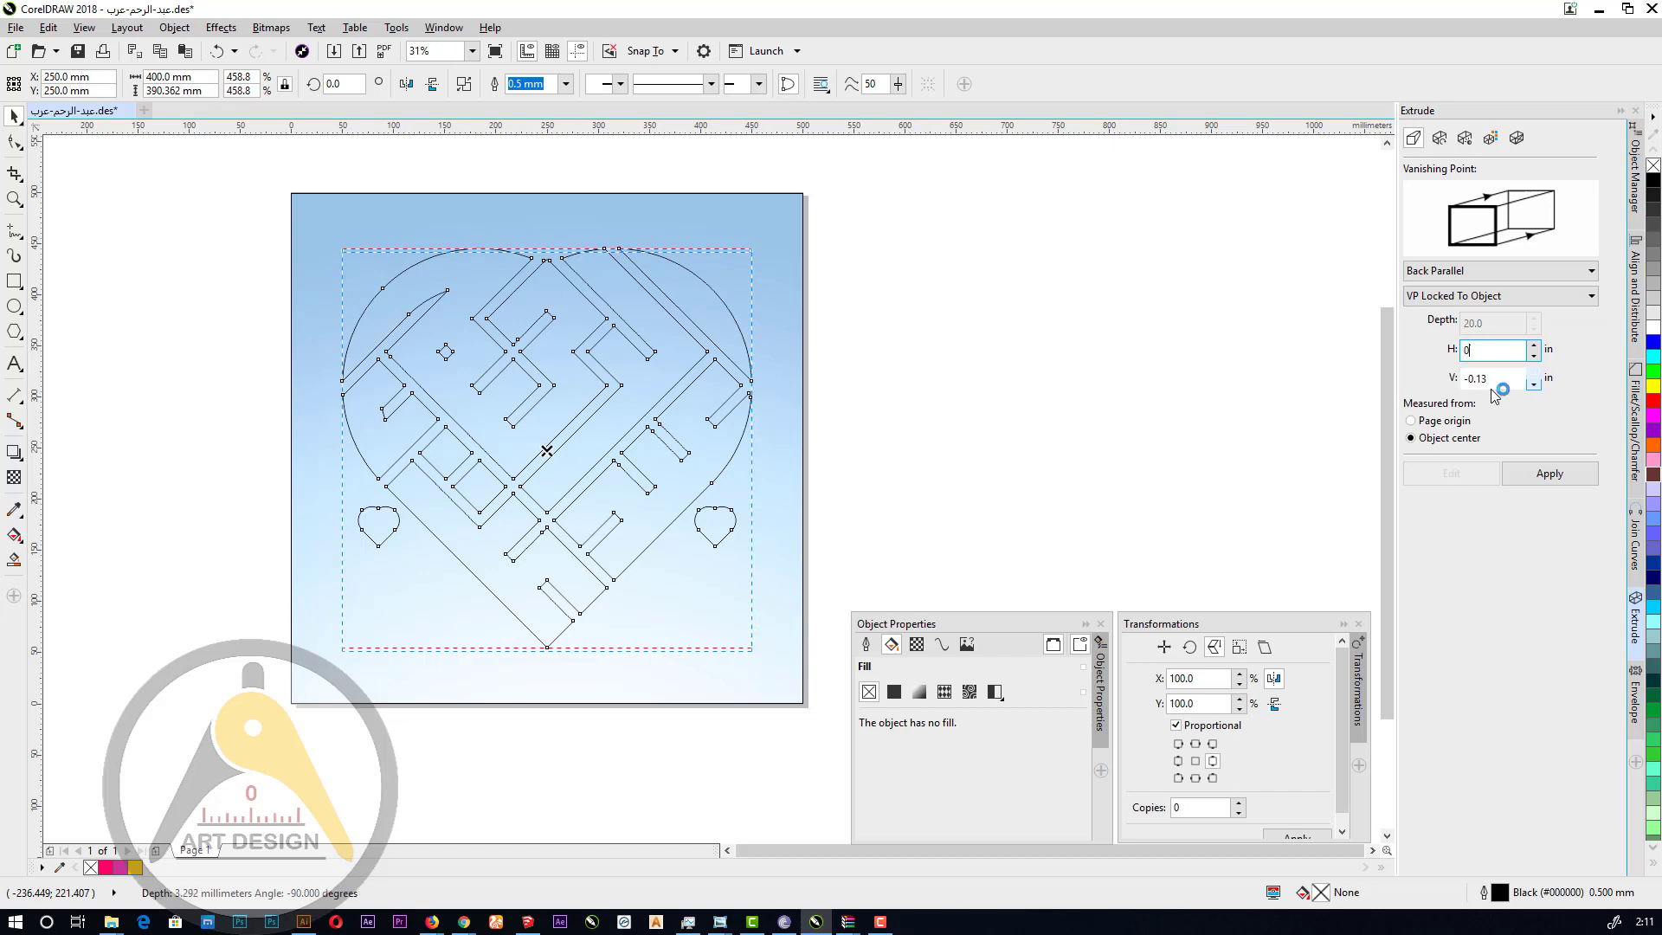
pyautogui.click(1508, 427)
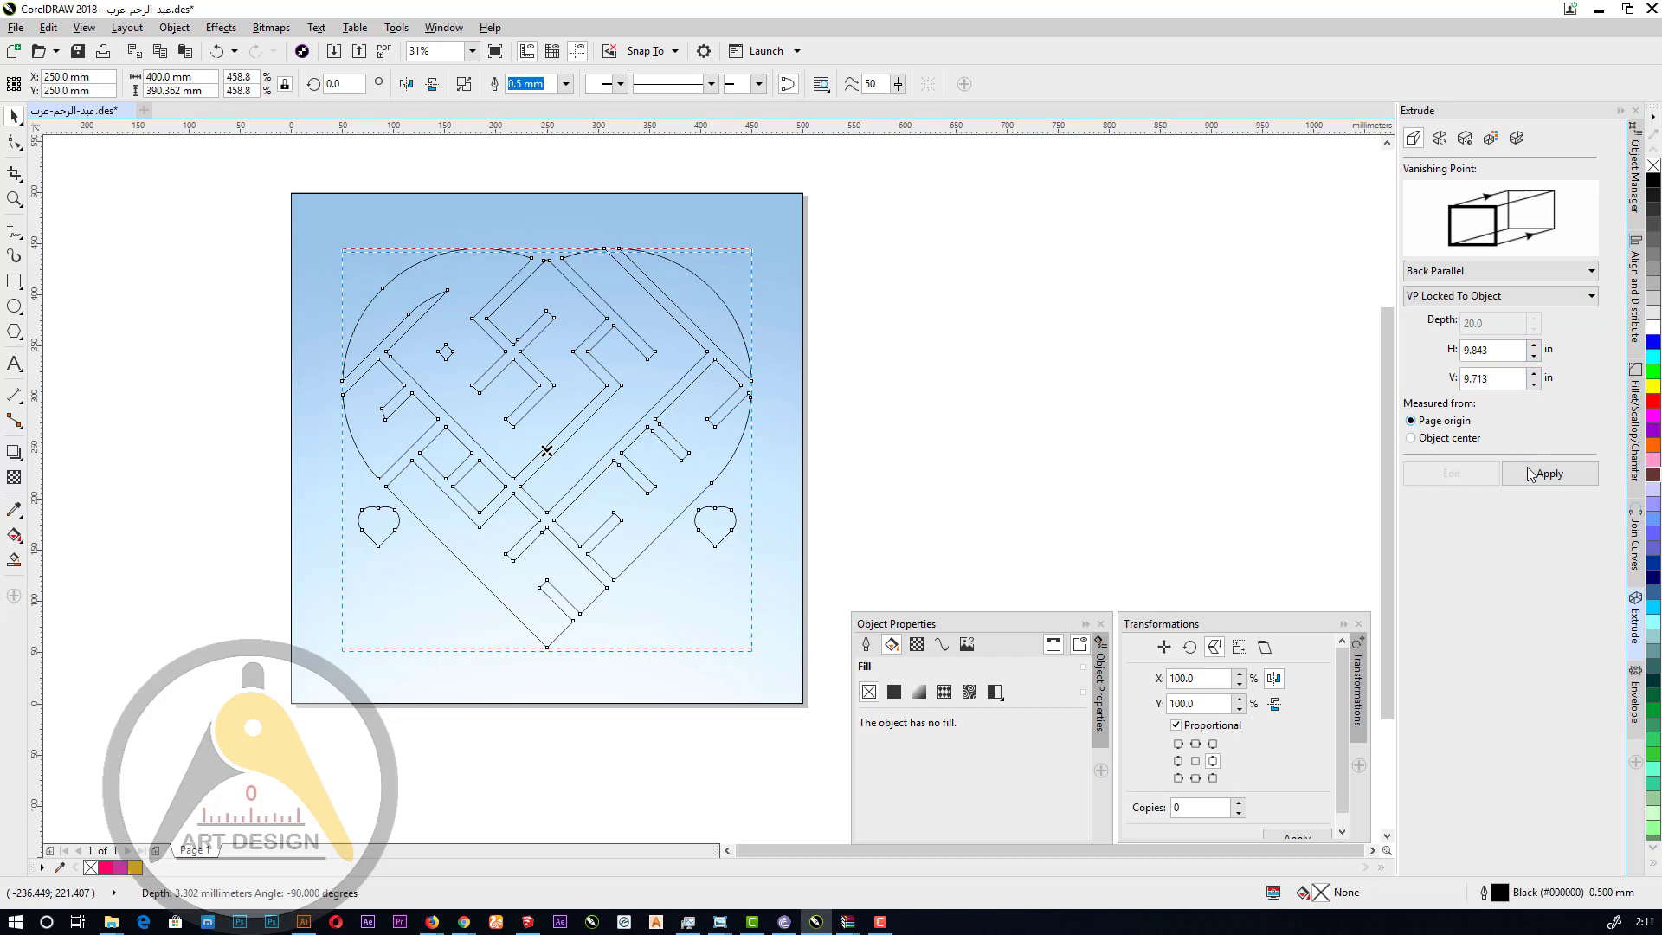
pyautogui.click(1426, 442)
pyautogui.moveTo(1494, 379); pyautogui.dragTo(1437, 378)
pyautogui.write('0')
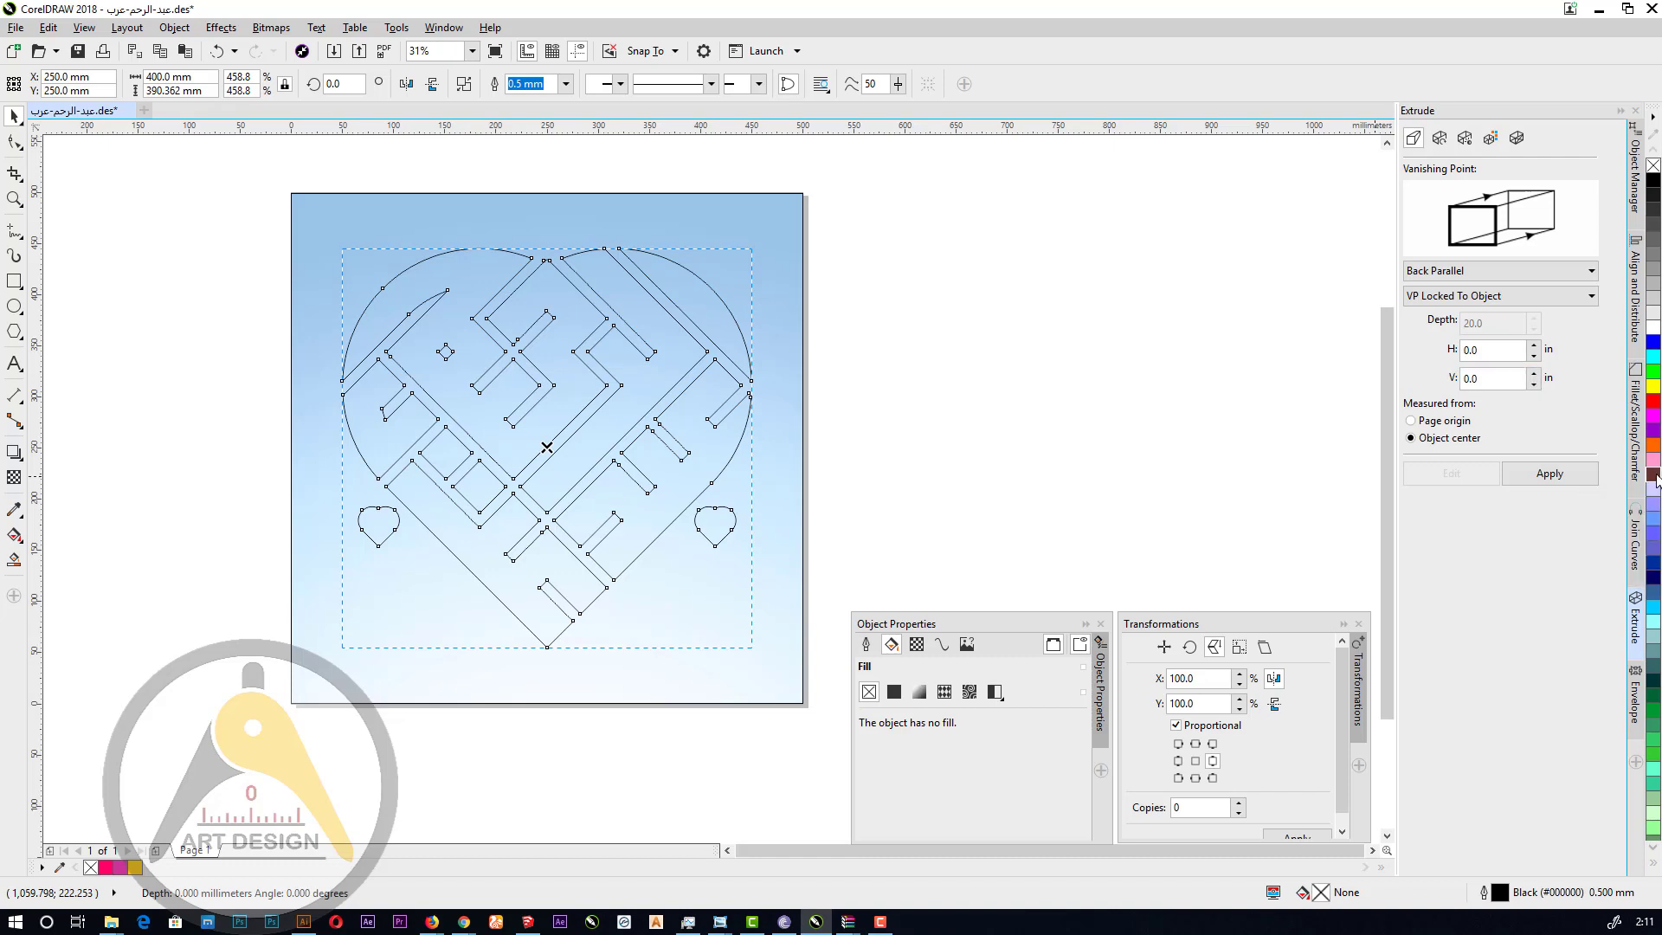
# Fill the heart design with a brown colour, adjusting it to #7A5B39.
pyautogui.click(1654, 474)
pyautogui.scroll(-2, 985, 770)
pyautogui.click(985, 826)
pyautogui.click(922, 786)
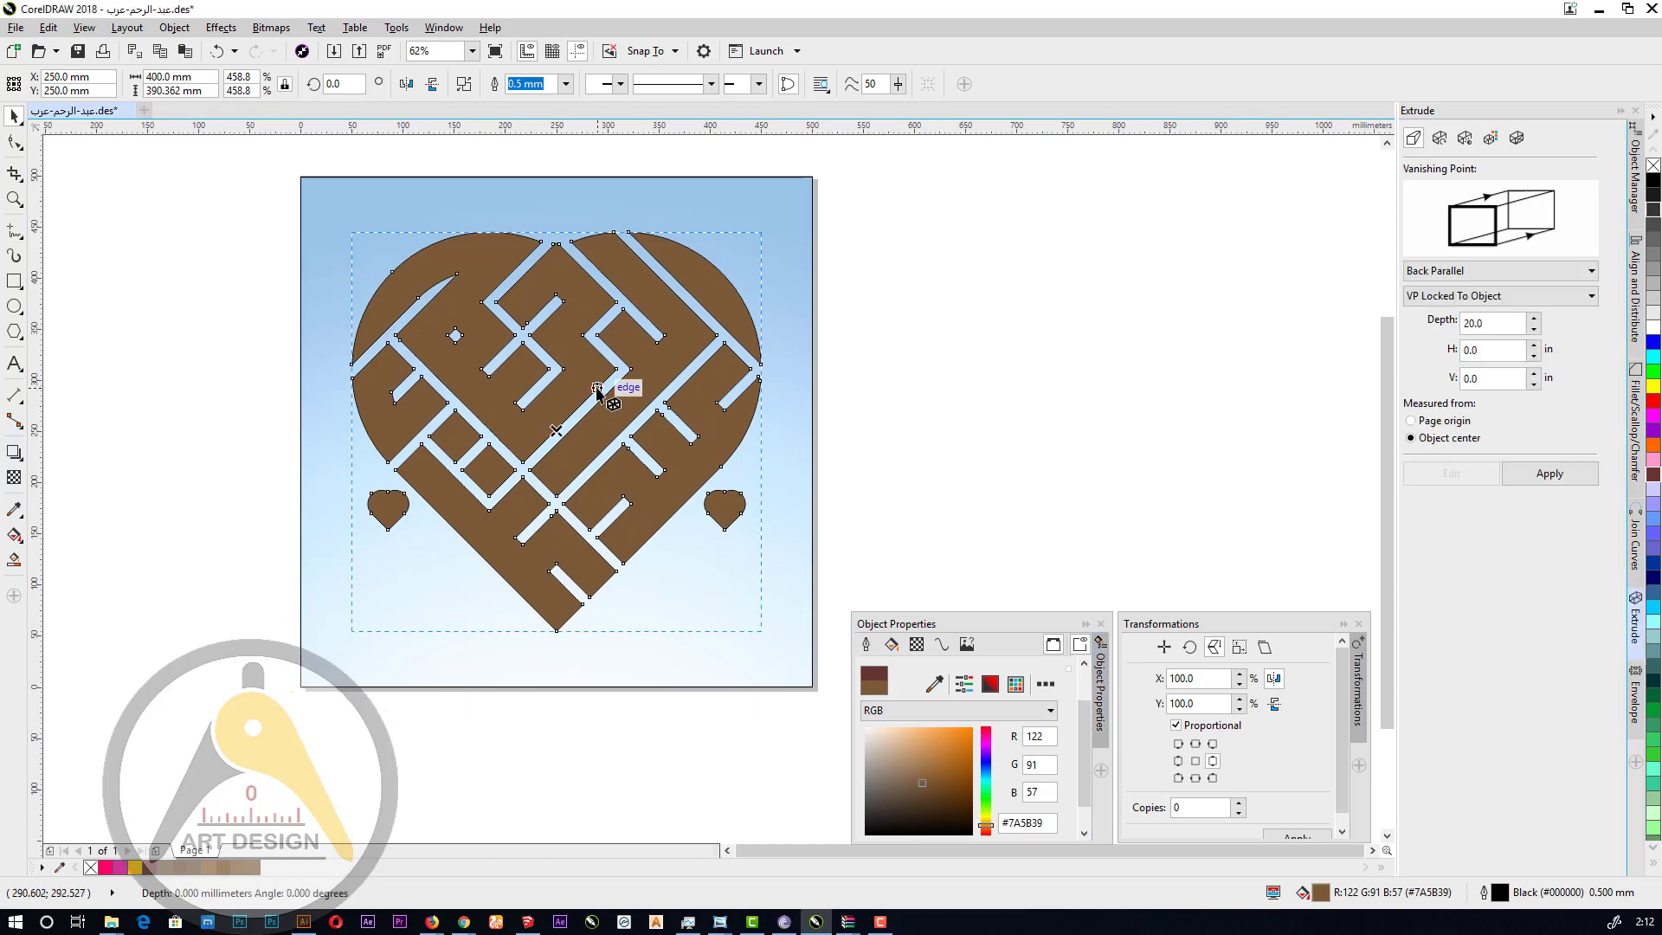
# Try setting the heart design's outline width to None.
pyautogui.click(866, 645)
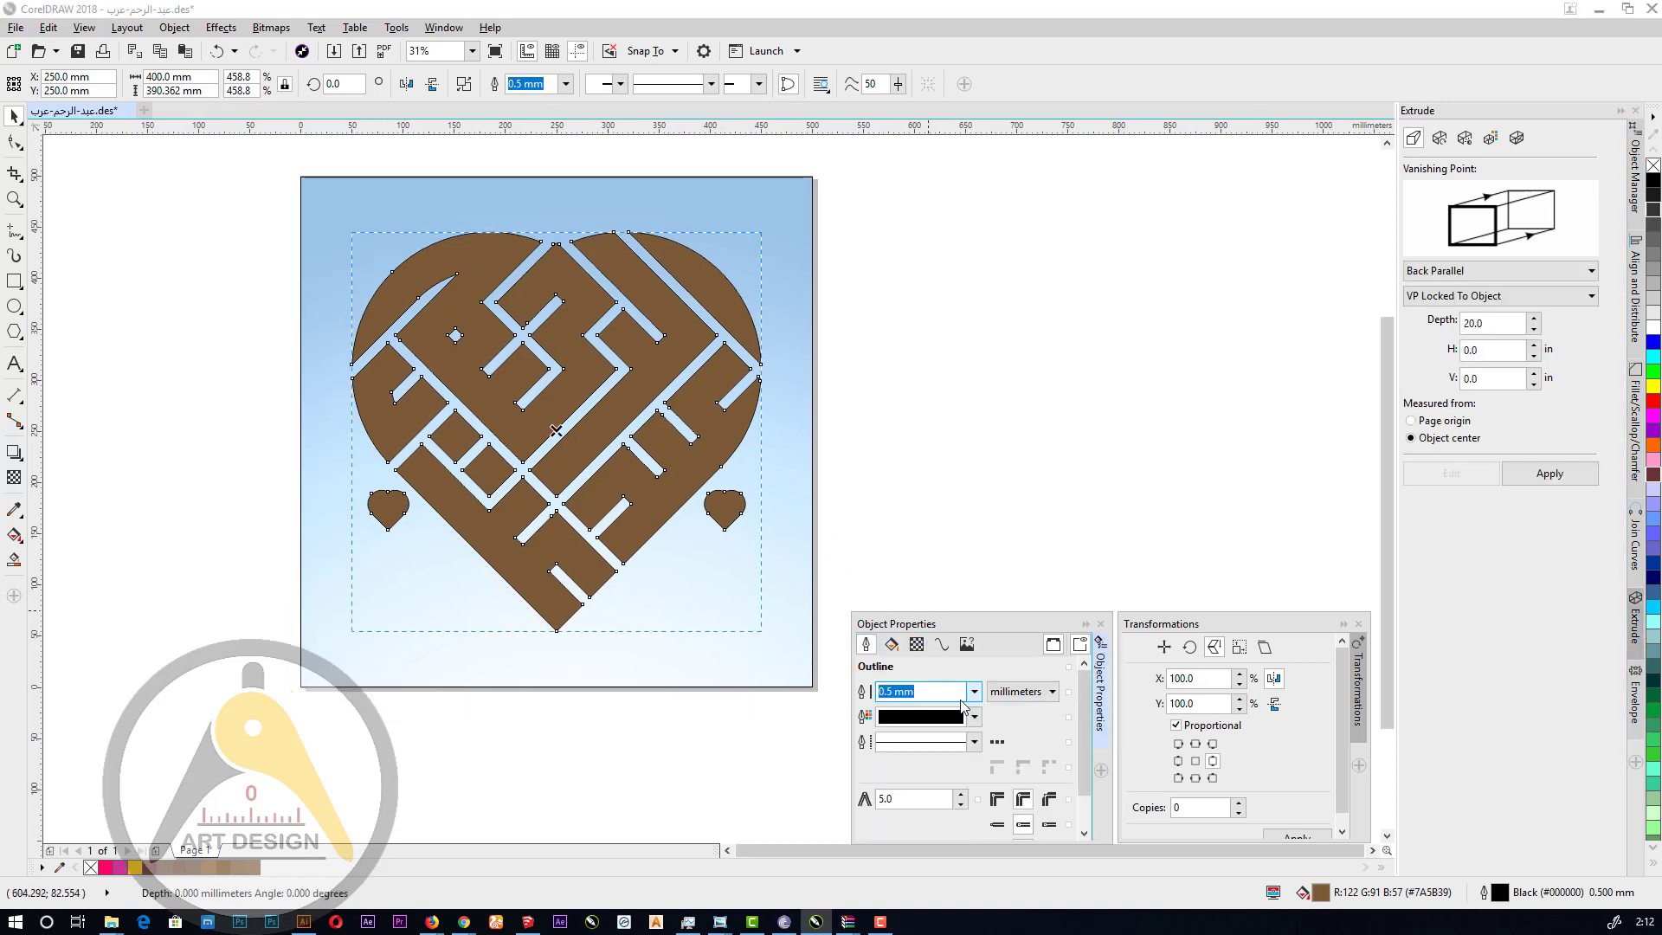
pyautogui.click(975, 692)
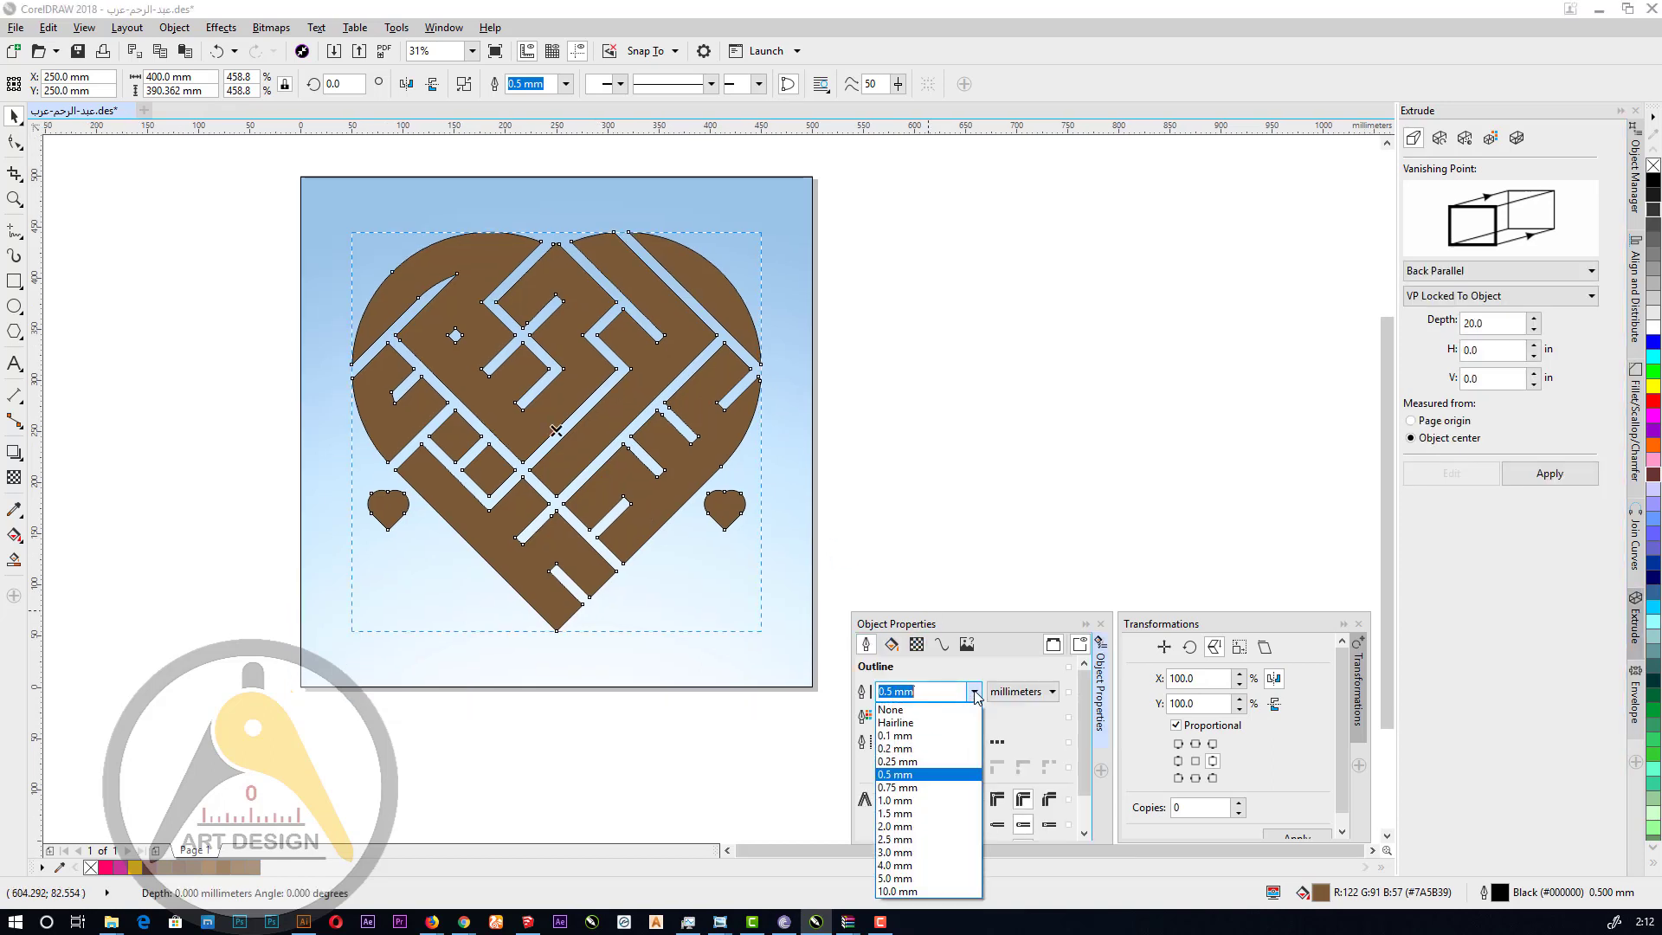
pyautogui.click(931, 707)
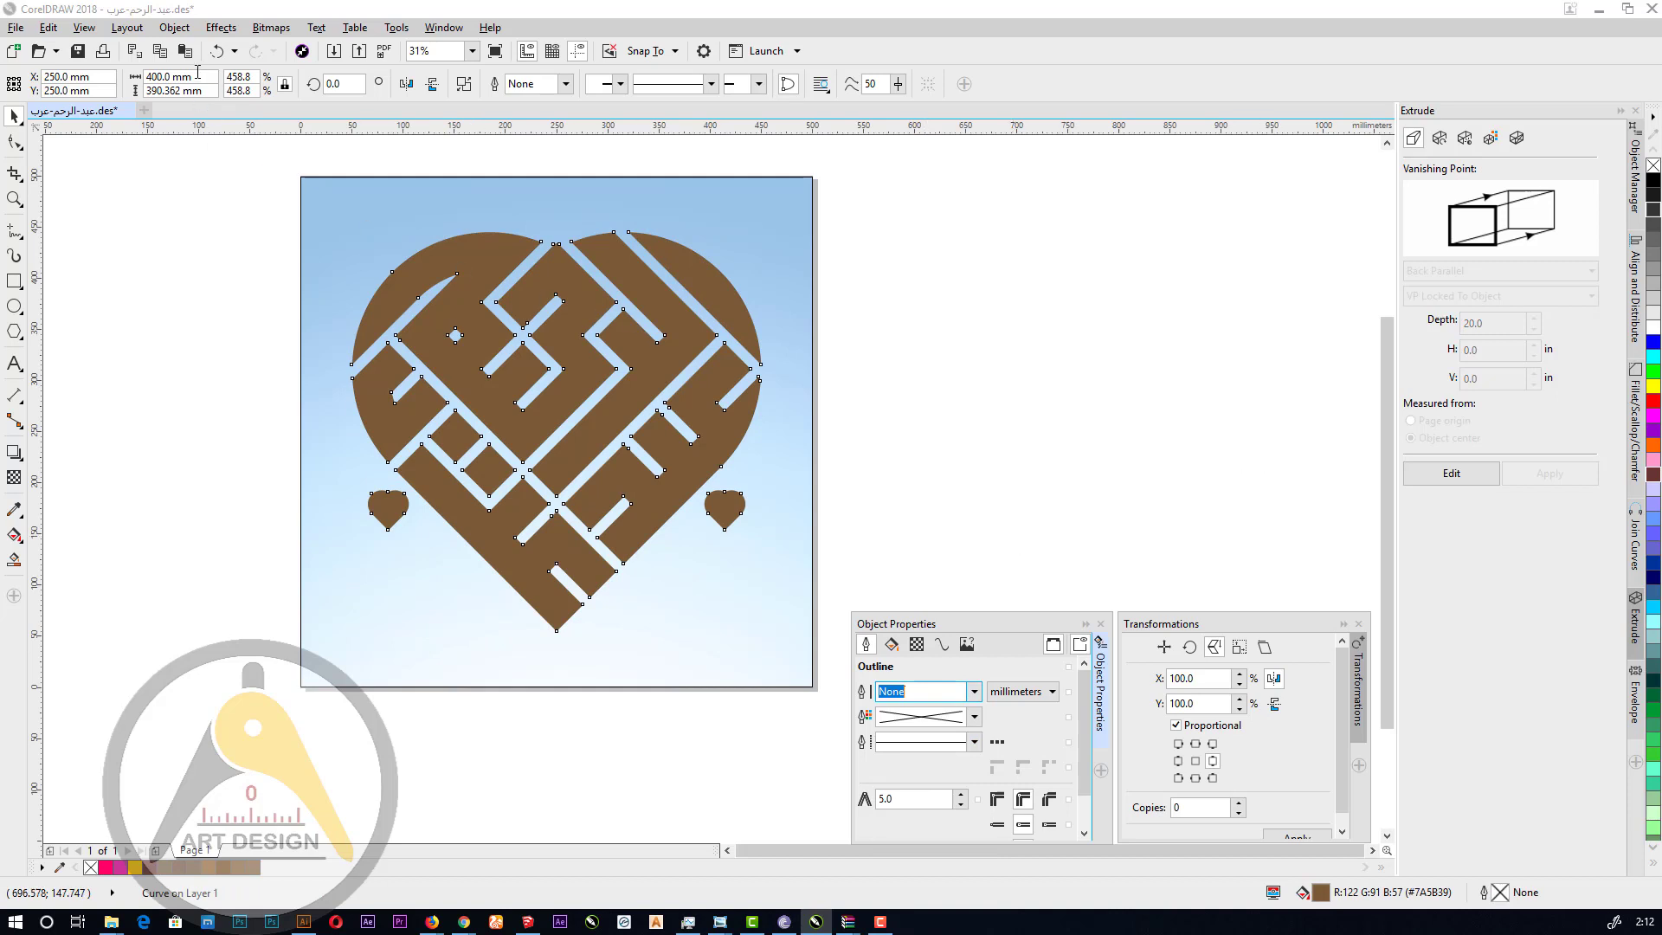
# Step back through the changes to the darker brown fill #7A542C, and remove the heart design's outline.
pyautogui.click(217, 52)
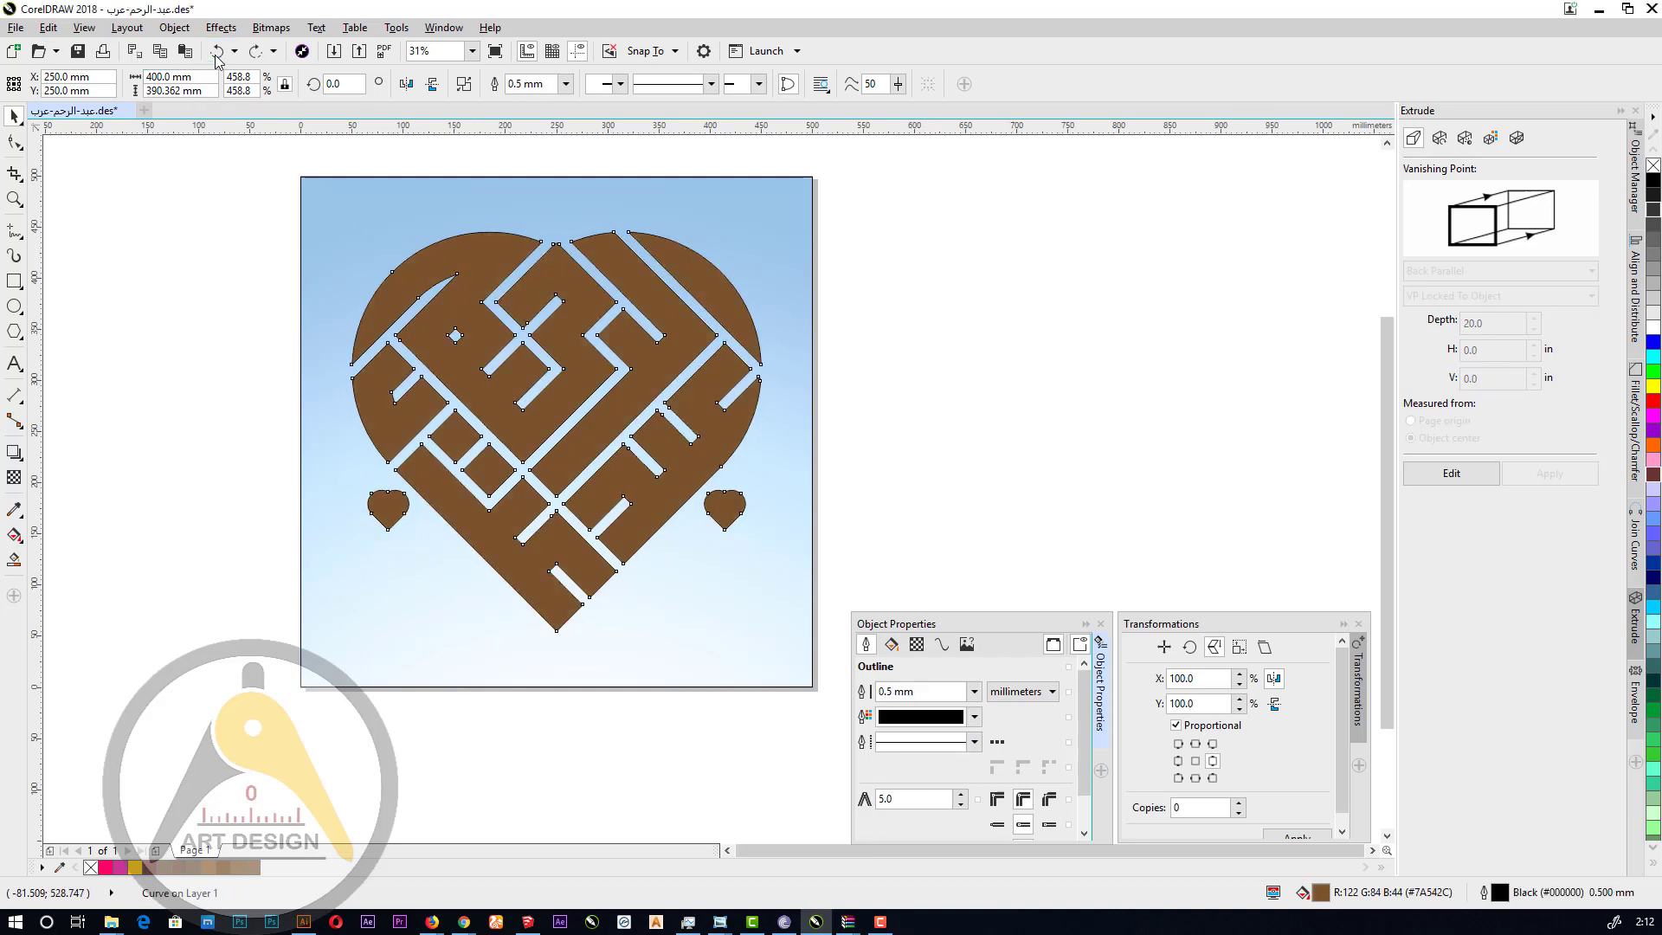
pyautogui.click(216, 52)
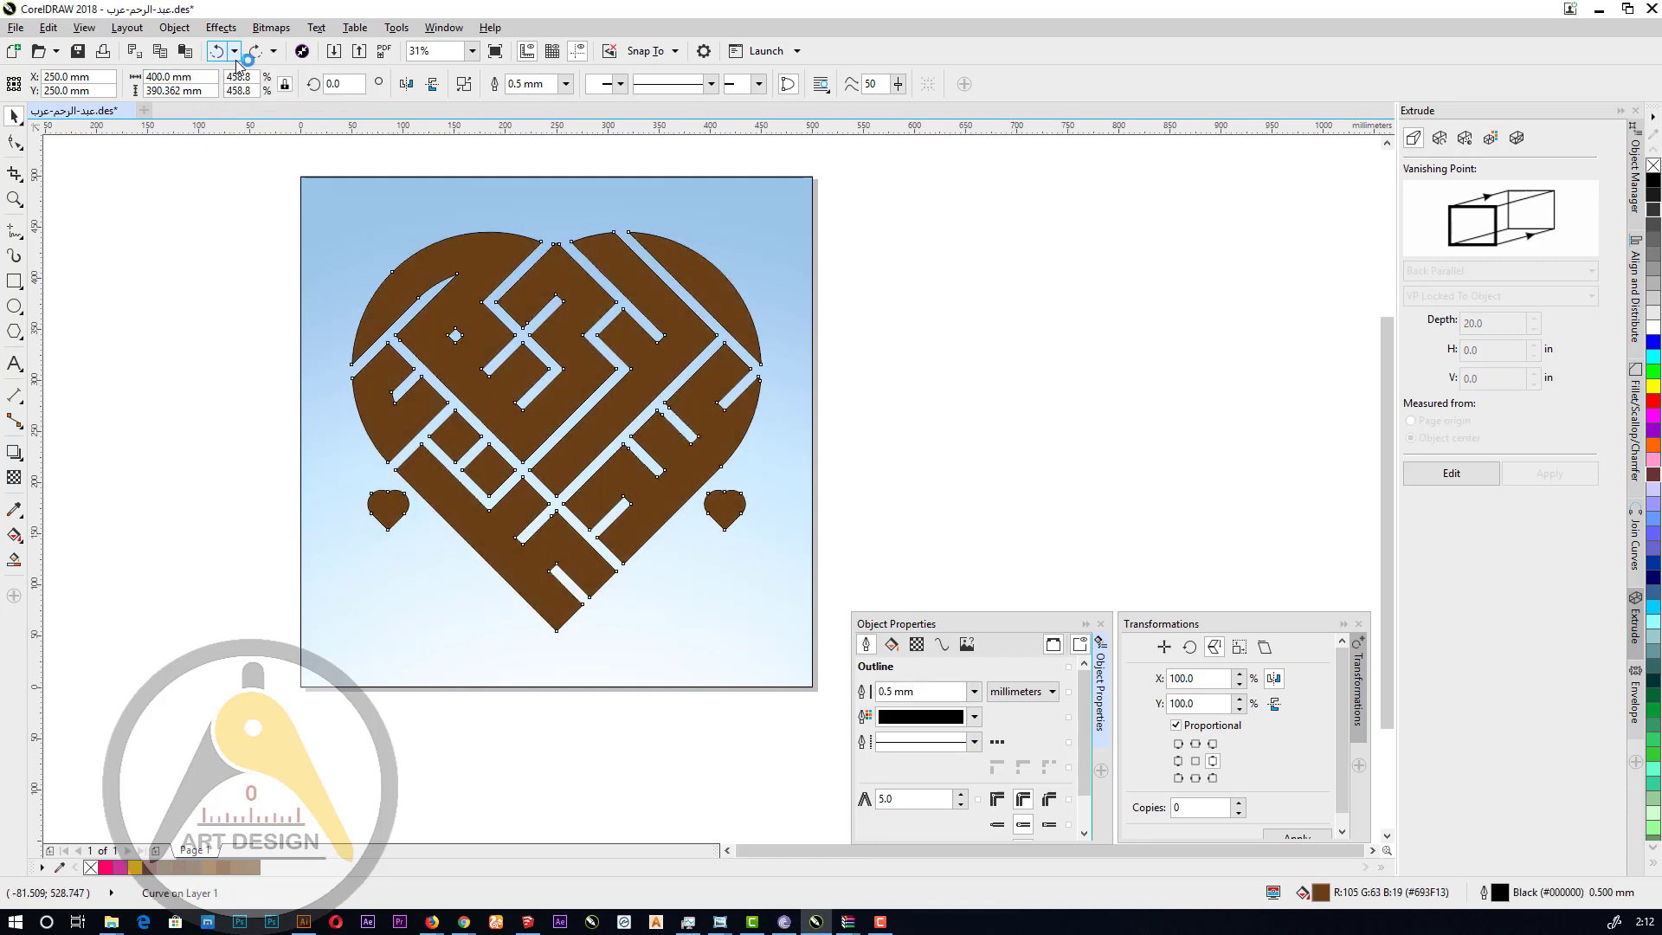
pyautogui.click(255, 53)
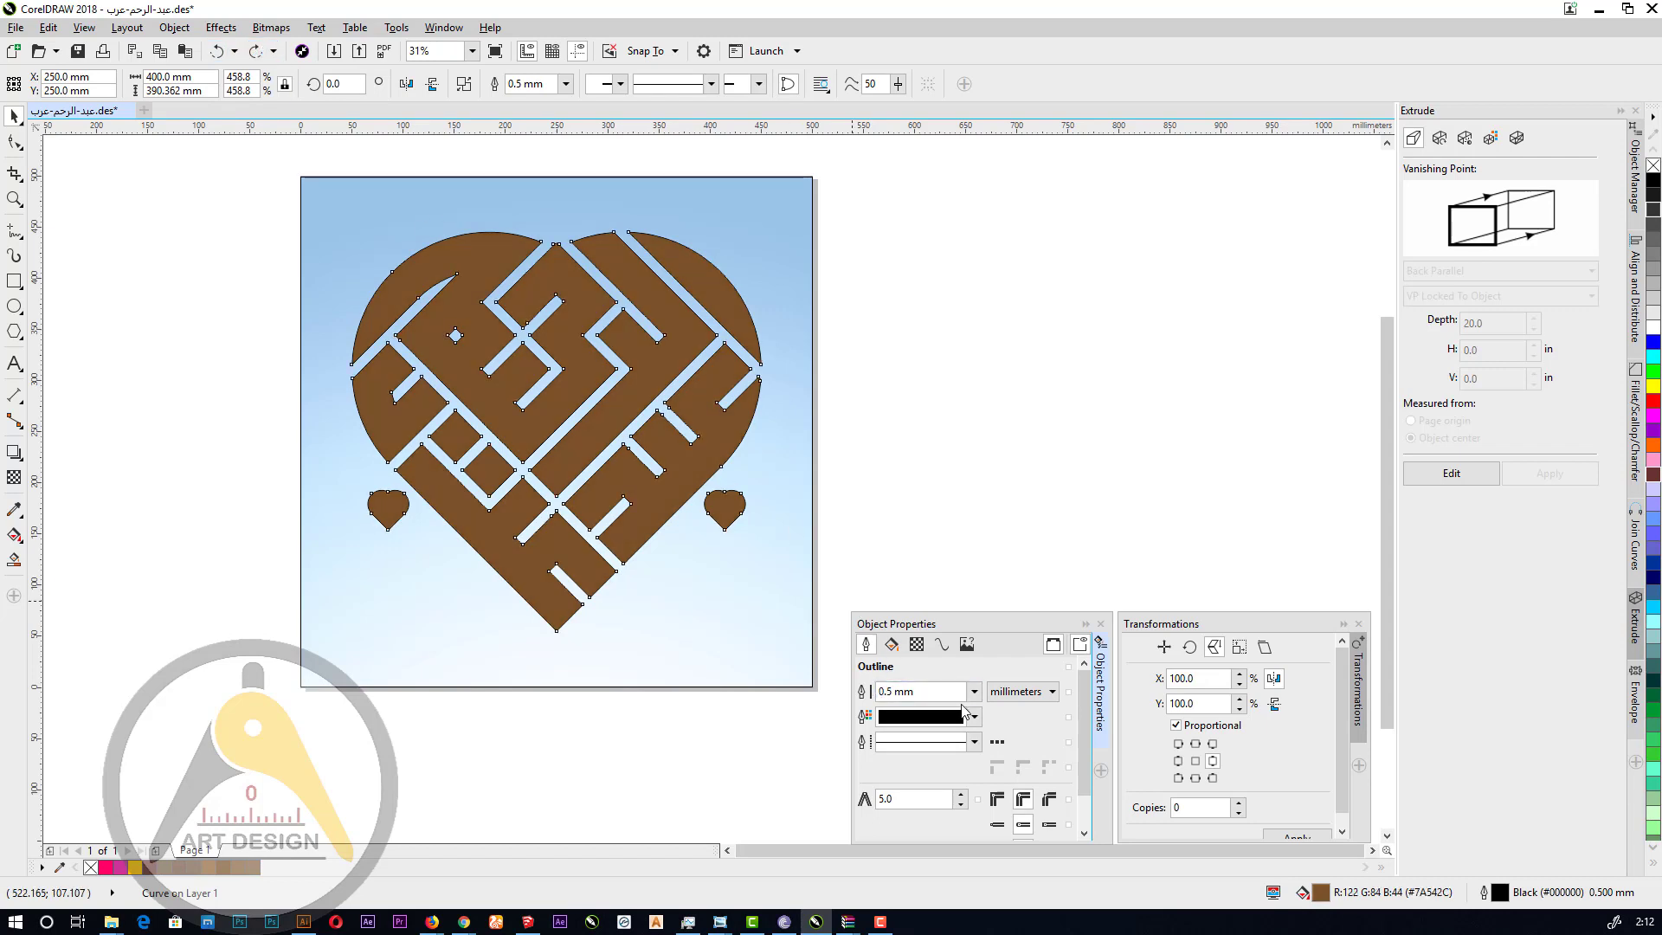
pyautogui.click(974, 690)
pyautogui.click(897, 710)
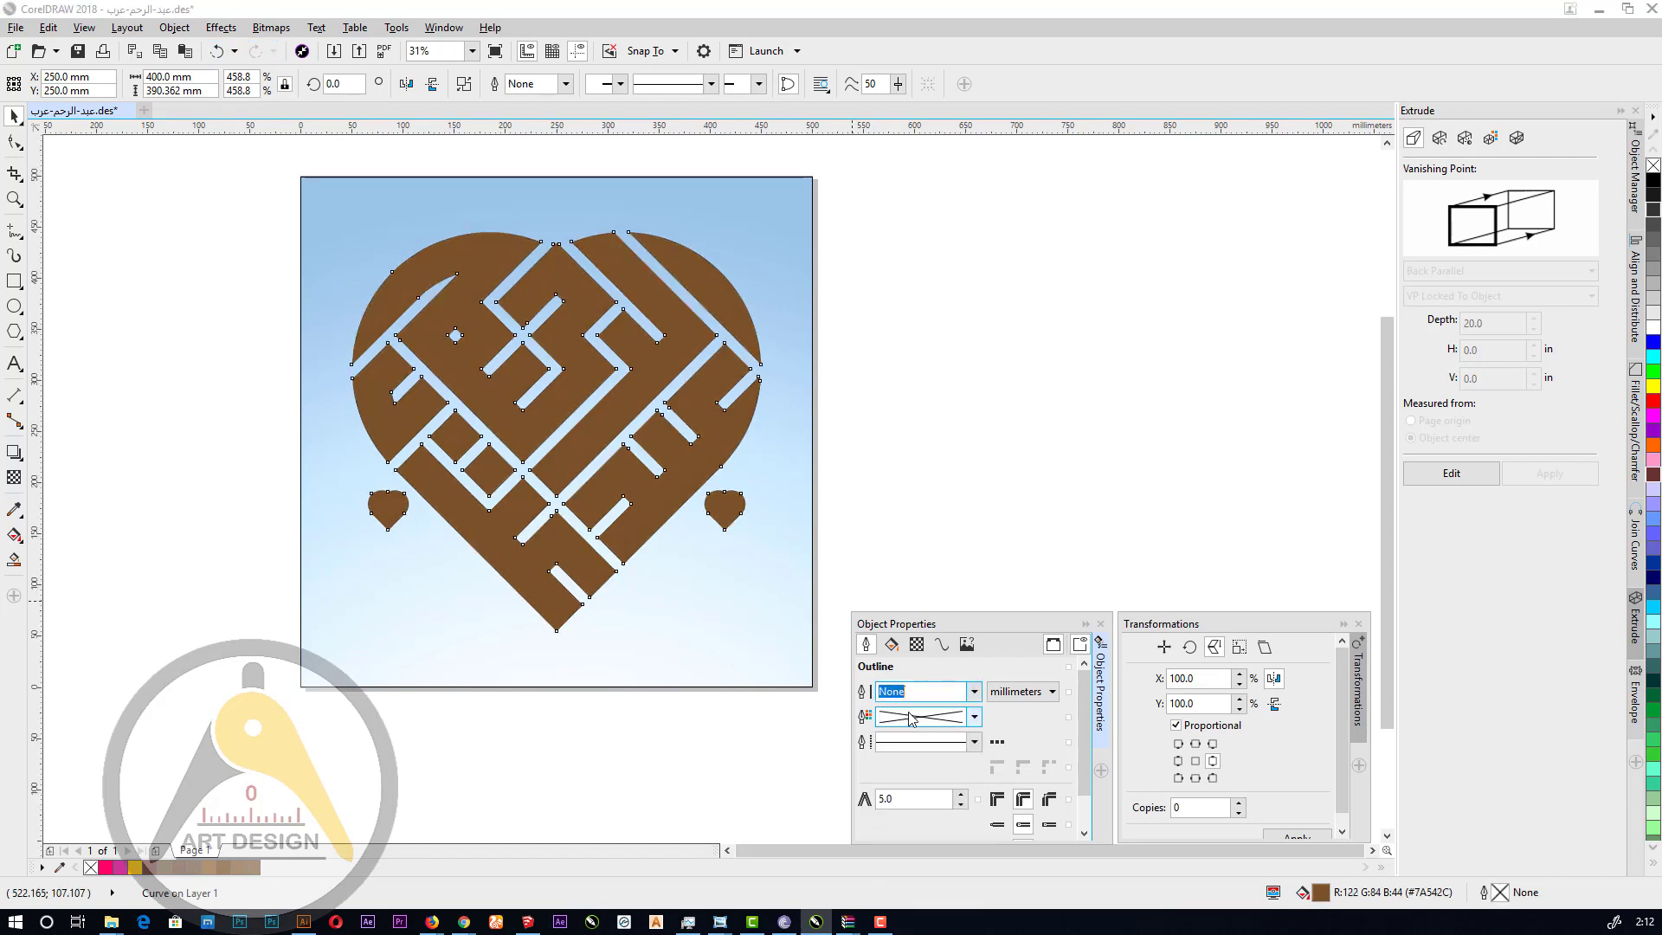
# Edit the heart's extrusion and apply it with the 7 mm, 45° bevel shown on its own.
pyautogui.click(1517, 137)
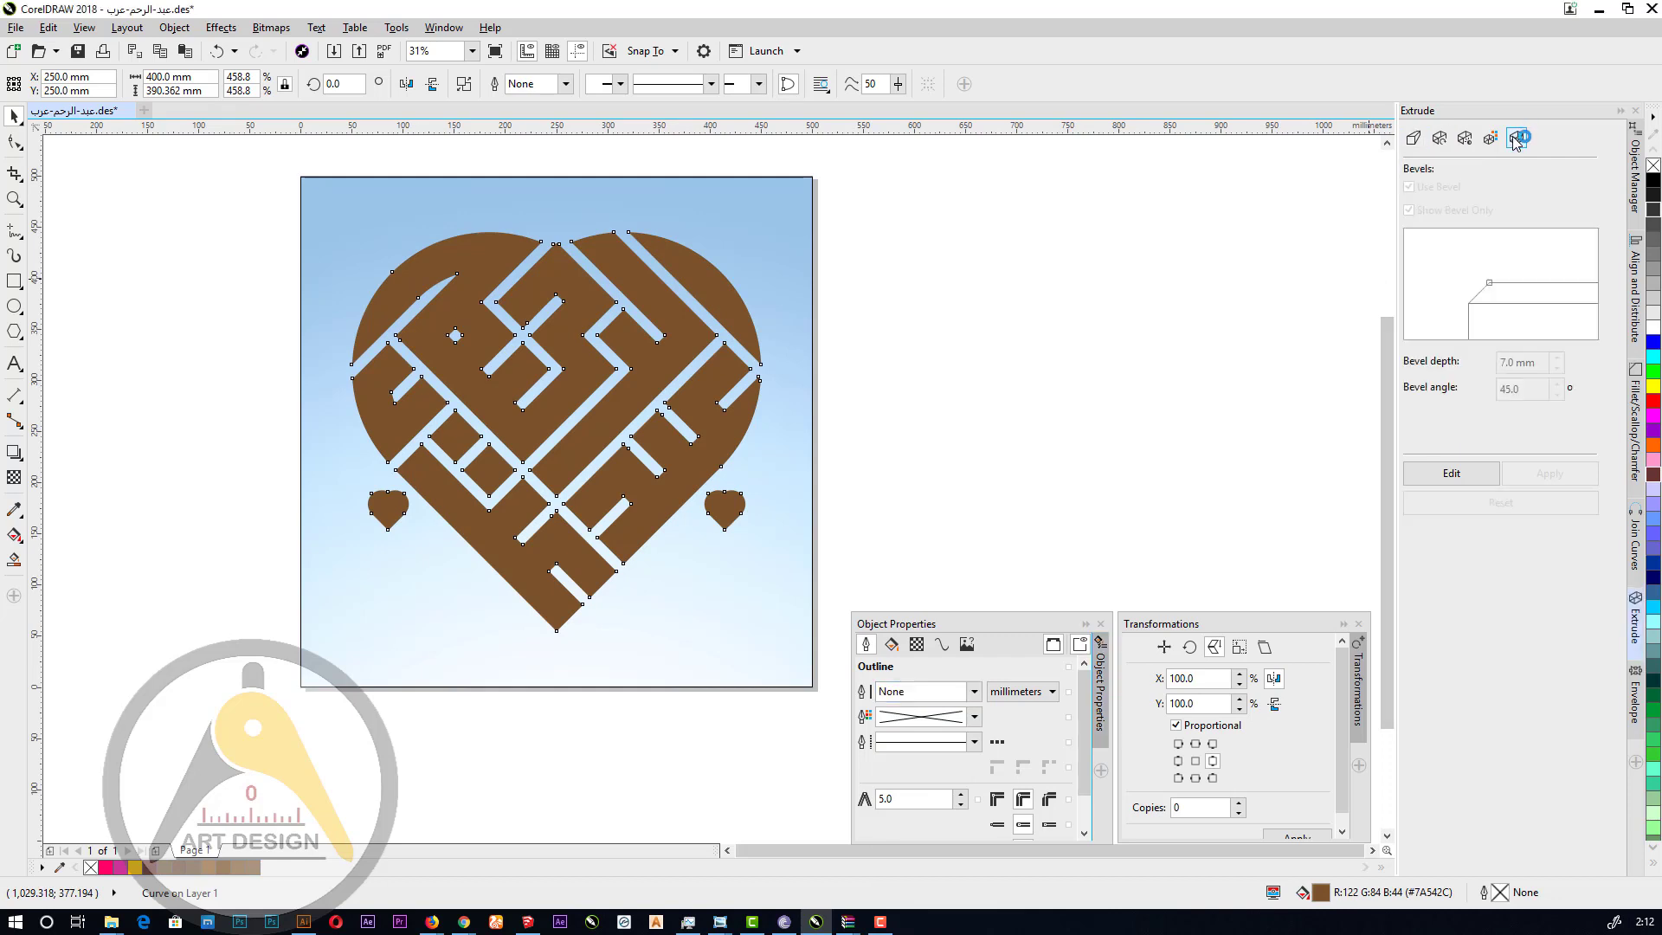
pyautogui.click(1468, 475)
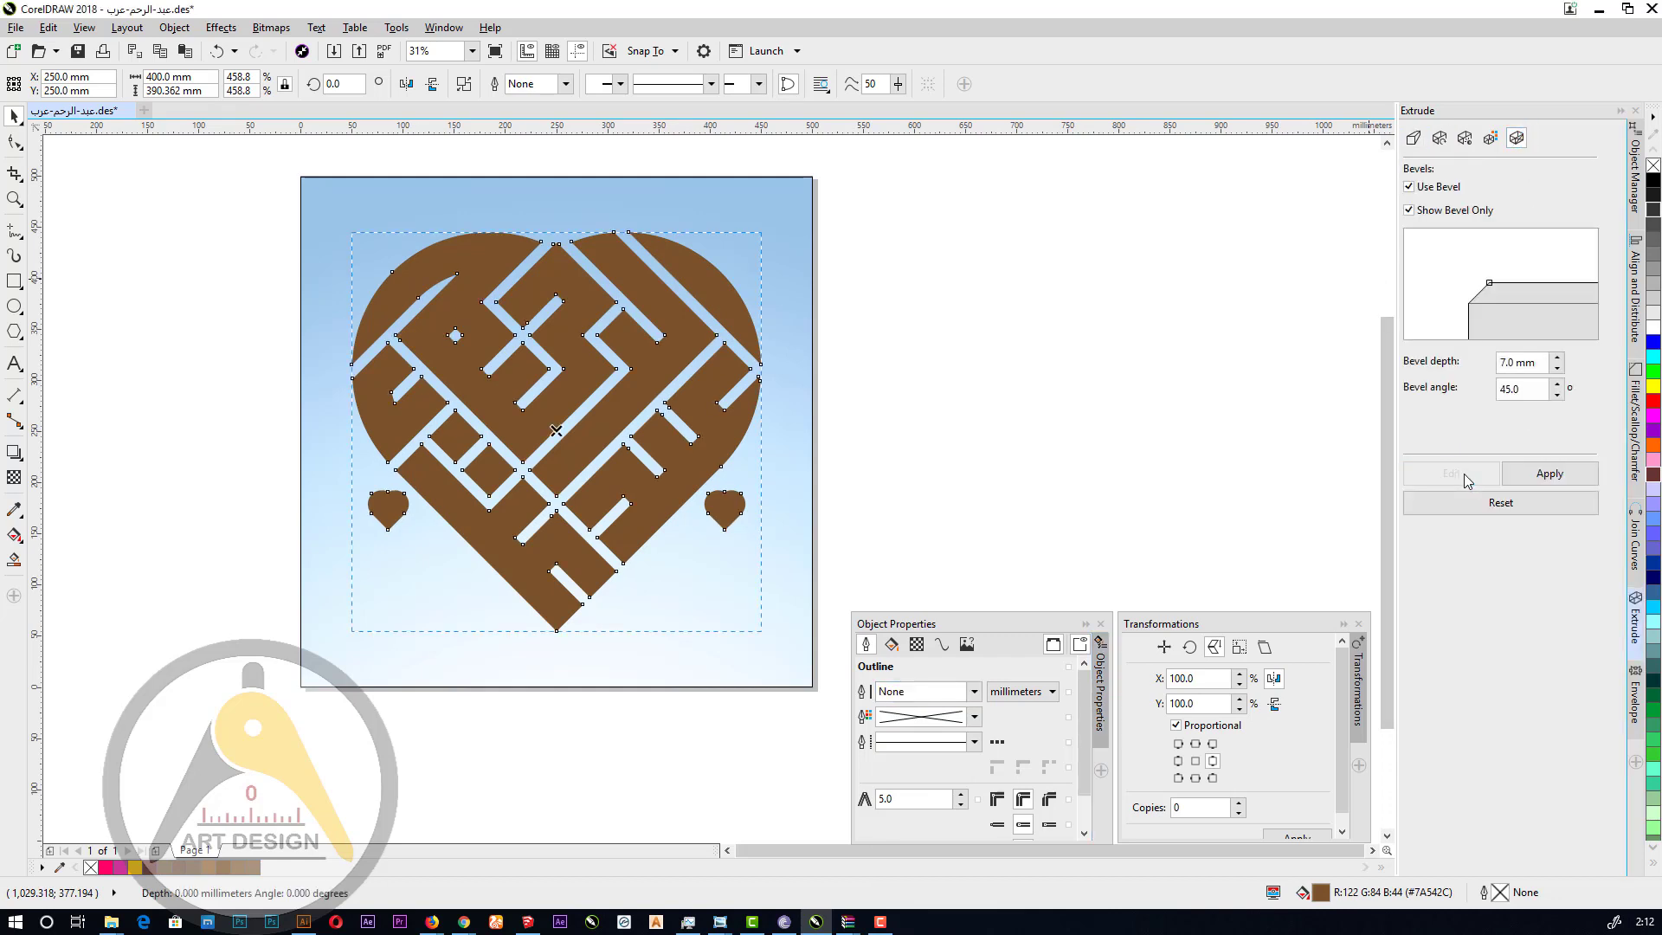
pyautogui.click(1412, 139)
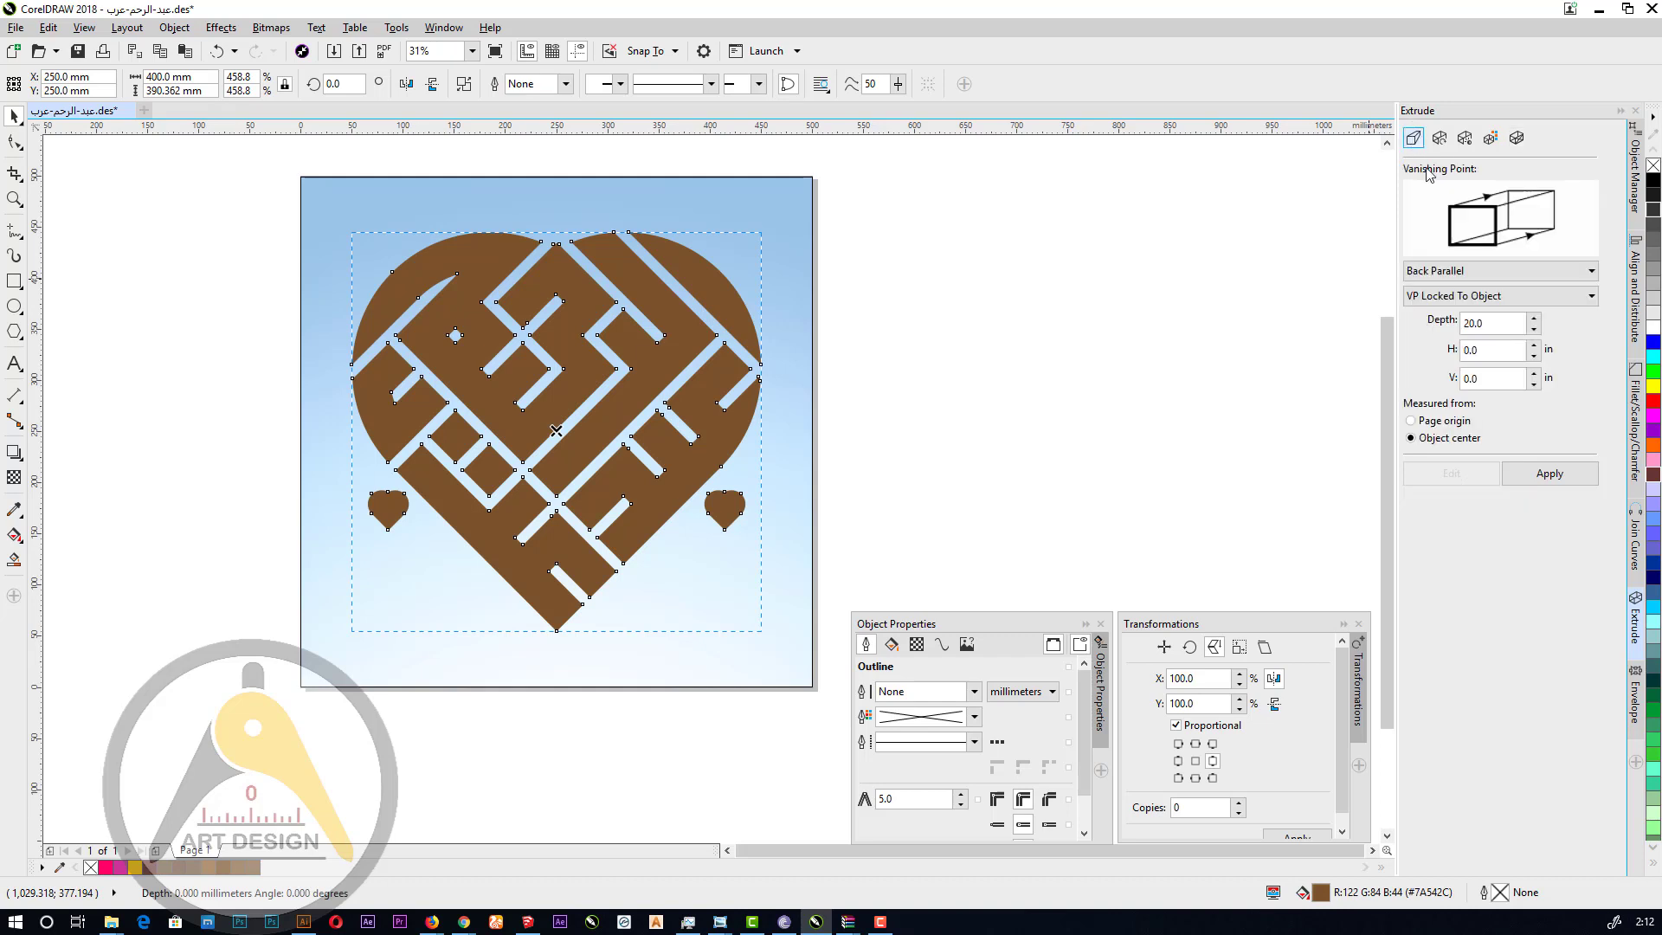
pyautogui.click(1543, 478)
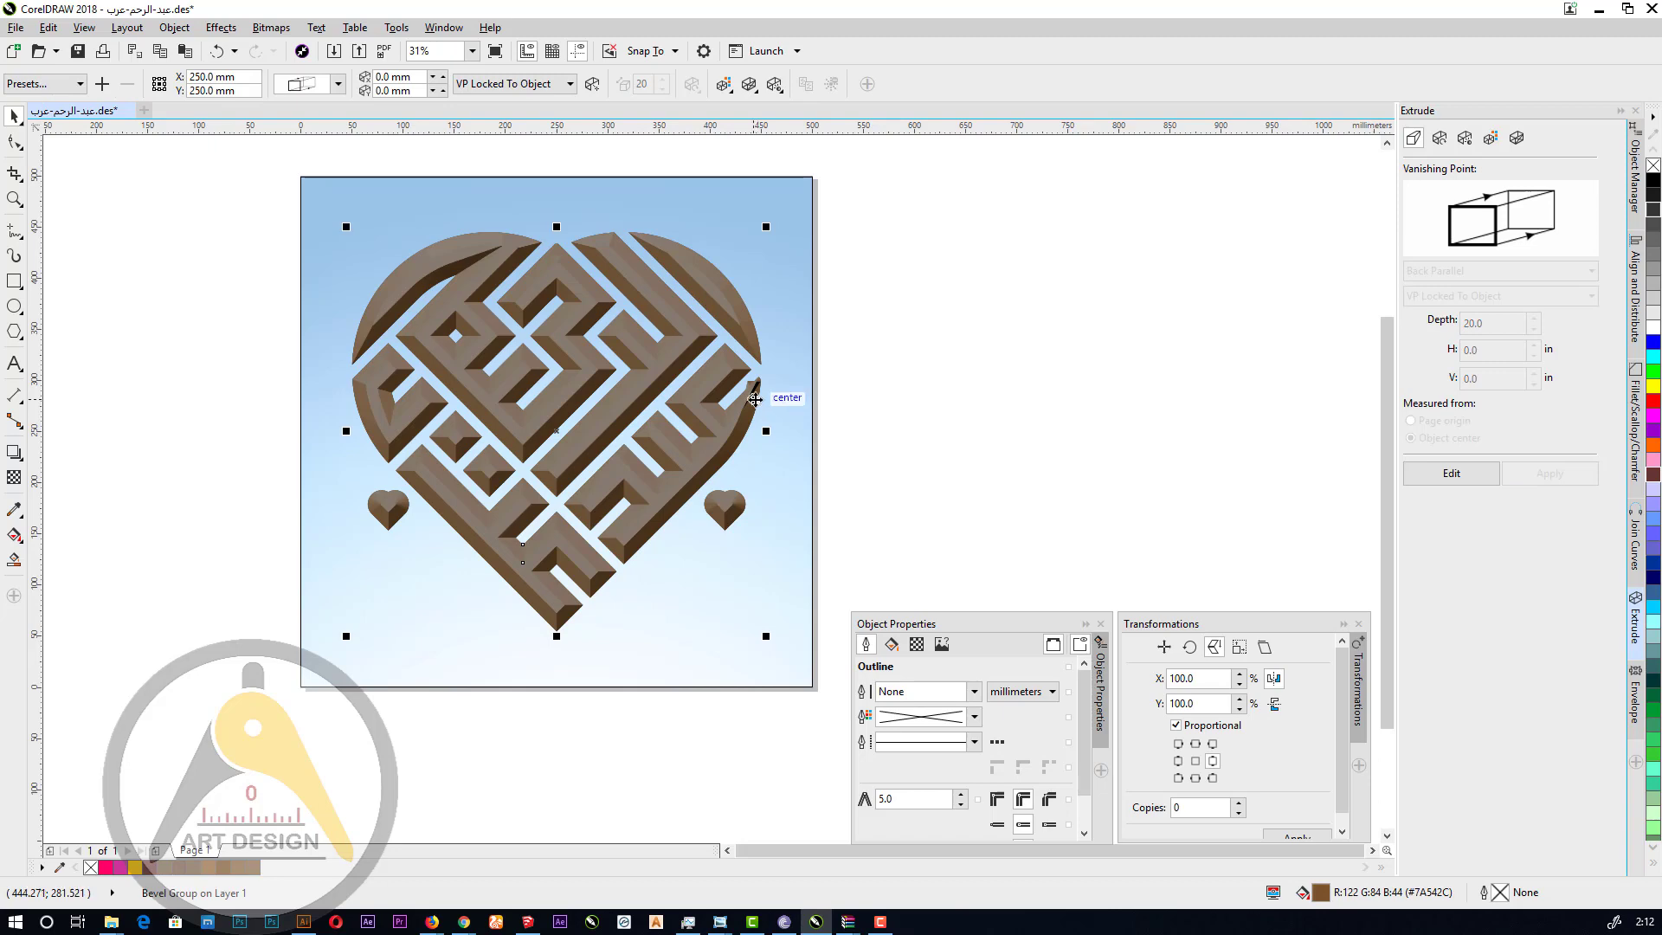
# Examine the bevel surfaces up close at the heart's upper tip and along its right edge.
pyautogui.scroll(1, 758, 401)
pyautogui.scroll(-1, 758, 400)
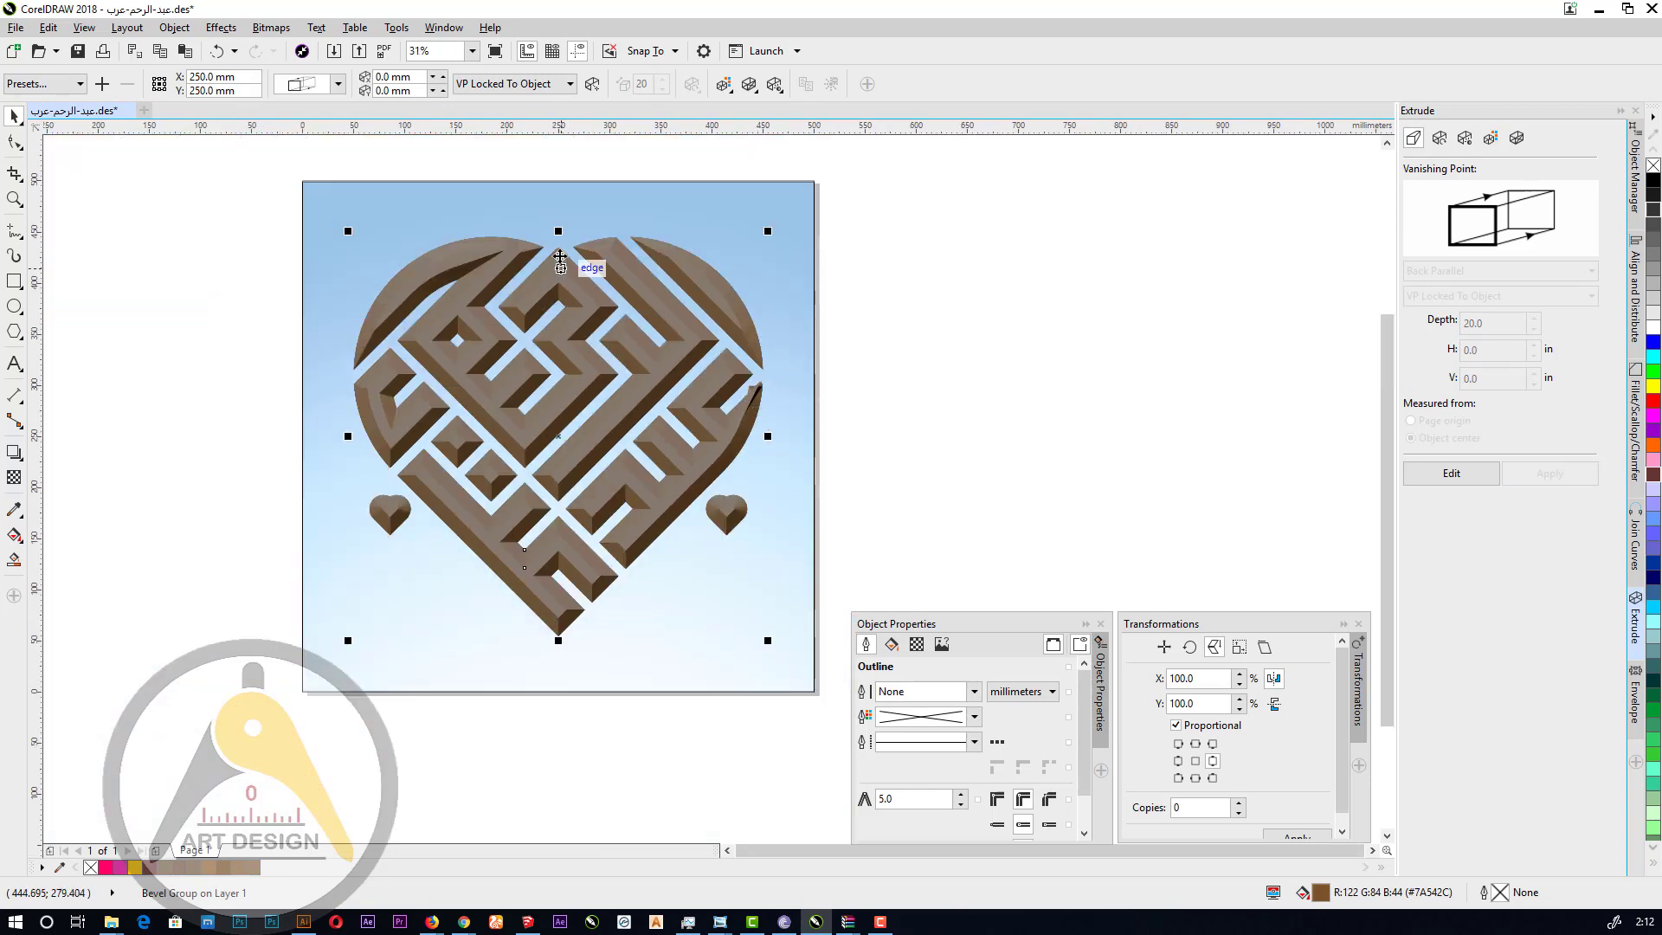
pyautogui.scroll(2, 559, 251)
pyautogui.scroll(4, 571, 260)
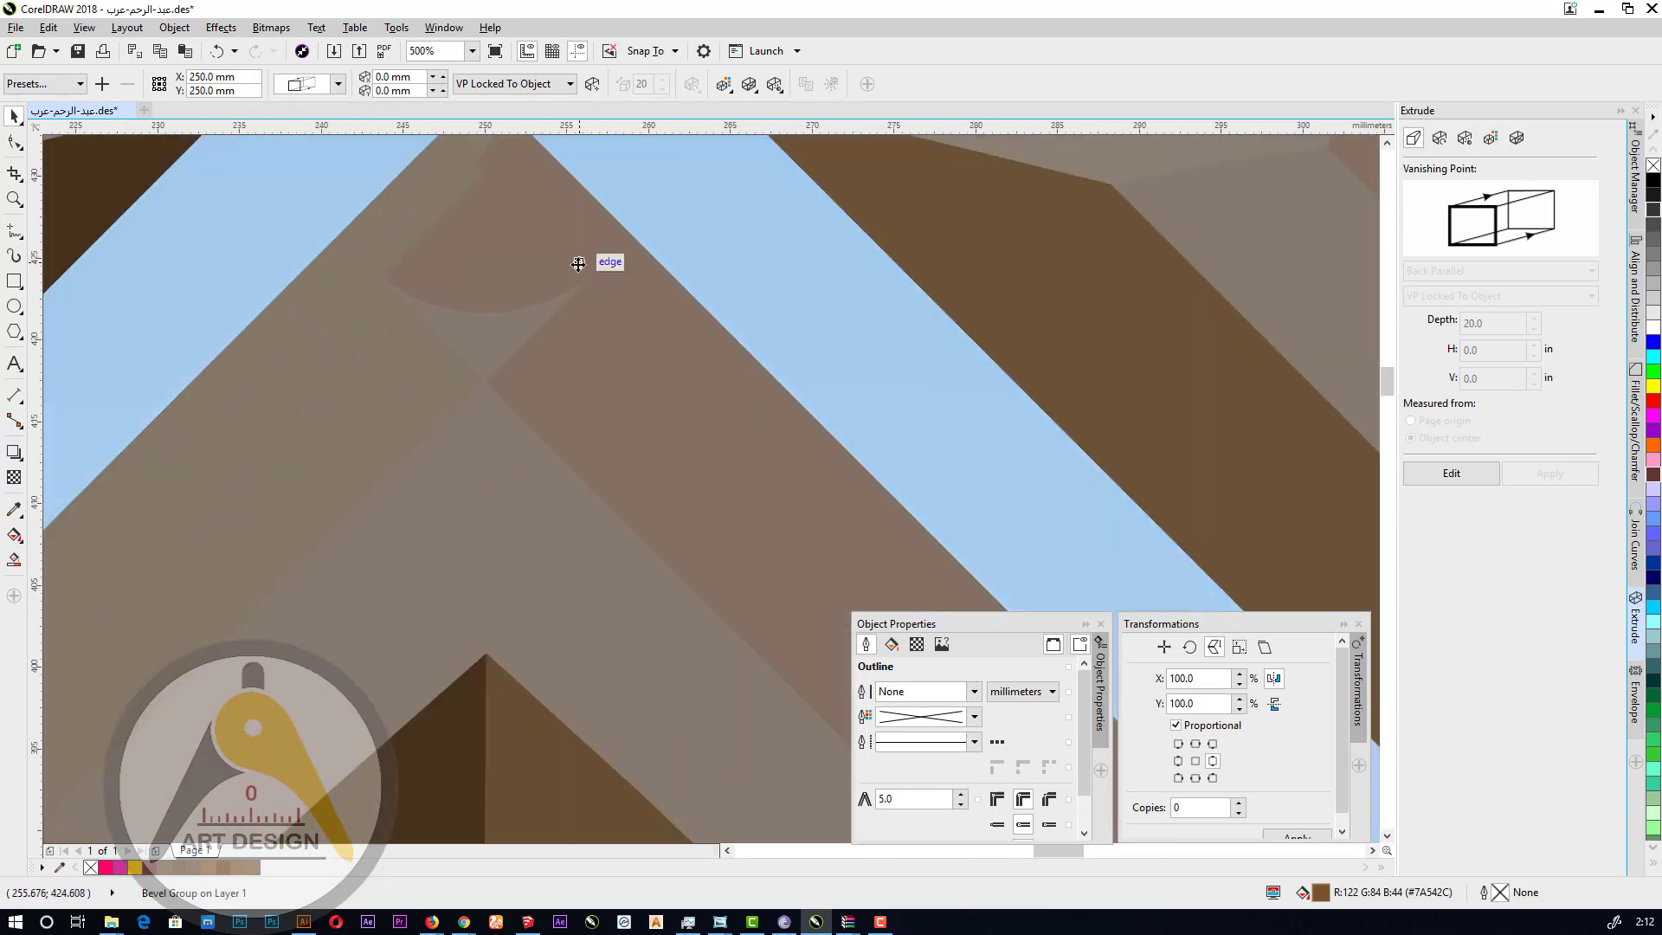
pyautogui.scroll(-3, 368, 336)
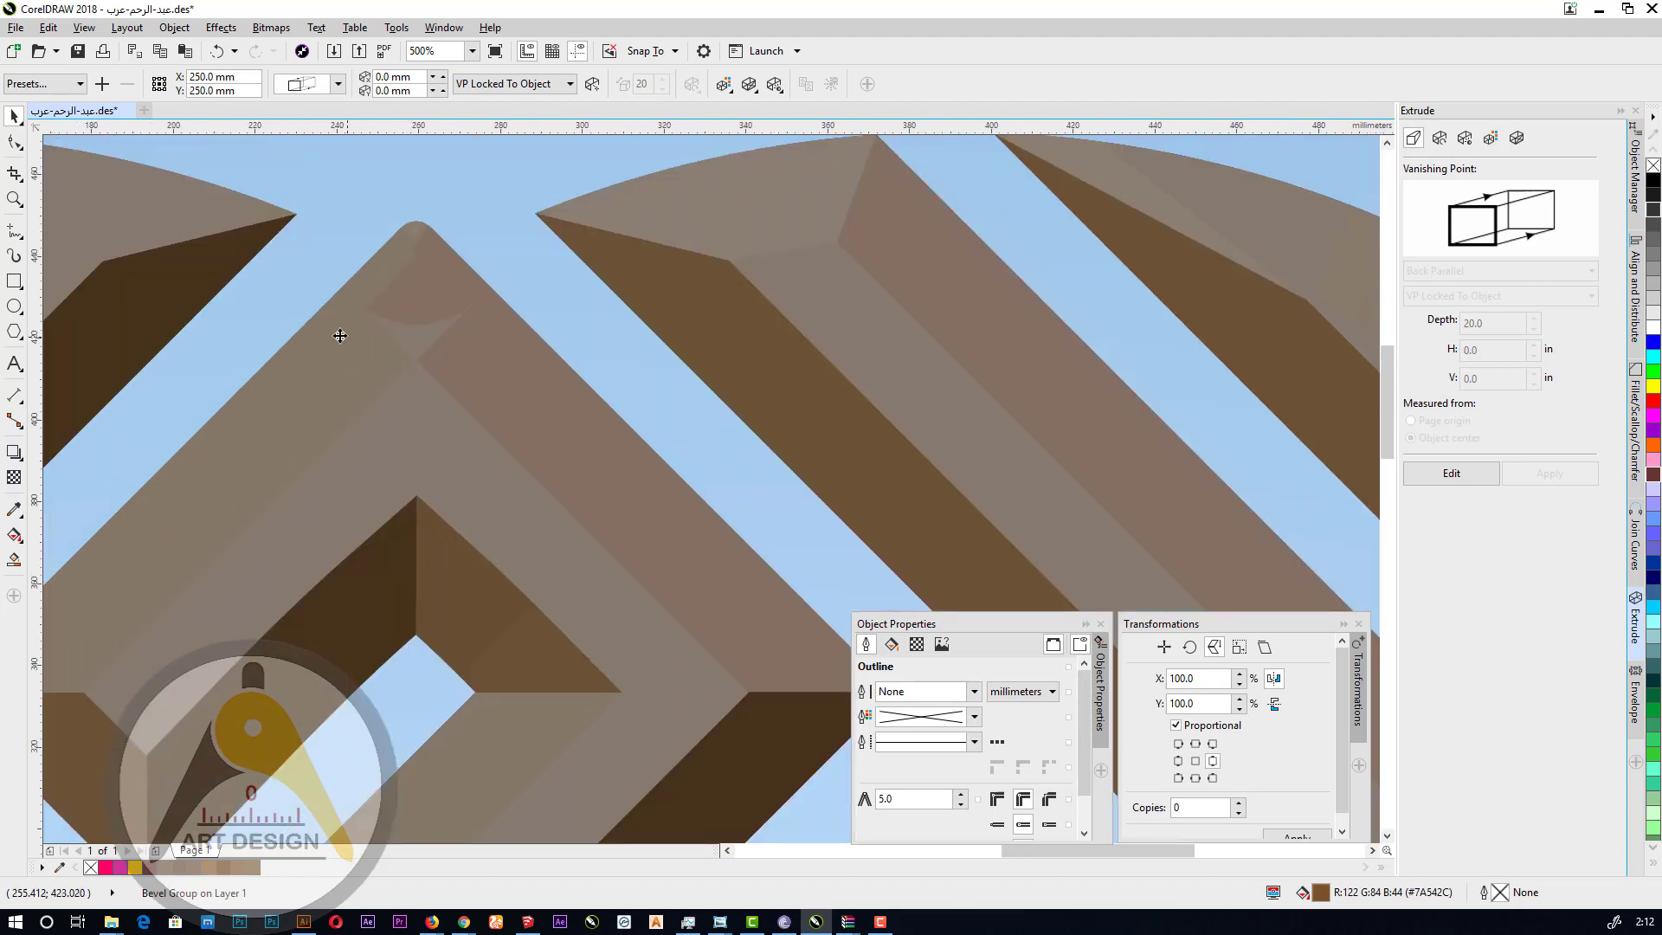
pyautogui.scroll(3, 551, 455)
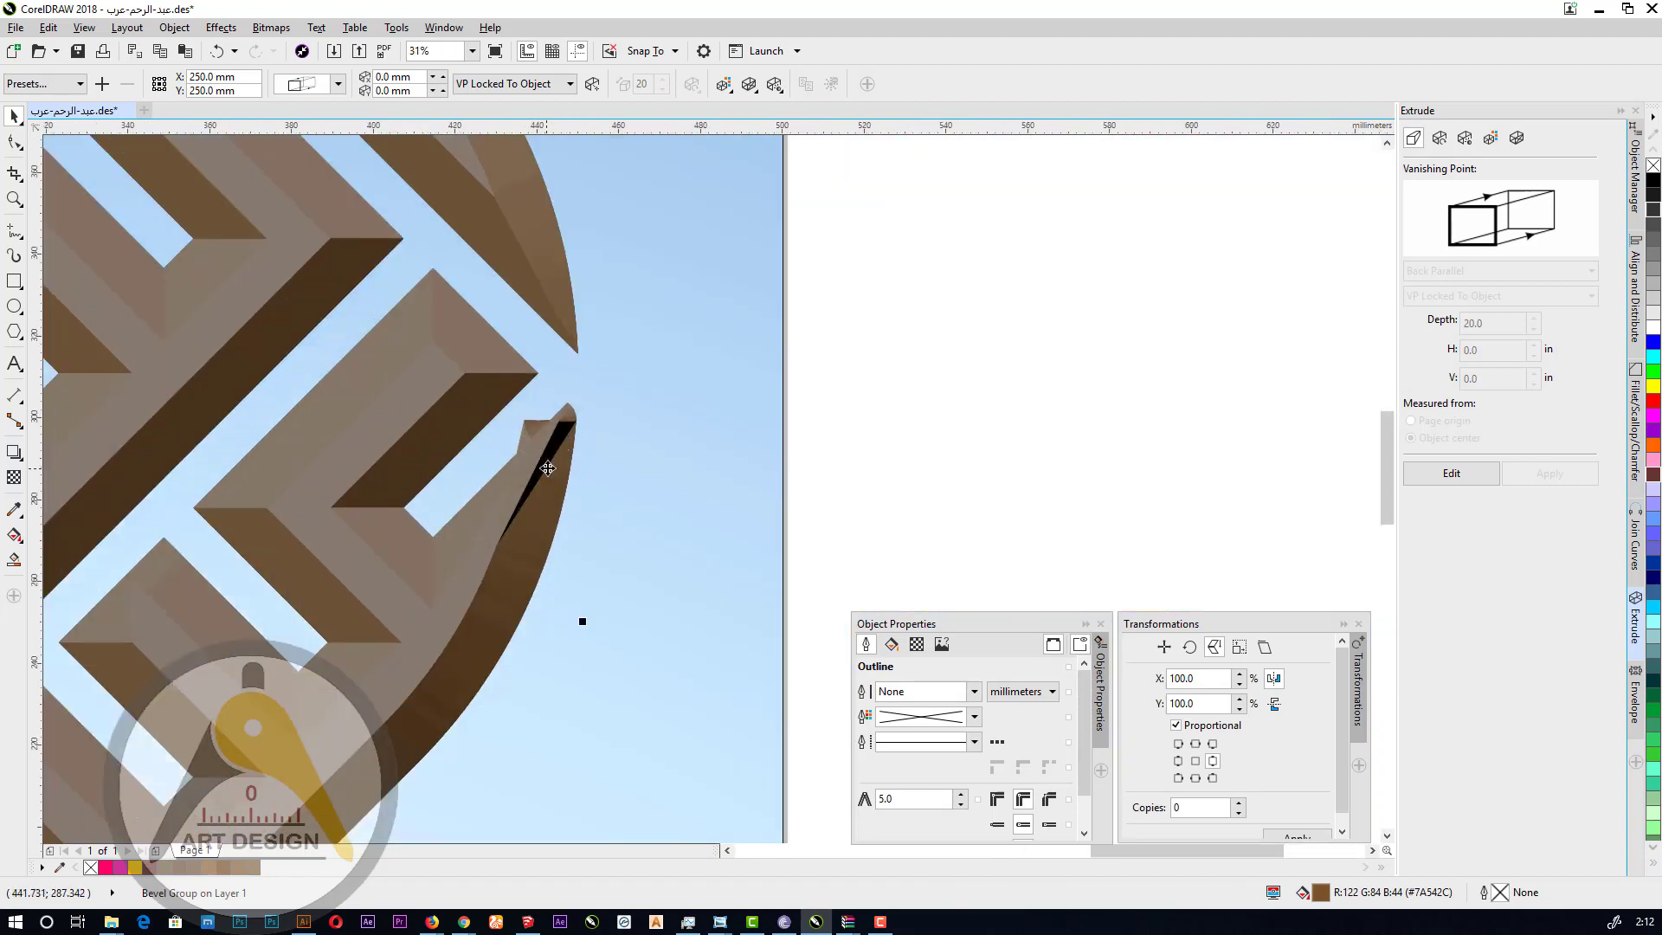
# Examine the black bevel sliver at the heart's right edge, and undo the bevelled extrusion to get back the flat brown shape.
pyautogui.scroll(2, 539, 458)
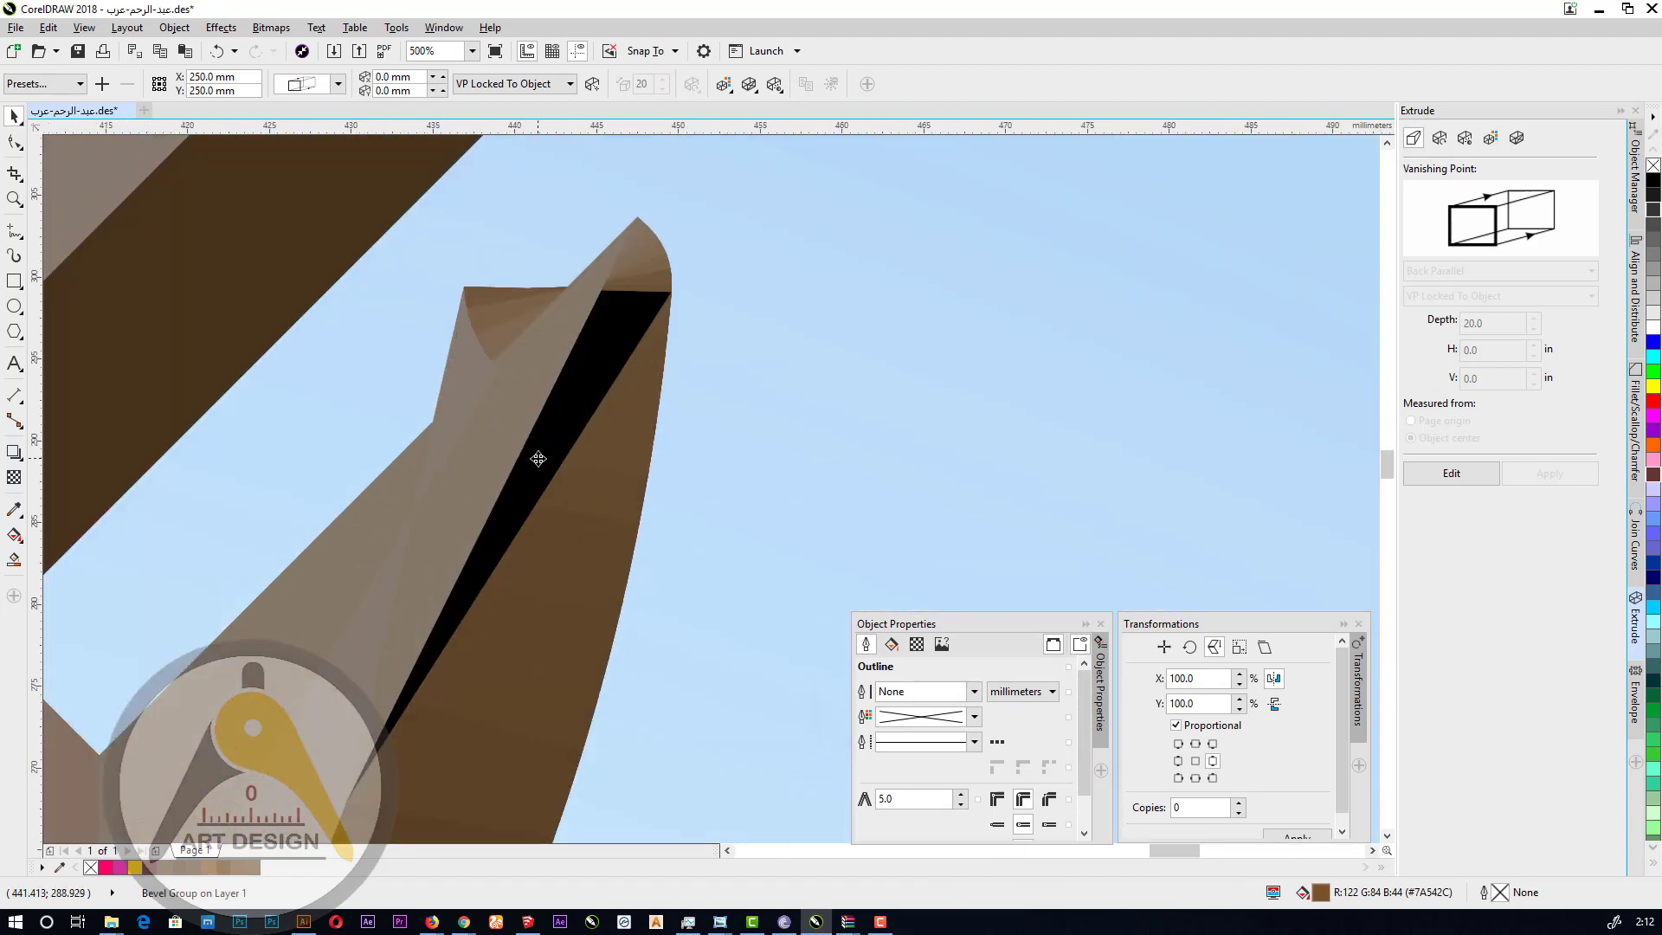
pyautogui.scroll(-5, 735, 395)
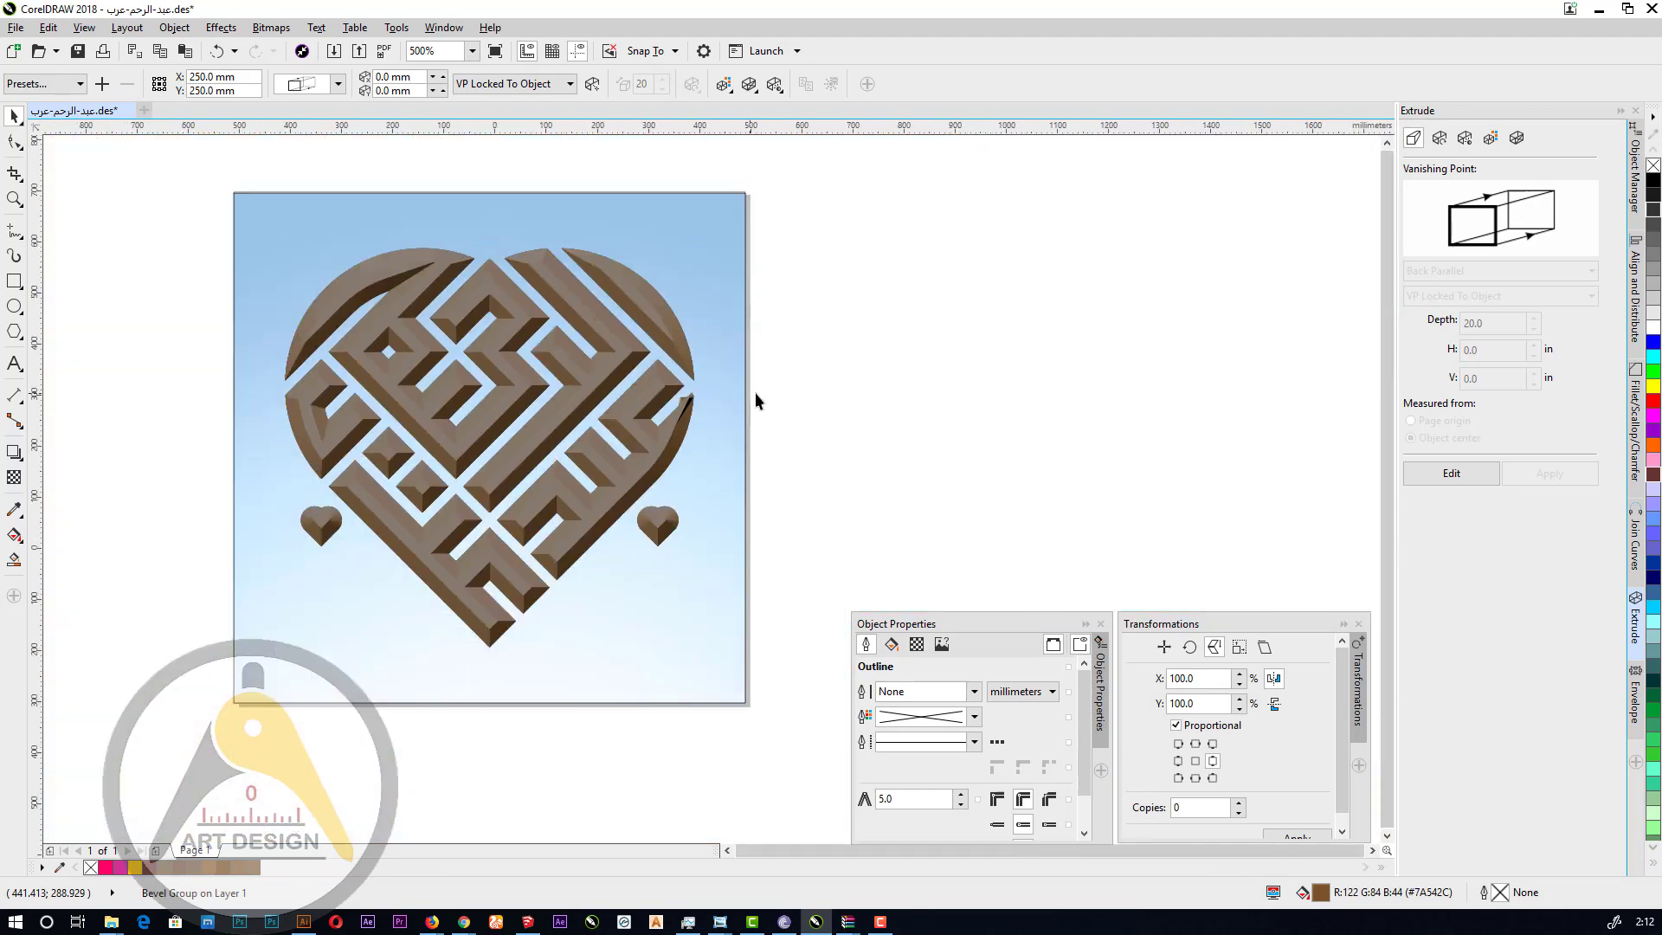
pyautogui.scroll(-1, 755, 392)
pyautogui.scroll(2, 645, 413)
pyautogui.click(214, 50)
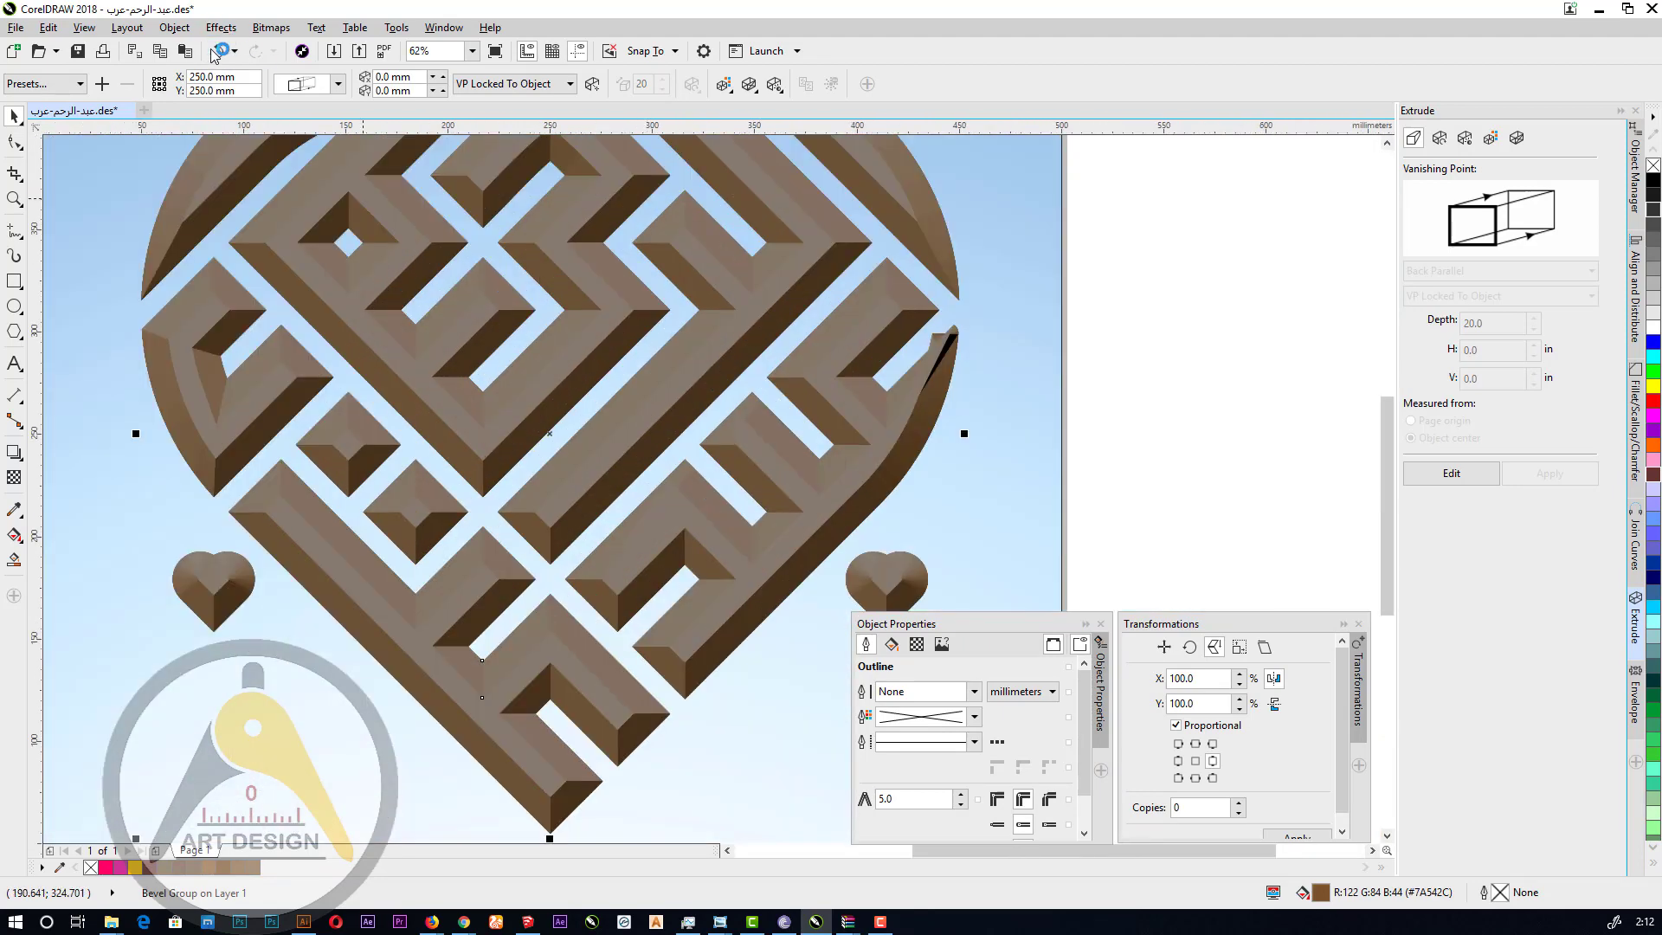
pyautogui.click(218, 51)
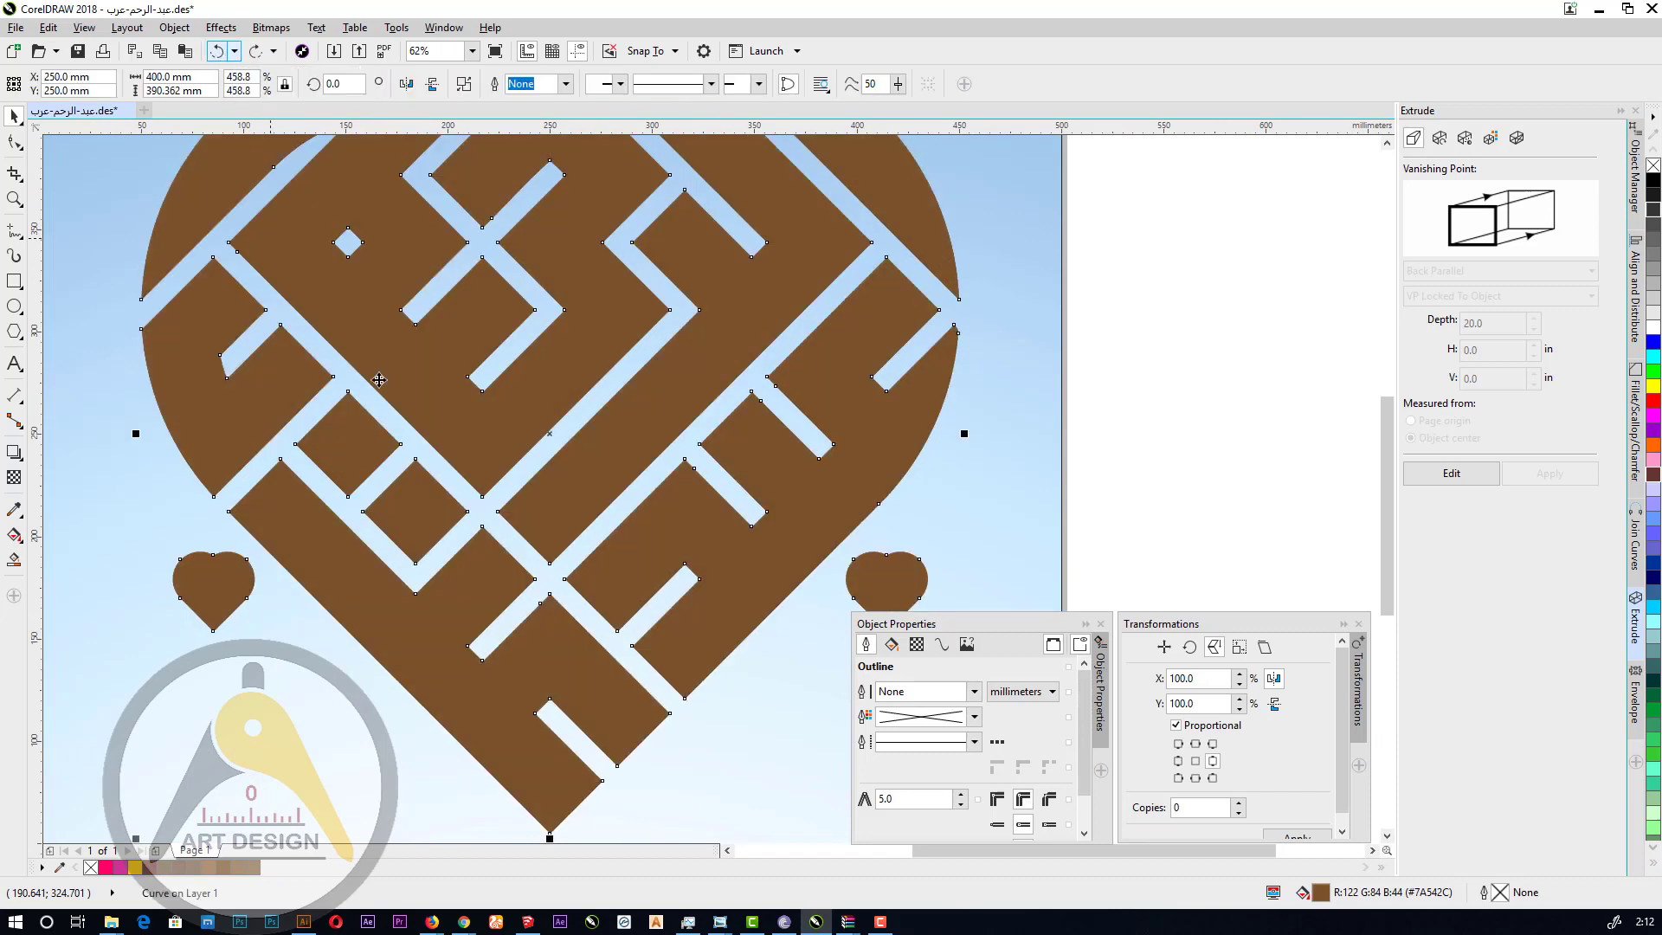
# Open the flat heart design for node editing and select all of its nodes.
pyautogui.scroll(-1, 576, 475)
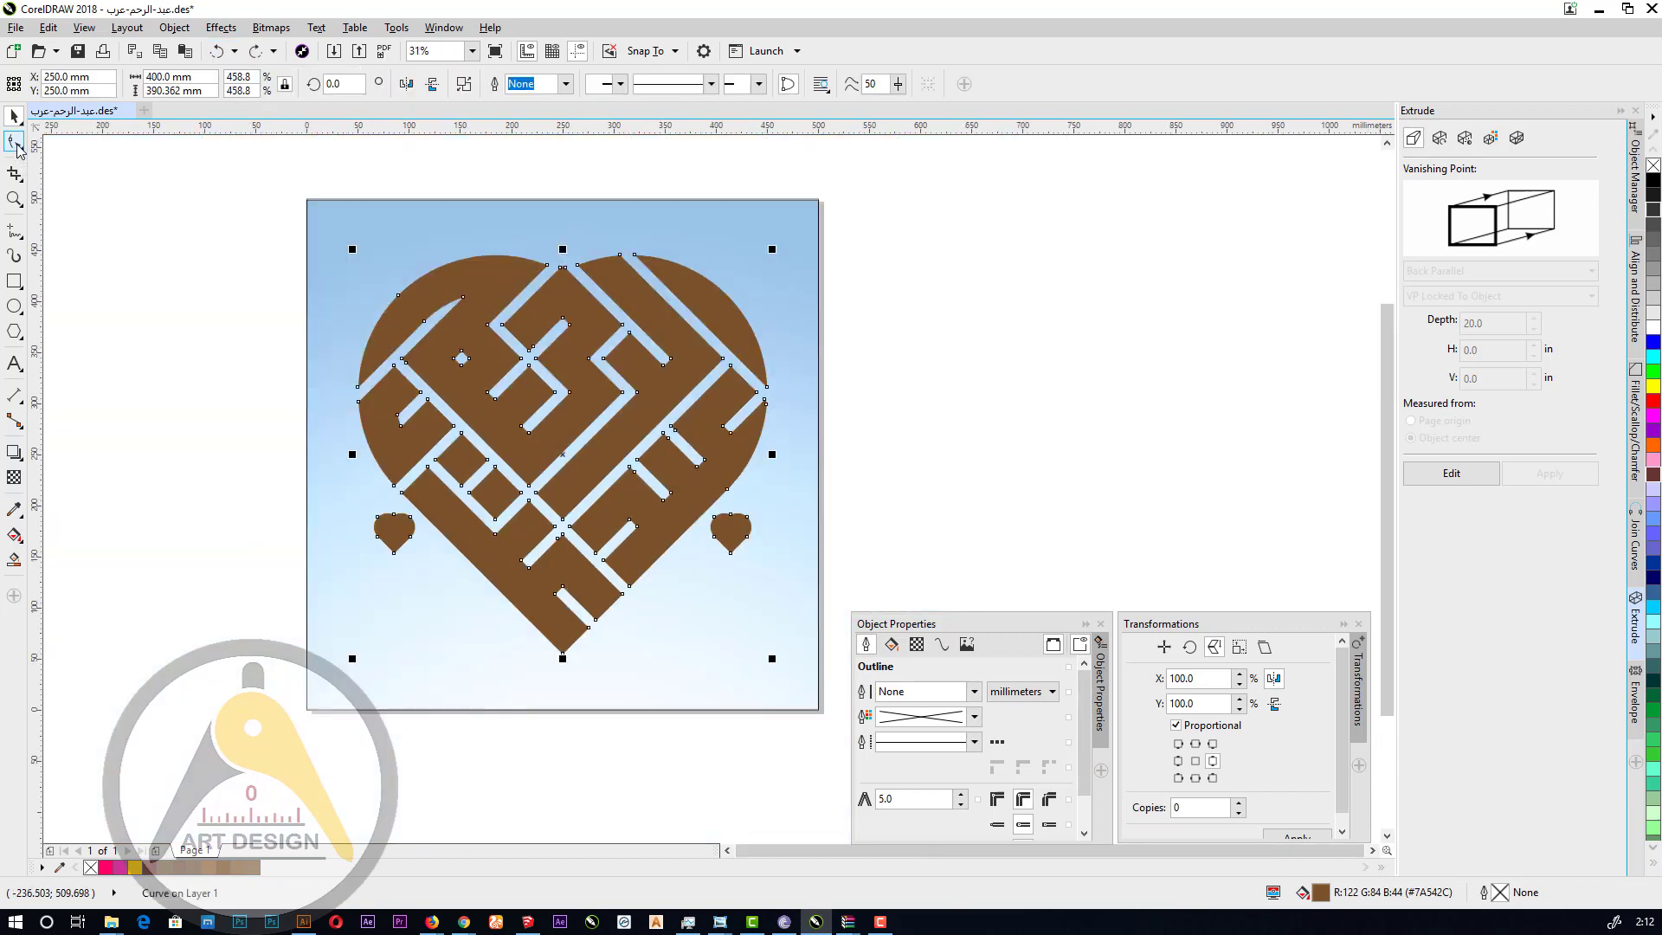
pyautogui.click(15, 142)
pyautogui.scroll(3, 664, 466)
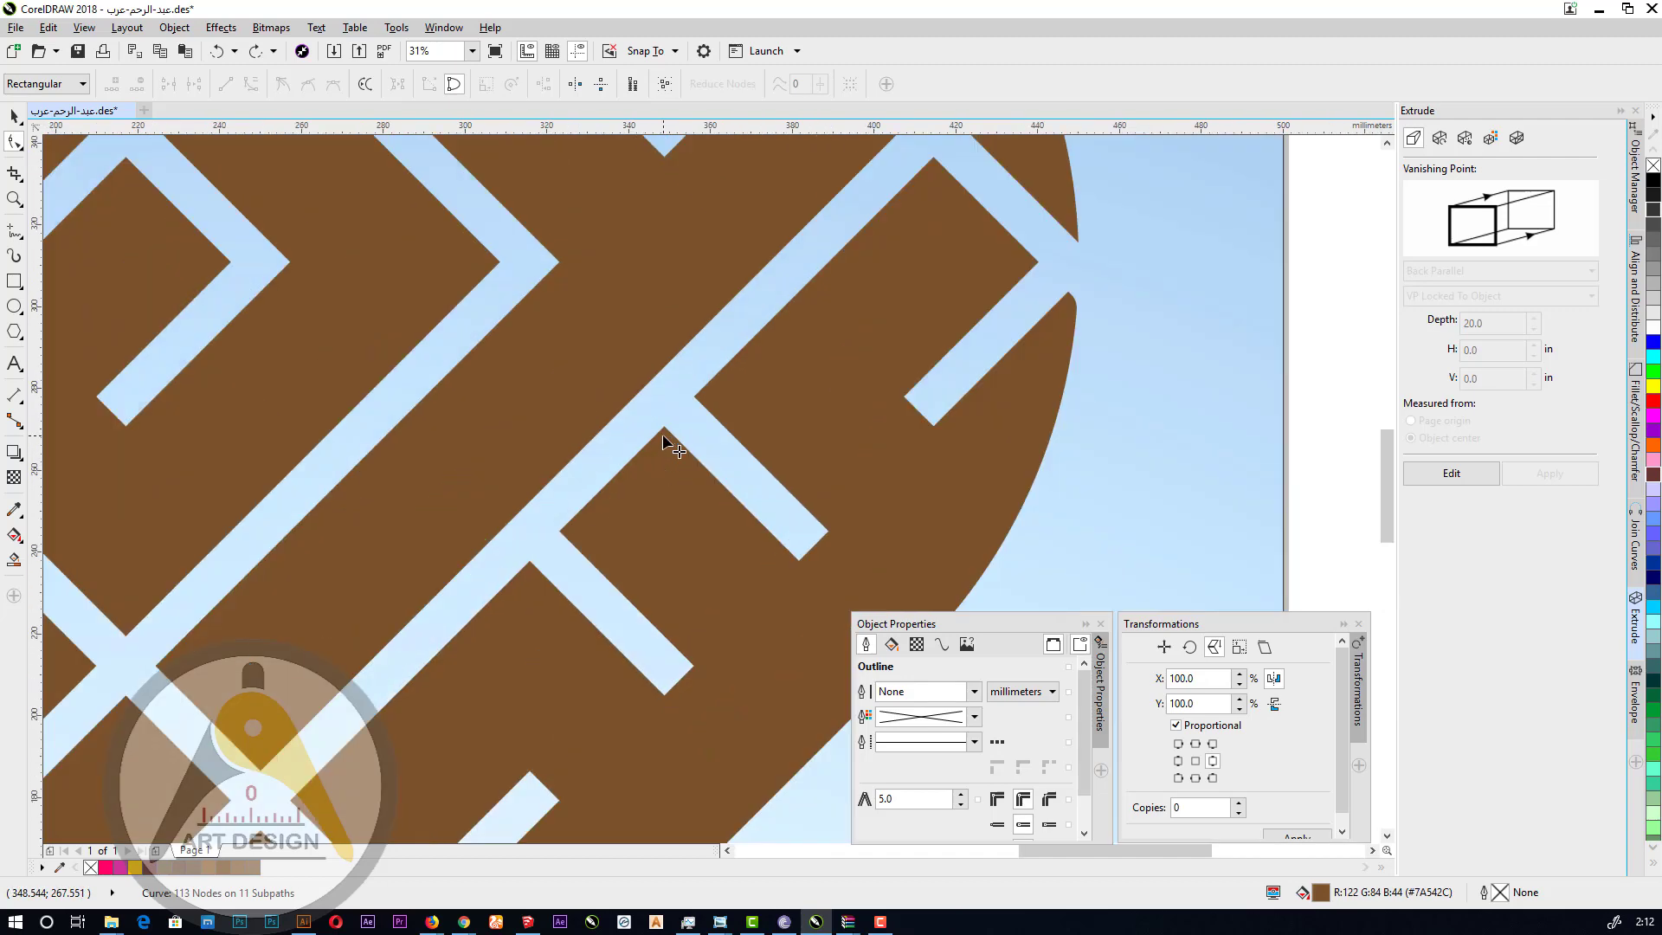
pyautogui.scroll(-2, 482, 391)
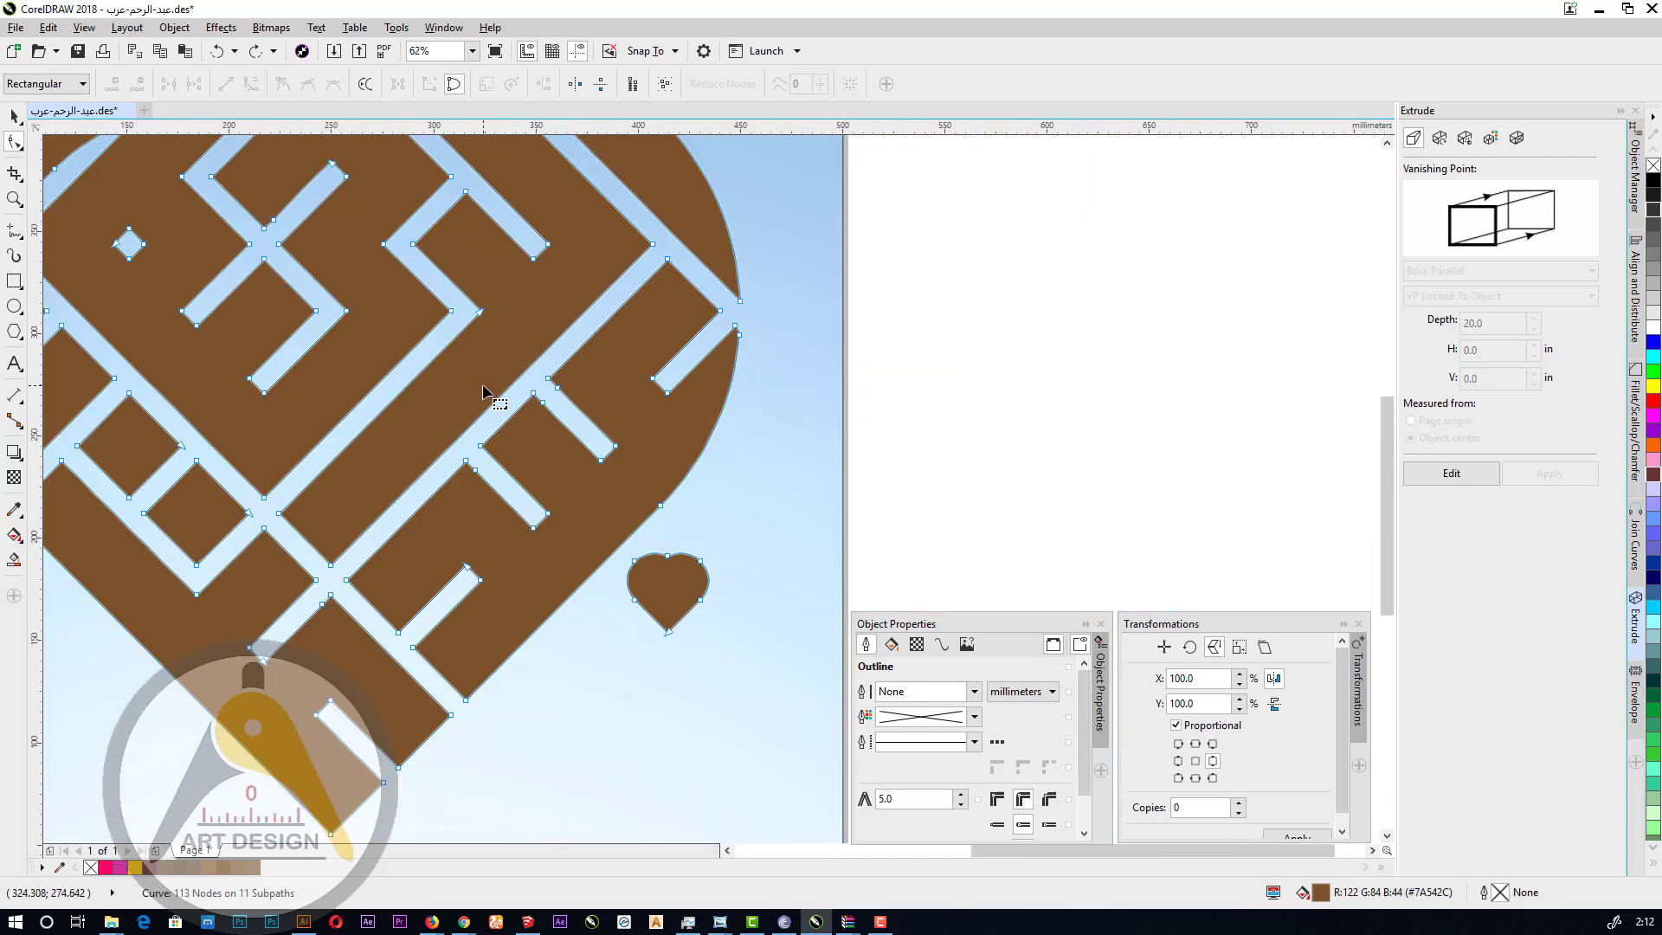
pyautogui.scroll(3, 733, 352)
pyautogui.scroll(-1, 774, 343)
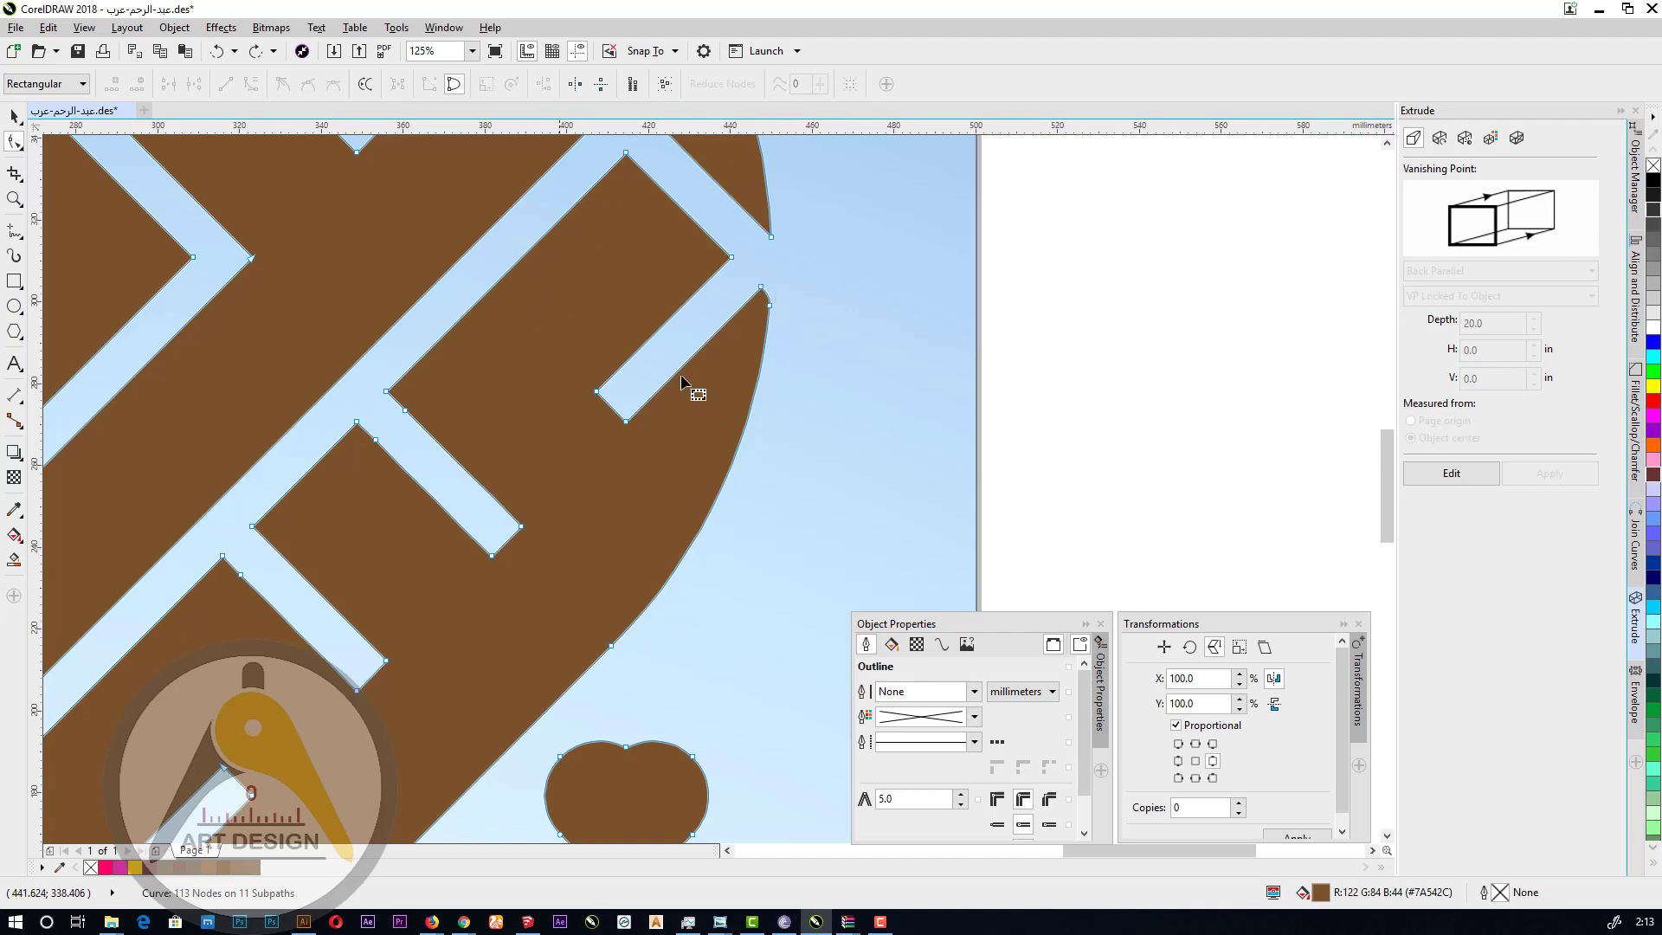
pyautogui.scroll(-2, 828, 317)
pyautogui.scroll(-1, 862, 257)
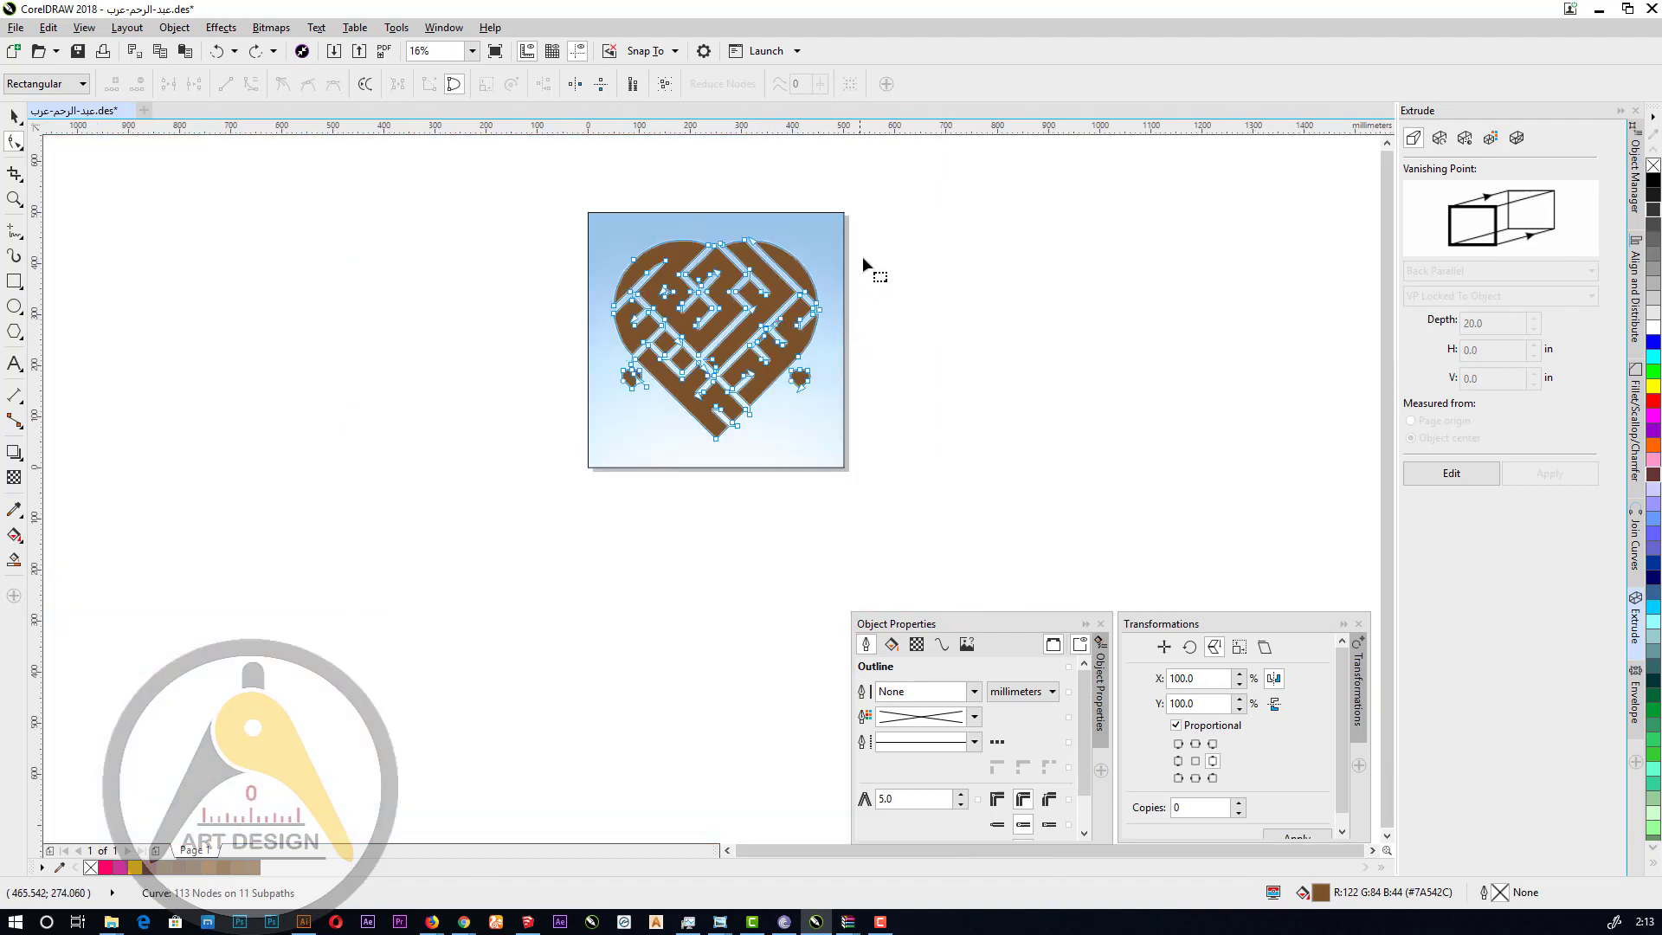
pyautogui.moveTo(873, 225); pyautogui.dragTo(576, 445)
pyautogui.scroll(2, 762, 378)
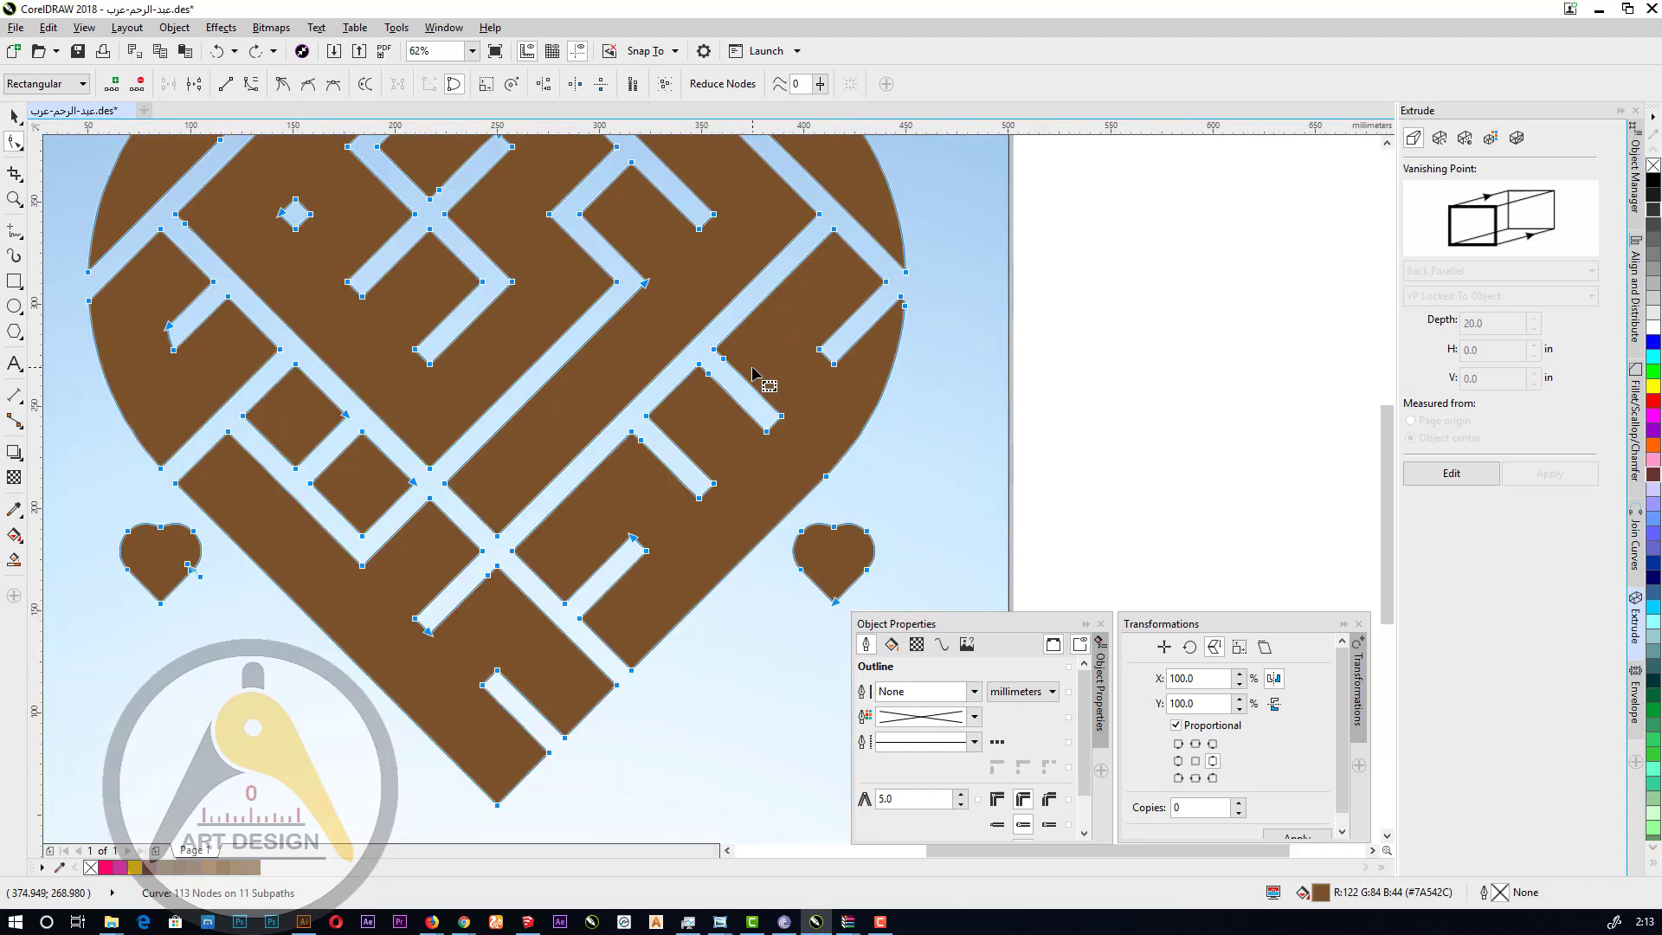
pyautogui.scroll(2, 854, 295)
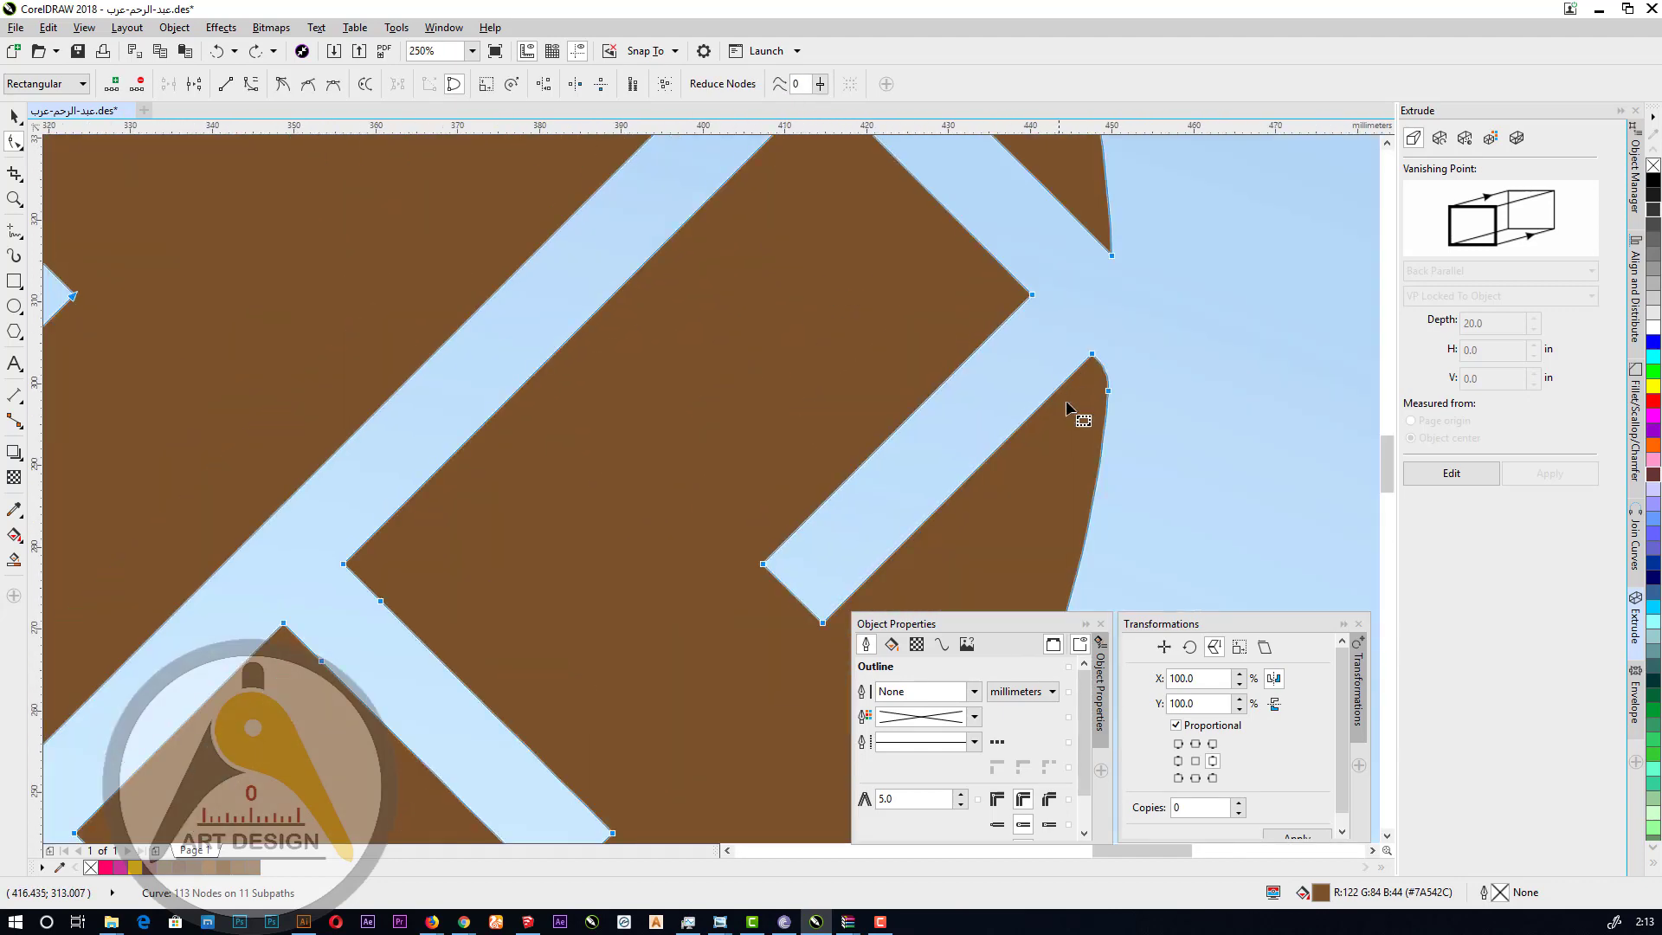
# Try smoothing all selected nodes of the heart with the curve smoothness setting, and undo the smoothing.
pyautogui.click(820, 84)
pyautogui.click(850, 105)
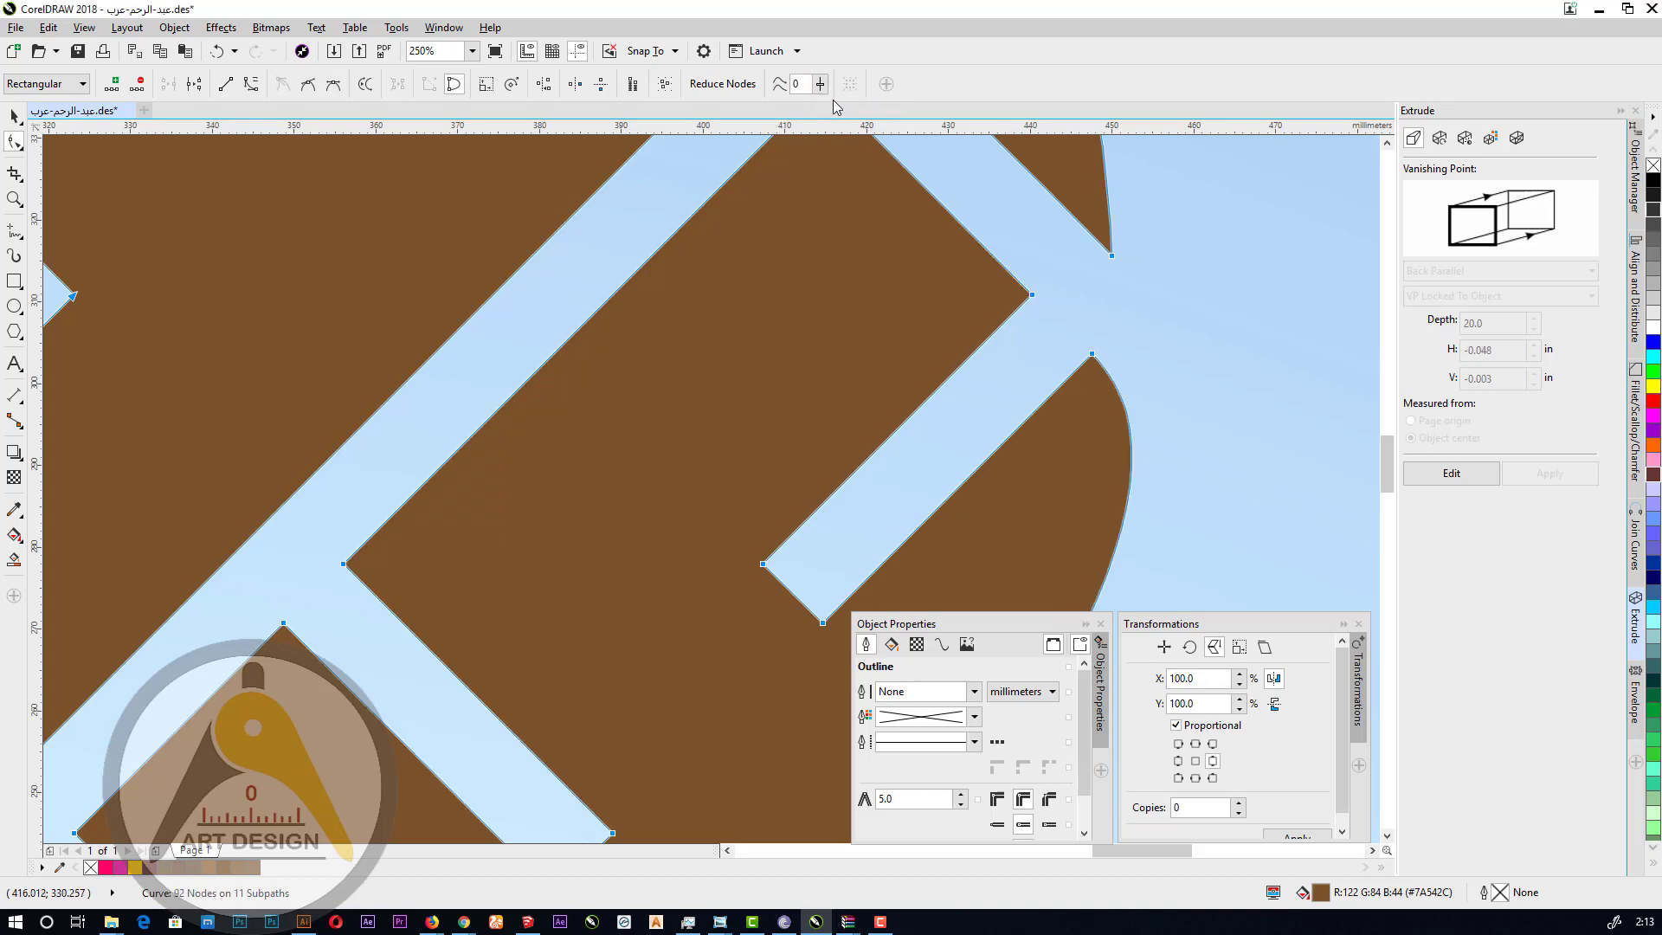
pyautogui.click(820, 85)
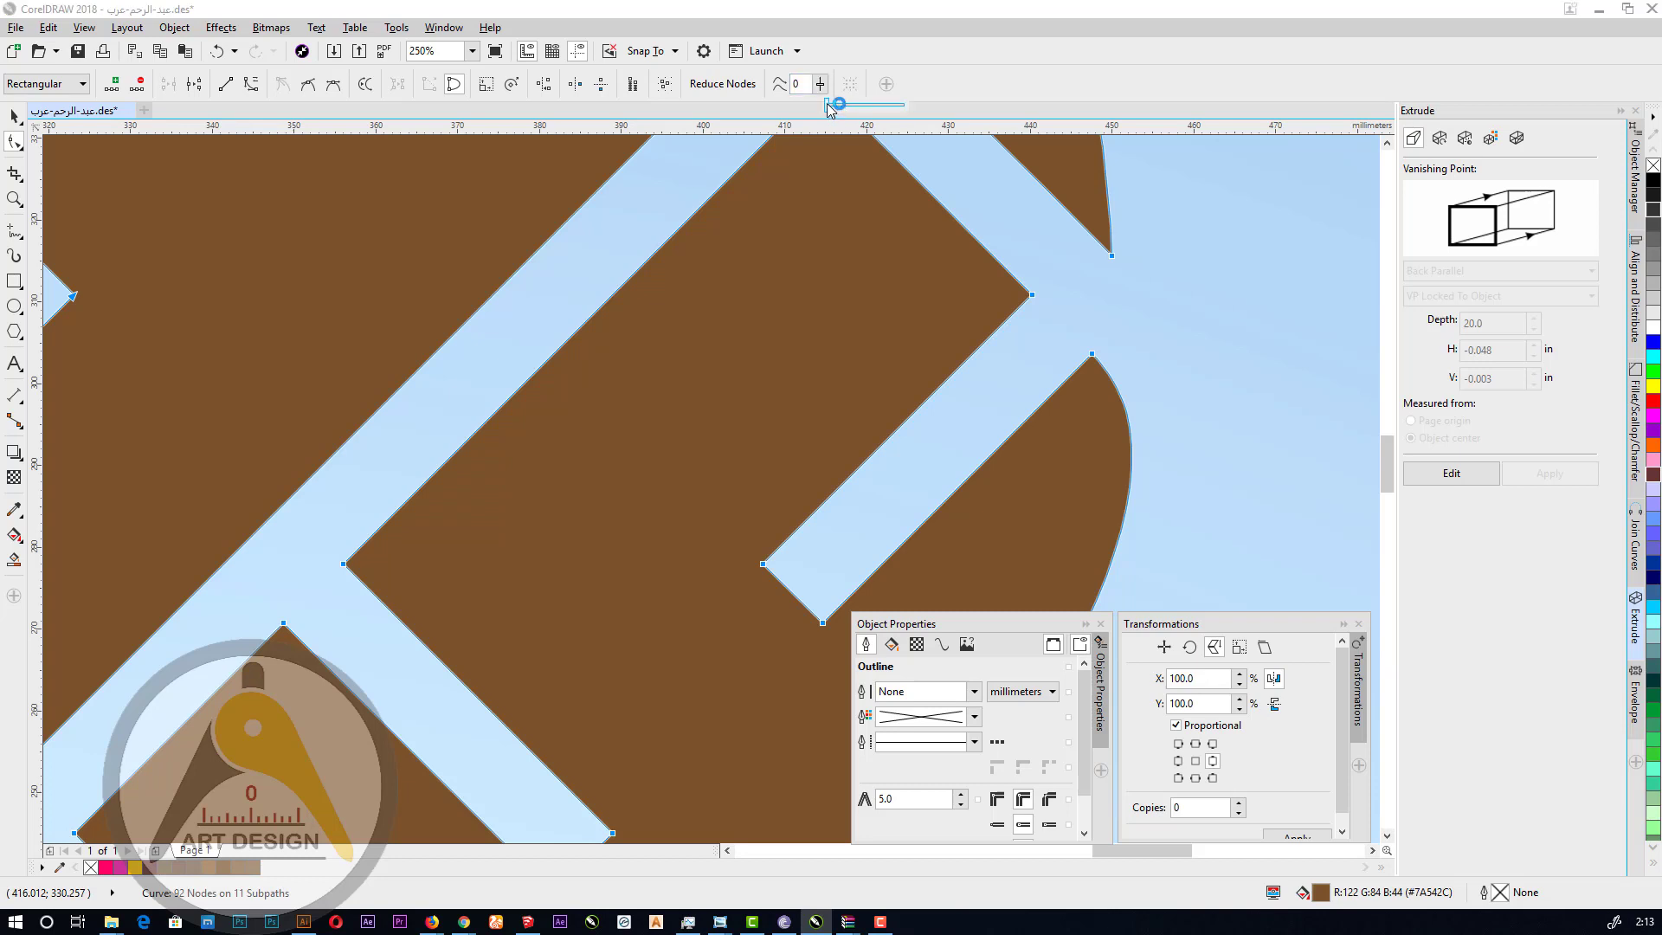
pyautogui.scroll(-2, 776, 178)
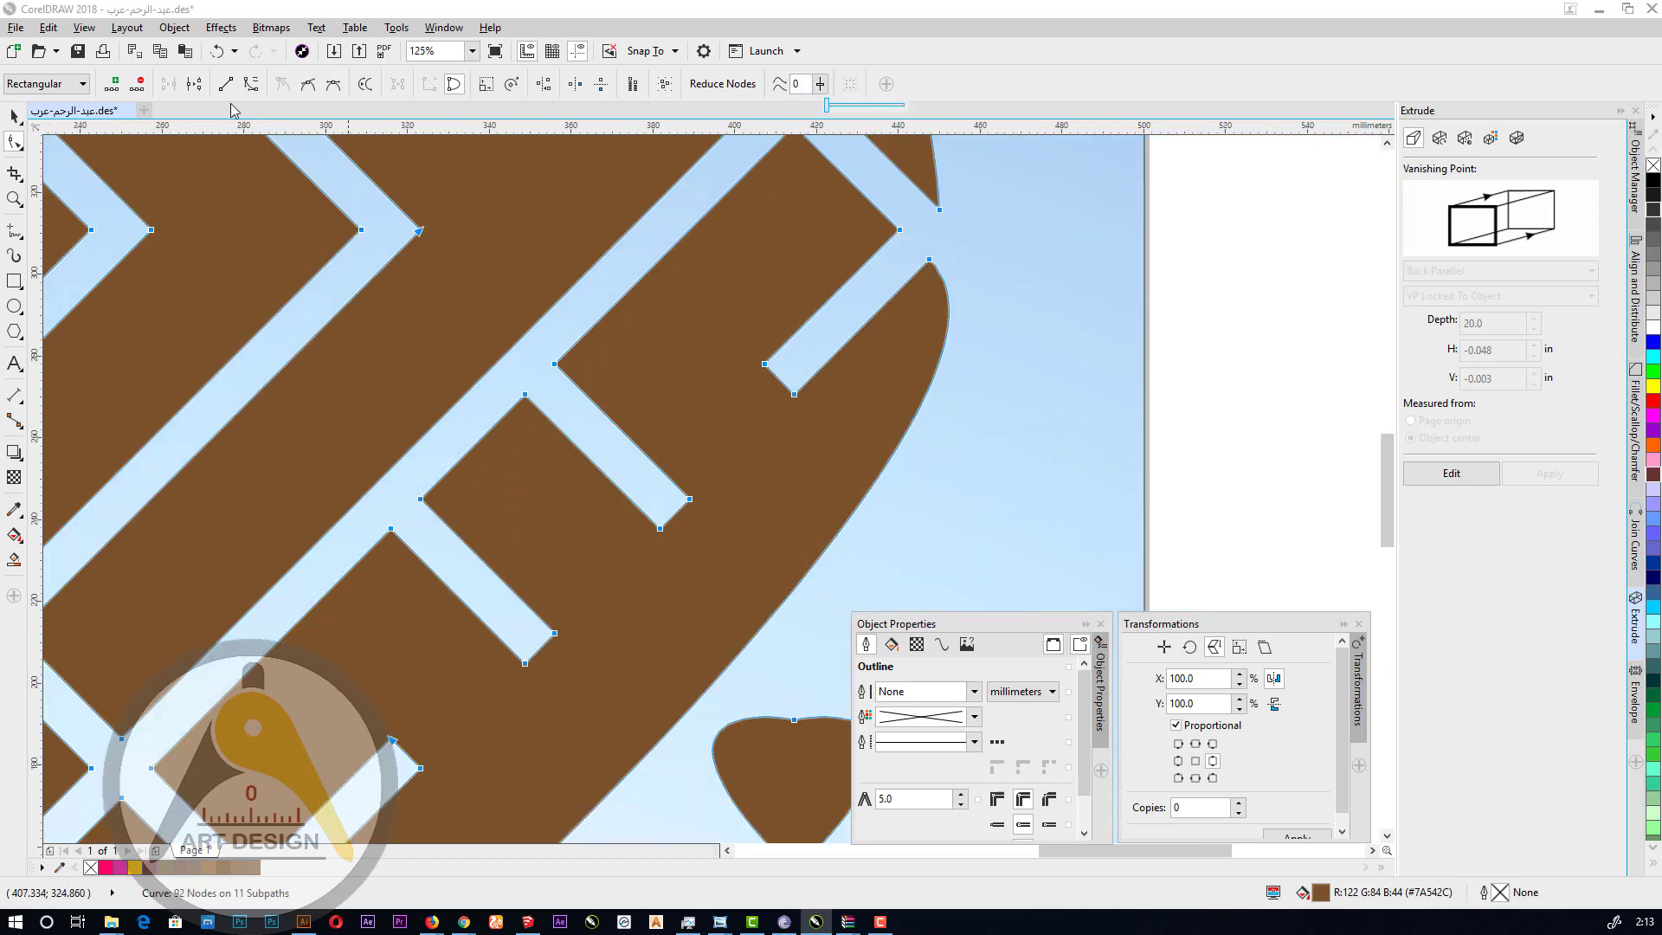
pyautogui.click(217, 52)
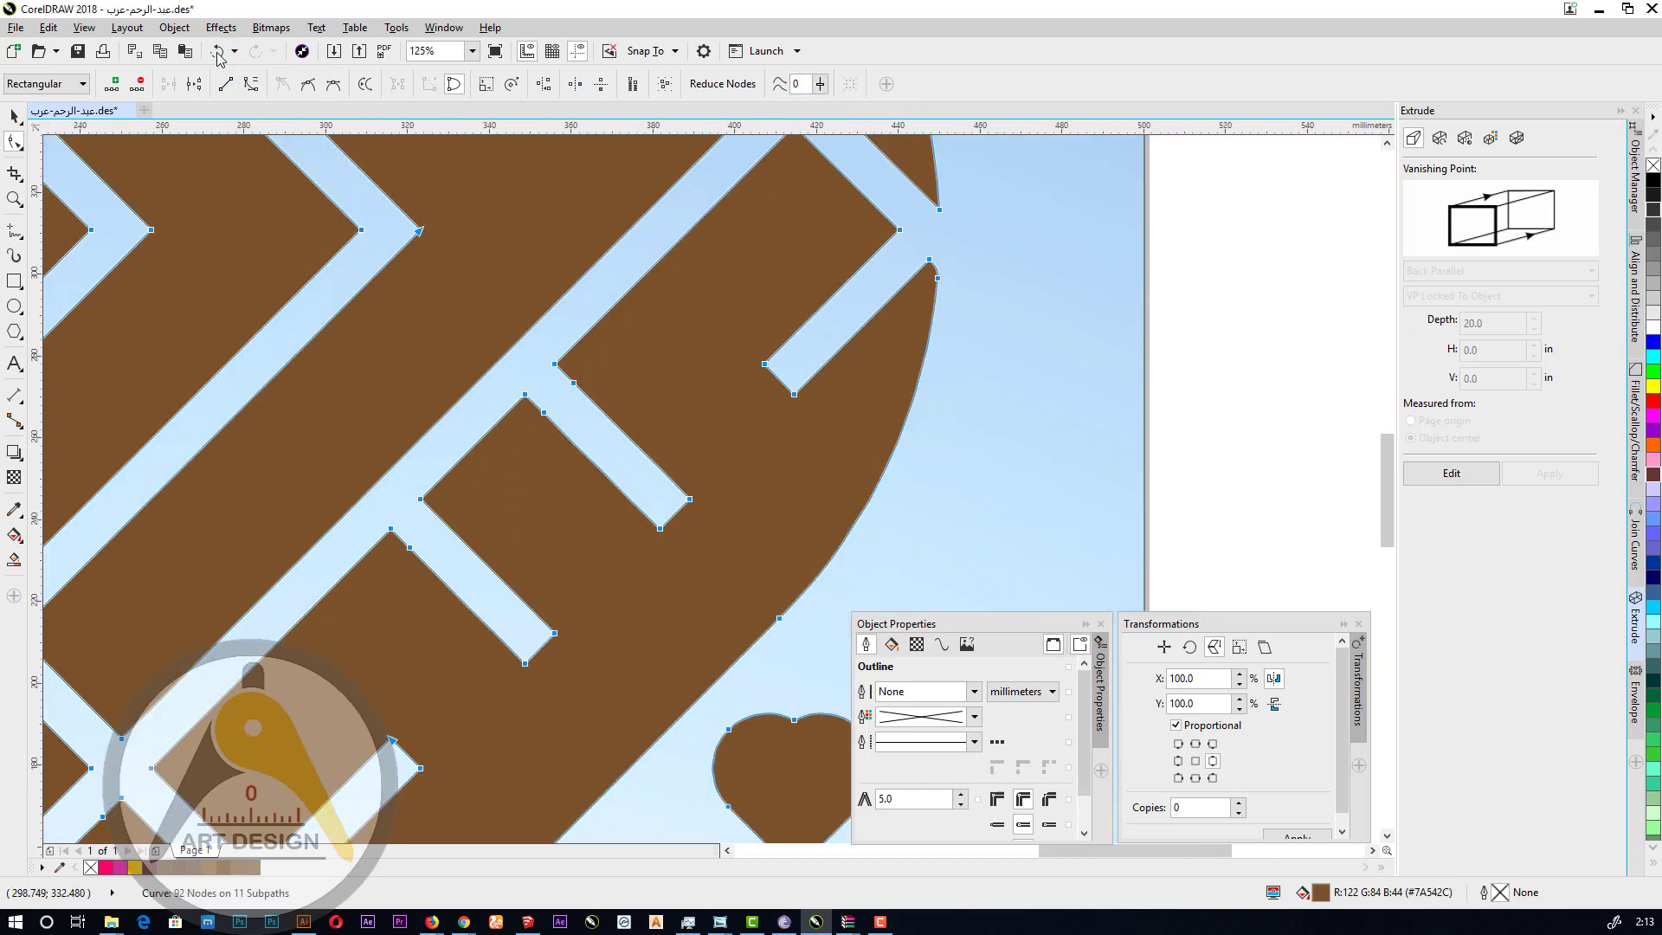
# Smooth the heart's selected nodes lightly with a curve smoothness of 6.
pyautogui.click(822, 86)
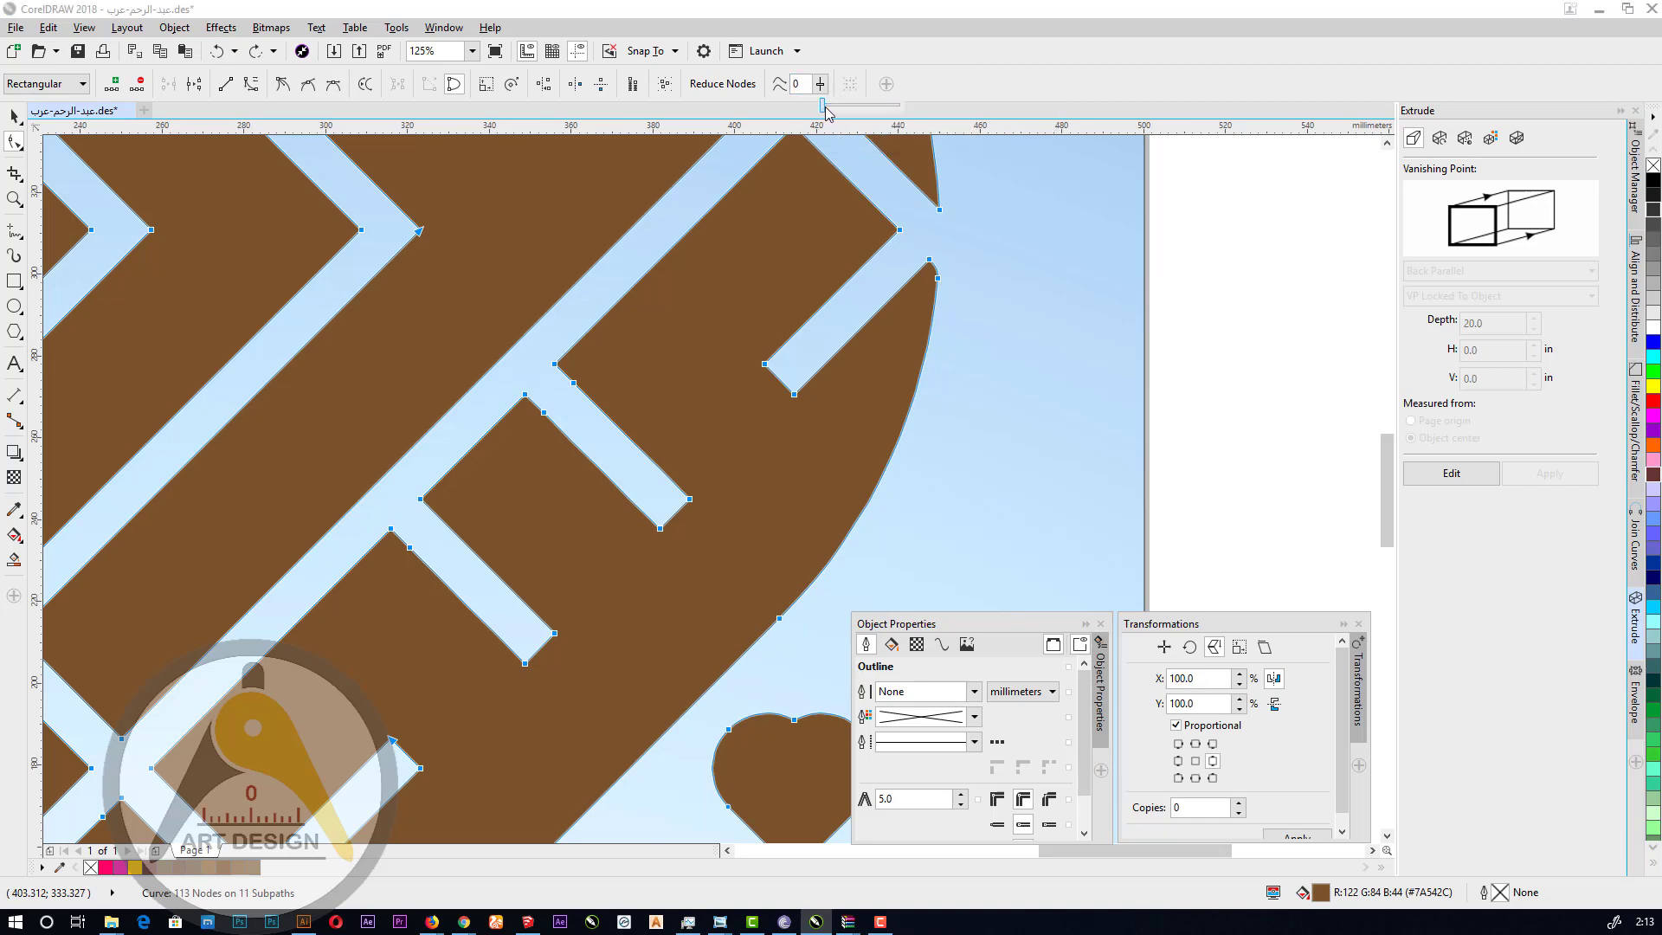
pyautogui.moveTo(822, 108)
pyautogui.mouseDown()
pyautogui.moveTo(898, 113)
pyautogui.moveTo(827, 119)
pyautogui.mouseUp()
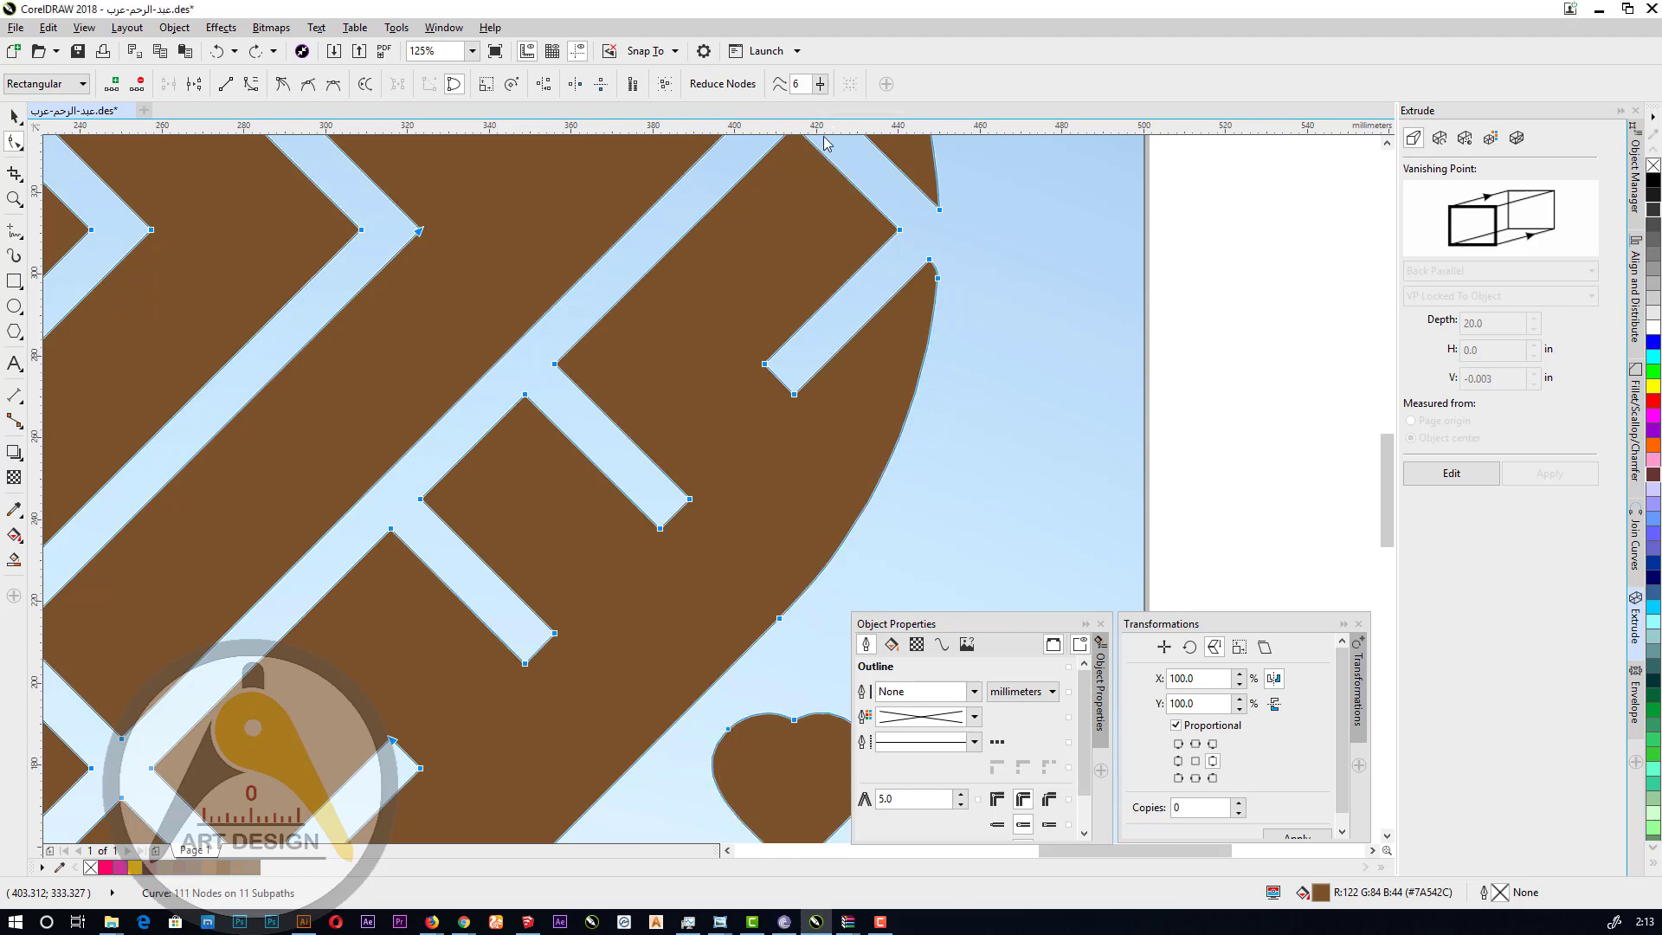
pyautogui.scroll(-1, 804, 326)
pyautogui.scroll(2, 805, 331)
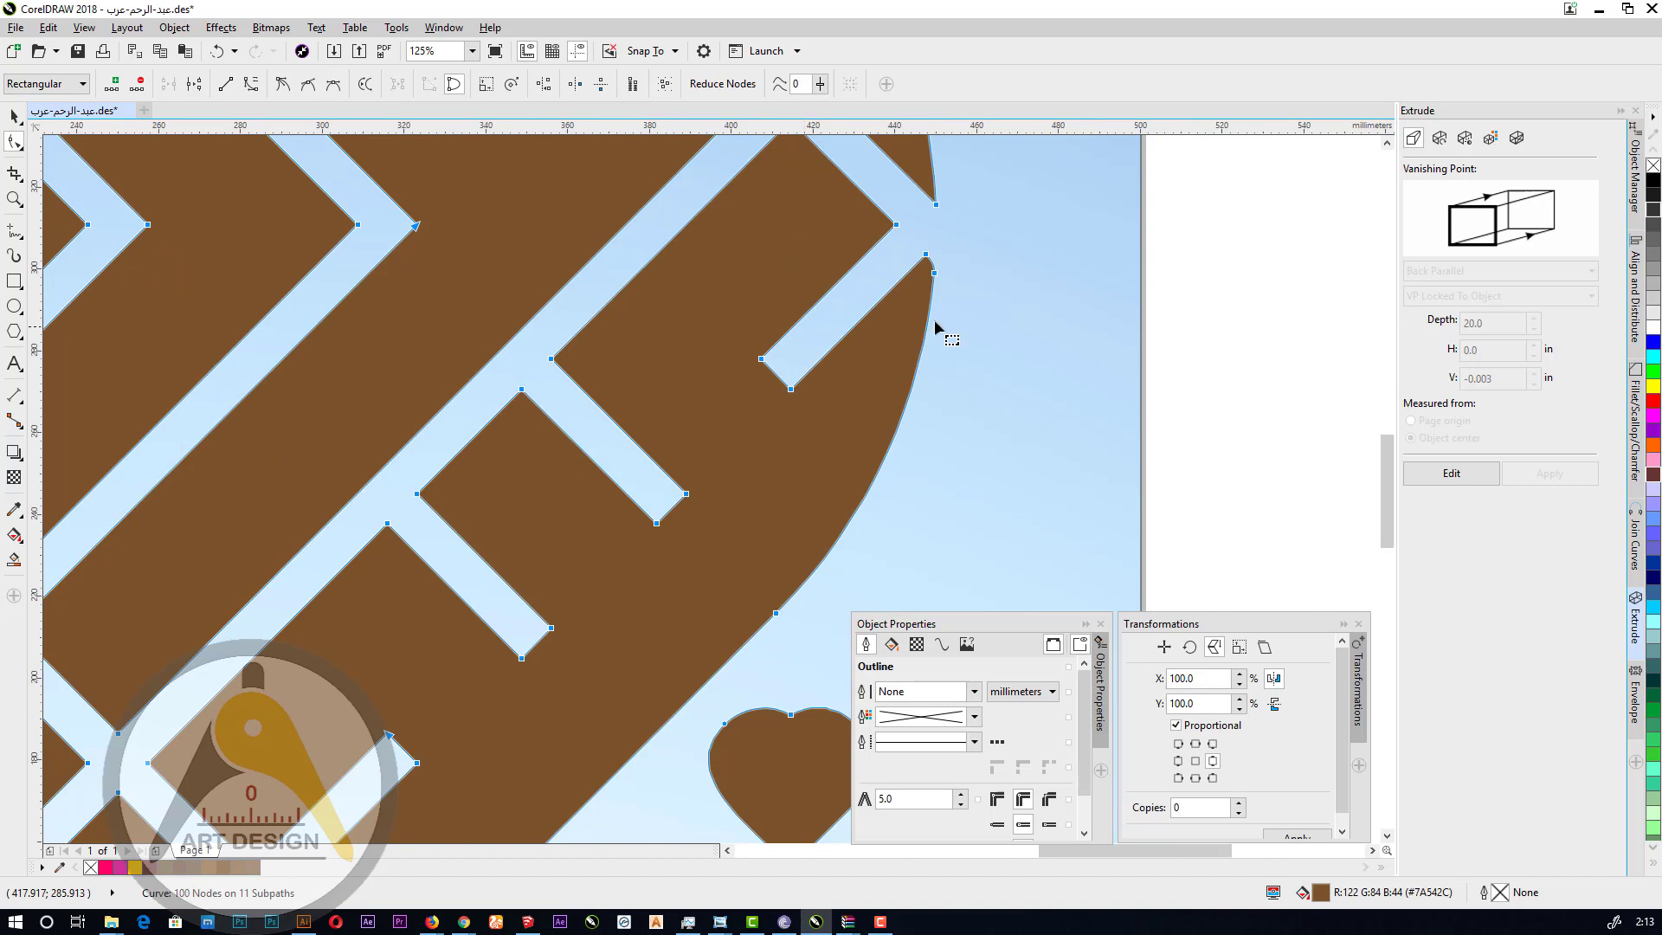
# Add two nodes along the heart's outer right edge below the rounded tip, and delete the old node just under that tip.
pyautogui.scroll(3, 940, 312)
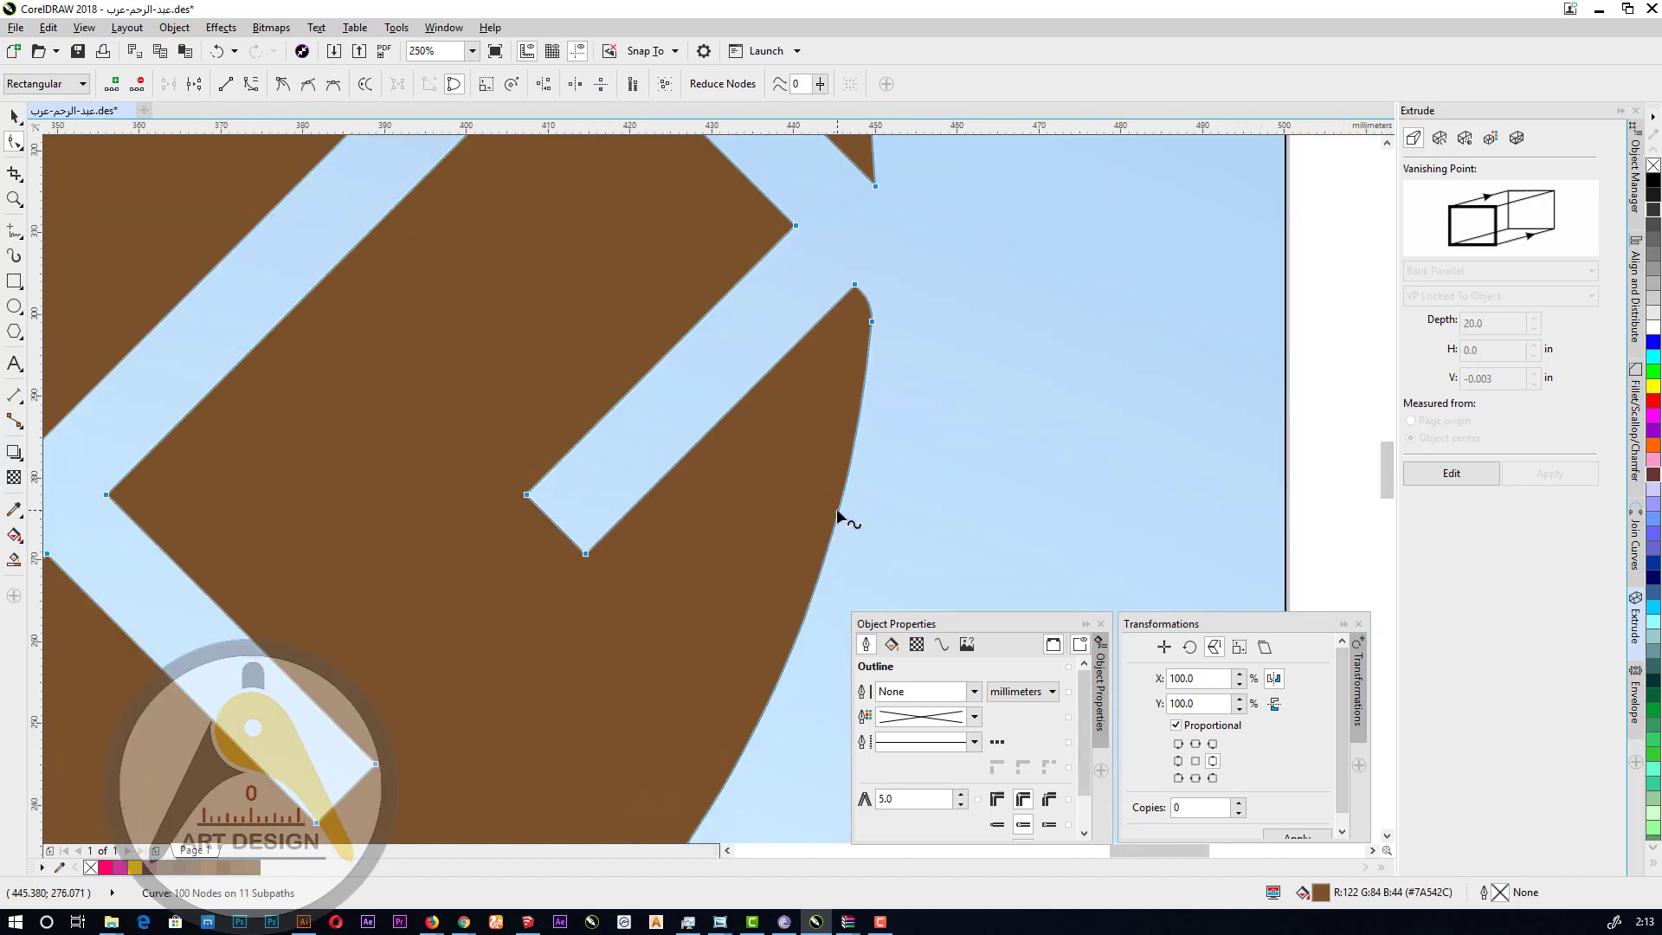
pyautogui.doubleClick(838, 515)
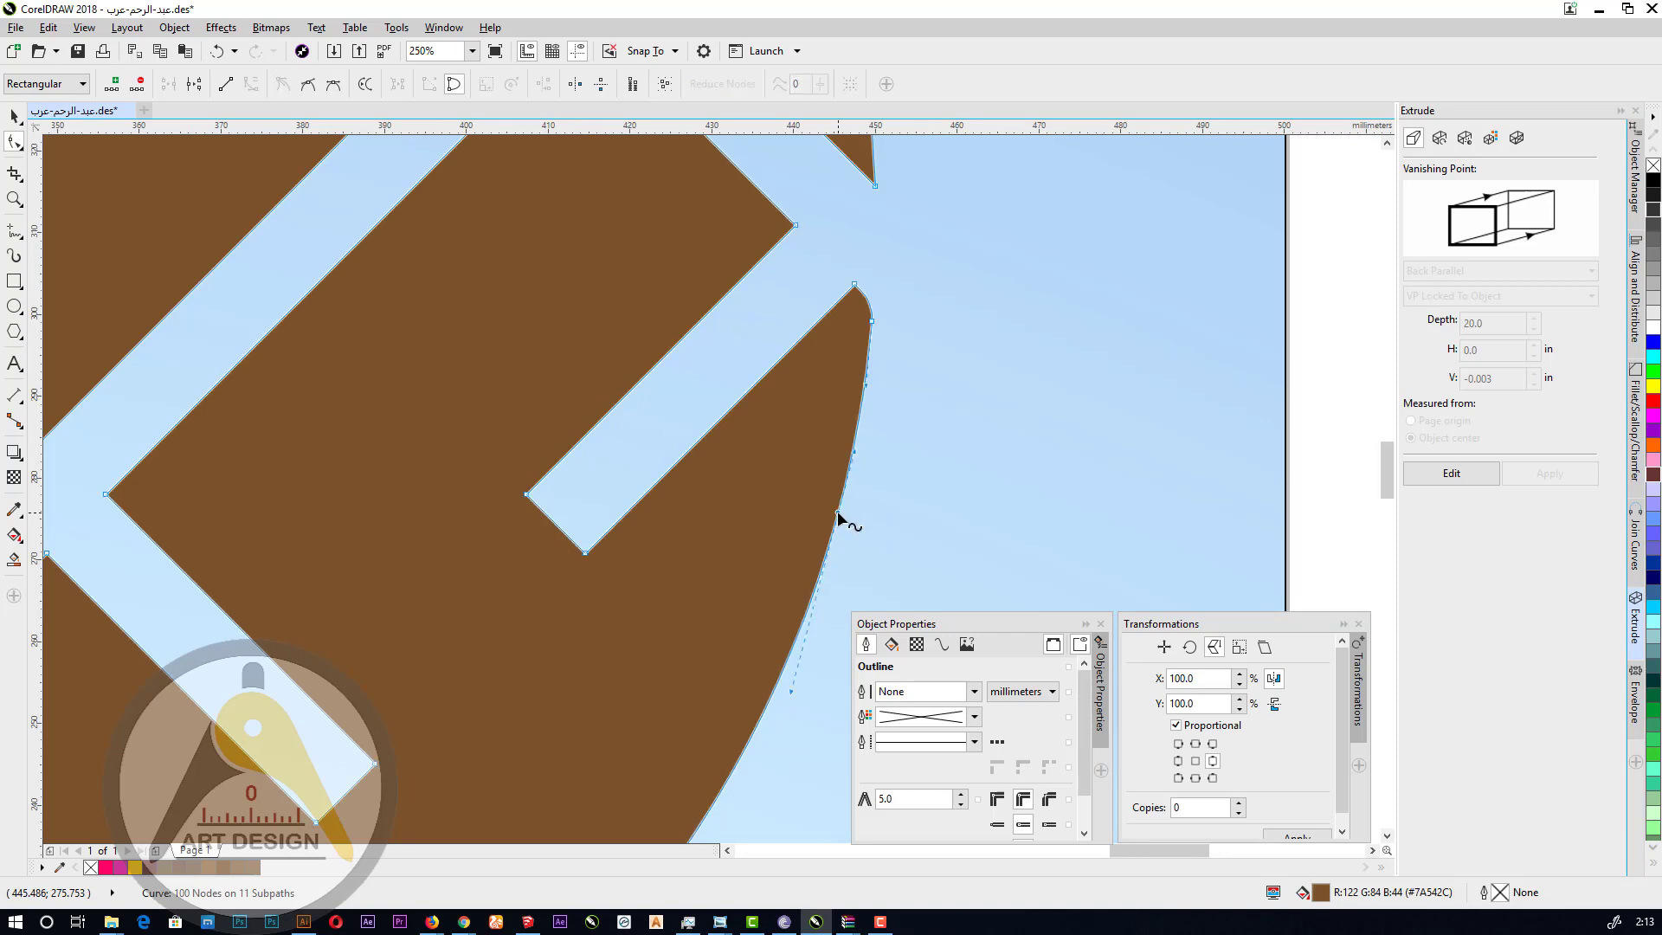
pyautogui.click(862, 399)
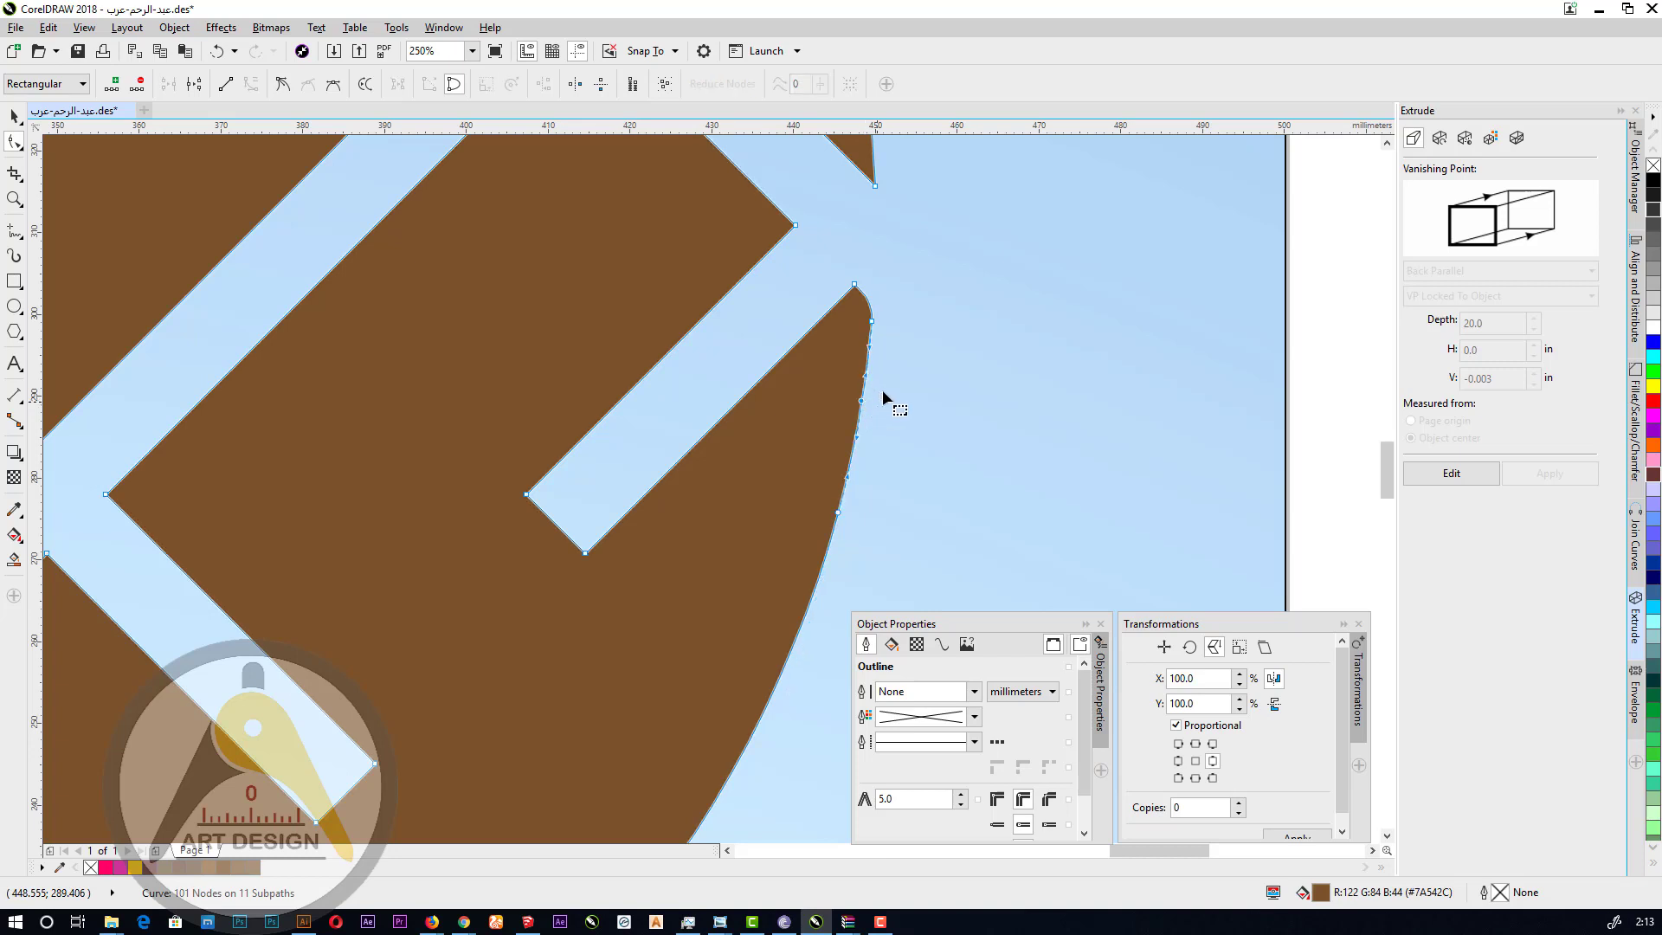
pyautogui.doubleClick(873, 322)
pyautogui.scroll(2, 874, 367)
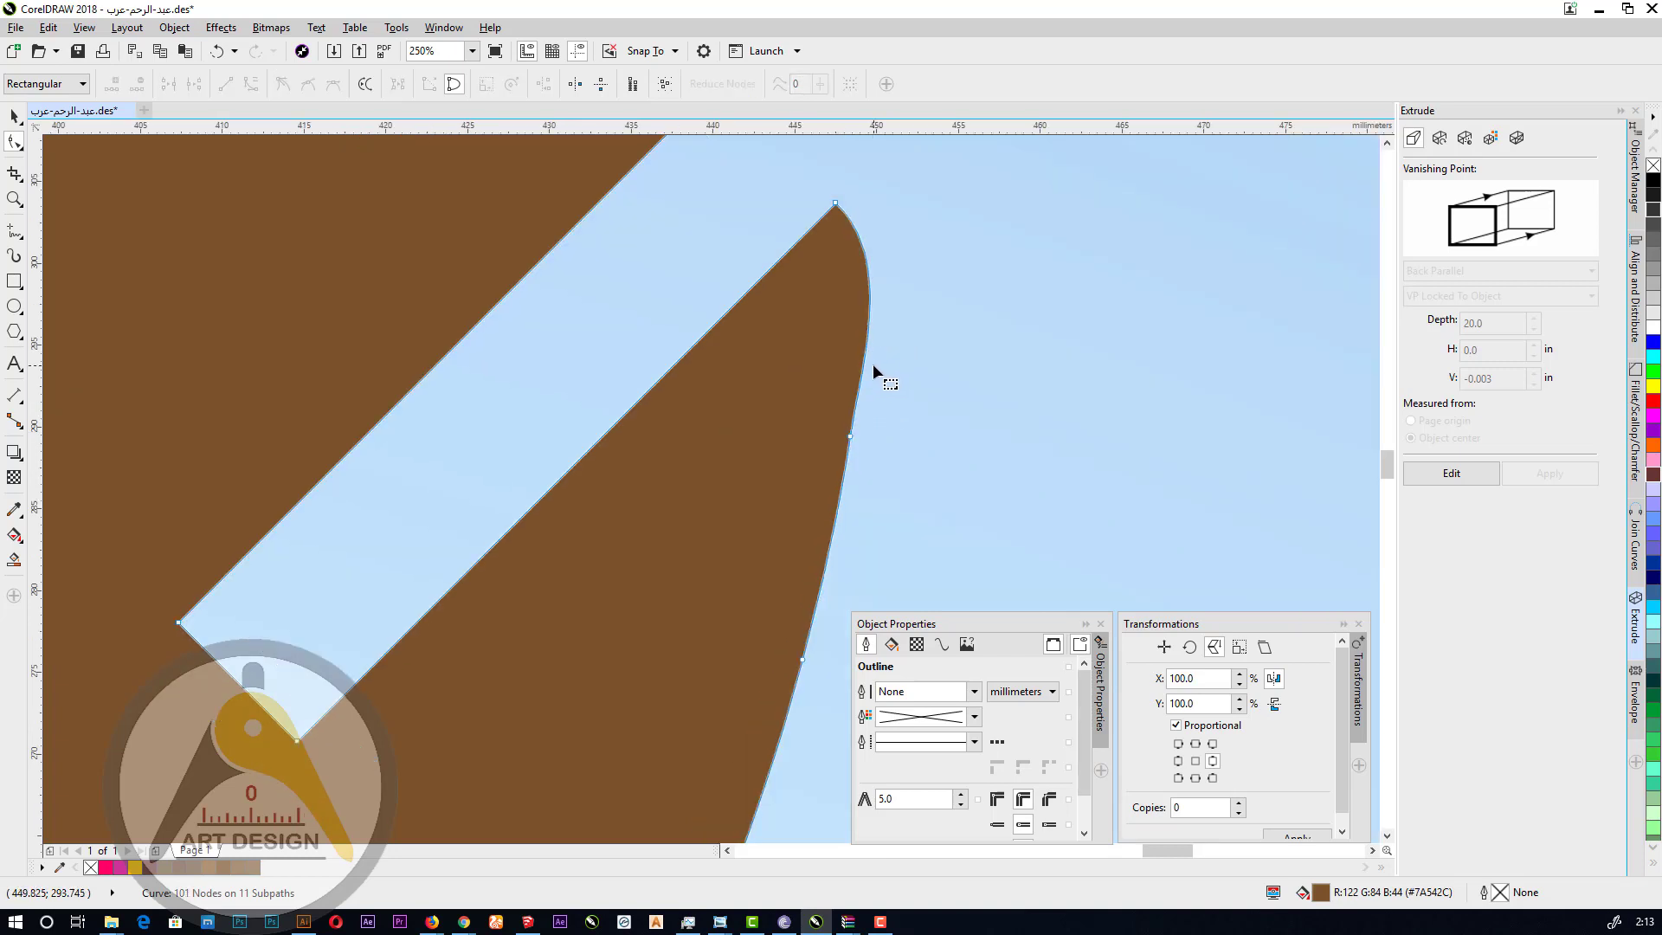
# Adjust the curve handle at the right-edge tip so the tip flows evenly into the heart's outer edge.
pyautogui.click(853, 440)
pyautogui.moveTo(893, 258); pyautogui.dragTo(880, 250)
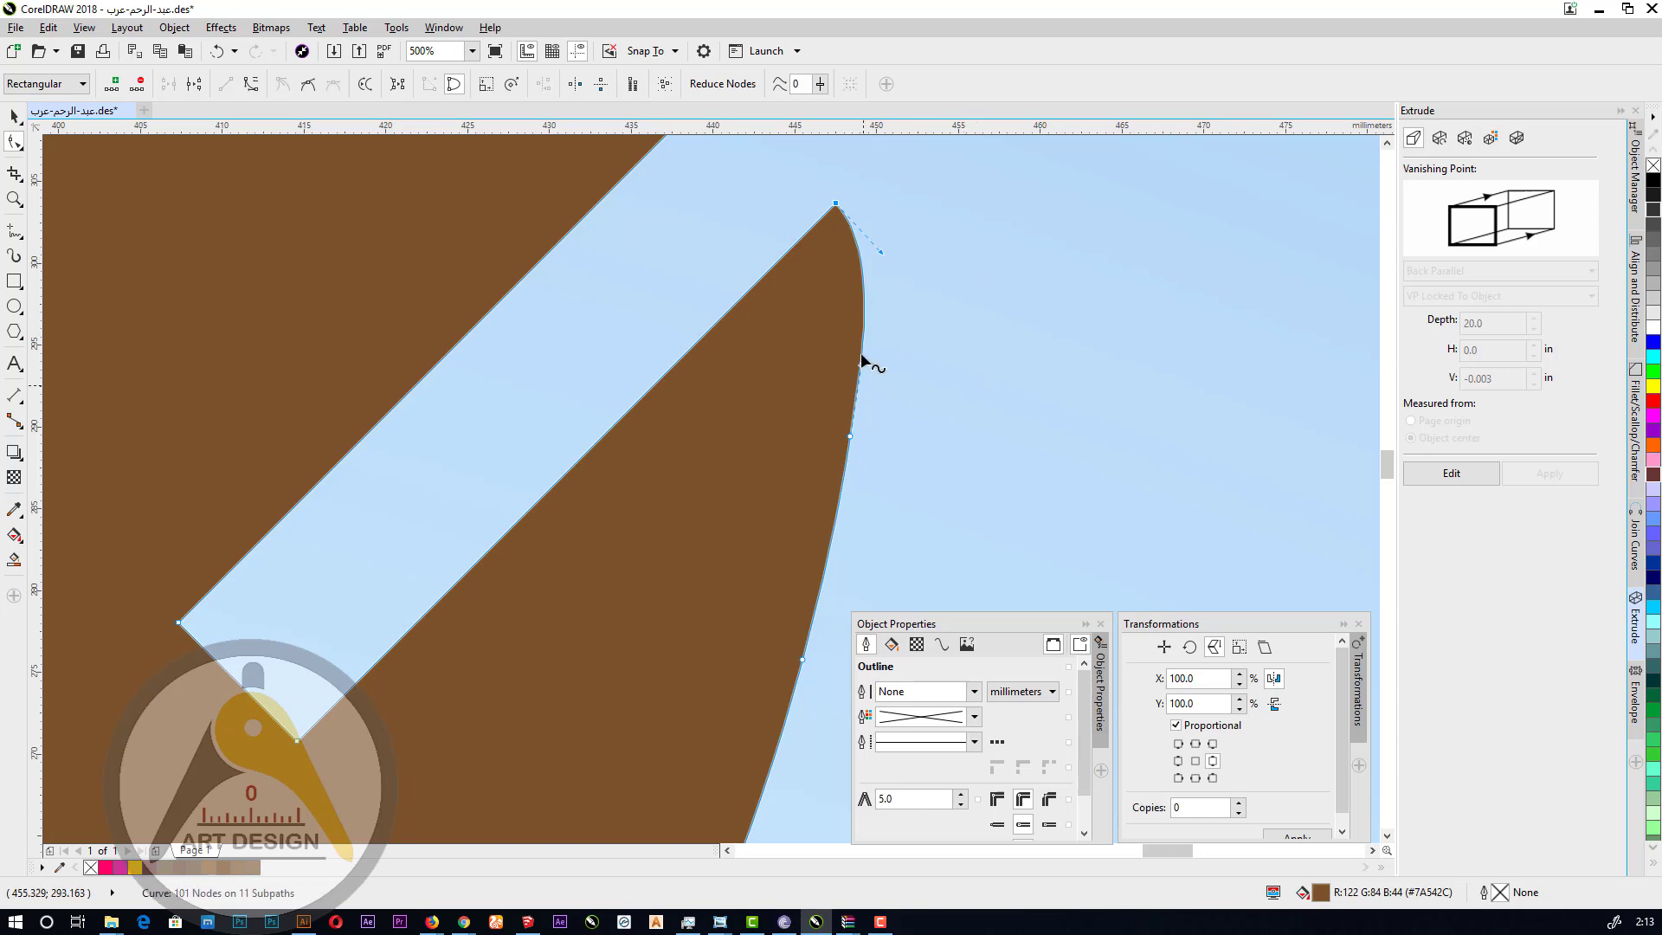
pyautogui.click(918, 360)
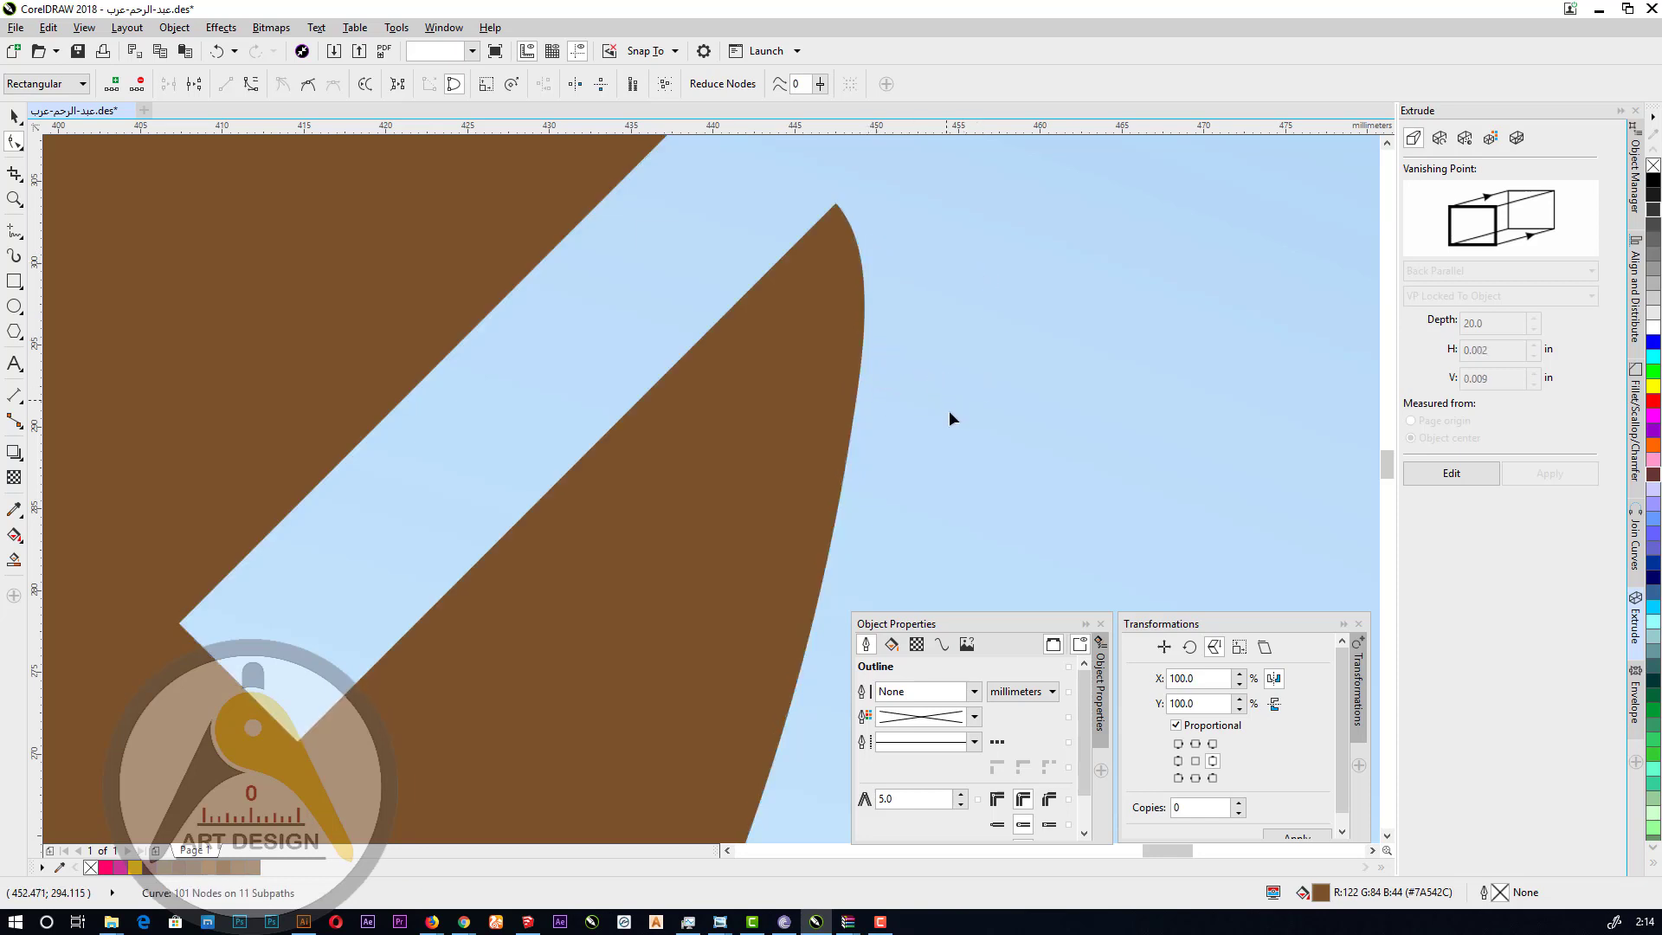
# Add one node on each straight side below the rounded peak at the heart's upper centre.
pyautogui.scroll(-4, 949, 412)
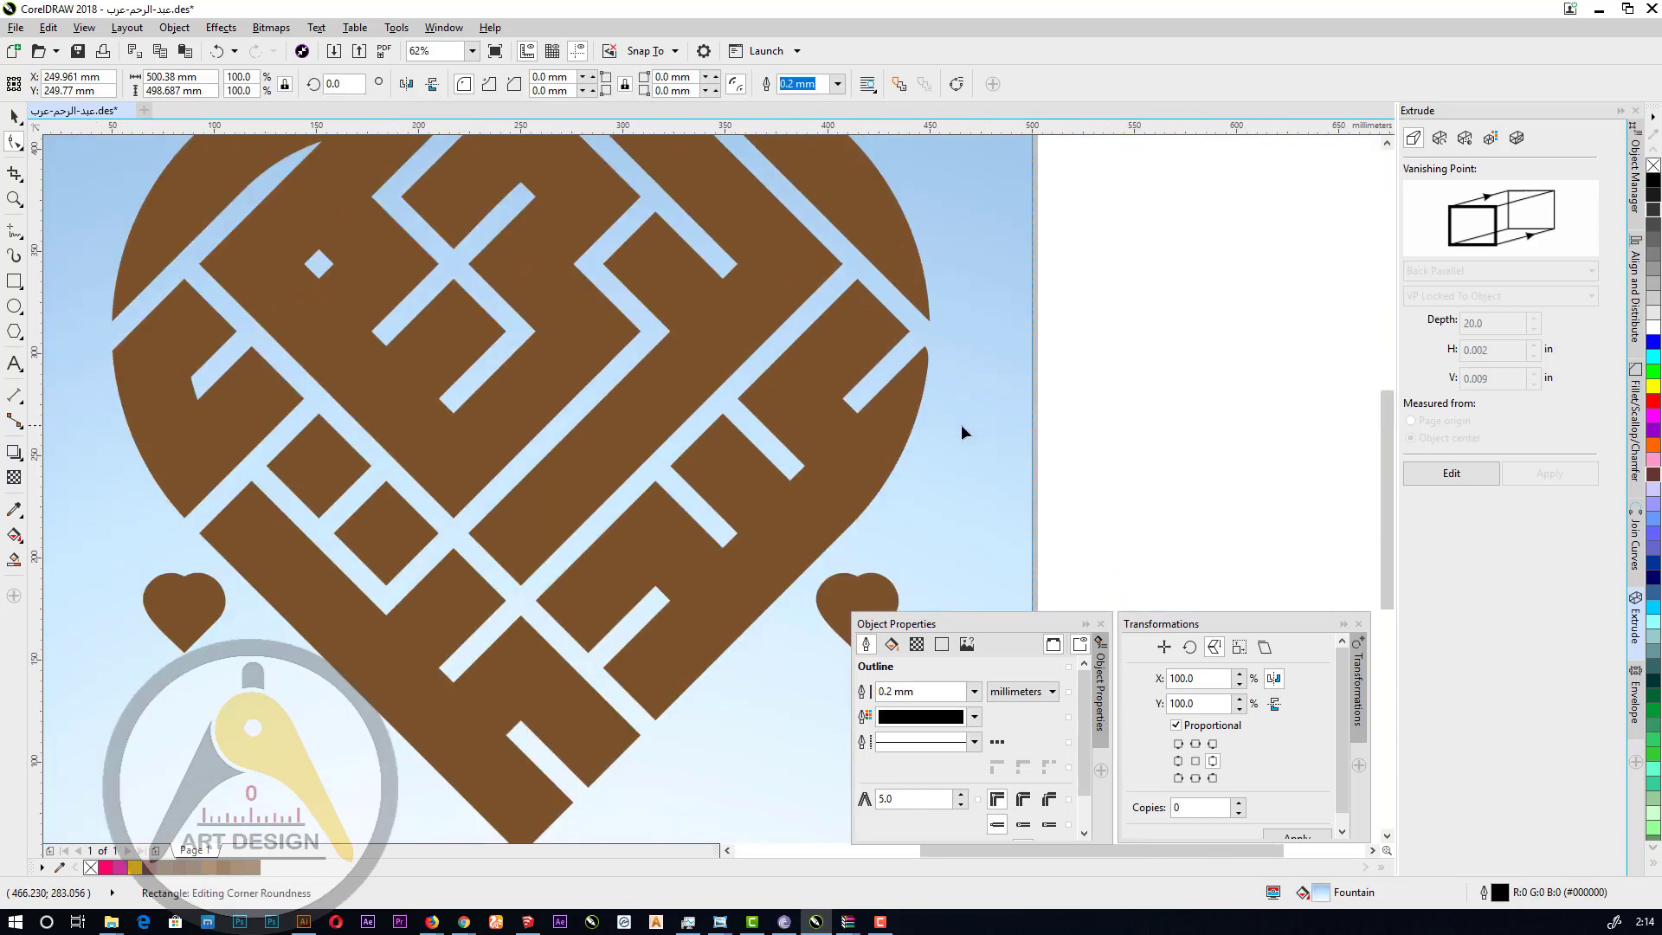
pyautogui.scroll(-2, 952, 438)
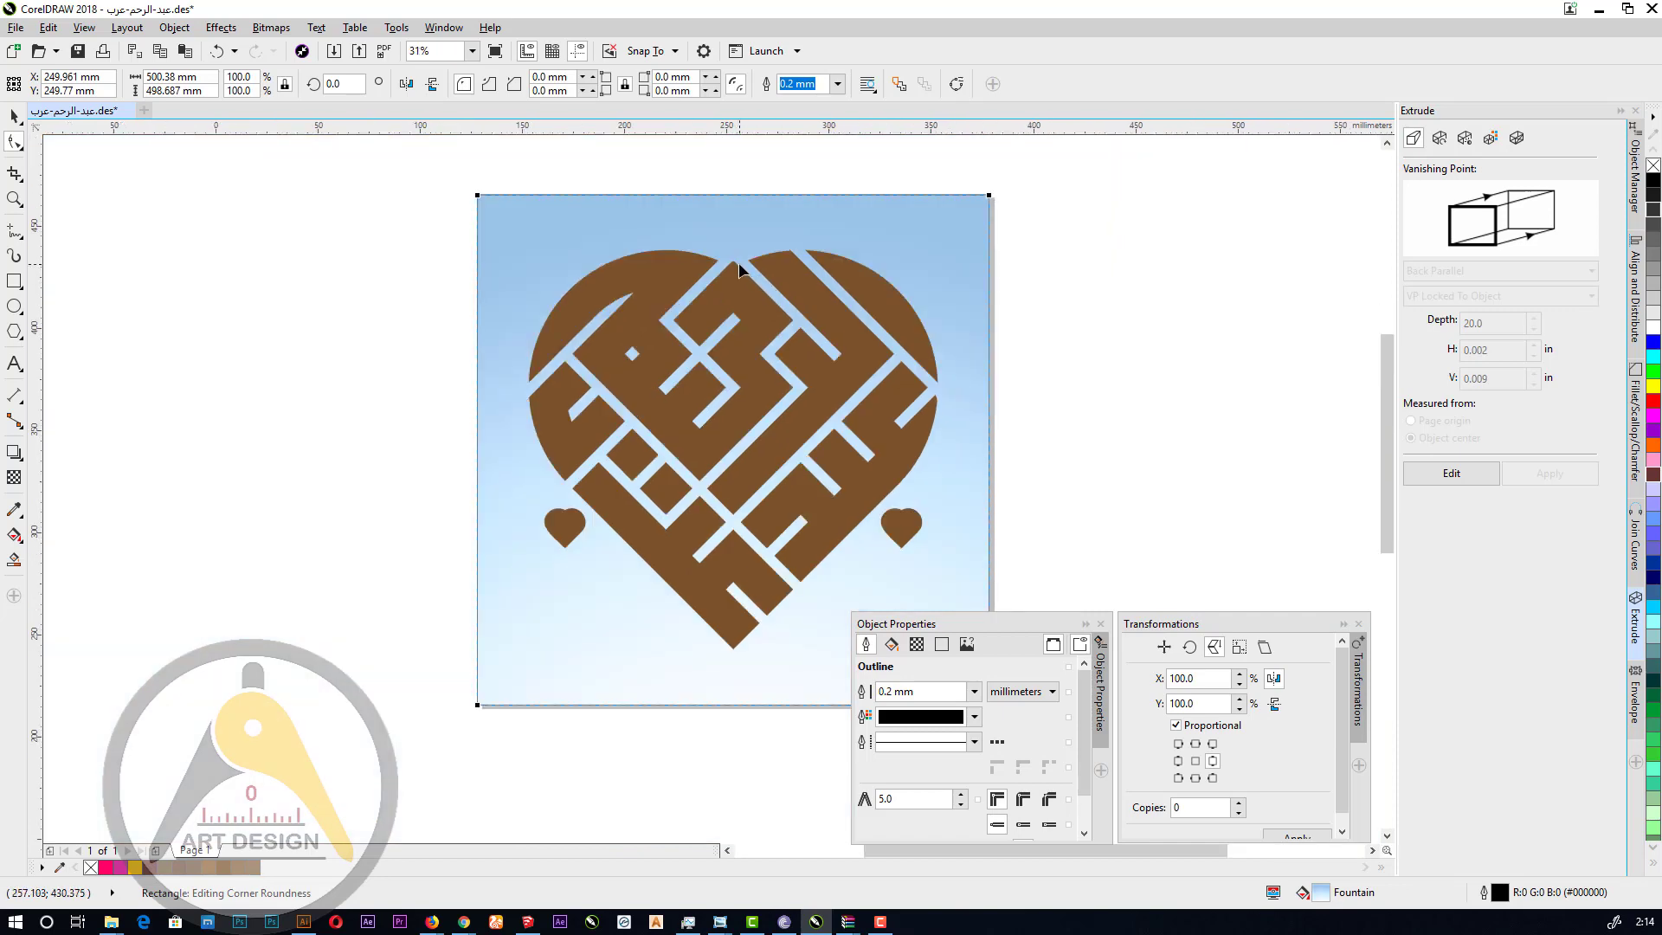
pyautogui.scroll(10, 739, 263)
pyautogui.scroll(-2, 457, 317)
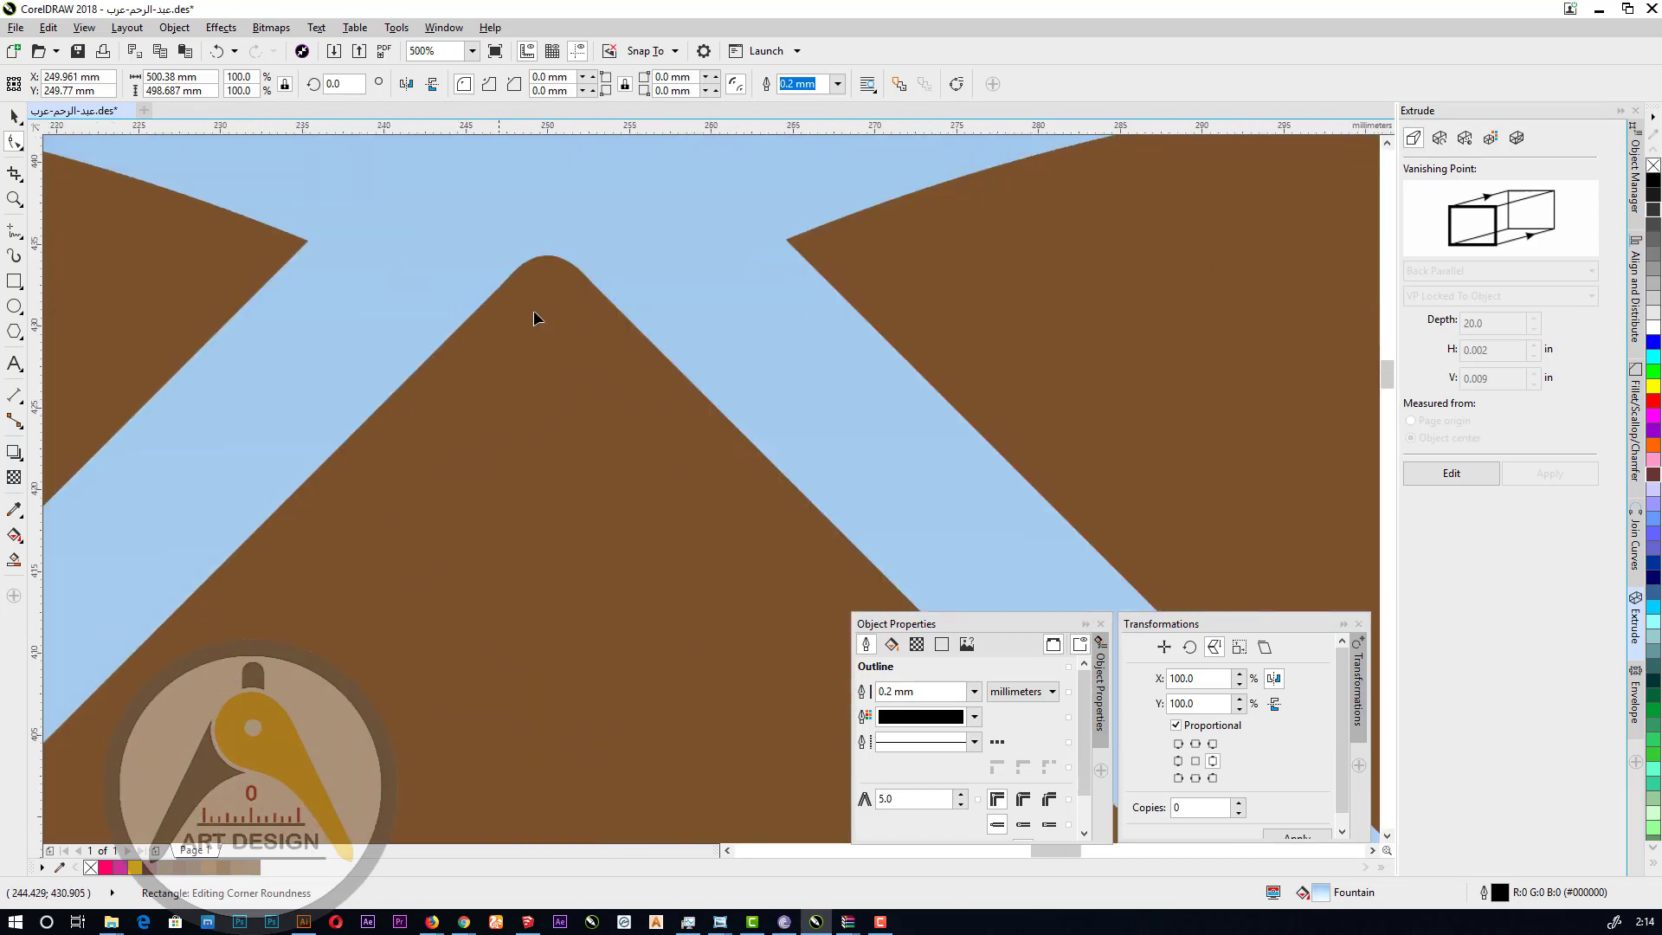
pyautogui.click(612, 309)
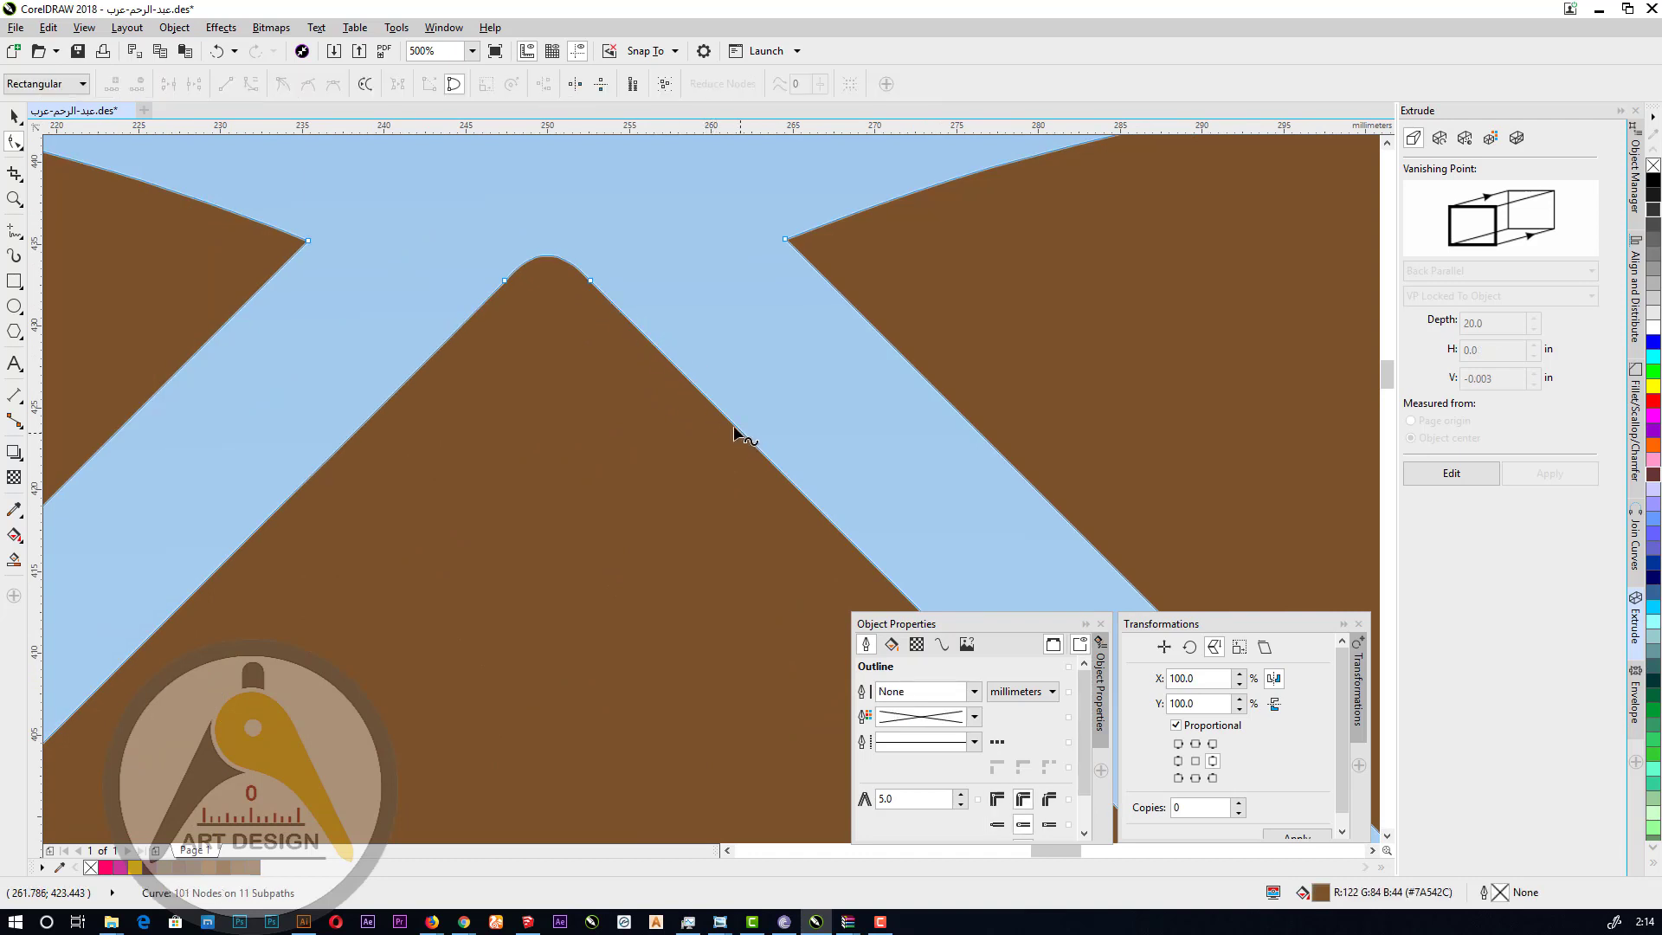
pyautogui.doubleClick(699, 393)
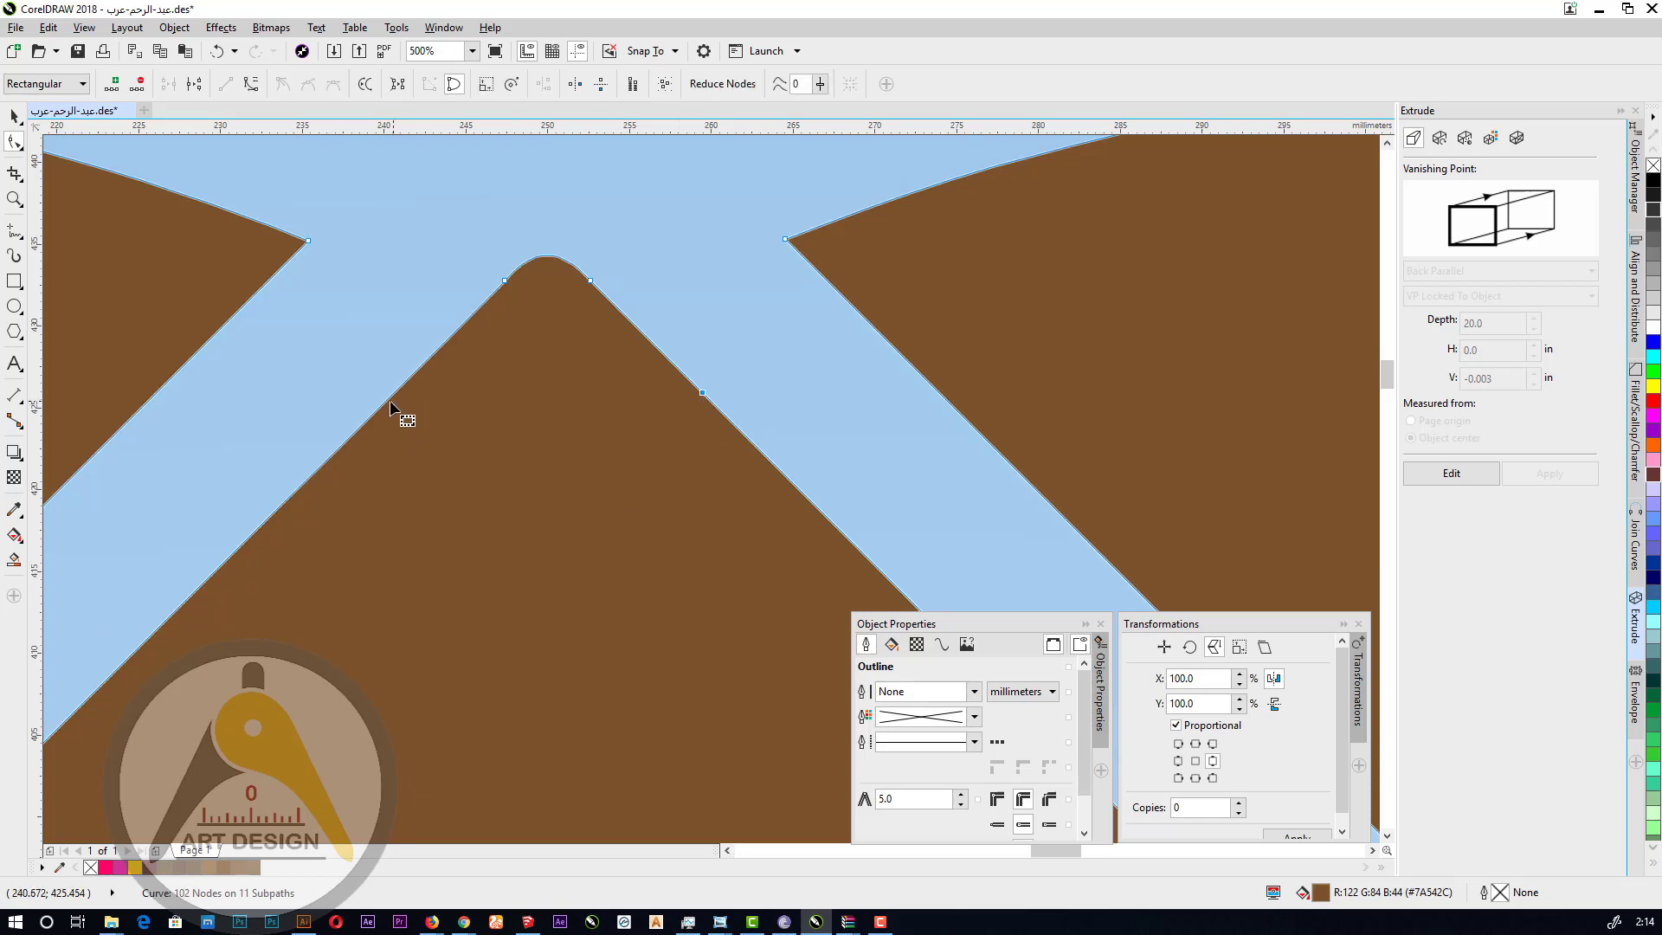
pyautogui.click(389, 399)
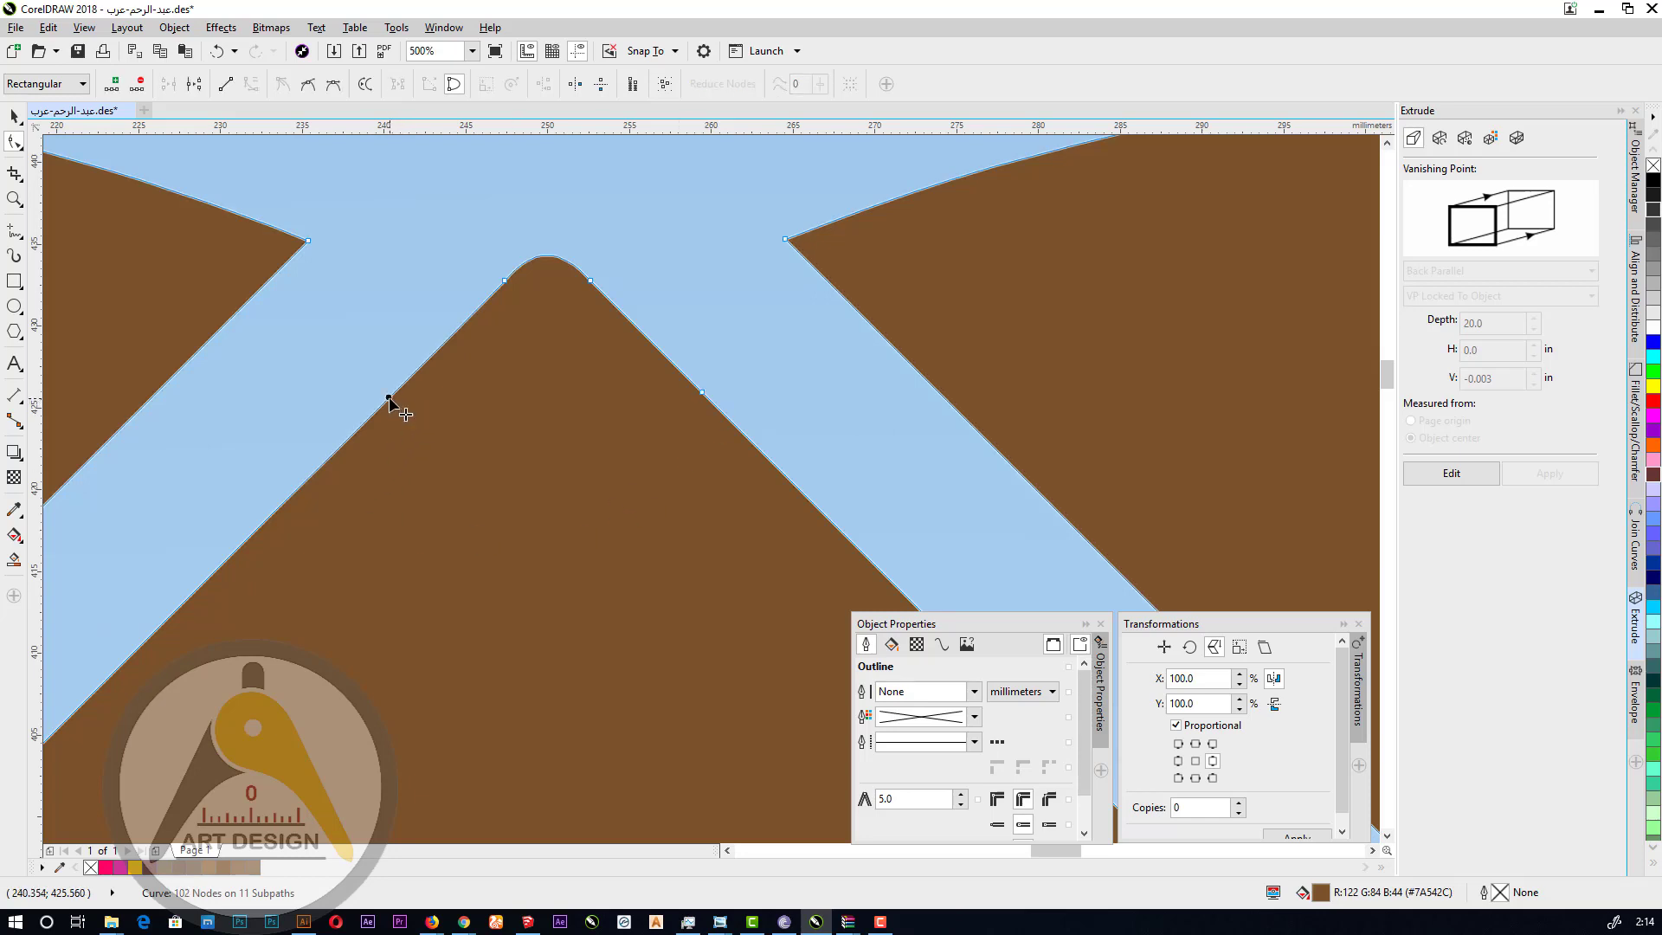
pyautogui.doubleClick(388, 398)
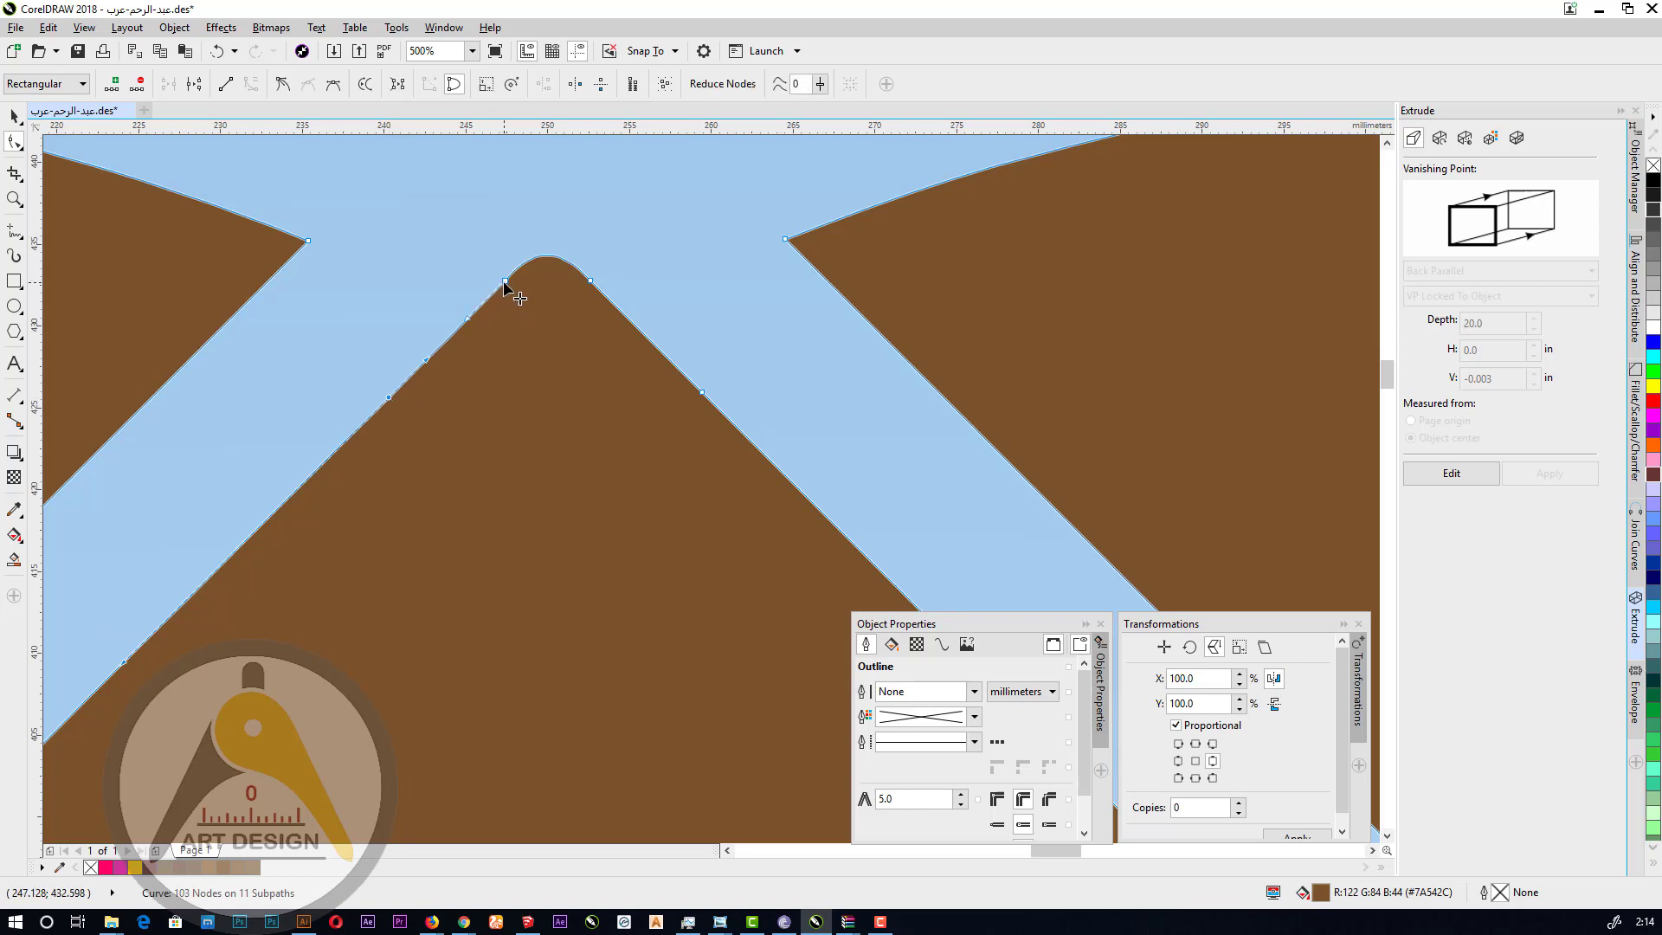
# Delete the two nodes beside the central peak's rounded top, and adjust the remaining curve handles to form one symmetrical, smooth arch.
pyautogui.doubleClick(505, 281)
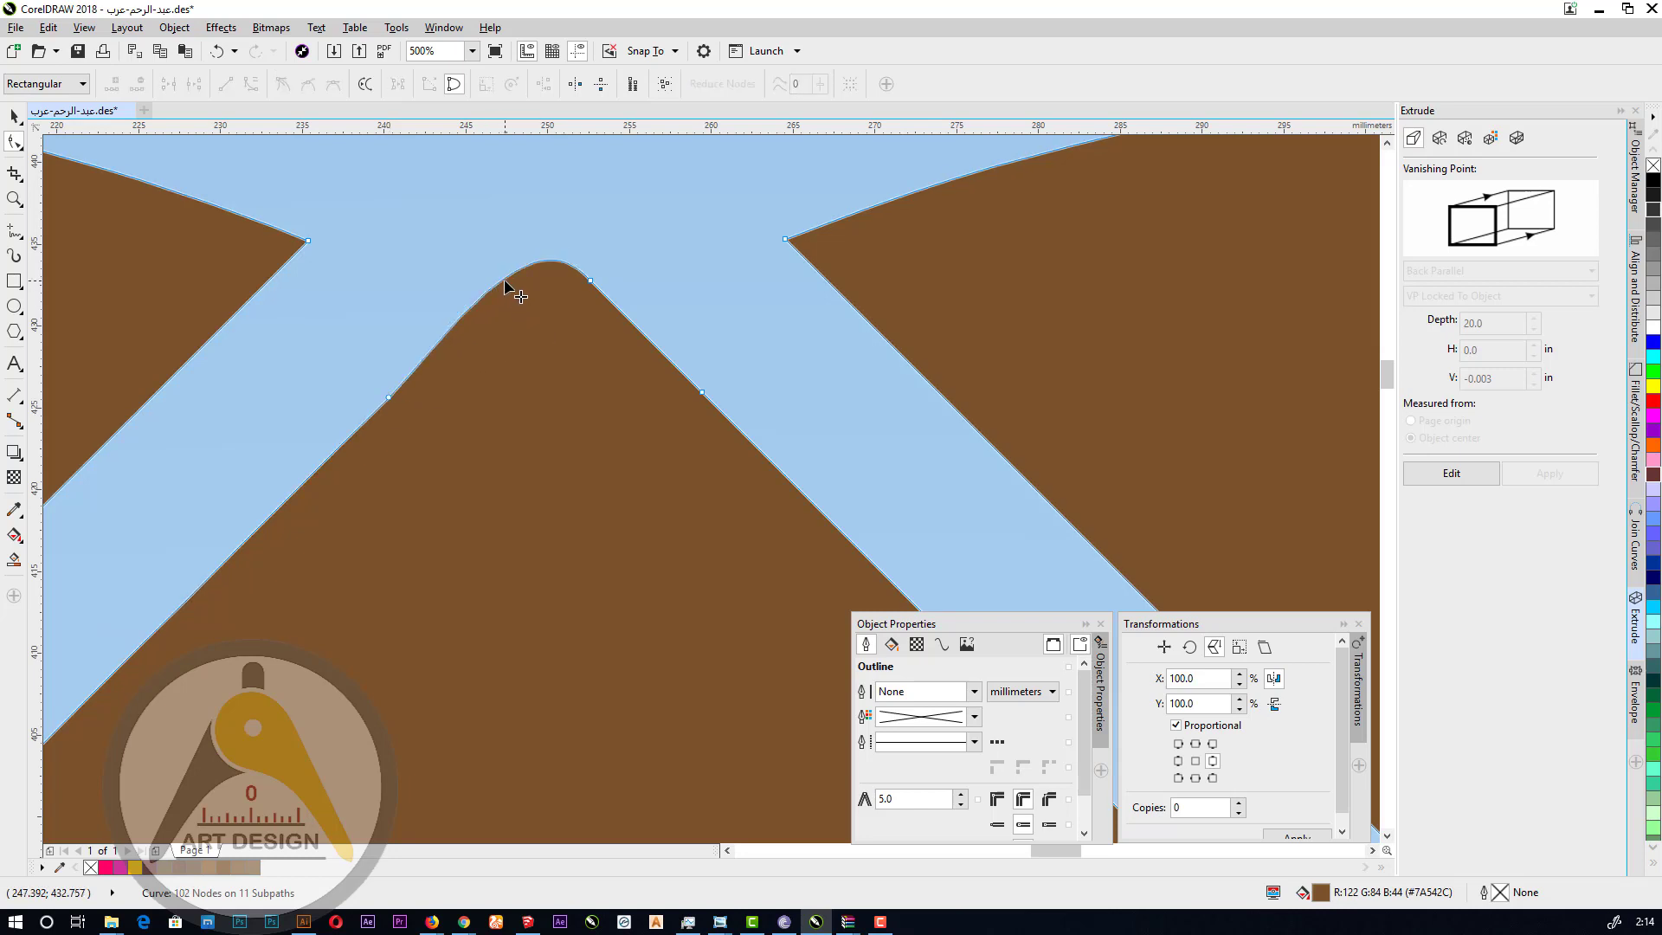
pyautogui.click(589, 280)
pyautogui.click(702, 392)
pyautogui.moveTo(523, 213); pyautogui.dragTo(548, 244)
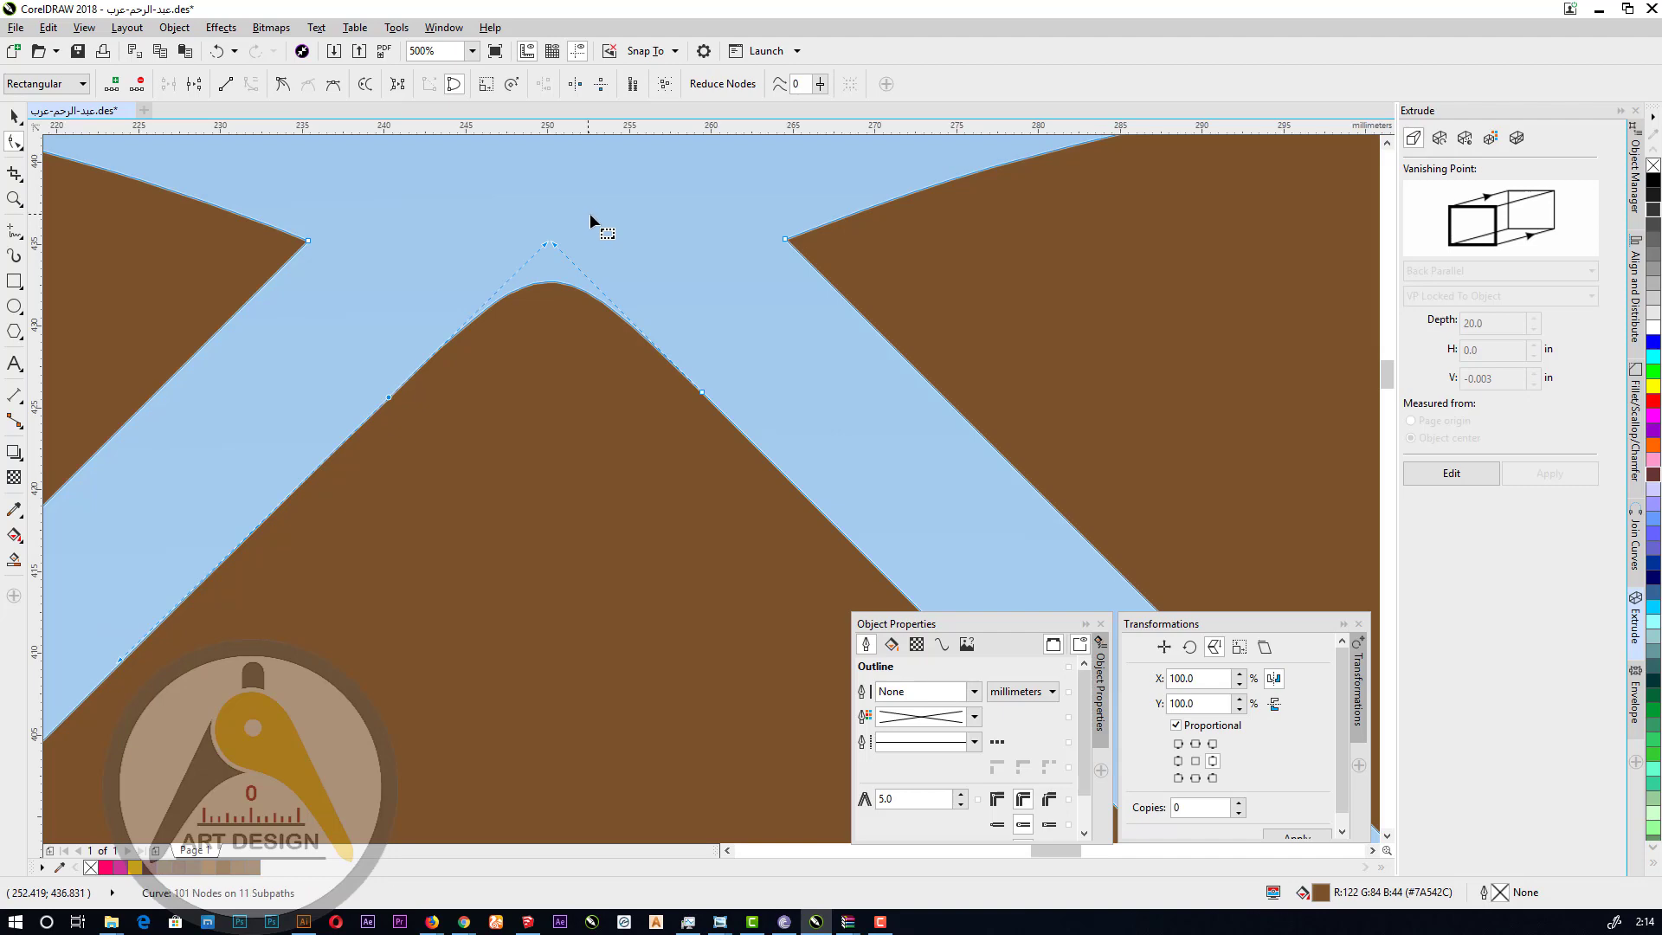
pyautogui.scroll(-6, 564, 250)
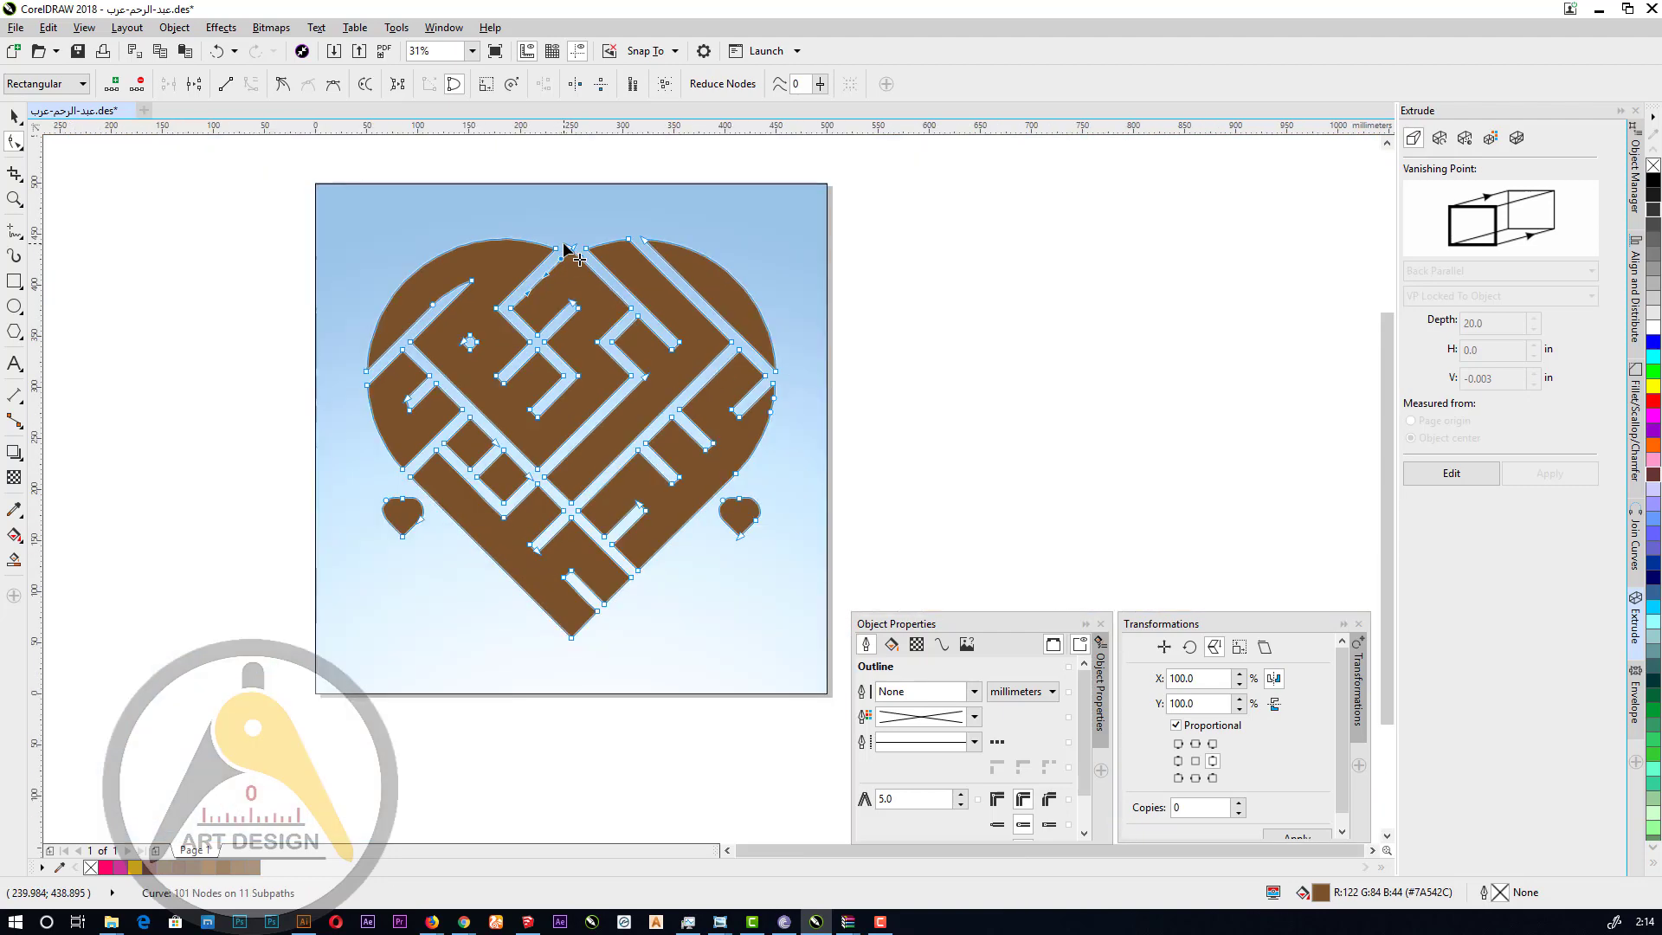
pyautogui.scroll(1, 564, 245)
pyautogui.click(15, 118)
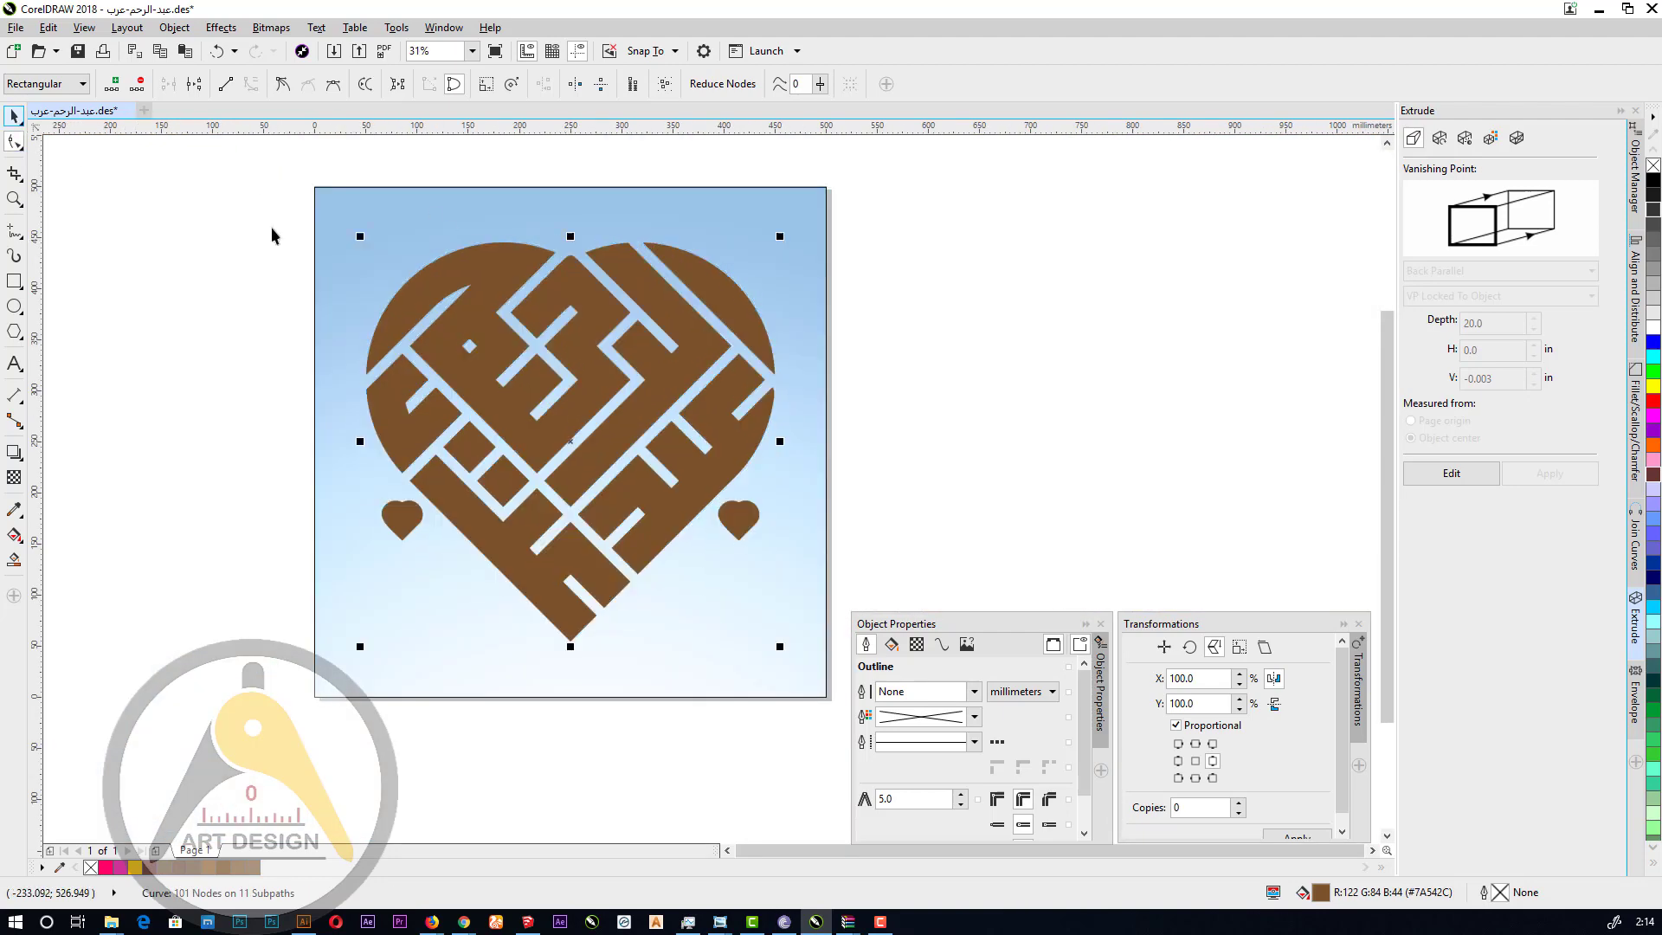
# Select the heart-shaped calligraphy curve and set its extrusion's bevel depth to 5 mm.
pyautogui.click(884, 400)
pyautogui.scroll(1, 732, 336)
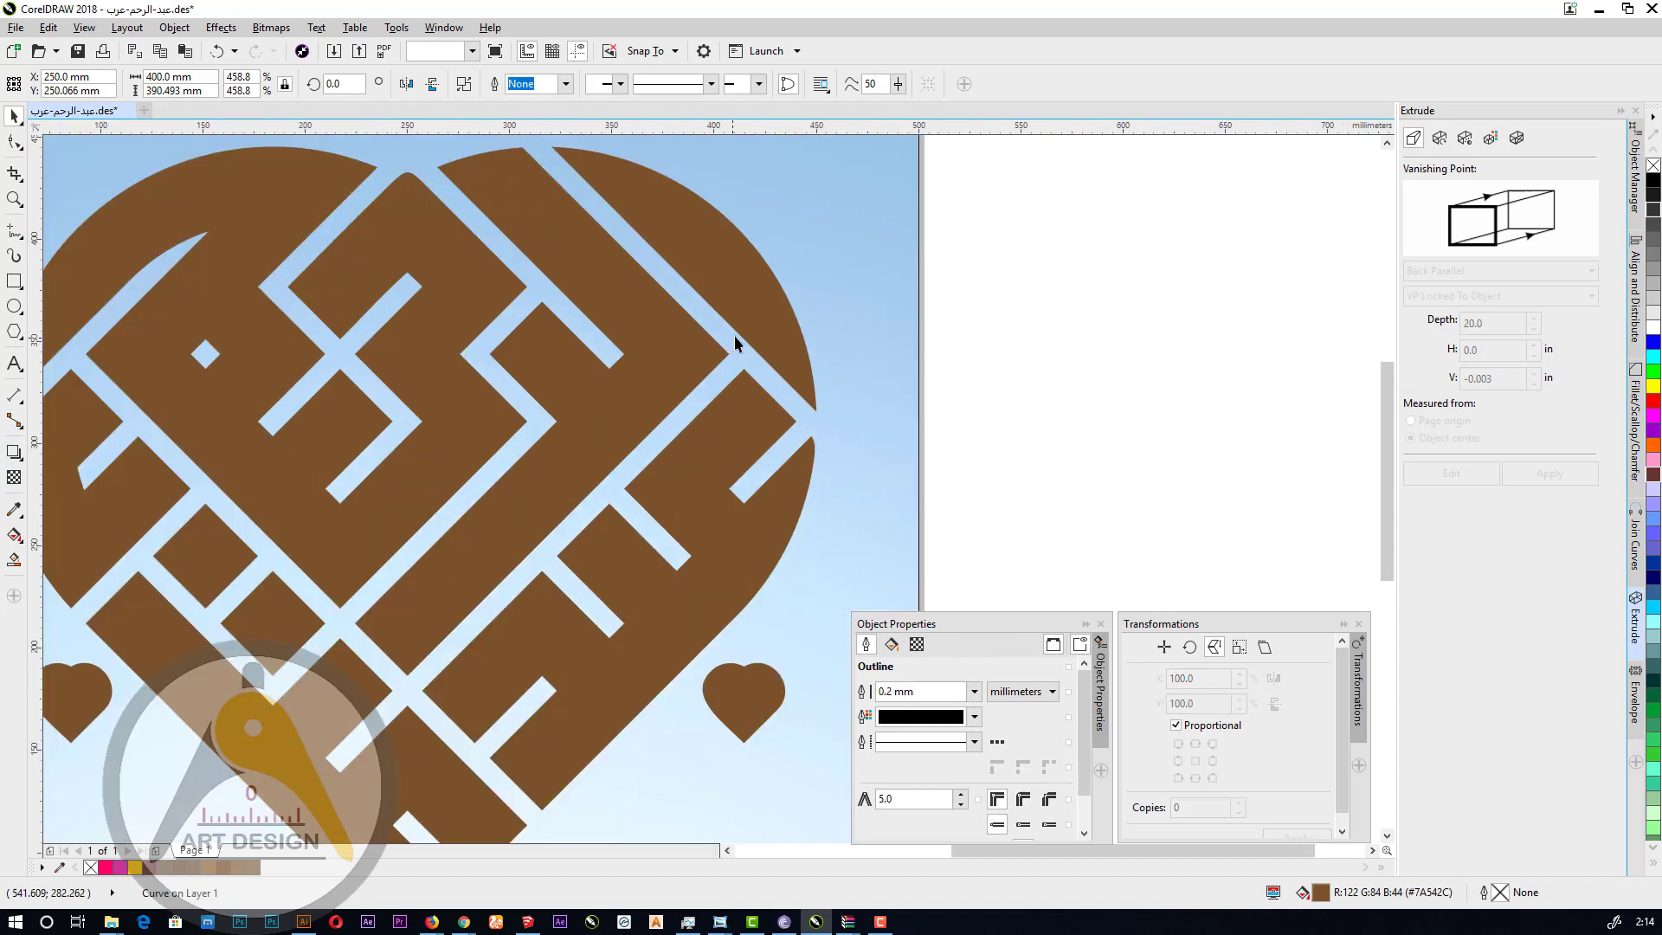
pyautogui.scroll(-1, 734, 336)
pyautogui.click(743, 320)
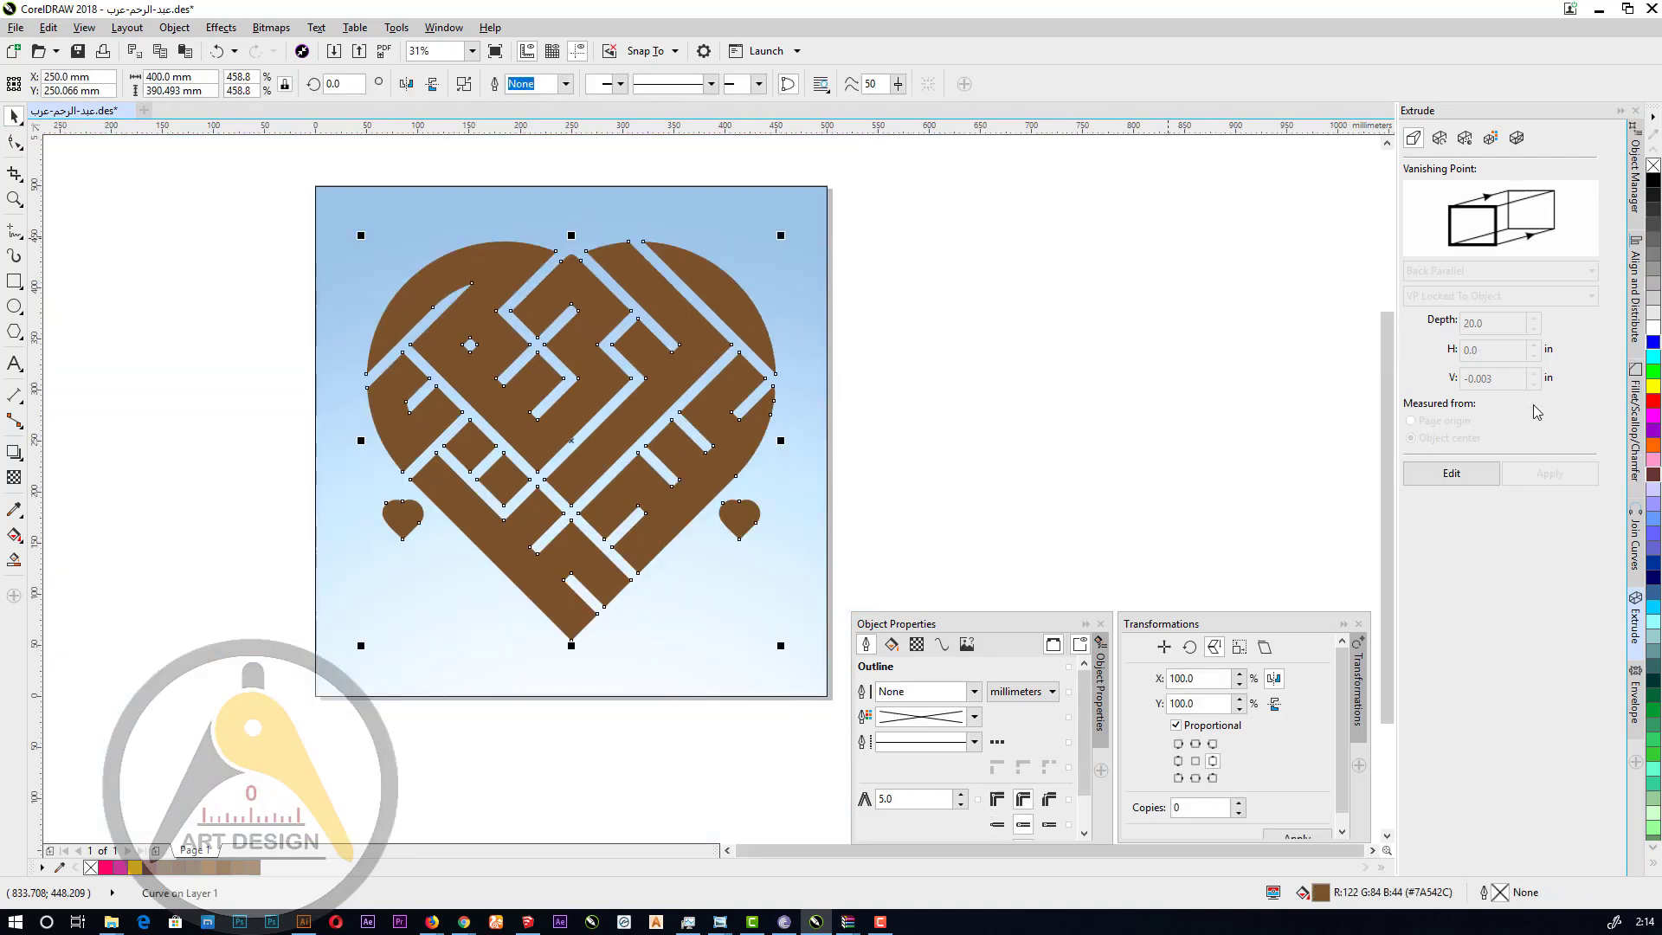
pyautogui.click(1452, 473)
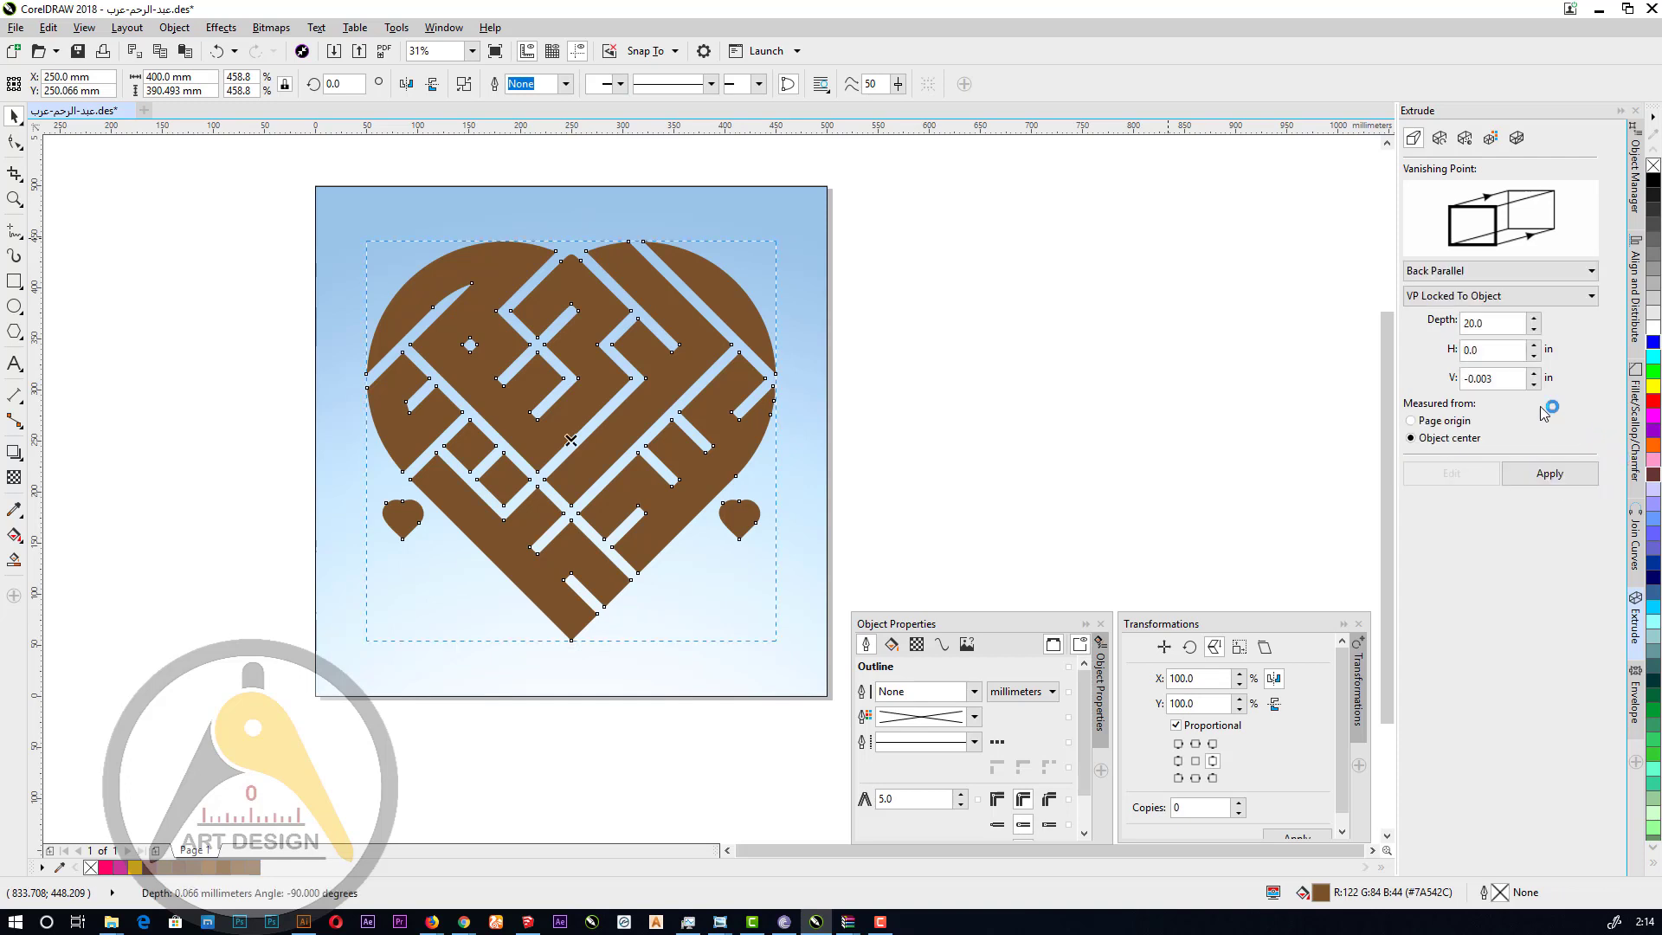
pyautogui.click(1516, 138)
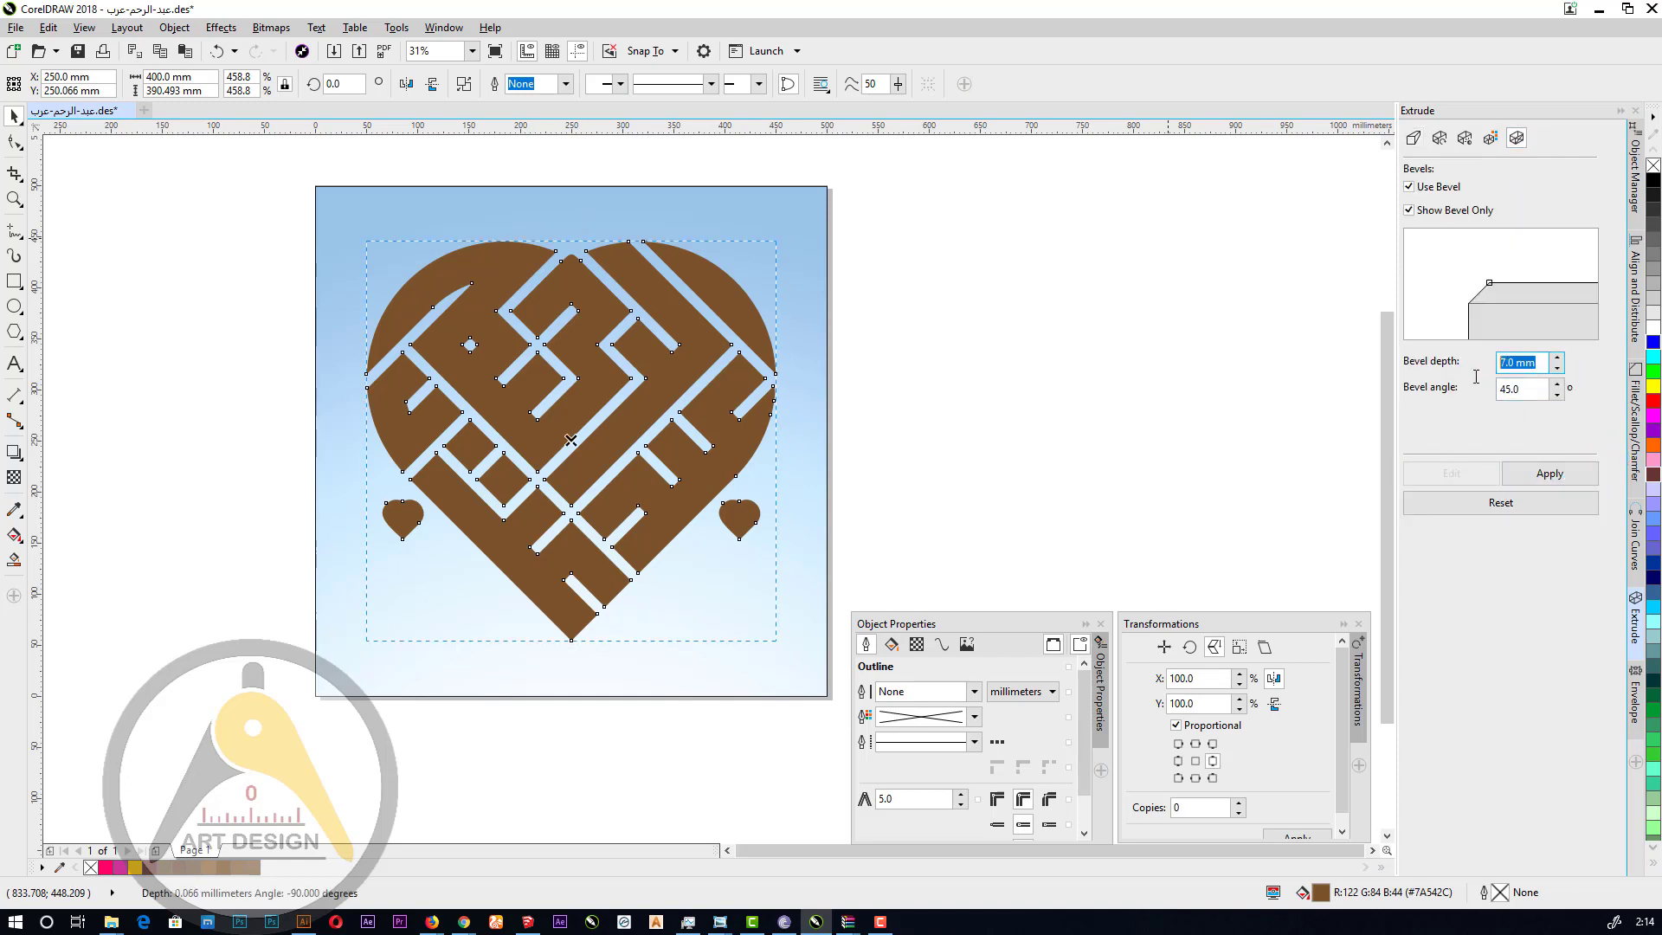
pyautogui.write('5')
# Set the extrusion's vertical vanishing-point offset to 0 and its depth to 10, and apply the bevelled extrusion.
pyautogui.click(1413, 137)
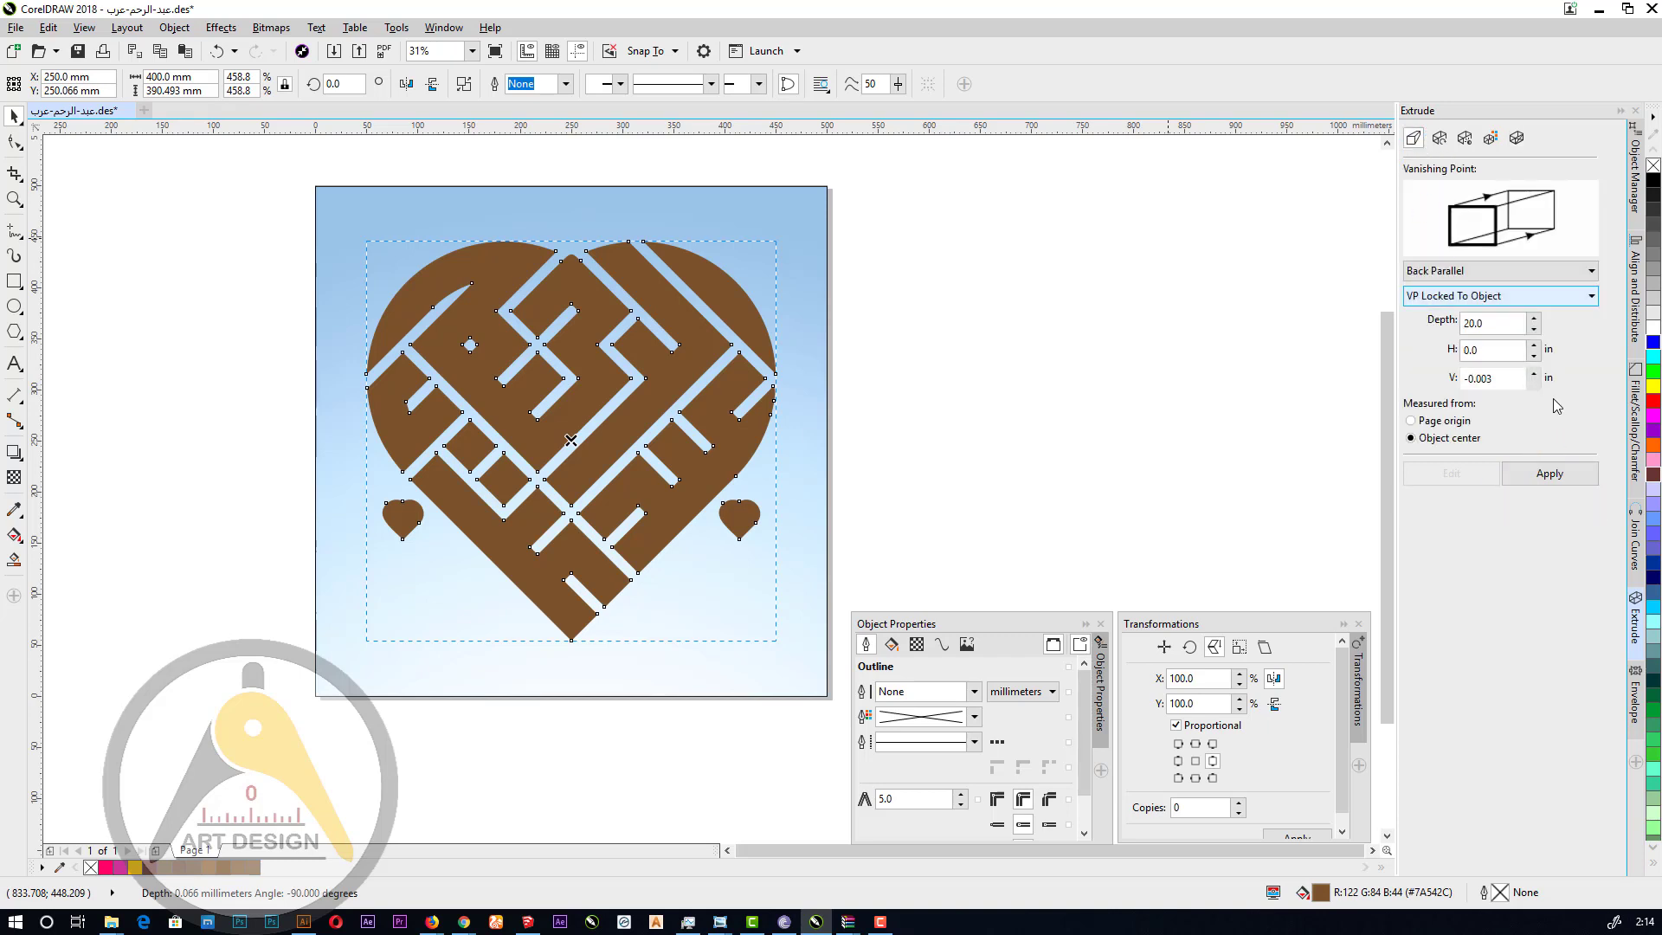
pyautogui.moveTo(1491, 378); pyautogui.dragTo(1395, 386)
pyautogui.write('0')
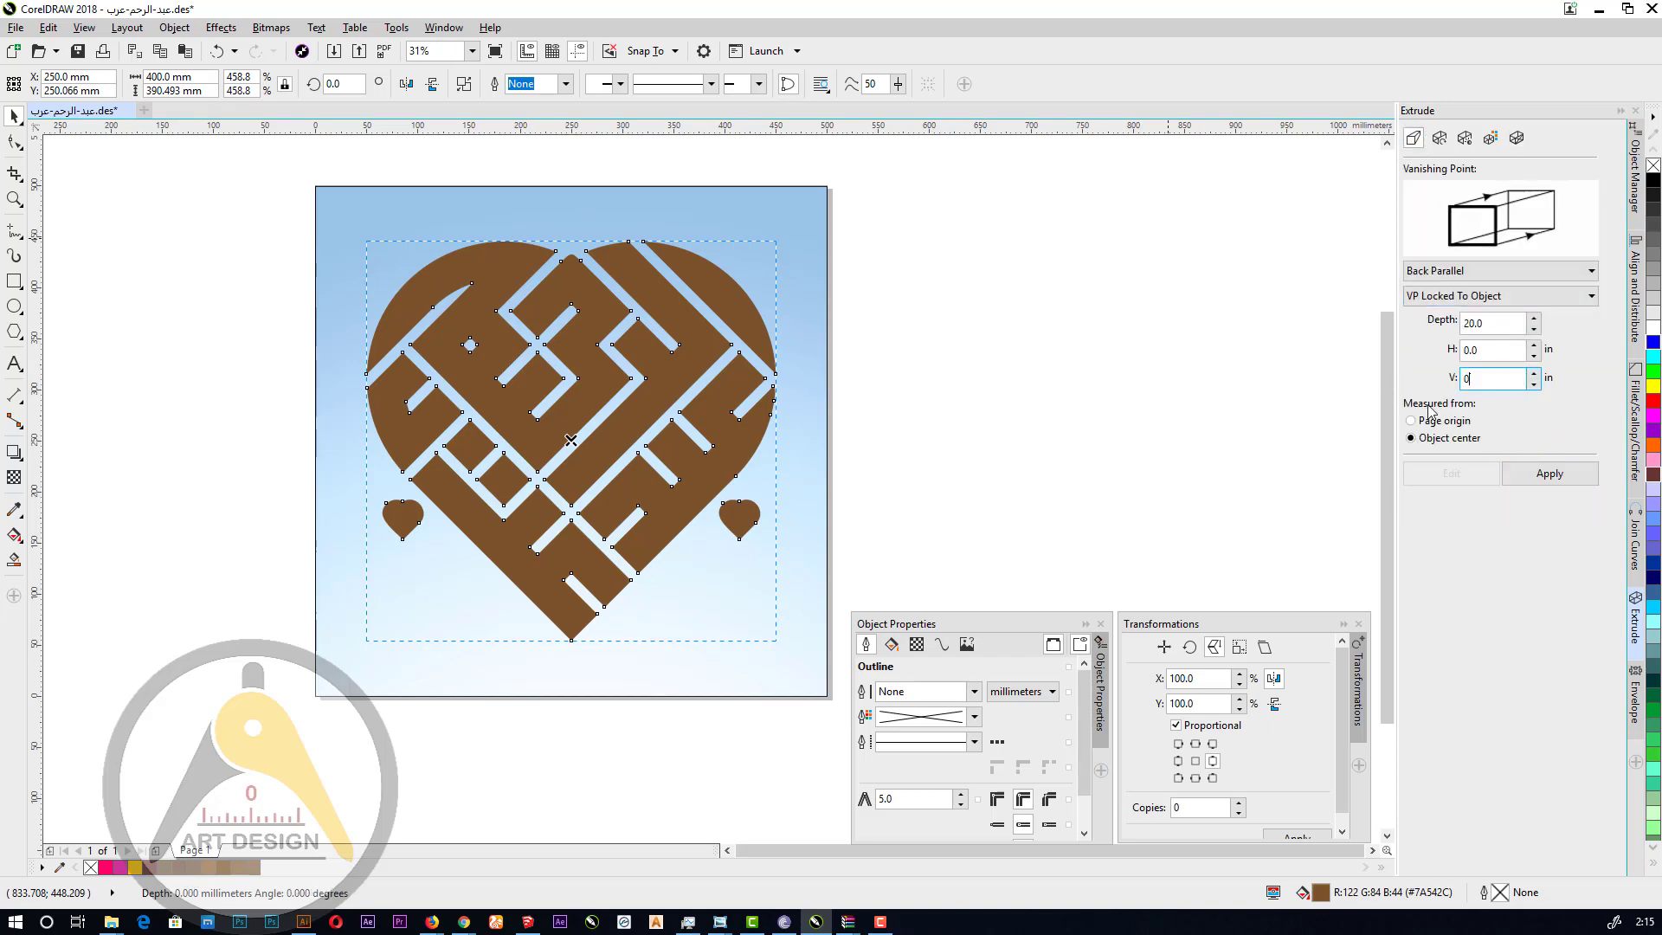
pyautogui.click(1511, 350)
pyautogui.moveTo(1507, 324); pyautogui.dragTo(1432, 327)
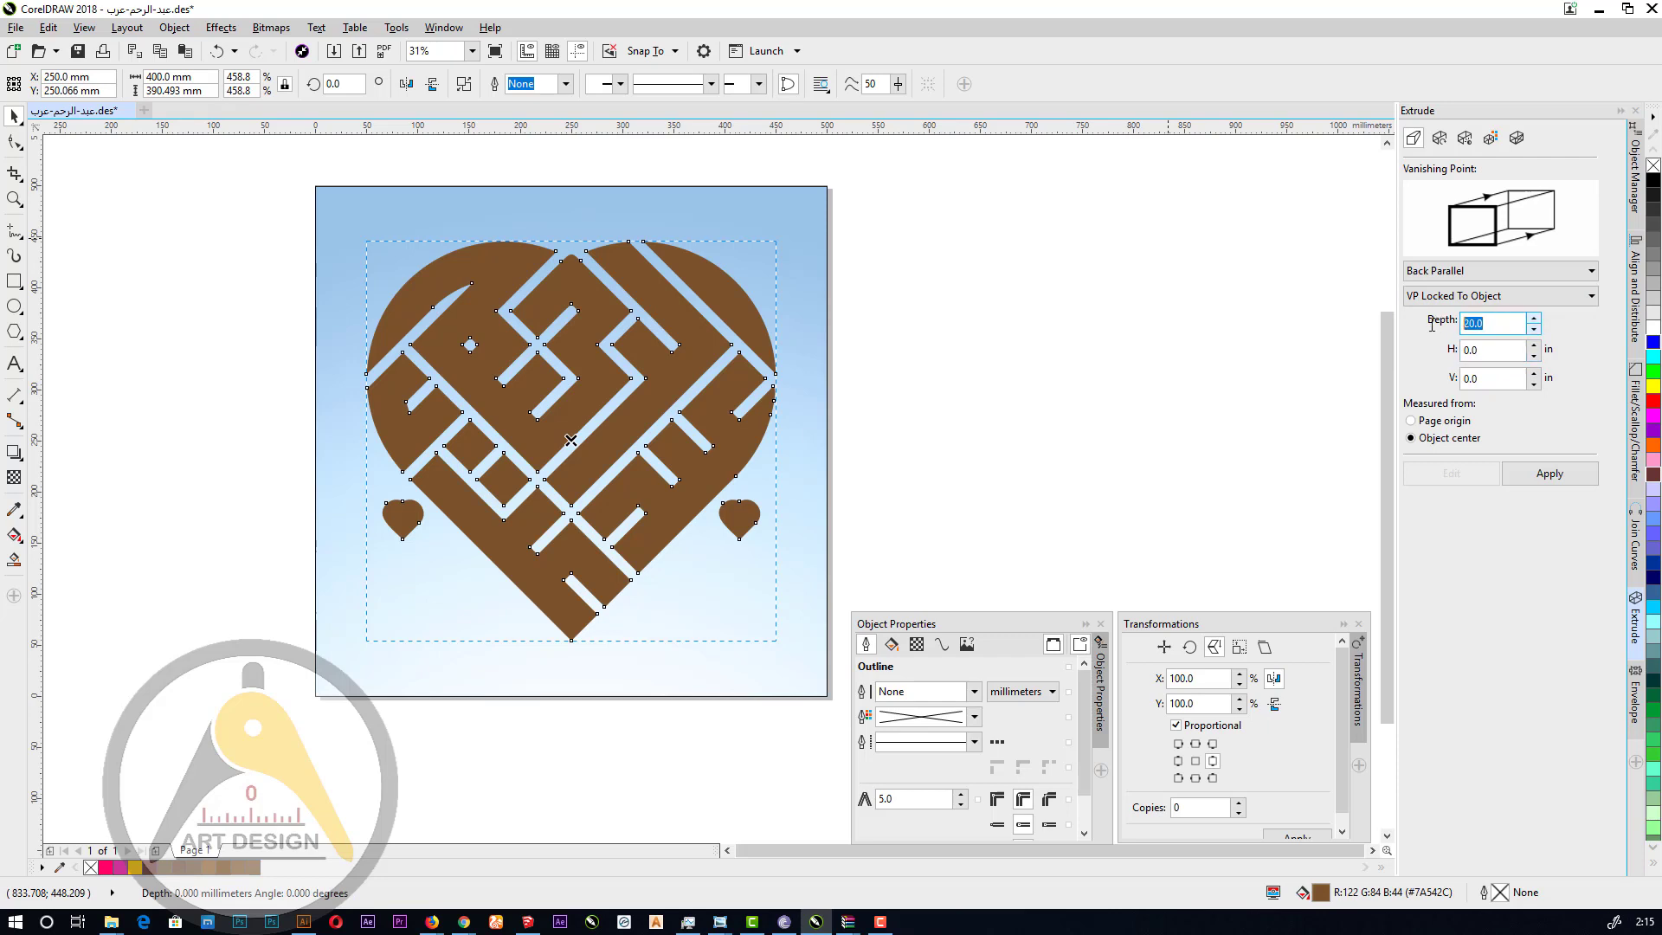
pyautogui.write('10')
pyautogui.click(1504, 355)
pyautogui.click(1505, 377)
pyautogui.click(1507, 322)
pyautogui.click(1549, 474)
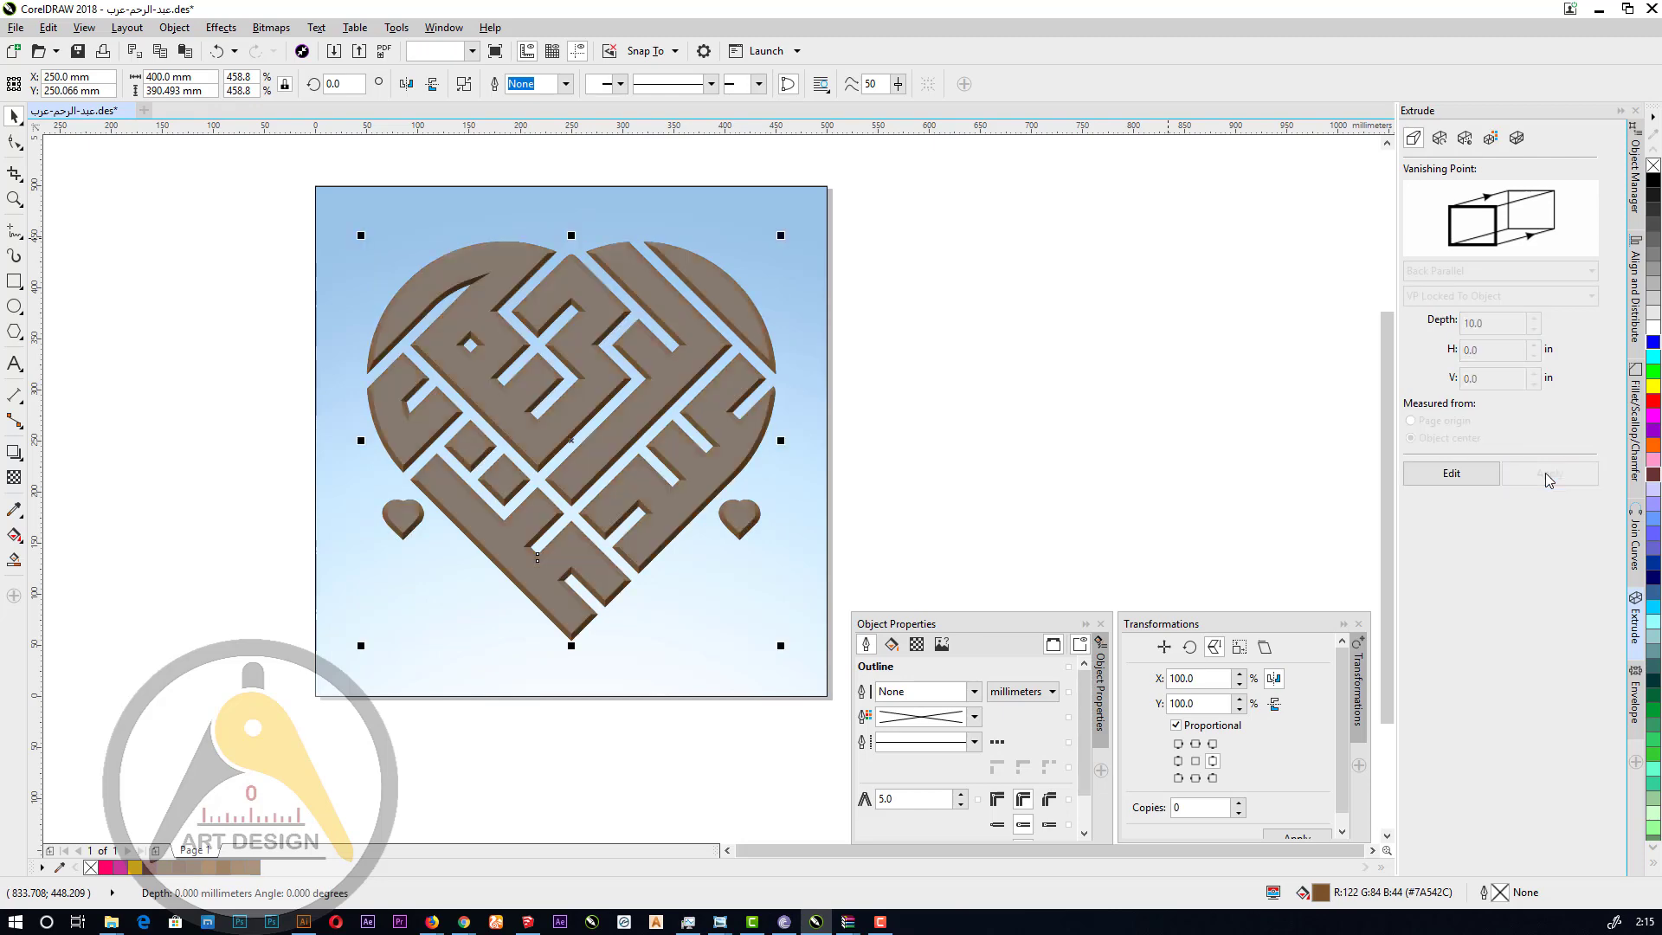
# Examine the bevel edges at the heart's outer tips, central peak and inner corners for rendering faults.
pyautogui.scroll(5, 773, 350)
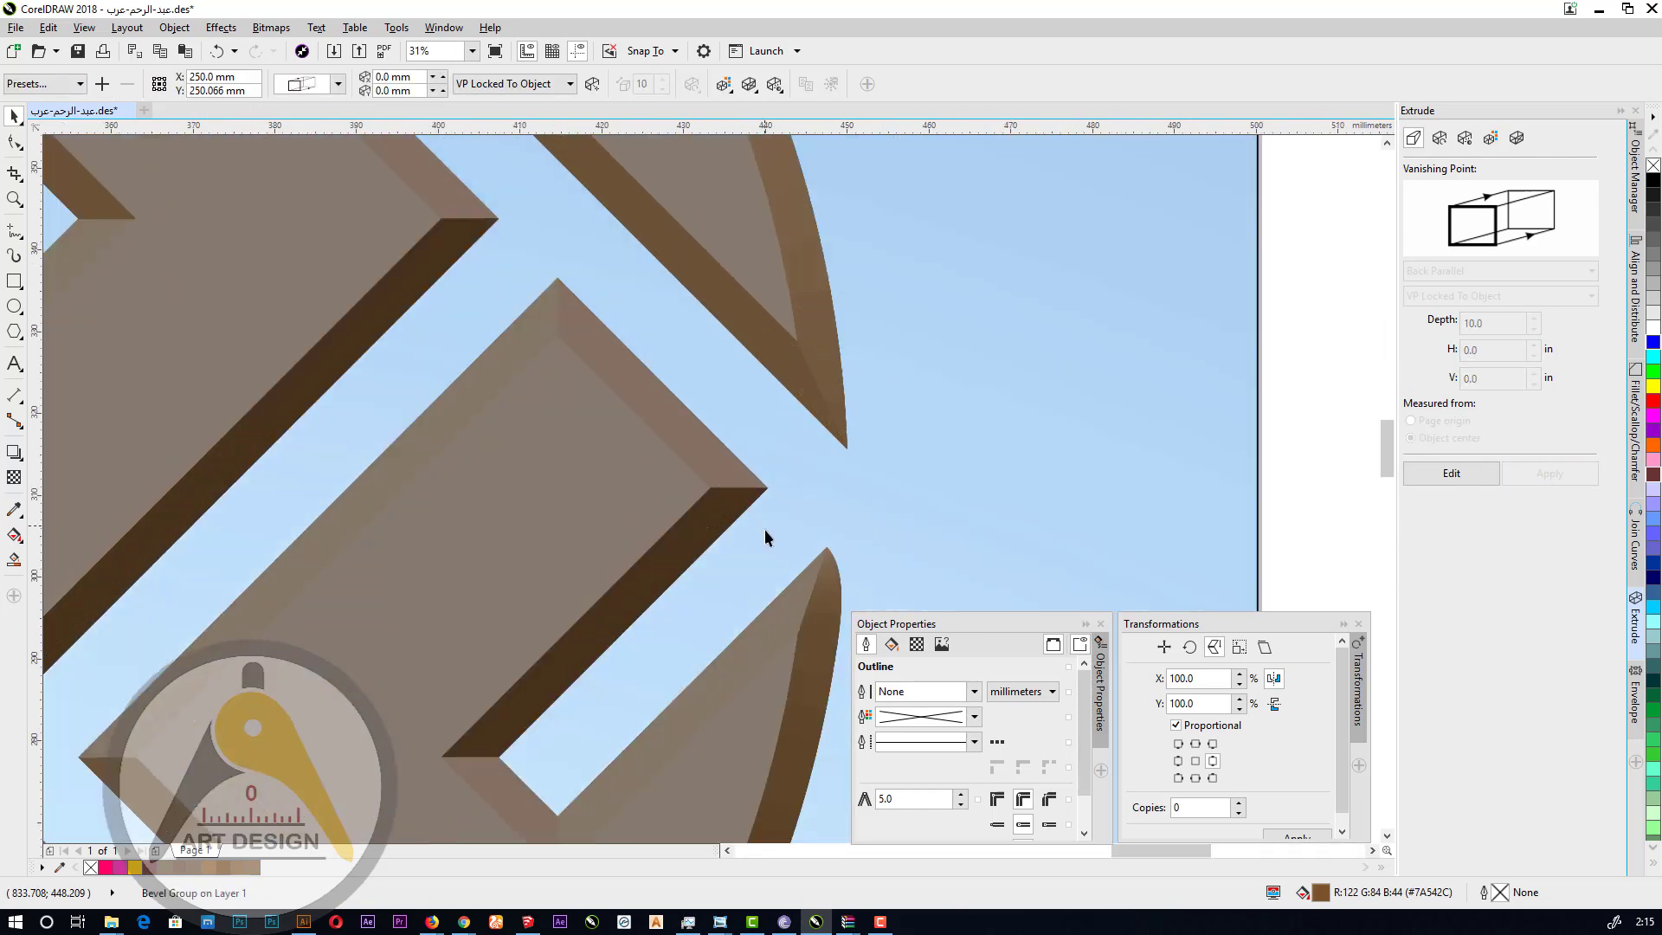
pyautogui.scroll(-1, 637, 434)
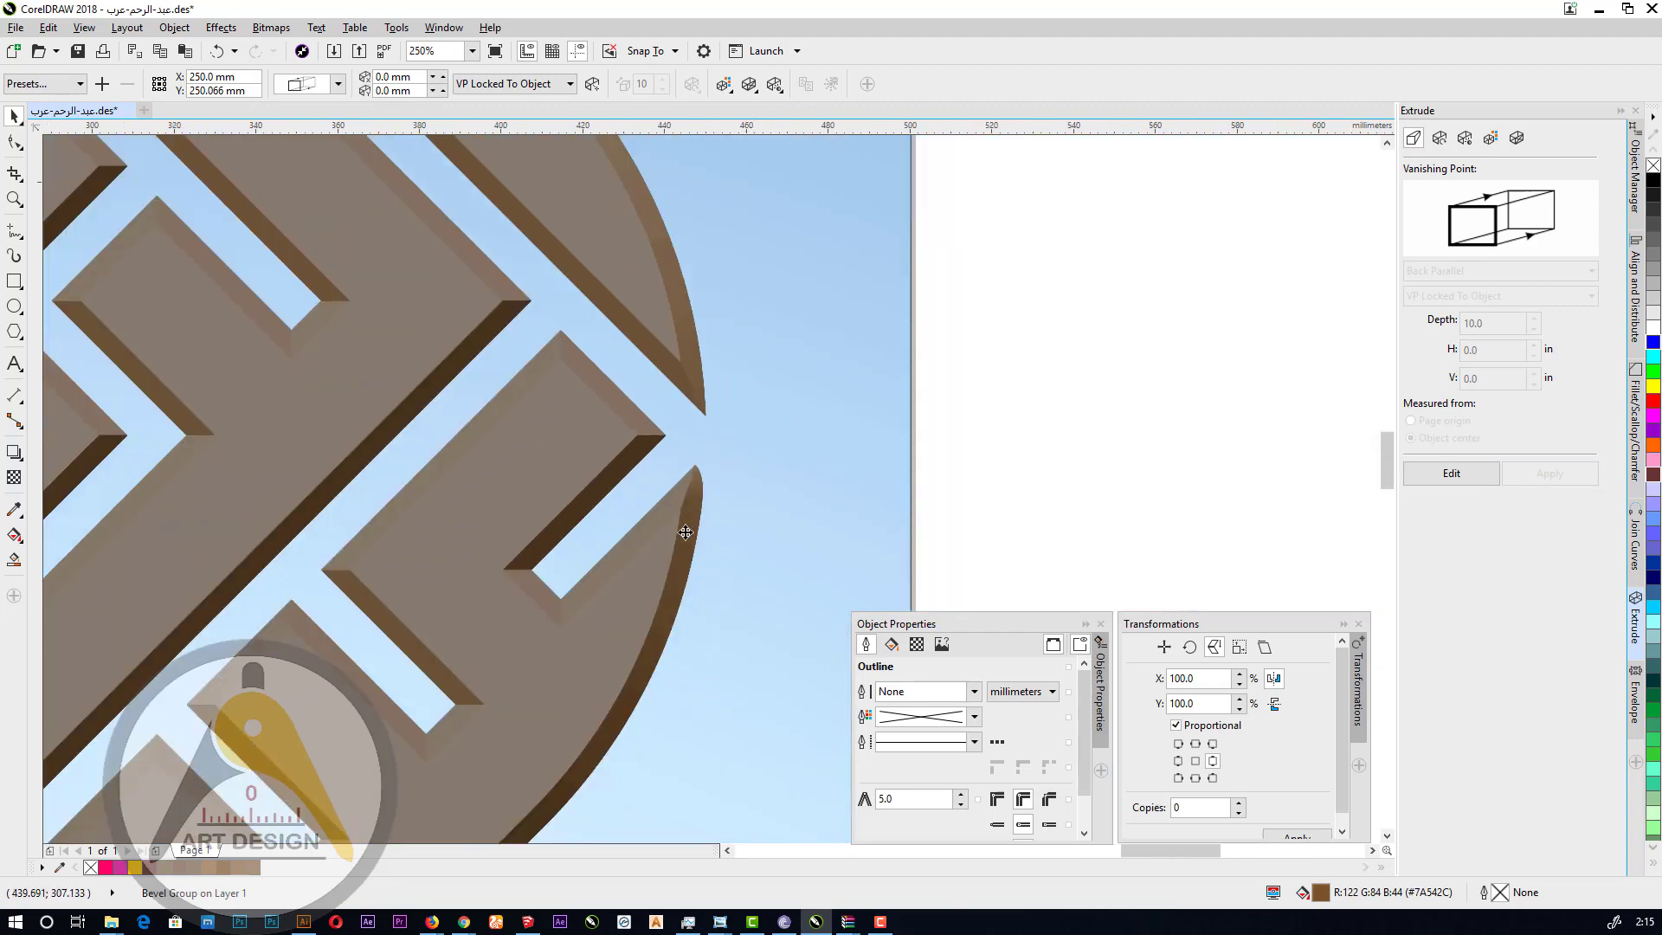
pyautogui.scroll(1, 687, 534)
pyautogui.scroll(-3, 882, 519)
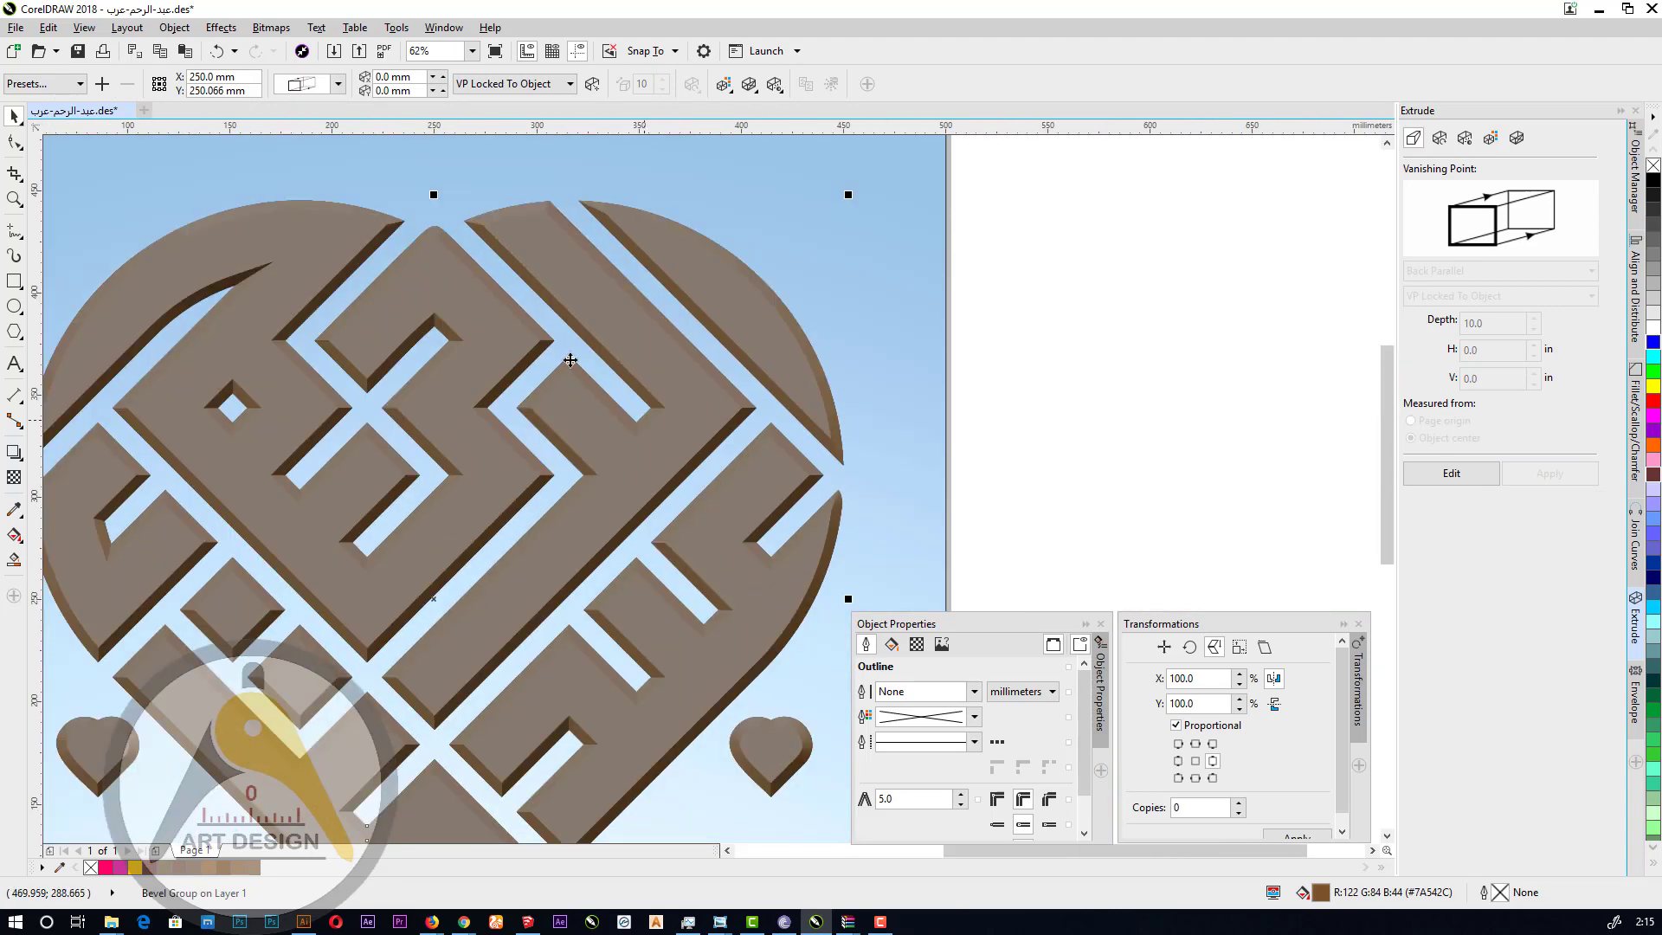
pyautogui.scroll(3, 570, 360)
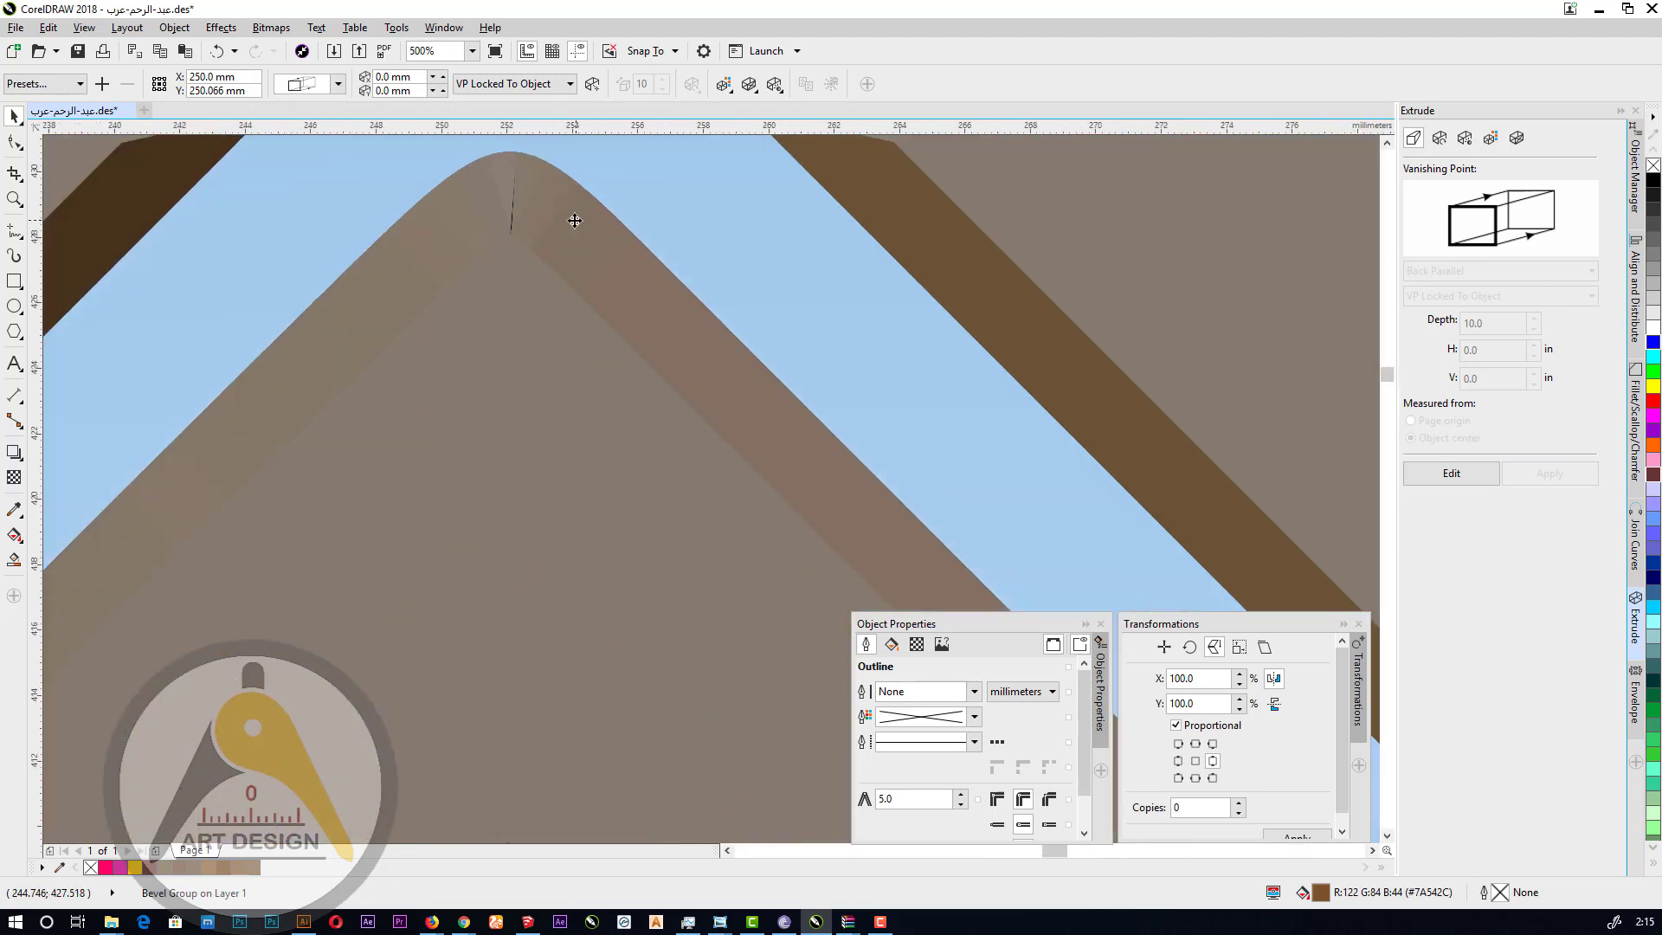
pyautogui.scroll(2, 435, 457)
pyautogui.scroll(-5, 424, 242)
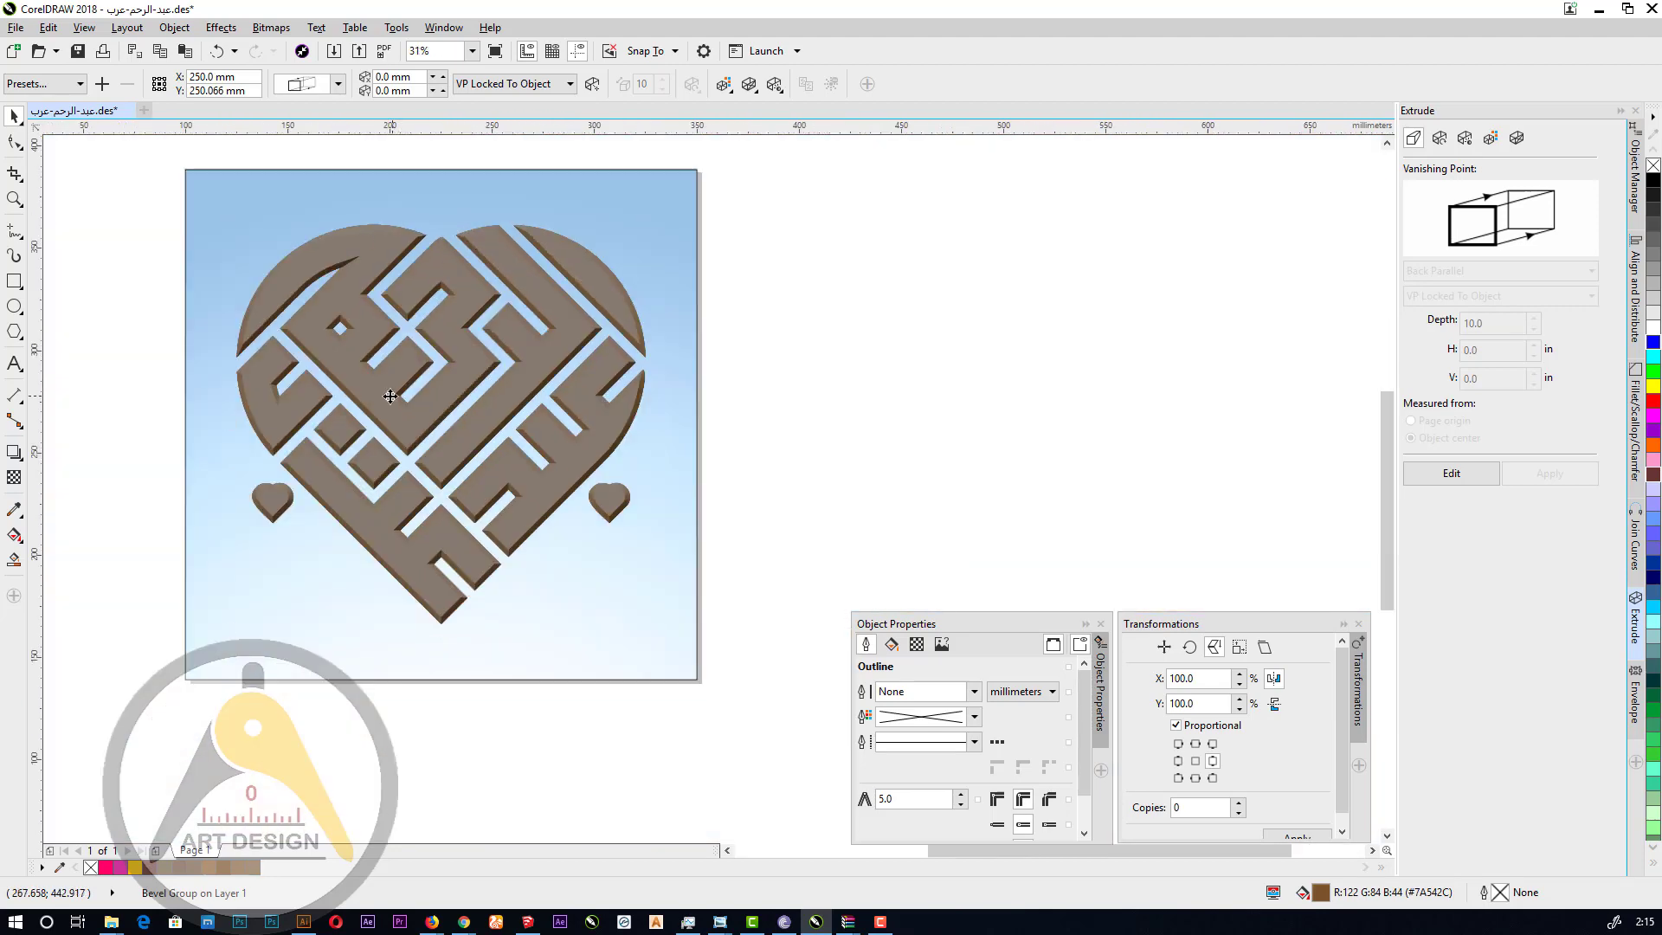
pyautogui.scroll(2, 411, 397)
pyautogui.scroll(-1, 690, 399)
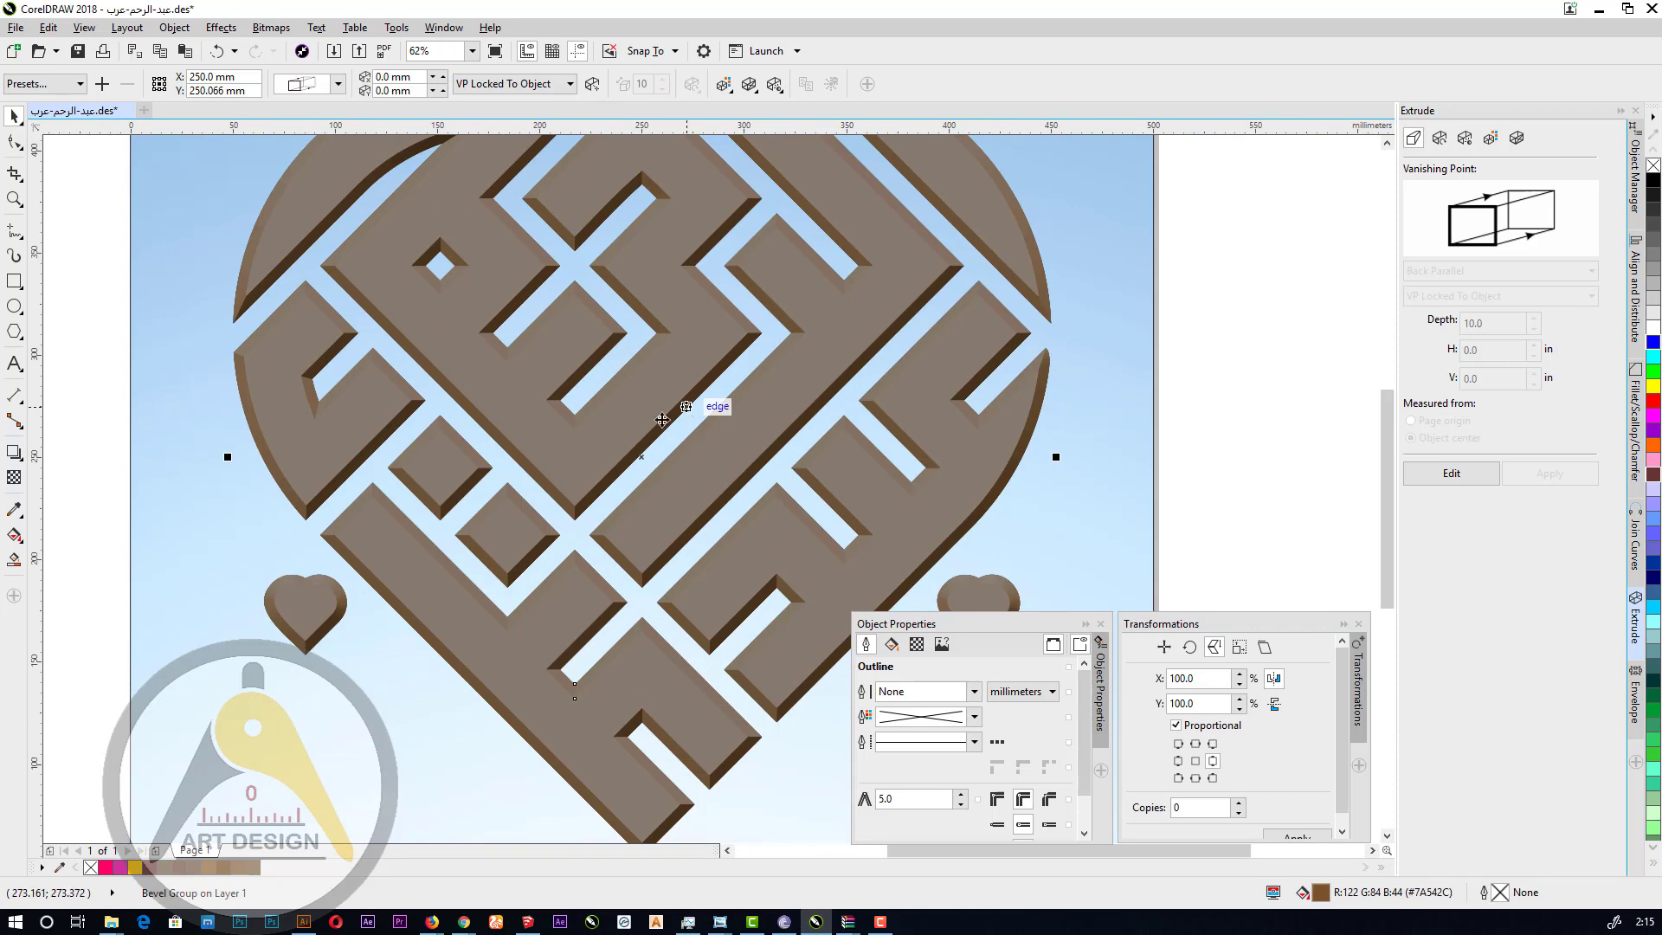
pyautogui.scroll(-1, 662, 420)
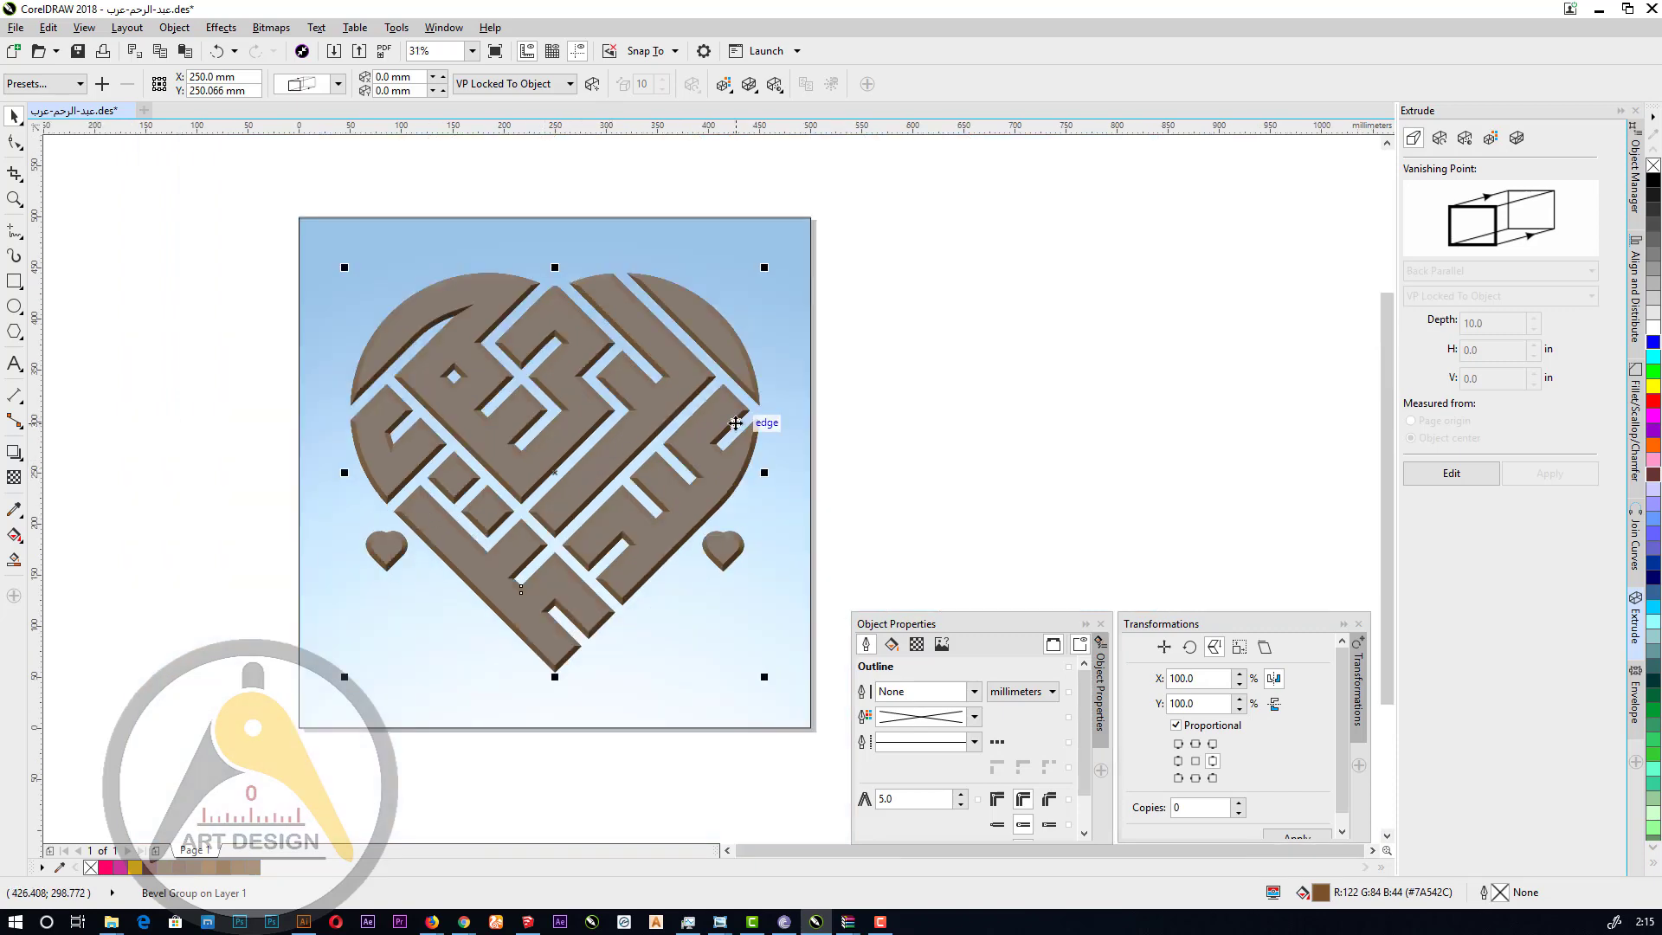
pyautogui.scroll(1, 736, 423)
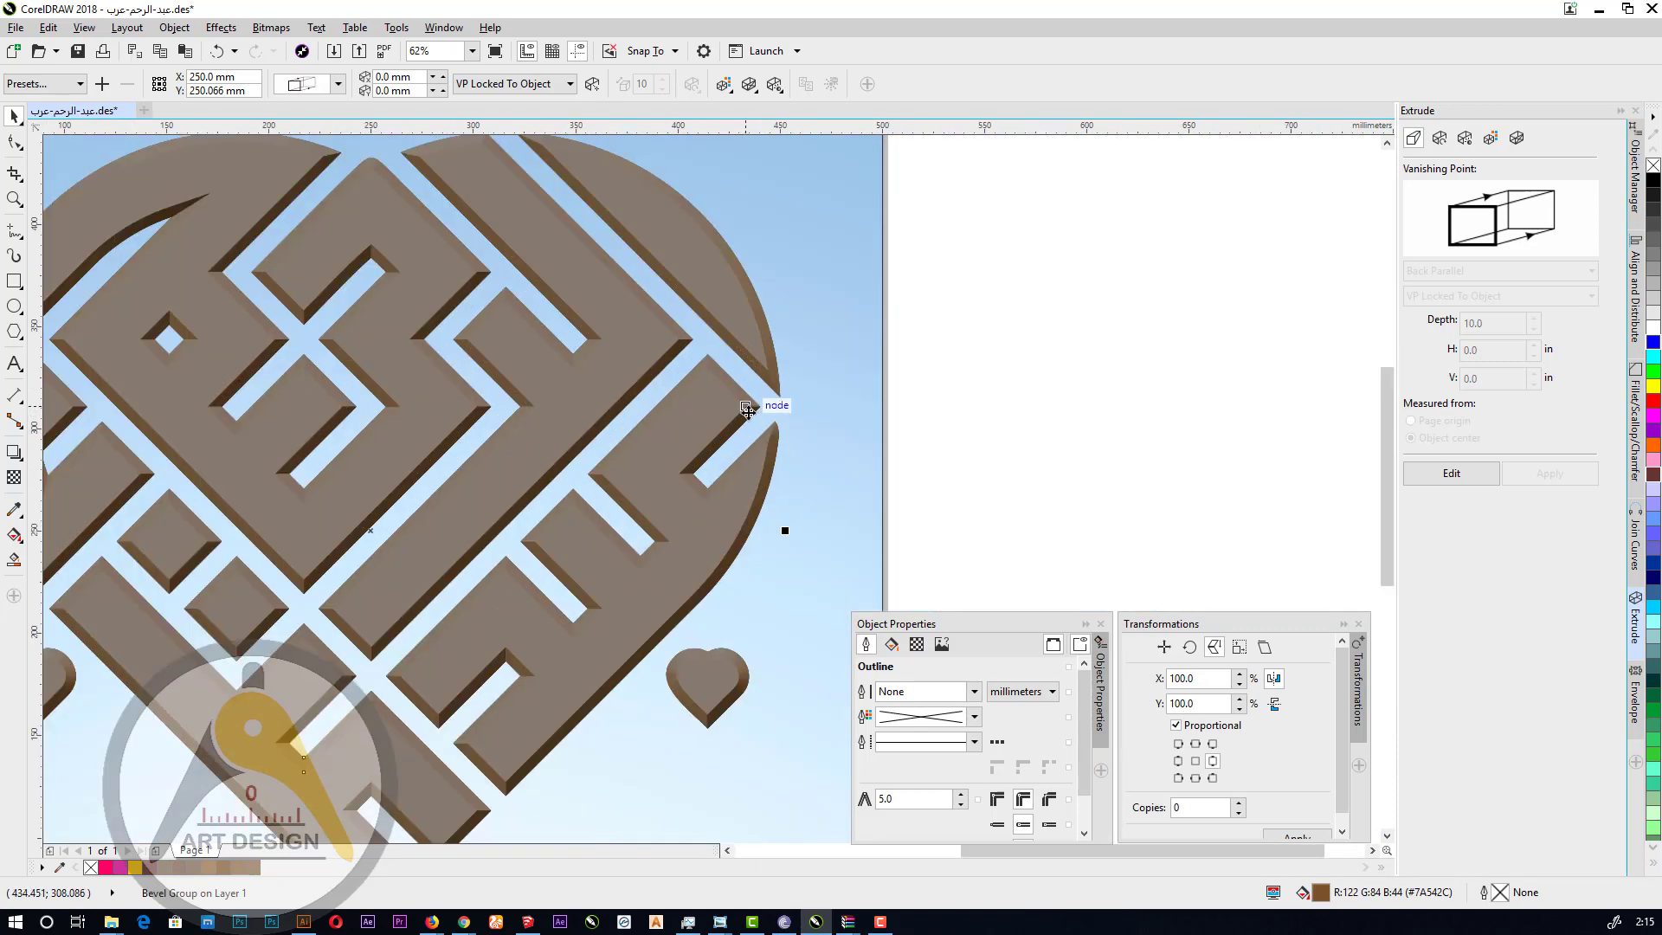
pyautogui.scroll(-2, 914, 425)
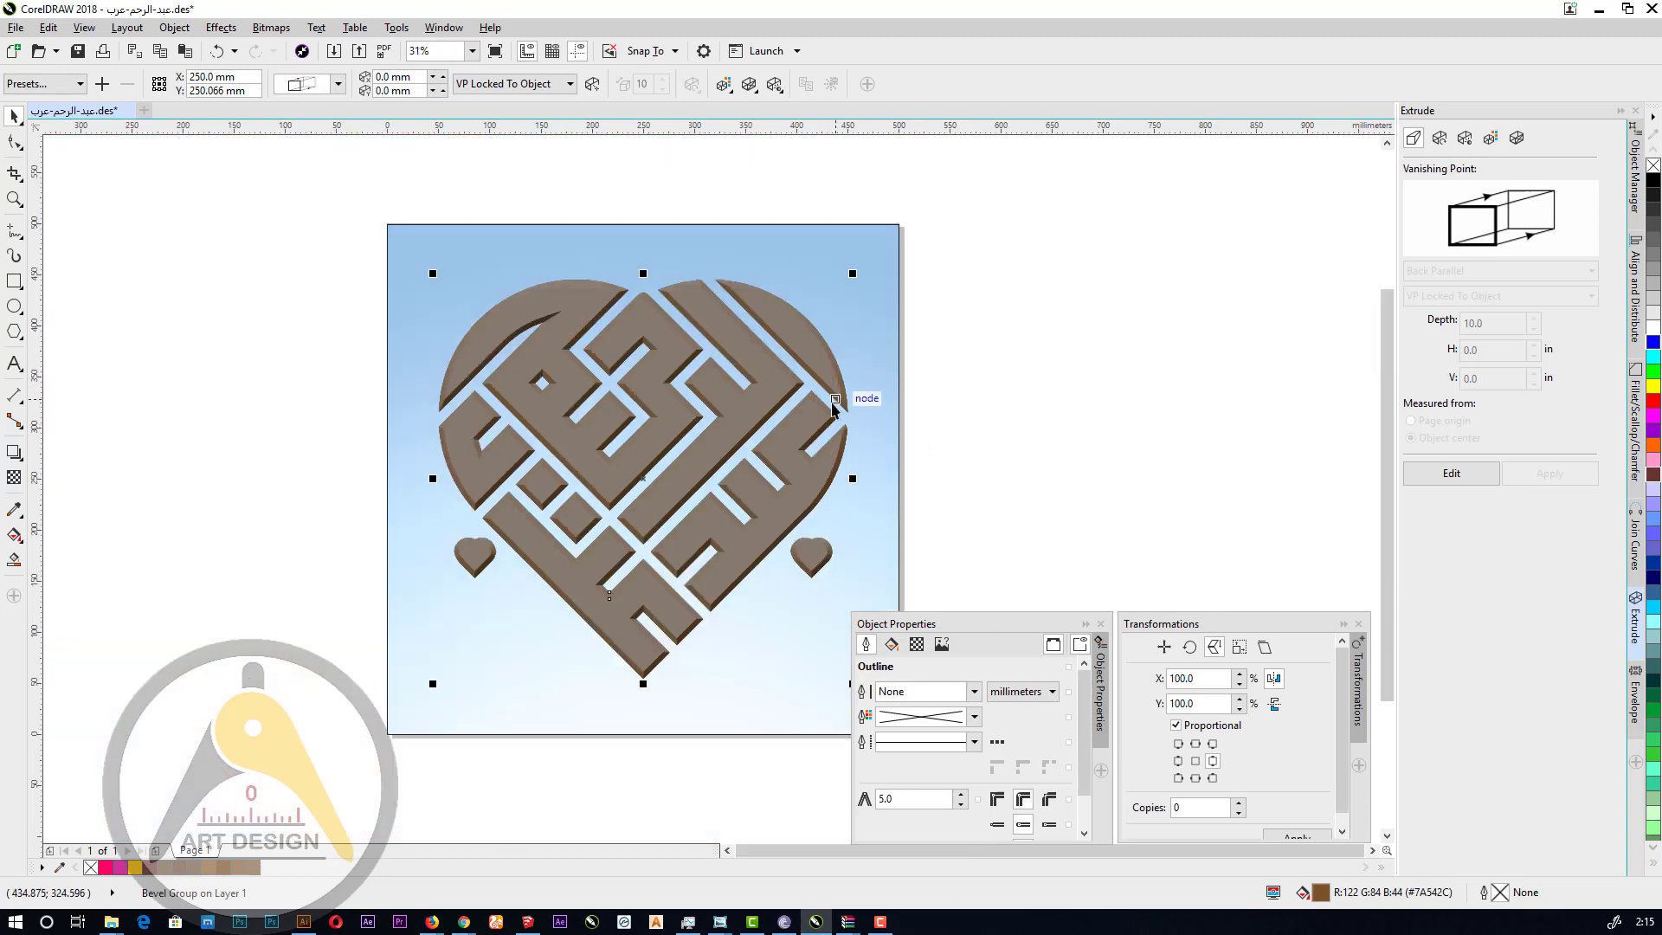
pyautogui.scroll(1, 831, 401)
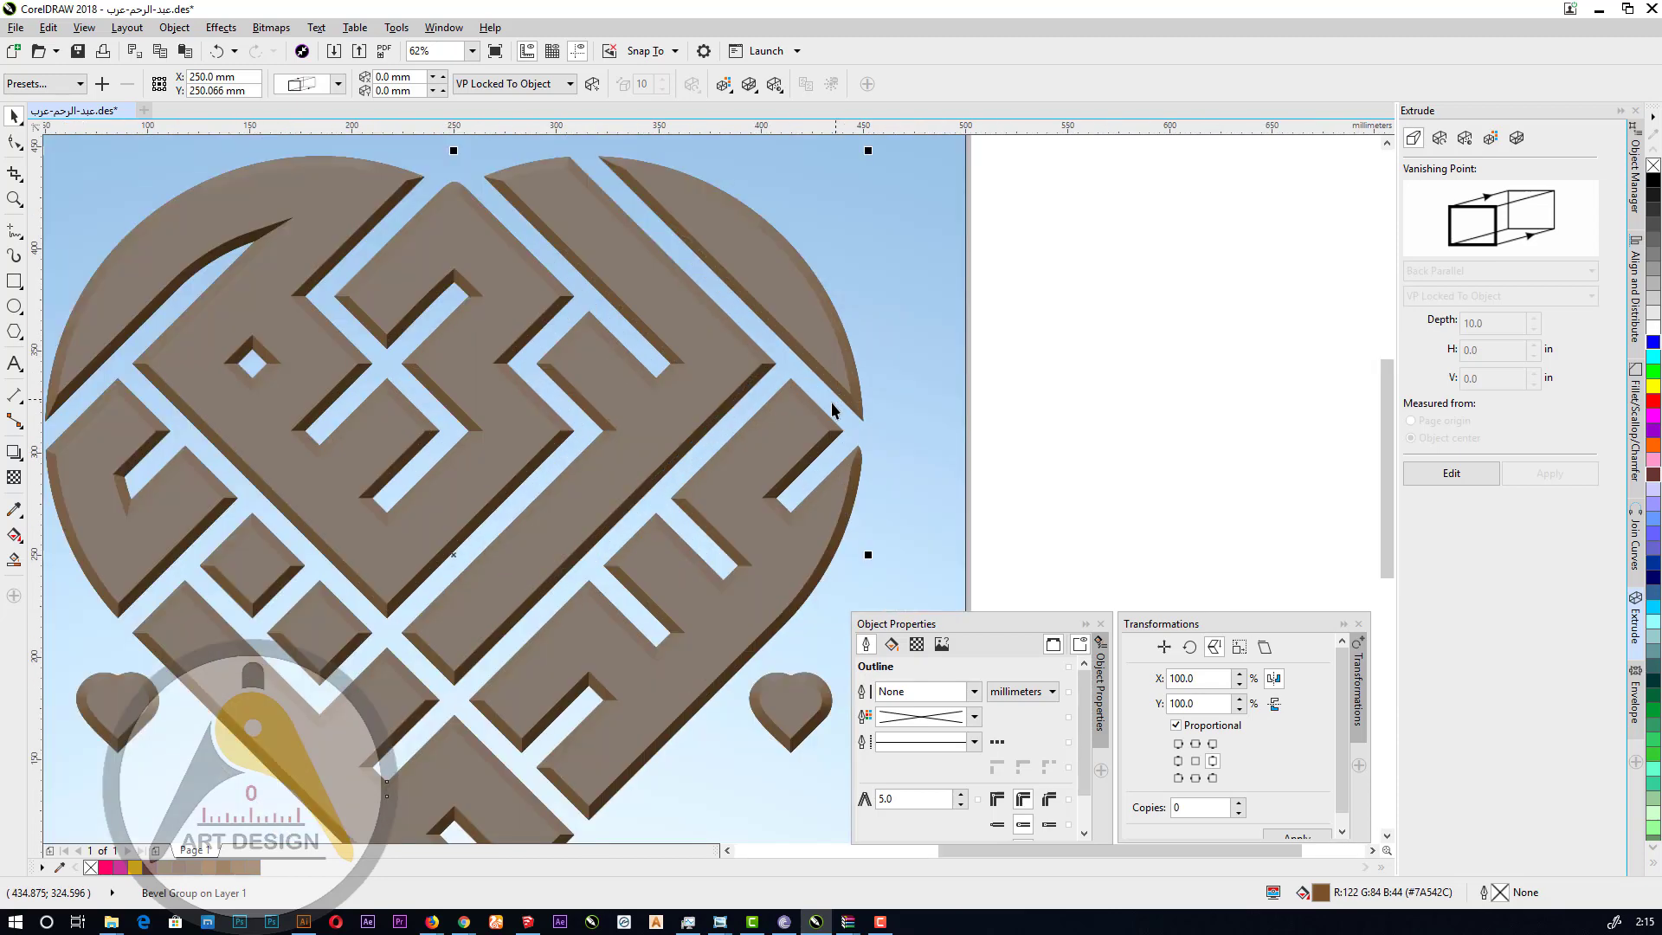
# Break the calligraphy's bevel group apart from its original curve.
pyautogui.rightClick(594, 373)
pyautogui.click(630, 406)
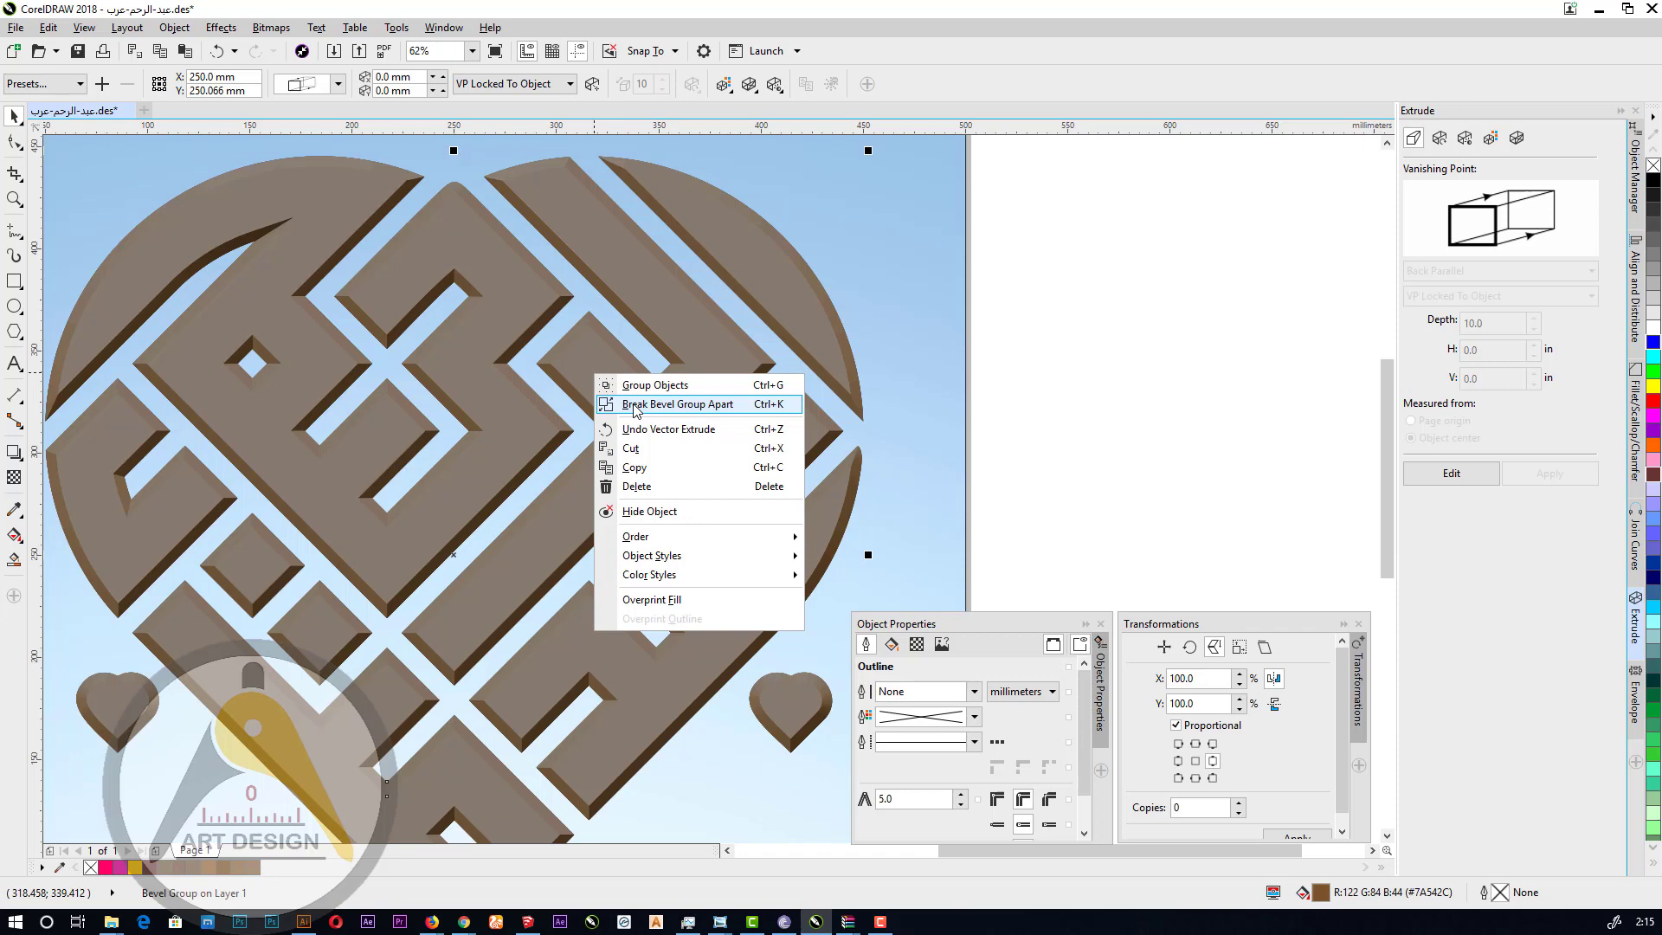
pyautogui.click(635, 404)
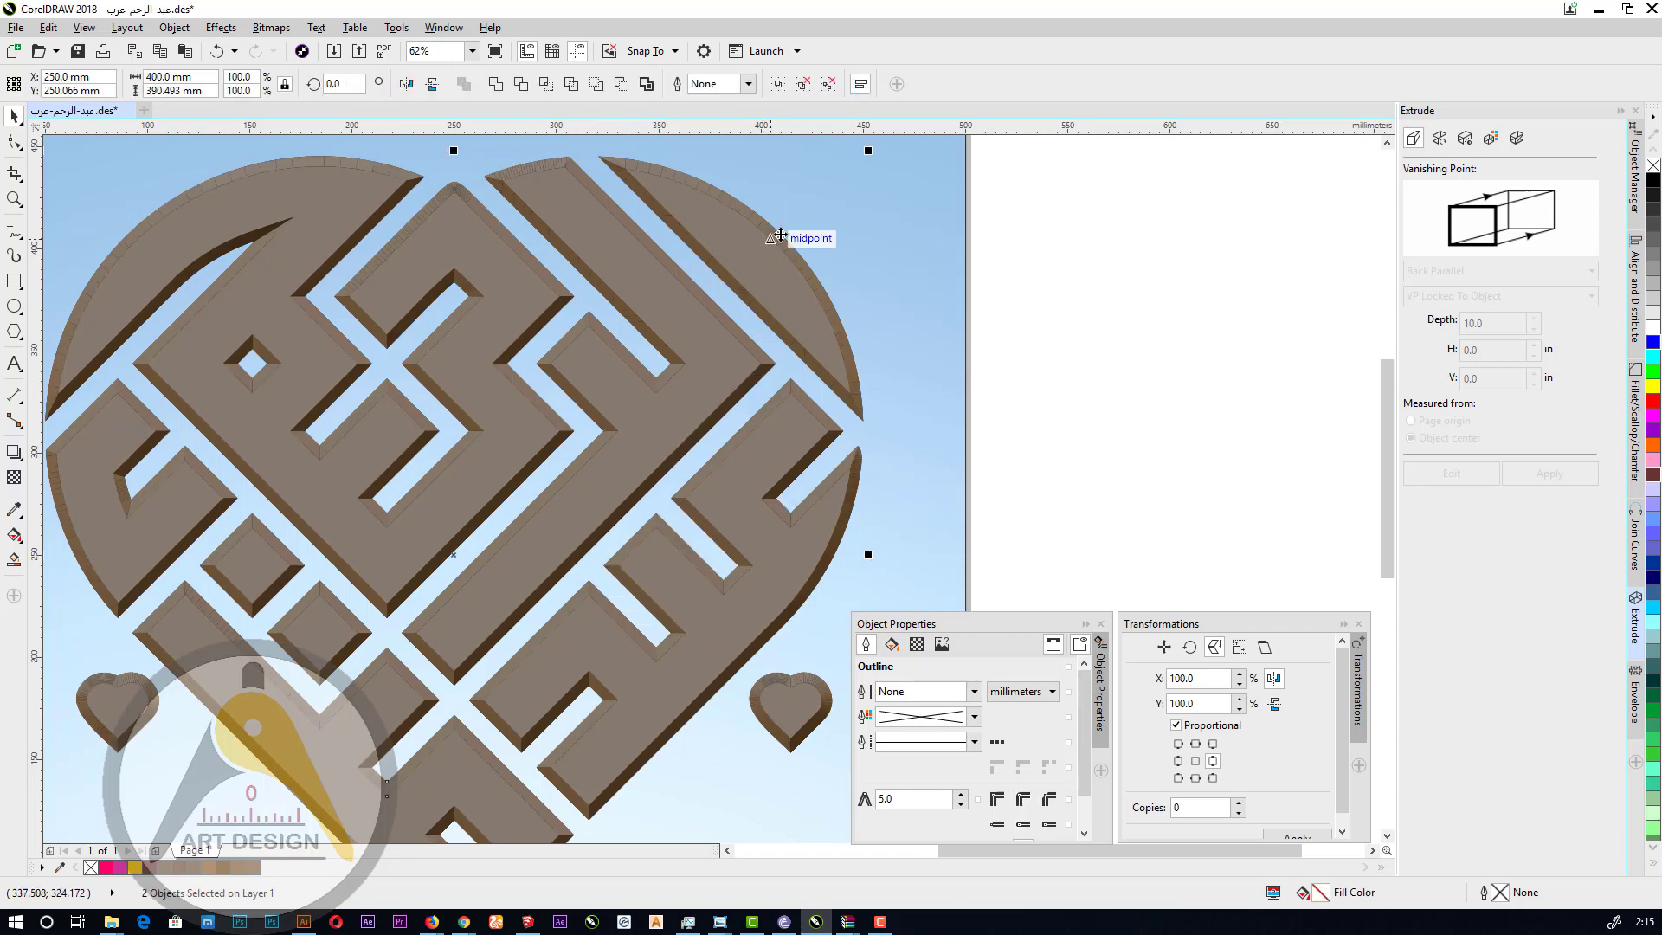
# Select the separated bevel group on its own and ungroup it into individual objects.
pyautogui.scroll(6, 779, 234)
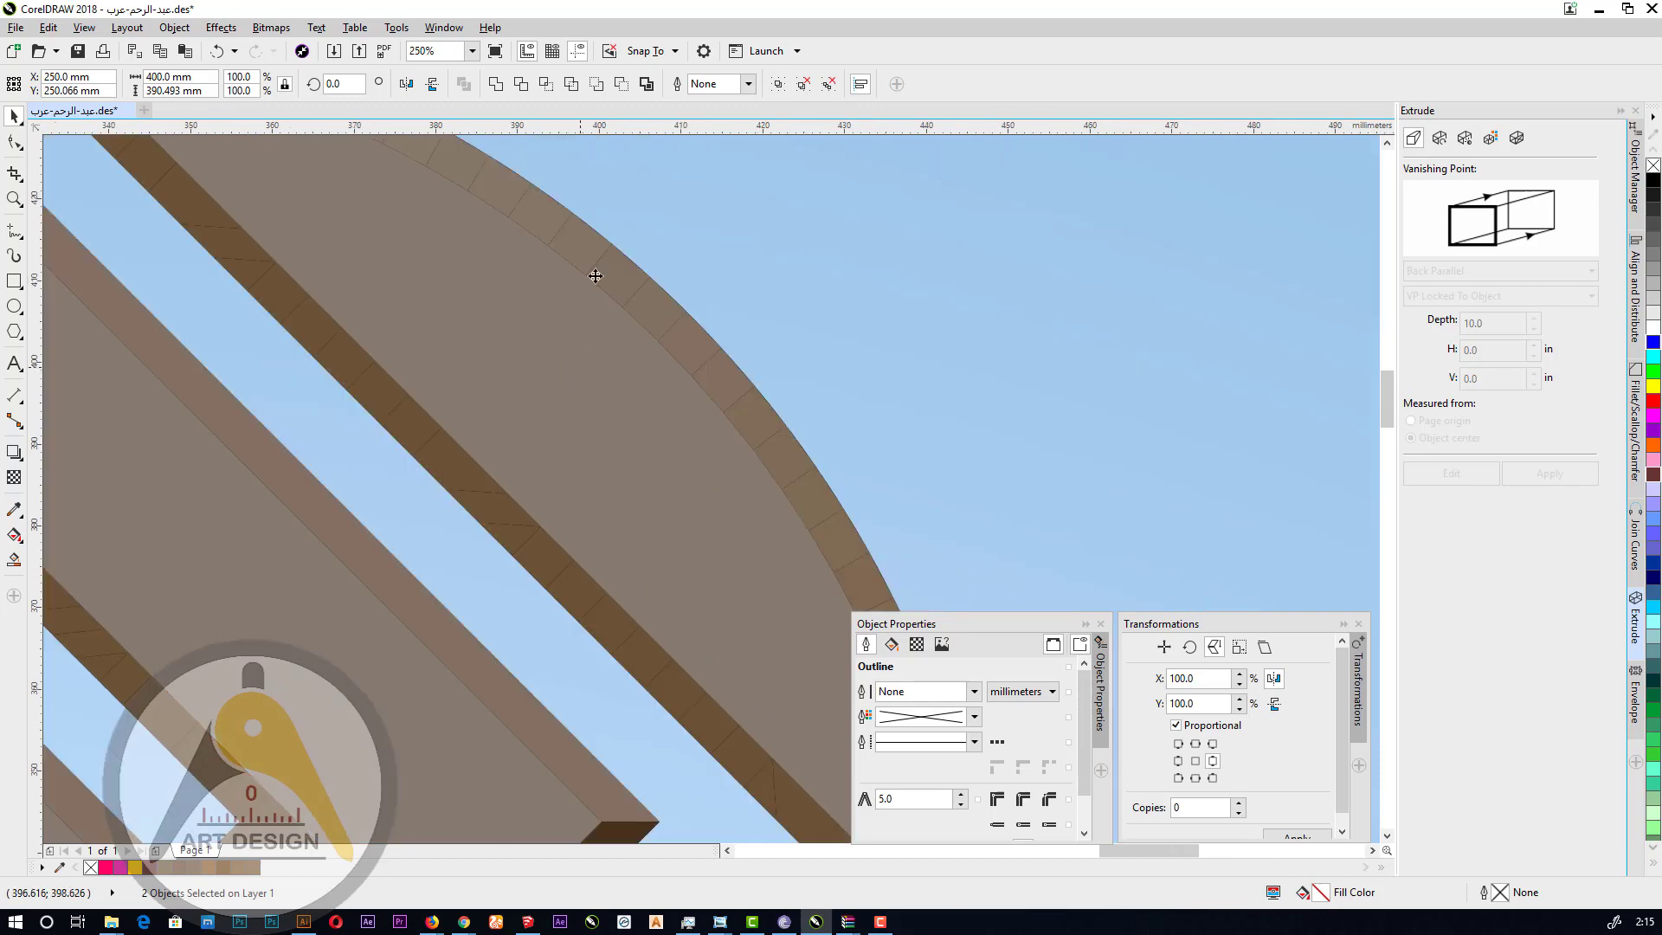
pyautogui.scroll(-1, 461, 172)
pyautogui.scroll(-2, 508, 394)
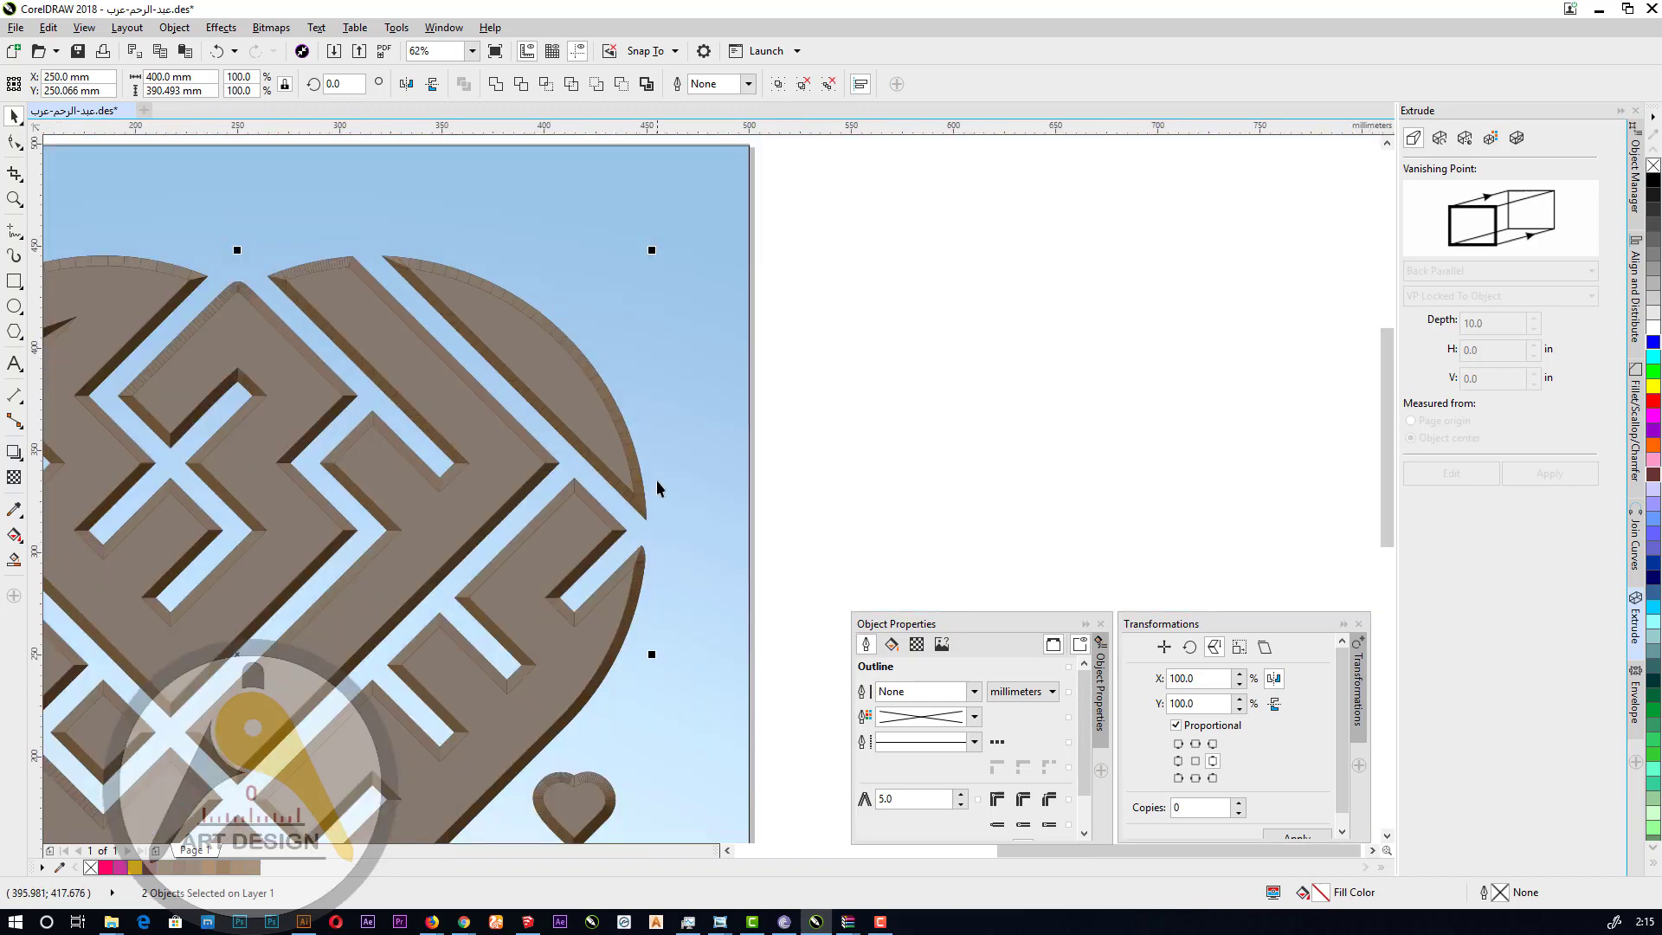
pyautogui.scroll(6, 656, 489)
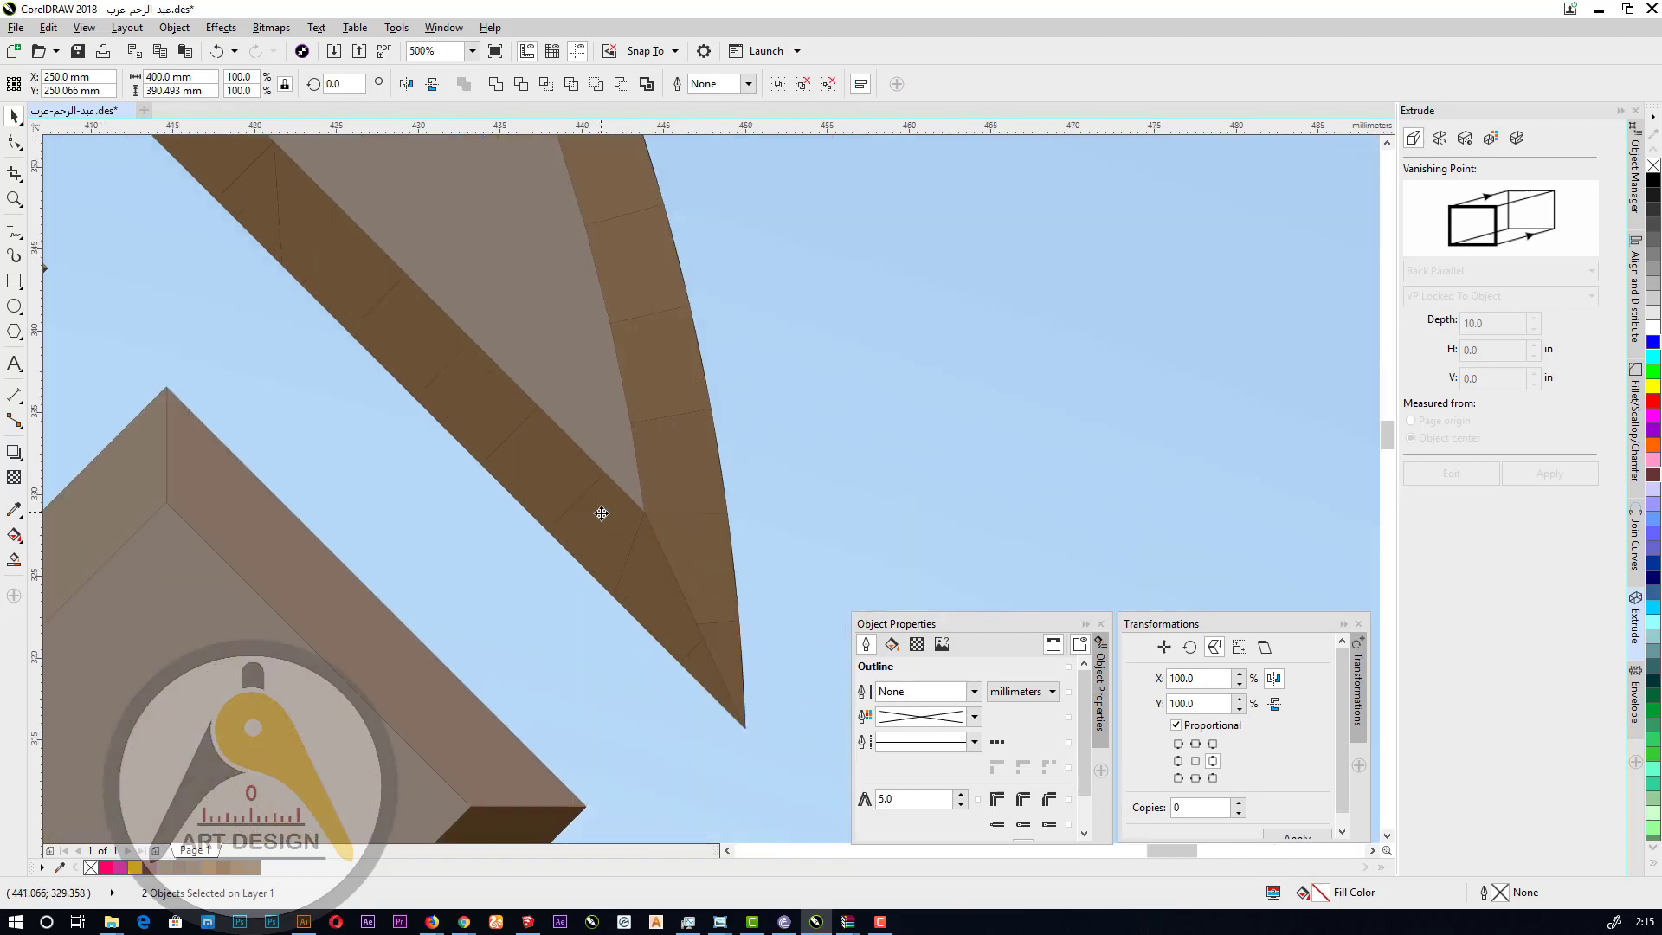
pyautogui.scroll(-4, 661, 512)
pyautogui.scroll(1, 572, 471)
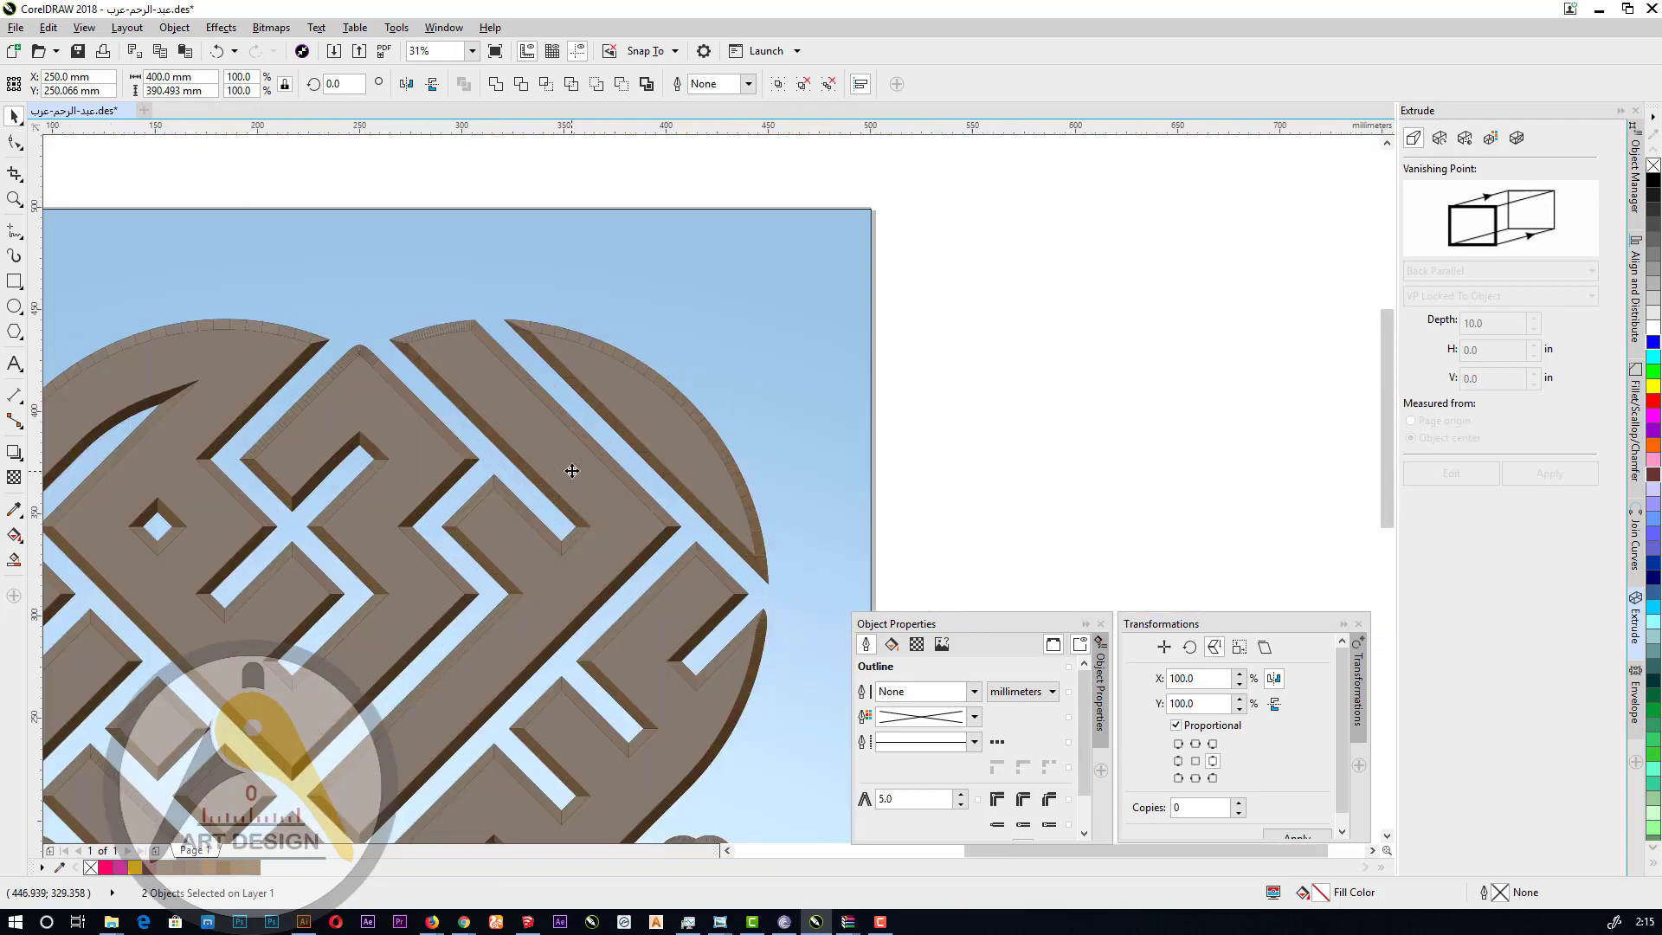
pyautogui.rightClick(572, 471)
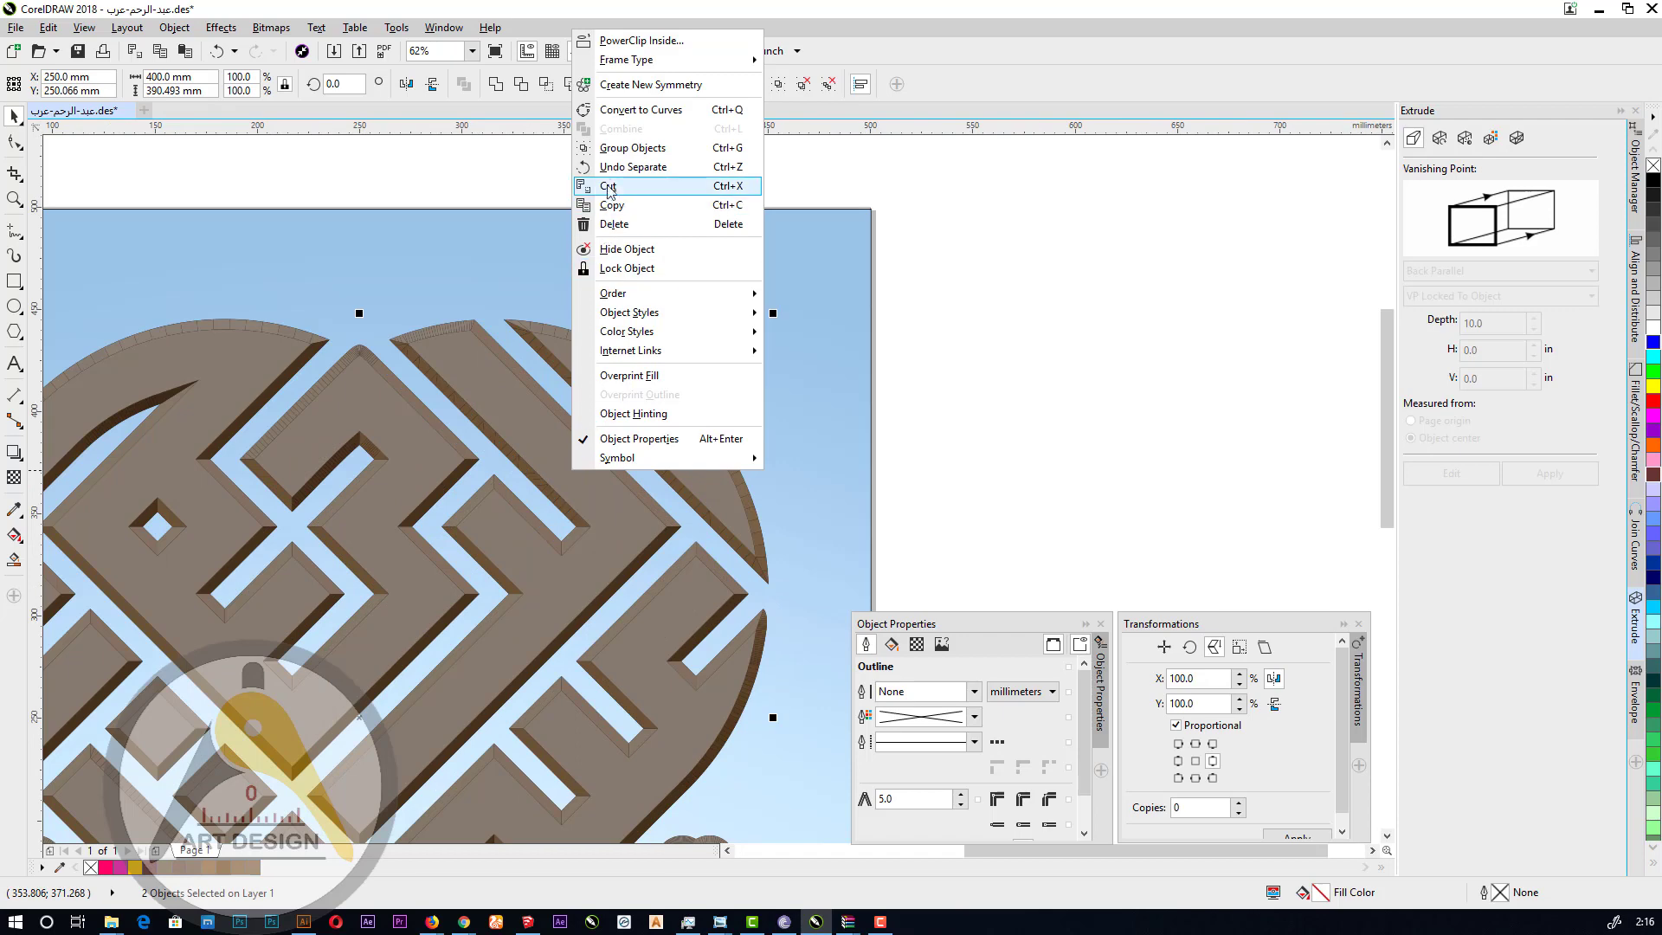
pyautogui.click(964, 421)
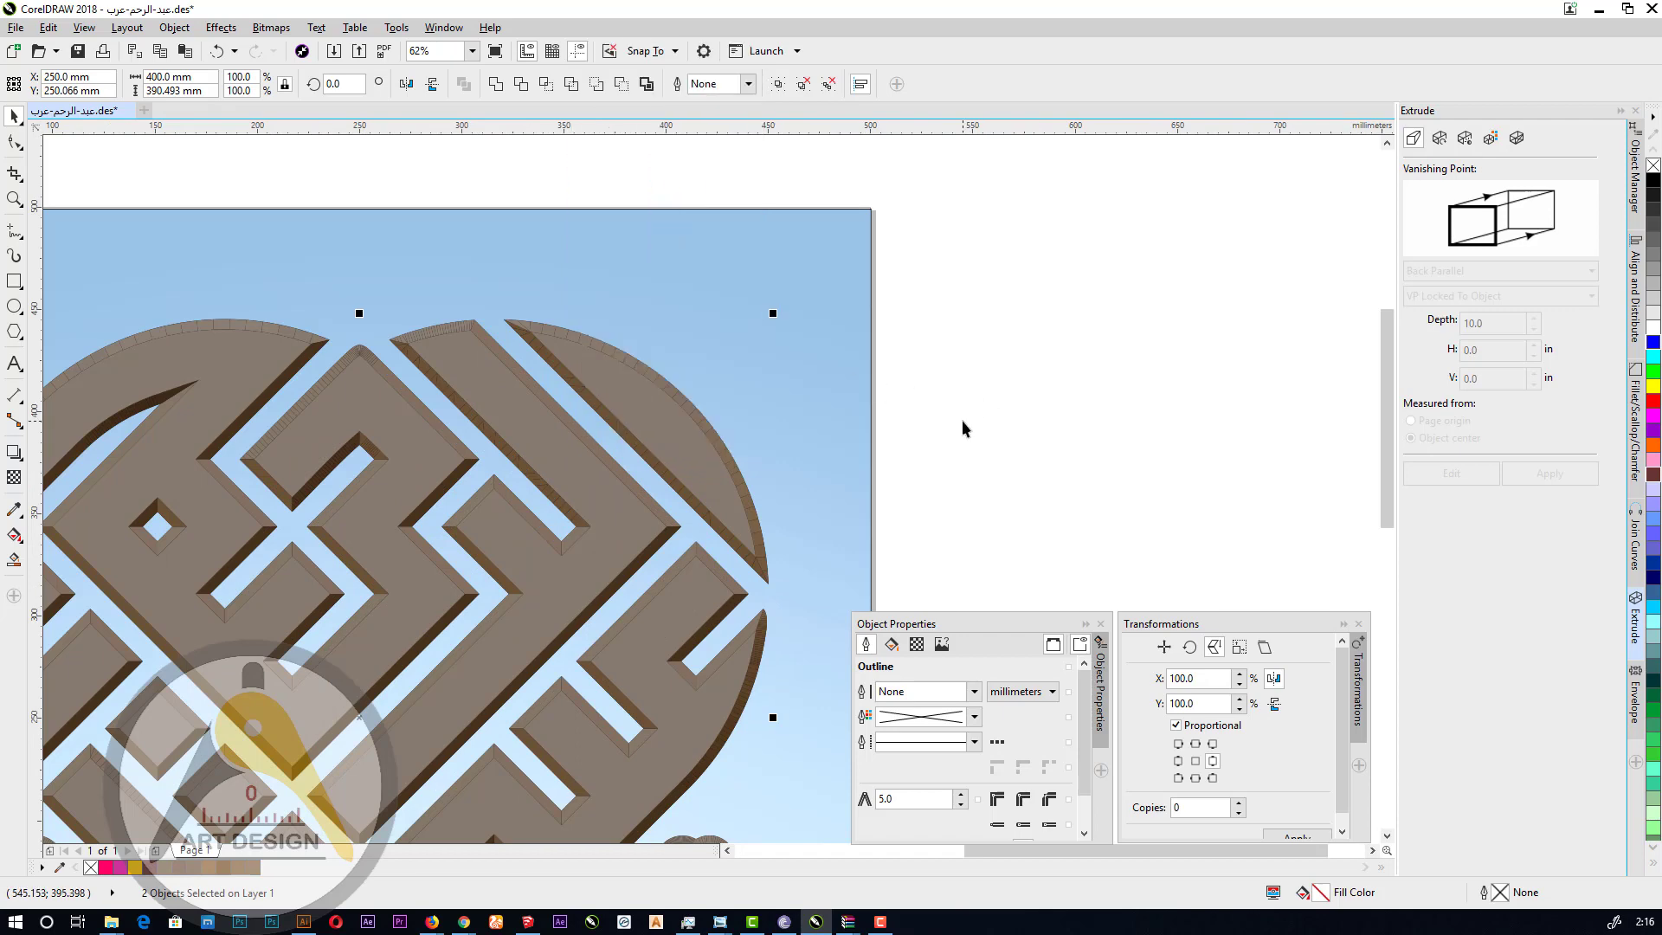
pyautogui.click(962, 428)
pyautogui.scroll(2, 661, 407)
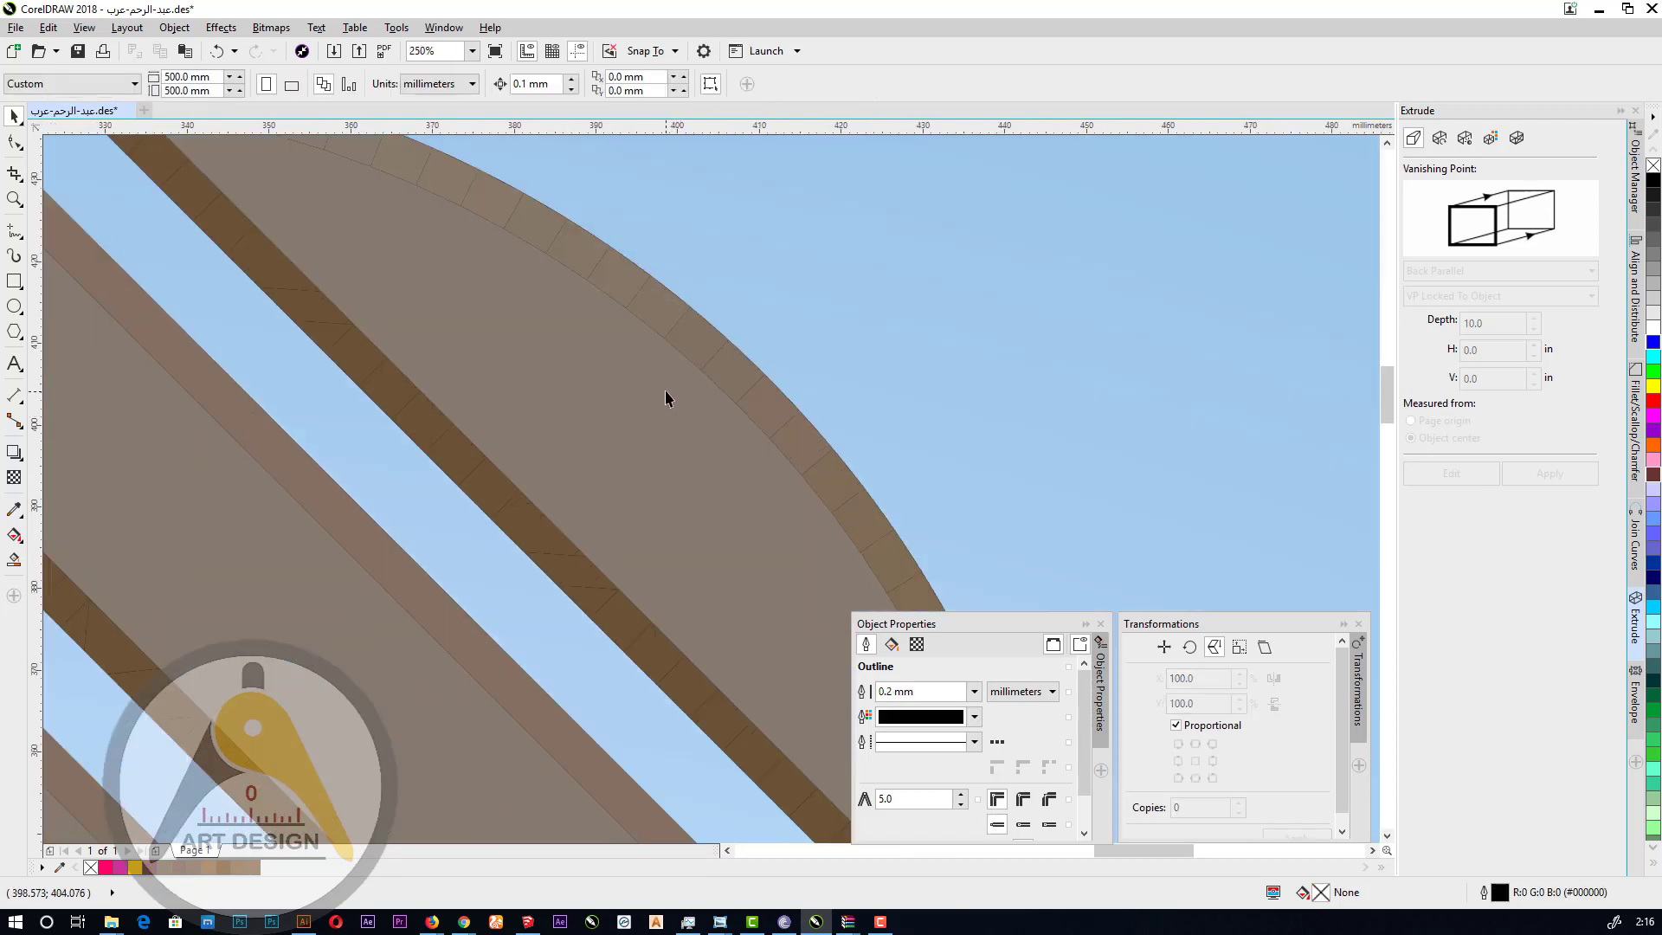
pyautogui.click(665, 389)
pyautogui.rightClick(666, 390)
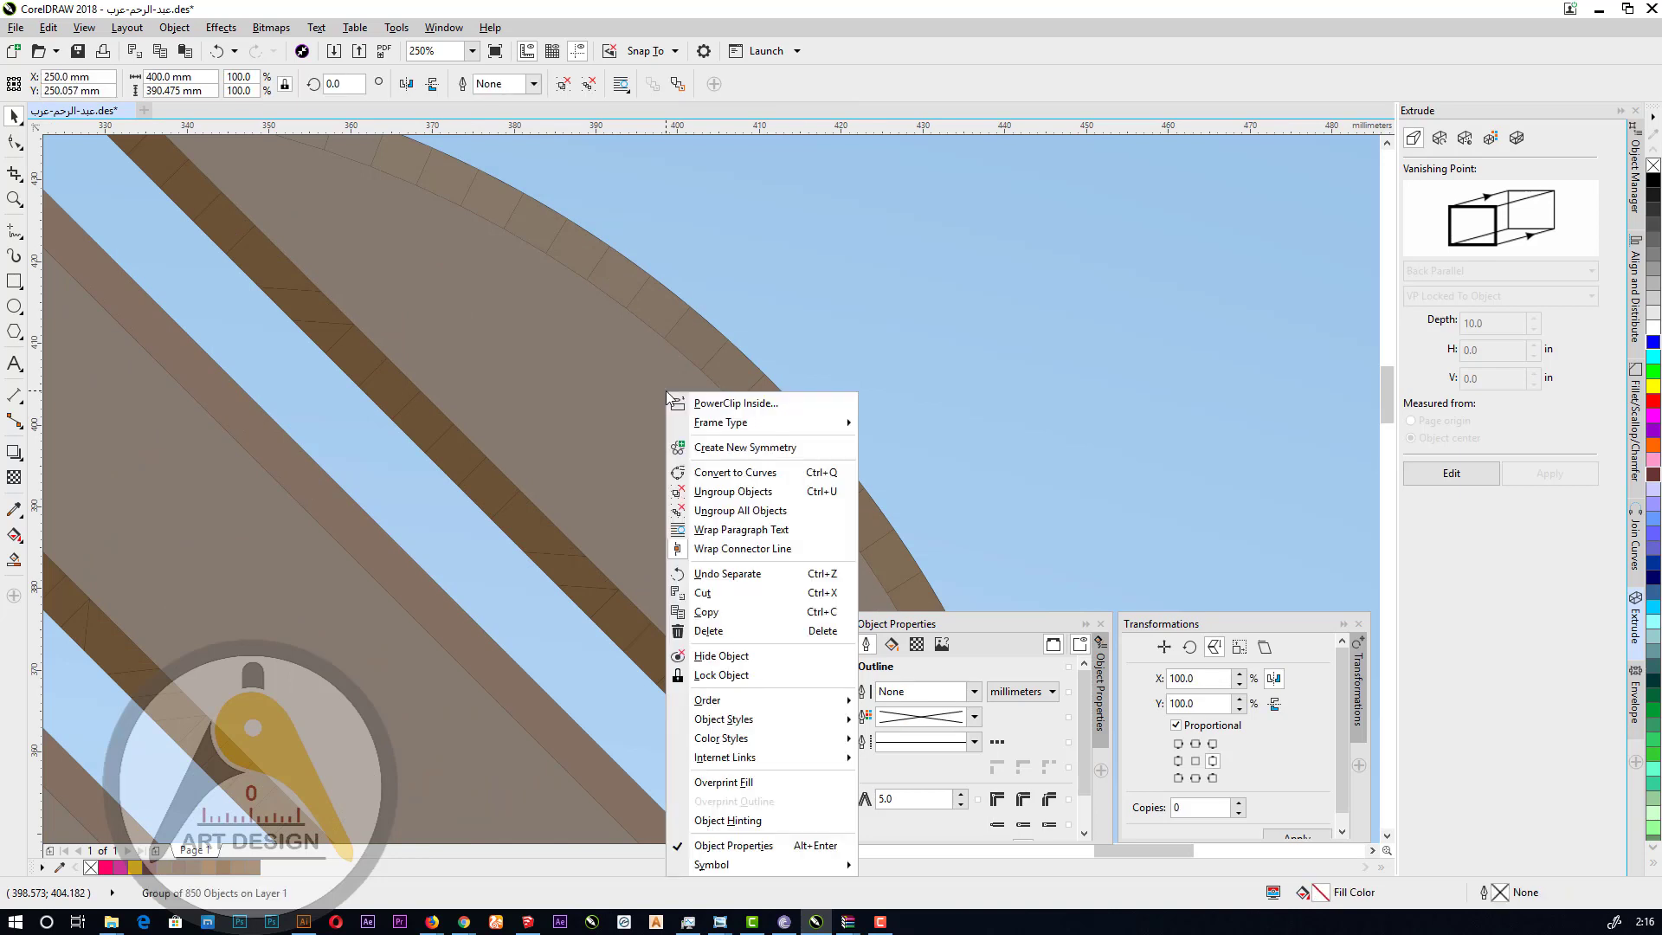
pyautogui.click(717, 493)
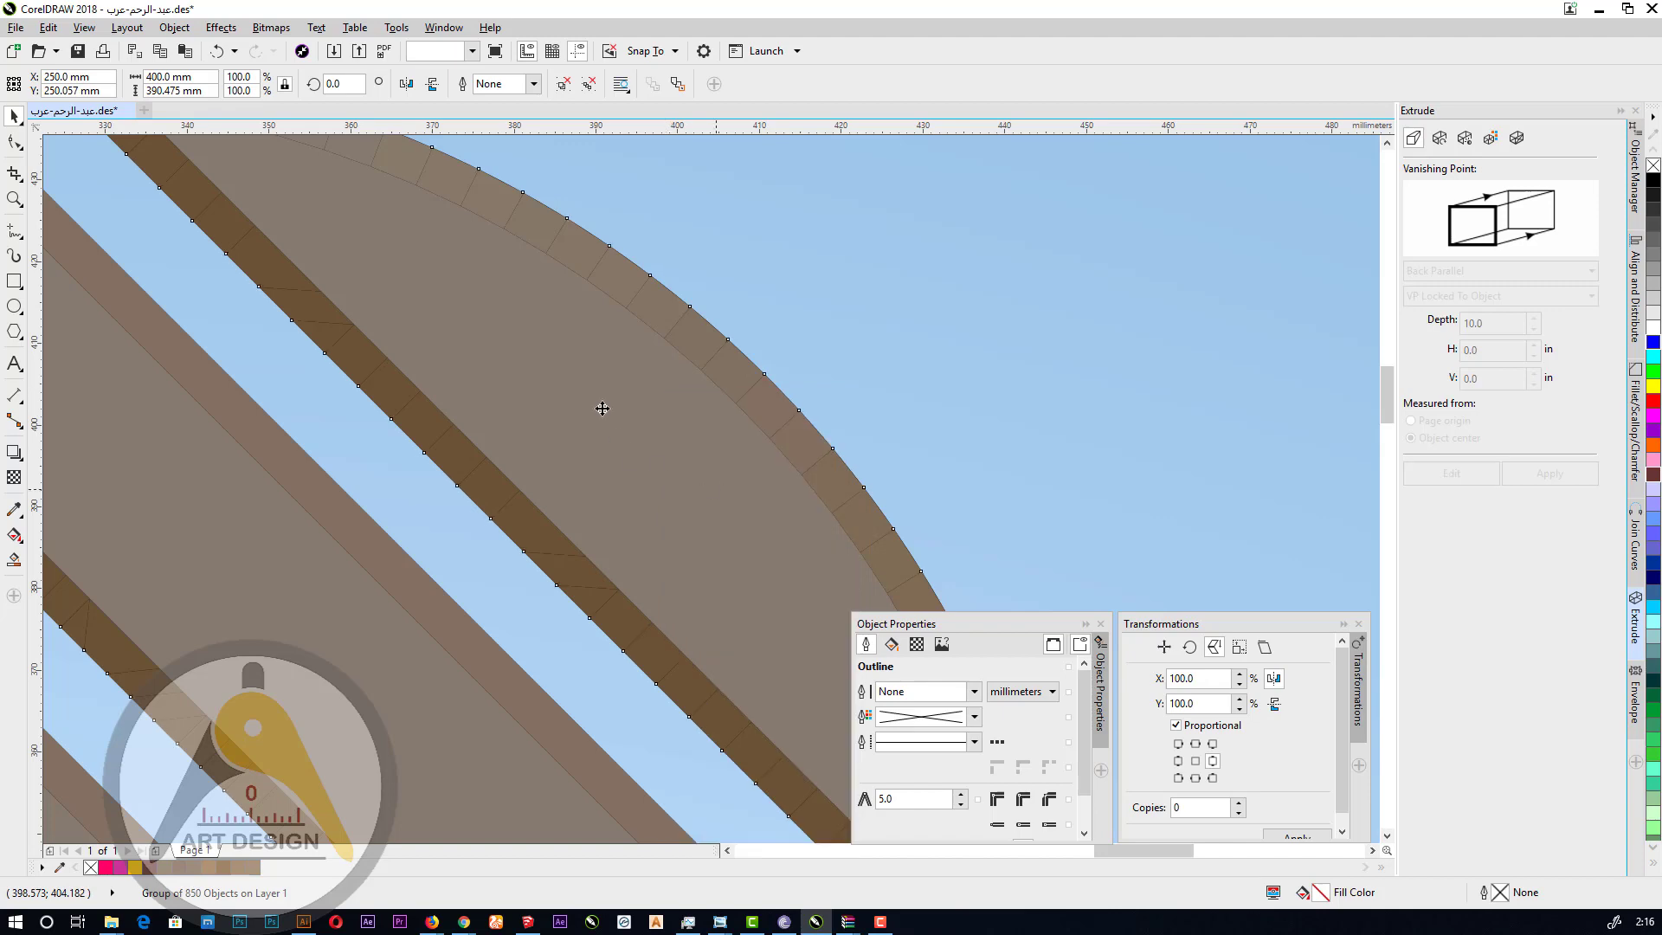
# Move the unfilled bevel strip of the heart's right outer arc outward onto the background and give it a black-to-white fountain fill.
pyautogui.scroll(-1, 596, 388)
pyautogui.scroll(-1, 540, 430)
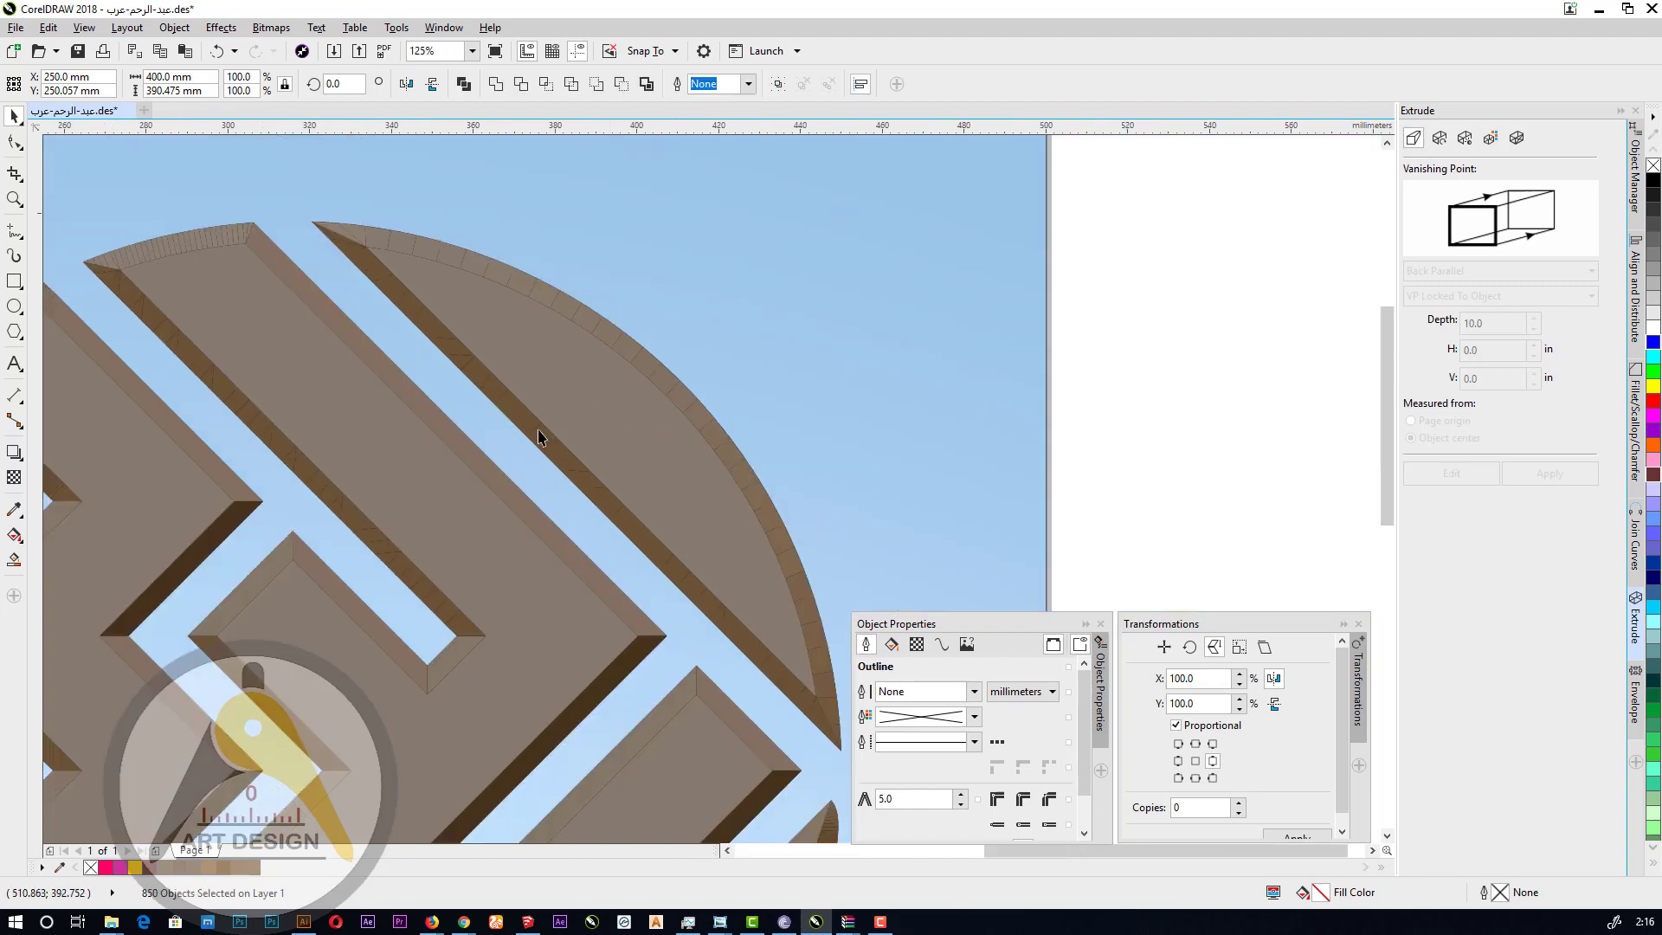
pyautogui.click(641, 407)
pyautogui.scroll(1, 641, 406)
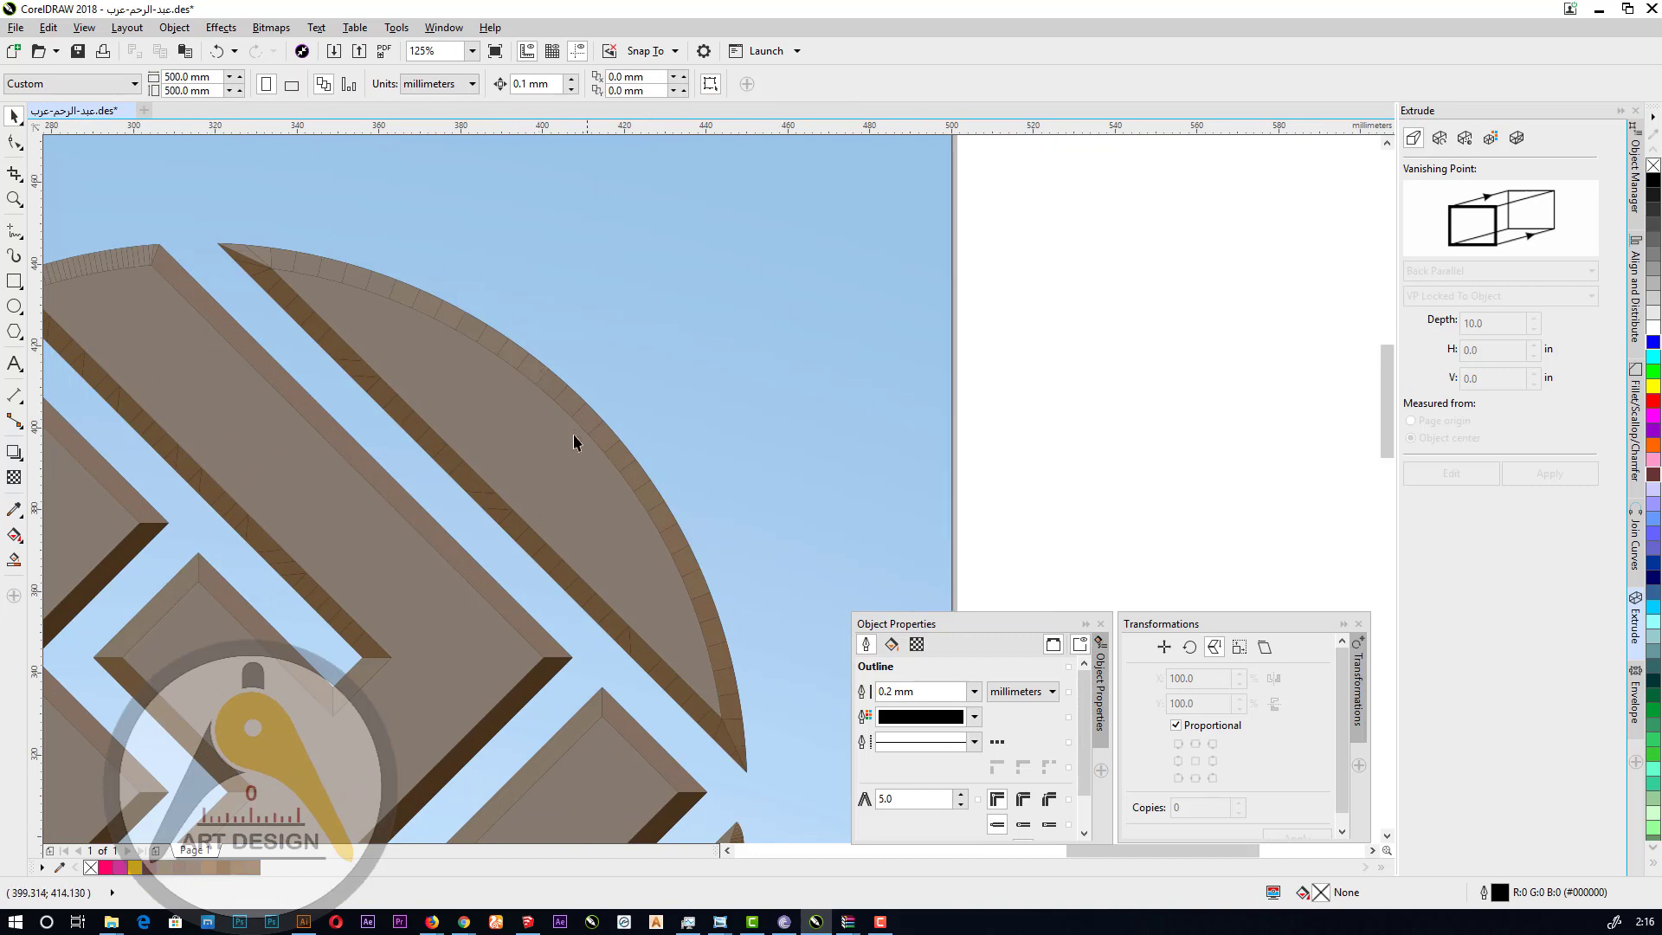
pyautogui.moveTo(667, 395); pyautogui.dragTo(678, 327)
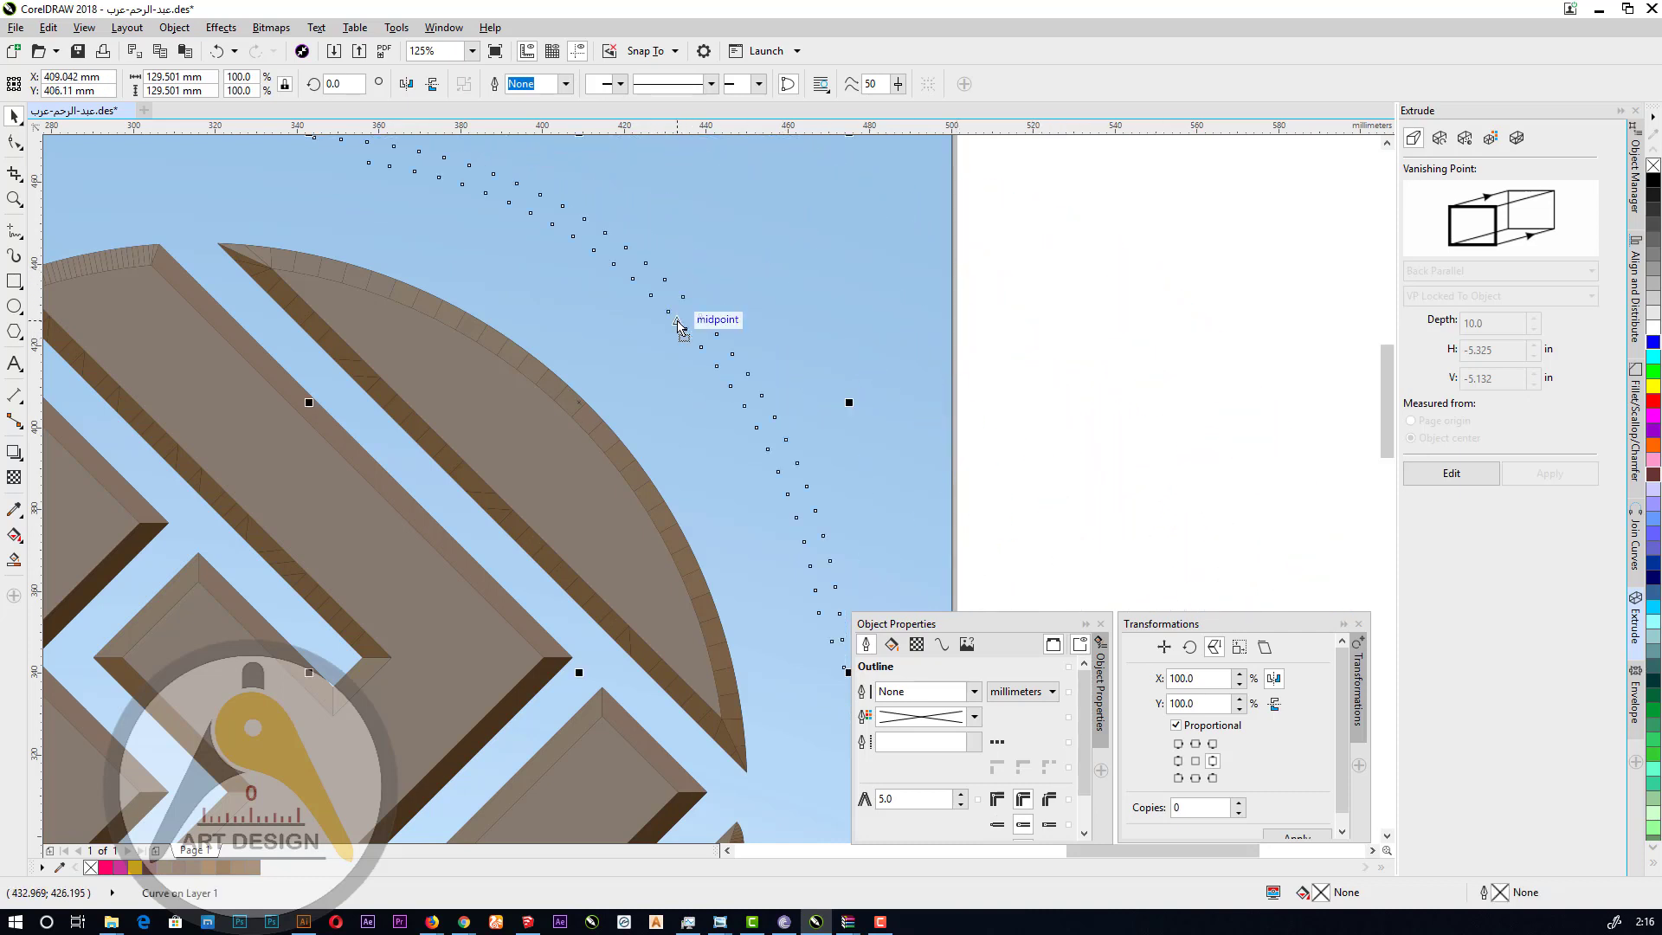
pyautogui.click(893, 648)
pyautogui.click(920, 692)
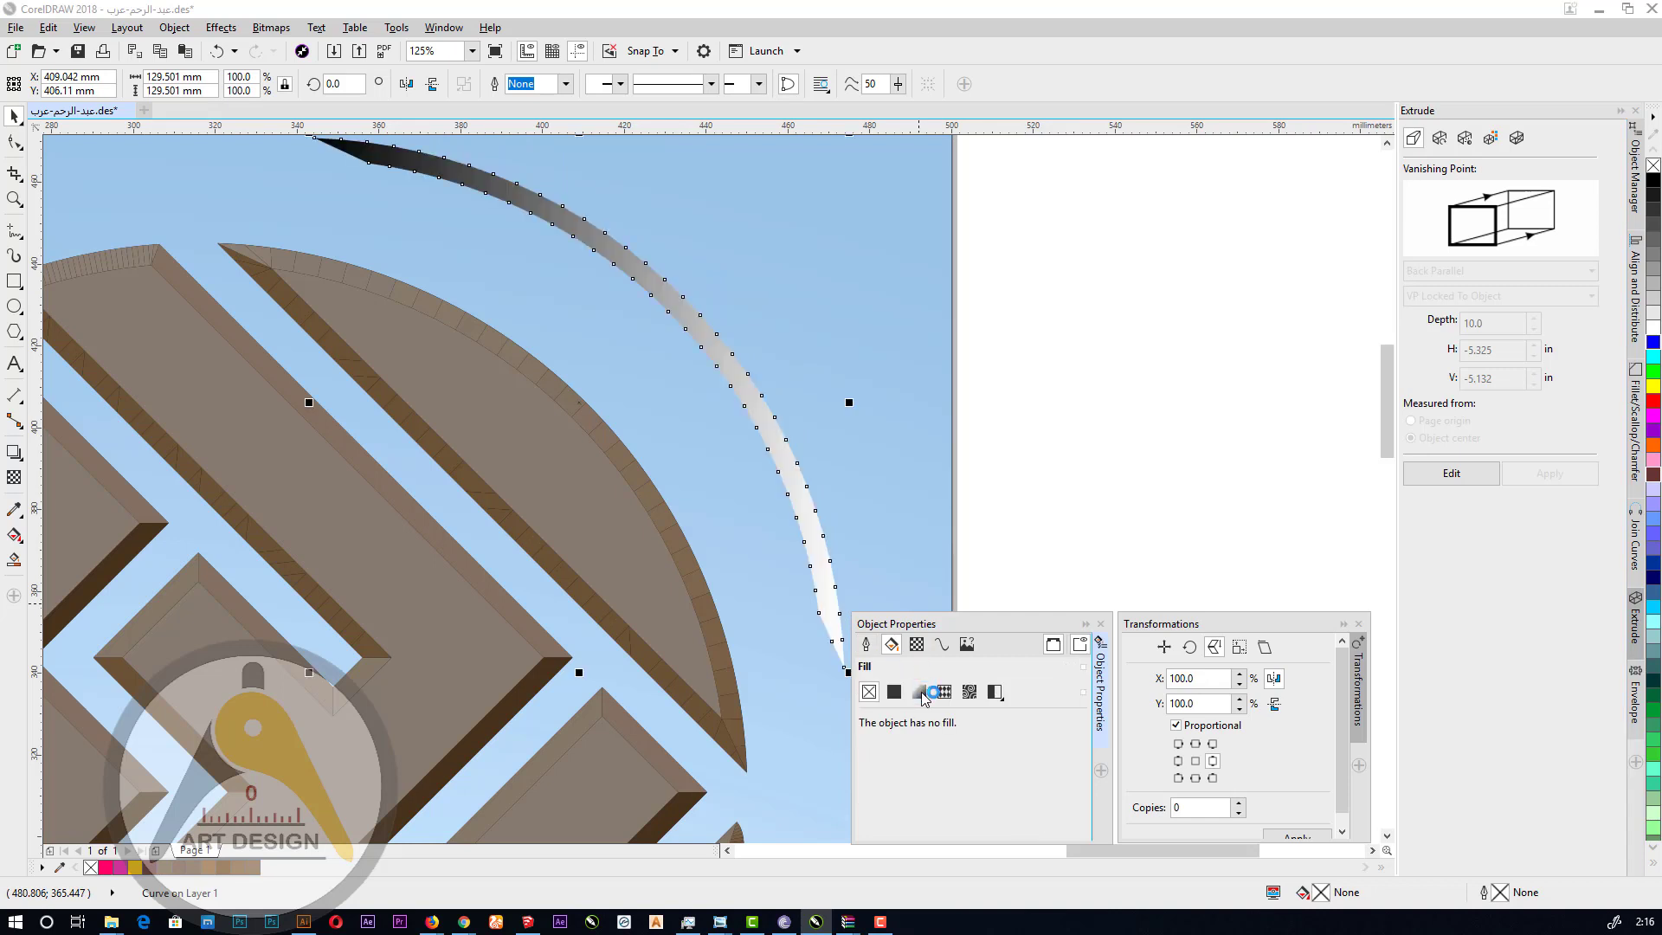
# Move the unfilled bevel strip of the arc segment's straight inner side onto the neighbouring diagonal bar and give it a black-to-white fountain fill.
pyautogui.click(585, 594)
pyautogui.moveTo(585, 594); pyautogui.dragTo(495, 635)
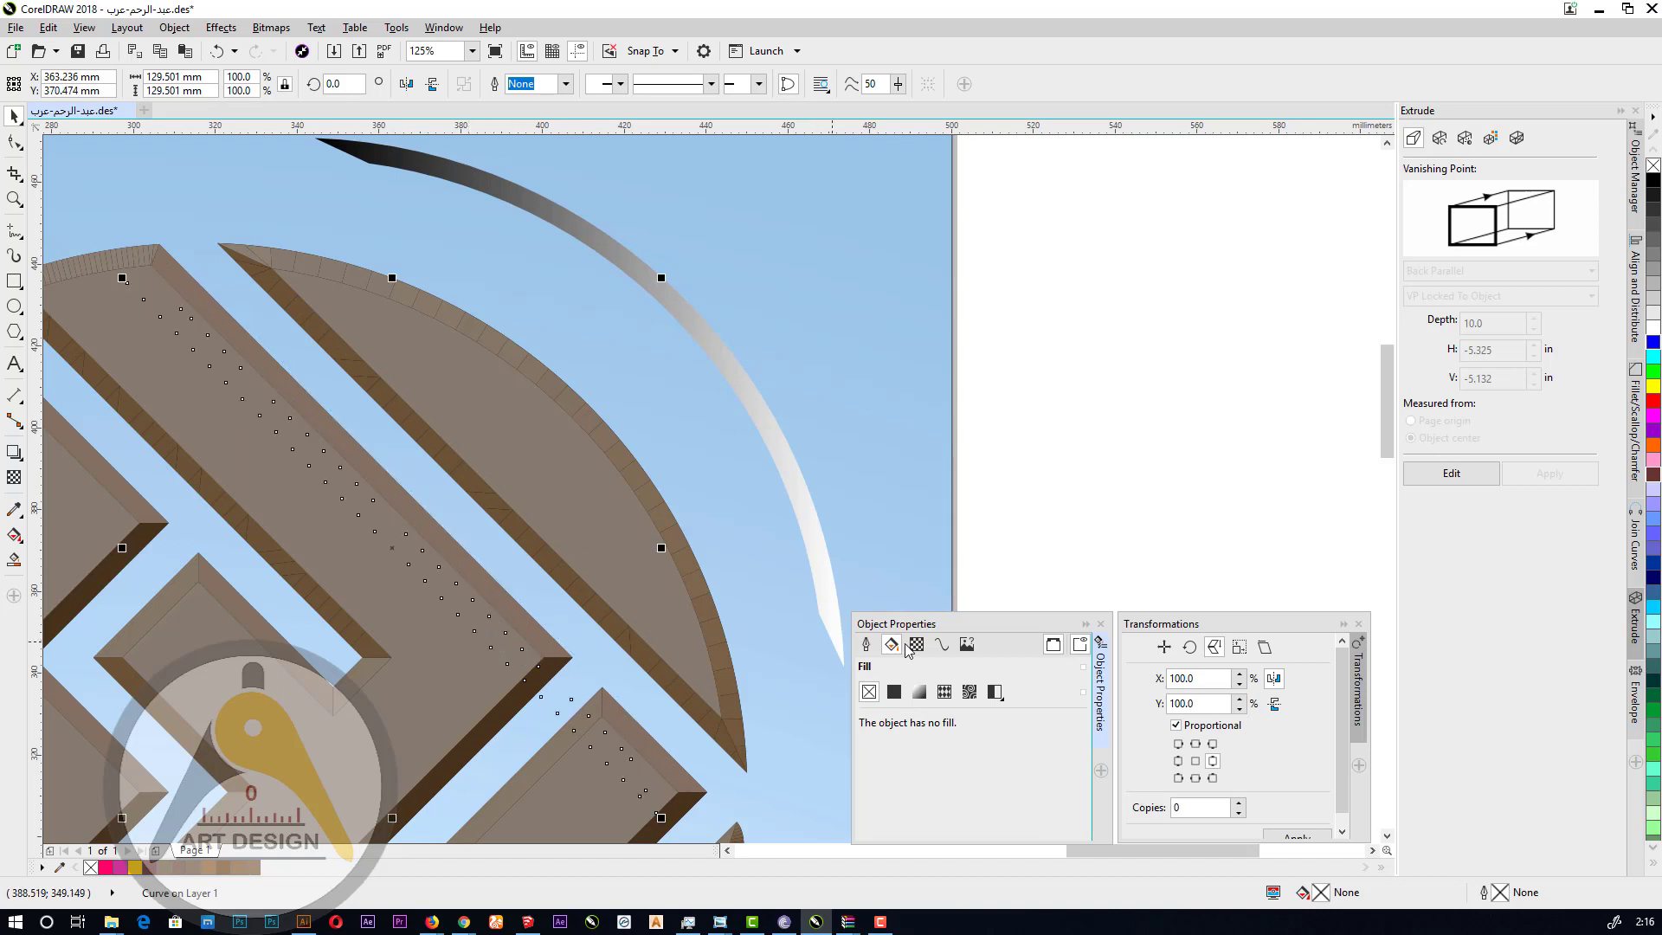
pyautogui.click(919, 691)
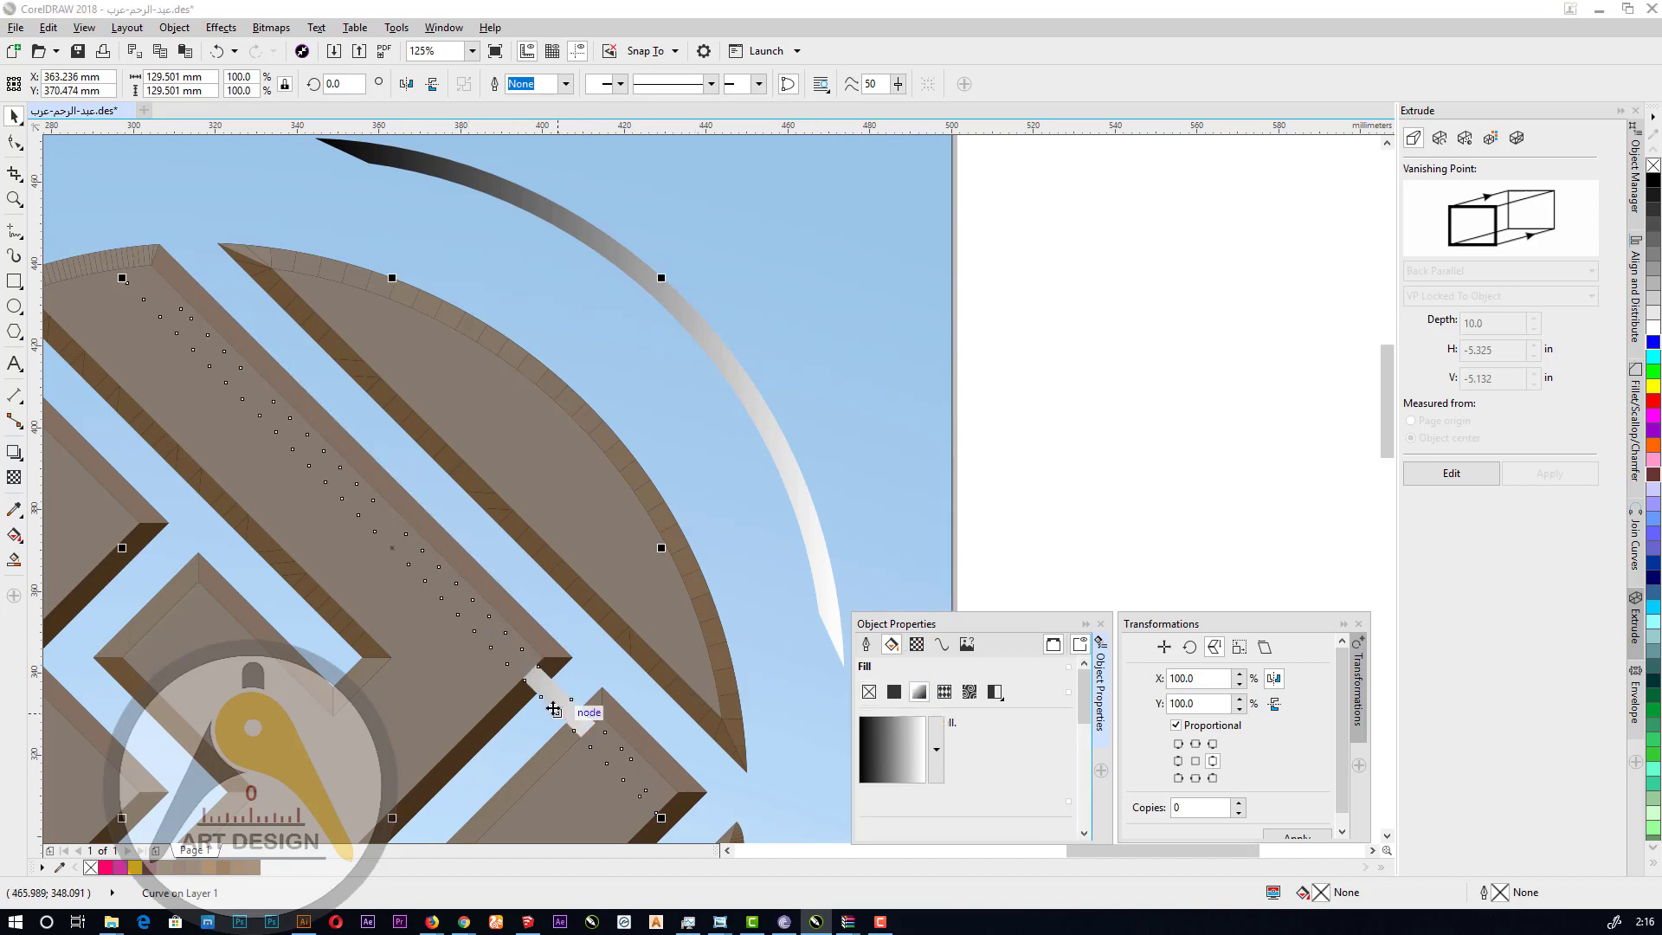
# Move the straight gradient strip into the gap beside the arc segment and the curved gradient strip lower on the background.
pyautogui.moveTo(552, 696); pyautogui.dragTo(616, 676)
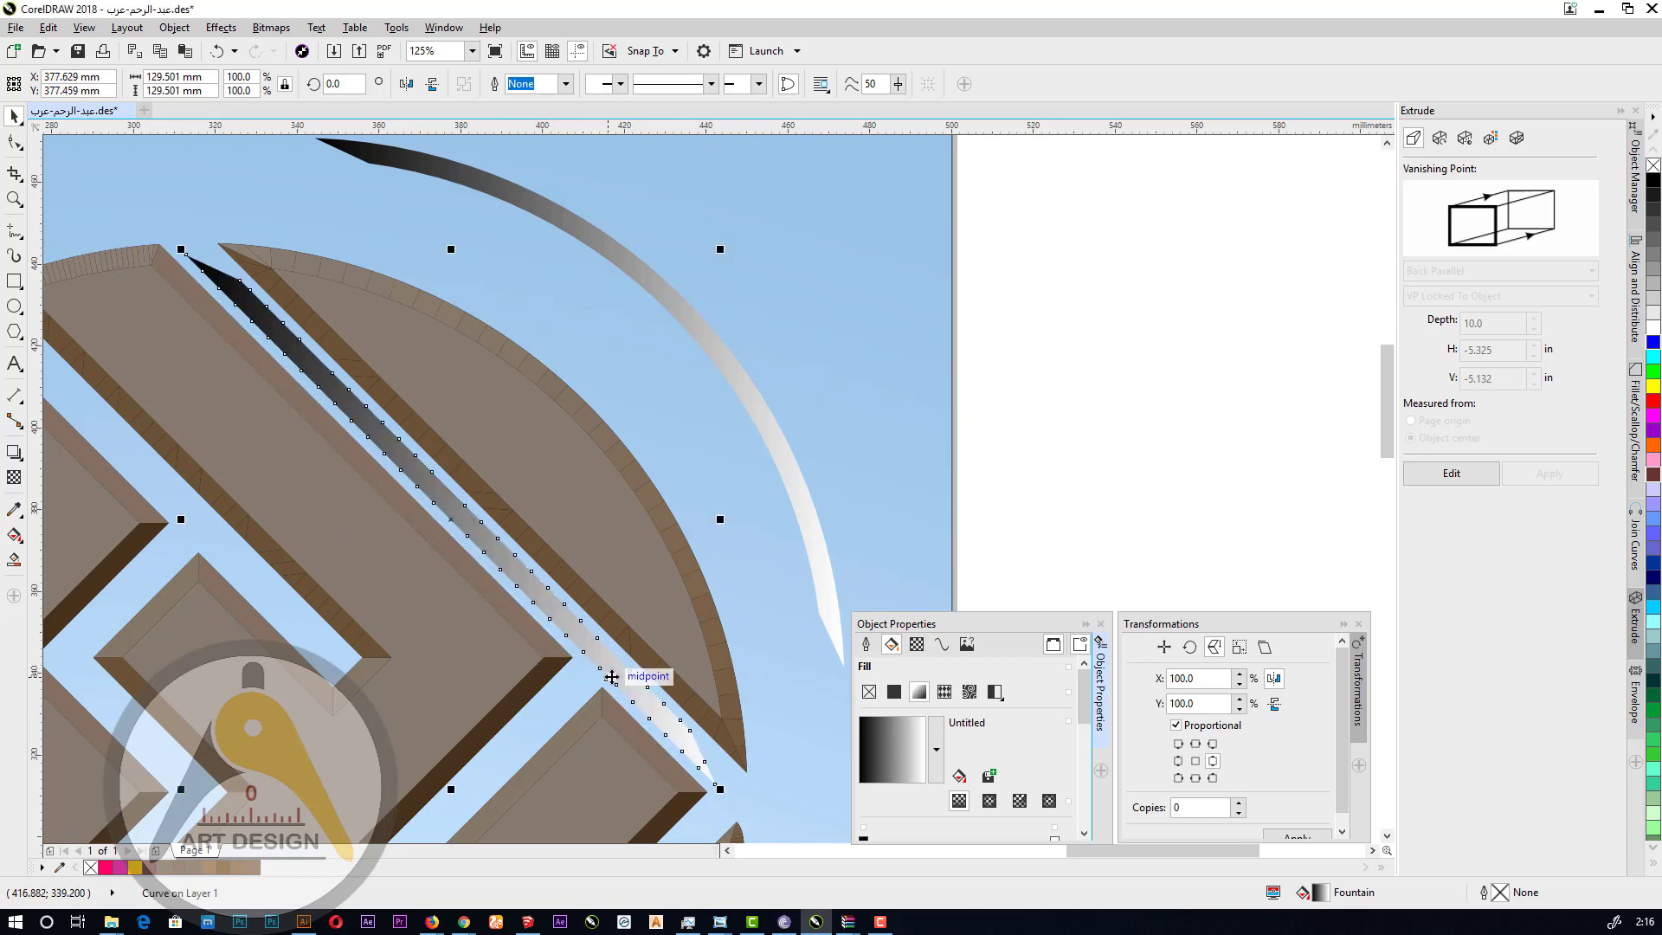
pyautogui.click(730, 372)
pyautogui.moveTo(727, 359); pyautogui.dragTo(758, 452)
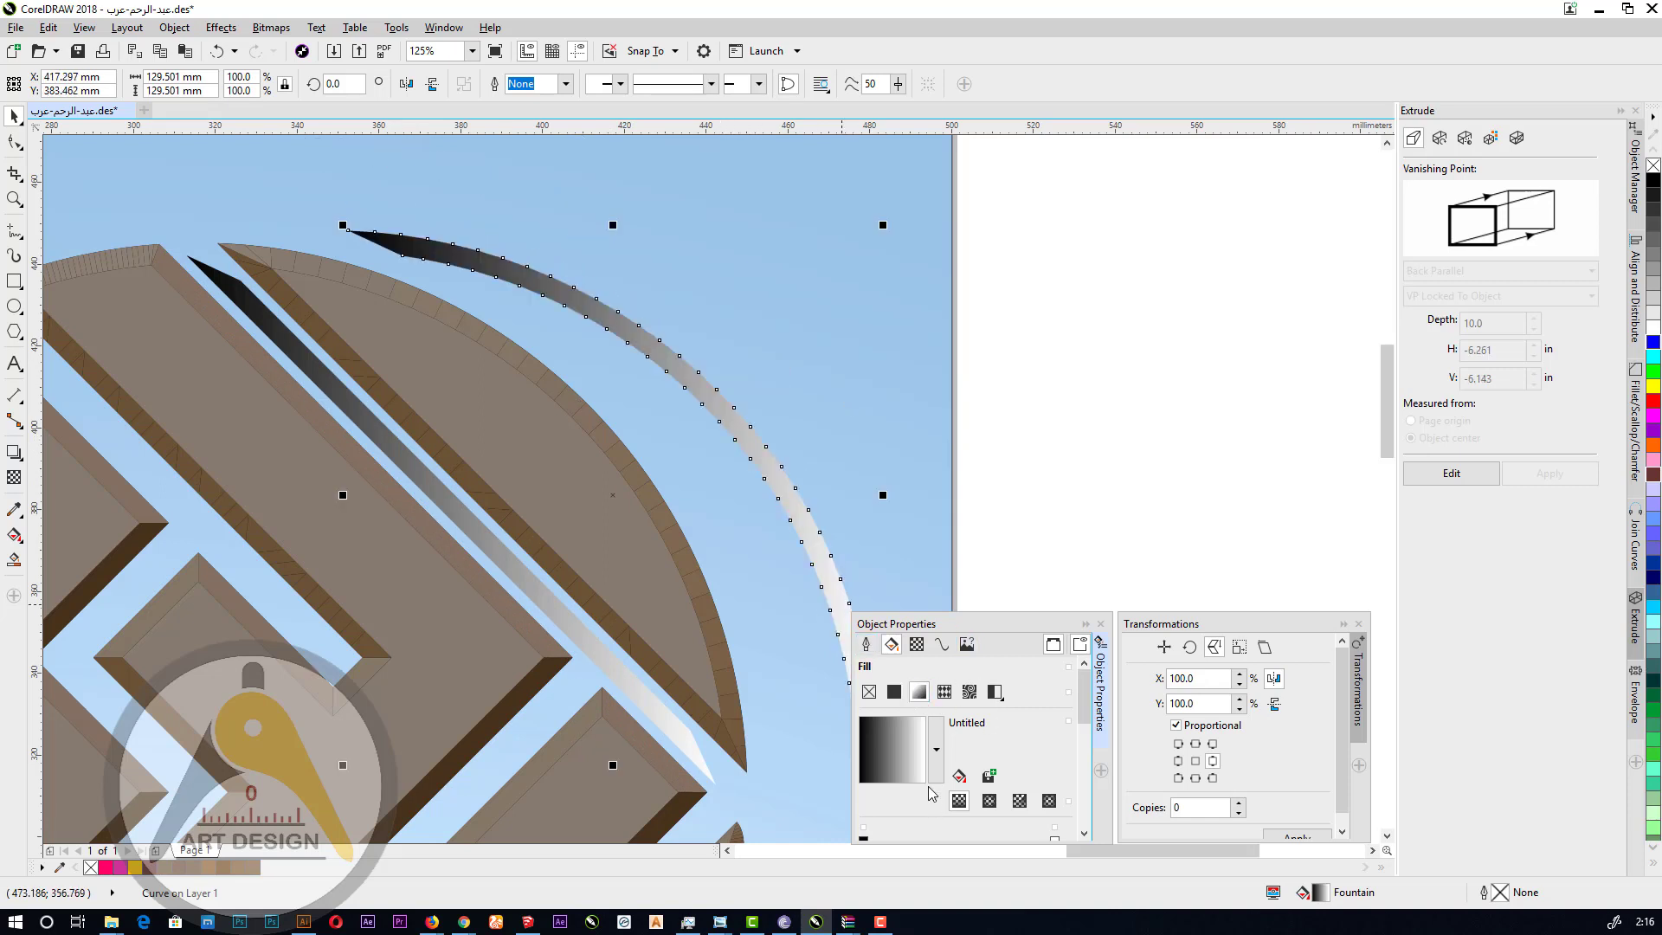
# Set the start colour of the curved strip's fountain fill to the grey-brown sampled from the bevel at the arc's upper tip.
pyautogui.scroll(-2, 948, 762)
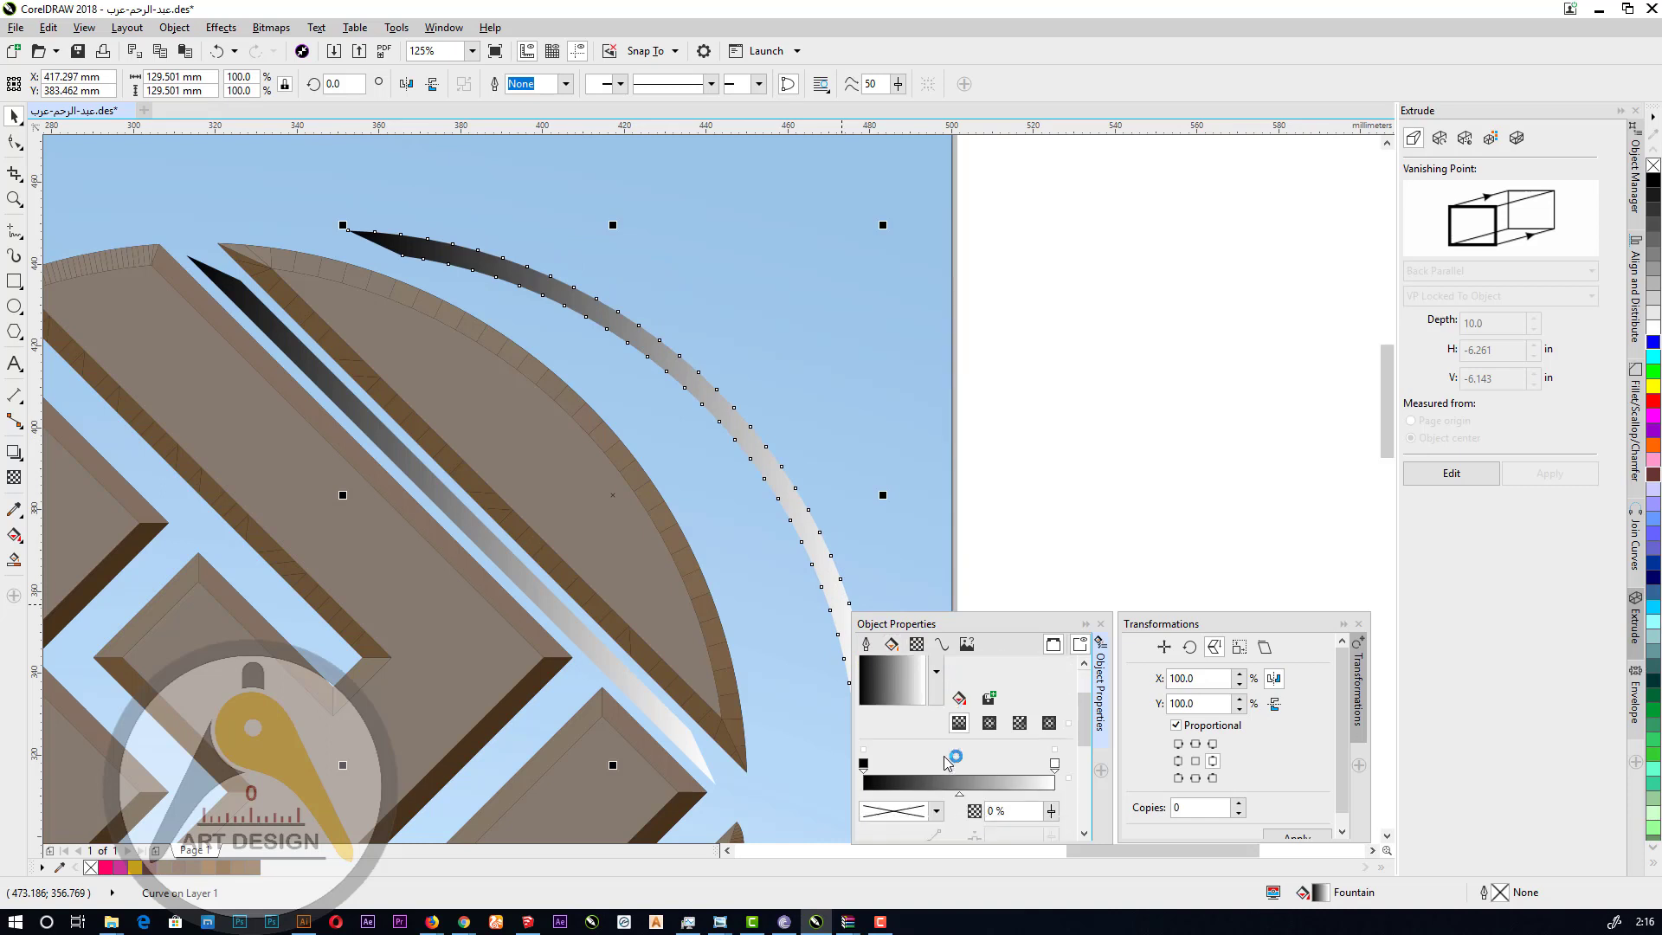
pyautogui.scroll(-1, 944, 757)
pyautogui.click(863, 739)
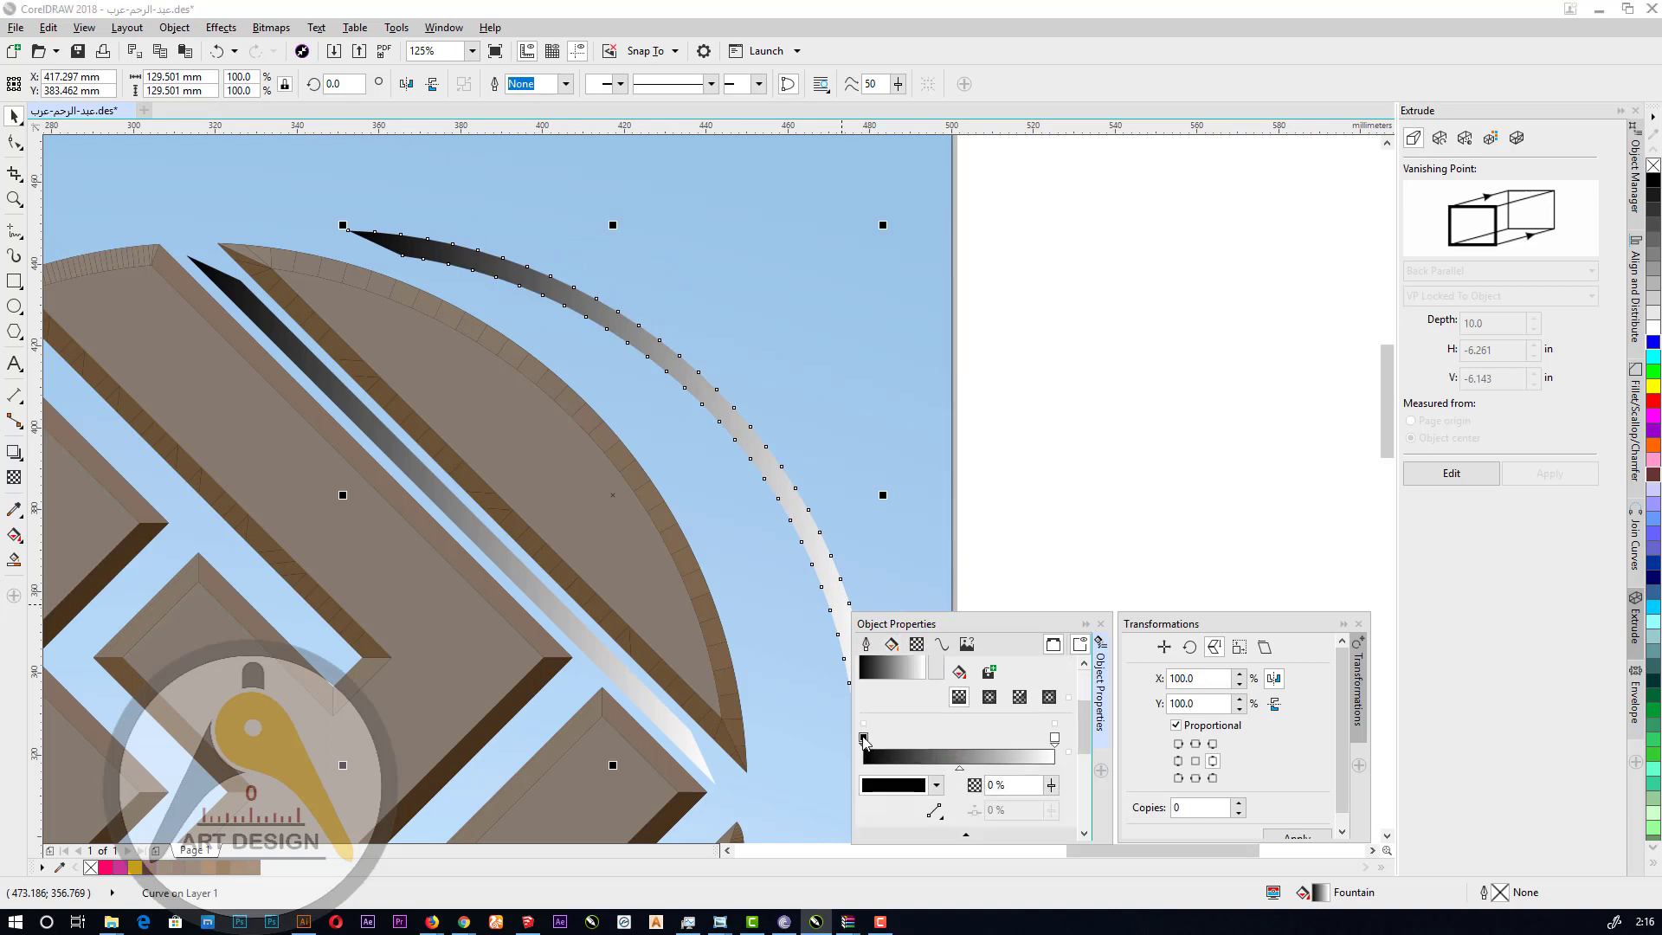
pyautogui.click(895, 786)
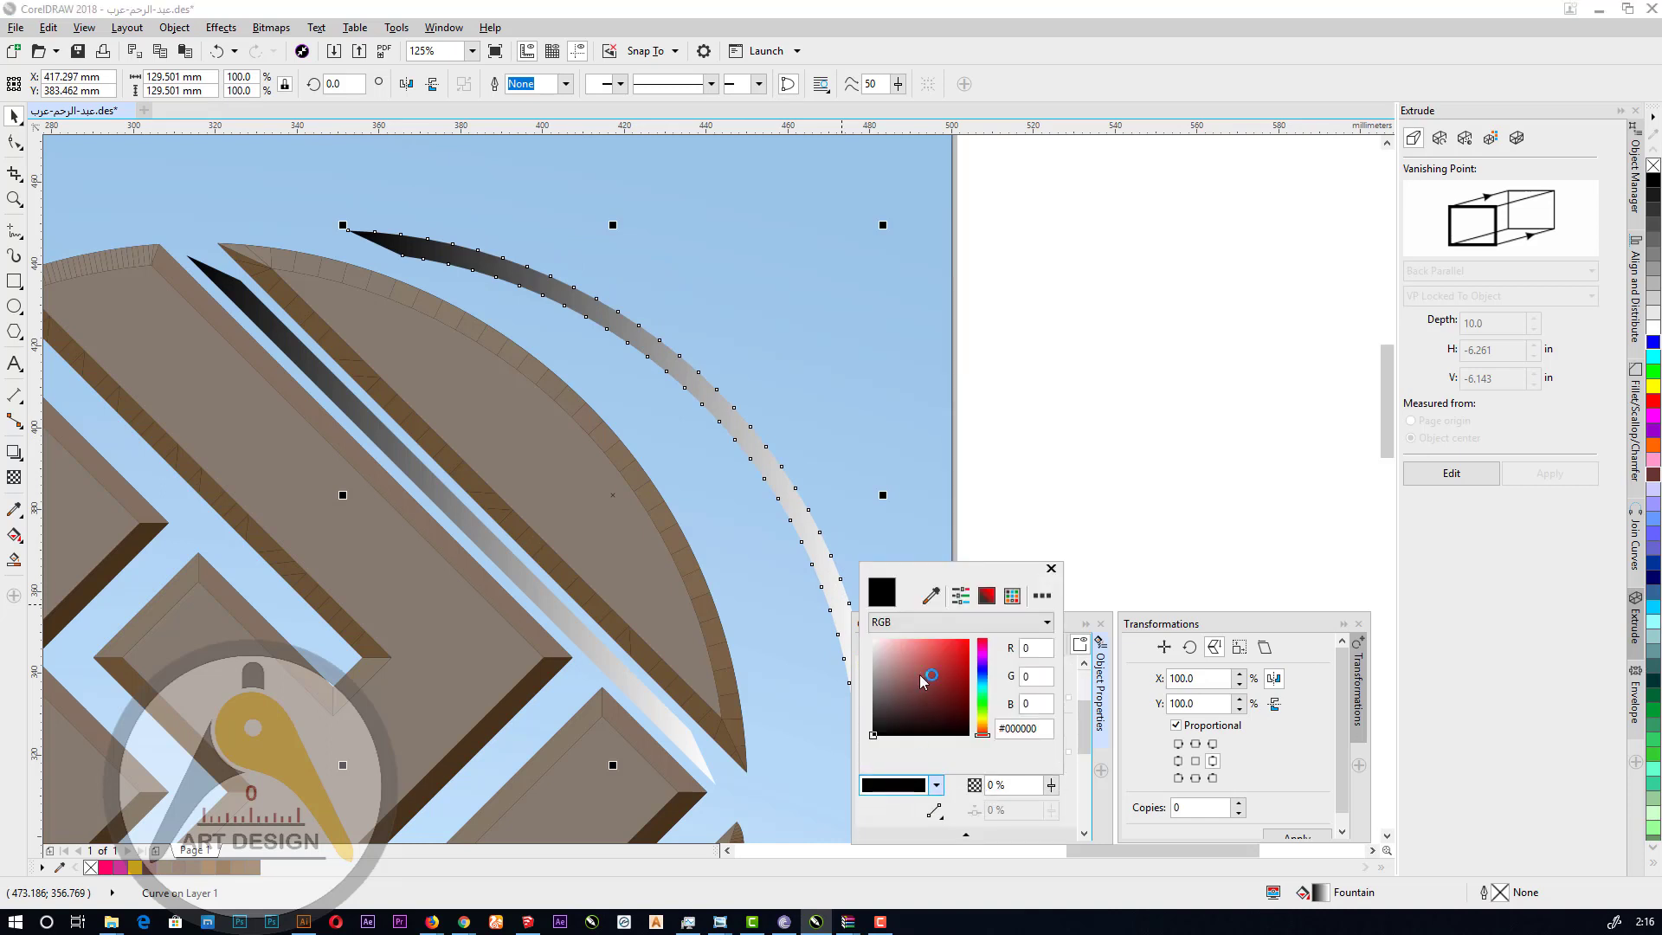
pyautogui.click(932, 593)
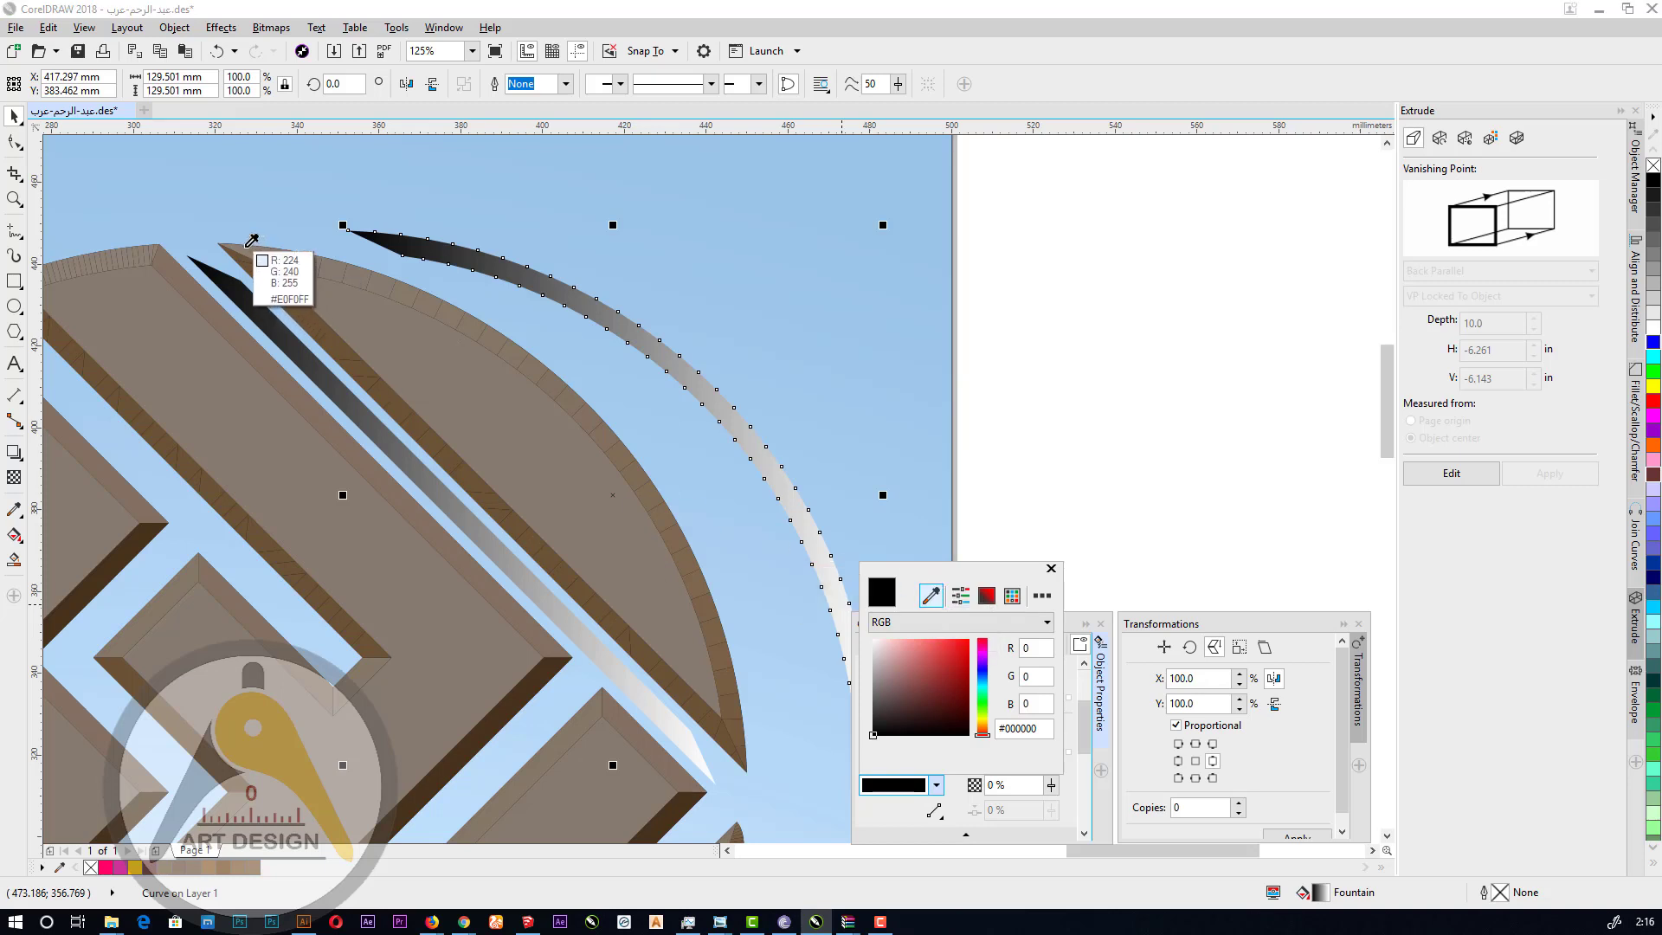
pyautogui.click(242, 254)
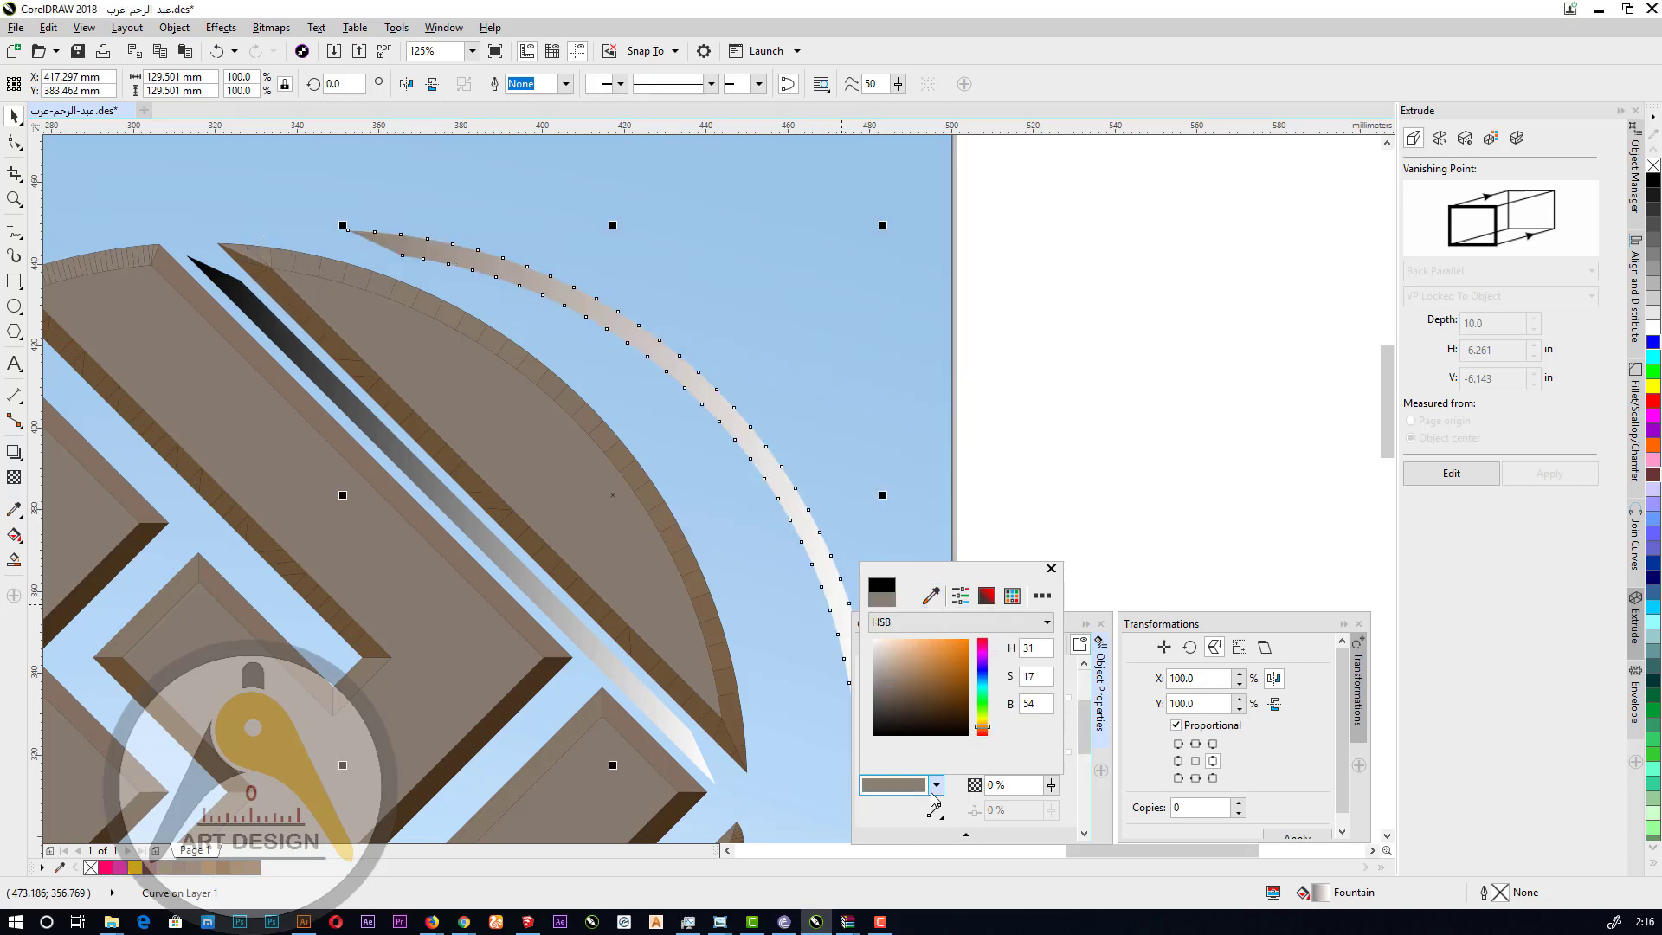
pyautogui.click(888, 812)
# Set the end colour of the curved strip's fountain fill to the darker brown sampled from the bevel at the arc's lower tip.
pyautogui.click(1055, 738)
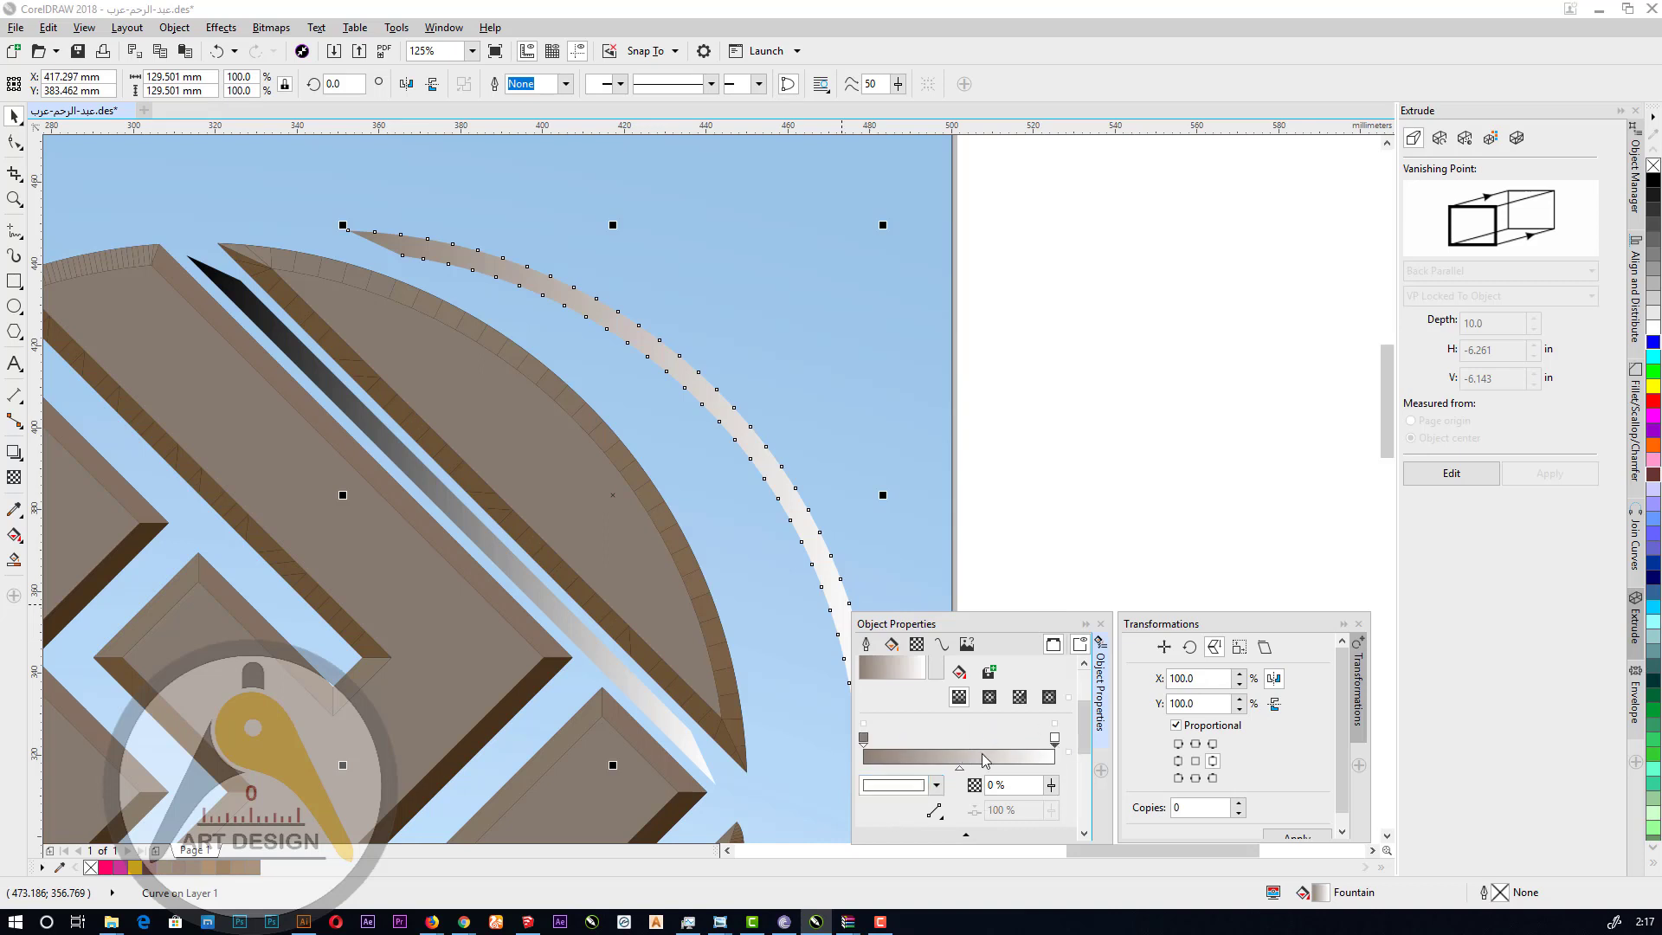
pyautogui.click(917, 791)
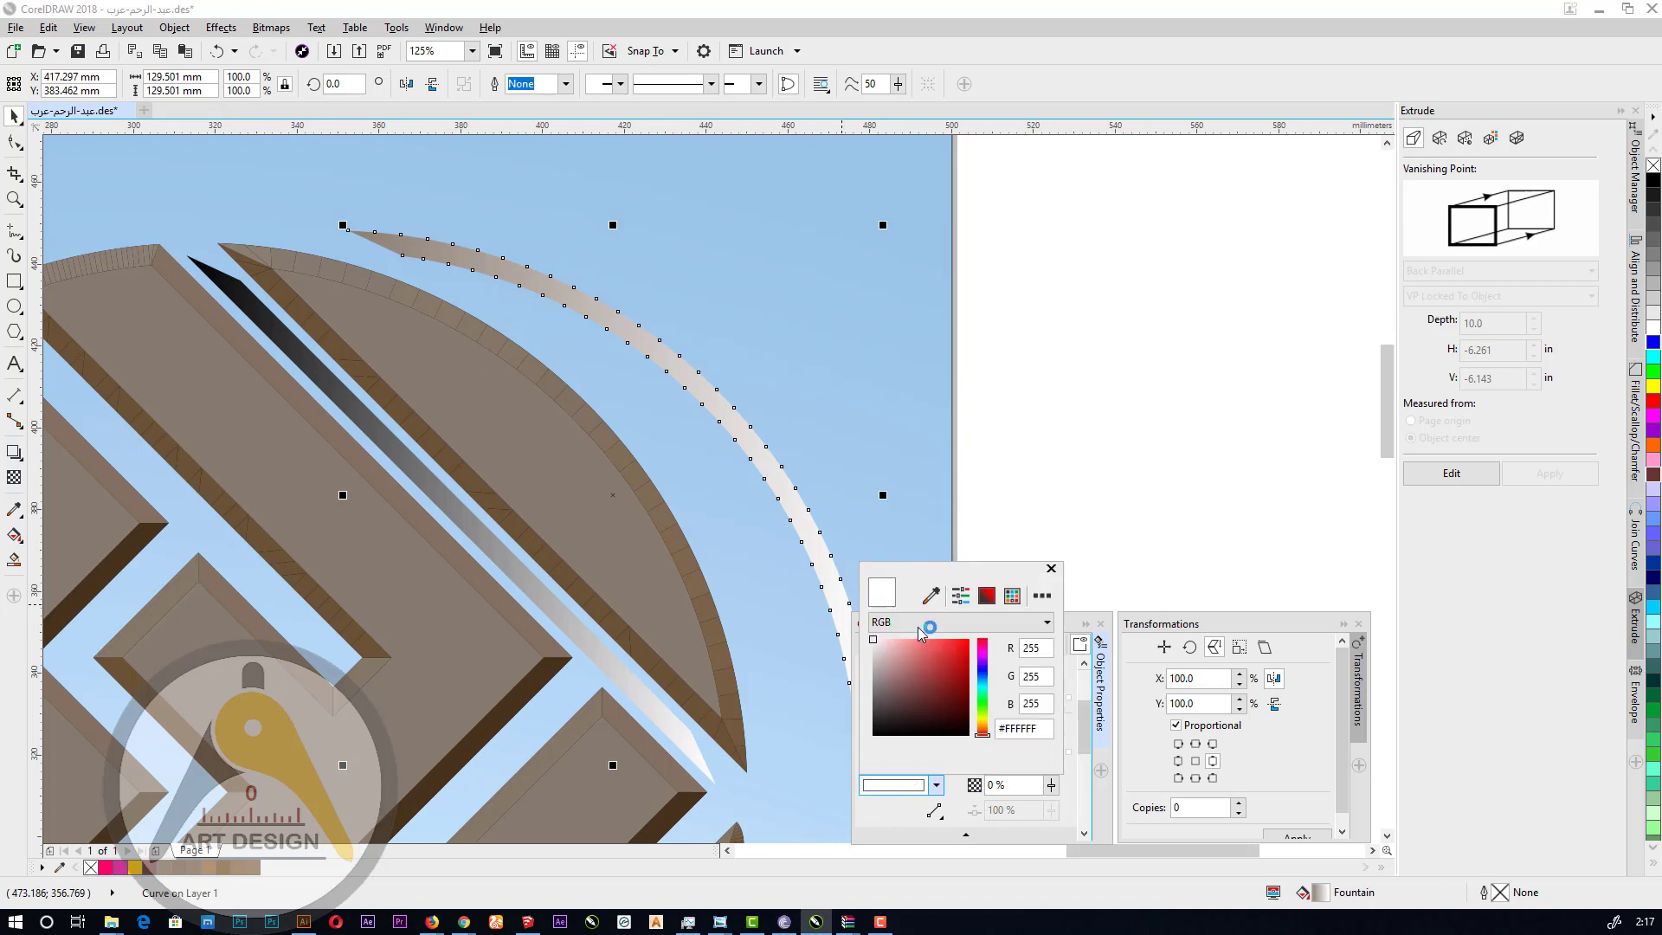
pyautogui.click(930, 595)
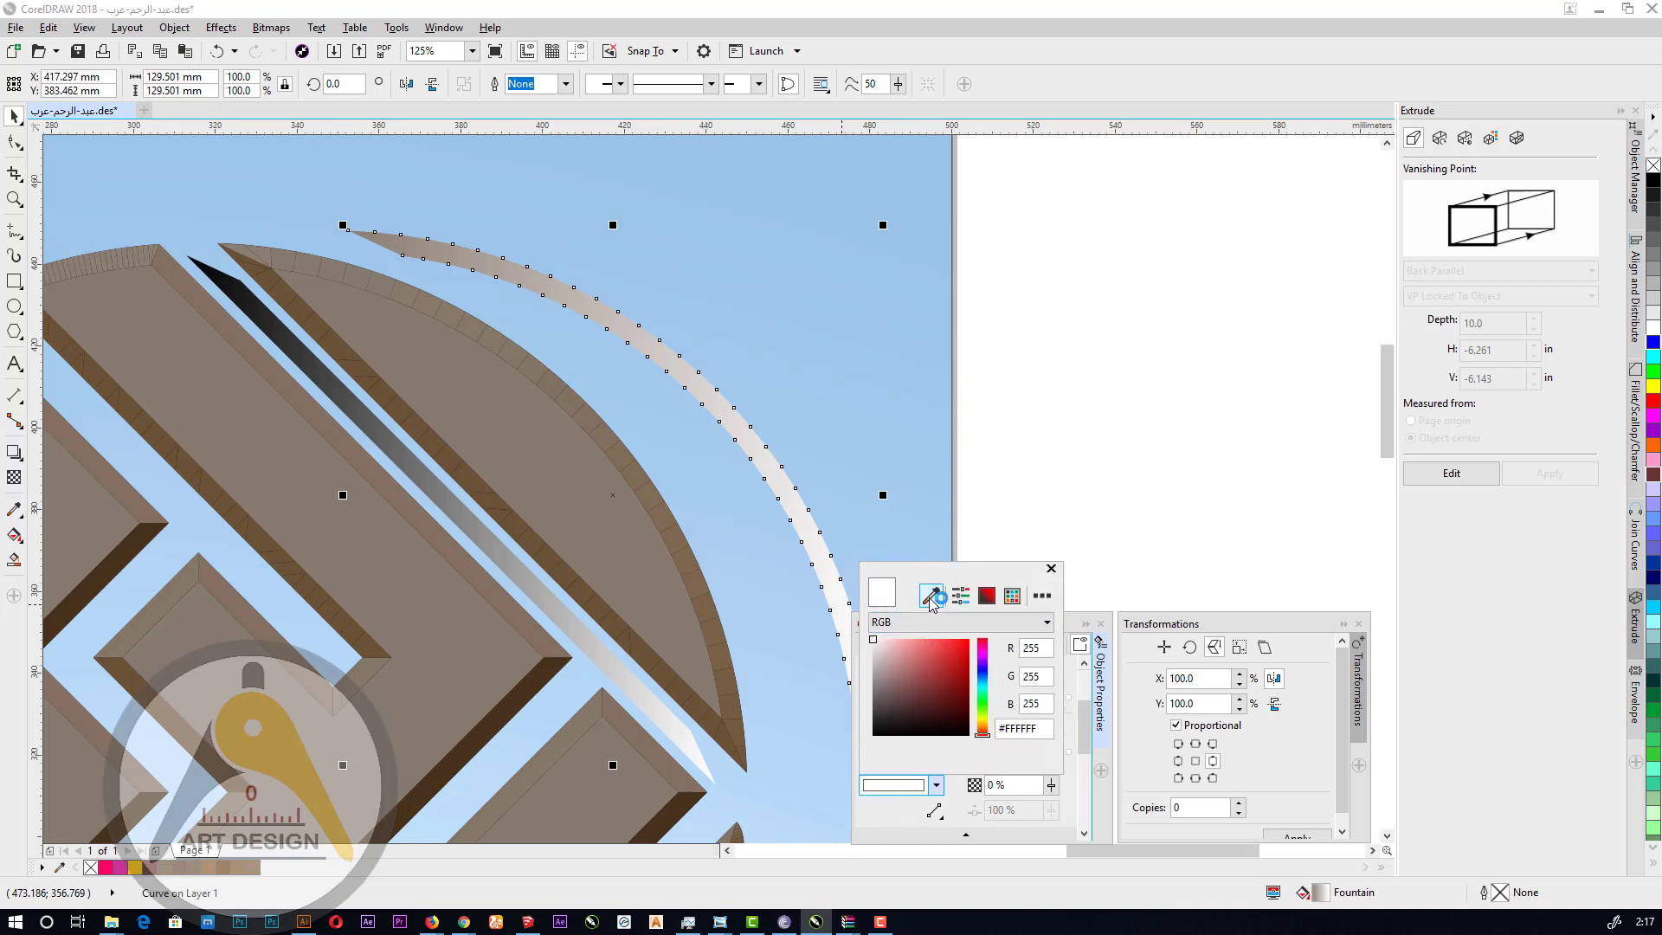
pyautogui.click(743, 727)
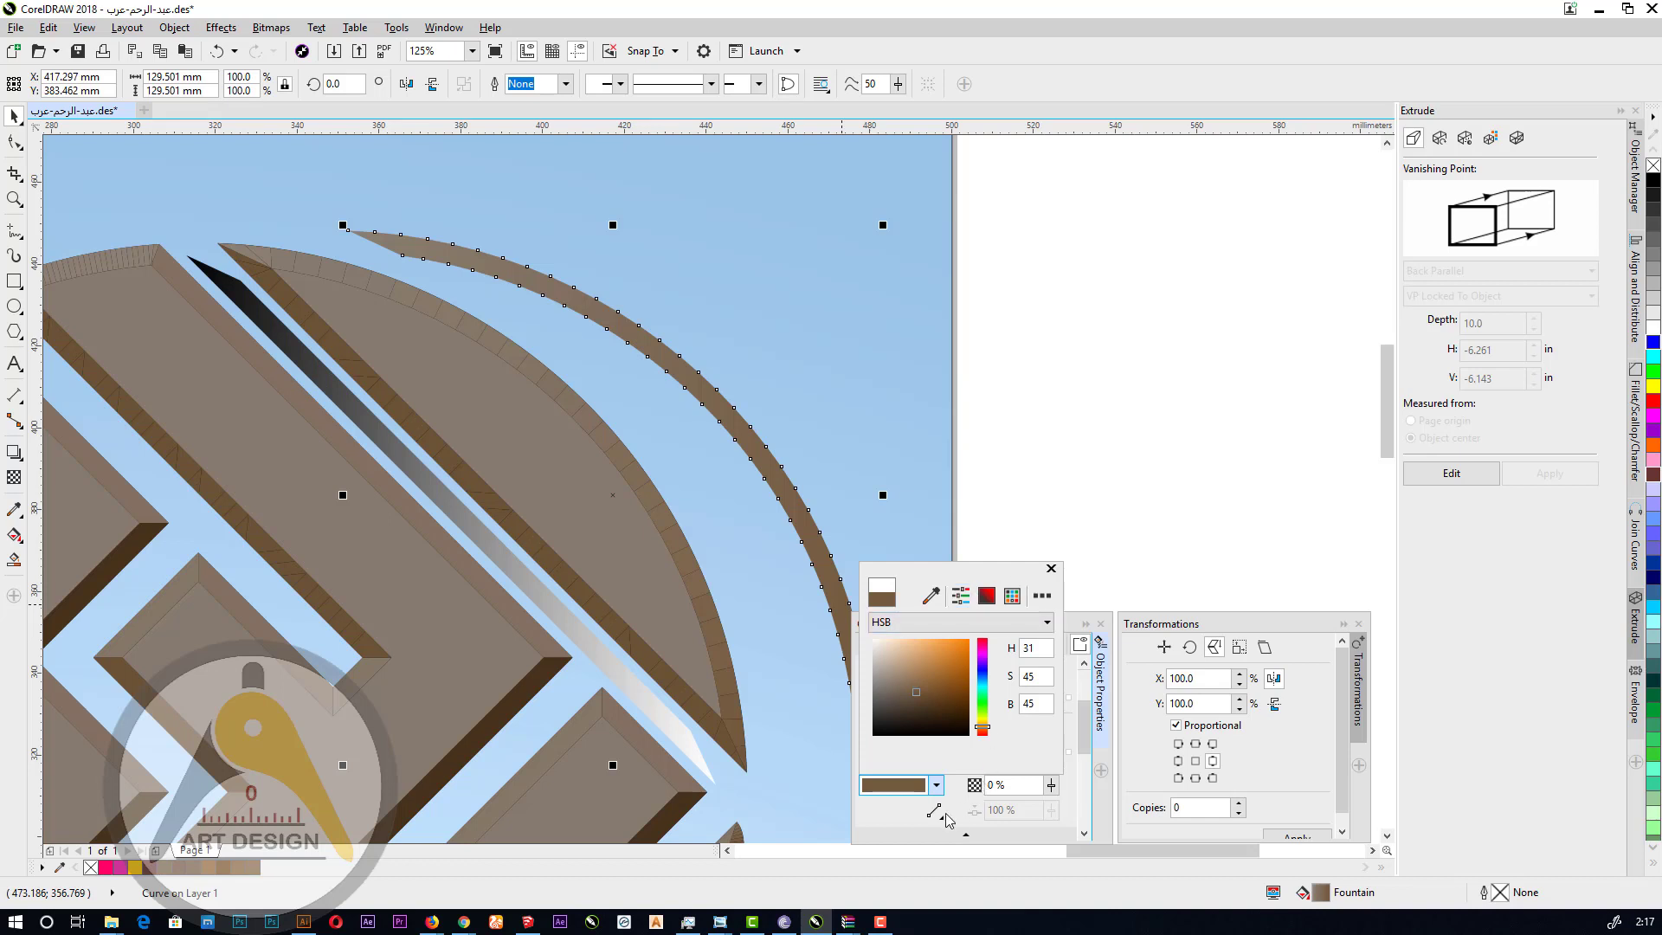
pyautogui.click(936, 786)
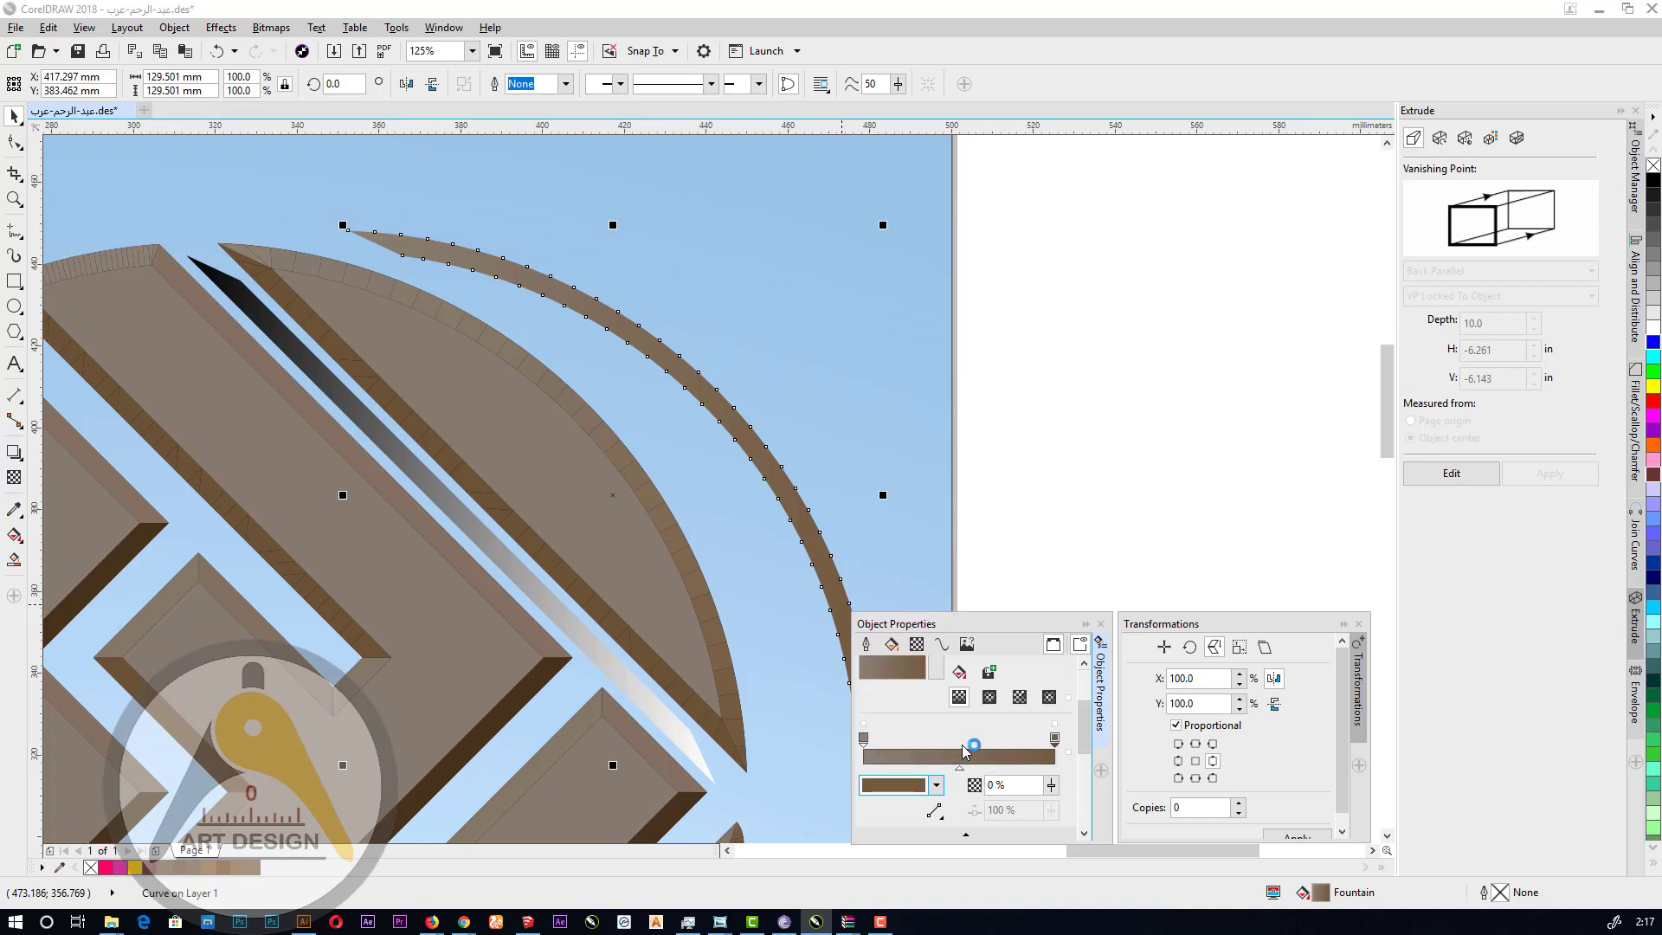
# Add a middle colour node at 52% to the curved strip's fountain fill and sample its brown from the middle of the arc's bevel.
pyautogui.doubleClick(963, 754)
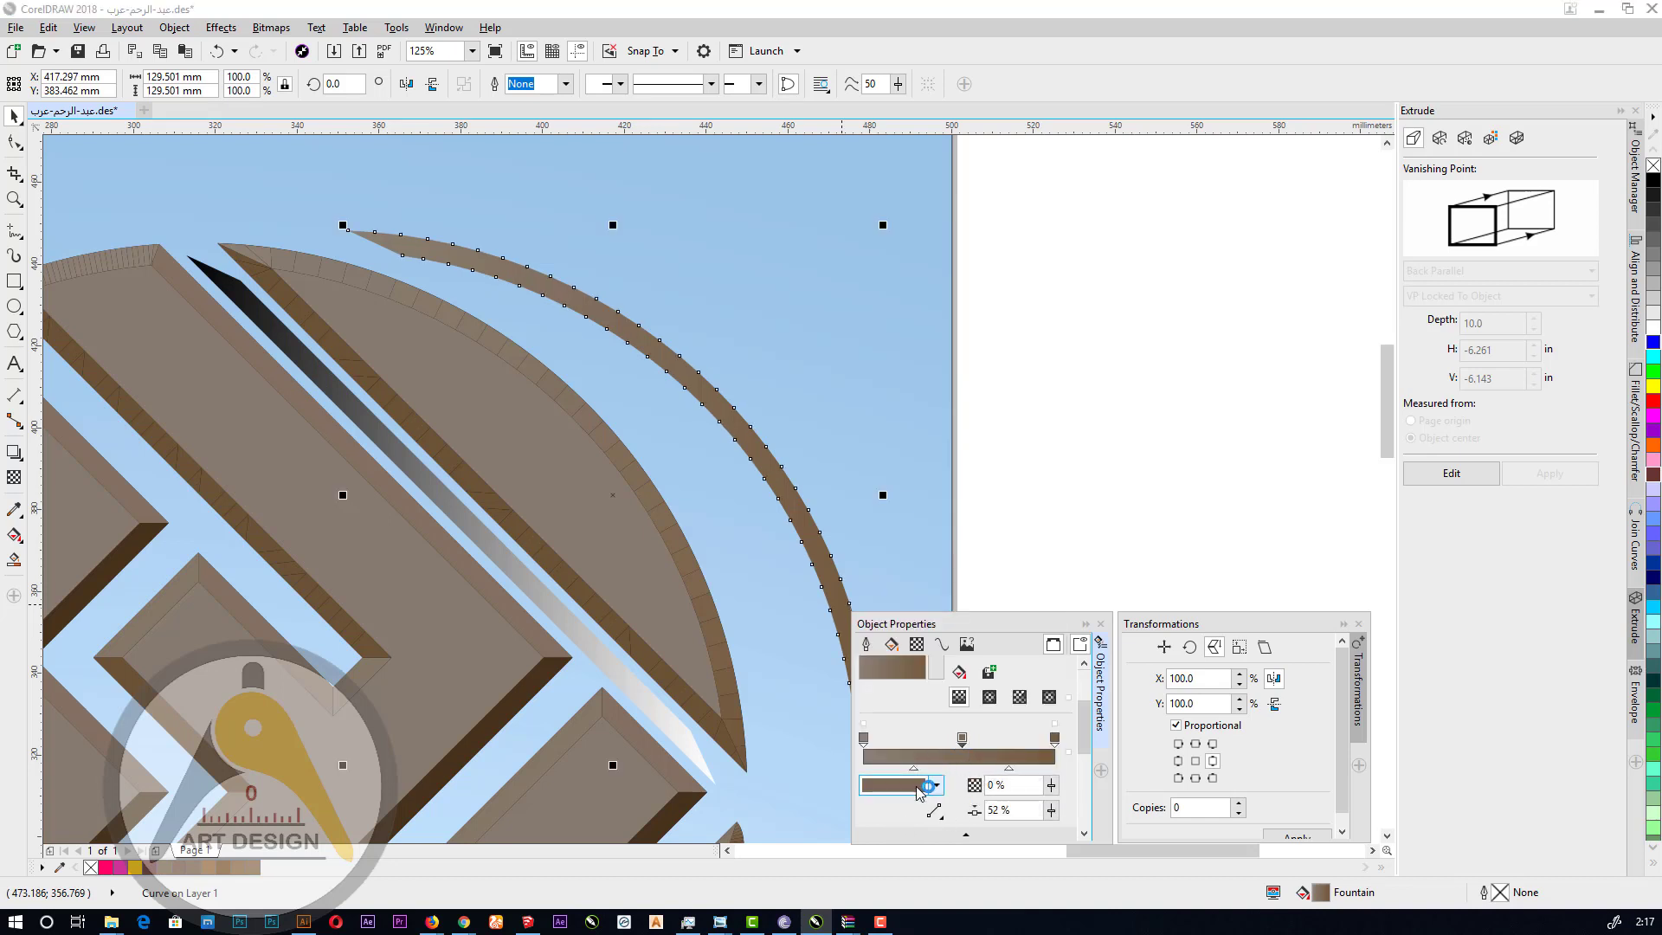
pyautogui.click(919, 793)
pyautogui.click(932, 595)
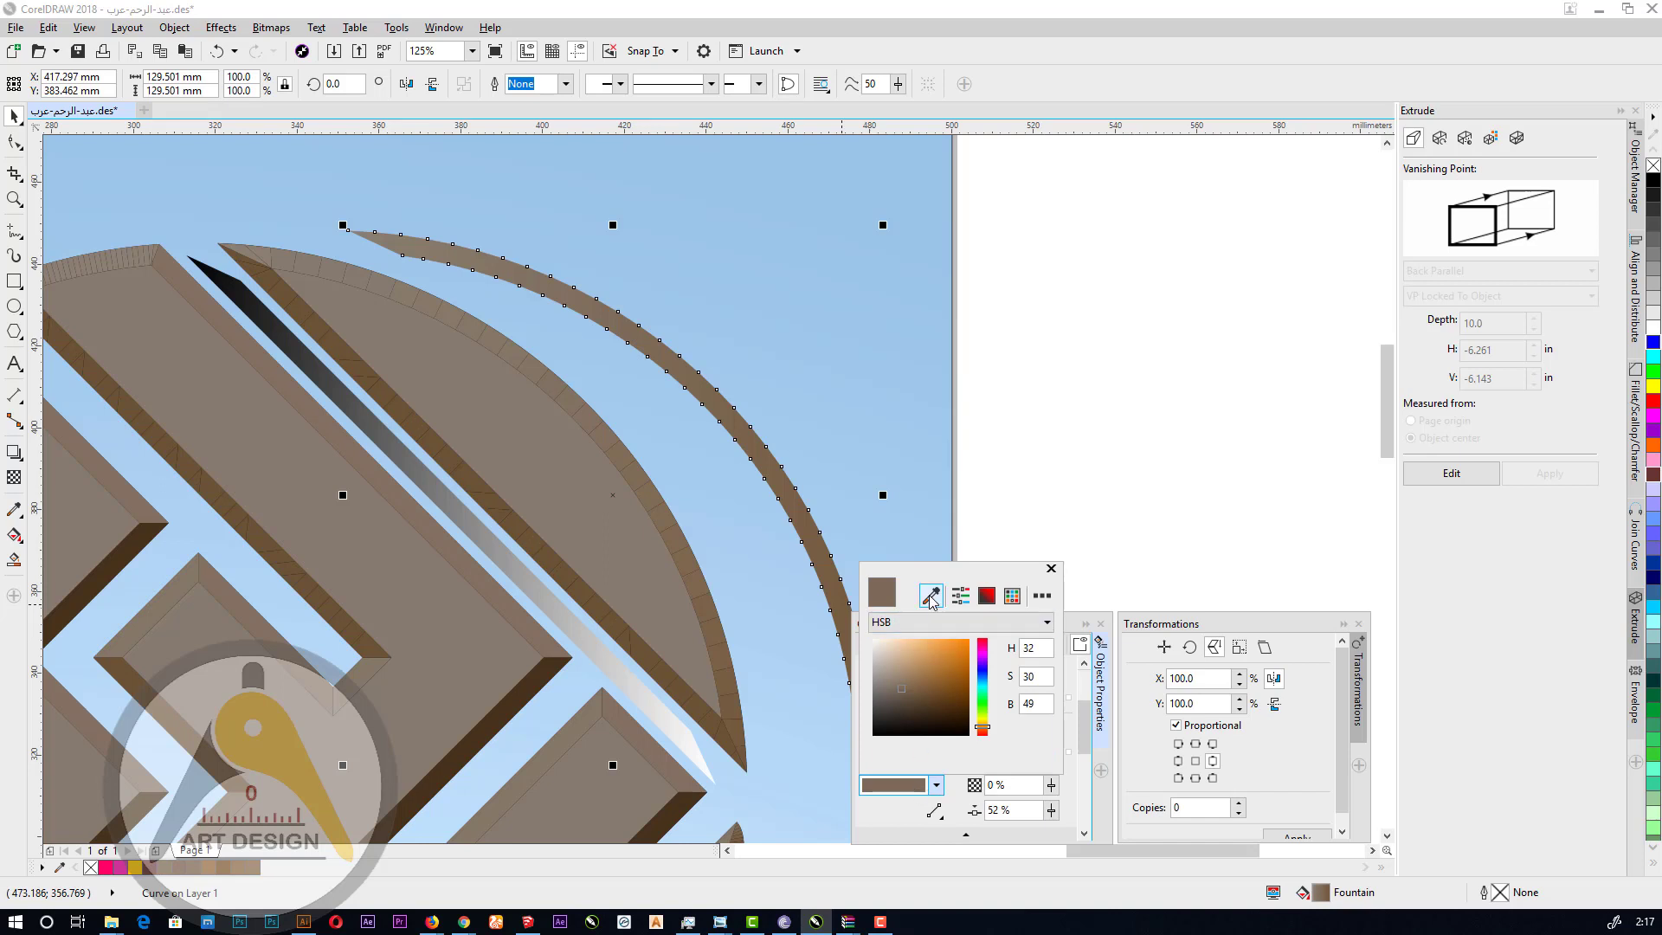
pyautogui.click(588, 426)
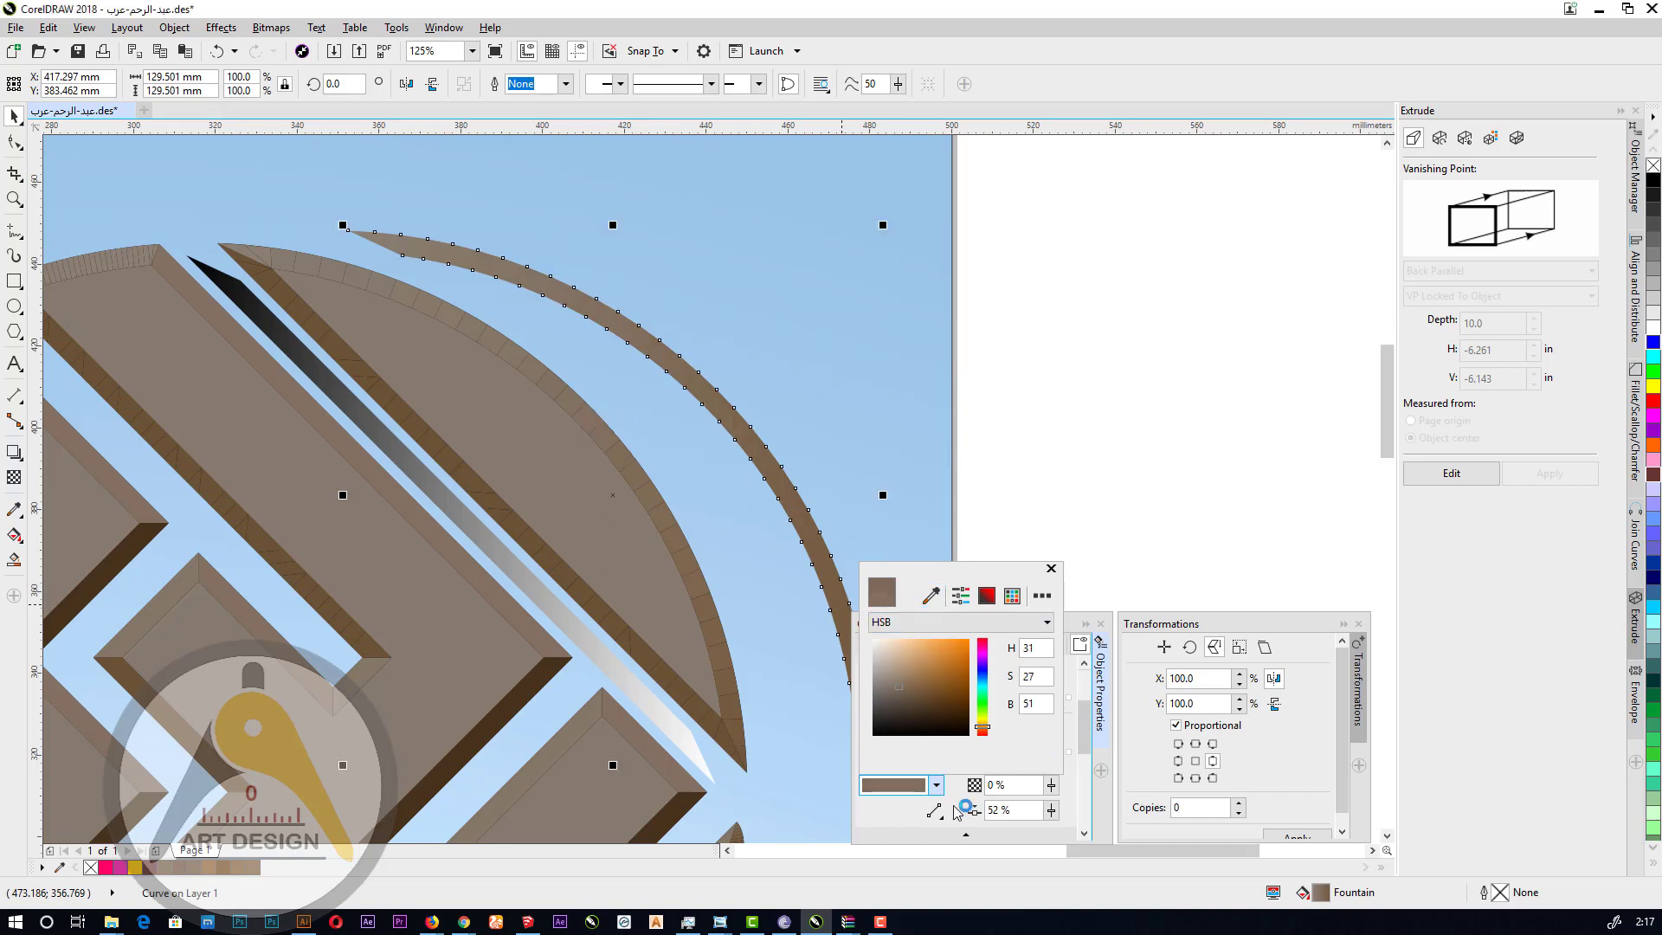
pyautogui.click(890, 825)
# Move the curved strip back onto the heart's right outer arc, snapping its lower end node to the arc's lower tip.
pyautogui.moveTo(833, 573); pyautogui.dragTo(739, 520)
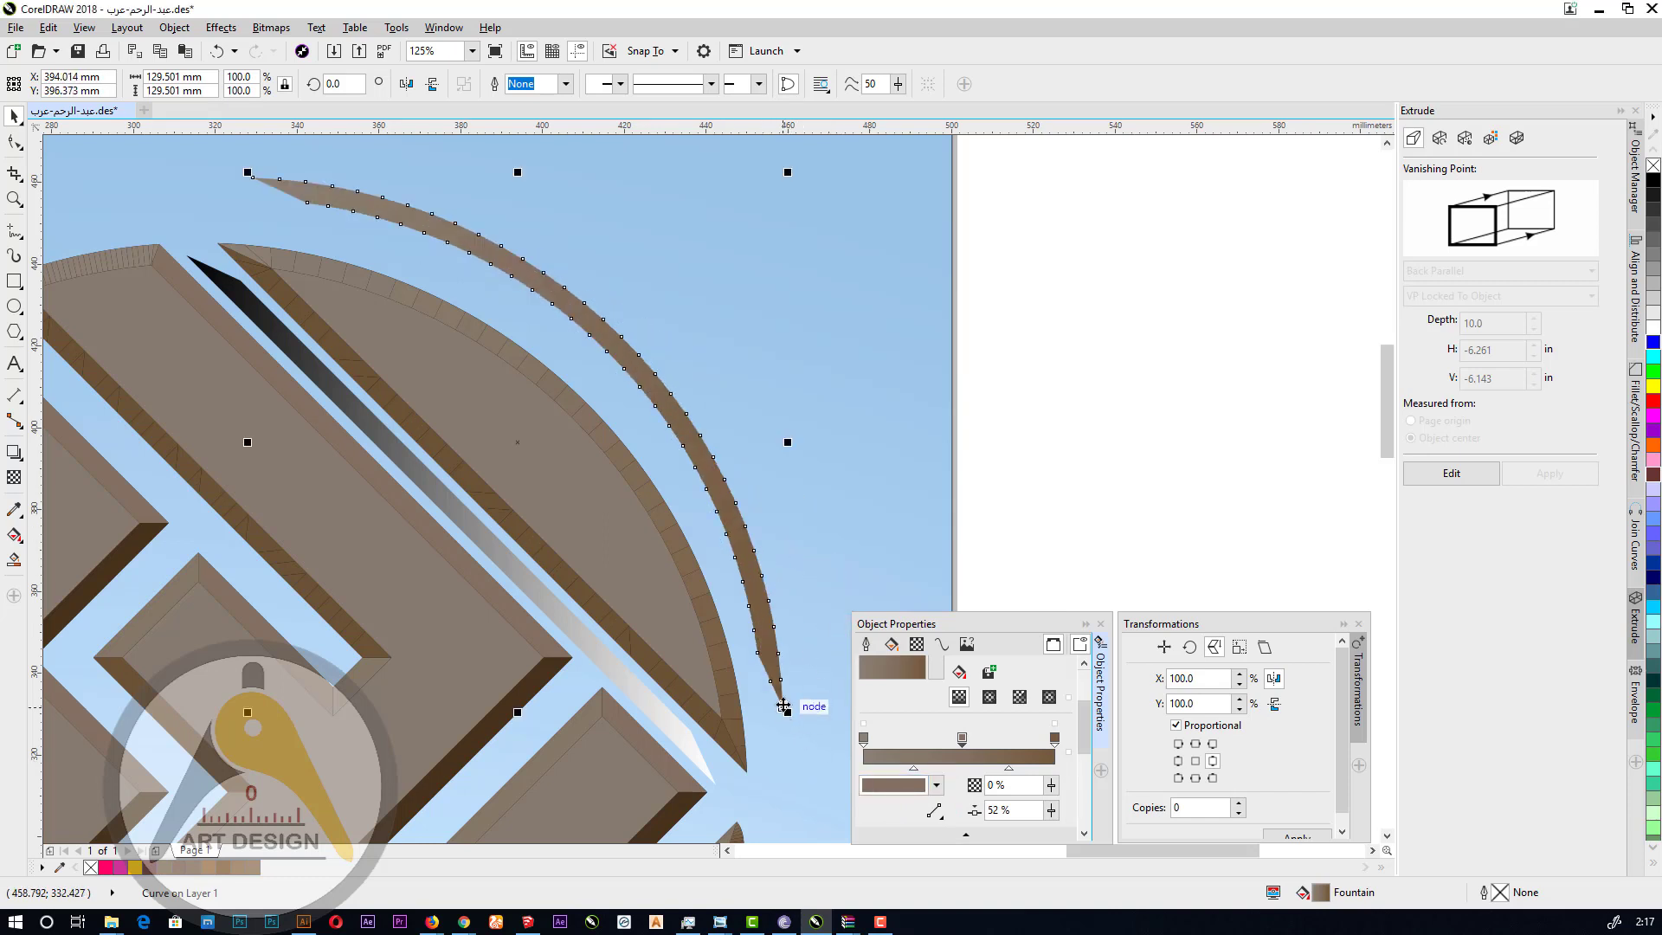
pyautogui.moveTo(784, 706); pyautogui.dragTo(748, 772)
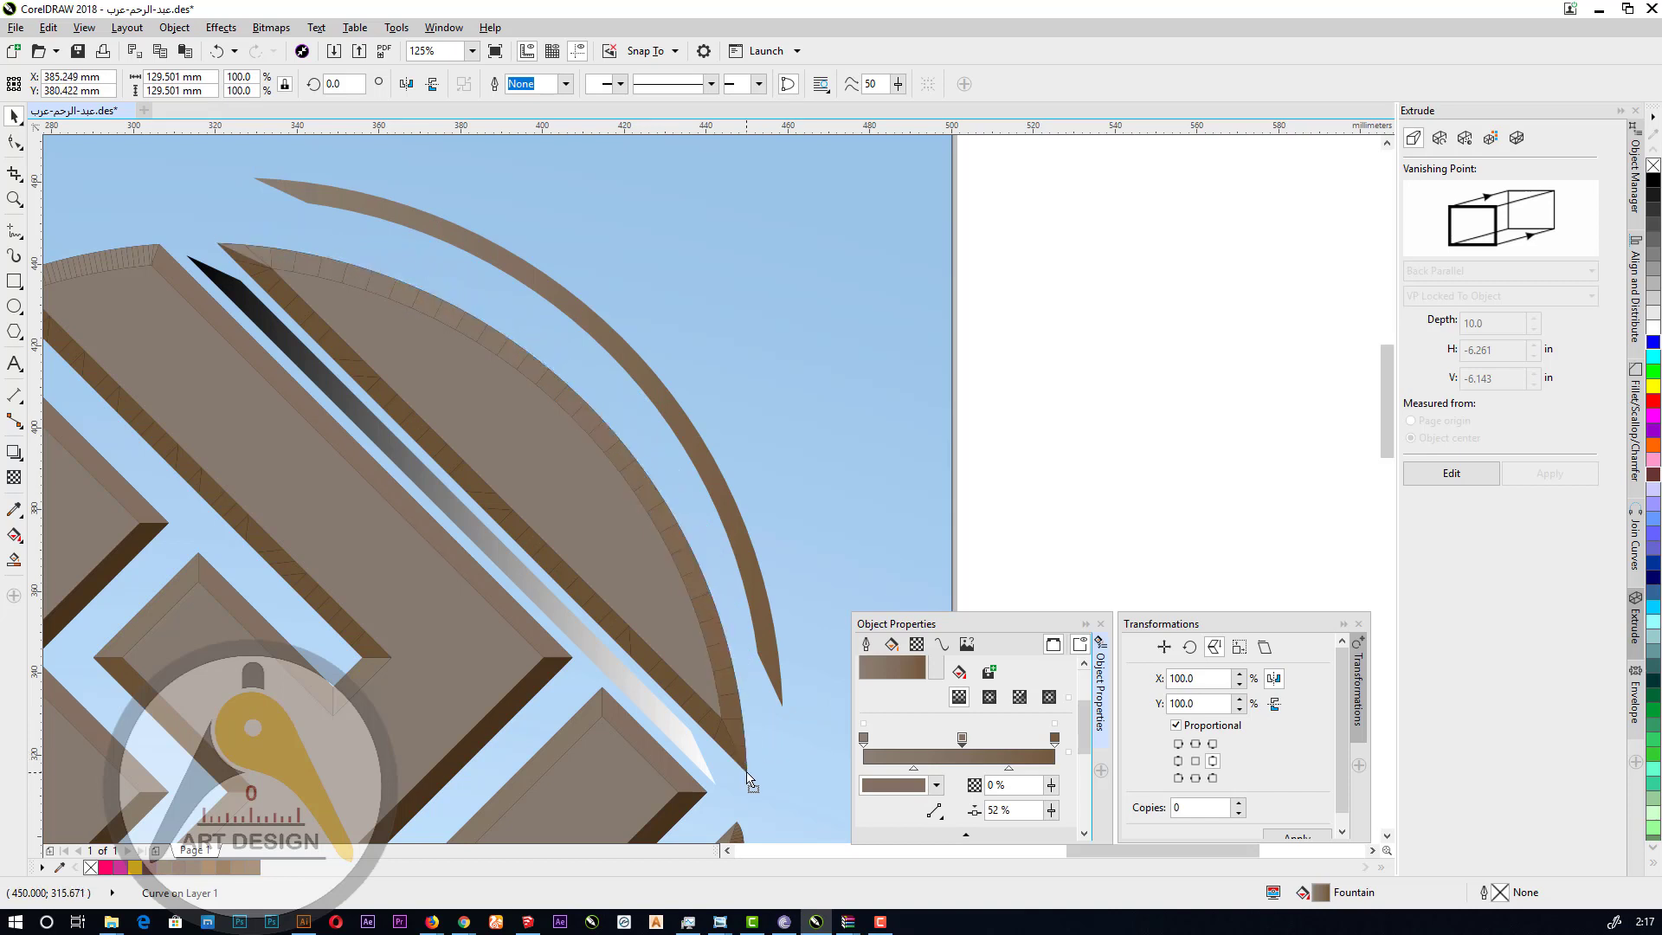
pyautogui.click(802, 708)
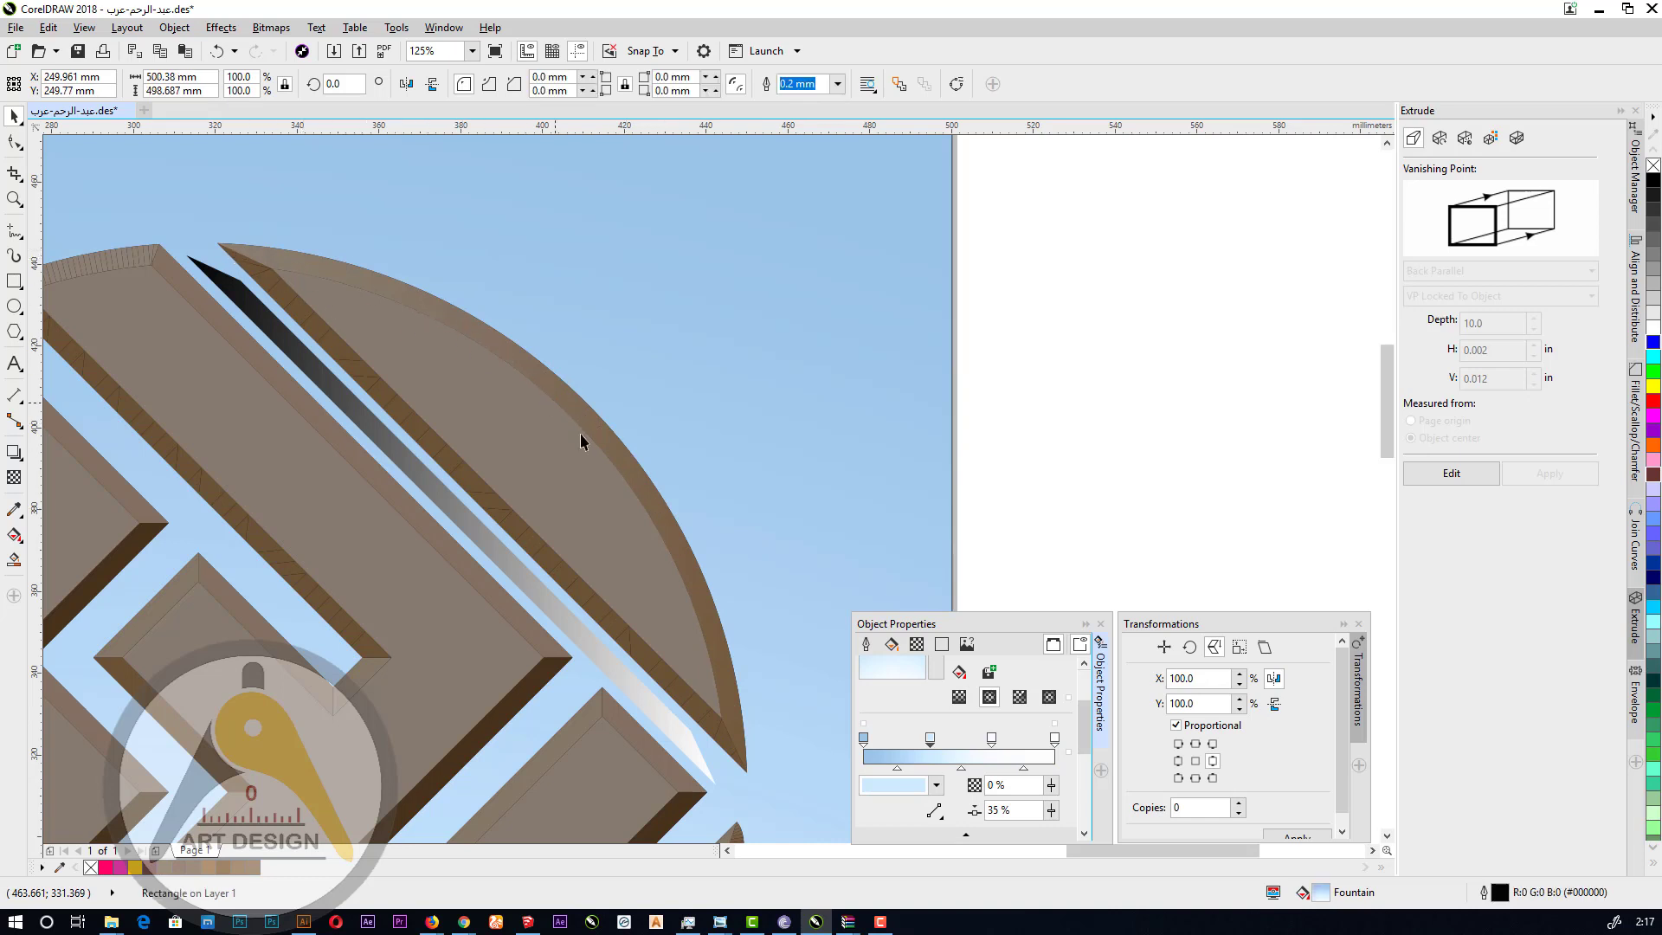
# Set the end colour of the straight strip's fountain fill to the brown sampled from the lower end of the arc segment's straight bevel.
pyautogui.click(663, 729)
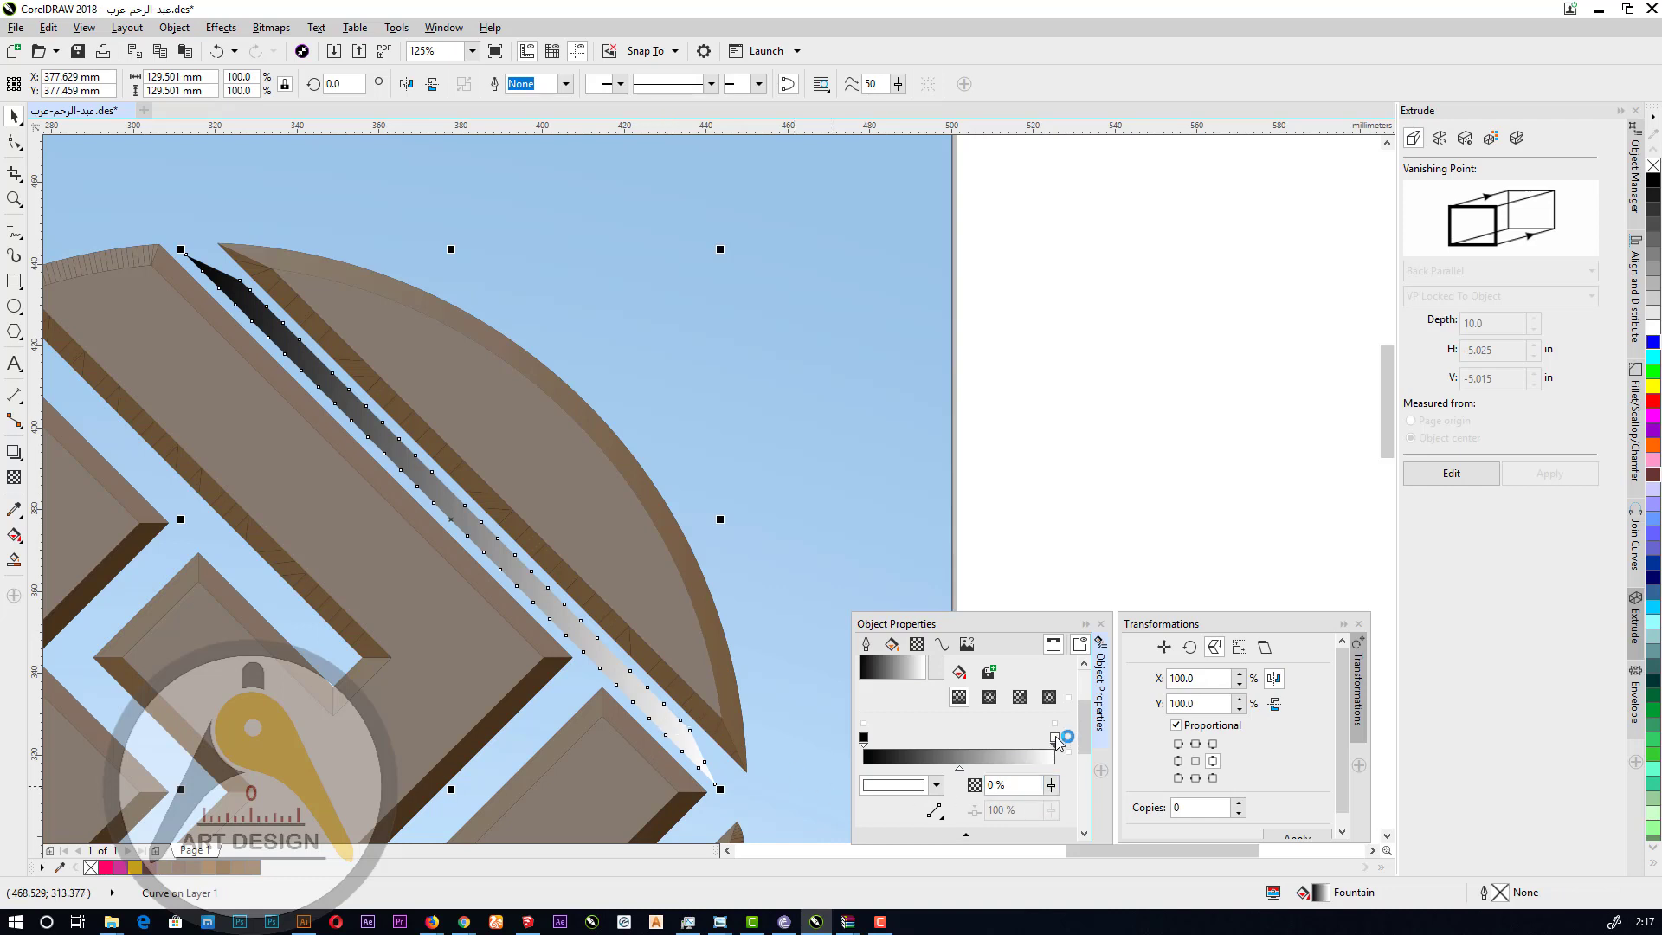
pyautogui.click(1055, 740)
pyautogui.click(936, 784)
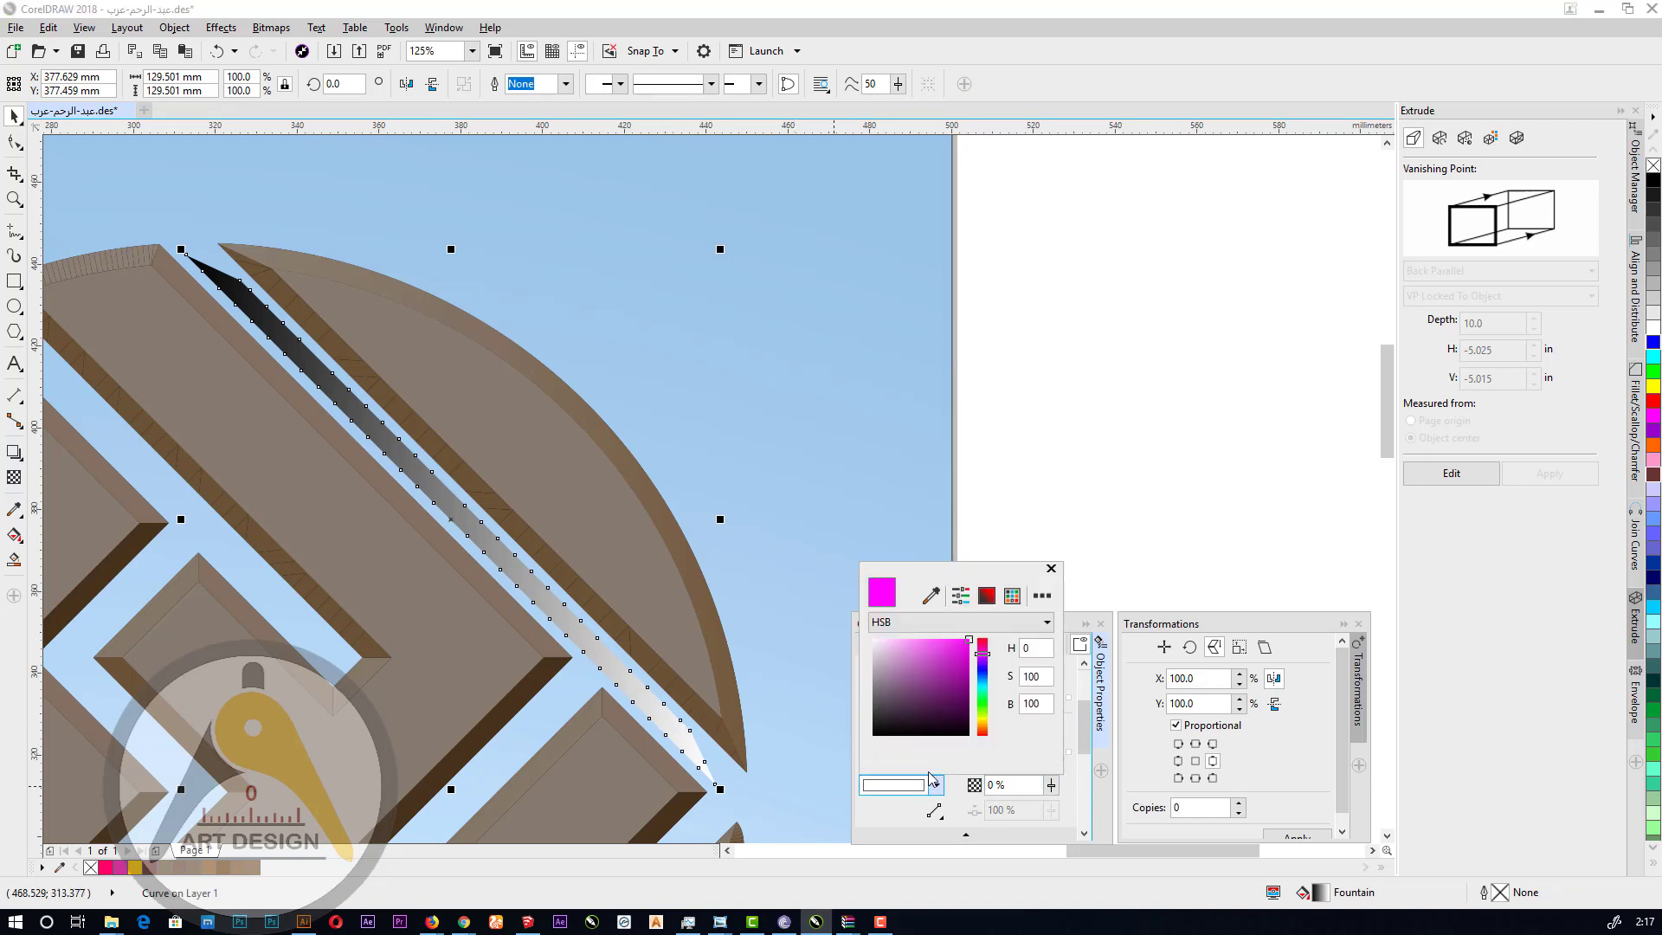
pyautogui.click(732, 736)
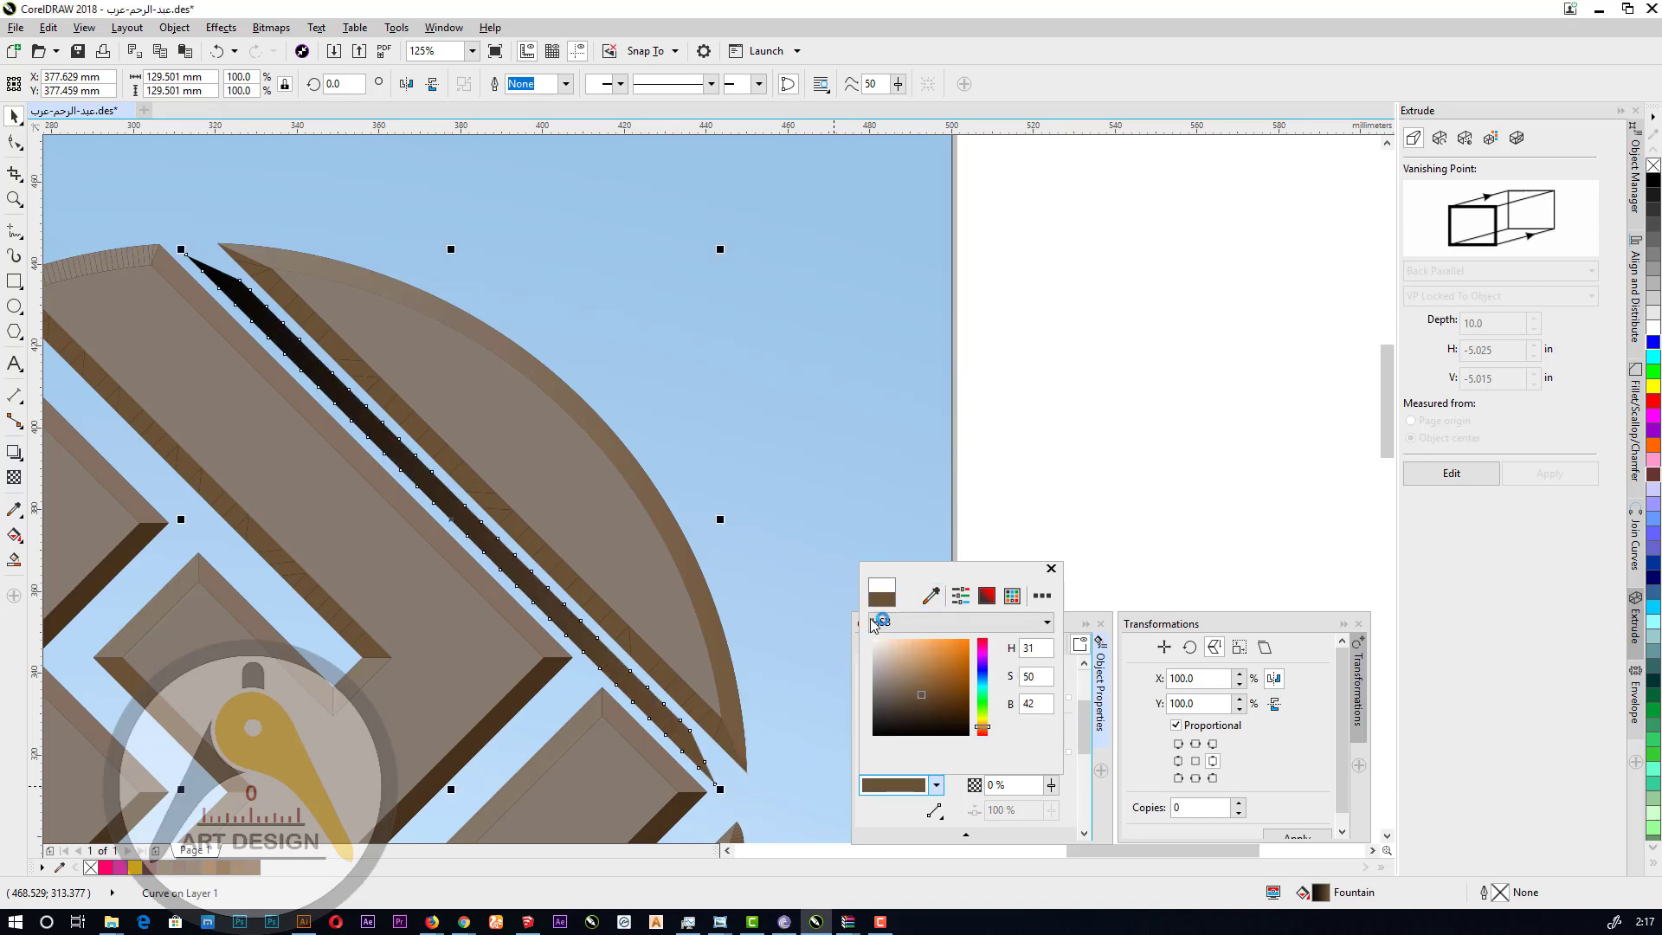
pyautogui.click(880, 824)
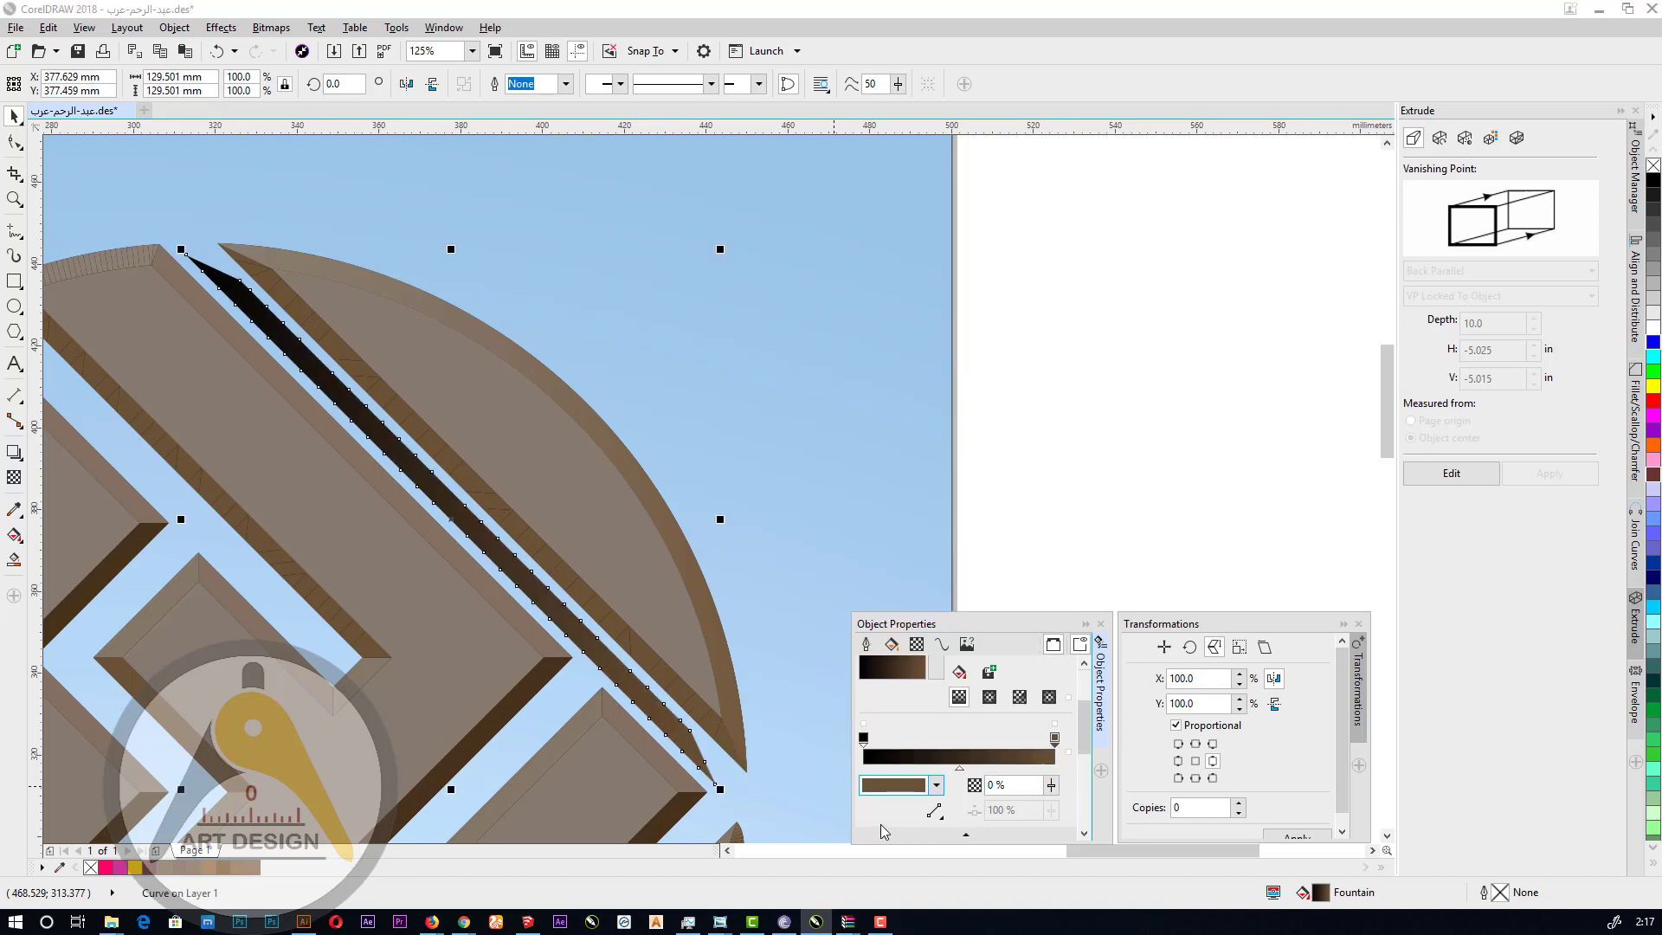
# Set the start colour of the straight strip's fountain fill to the brown sampled from the upper end of the straight bevel.
pyautogui.click(864, 739)
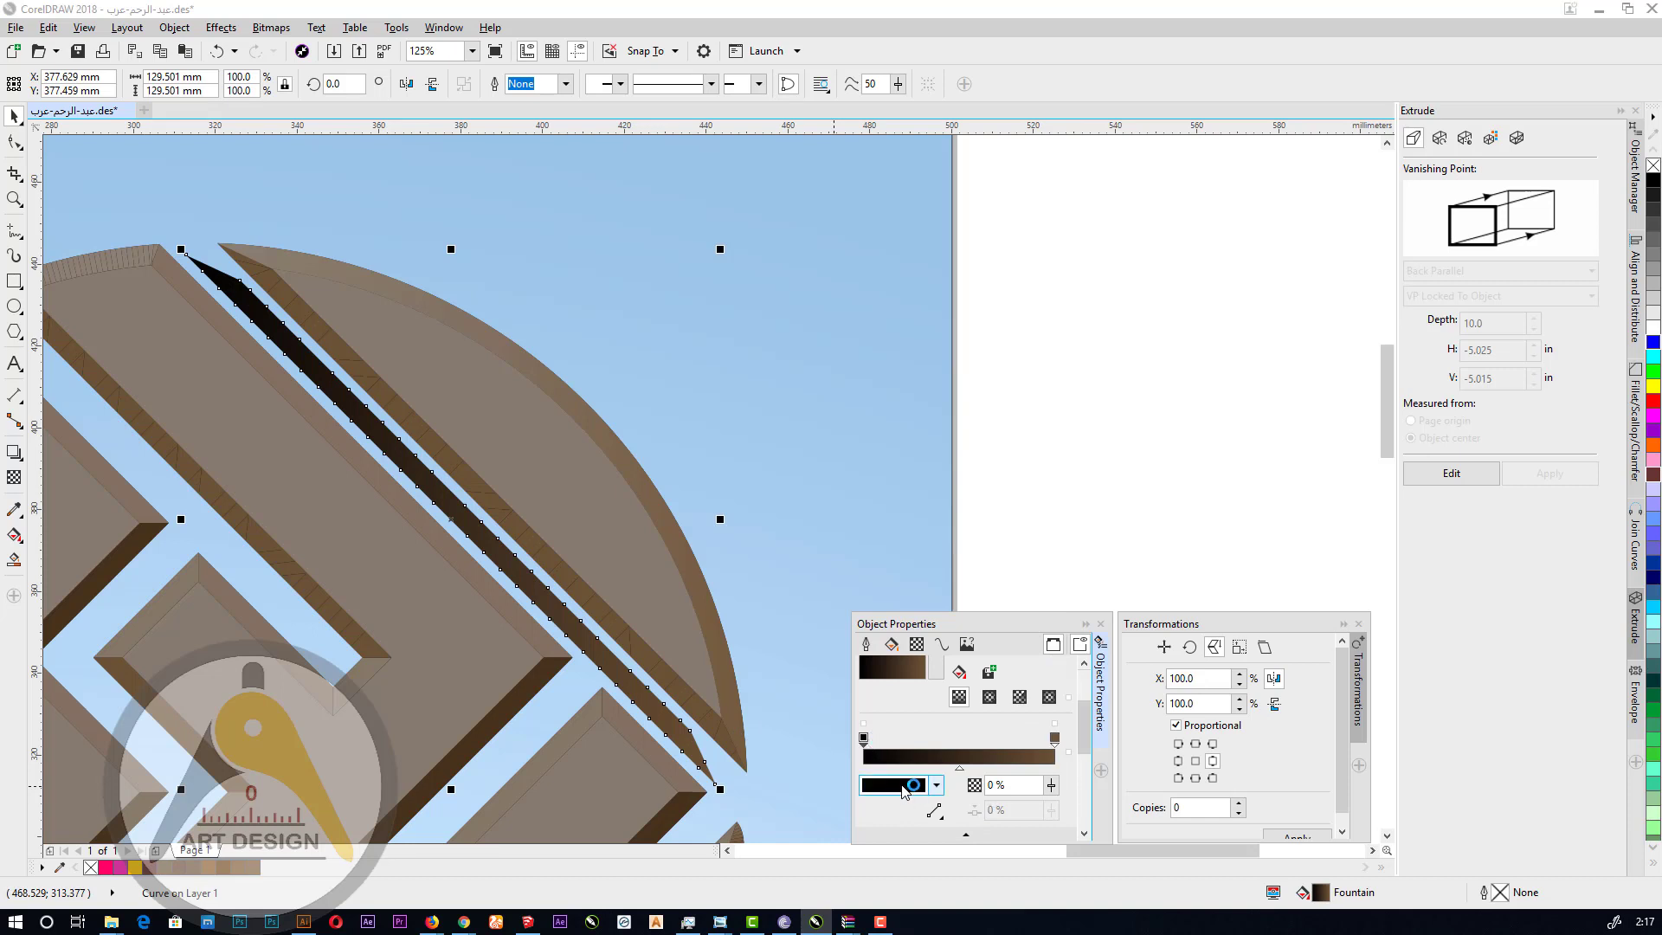
pyautogui.click(903, 785)
pyautogui.click(931, 595)
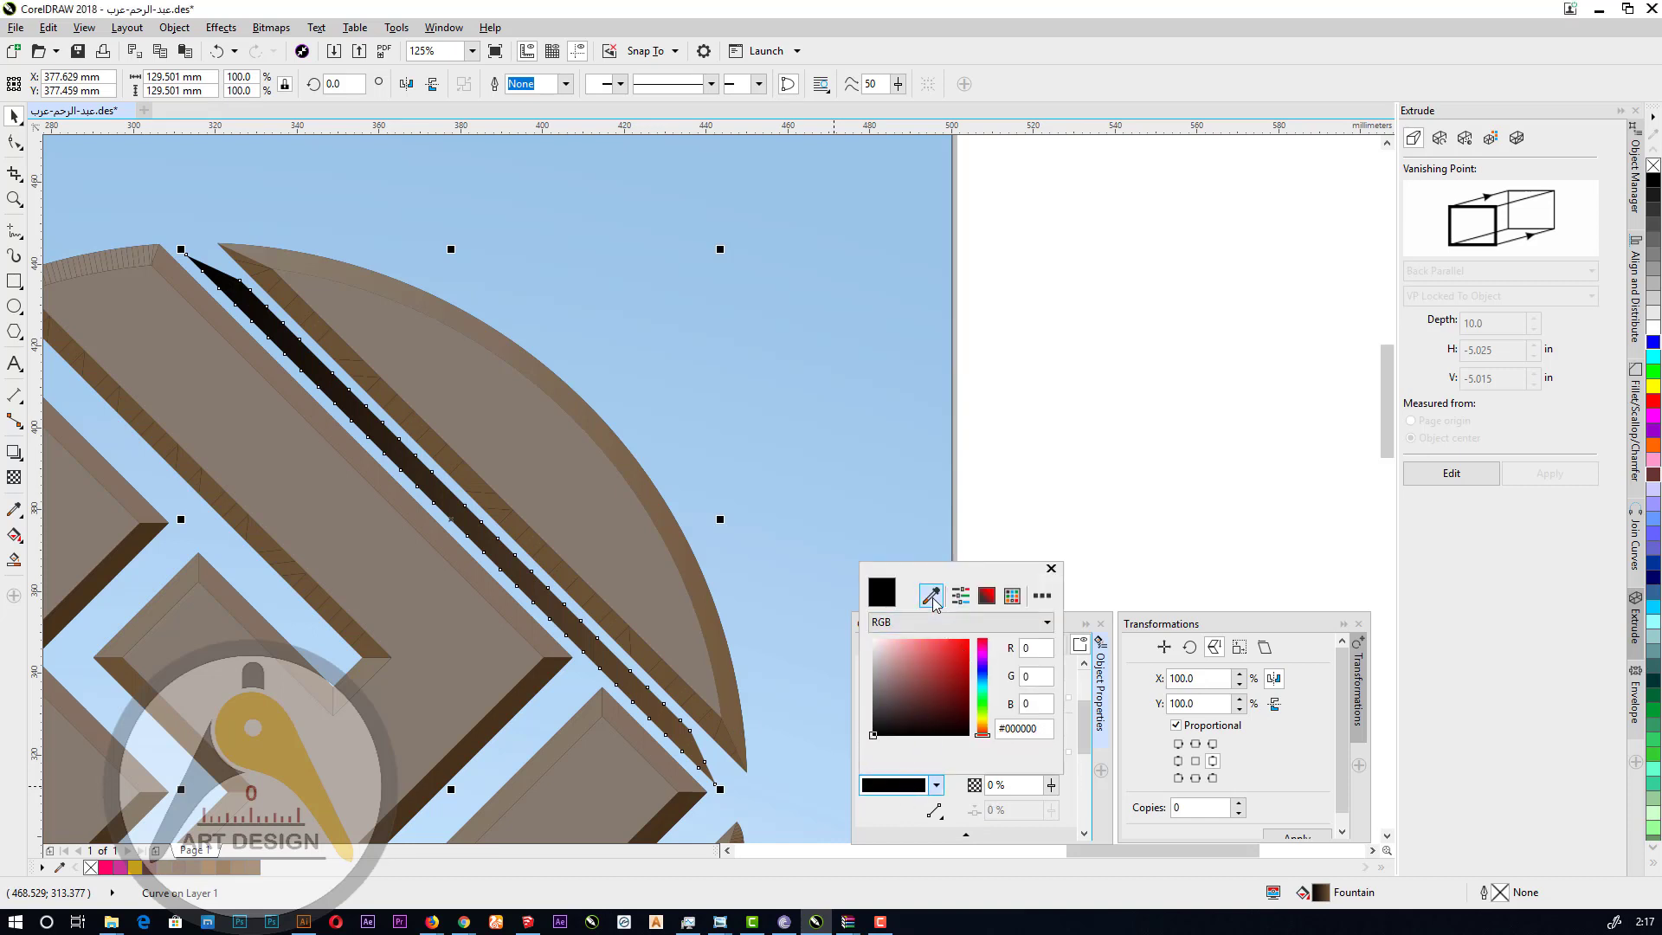
pyautogui.click(255, 263)
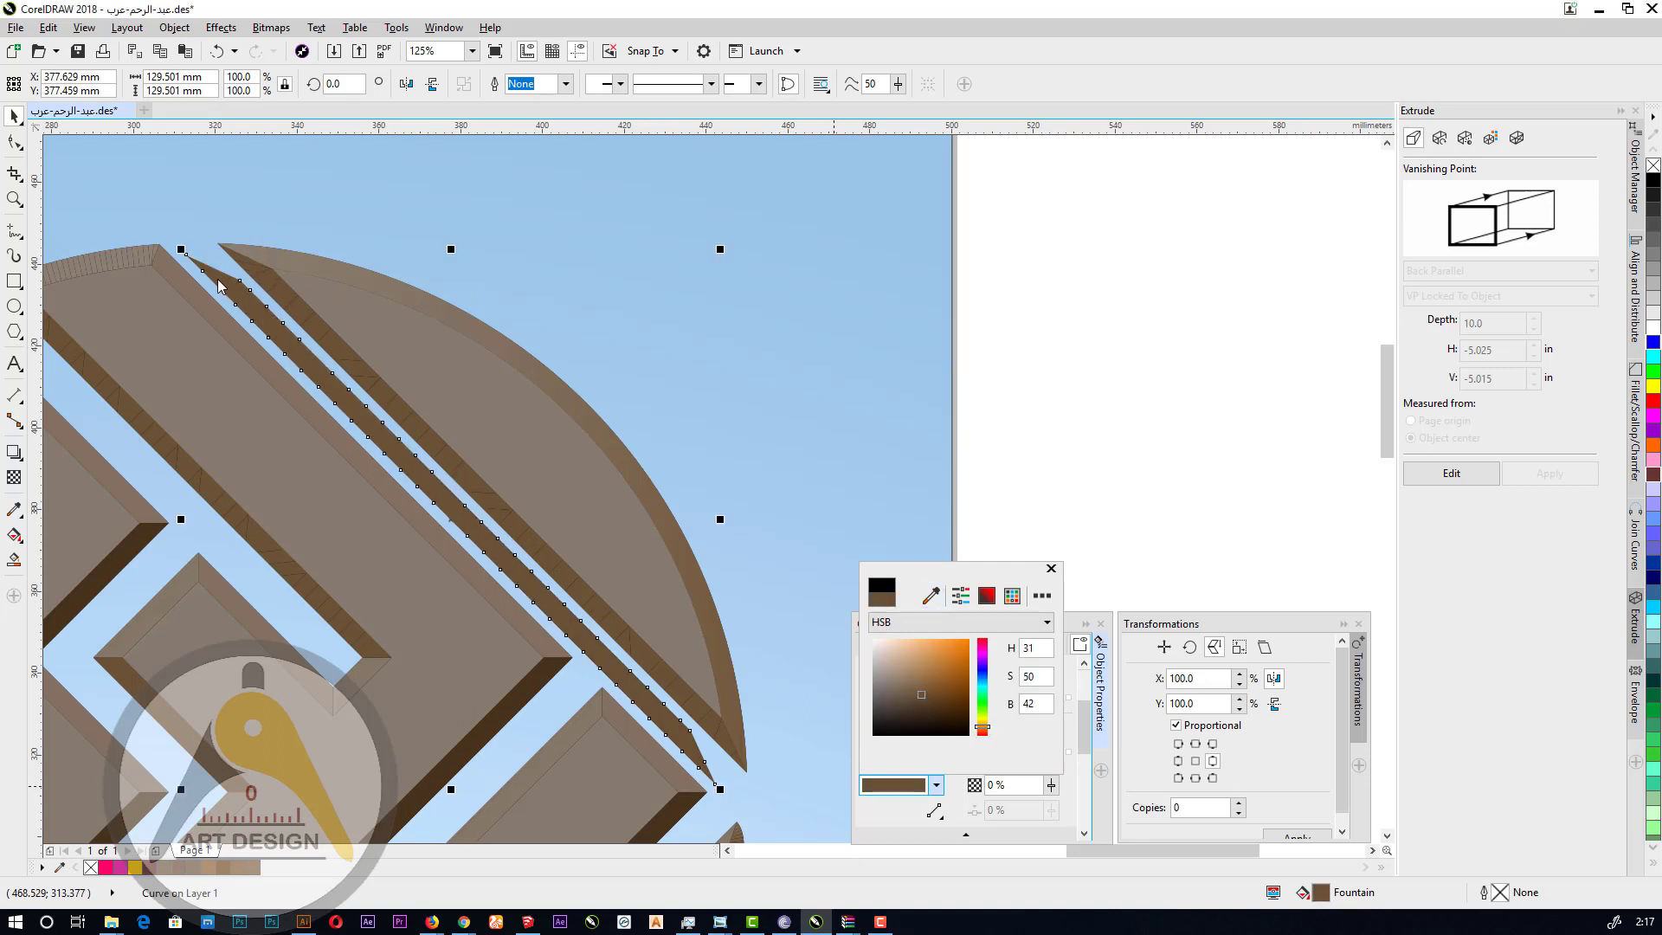
pyautogui.click(1050, 569)
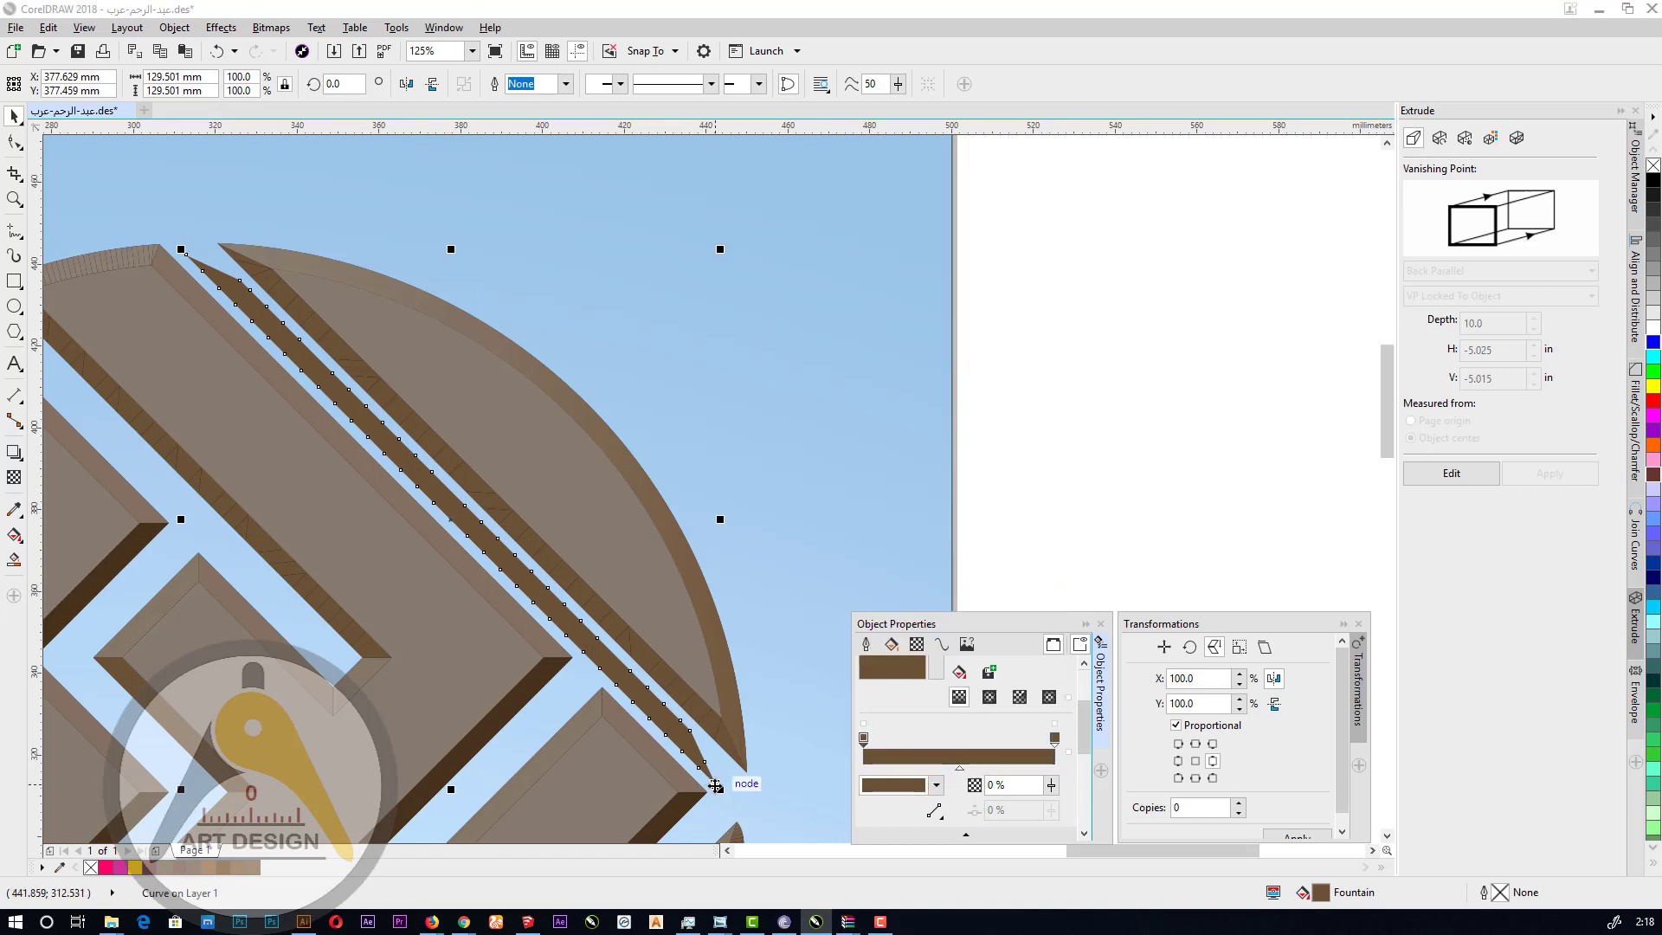
# Move the straight strip back onto the arc segment's inner side, snapping its lower end node to the segment's lower tip.
pyautogui.moveTo(716, 783)
pyautogui.mouseDown()
pyautogui.moveTo(764, 771)
pyautogui.moveTo(748, 773)
pyautogui.mouseUp()
pyautogui.click(814, 769)
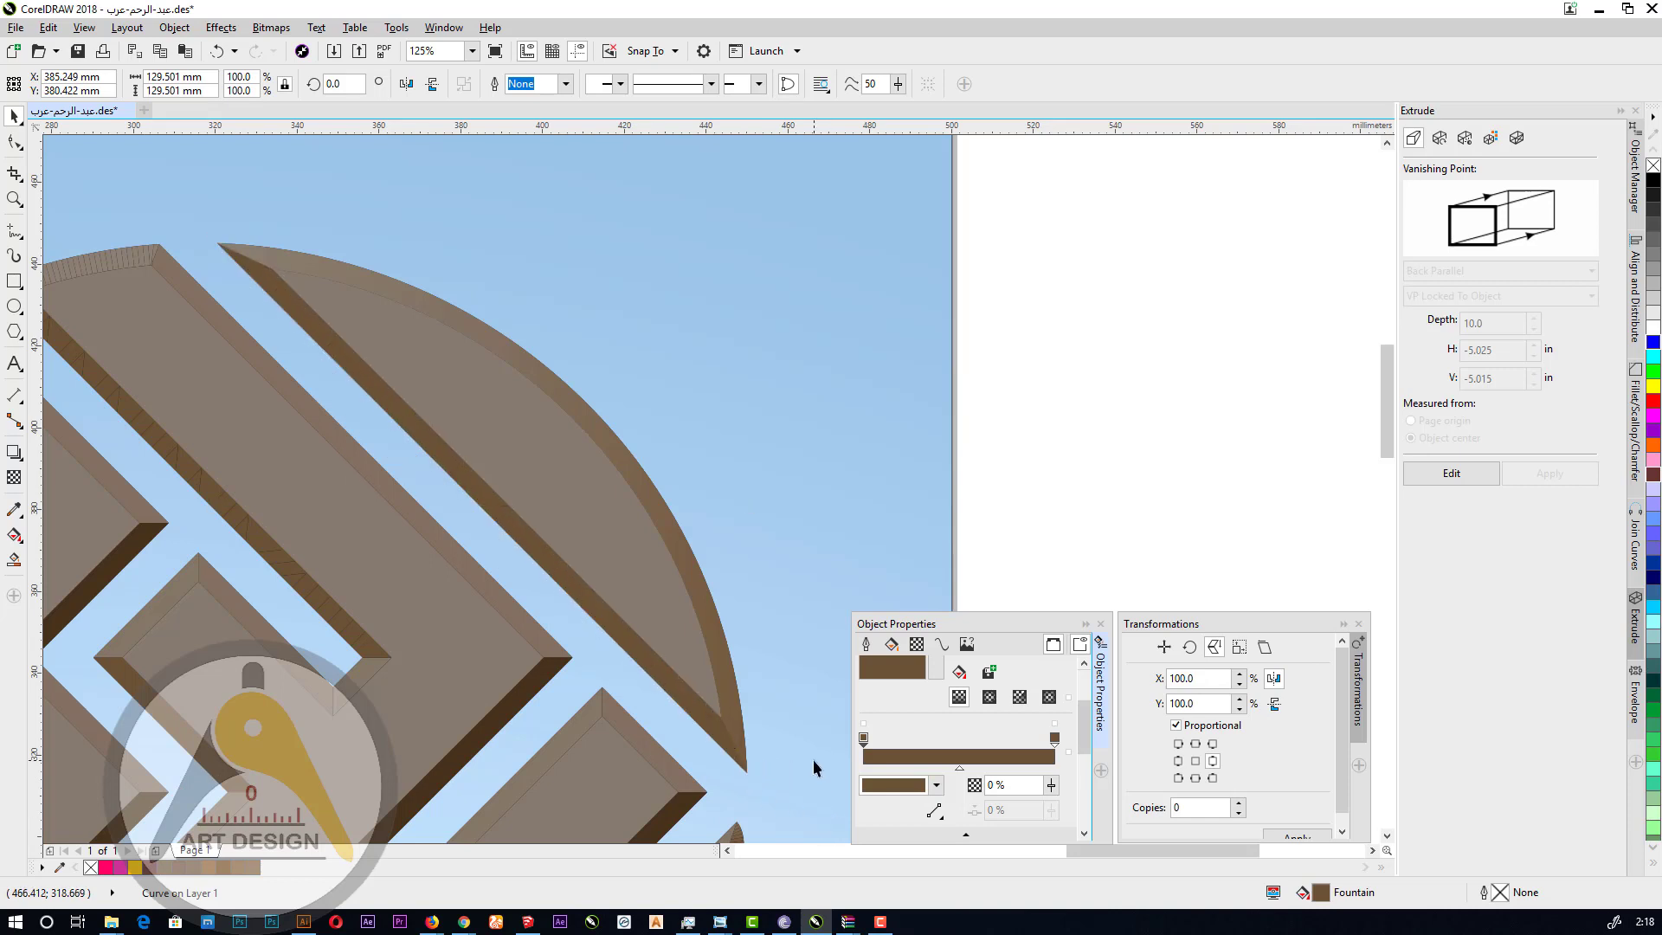
pyautogui.scroll(3, 562, 582)
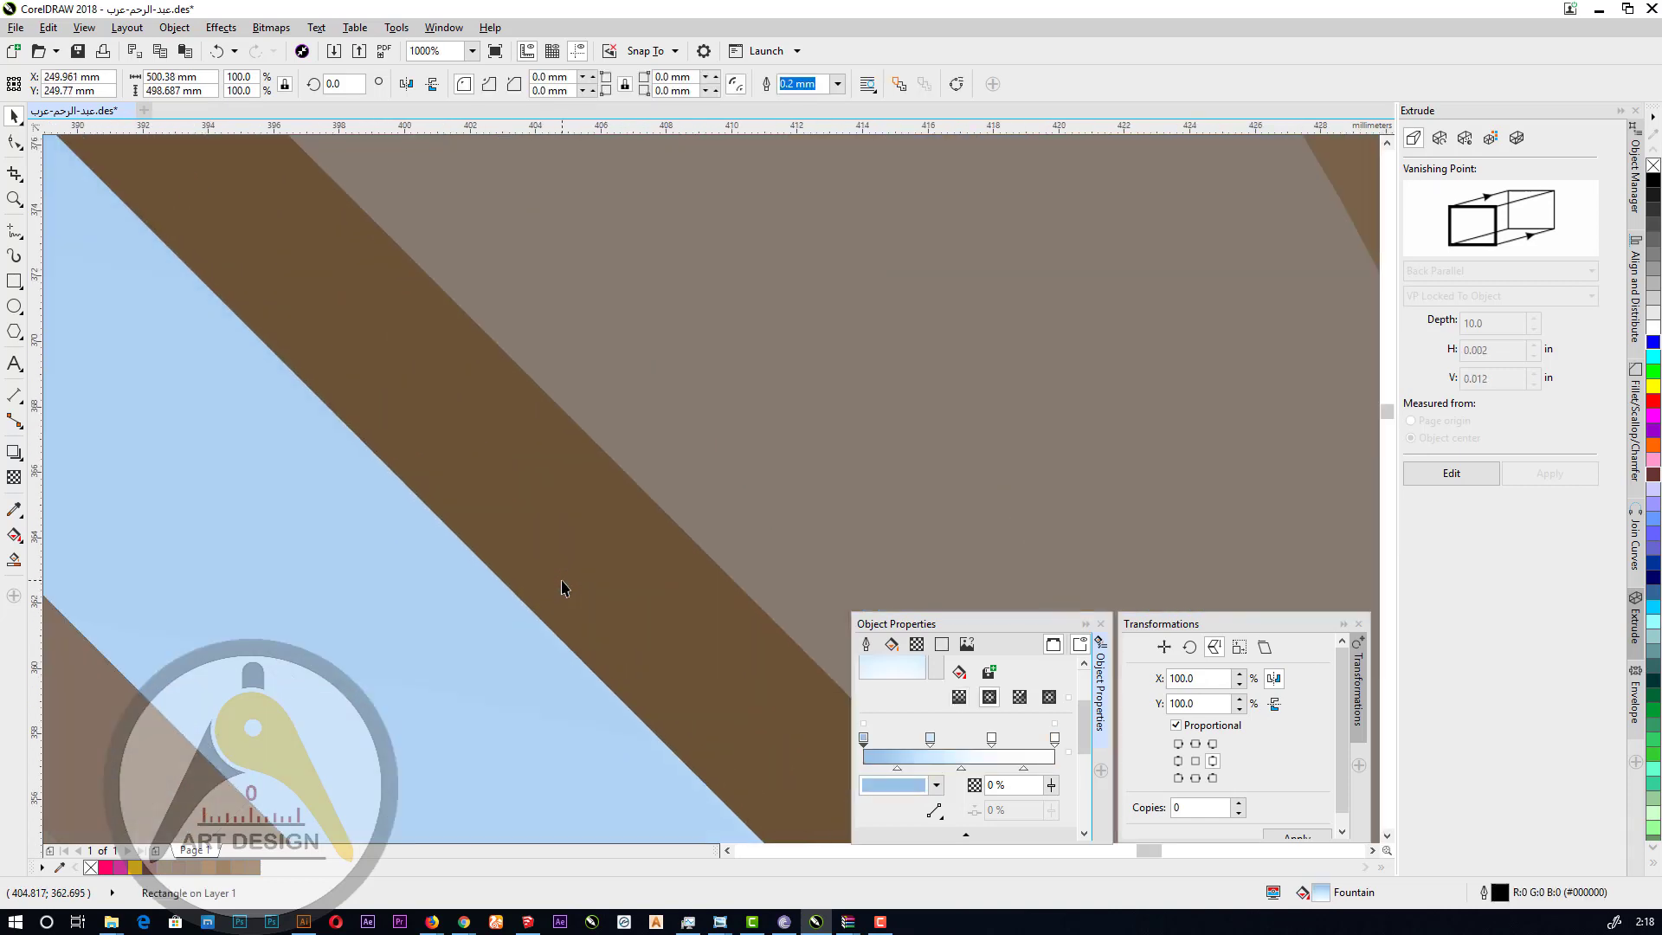
pyautogui.scroll(-2, 553, 651)
pyautogui.scroll(-1, 552, 649)
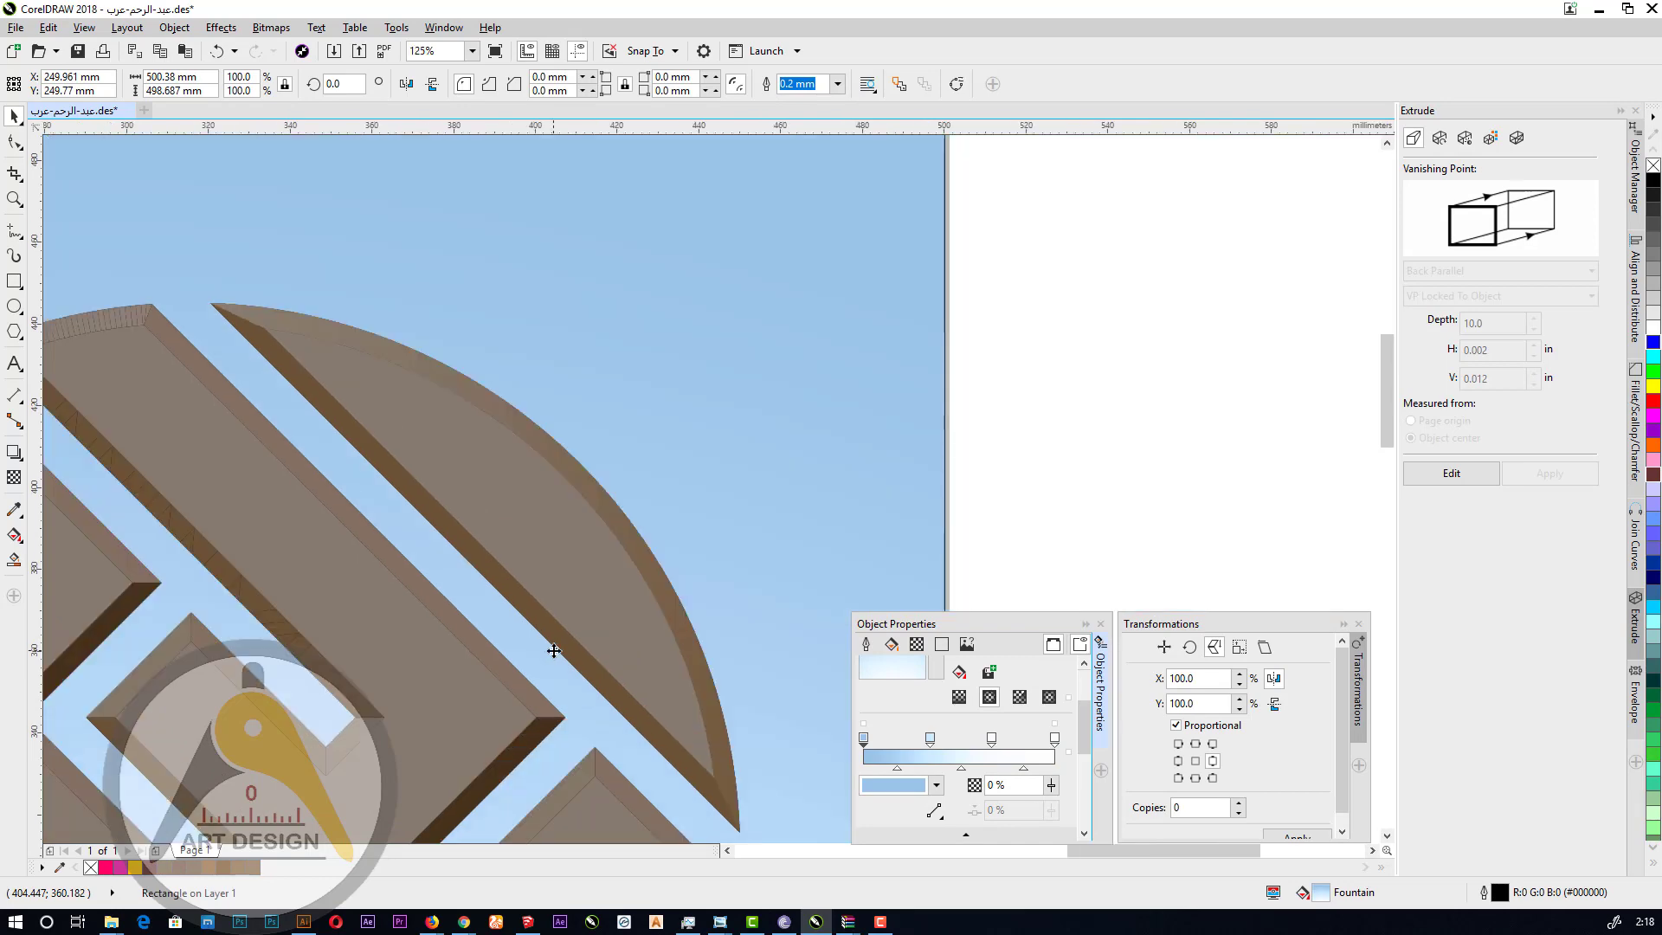
pyautogui.scroll(-1, 645, 542)
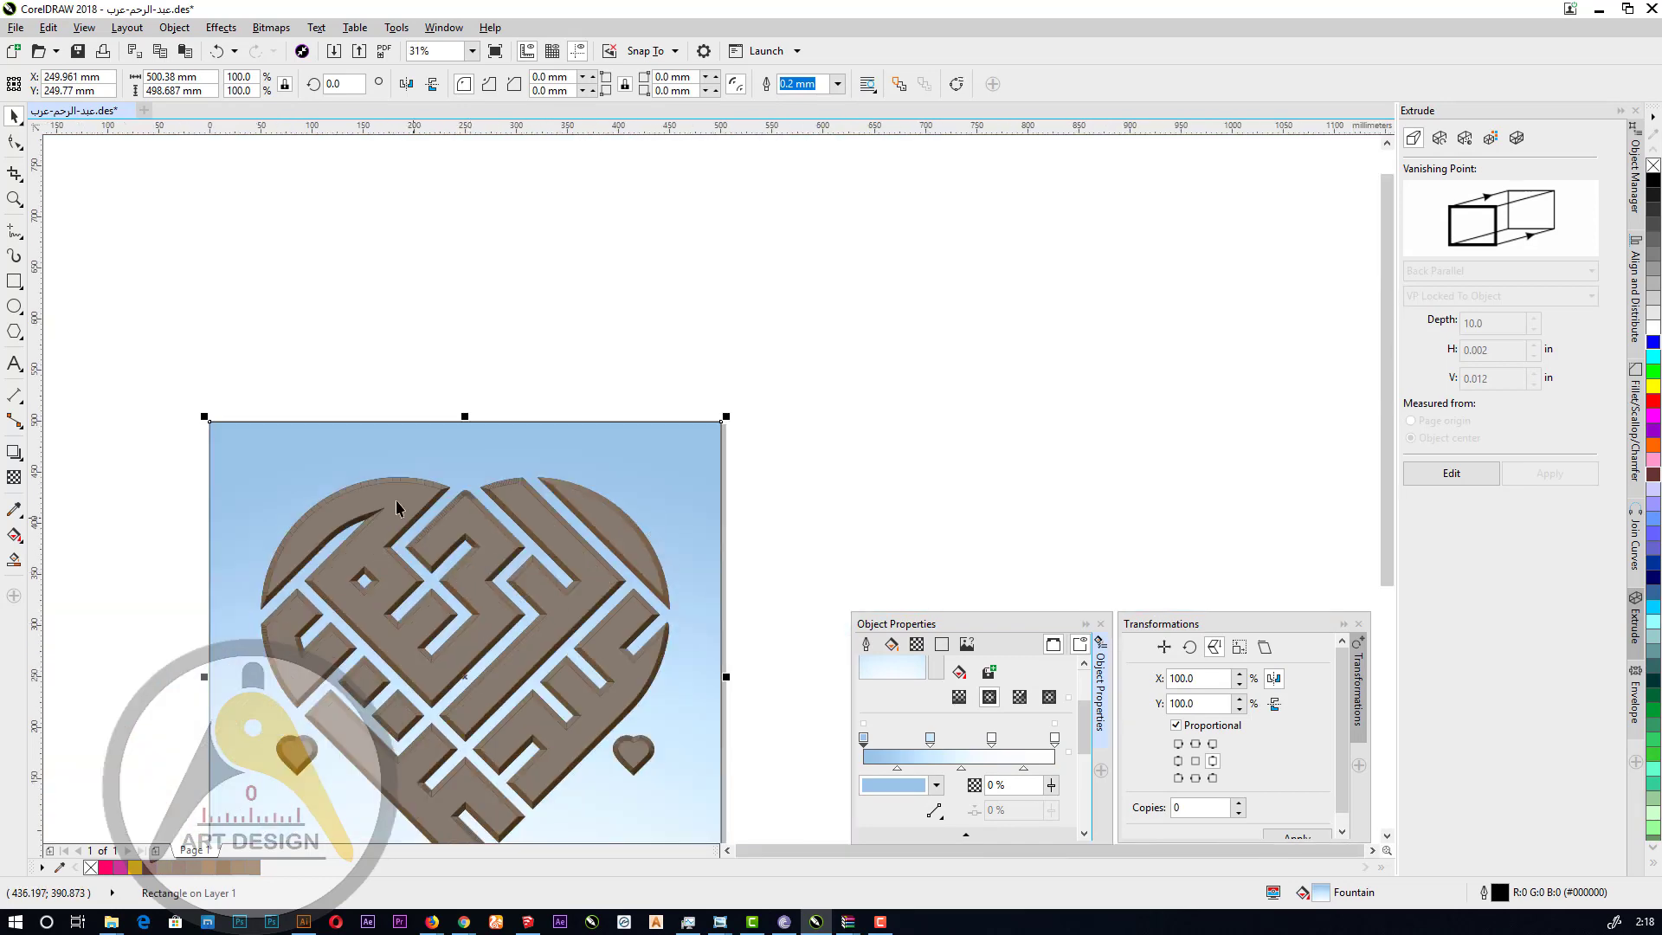
# Move the unfilled bevel strip of the rounded central peak's left side outward past the neighbouring shape and give it a fountain fill.
pyautogui.scroll(4, 267, 557)
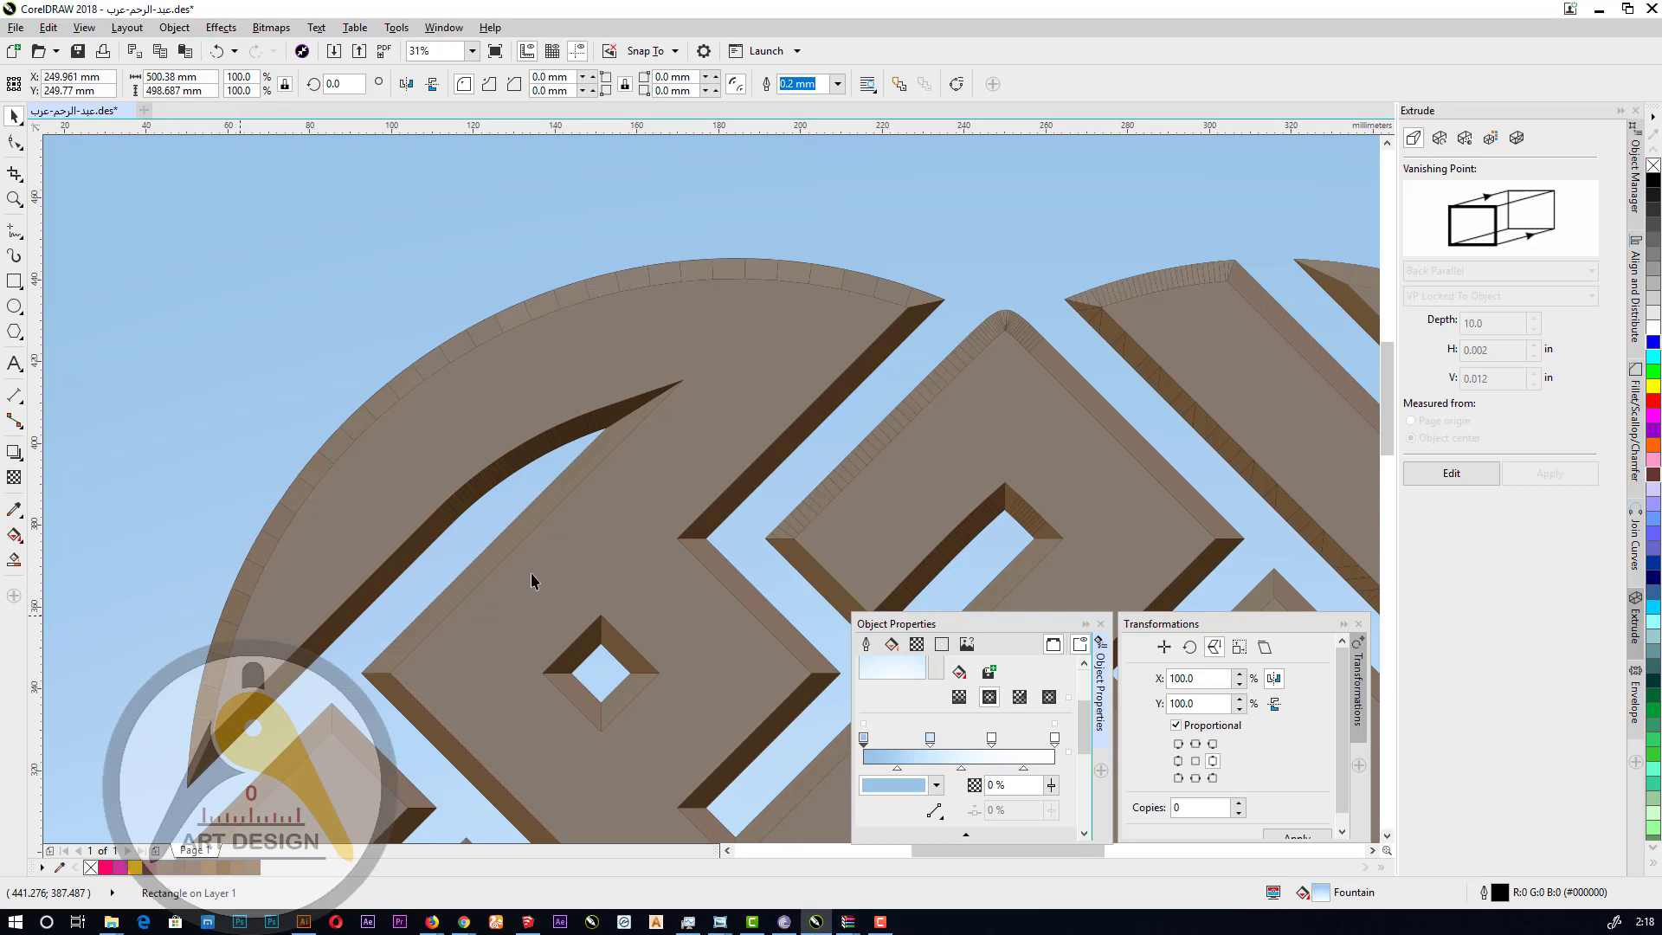
pyautogui.scroll(2, 1055, 321)
pyautogui.scroll(-1, 725, 257)
pyautogui.scroll(-1, 637, 318)
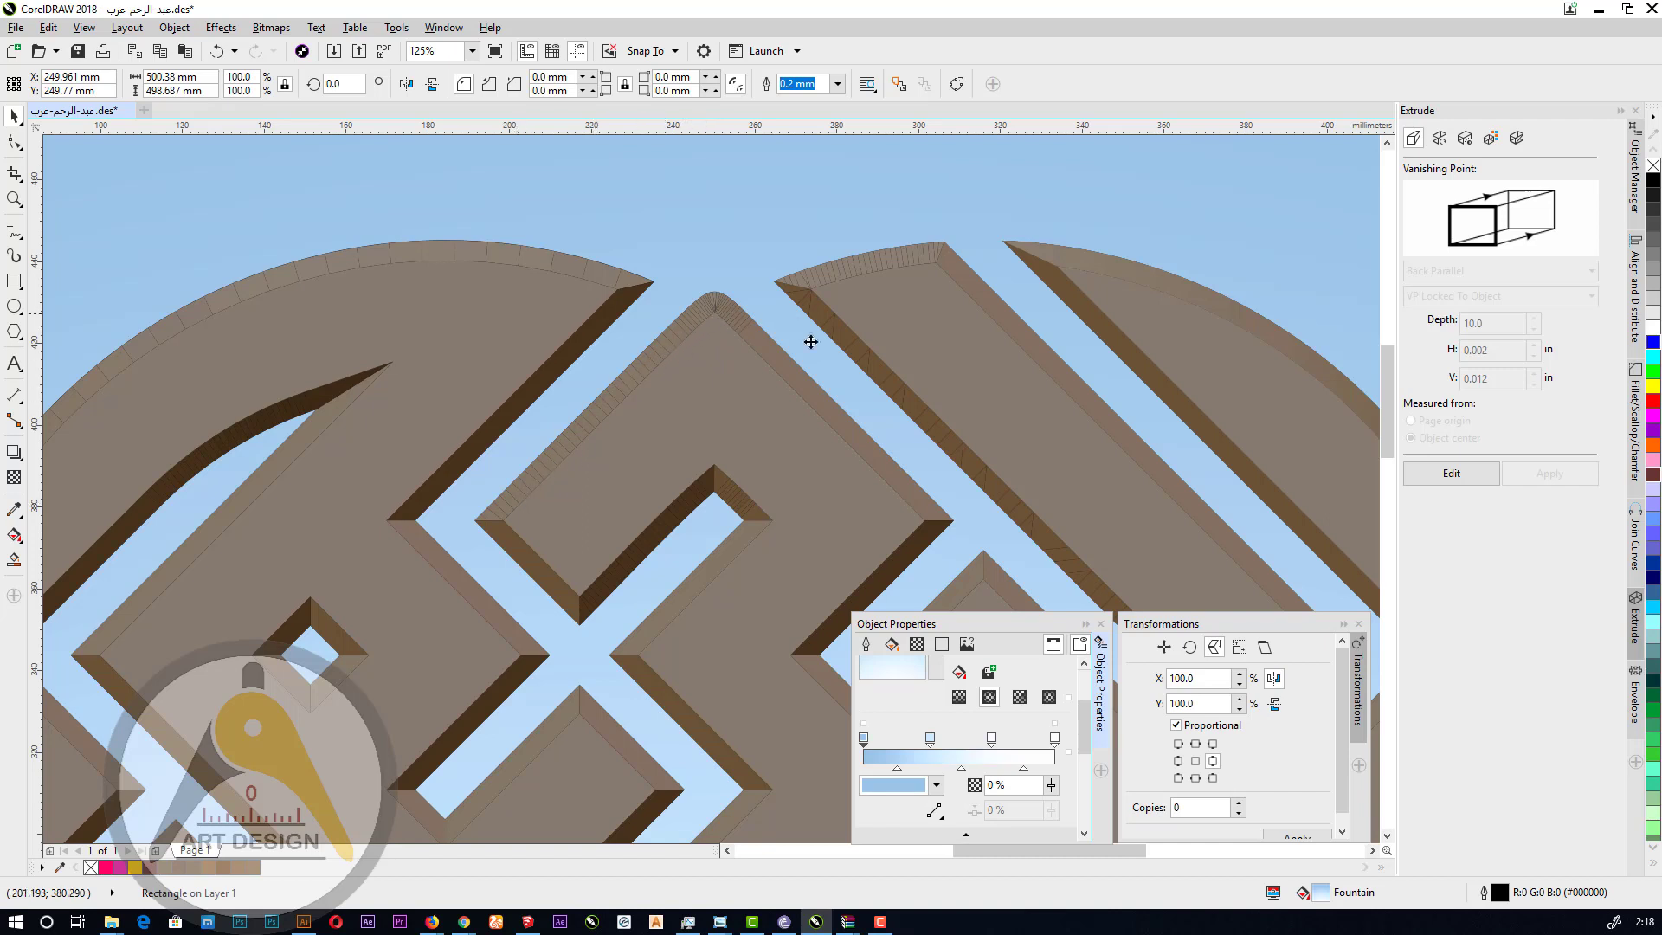
pyautogui.click(649, 365)
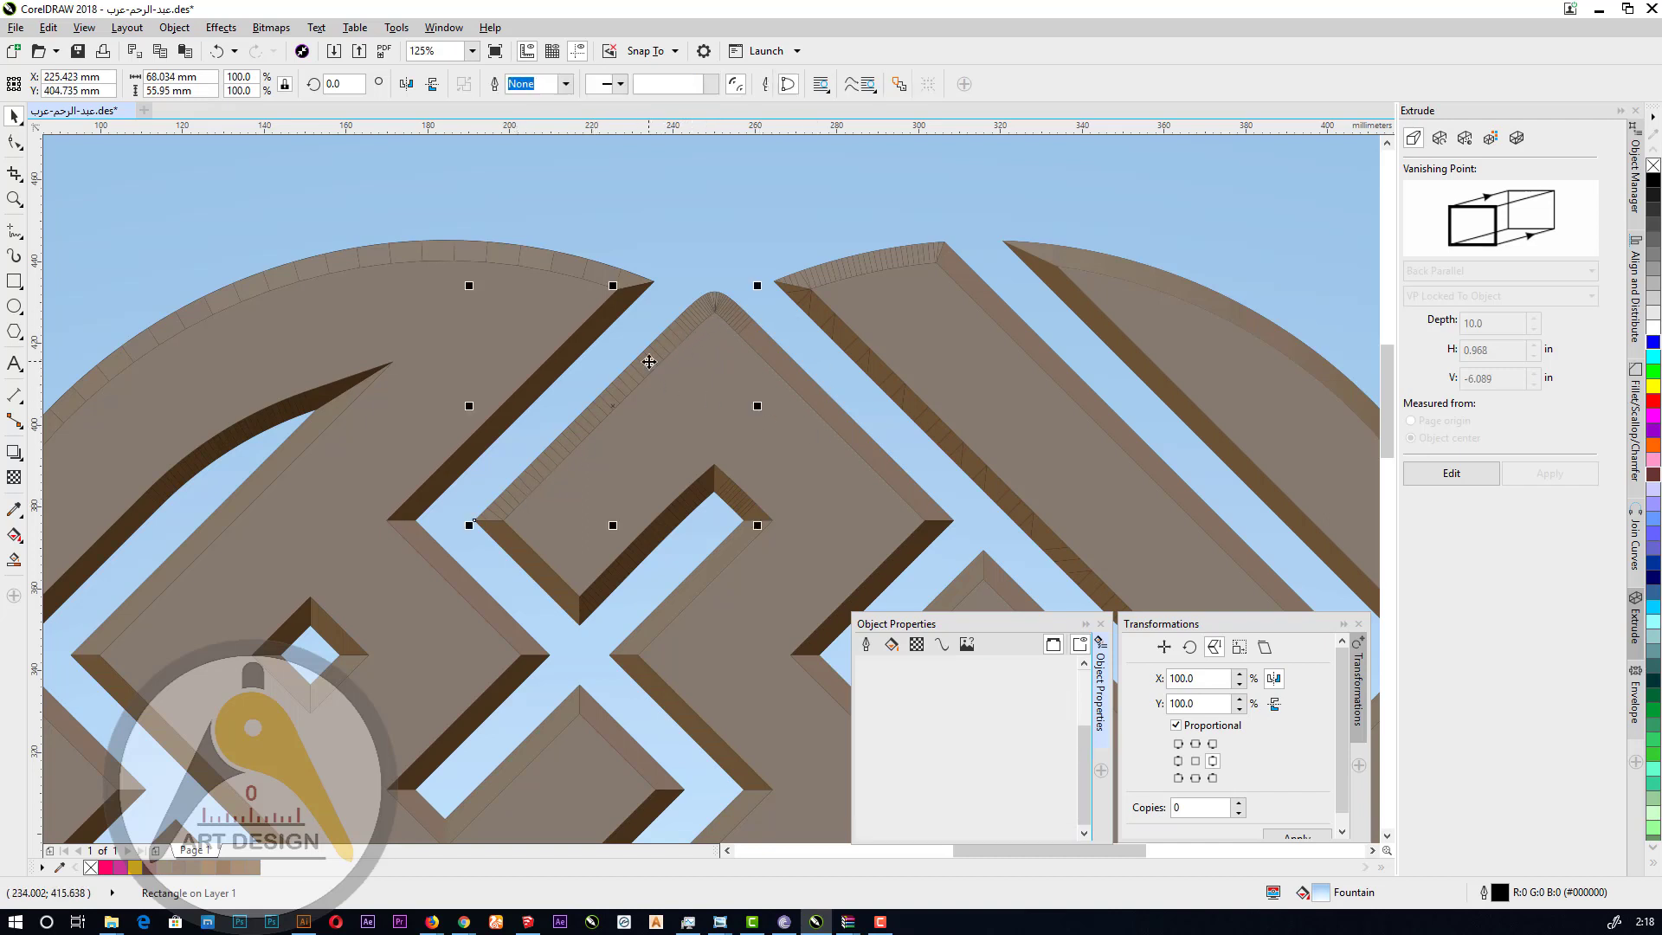
pyautogui.moveTo(649, 365); pyautogui.dragTo(572, 232)
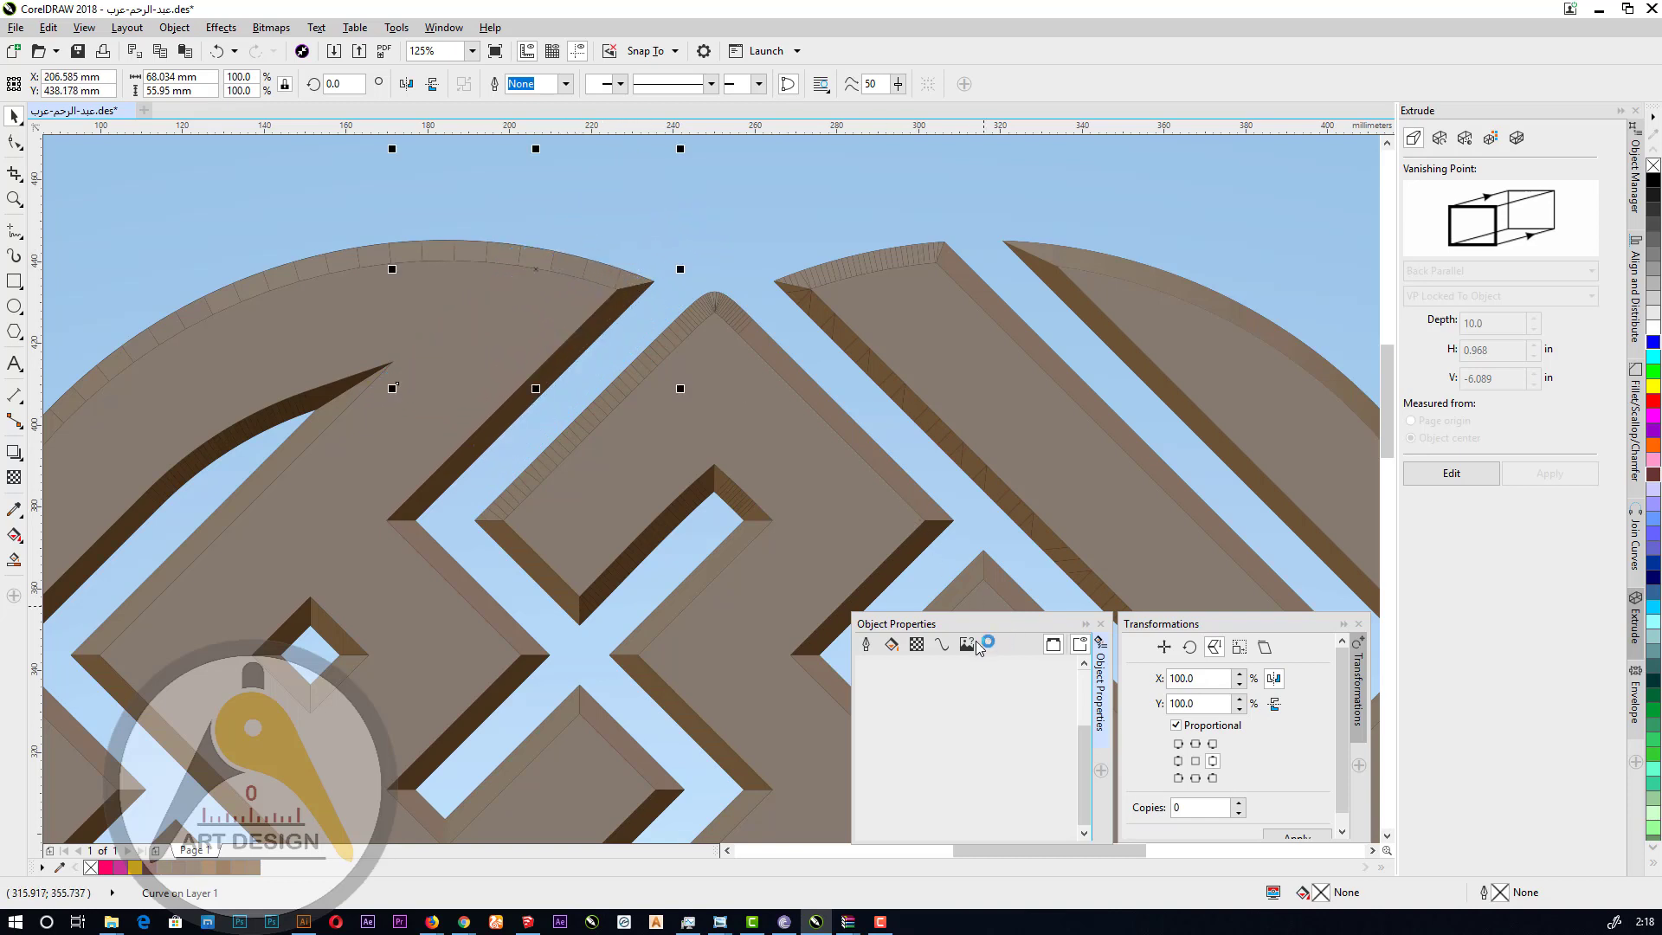
pyautogui.click(891, 644)
pyautogui.click(920, 692)
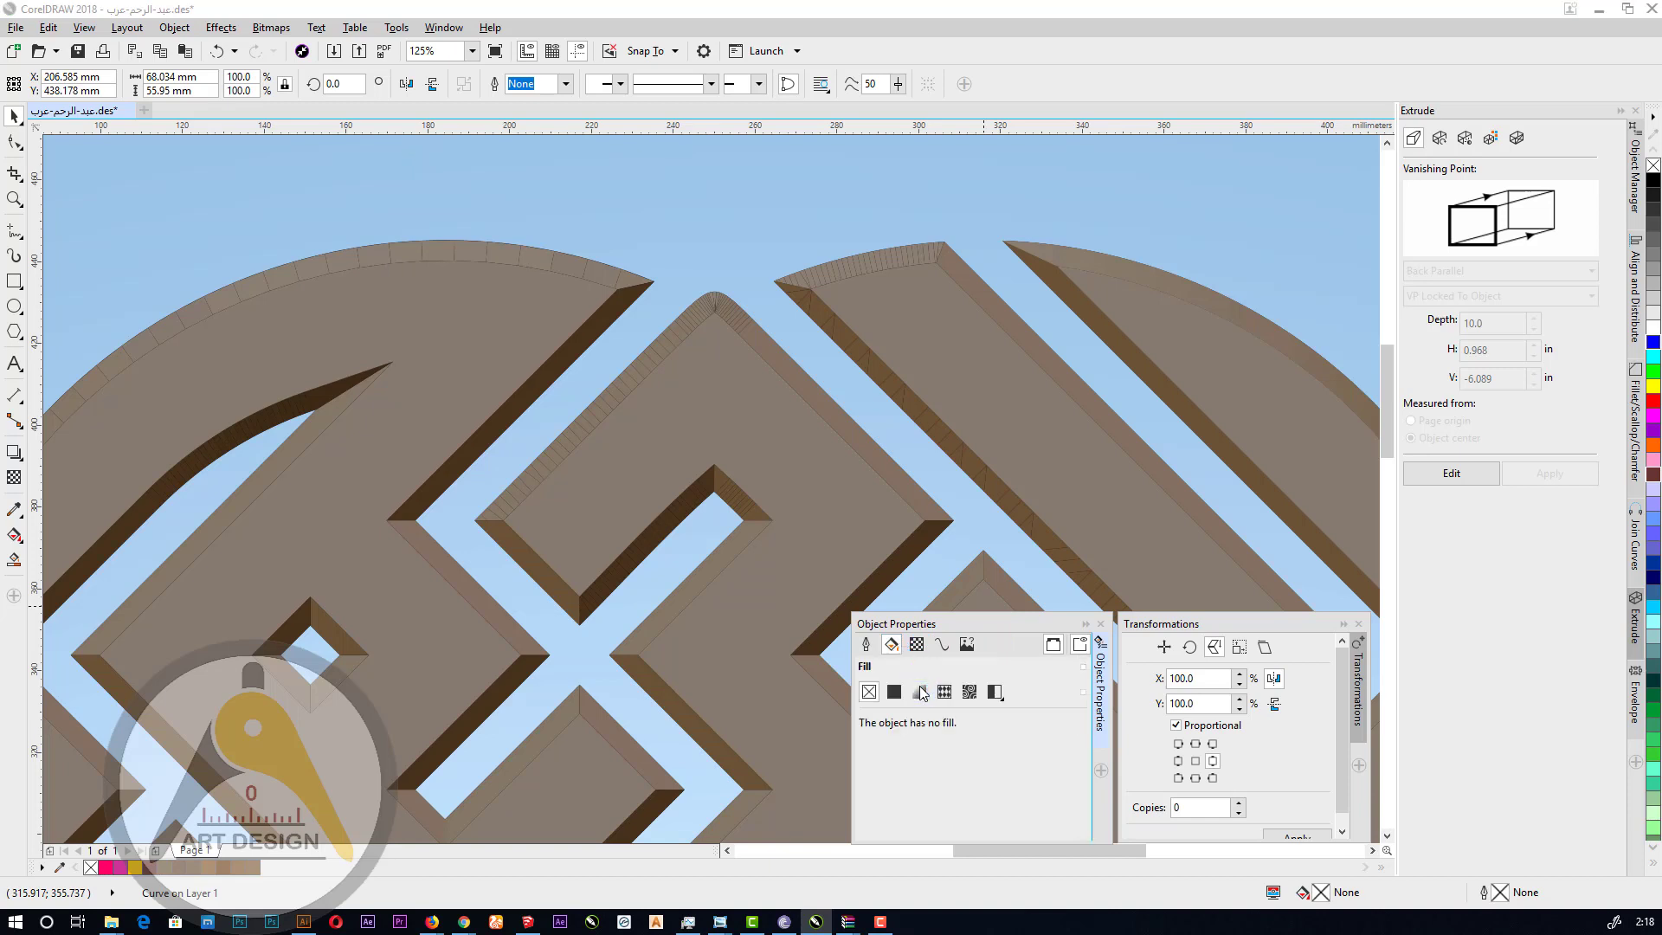
# Move the unfilled bevel strip of the central peak's right side up into the open background and give it a fountain fill.
pyautogui.click(778, 368)
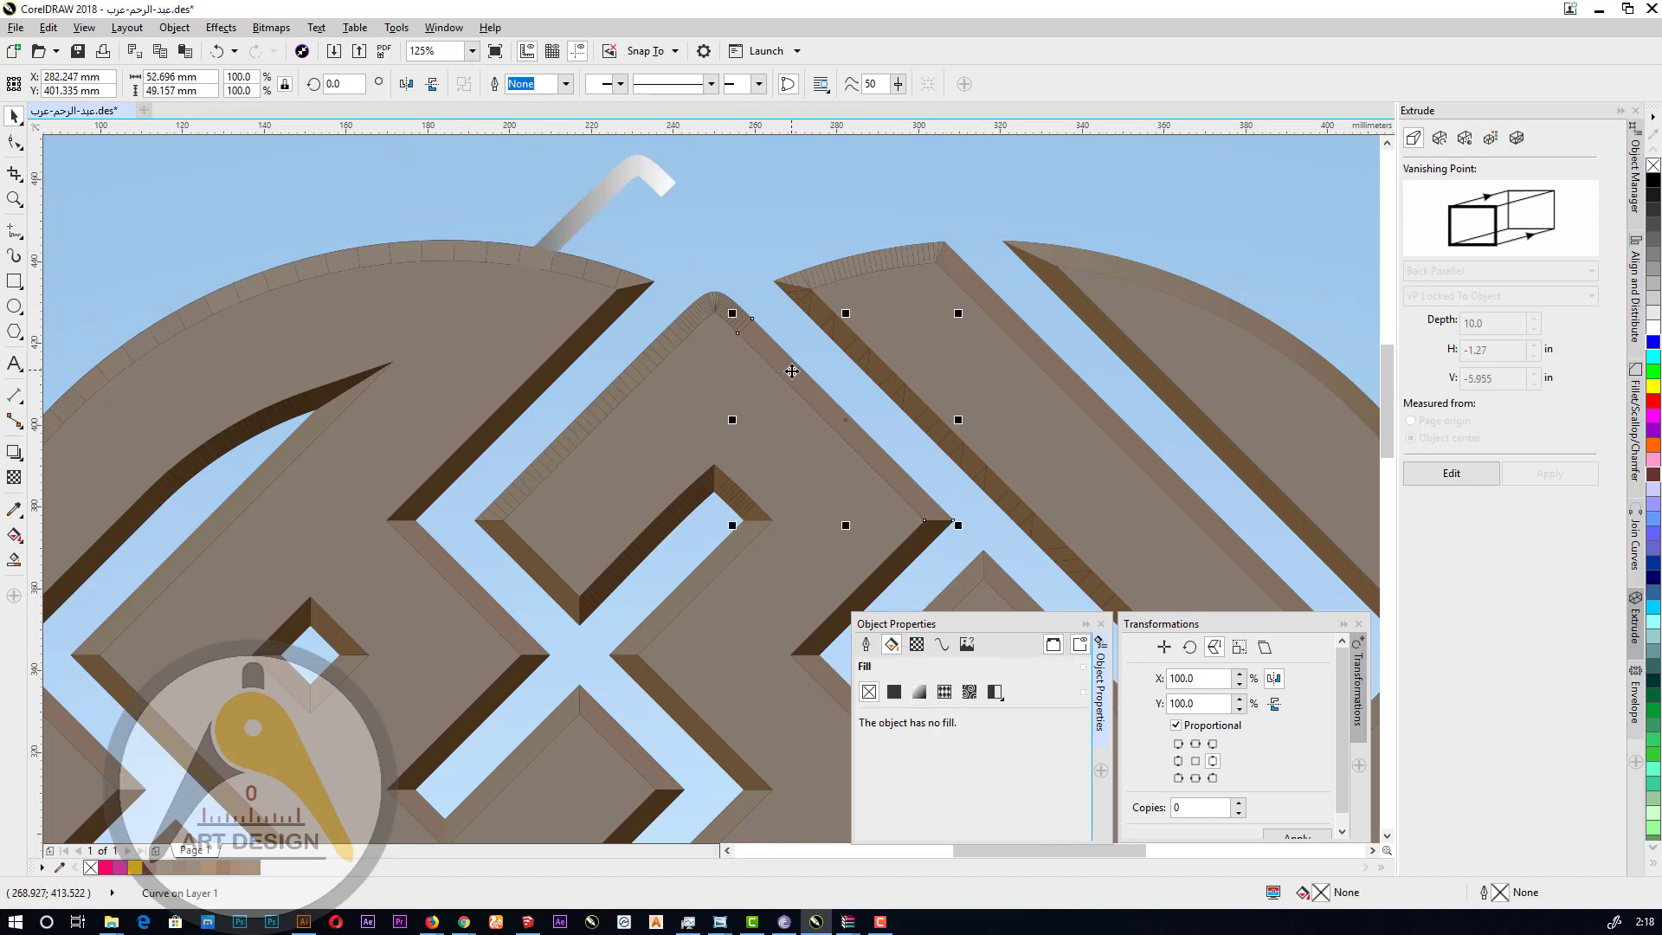
pyautogui.moveTo(792, 371); pyautogui.dragTo(758, 211)
pyautogui.click(921, 691)
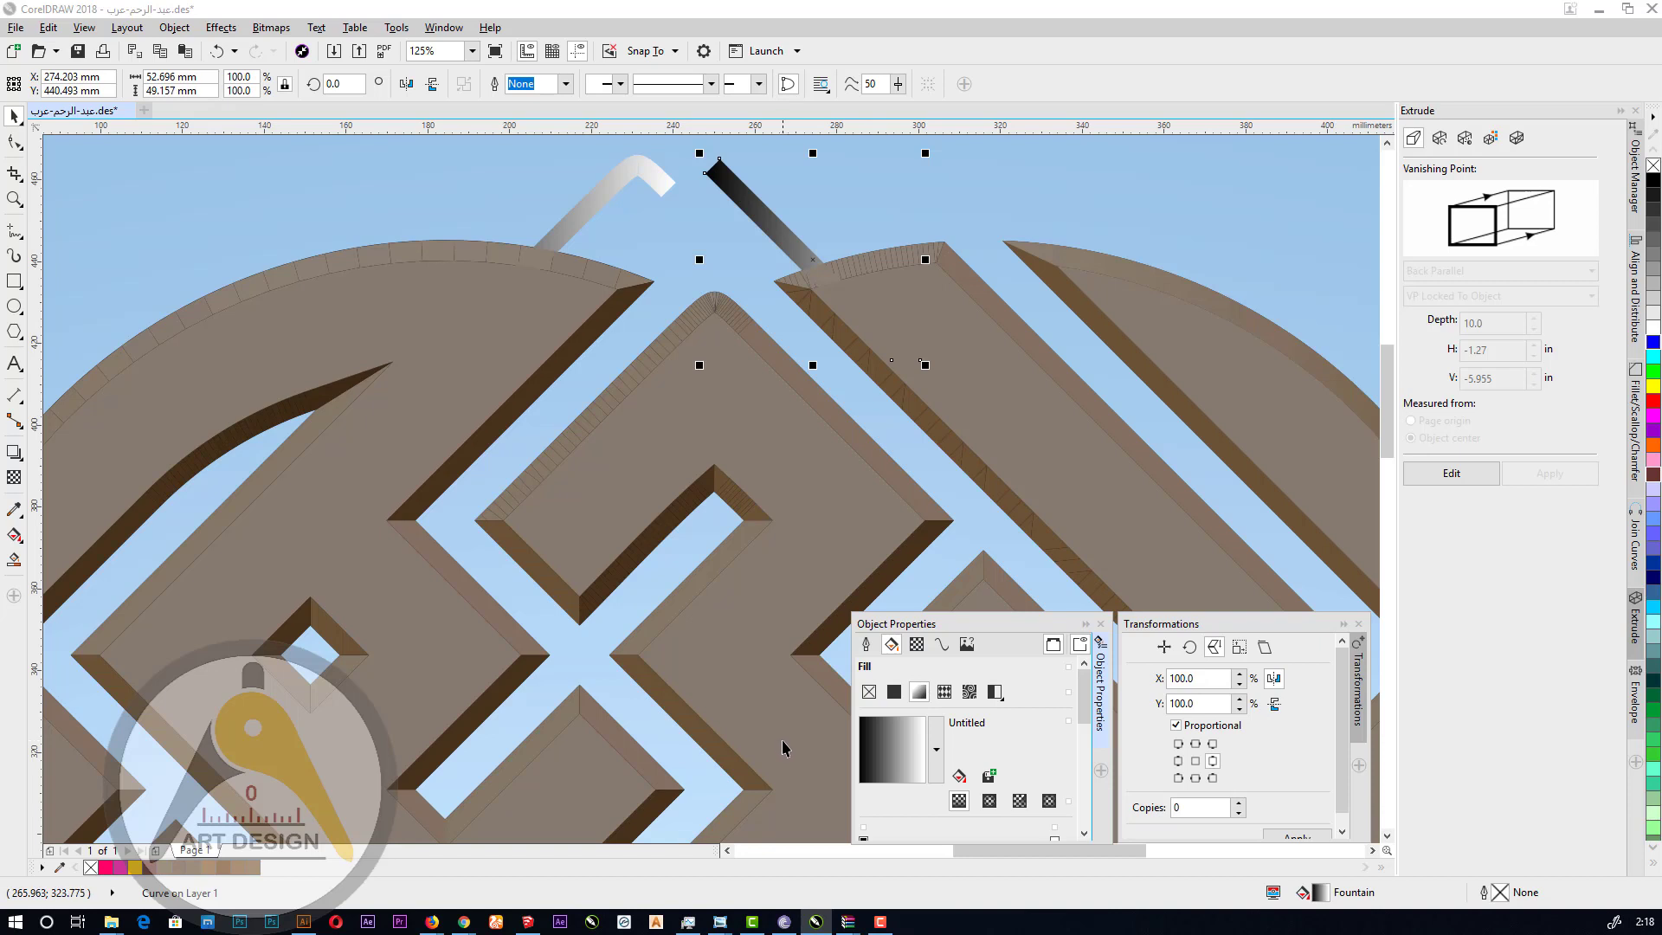
# Move the peak's left bevel strip so its short end snaps onto the upper end of the right strip.
pyautogui.scroll(-2, 784, 753)
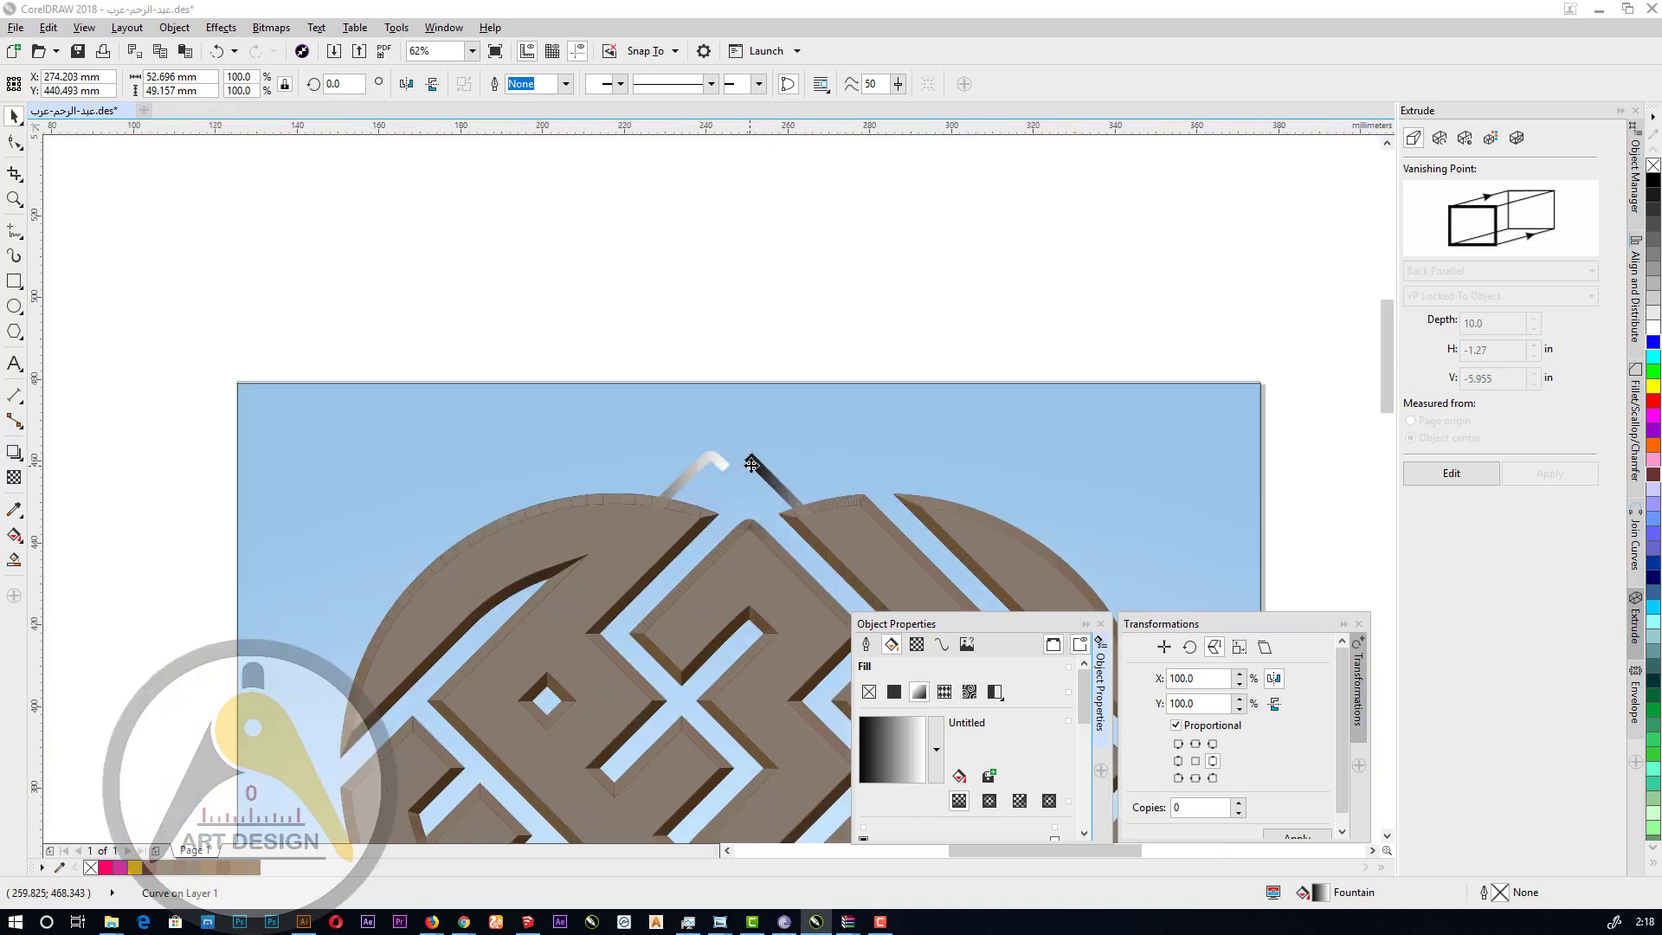
pyautogui.scroll(2, 769, 454)
pyautogui.click(693, 472)
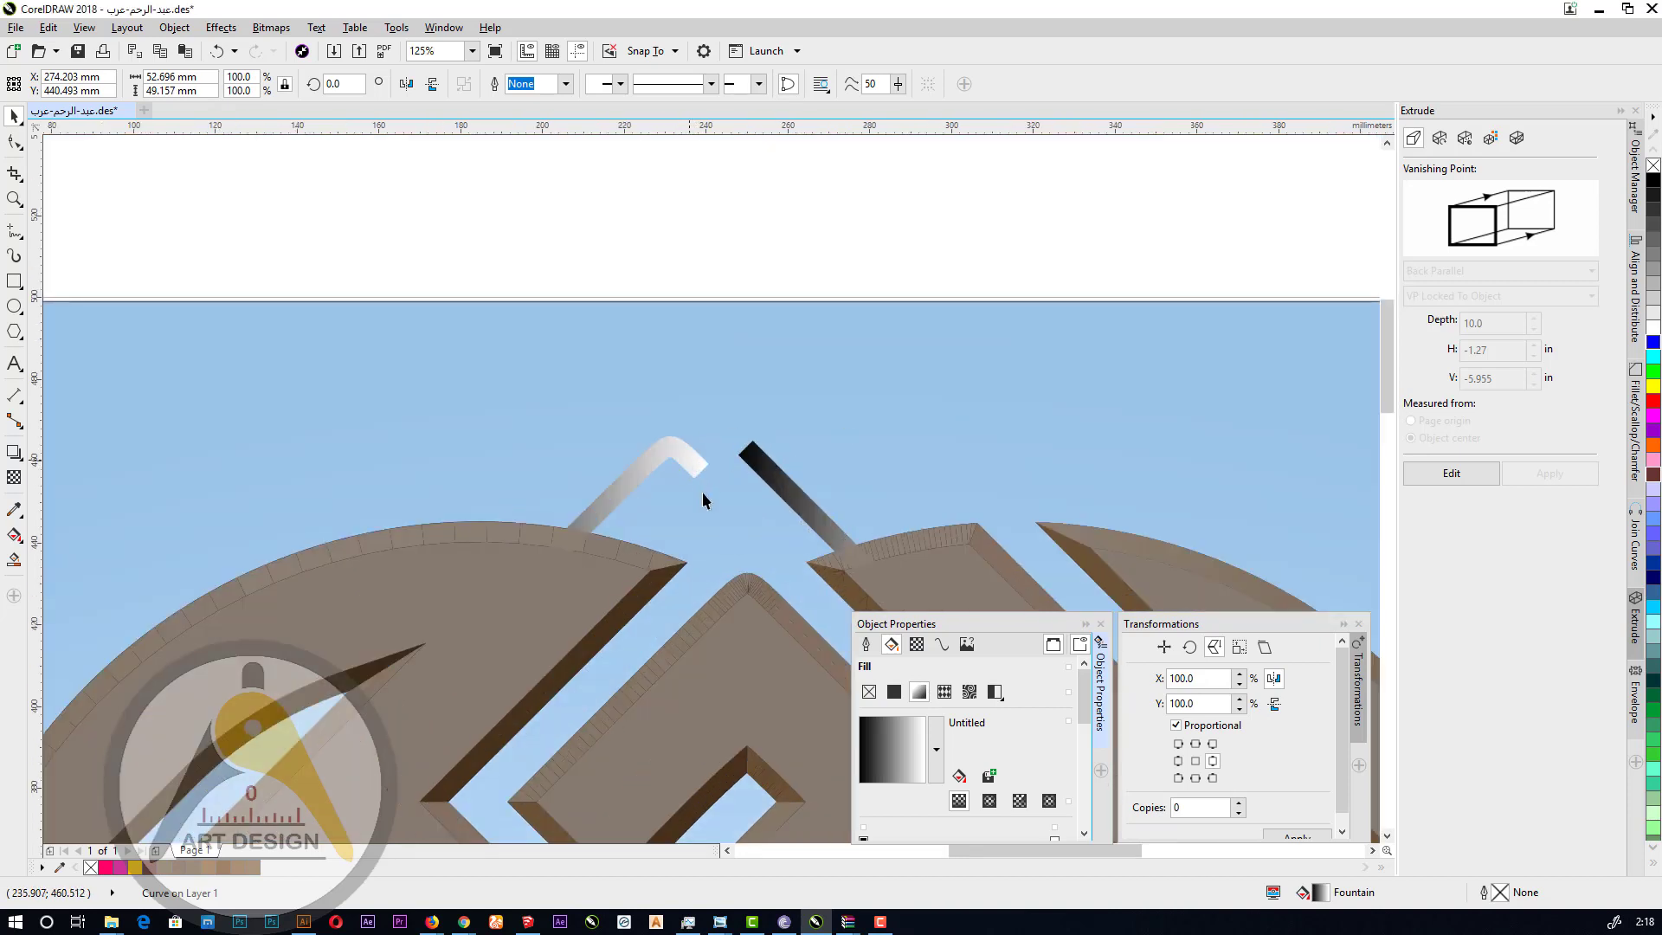
pyautogui.moveTo(693, 479); pyautogui.dragTo(746, 447)
pyautogui.scroll(3, 746, 448)
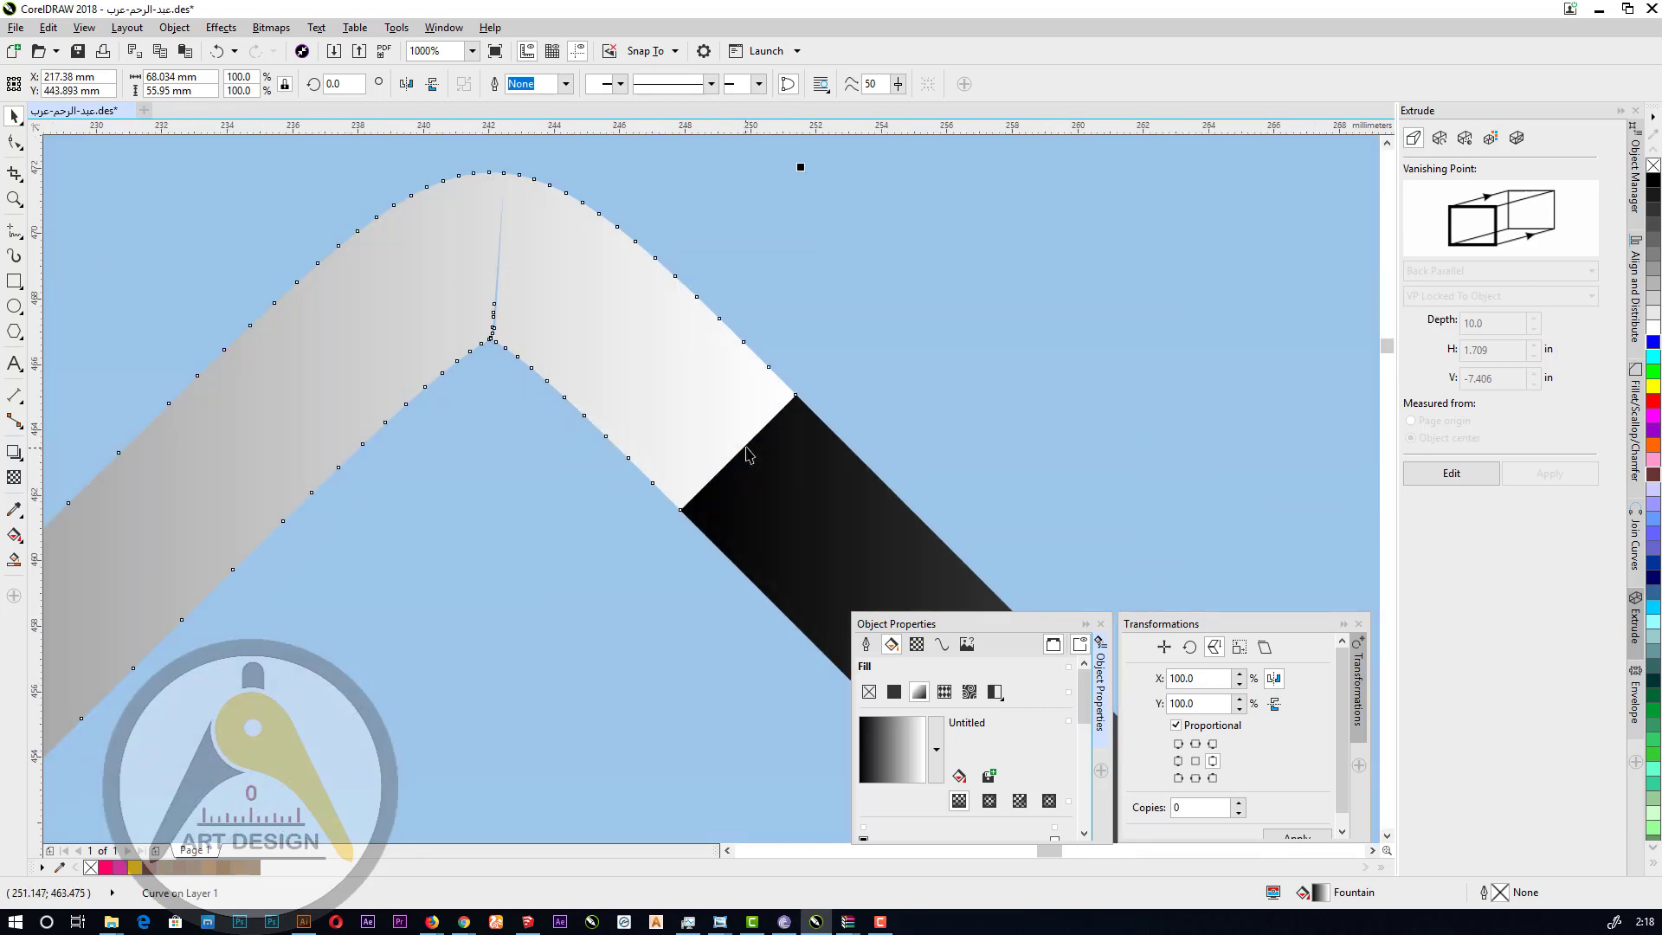
pyautogui.scroll(-4, 682, 320)
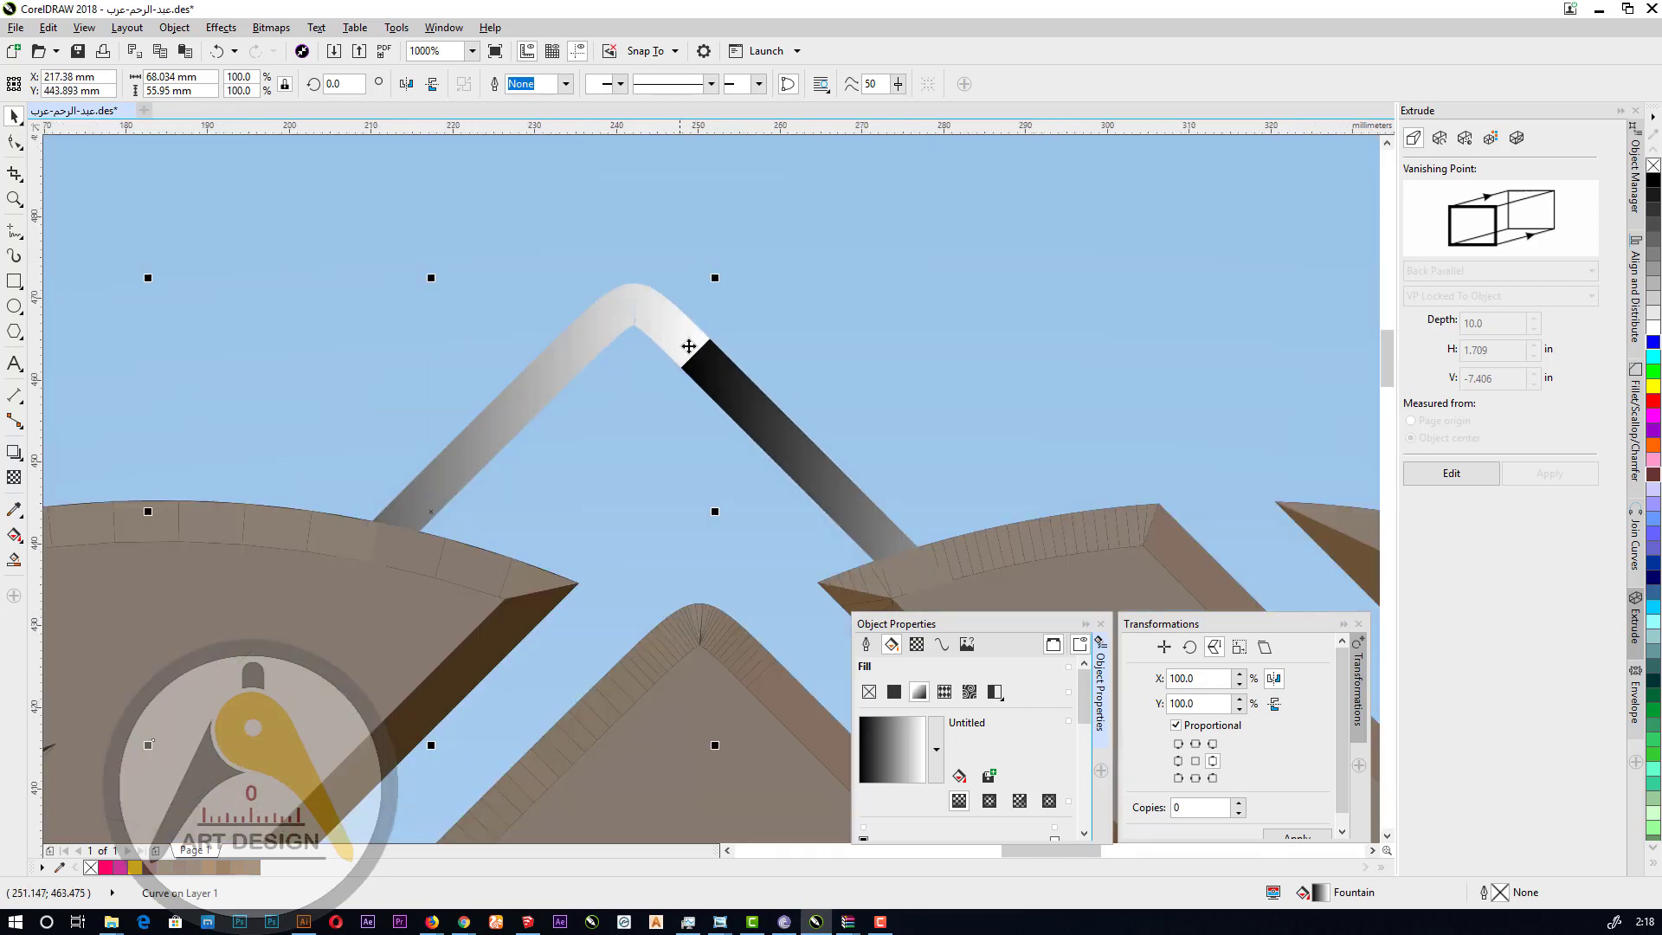
# Select both peak strips together and give them a 0.1 mm outline.
pyautogui.keyDown('shift'); pyautogui.click(724, 391); pyautogui.keyUp('shift')
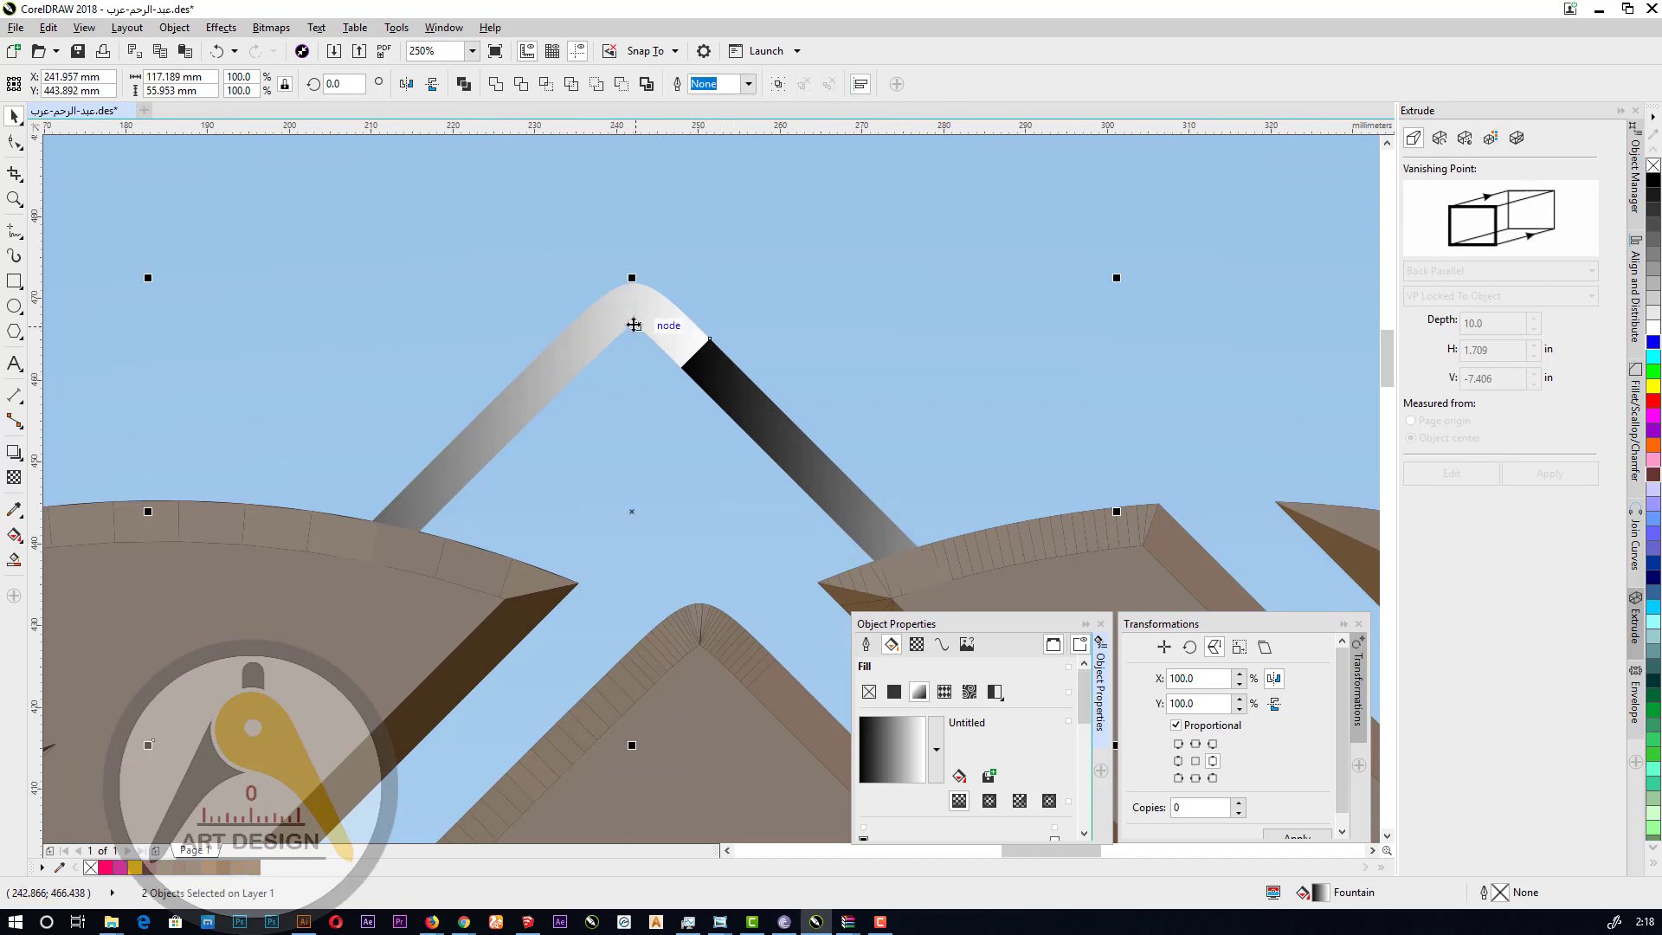
pyautogui.scroll(4, 631, 323)
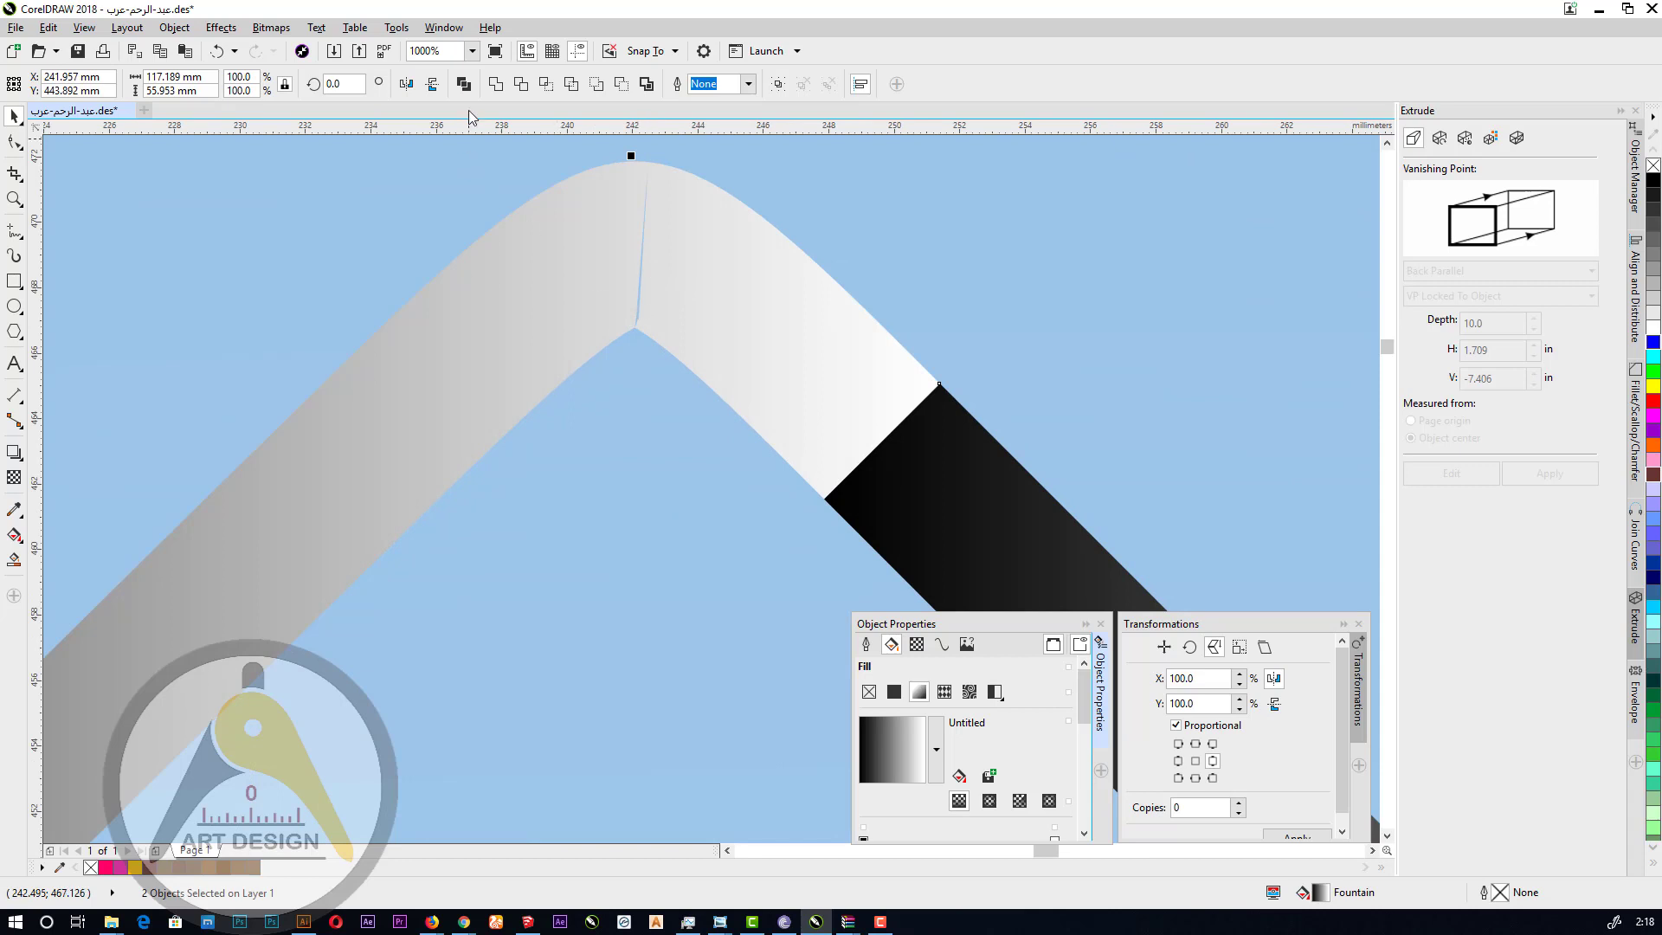
pyautogui.click(865, 644)
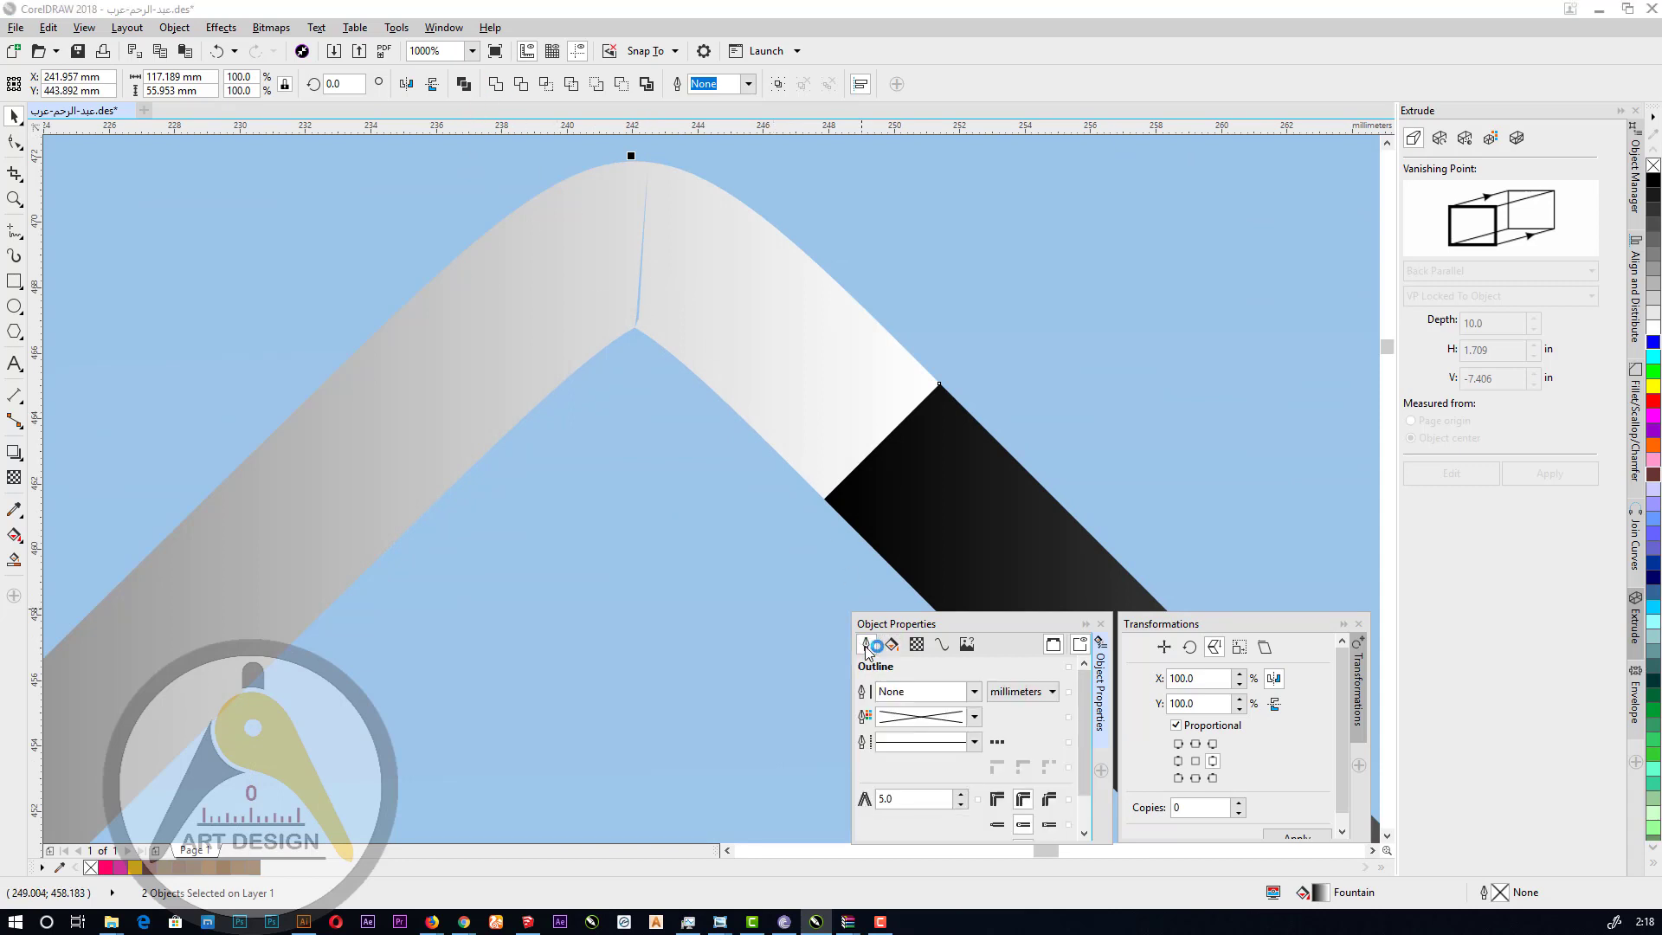
pyautogui.click(974, 692)
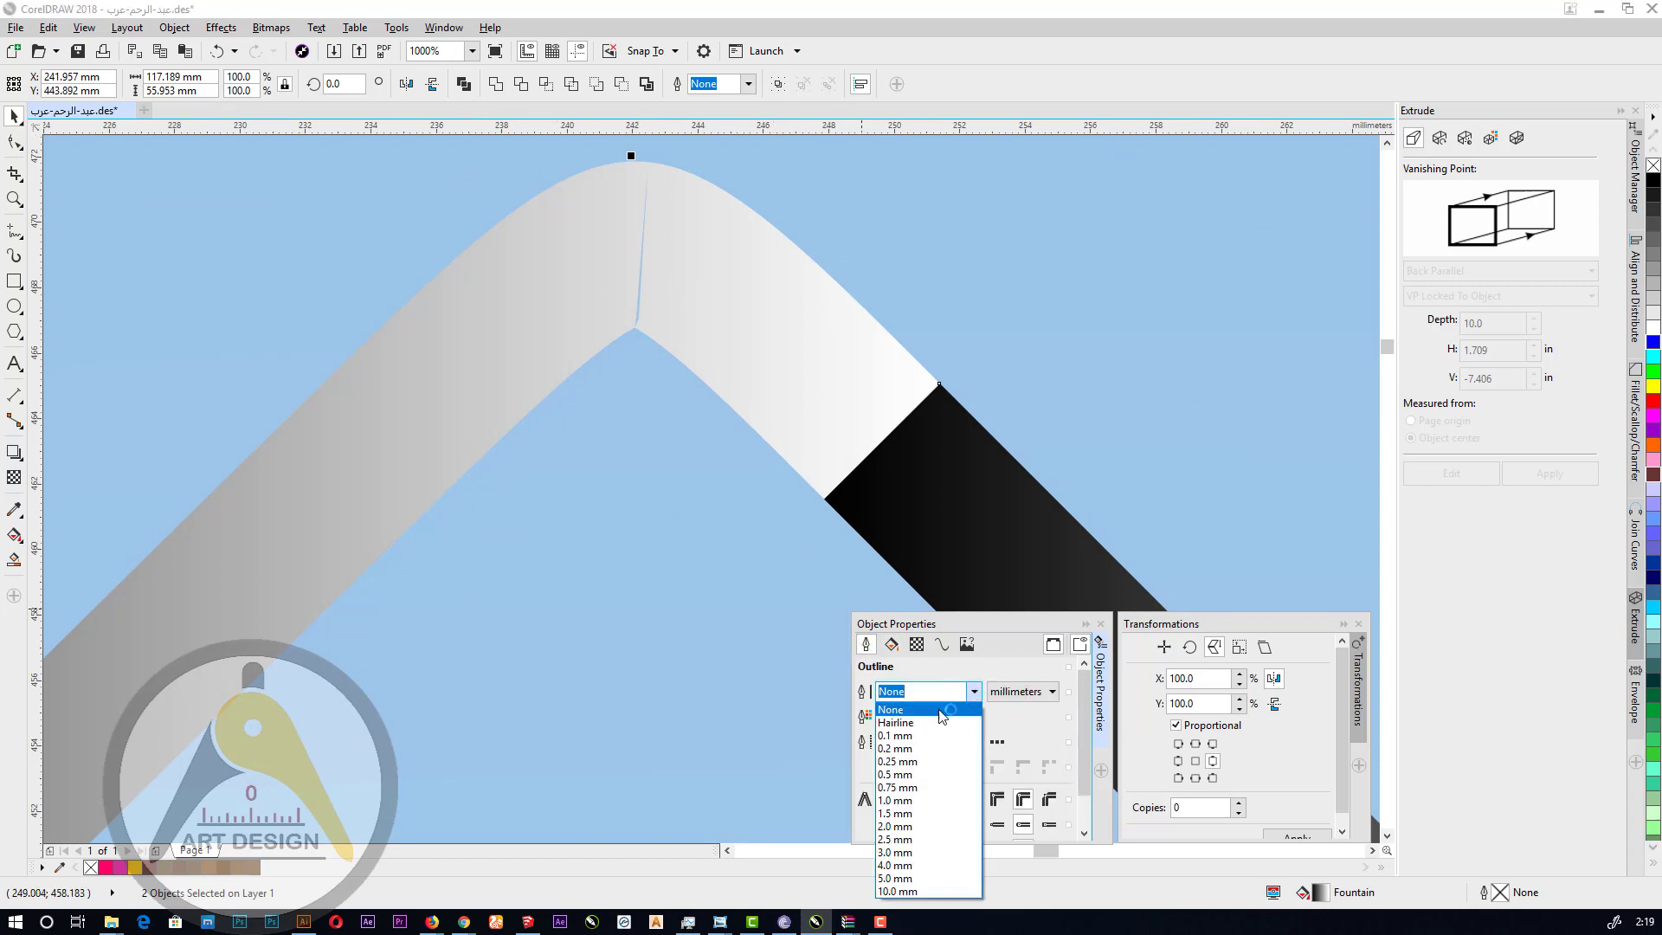
pyautogui.click(916, 740)
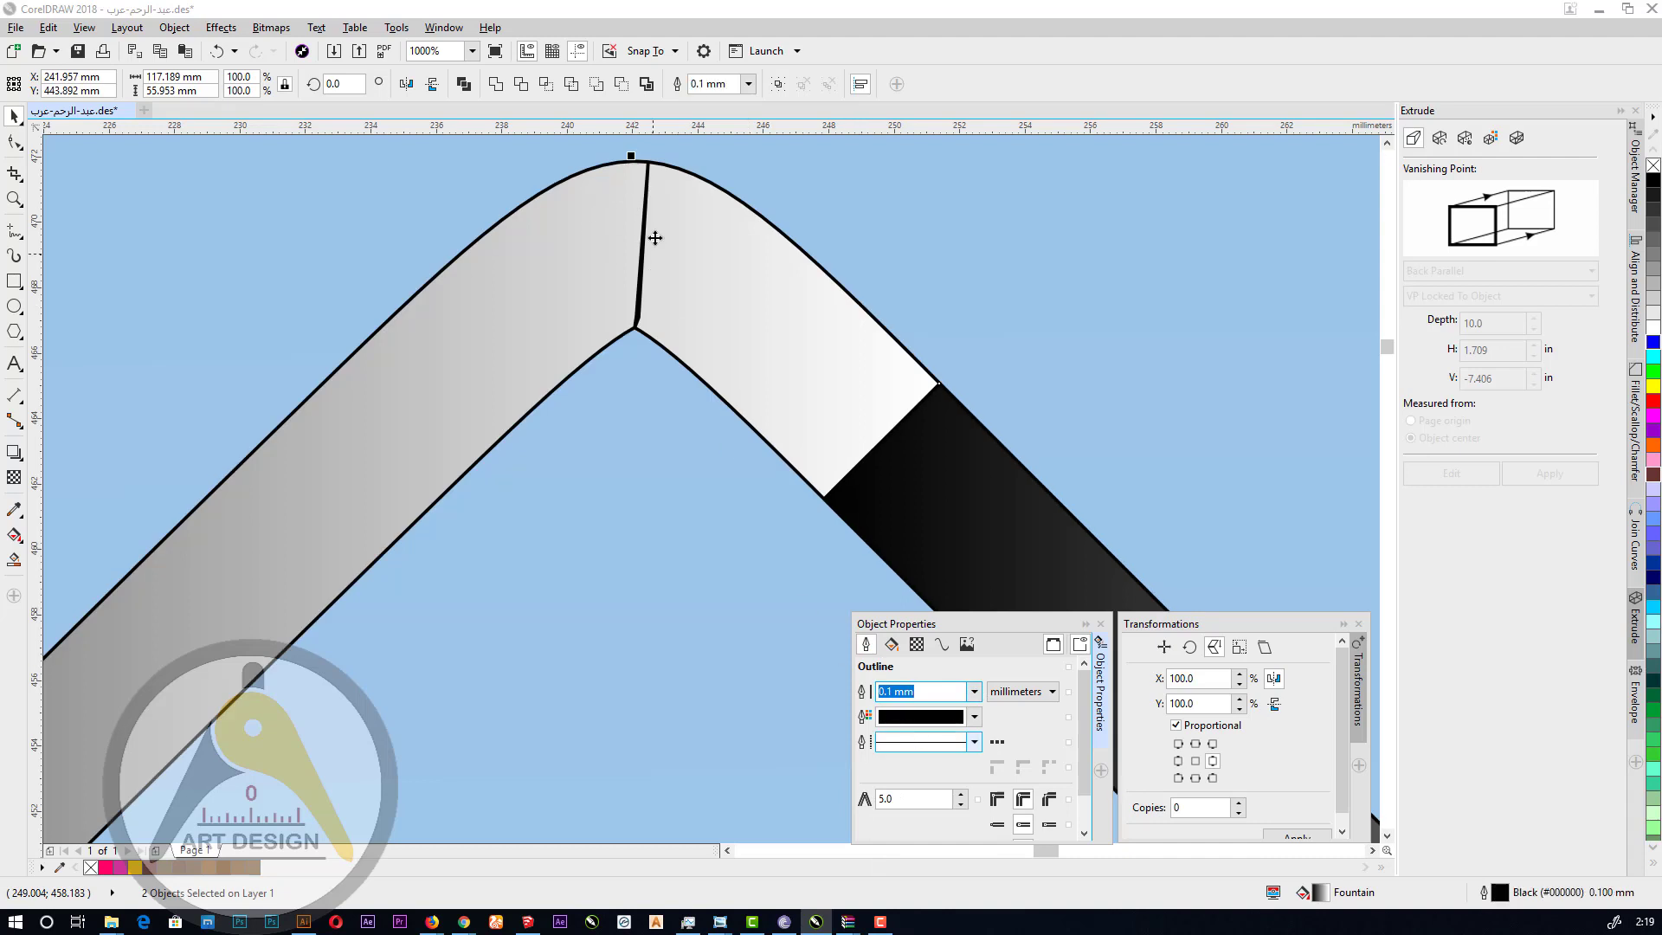
# Delete the seam segments at the peak's tip and the shared edge between the two strips with Virtual Segment Delete.
pyautogui.scroll(2, 642, 318)
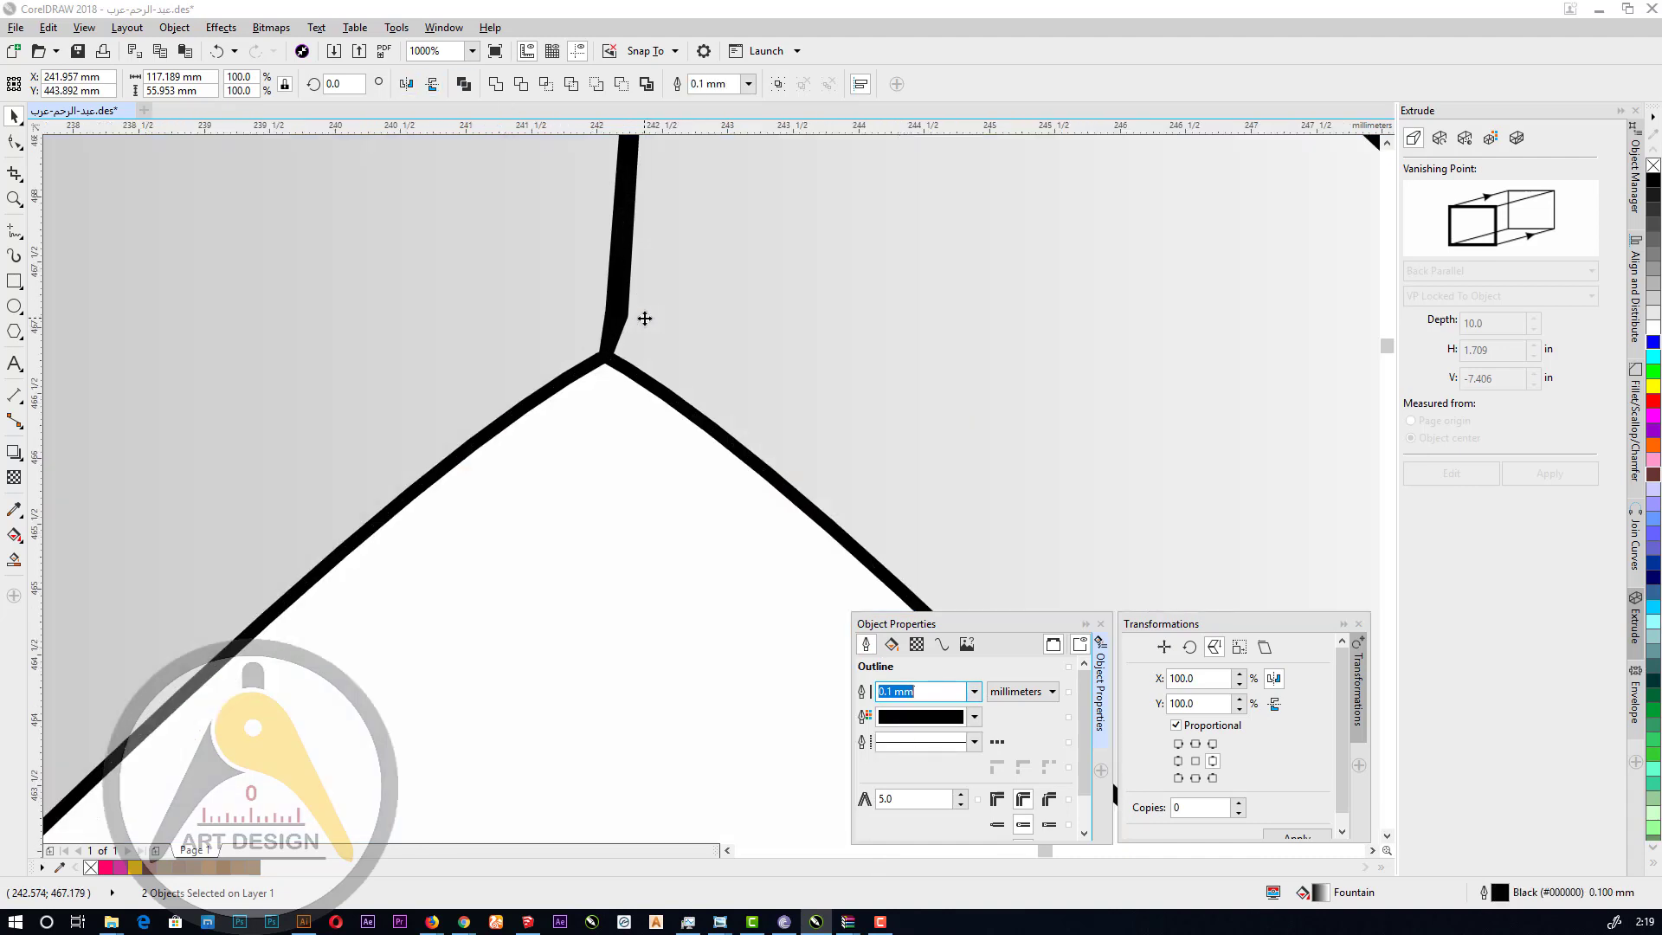
pyautogui.scroll(1, 644, 319)
pyautogui.click(17, 176)
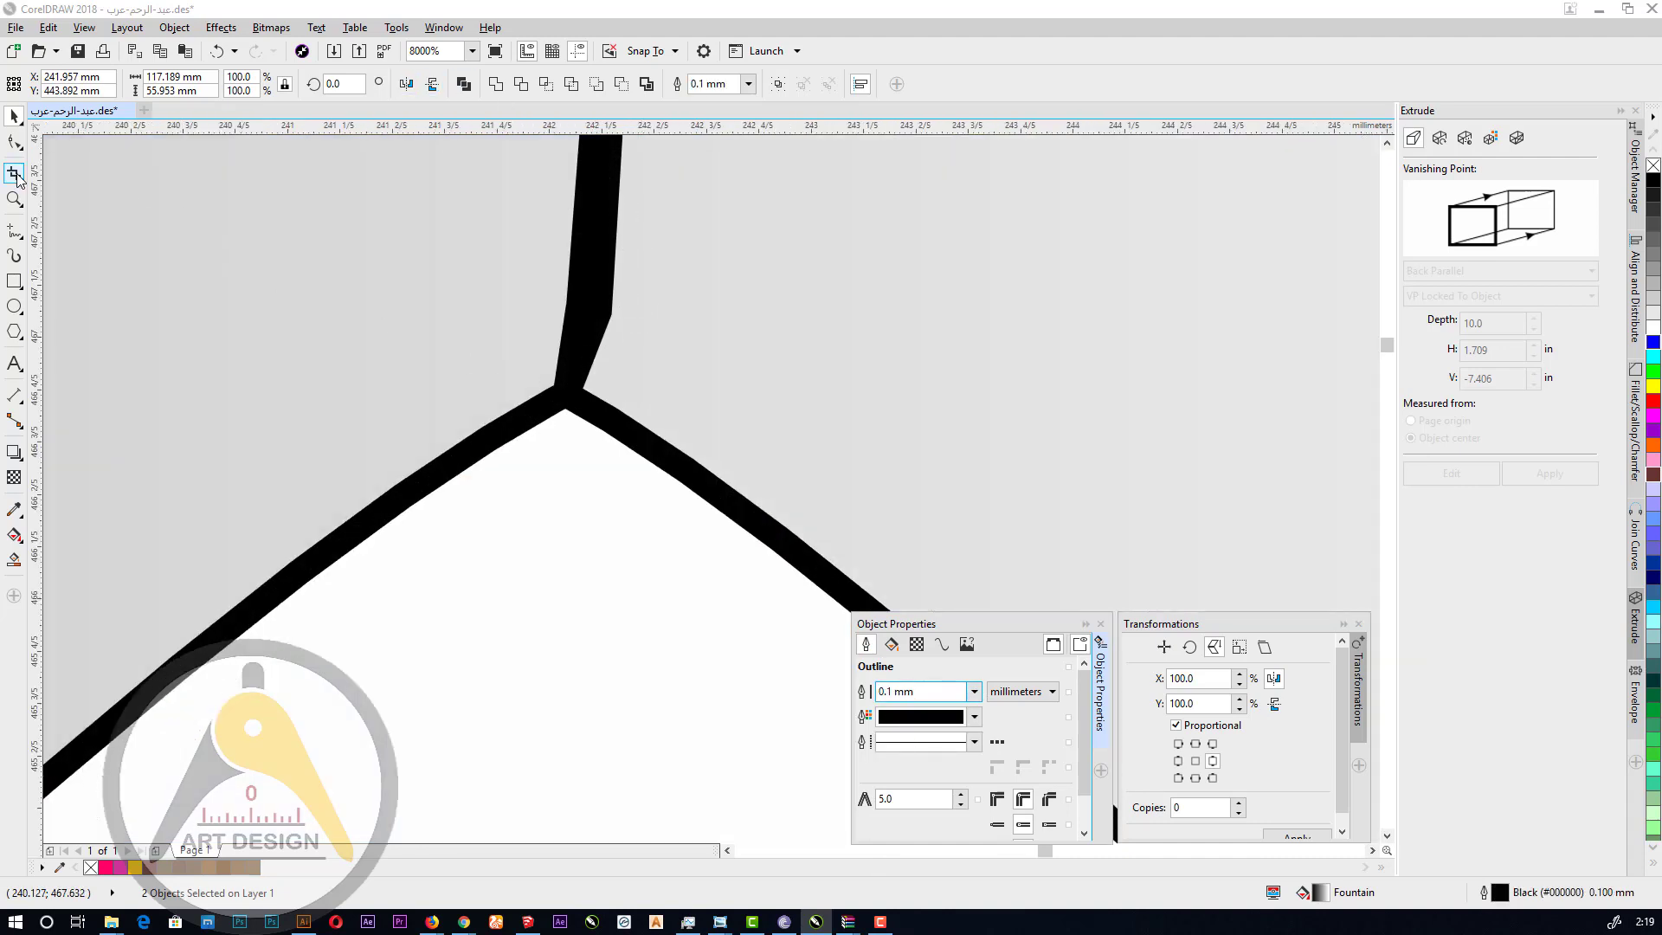
pyautogui.click(54, 209)
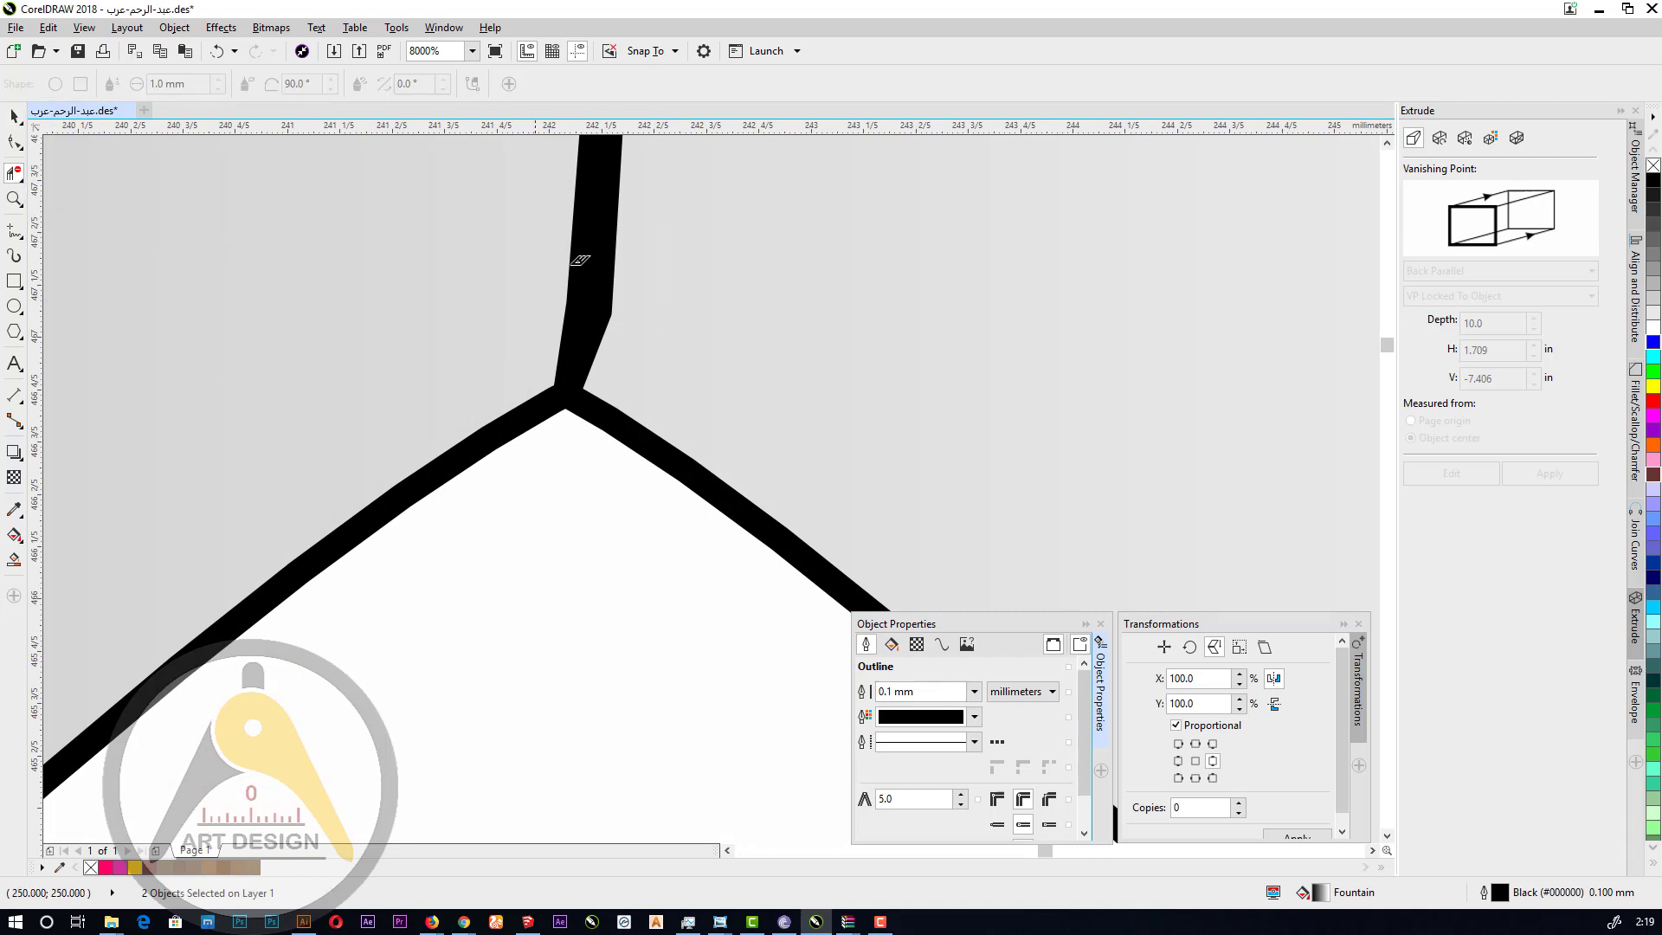
pyautogui.moveTo(582, 284); pyautogui.dragTo(605, 302)
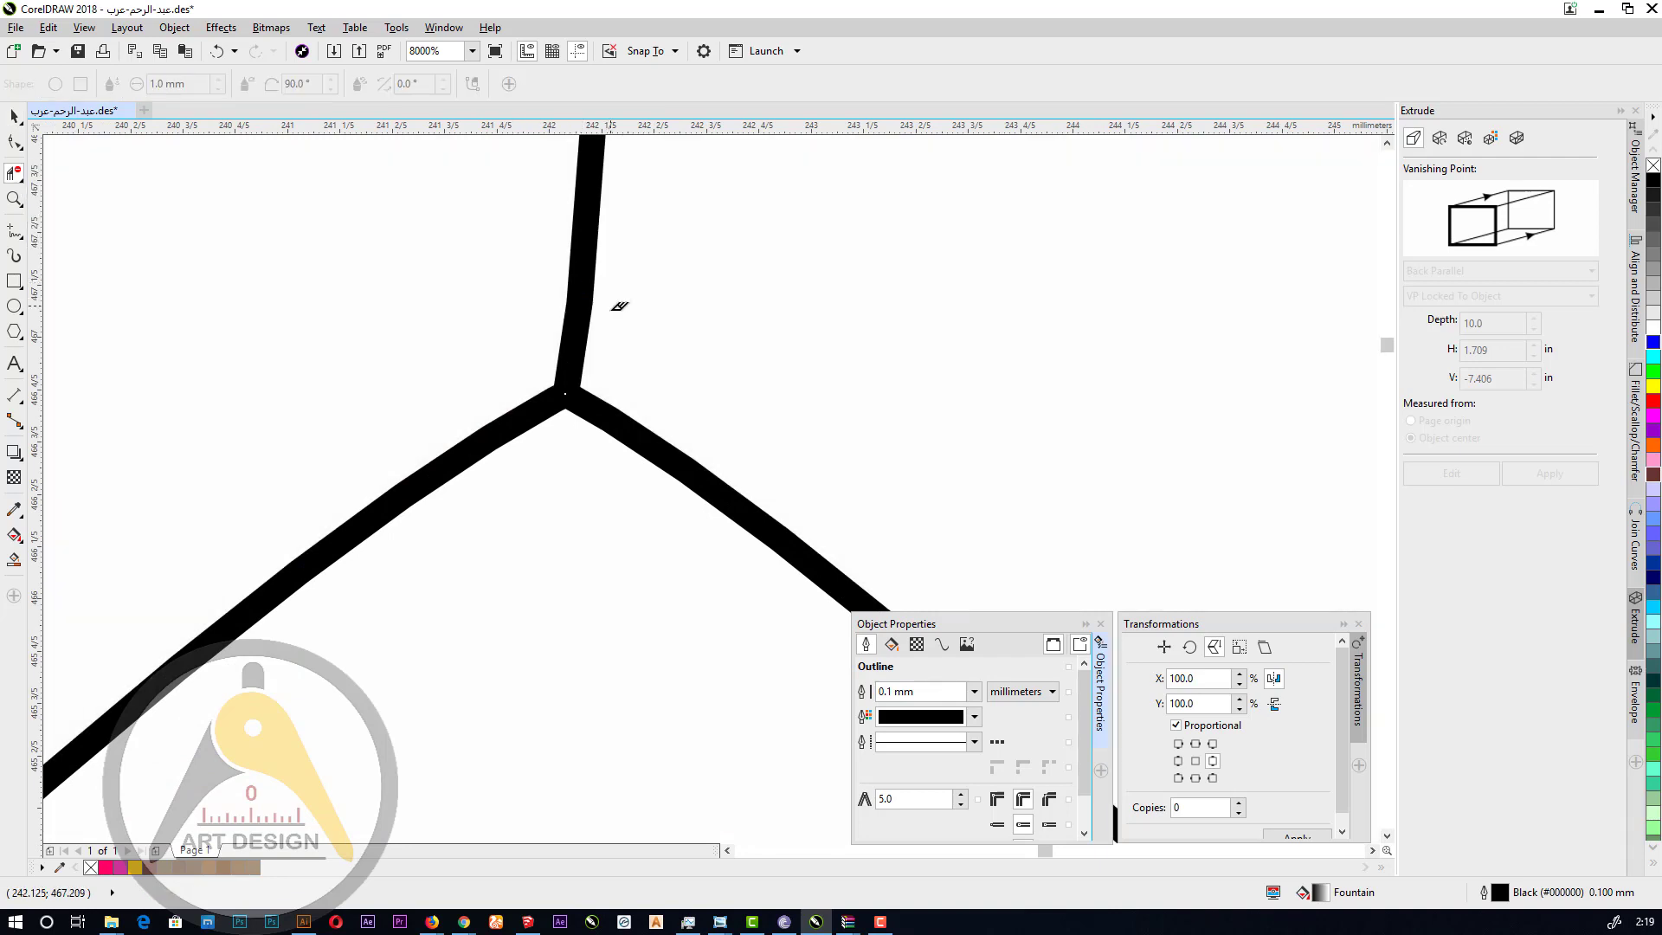
pyautogui.scroll(-6, 564, 293)
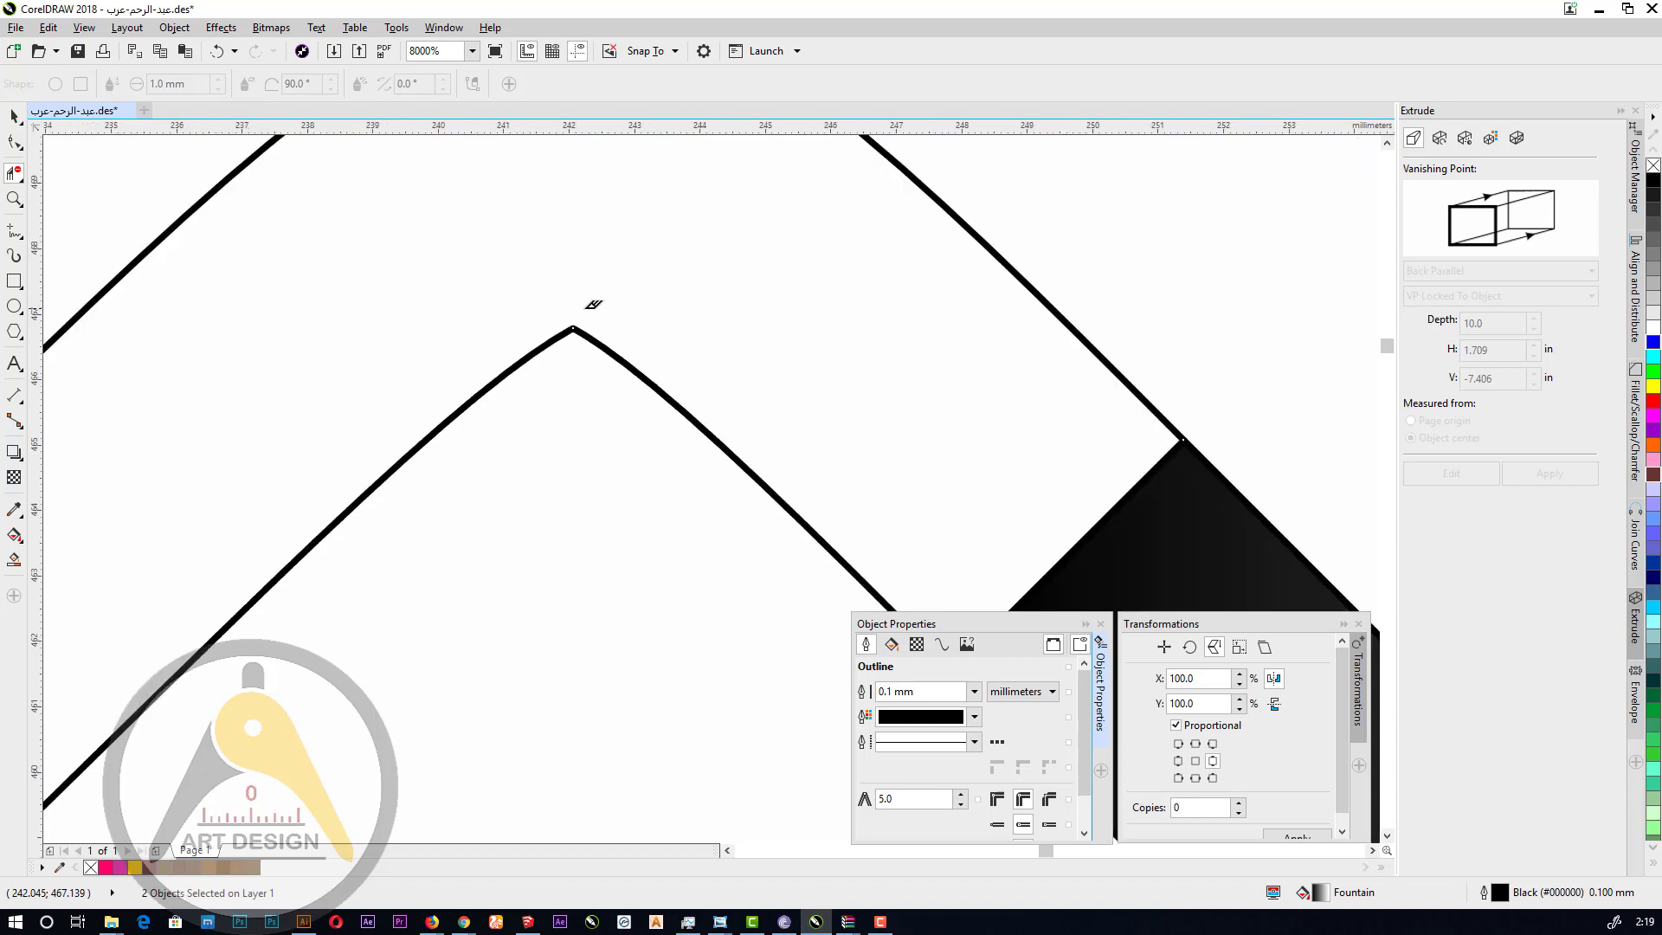
pyautogui.scroll(-1, 623, 283)
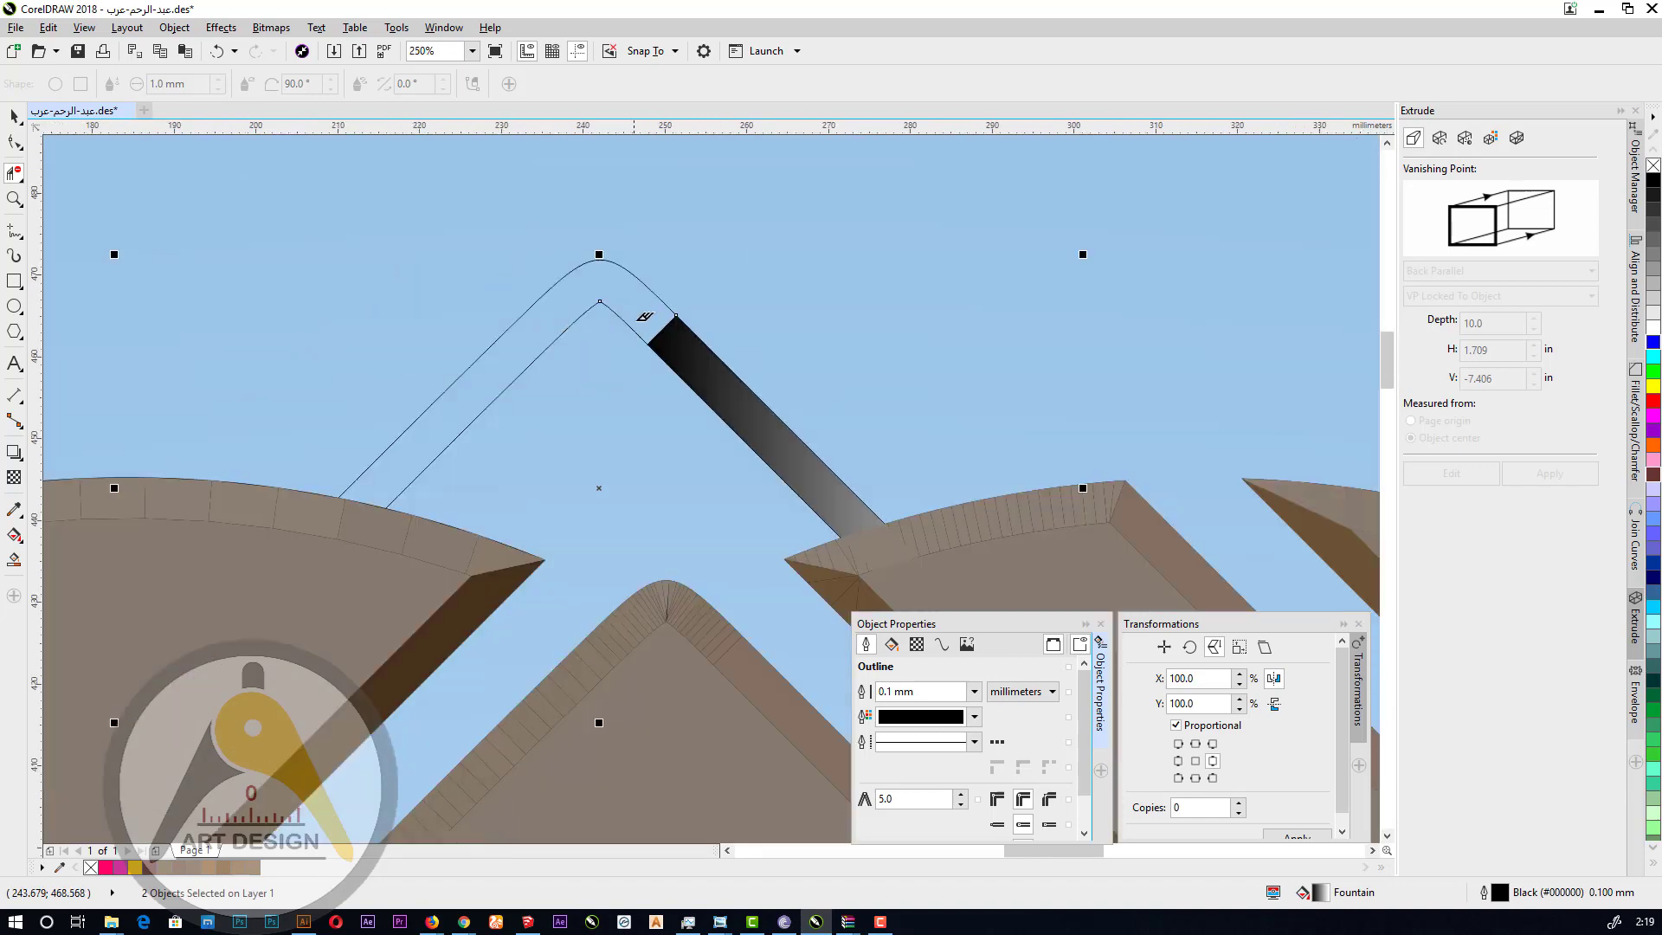
pyautogui.scroll(1, 644, 317)
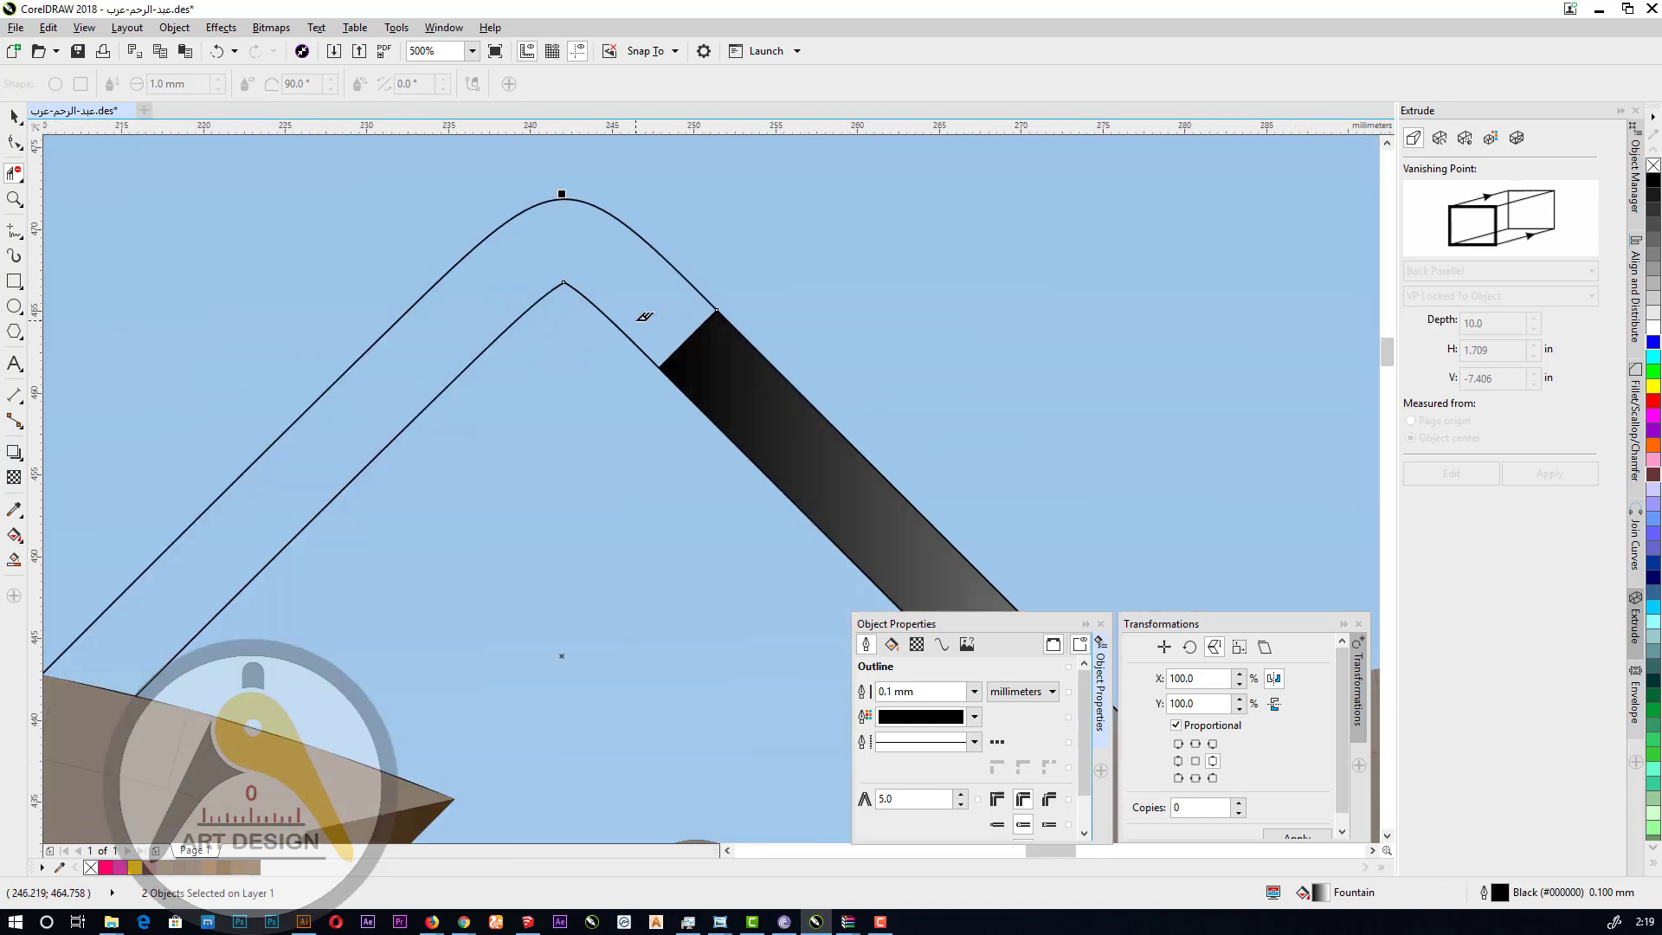
pyautogui.click(688, 337)
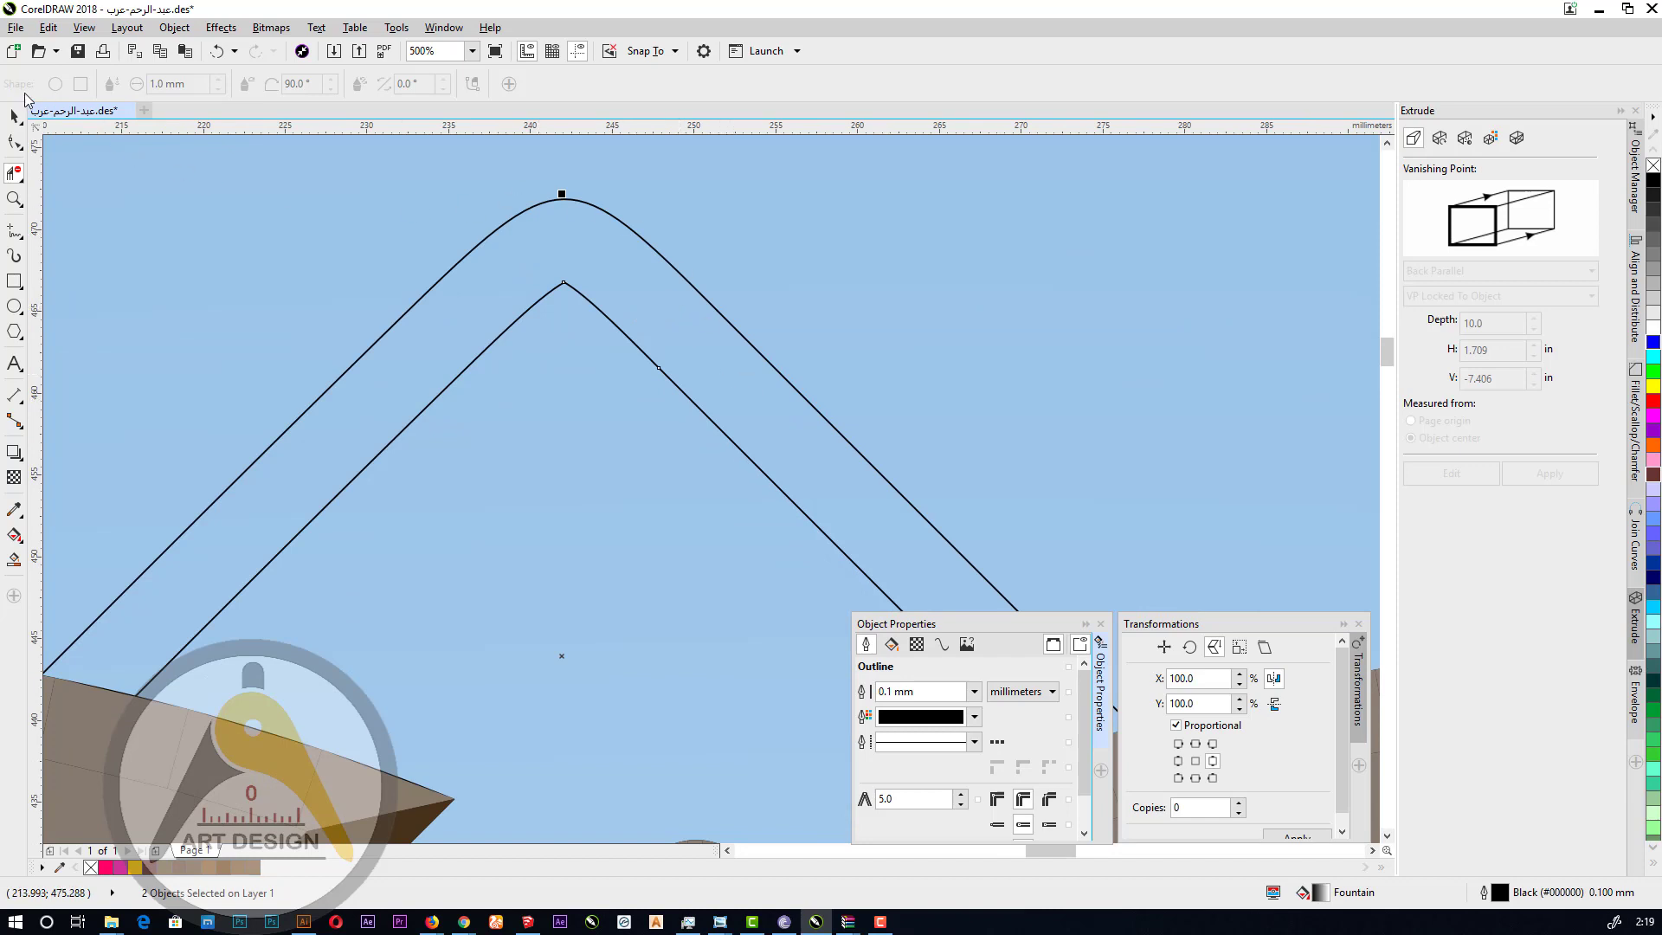
# Weld the two opened peak strips into a single curve.
pyautogui.press('space')
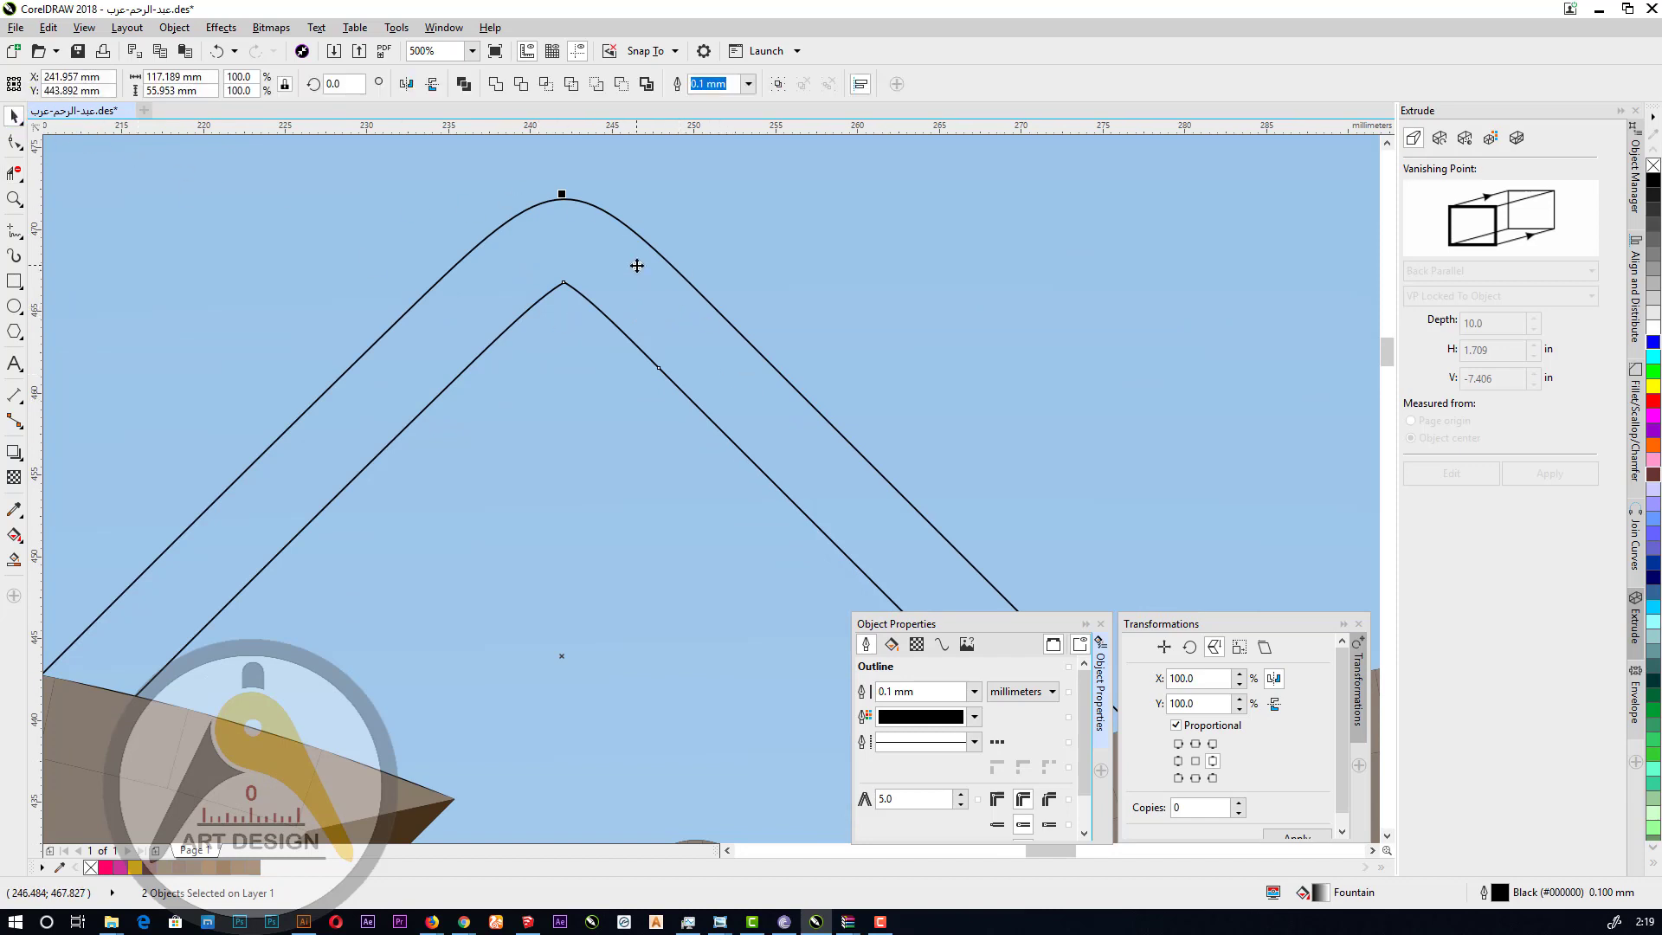
pyautogui.click(497, 86)
pyautogui.scroll(-3, 615, 231)
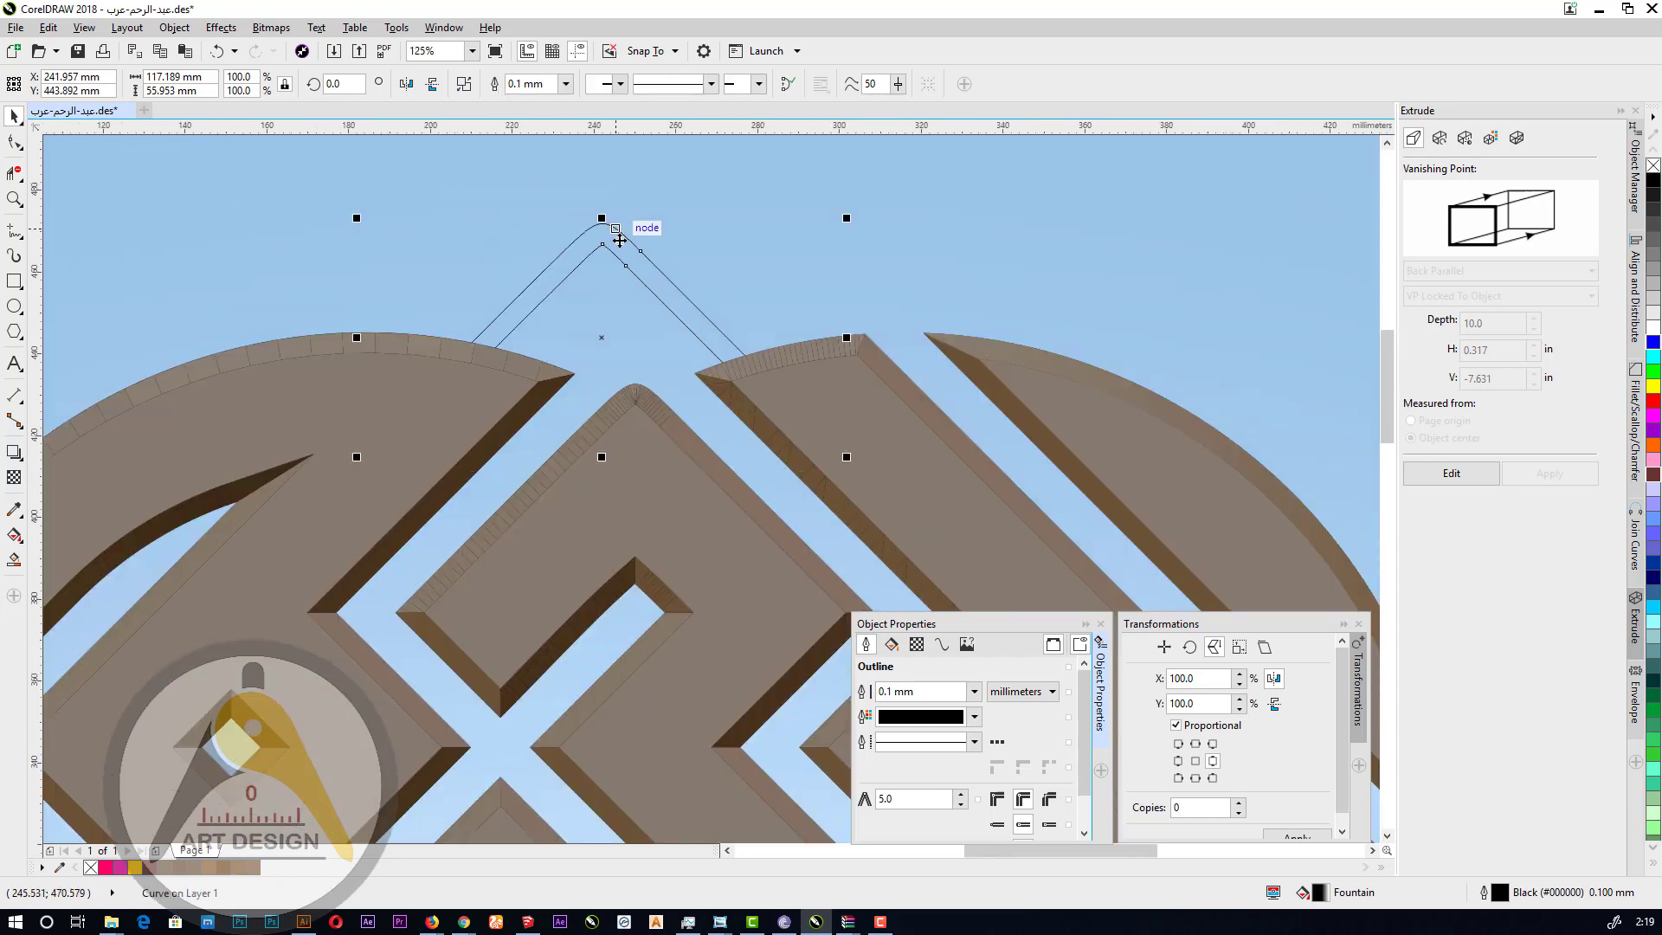
# Apply a fountain fill to the welded peak outline and shift it up and to the right over the background.
pyautogui.click(891, 645)
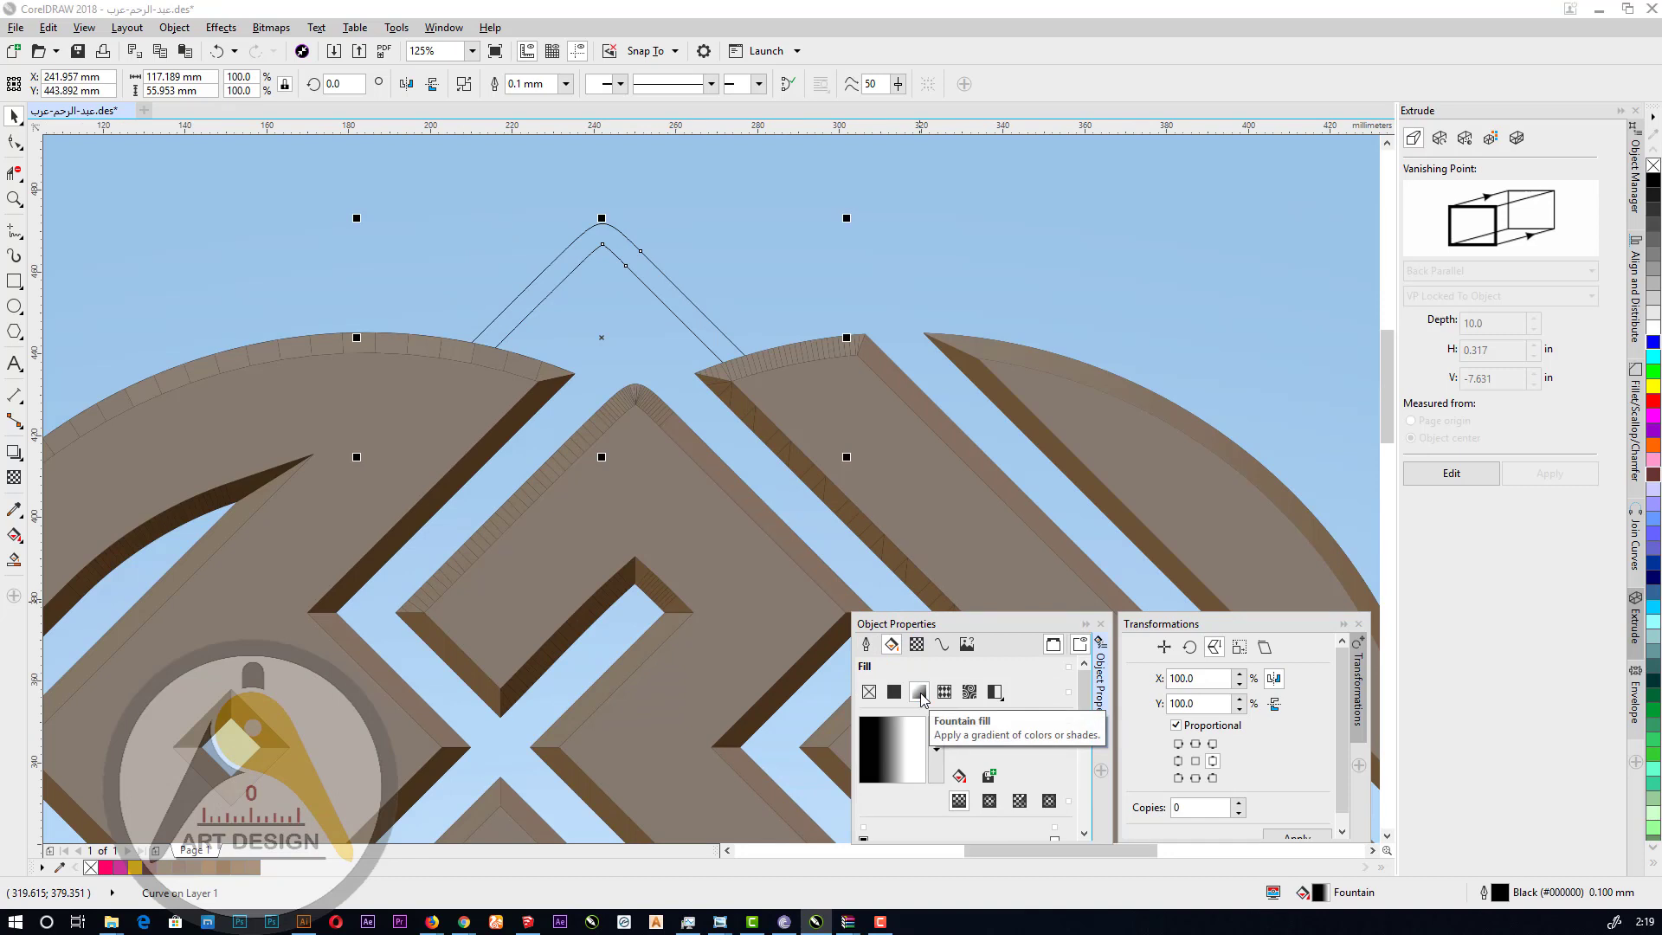
pyautogui.click(920, 692)
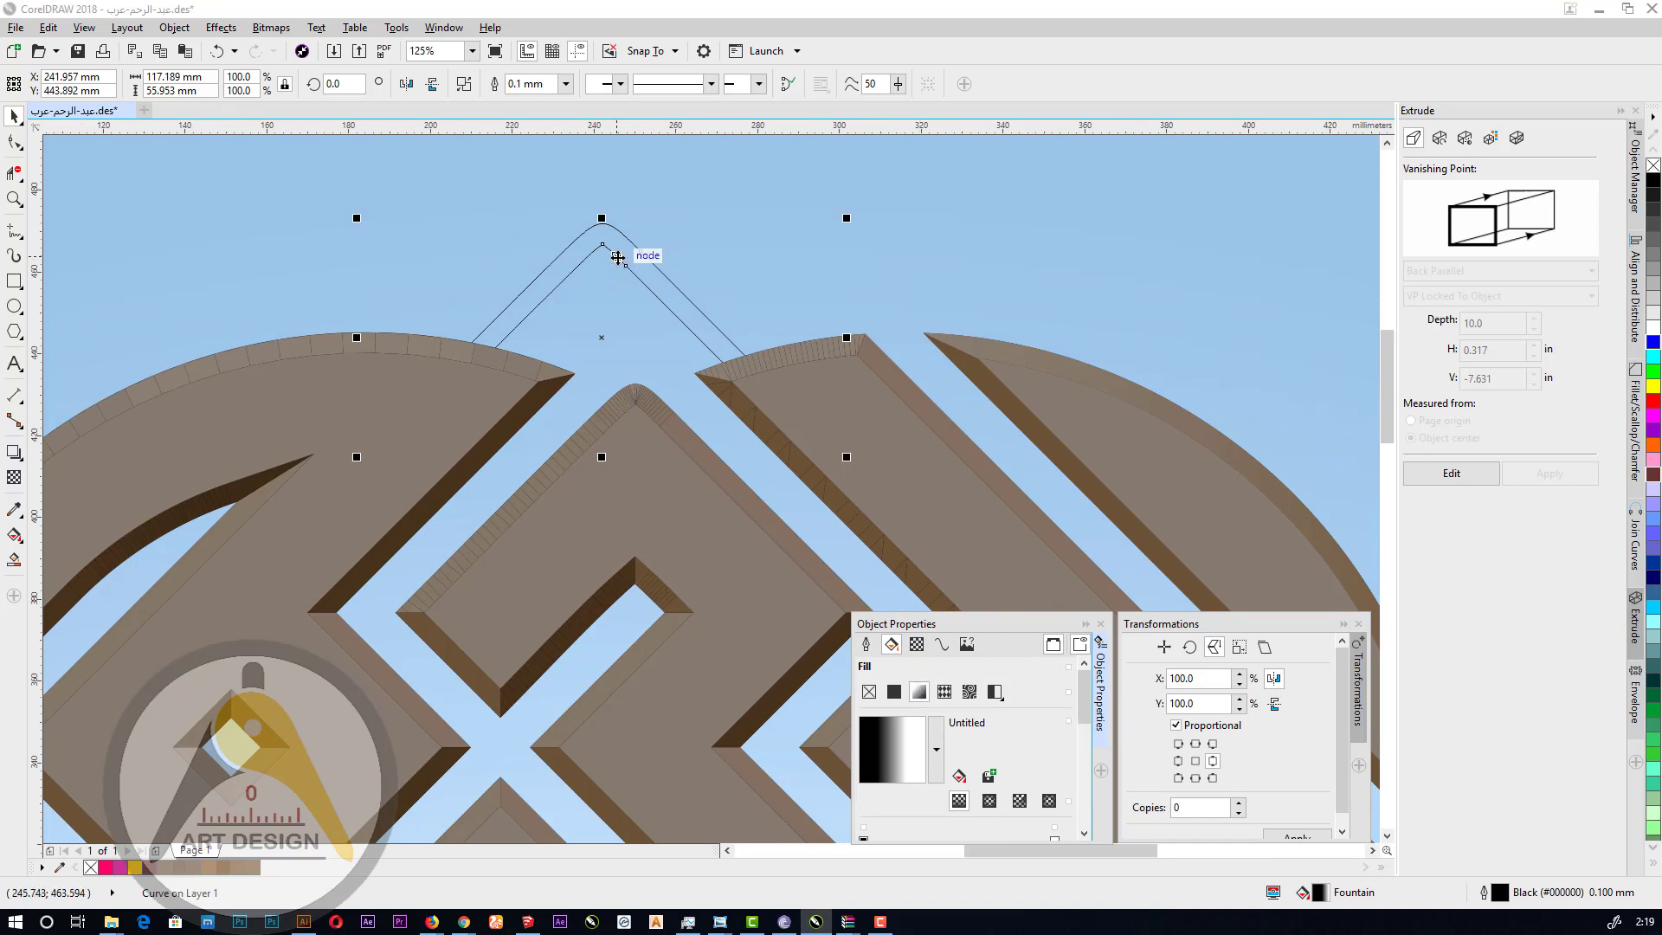
pyautogui.moveTo(625, 262); pyautogui.dragTo(699, 226)
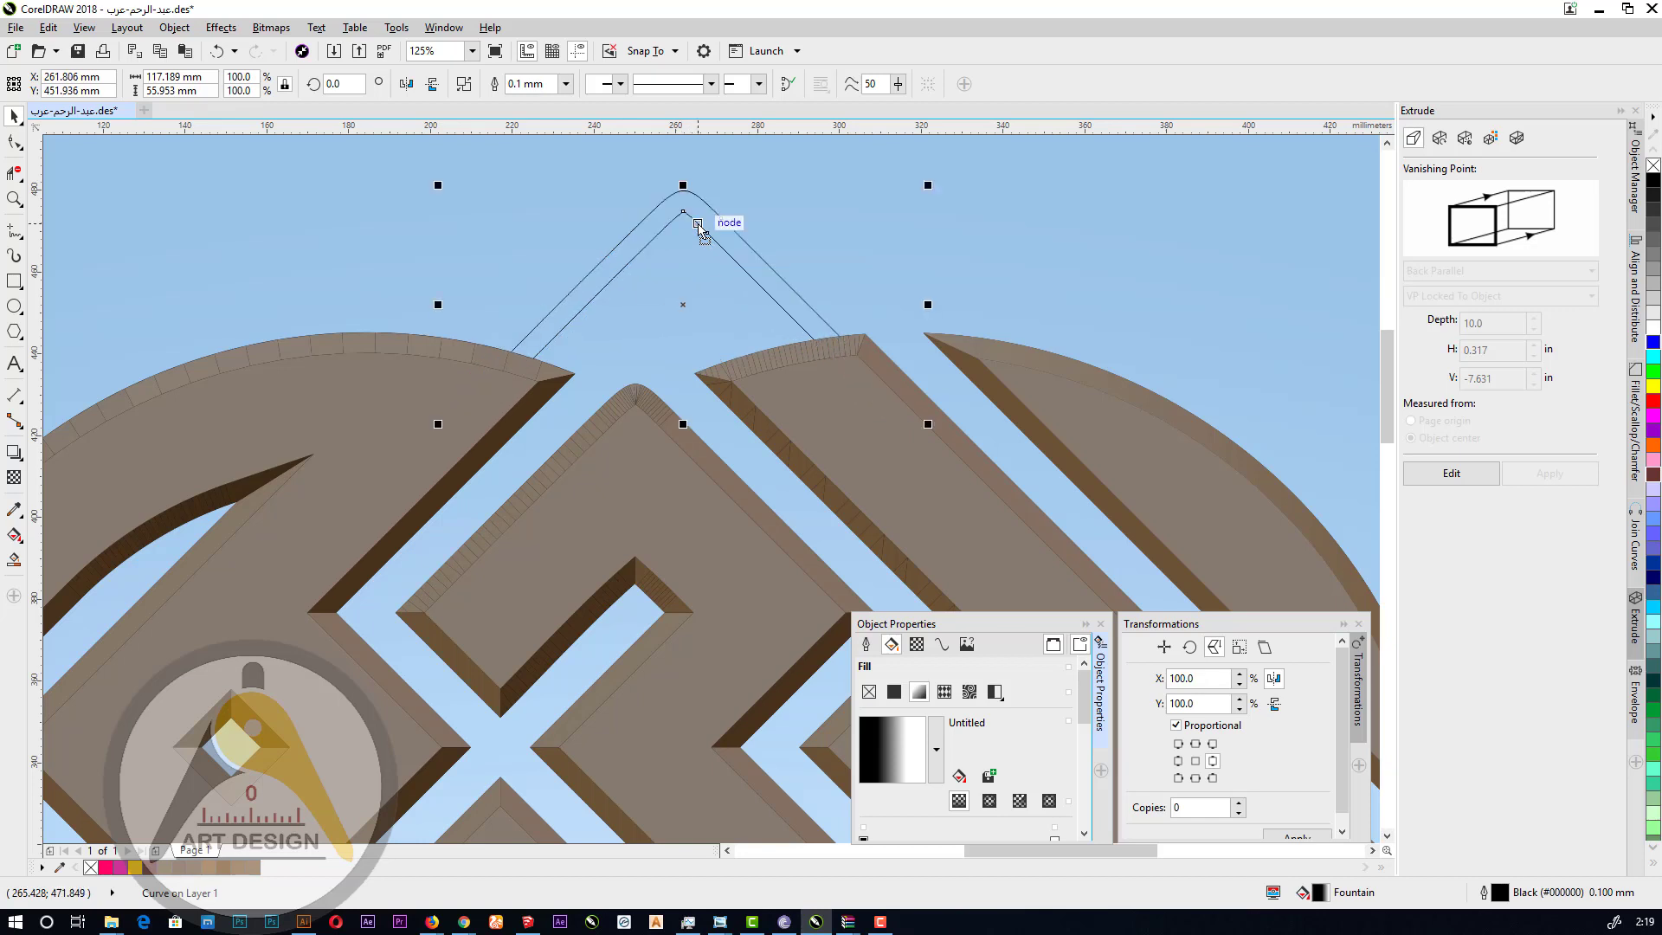
# Close the peak outline with Join Curves in Extend mode at 1.0 mm gap tolerance, and move the strip up clear of the artwork.
pyautogui.click(1635, 537)
pyautogui.click(1511, 209)
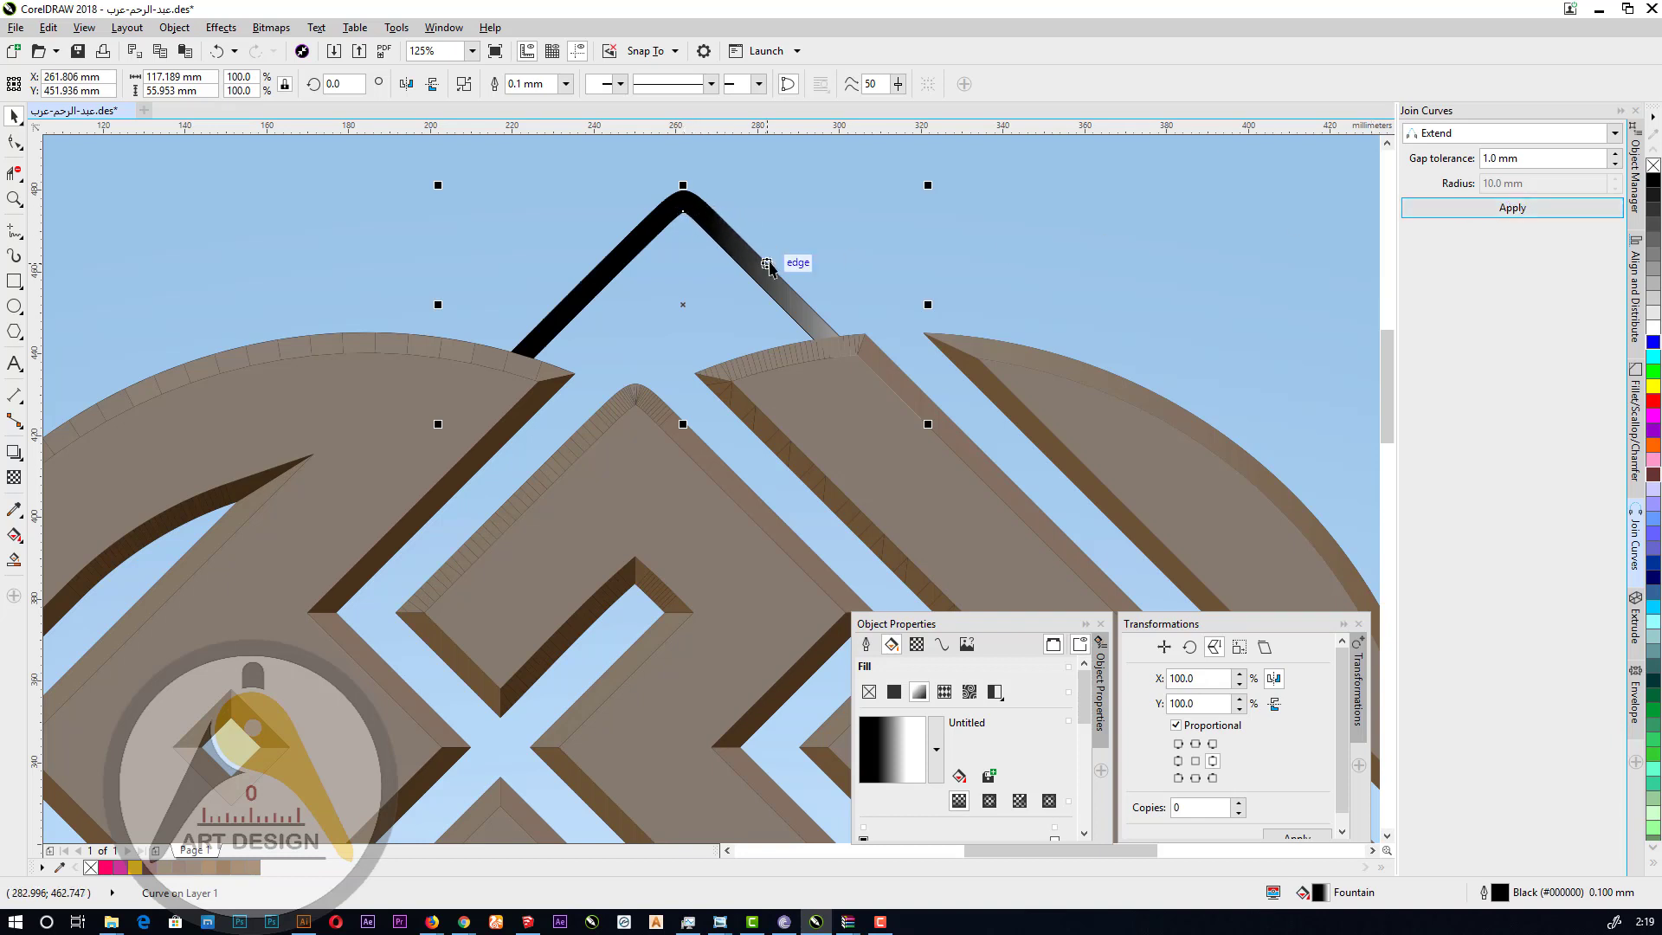
pyautogui.moveTo(765, 265); pyautogui.dragTo(747, 194)
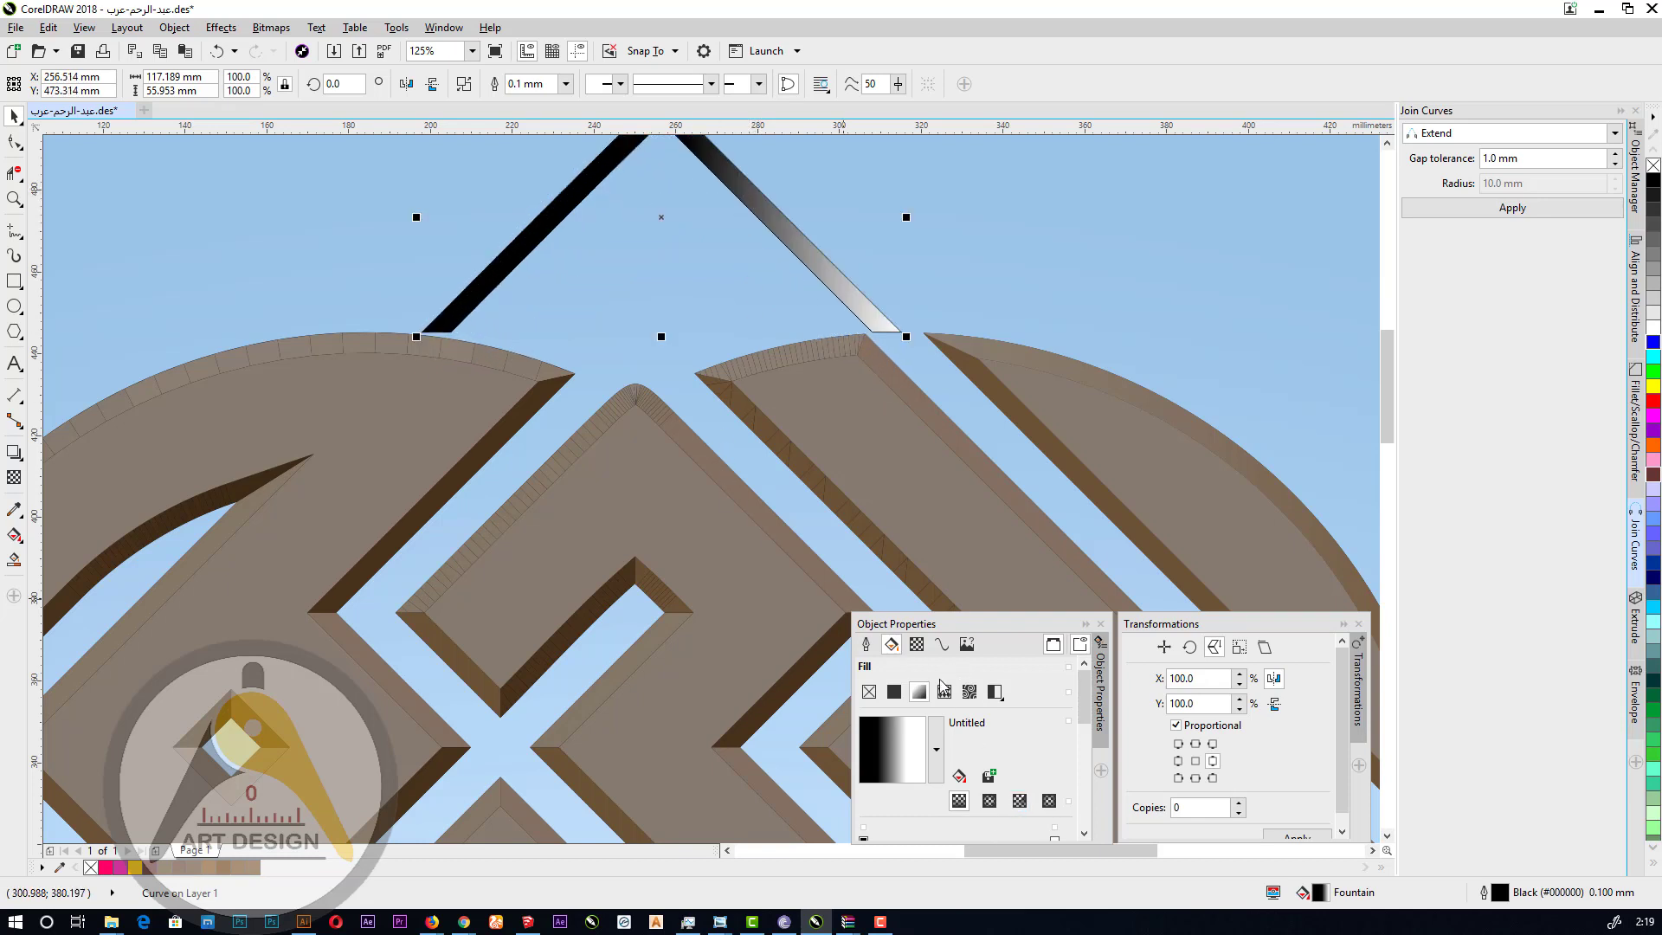
# Set the end colour of the peak strip's fountain fill to the brown sampled from the lower end of the peak's right bevel.
pyautogui.scroll(-1, 978, 751)
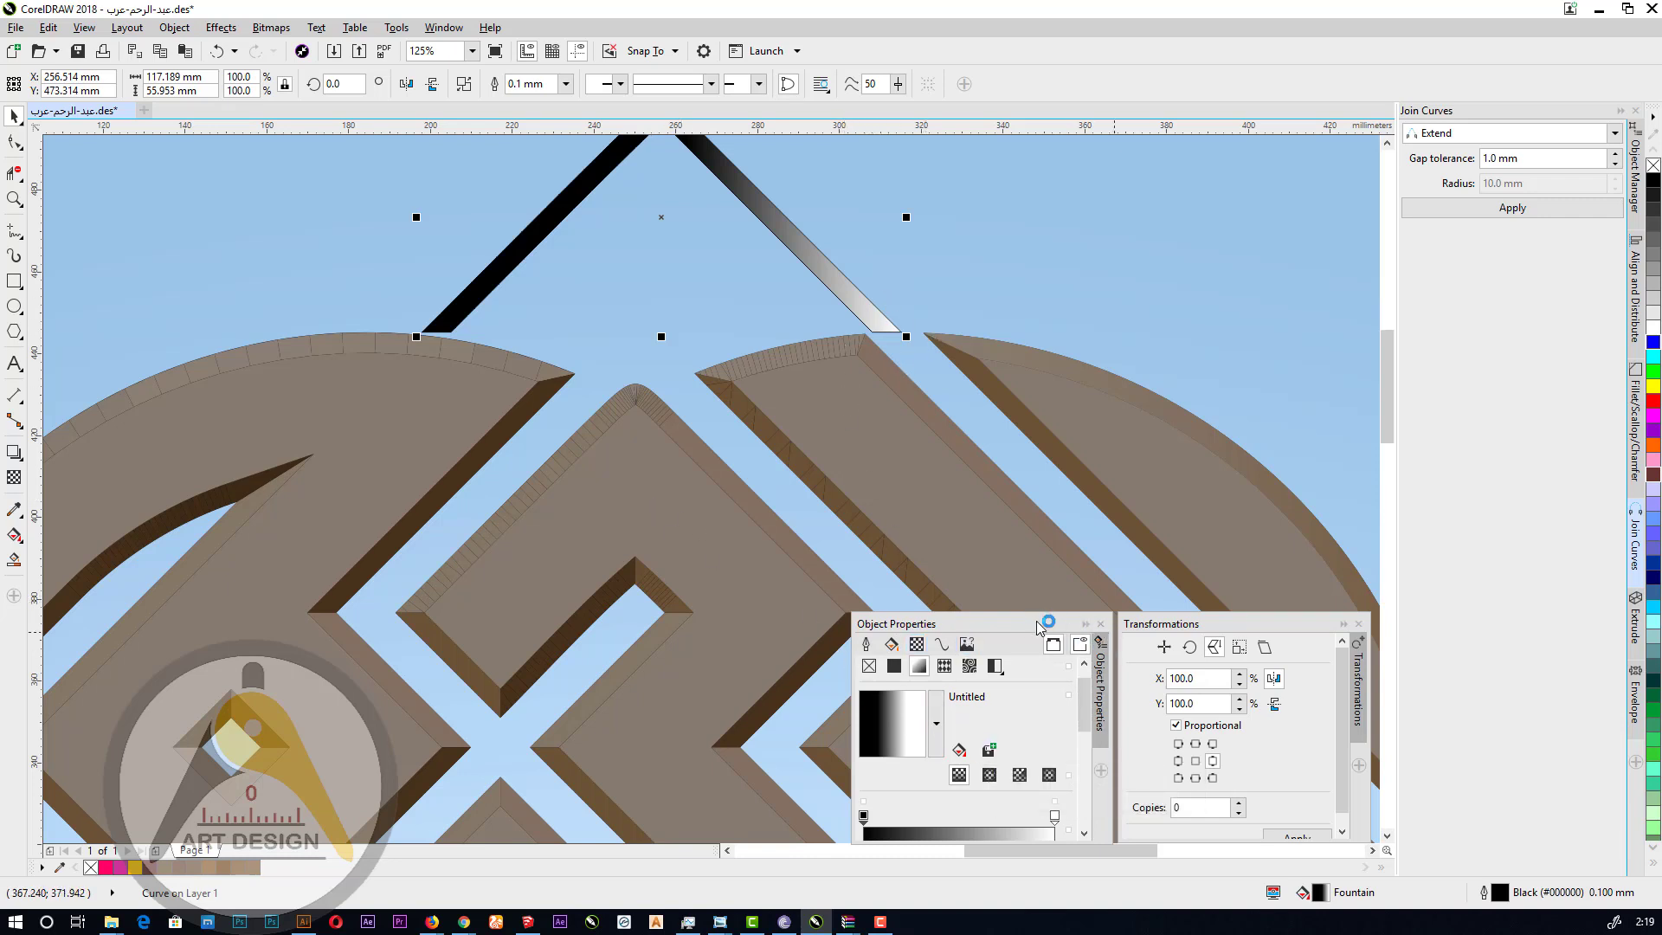
pyautogui.click(1054, 817)
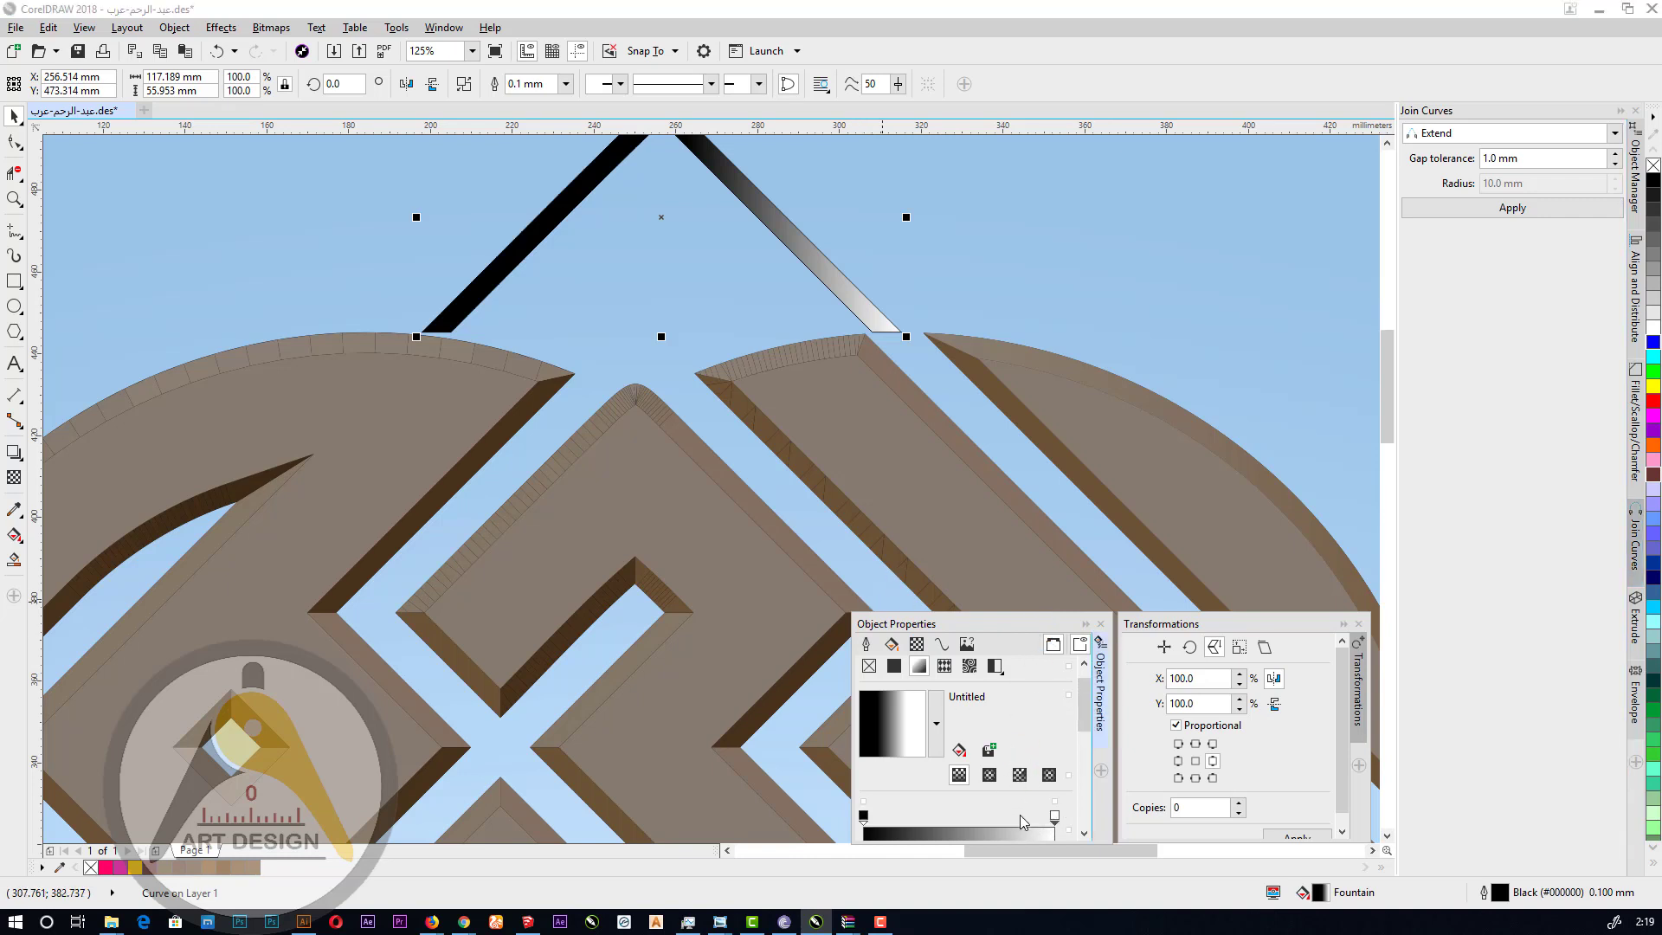
pyautogui.scroll(-2, 1052, 777)
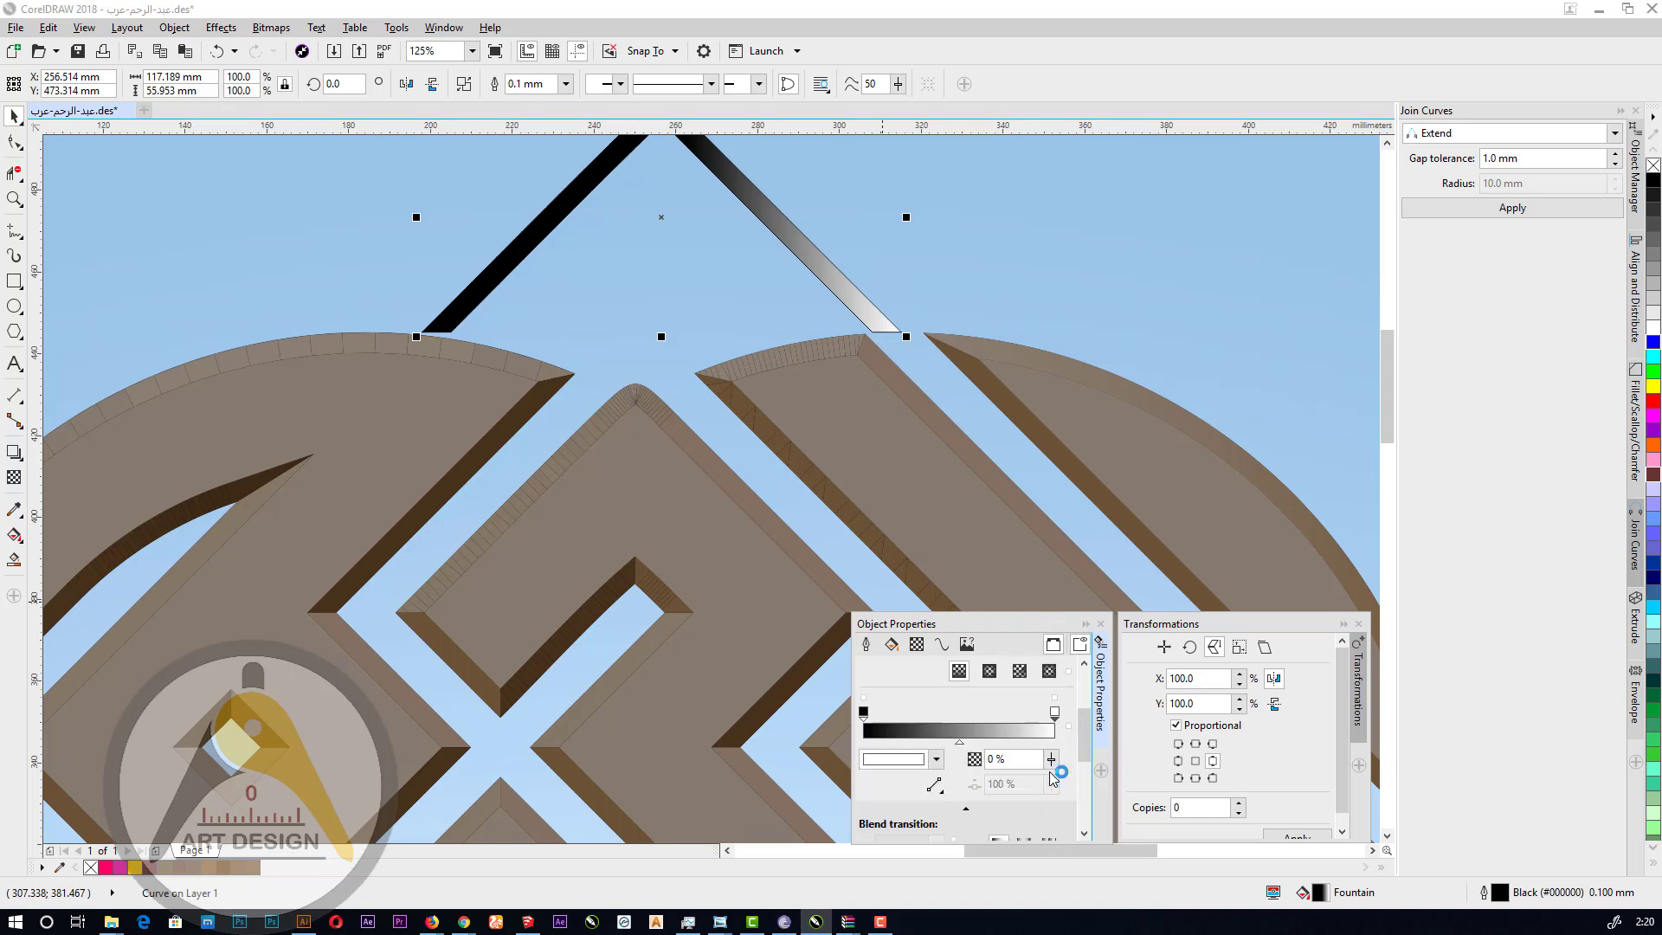
pyautogui.scroll(-1, 1050, 778)
pyautogui.click(918, 738)
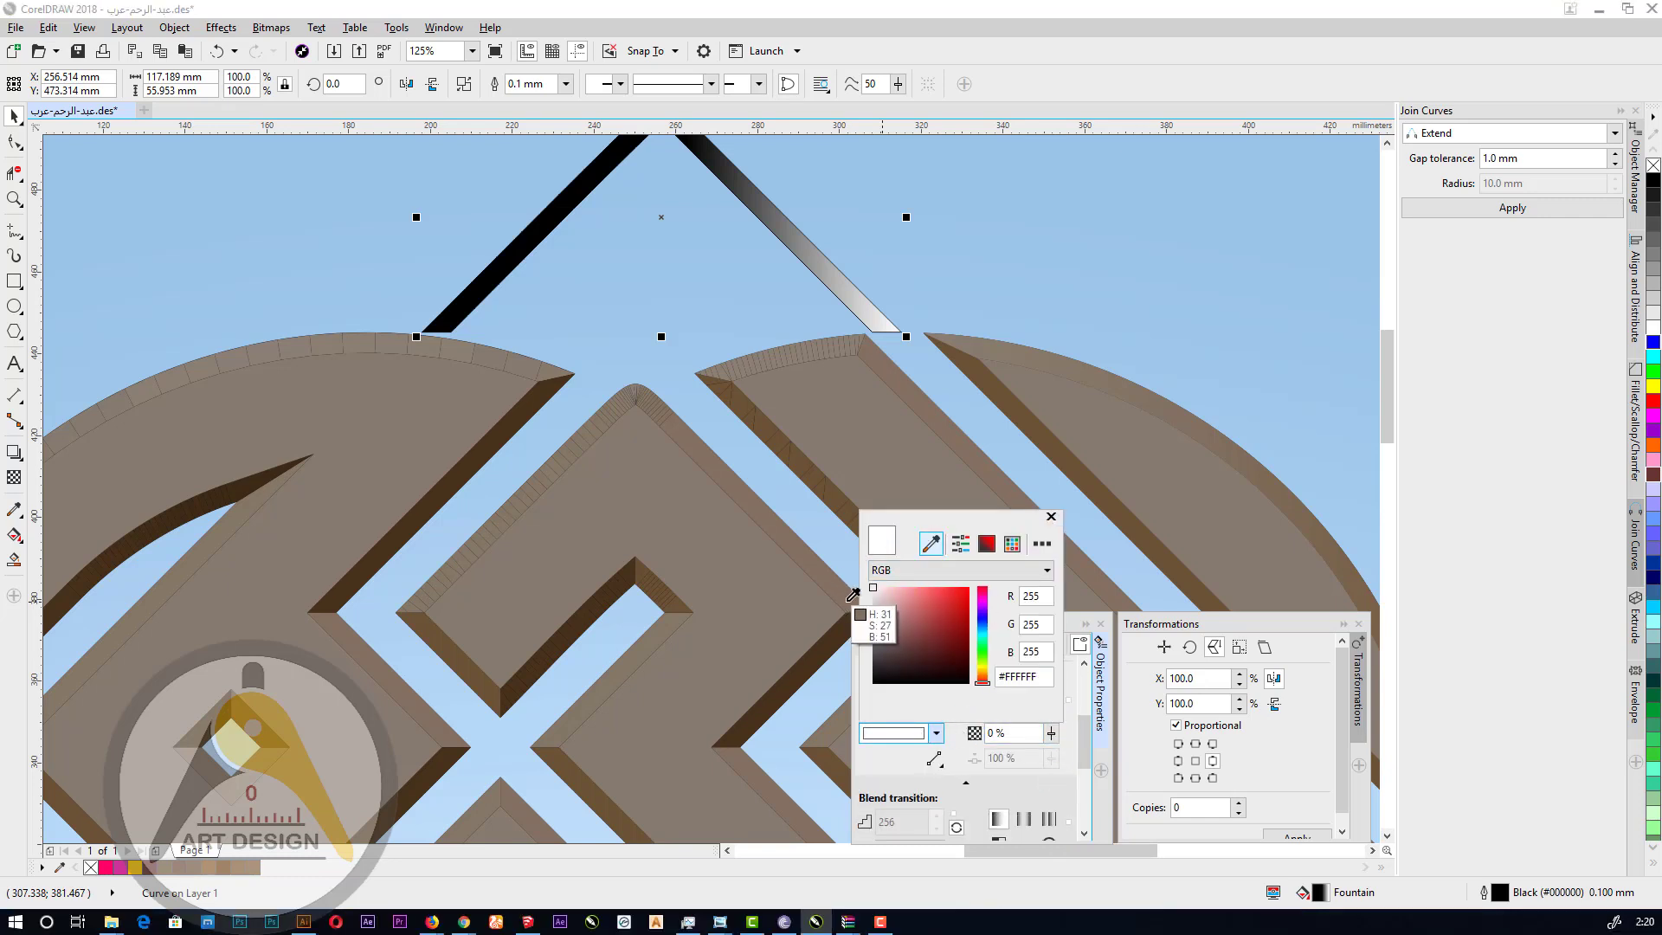
pyautogui.click(853, 595)
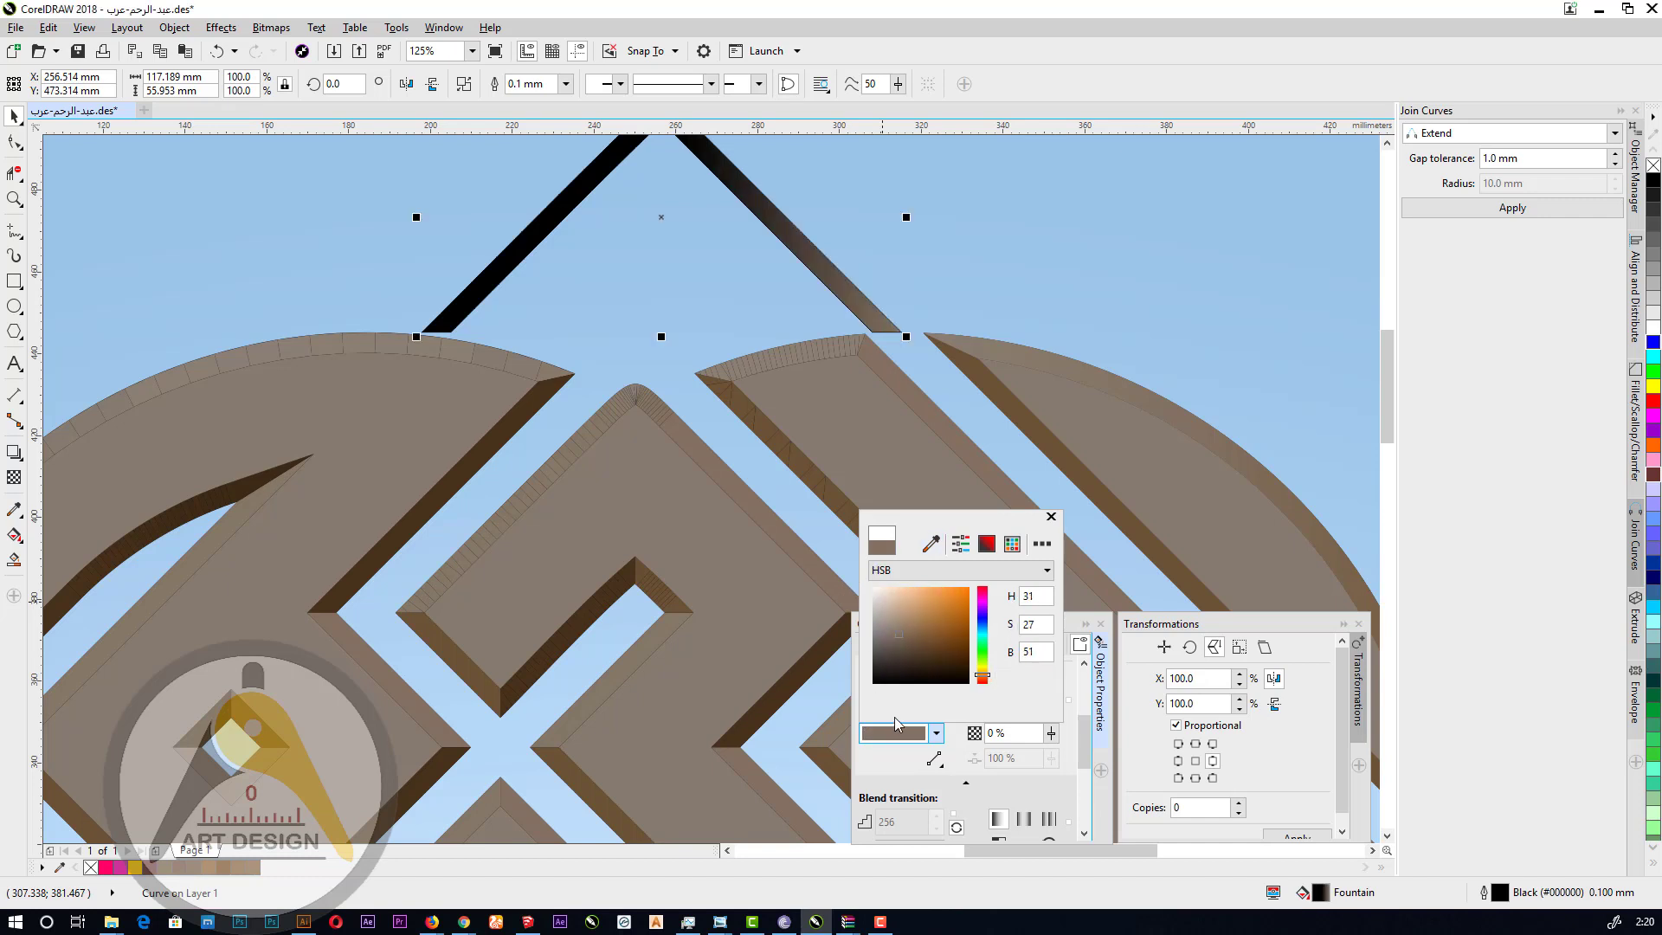
pyautogui.click(929, 748)
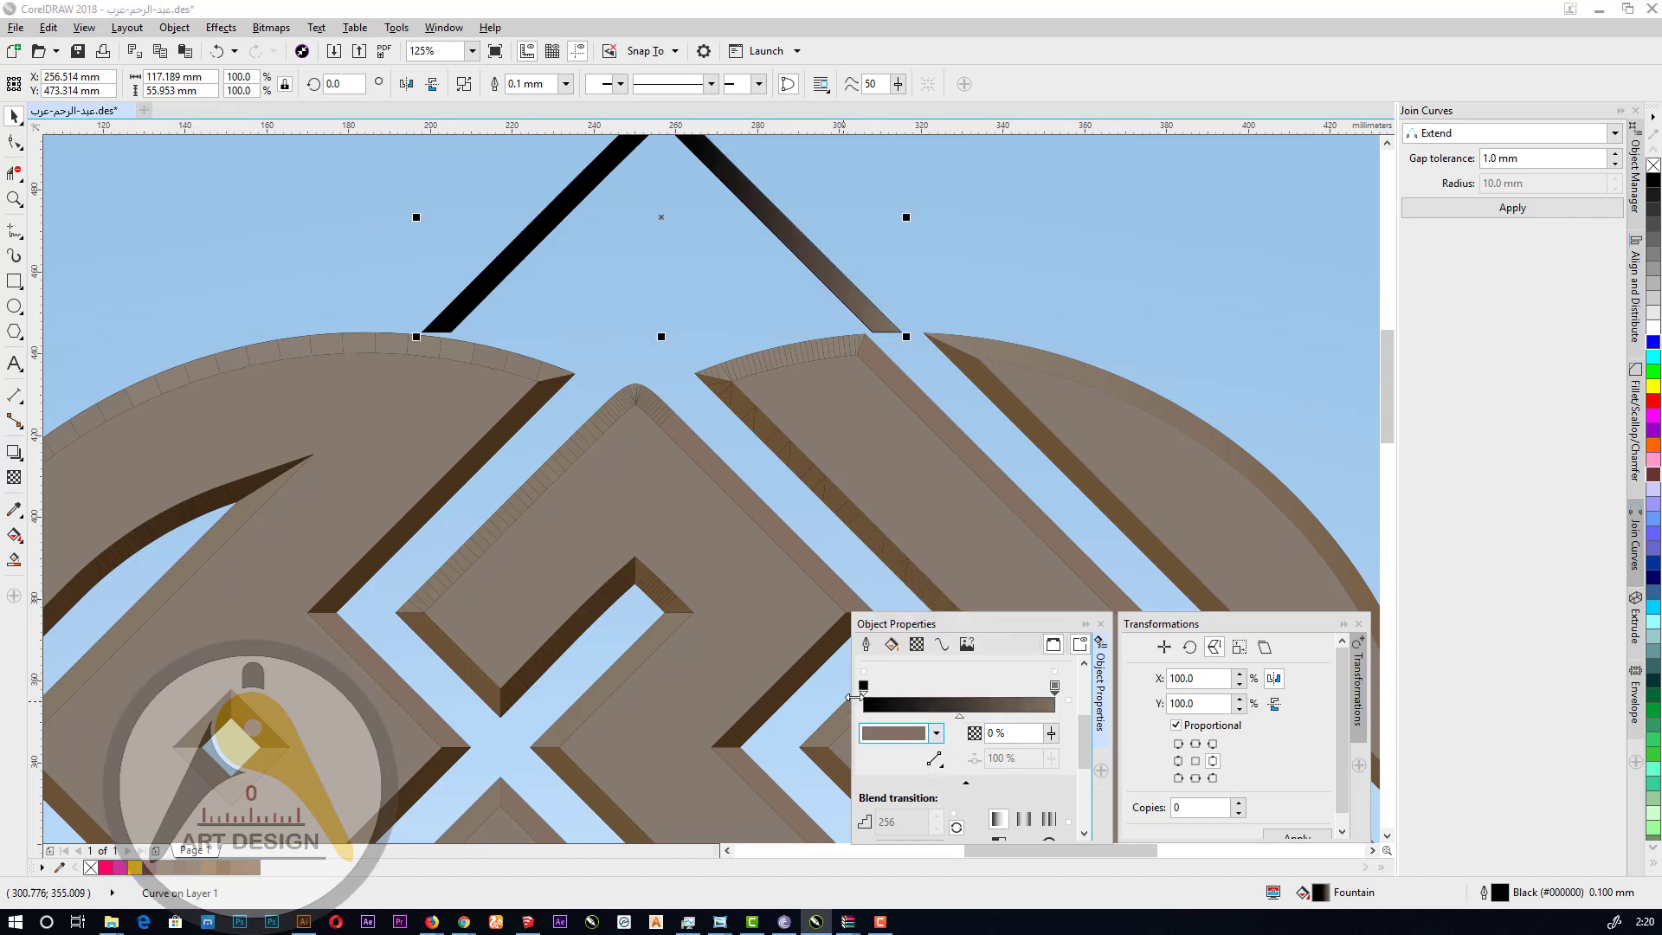
# Set the start colour of the peak strip's fountain fill to the brown sampled from the lower end of the peak's left bevel.
pyautogui.click(864, 685)
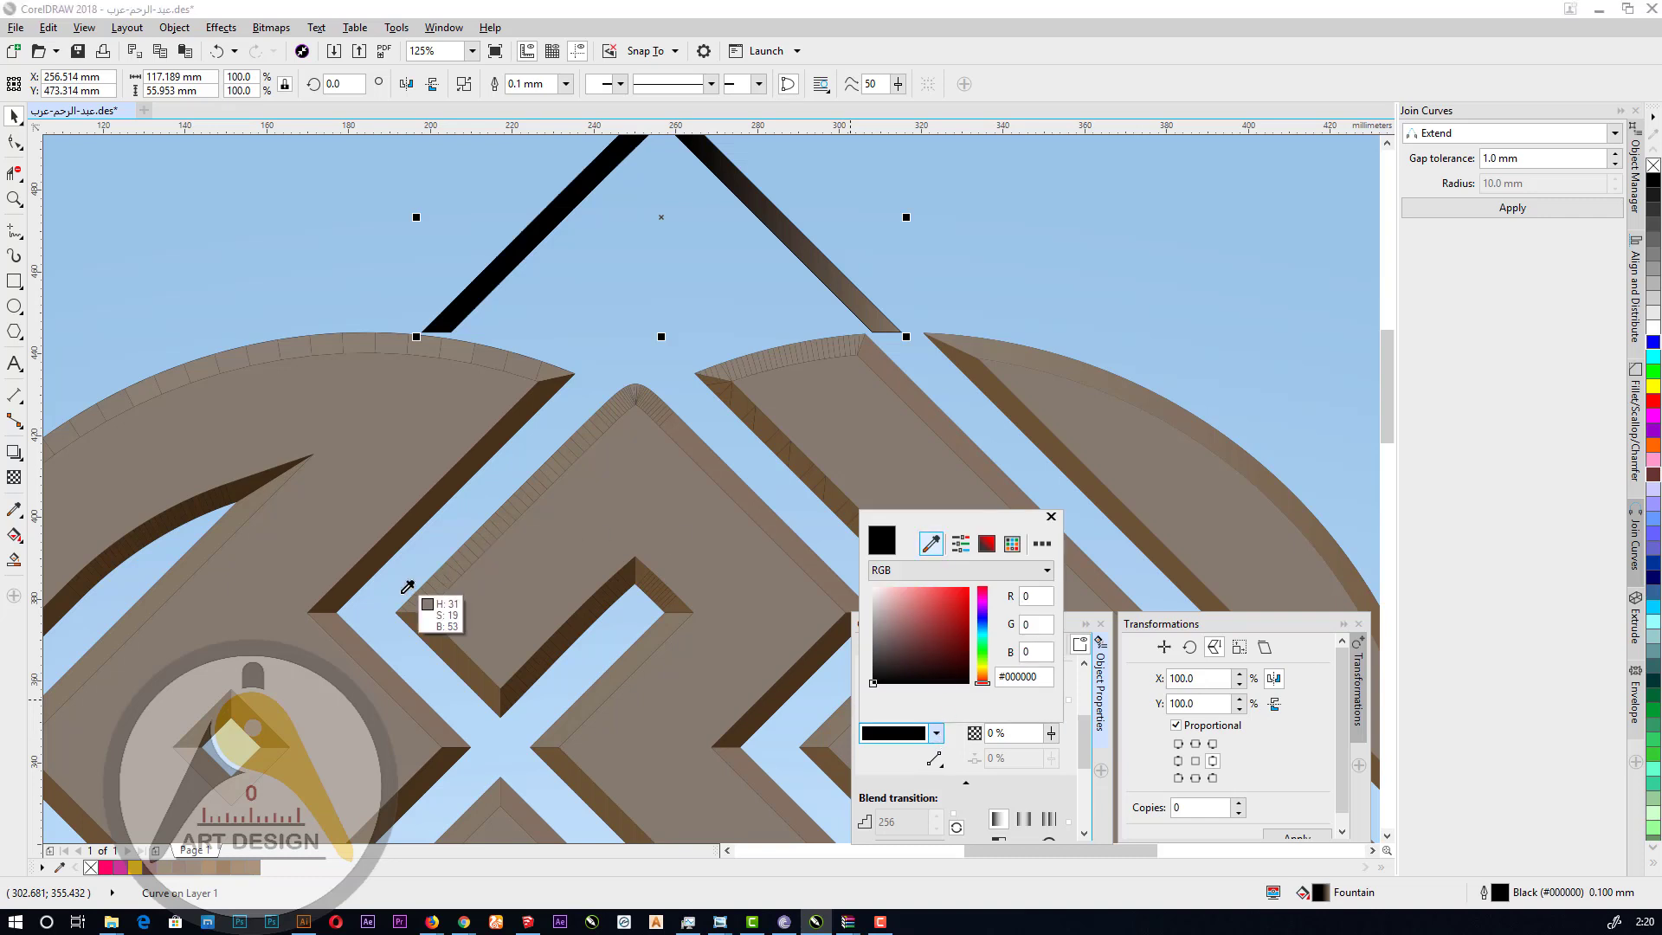
pyautogui.click(409, 608)
pyautogui.click(409, 608)
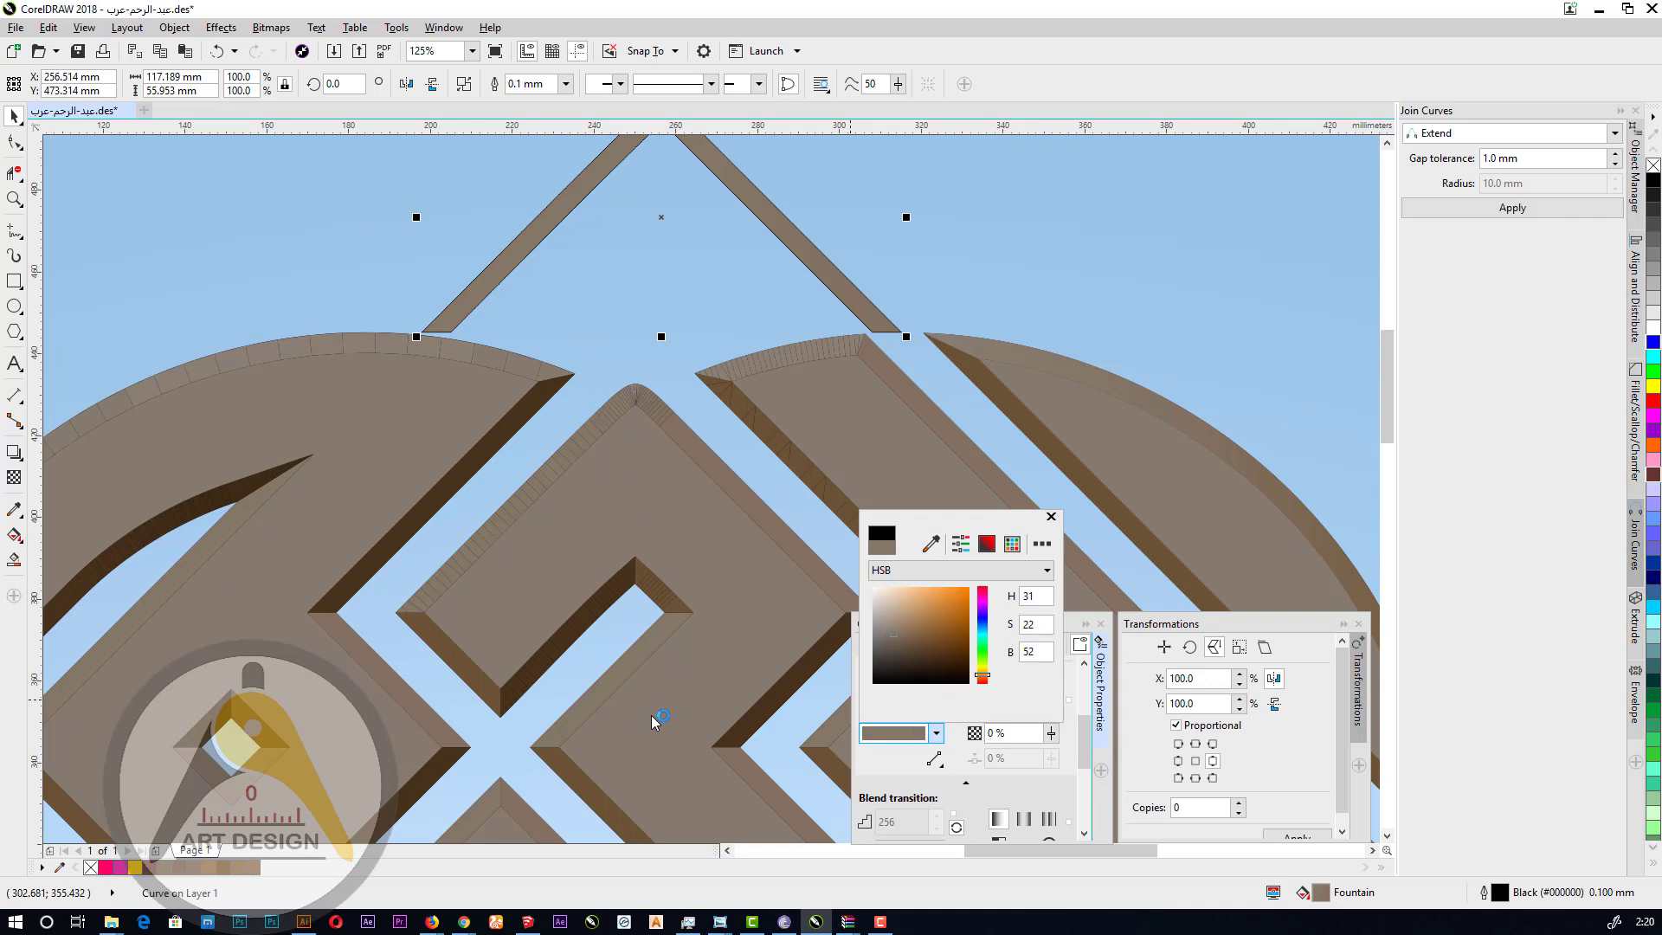
pyautogui.click(1051, 518)
pyautogui.scroll(-1, 672, 746)
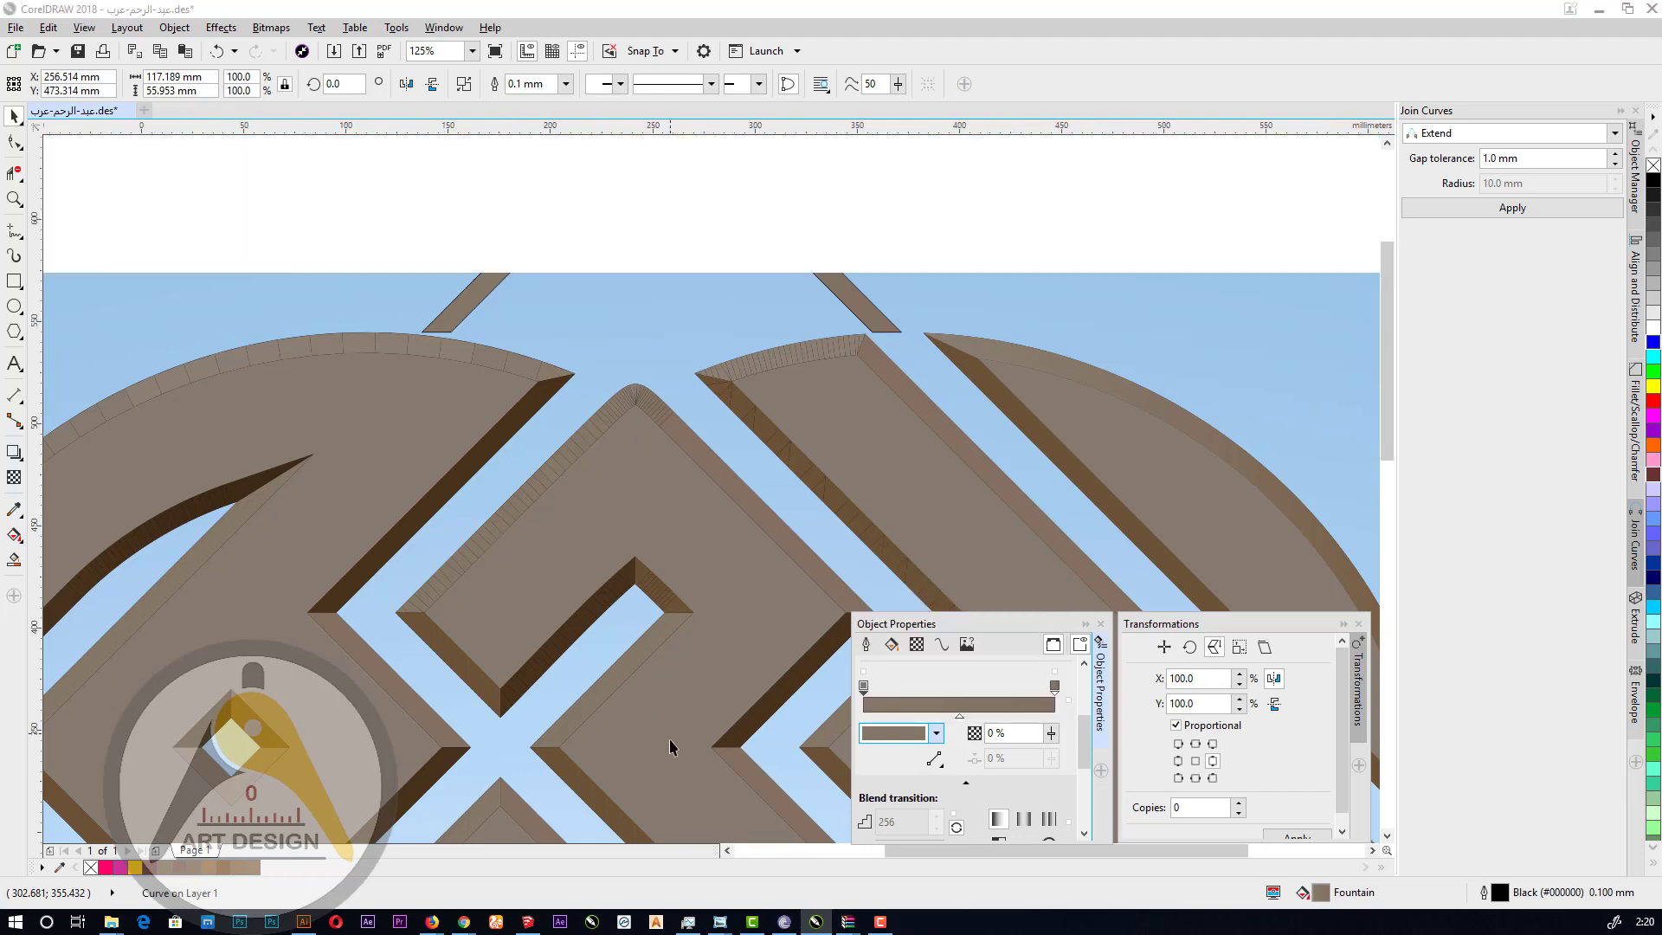
# Add two intermediate colour nodes to the peak strip's fountain fill, at the 64% and 34% positions.
pyautogui.scroll(4, 637, 536)
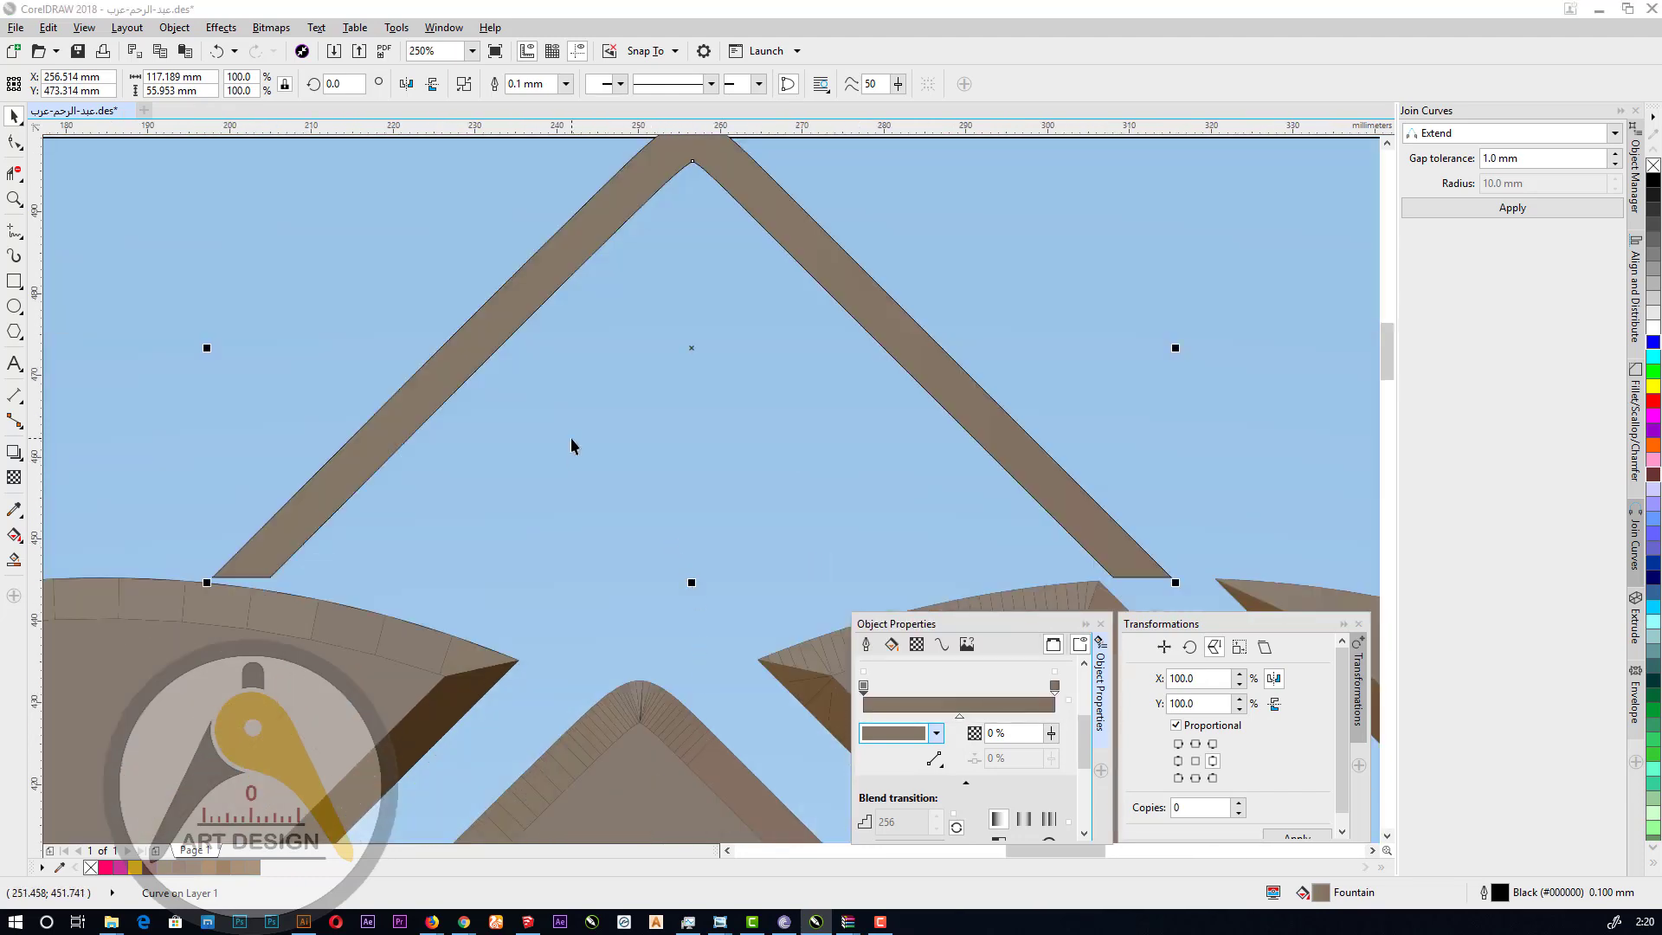
pyautogui.scroll(-2, 569, 438)
pyautogui.scroll(2, 629, 610)
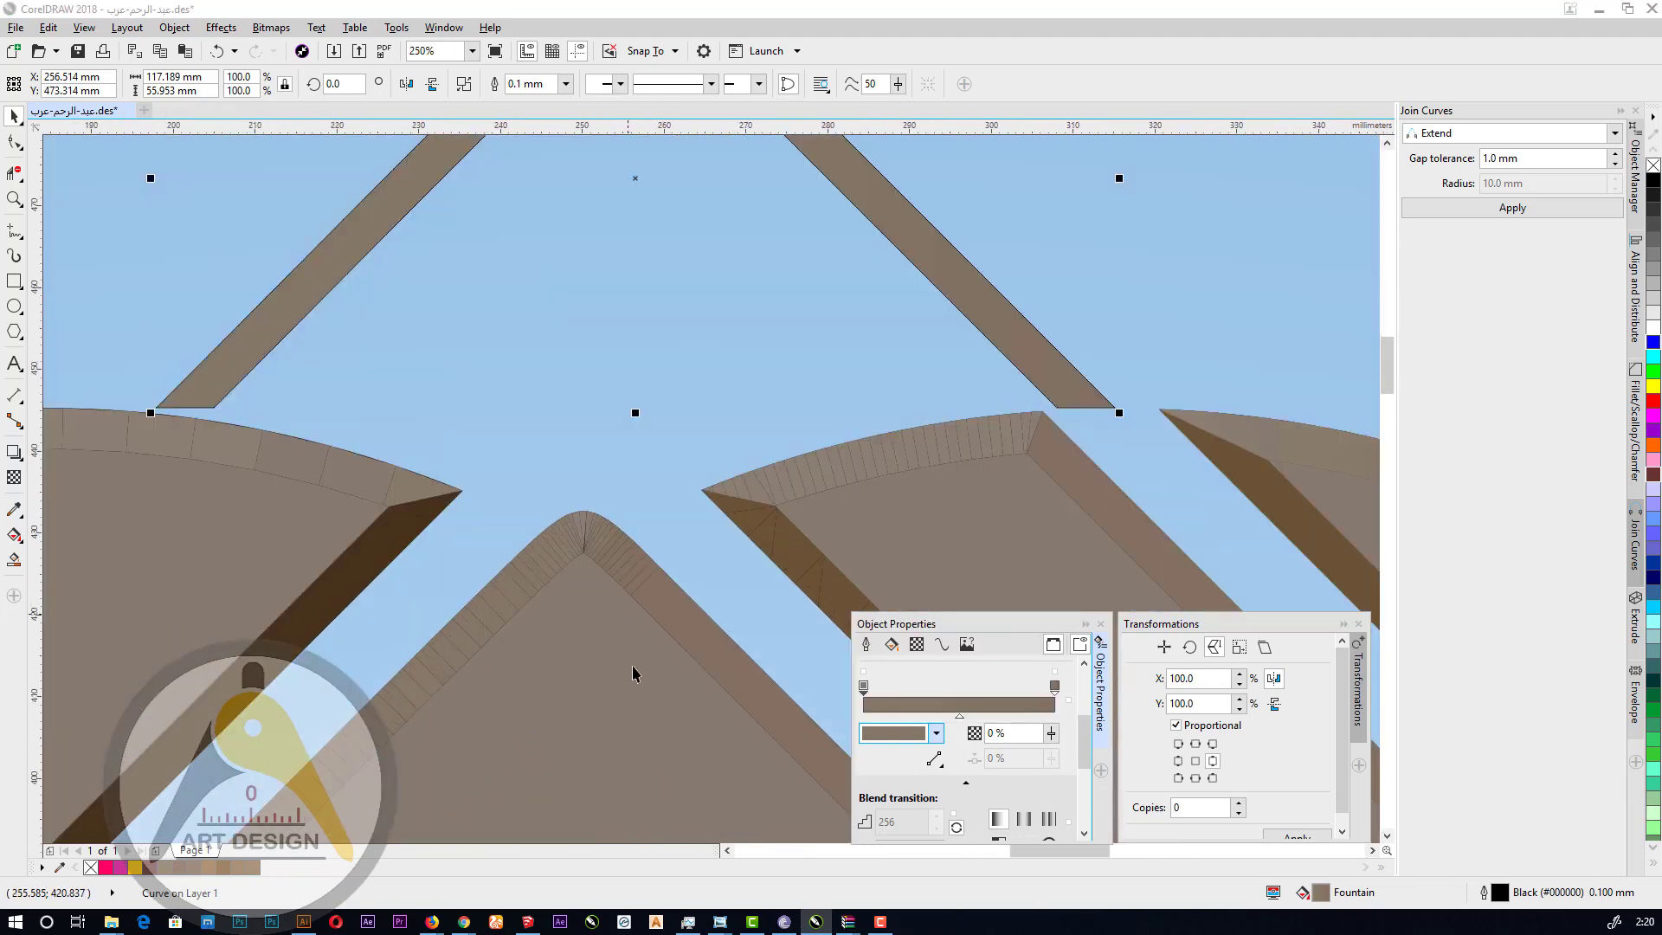
pyautogui.scroll(-2, 632, 667)
pyautogui.doubleClick(985, 689)
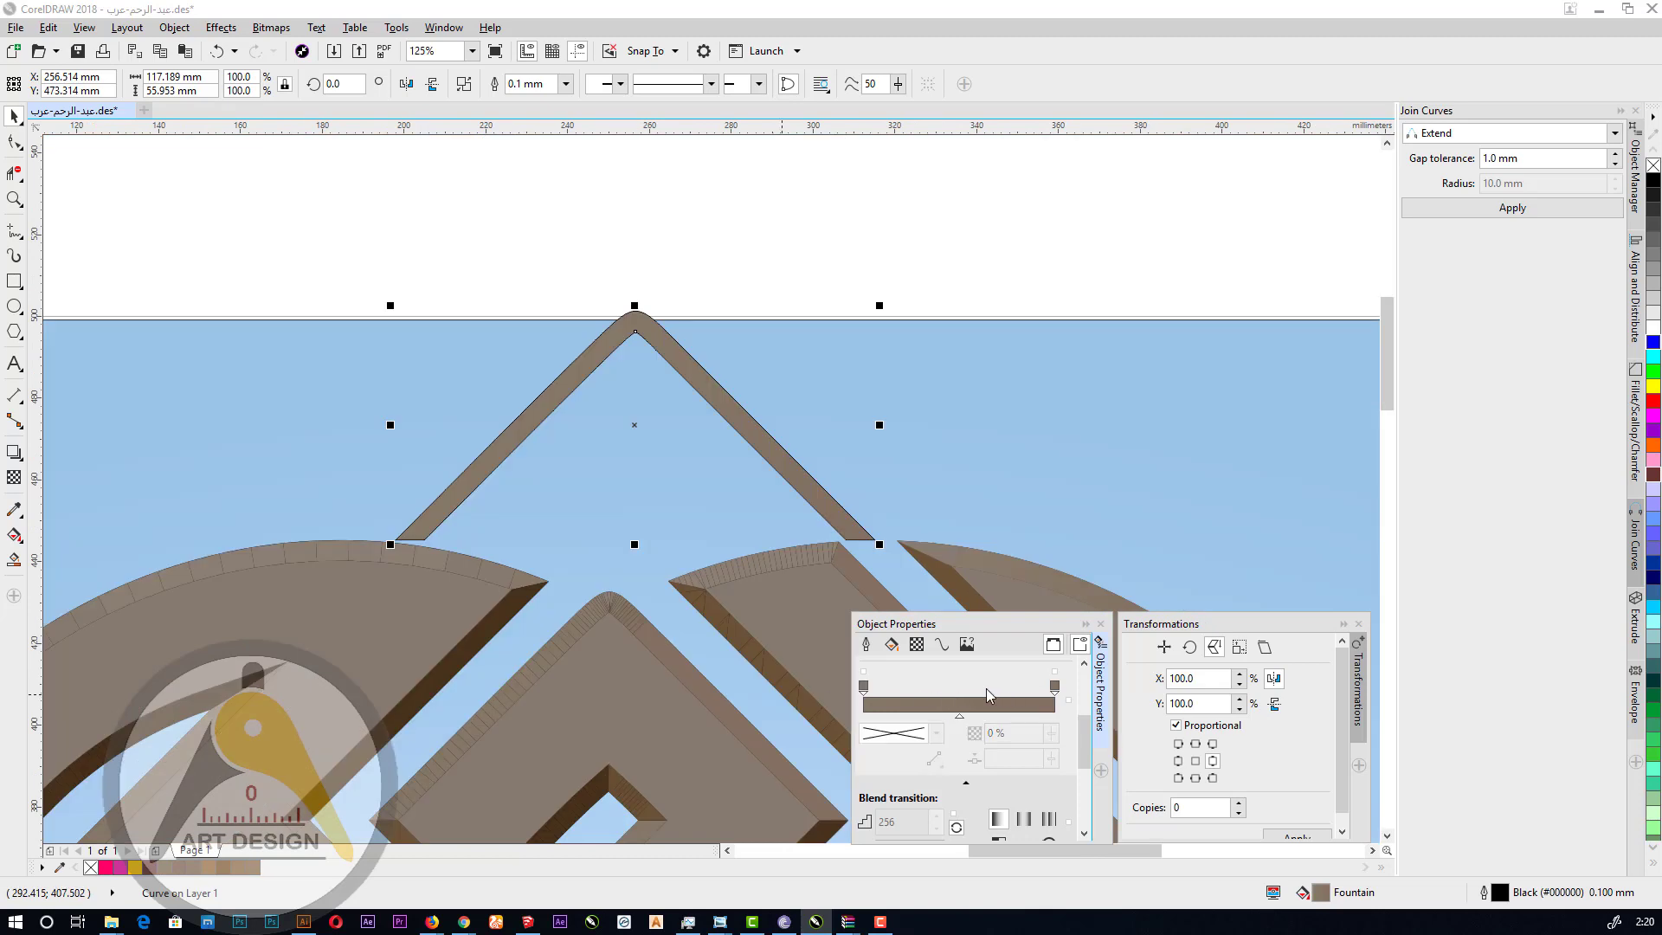
pyautogui.doubleClick(929, 690)
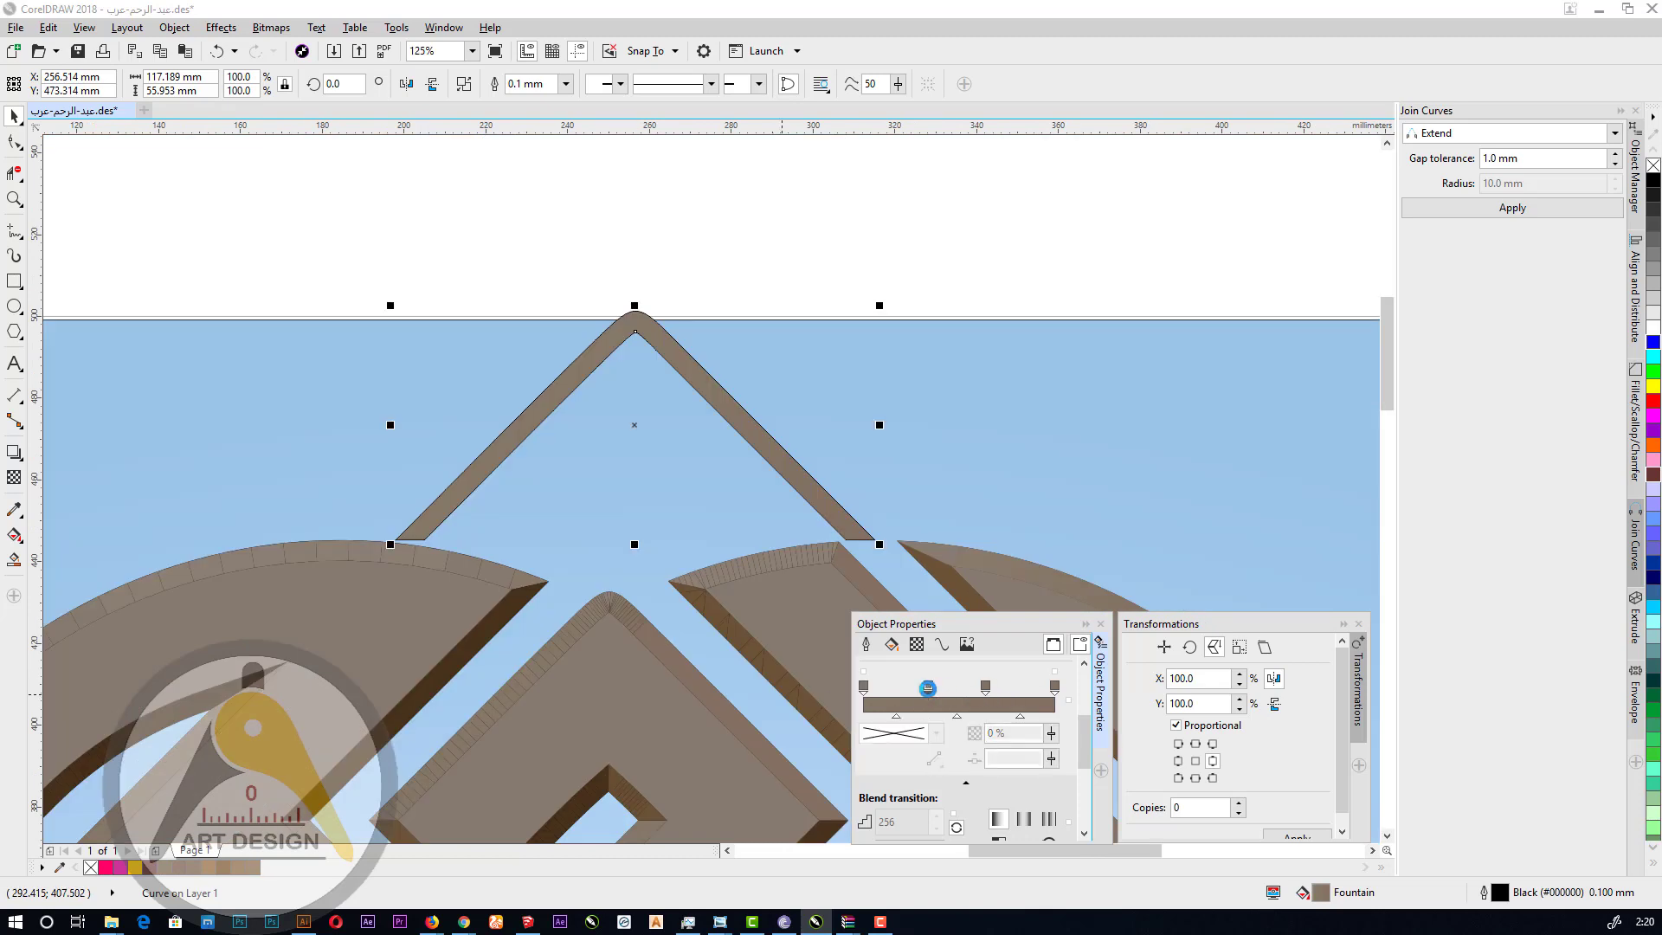
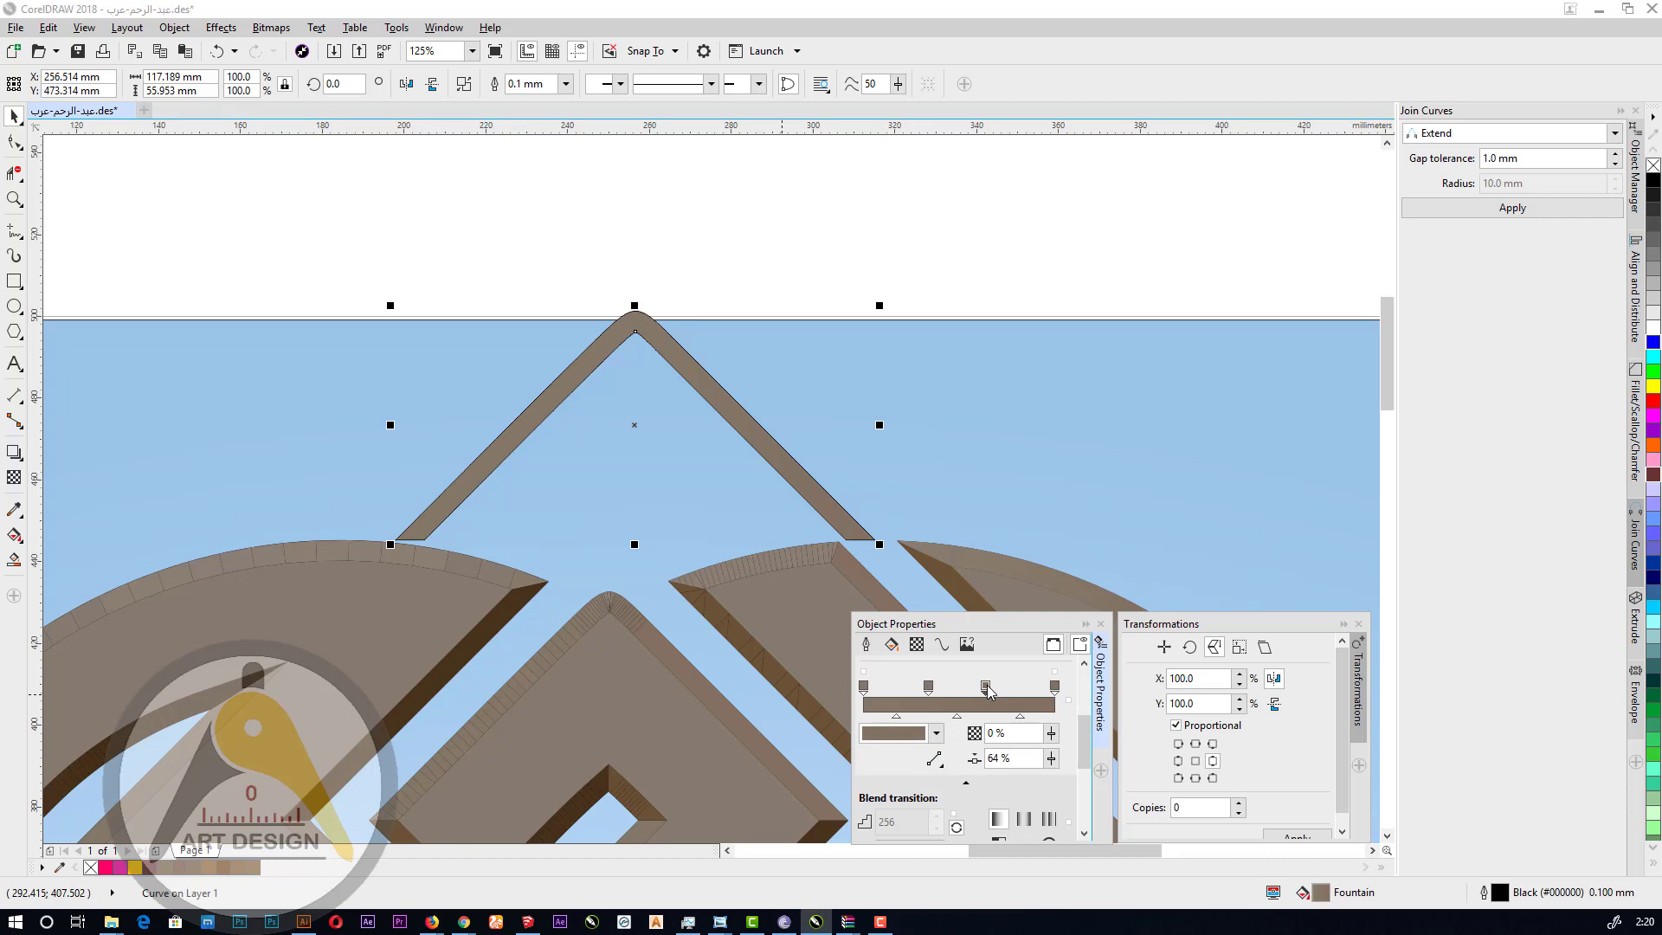
# Set the 64% node of the peak strip's fill to the brown sampled from the right bevel just below the peak's tip.
pyautogui.click(937, 732)
pyautogui.click(931, 544)
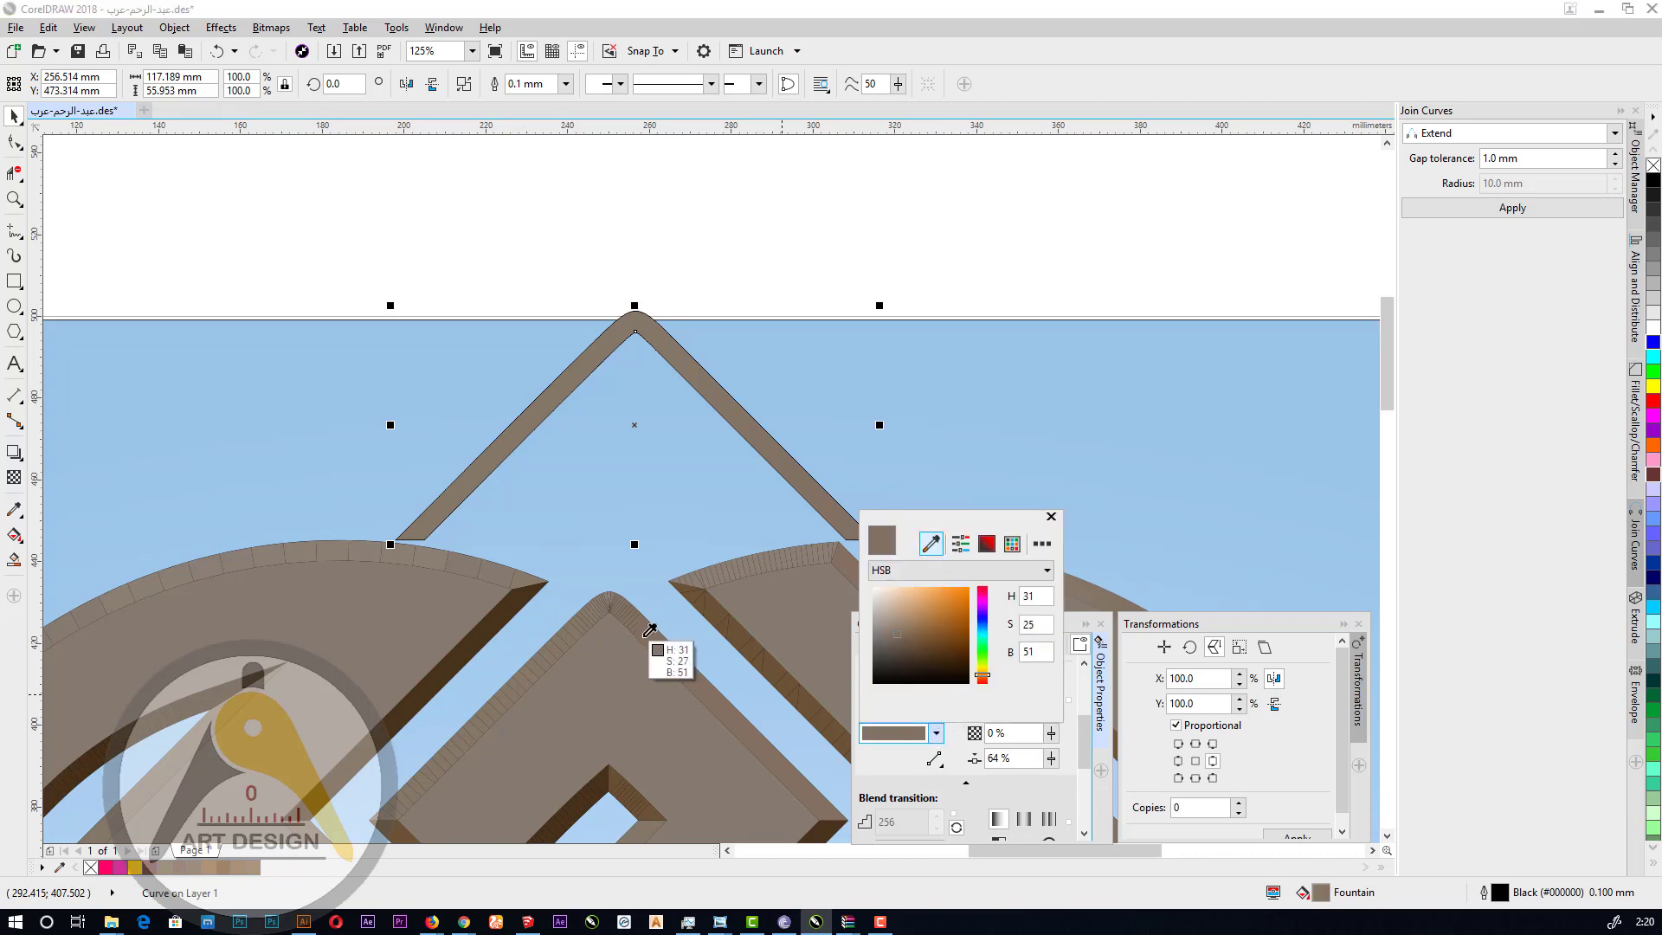
pyautogui.click(646, 634)
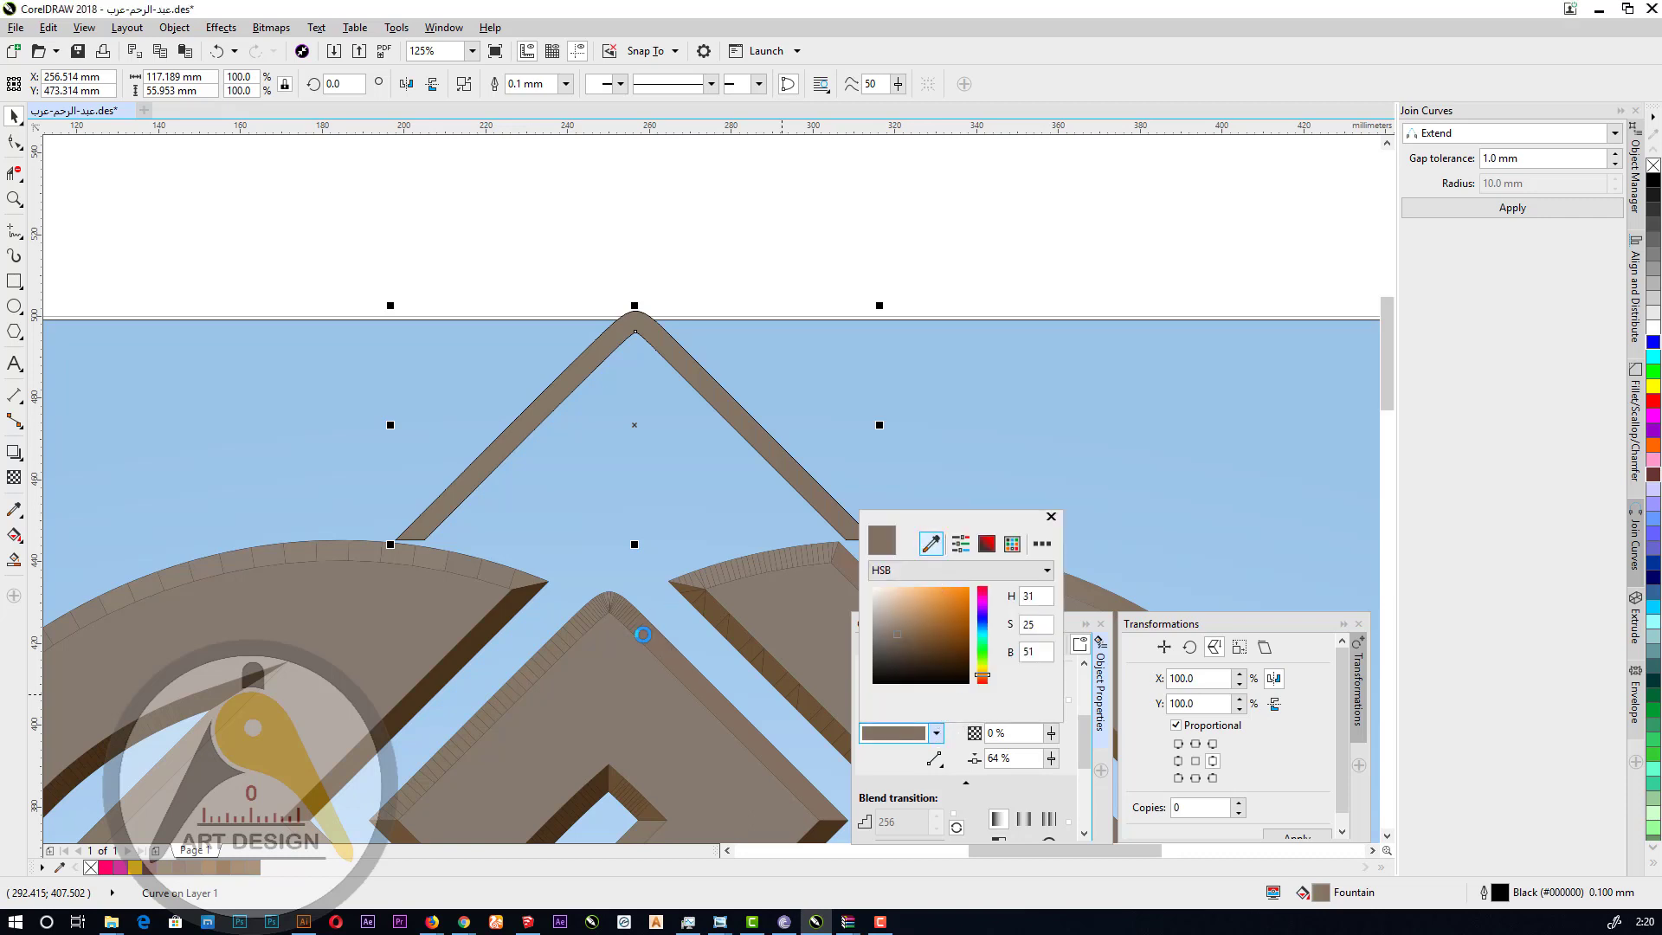
pyautogui.click(909, 782)
# Set the 34% node of the peak strip's fill to the brown sampled from the left bevel just below the peak's tip.
pyautogui.click(928, 684)
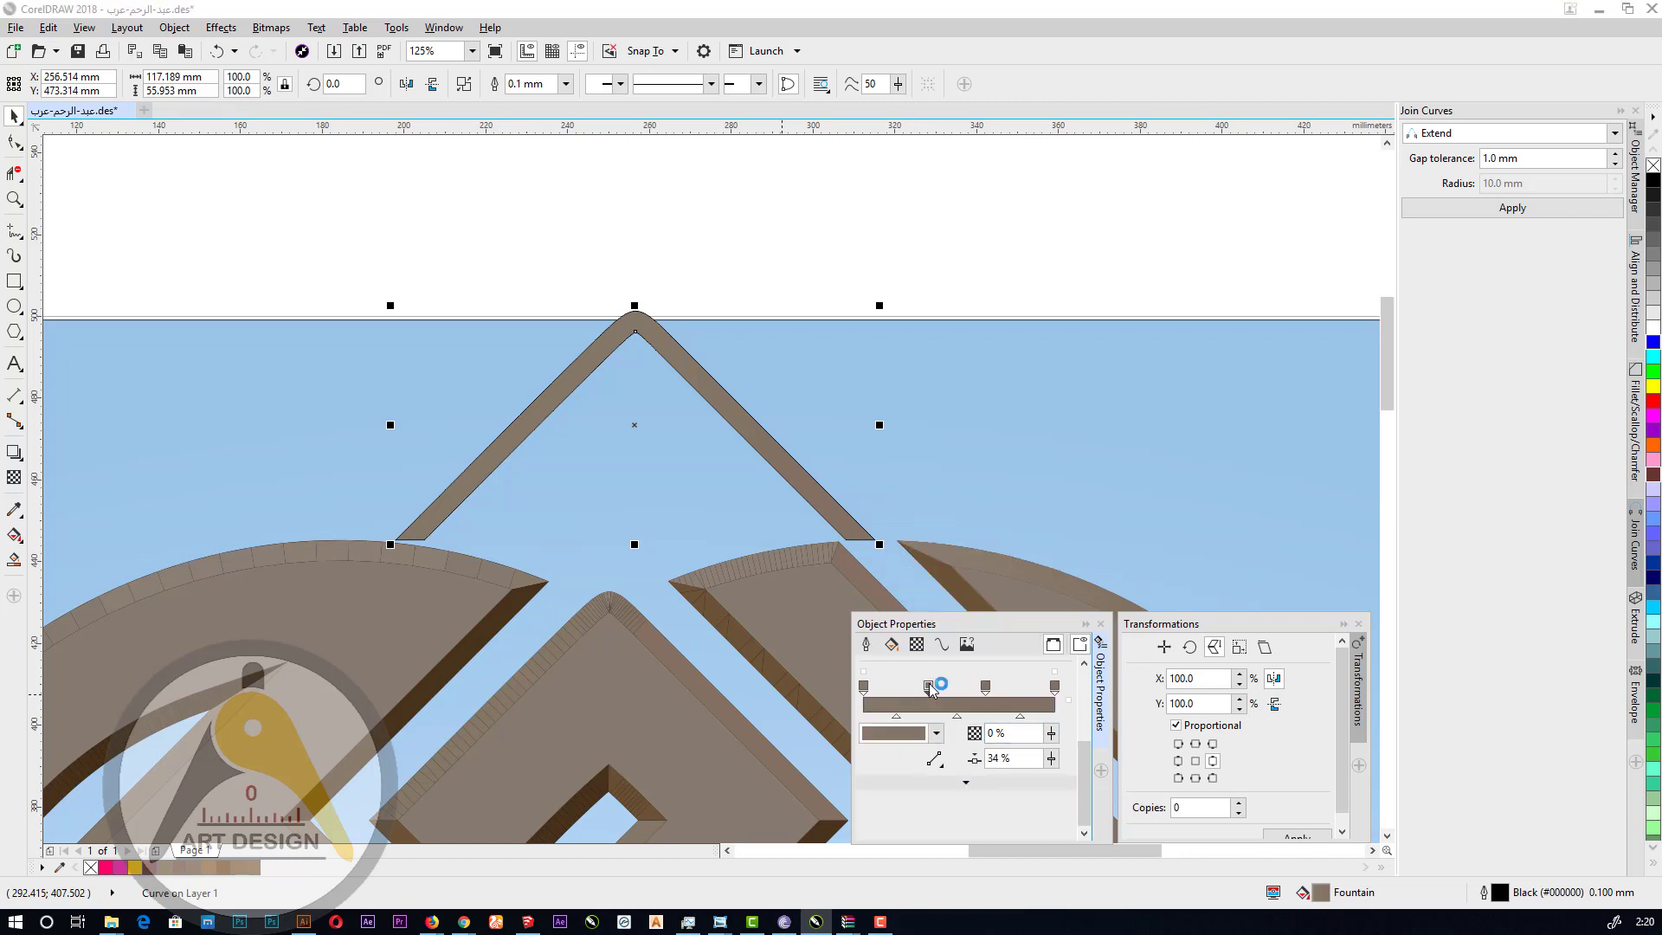
pyautogui.click(937, 735)
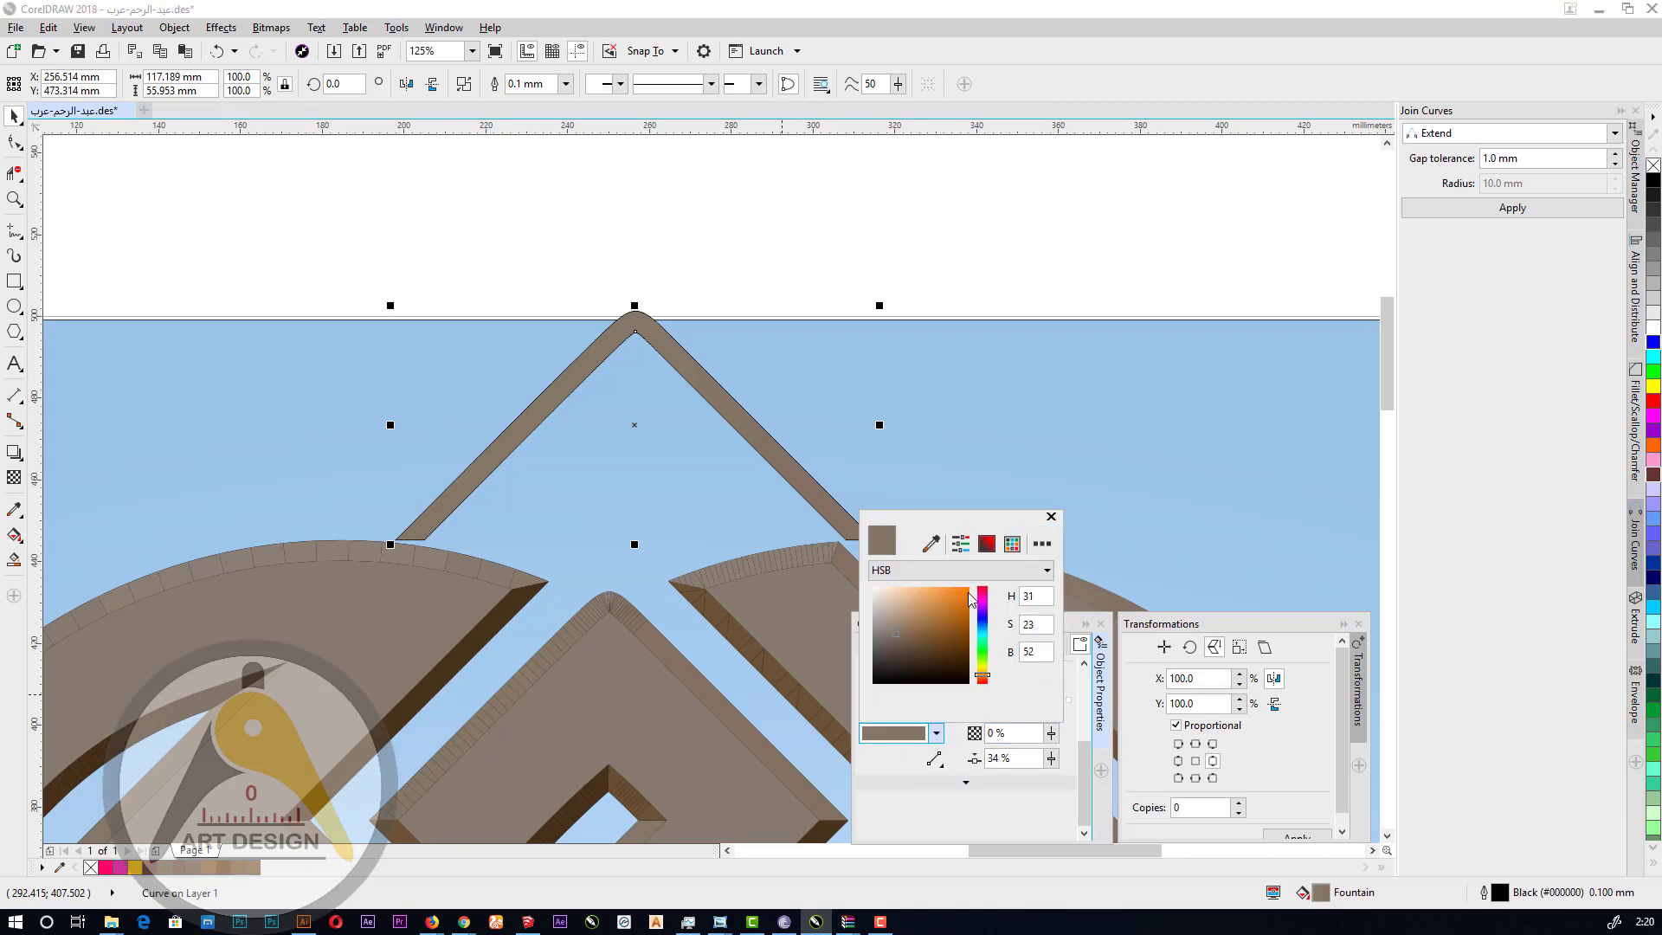
pyautogui.click(932, 545)
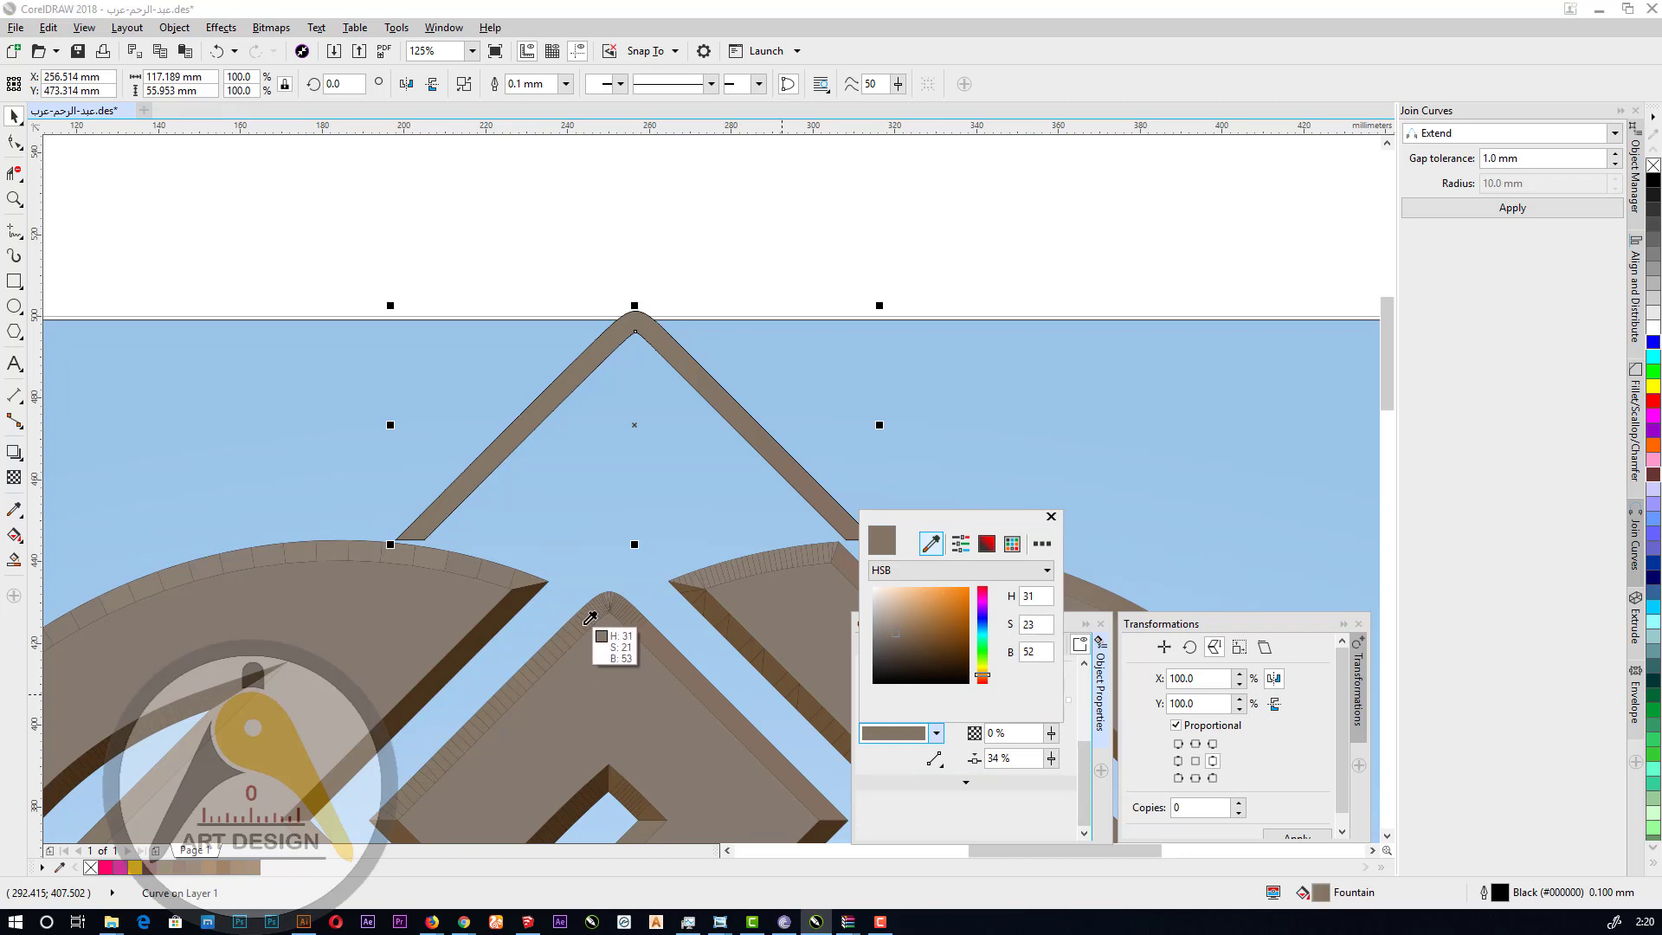
pyautogui.click(578, 629)
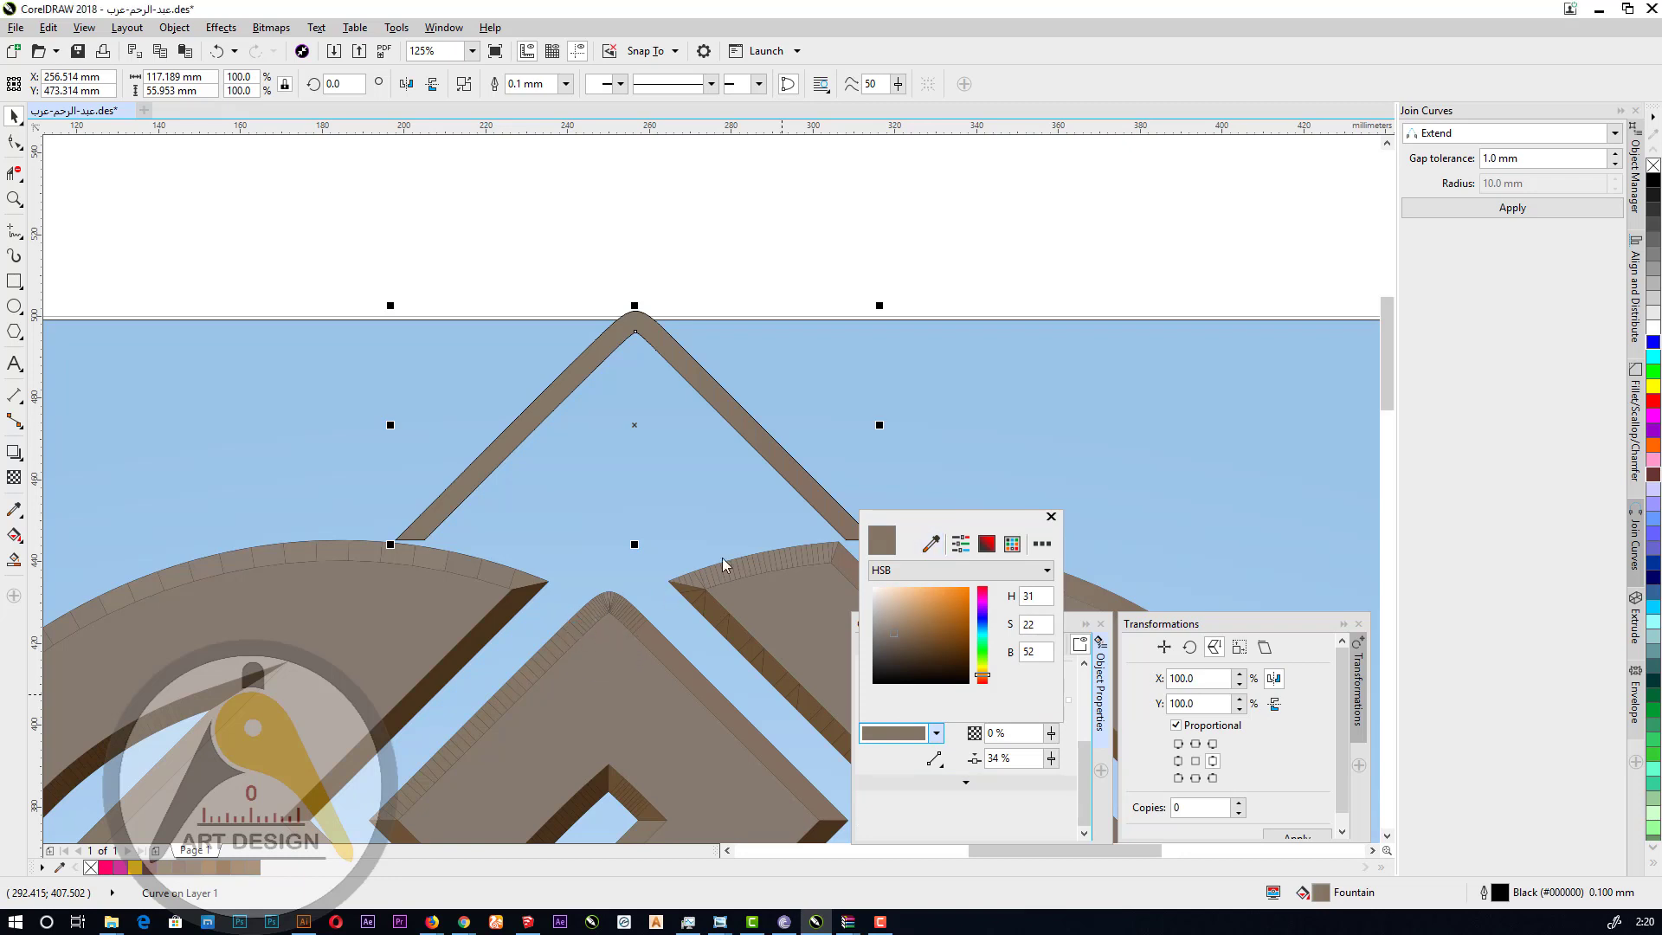
pyautogui.click(1051, 517)
# Snap the peak strip back over the original peak bevel and set its outline width to None.
pyautogui.scroll(-2, 822, 434)
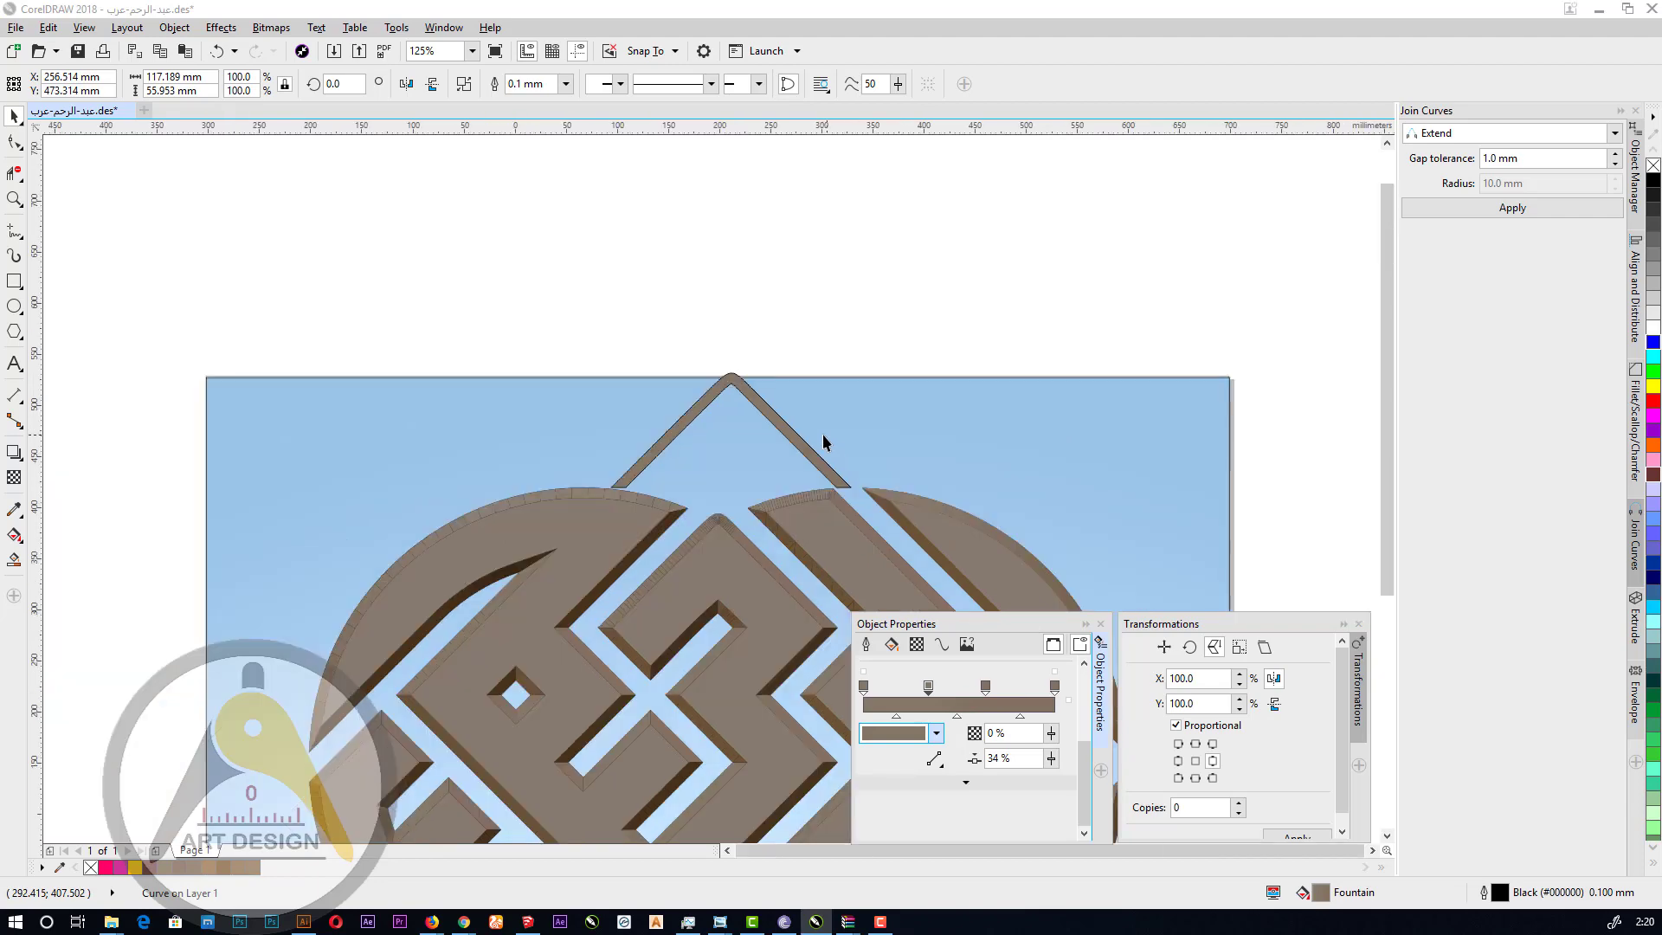
pyautogui.scroll(2, 819, 519)
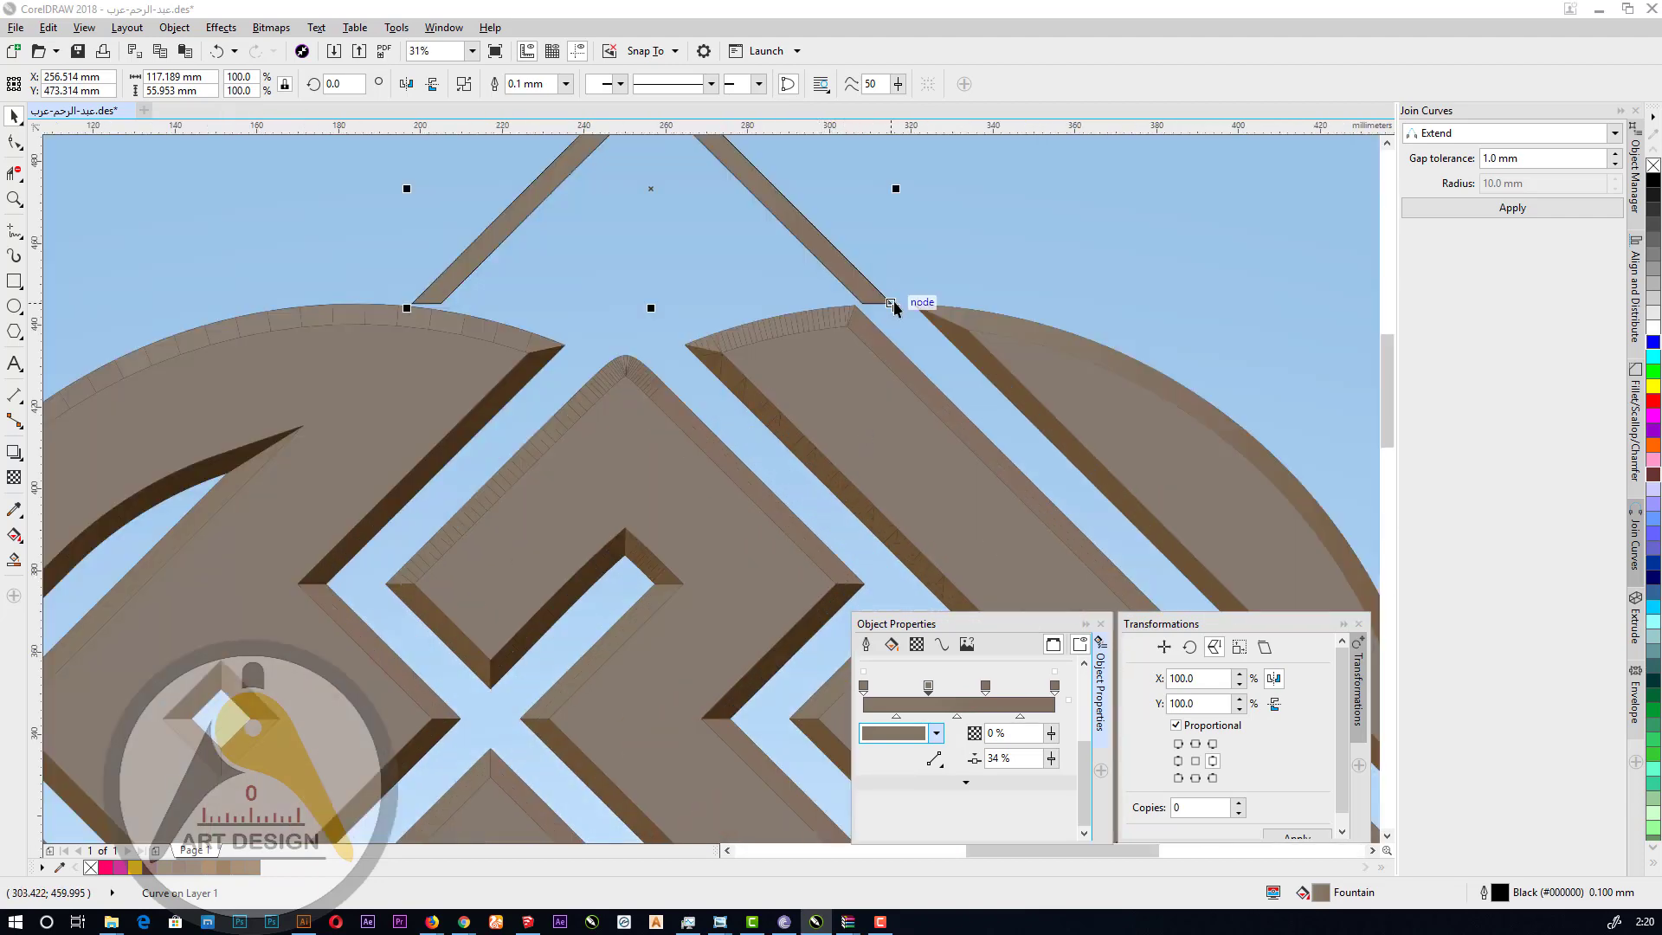
pyautogui.moveTo(892, 307); pyautogui.dragTo(865, 587)
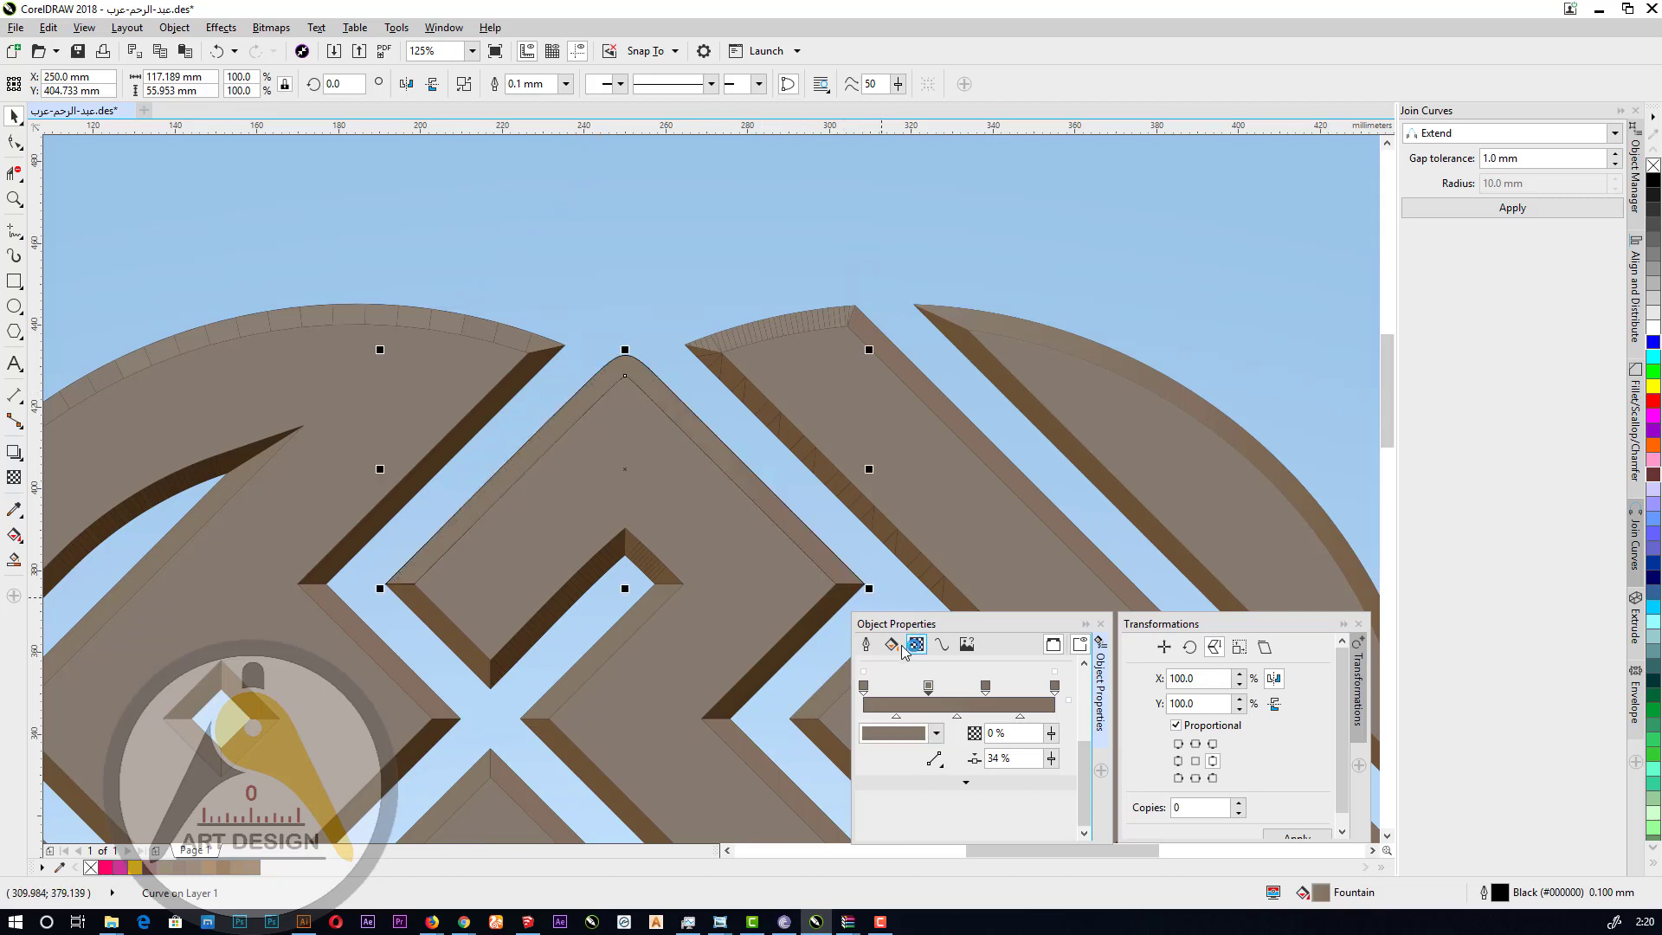
pyautogui.click(865, 644)
pyautogui.click(975, 692)
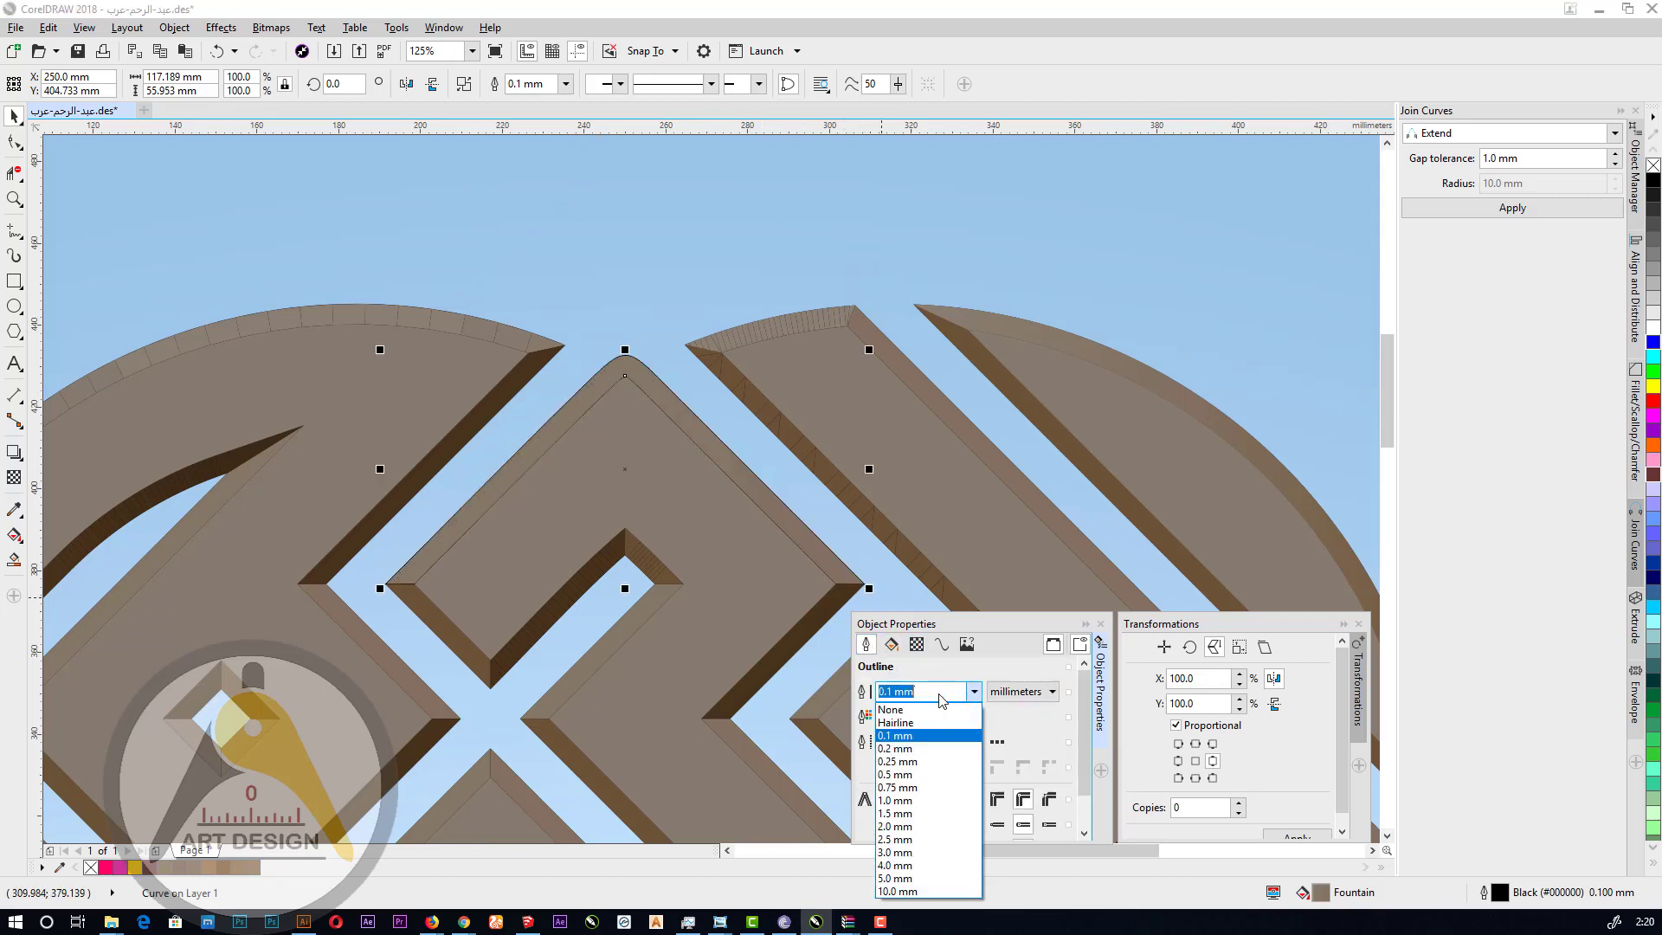
pyautogui.click(919, 708)
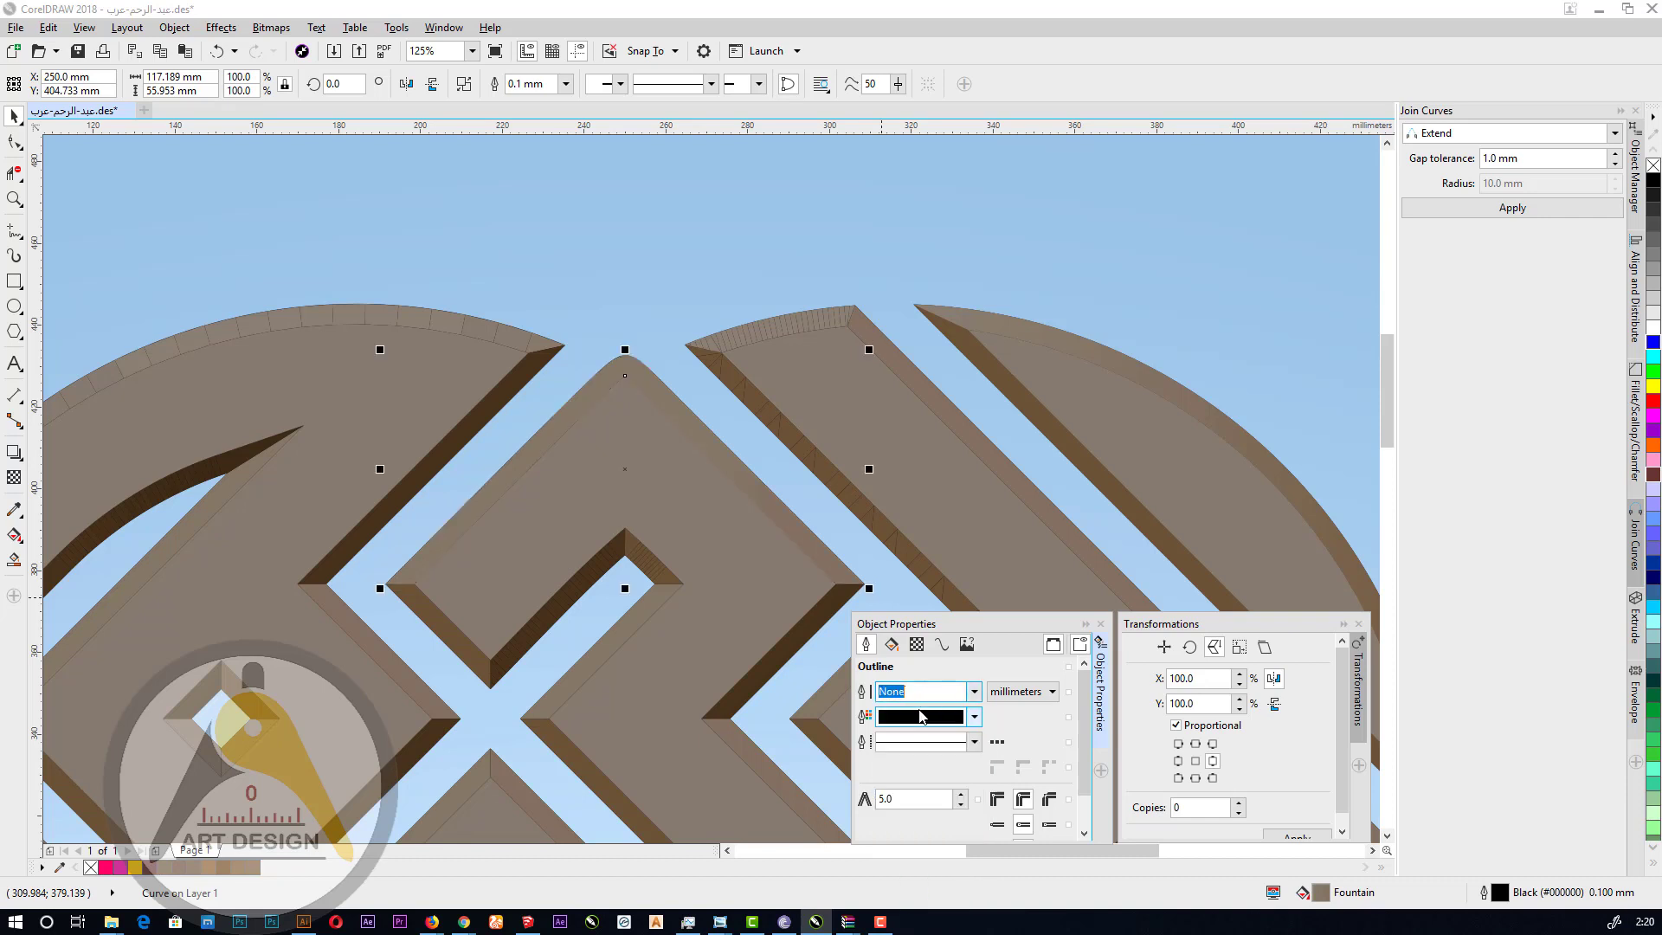
pyautogui.click(681, 266)
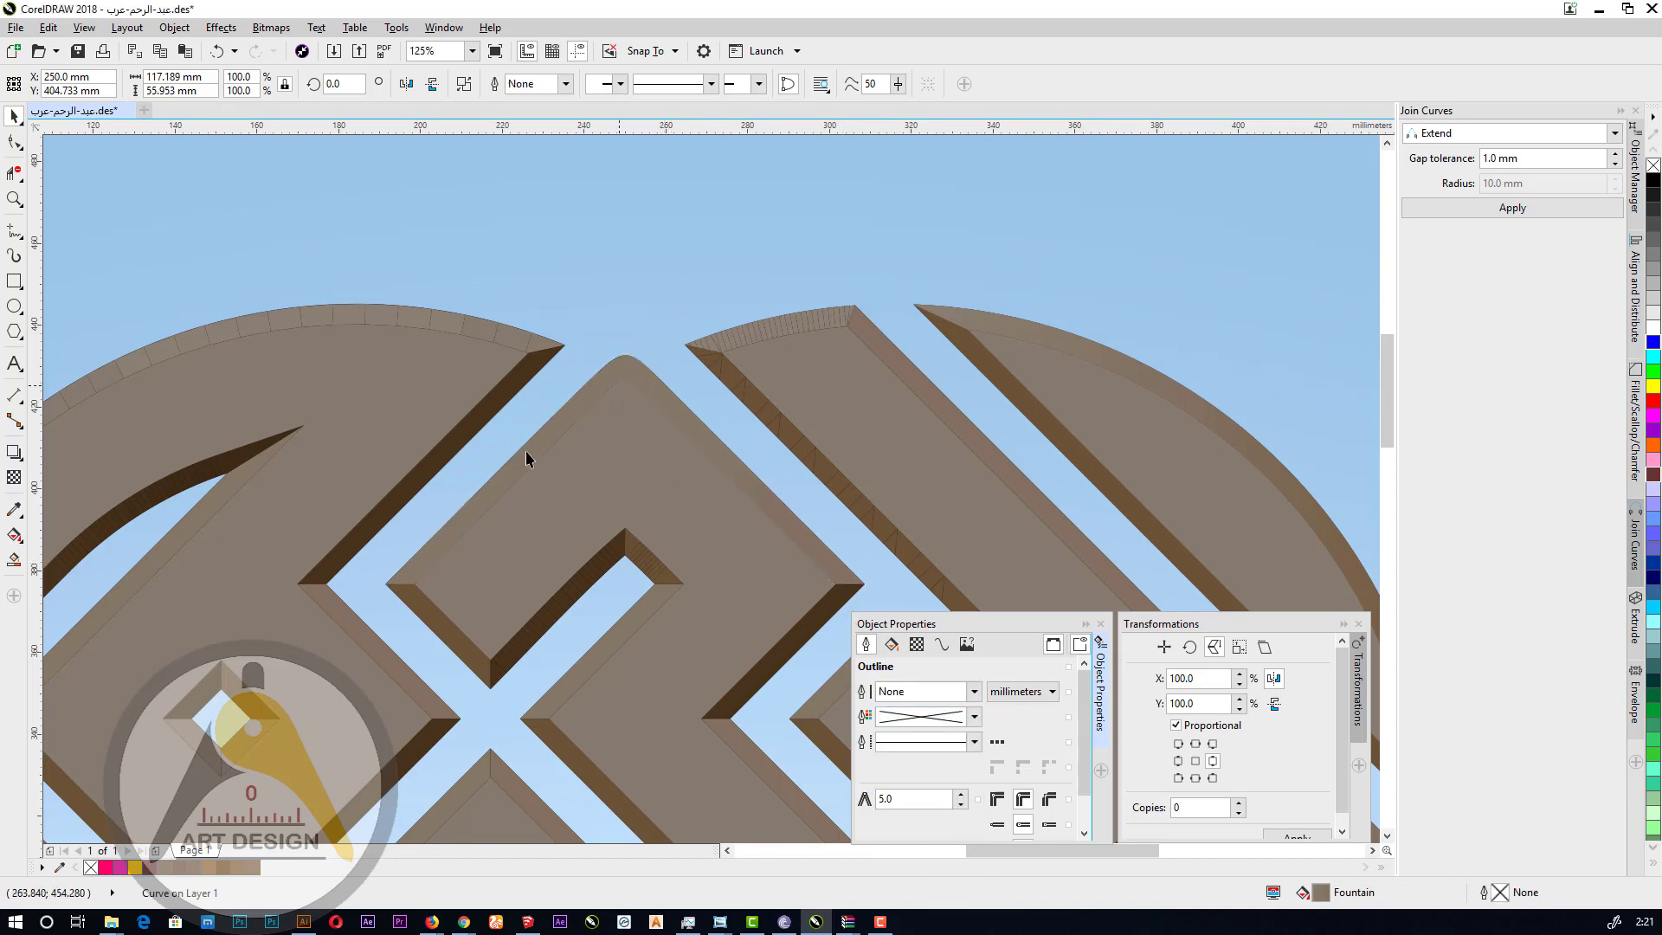
# Move the unfilled curved top strip of the band right of the peak up over the background and apply a fountain fill.
pyautogui.click(452, 507)
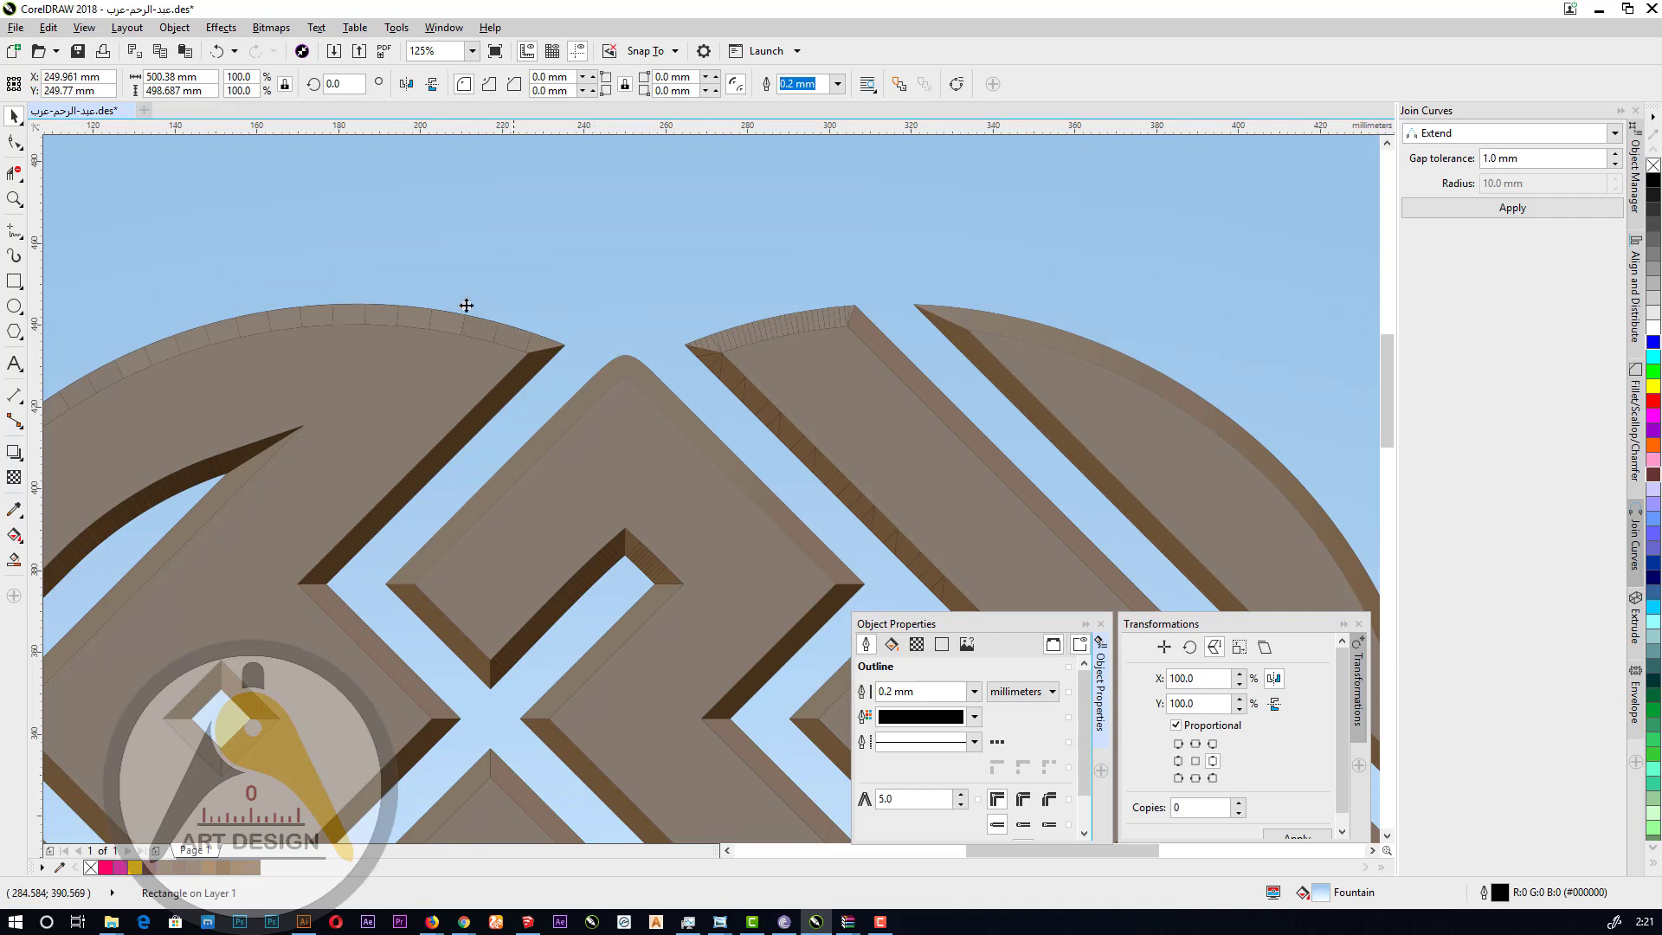
pyautogui.scroll(-1, 297, 333)
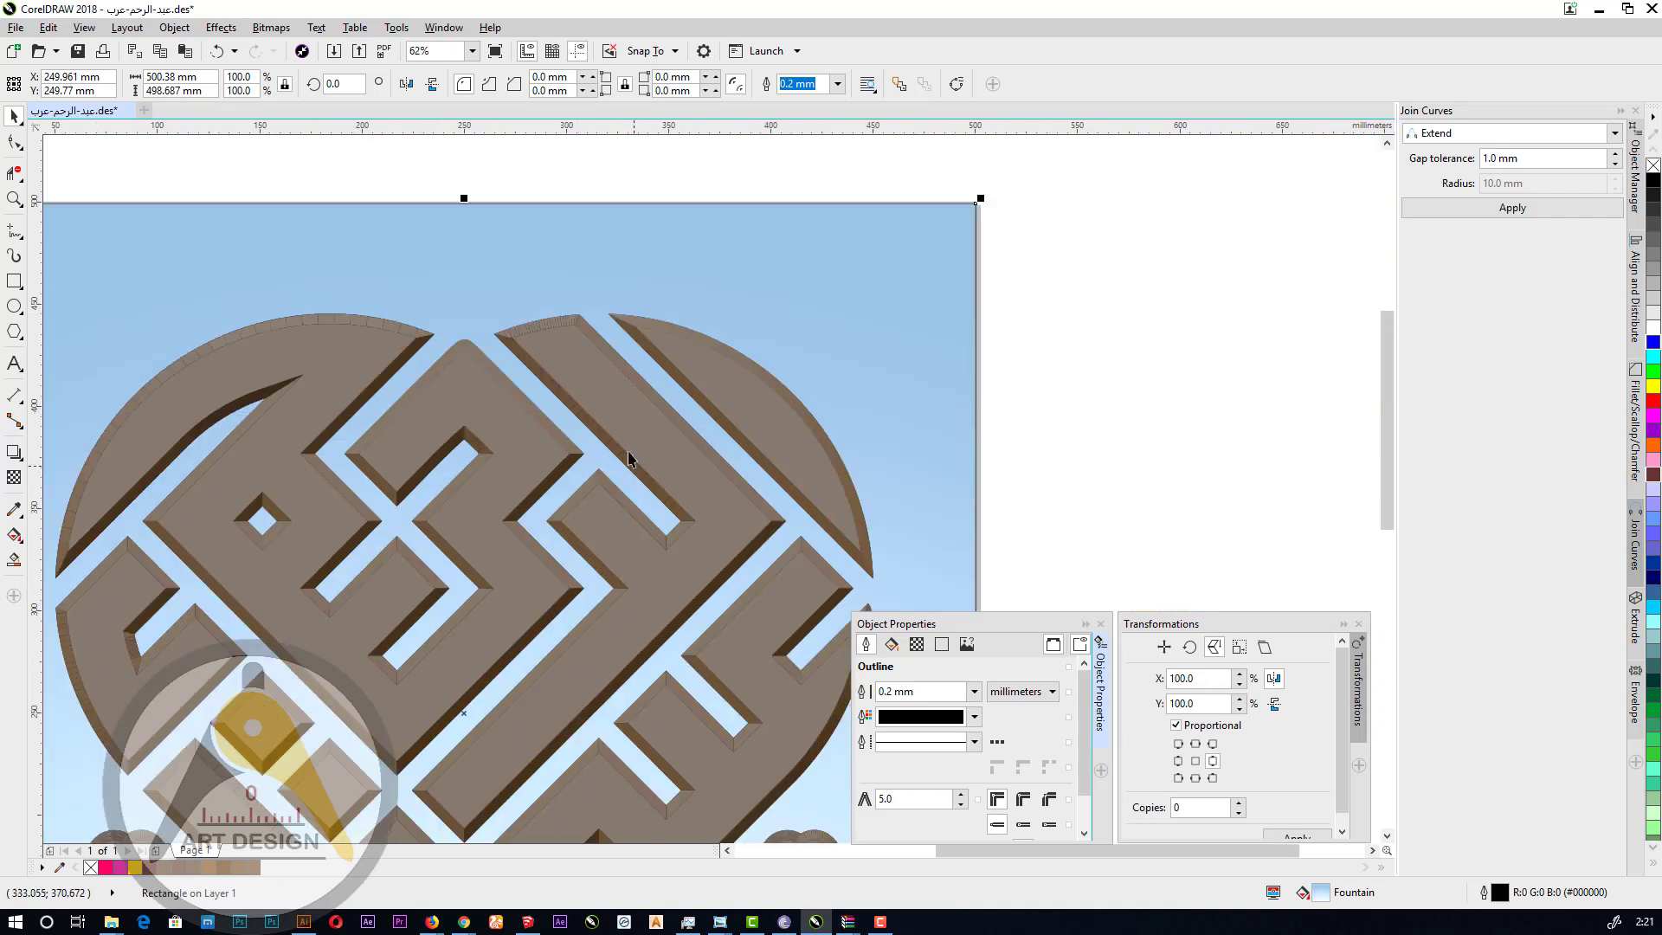
pyautogui.scroll(5, 531, 323)
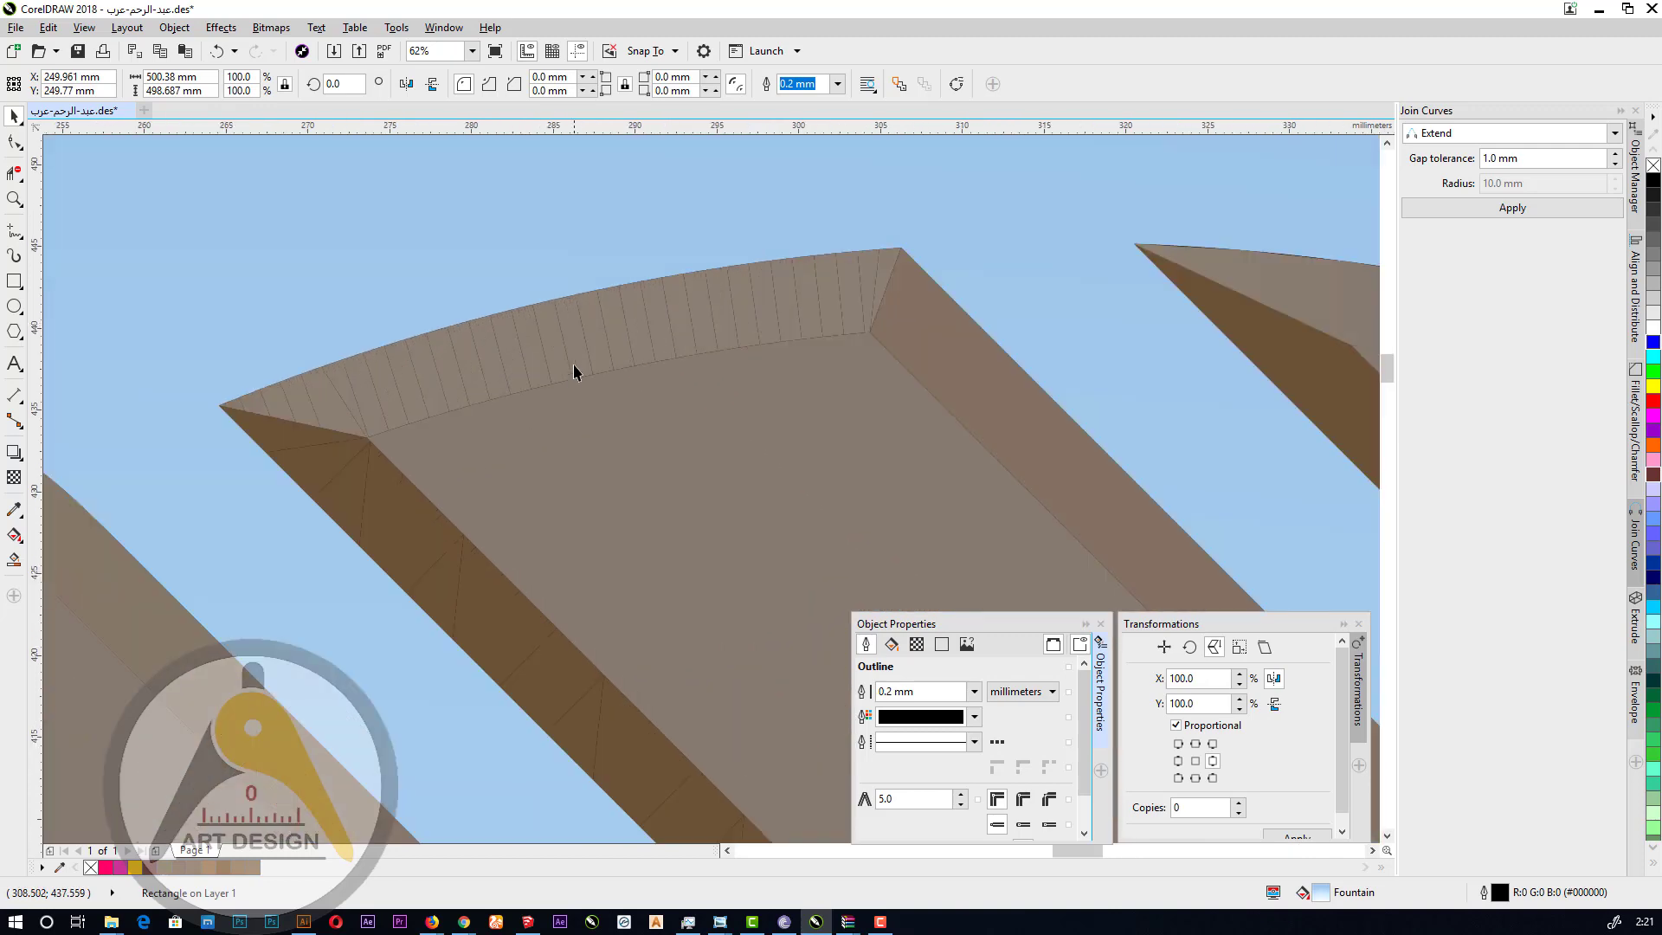
pyautogui.moveTo(573, 358); pyautogui.dragTo(542, 264)
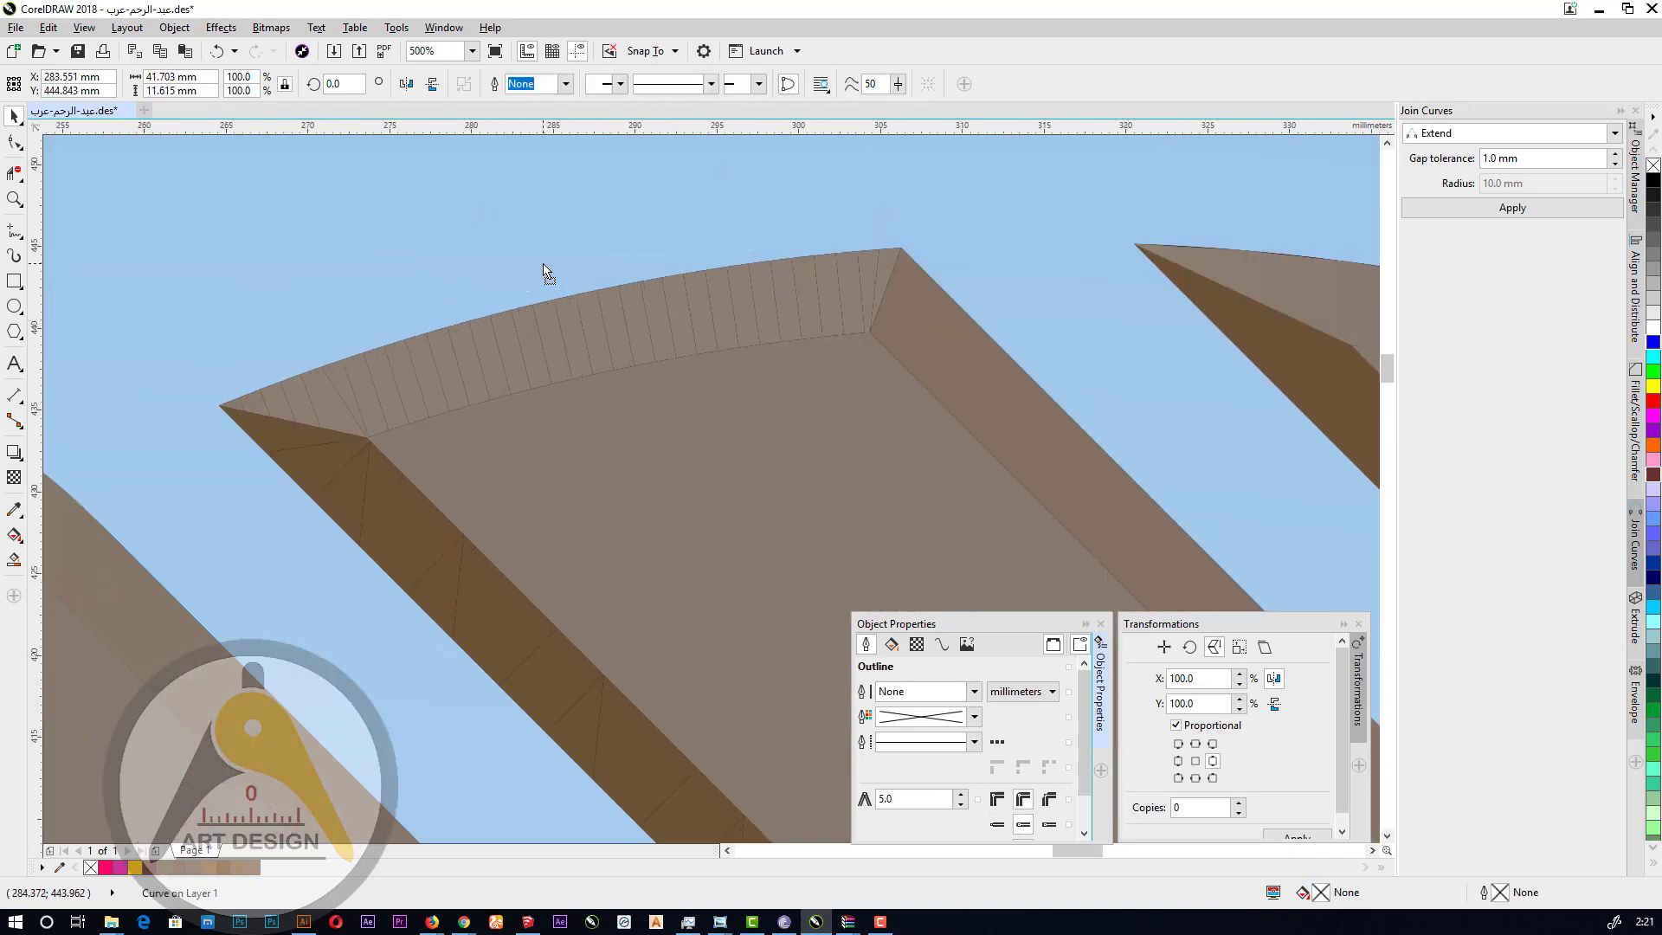
pyautogui.click(890, 645)
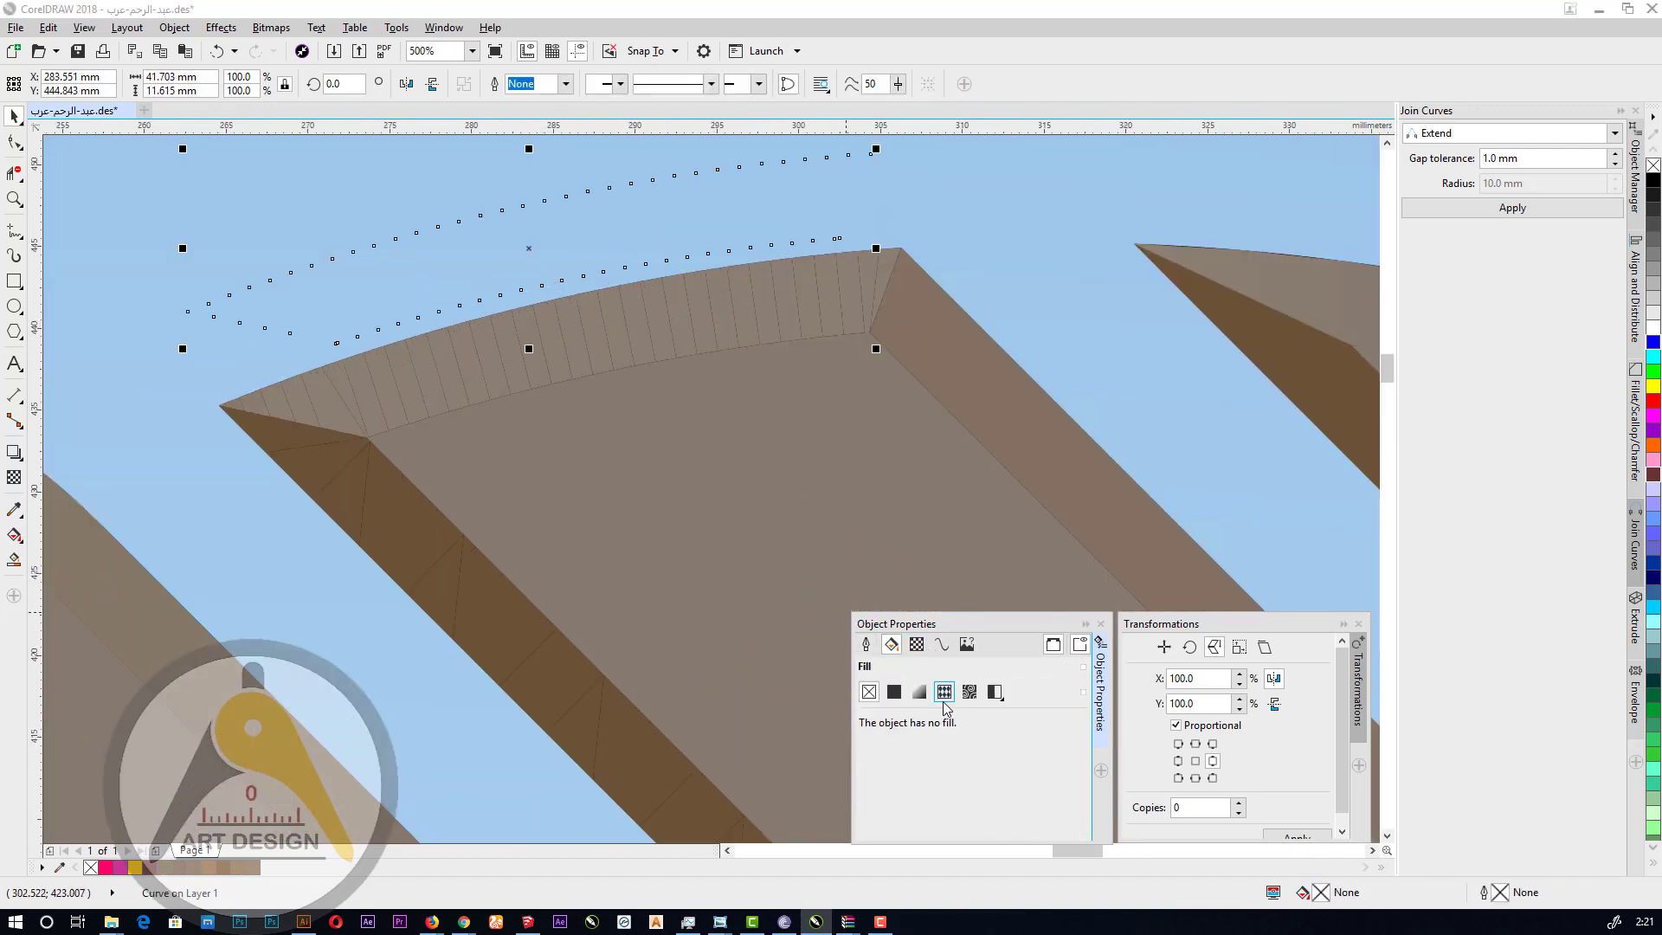
pyautogui.click(909, 695)
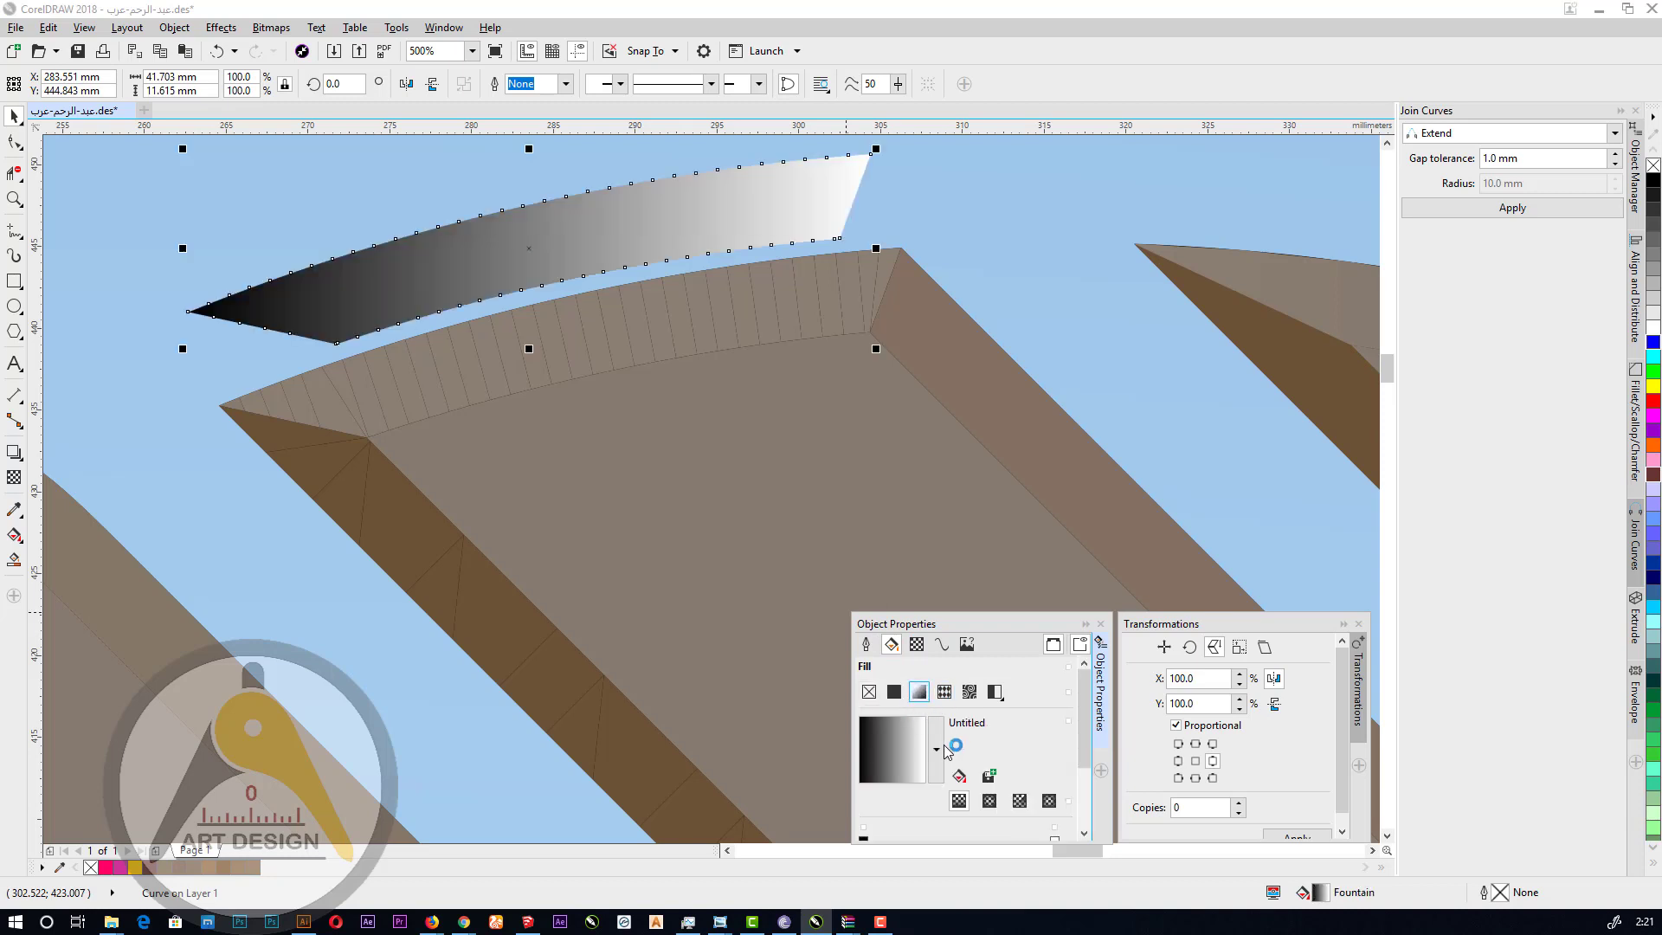
# Set the end colour of the short curved strip's fountain fill to the brown sampled from the right end of the original bevel.
pyautogui.scroll(-2, 952, 762)
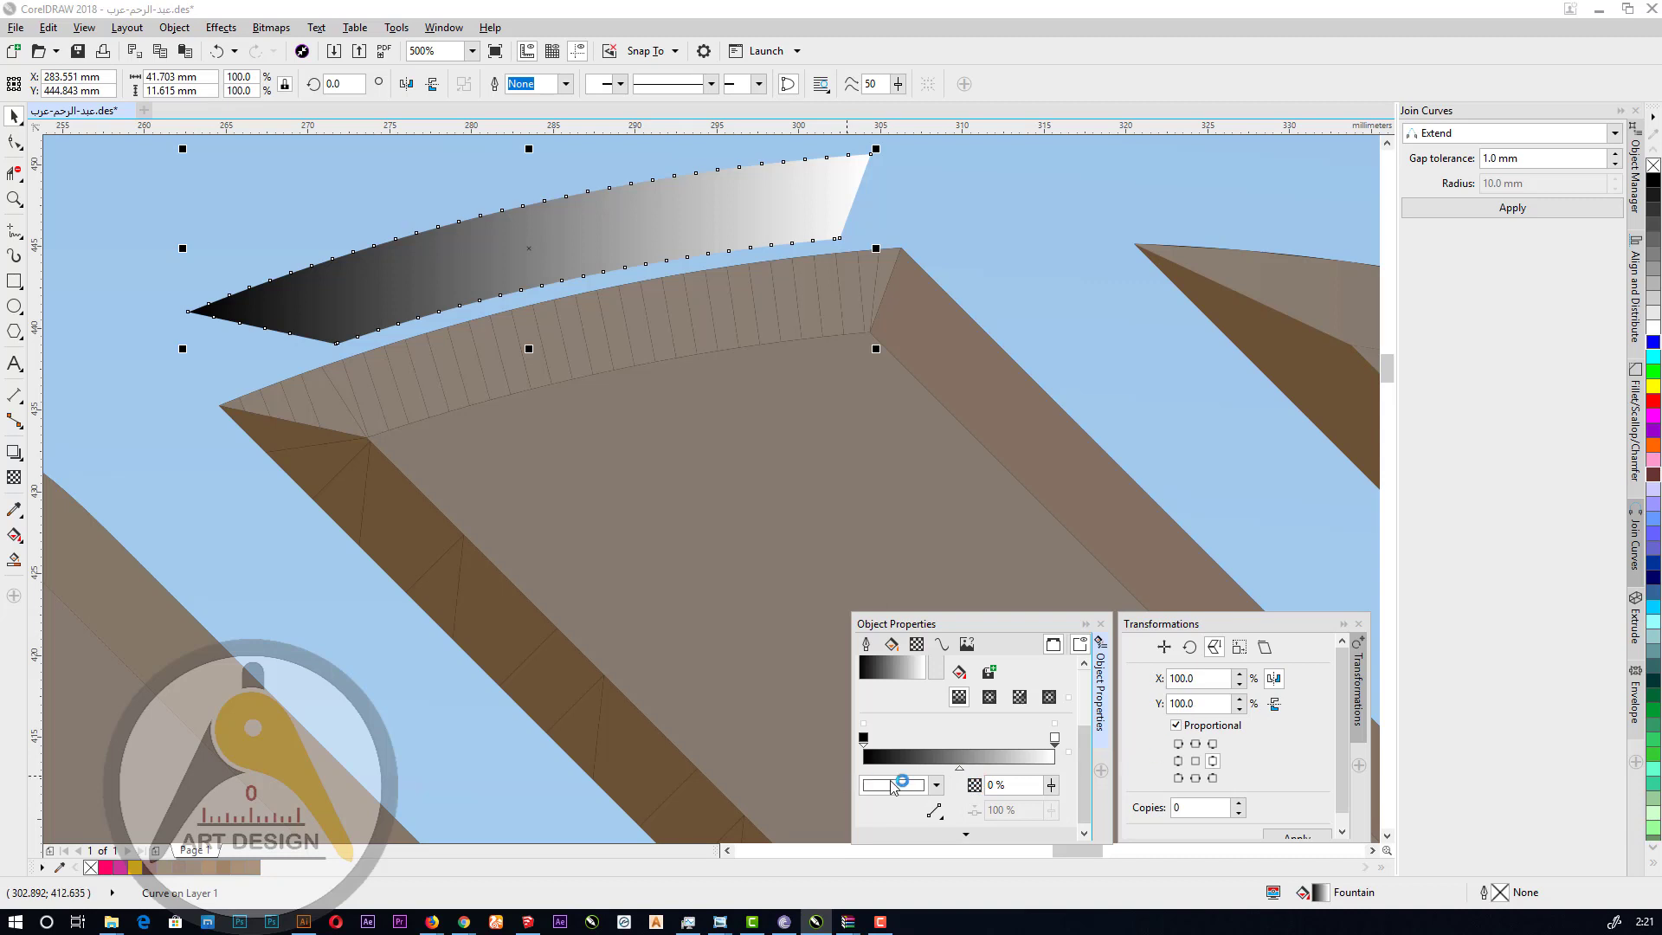
pyautogui.click(938, 785)
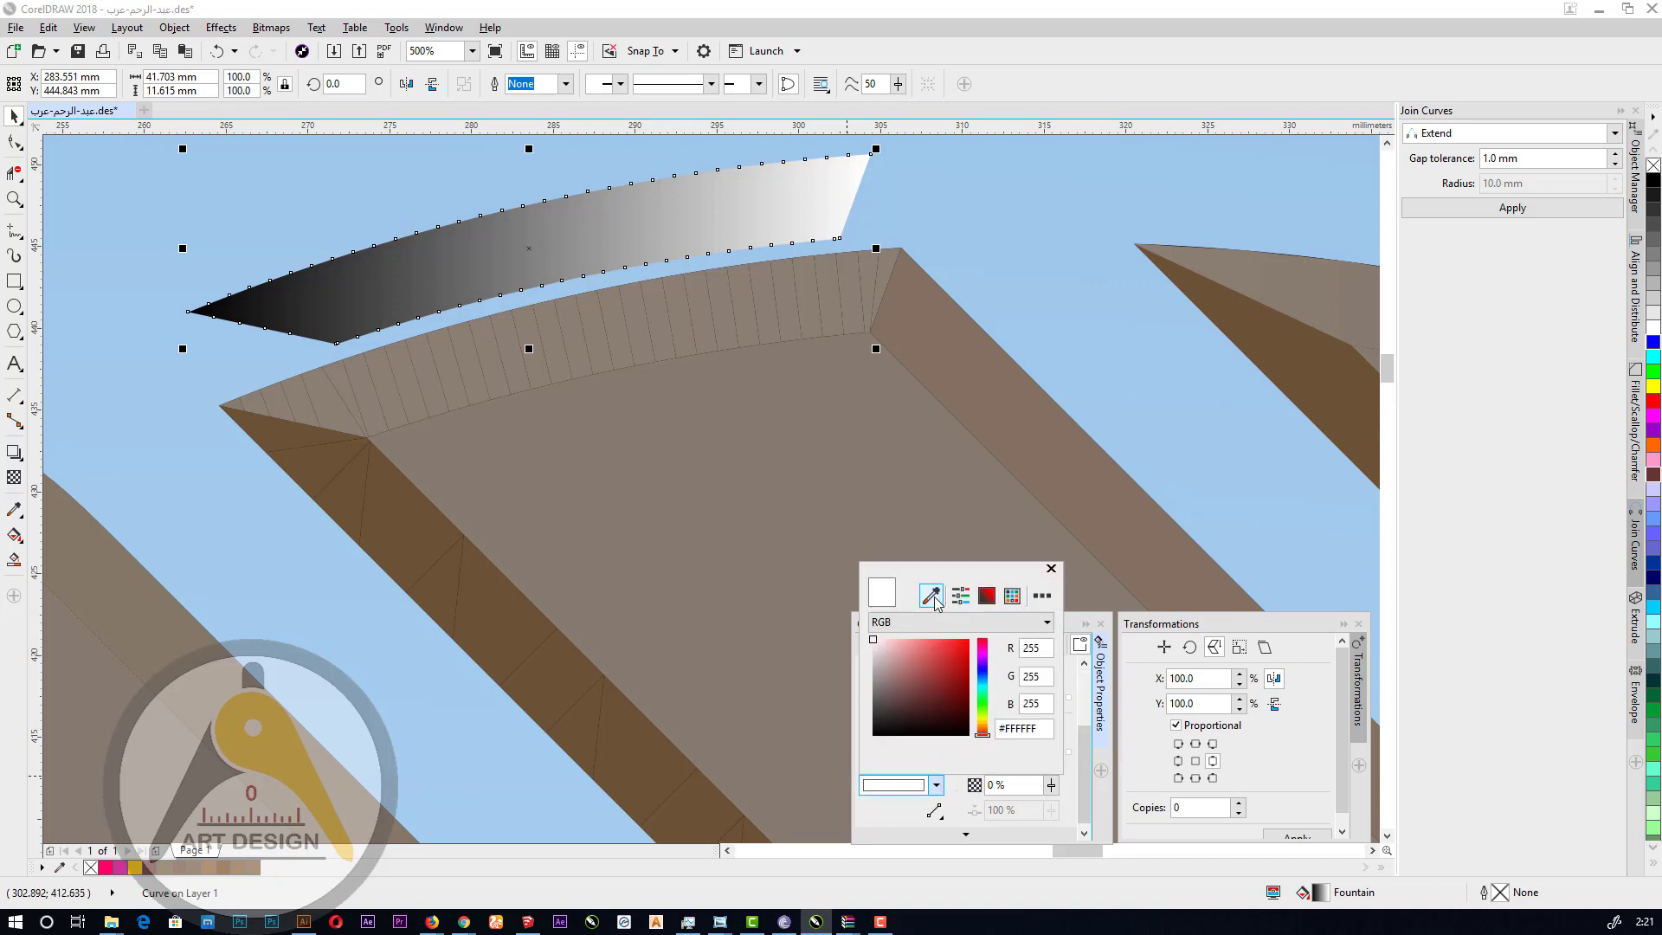
pyautogui.click(894, 271)
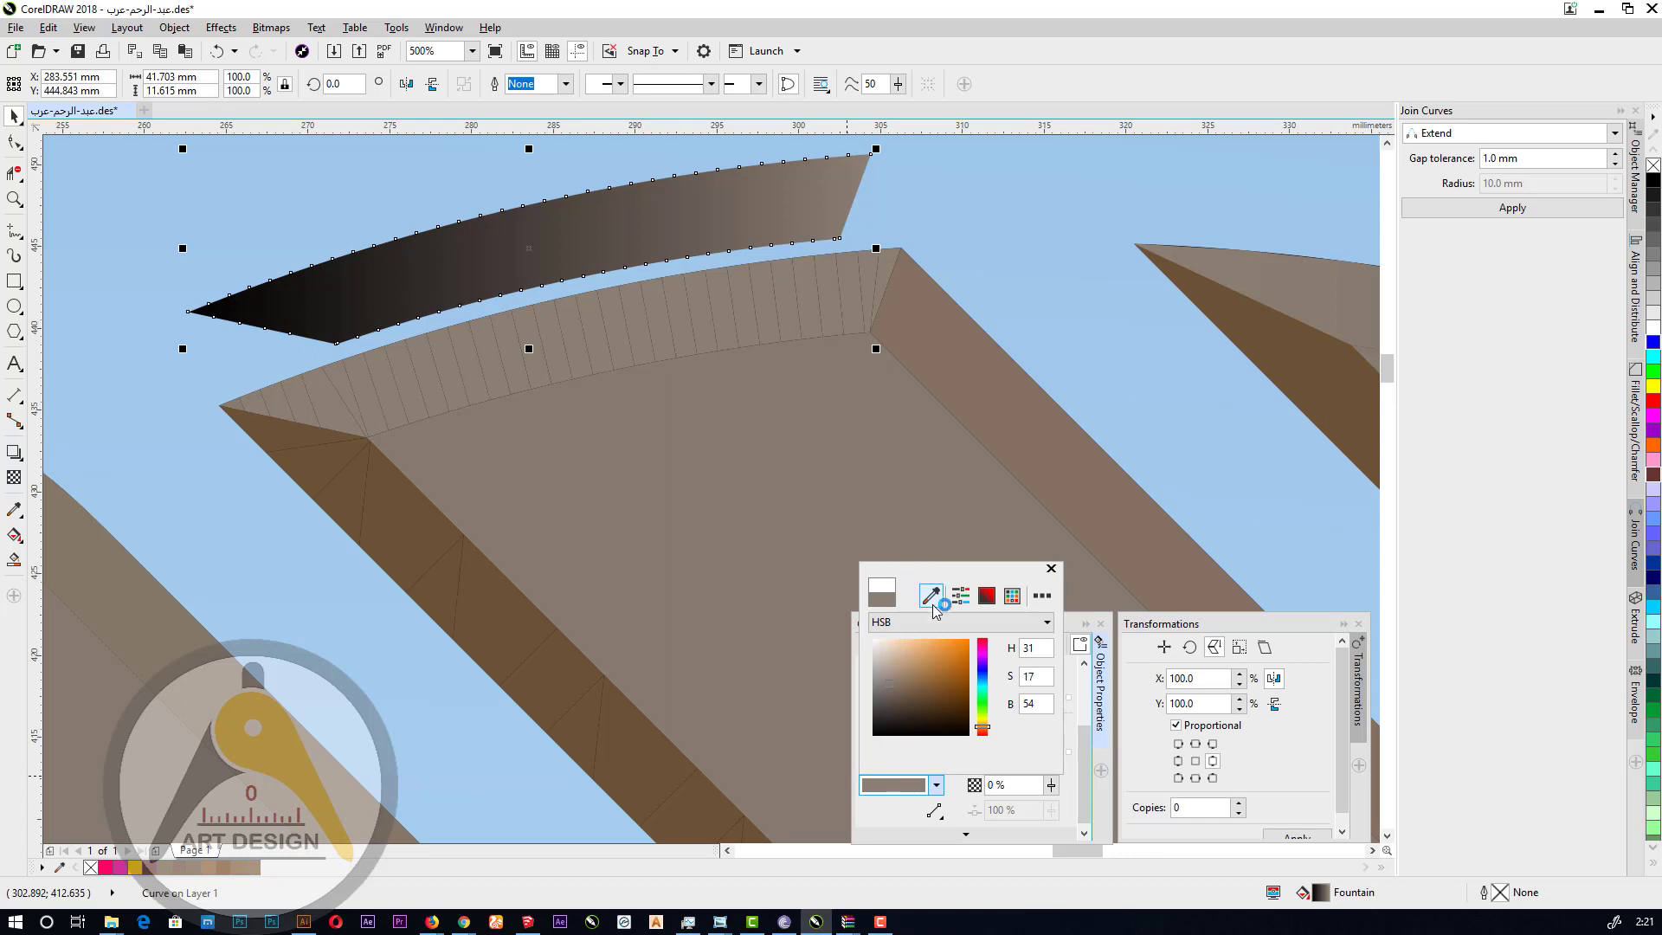
pyautogui.click(898, 798)
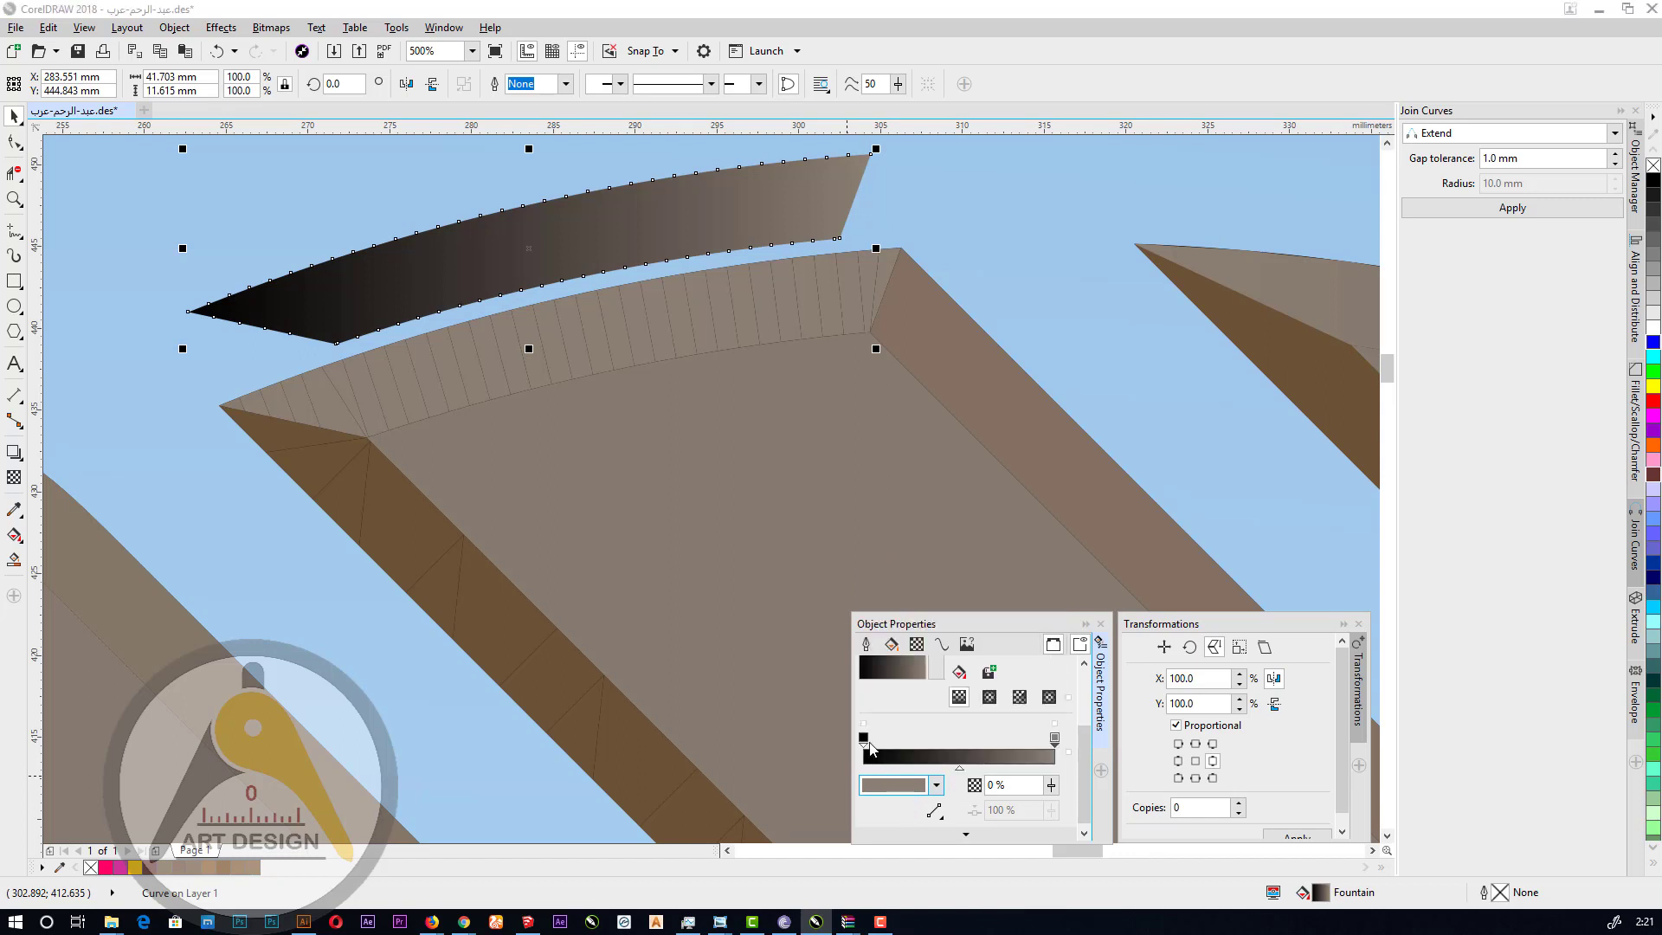
# Set the short curved strip's start colour to the brown sampled from the bevel's left tip, and snap the strip back over the original bevel.
pyautogui.click(864, 737)
pyautogui.click(893, 791)
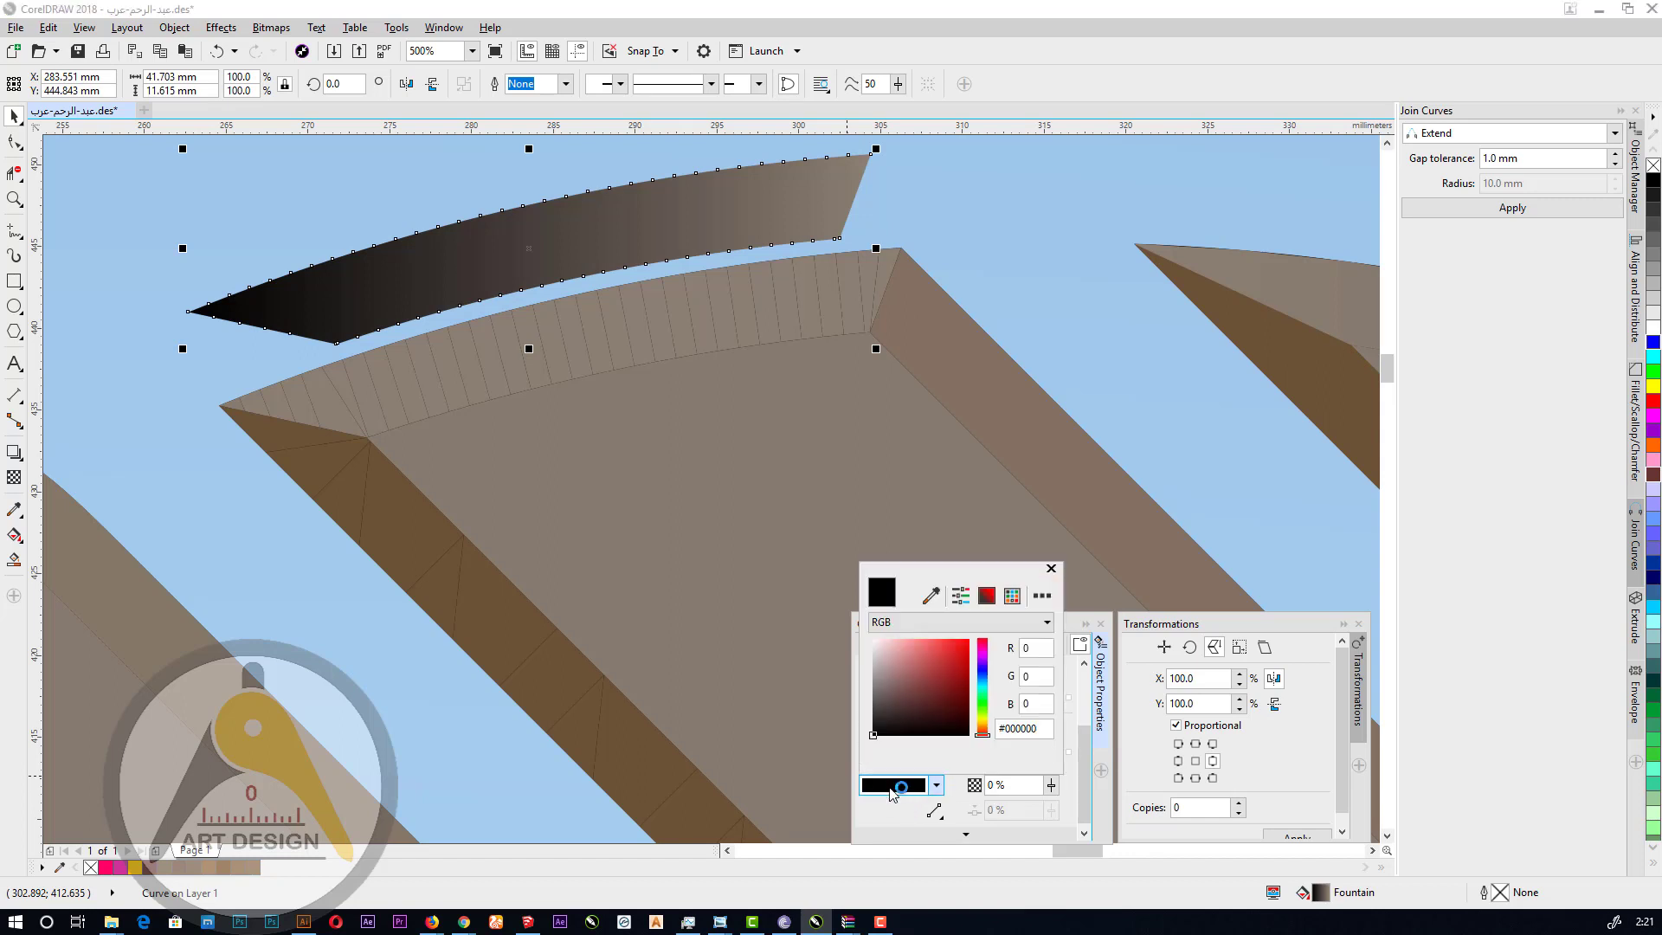
pyautogui.click(928, 598)
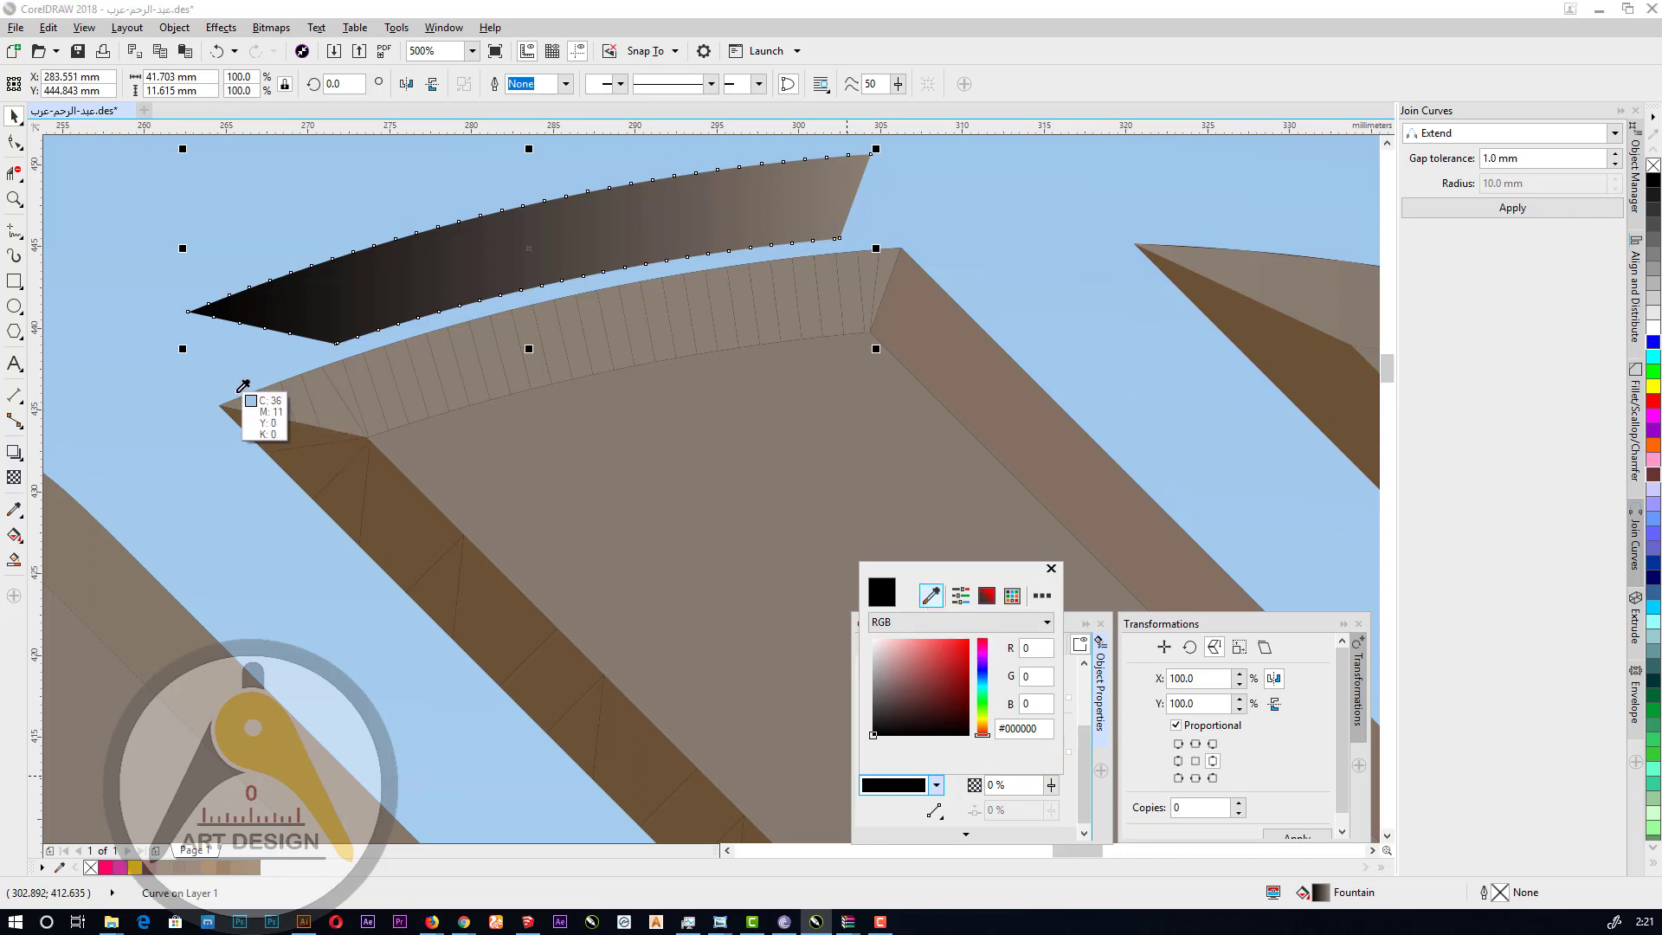
pyautogui.click(236, 403)
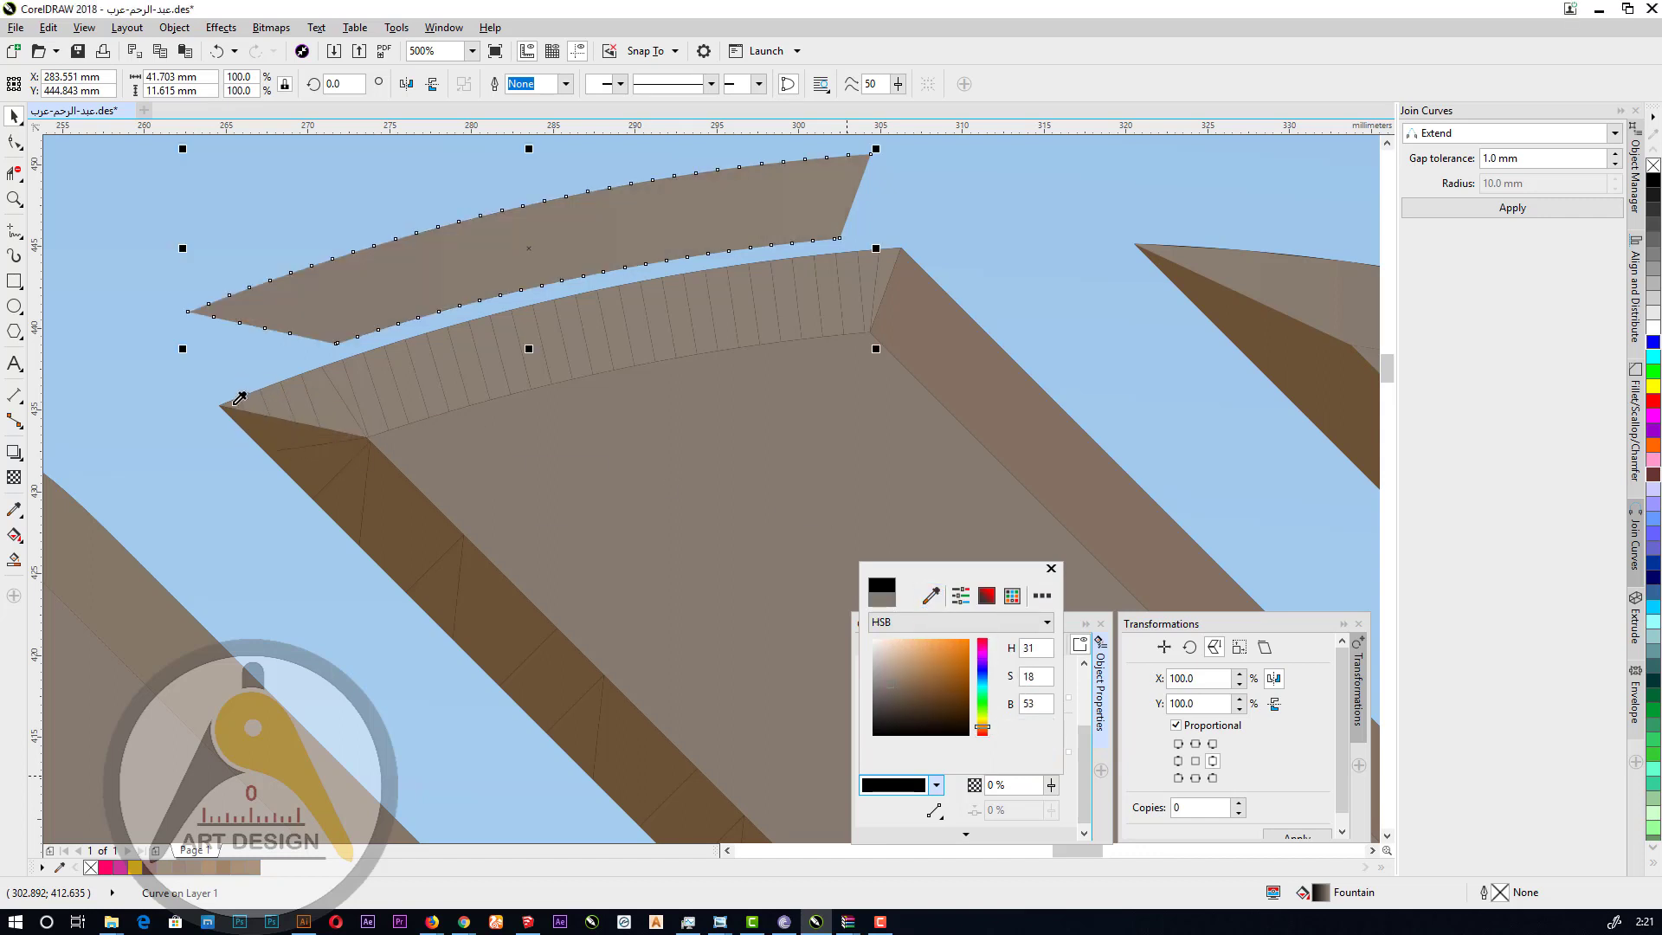
pyautogui.click(839, 236)
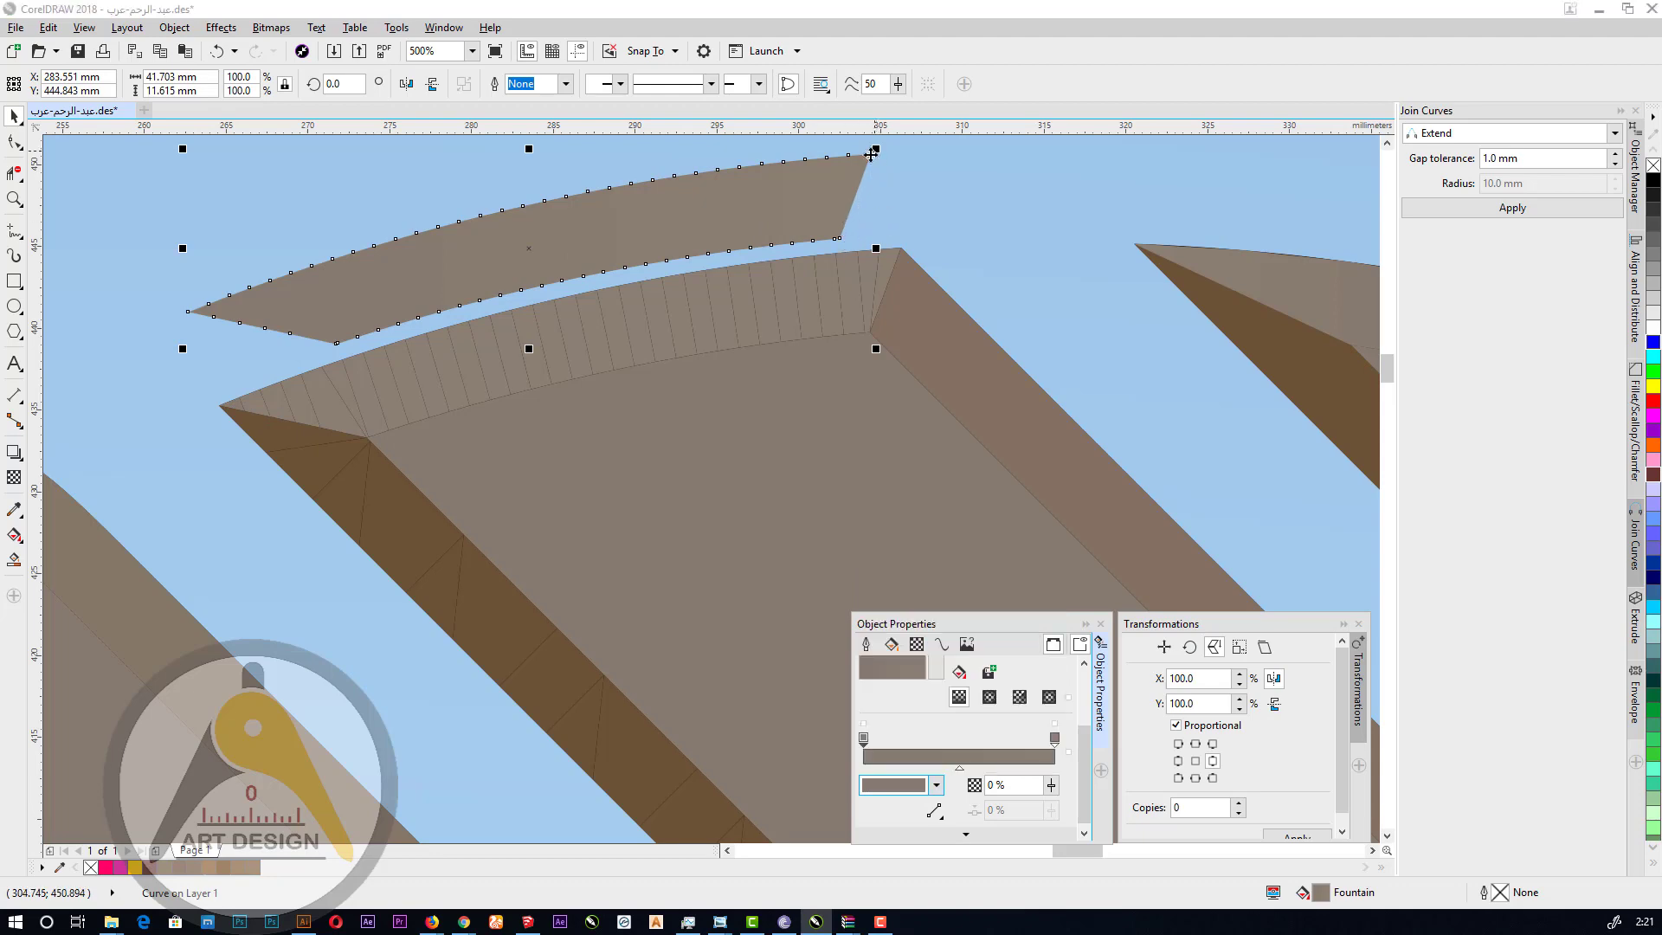
pyautogui.moveTo(874, 153); pyautogui.dragTo(901, 248)
# Move the unfilled outer strip of the large left arc up and to the left, clear of the artwork, and apply a fountain fill.
pyautogui.scroll(-3, 718, 190)
pyautogui.click(577, 210)
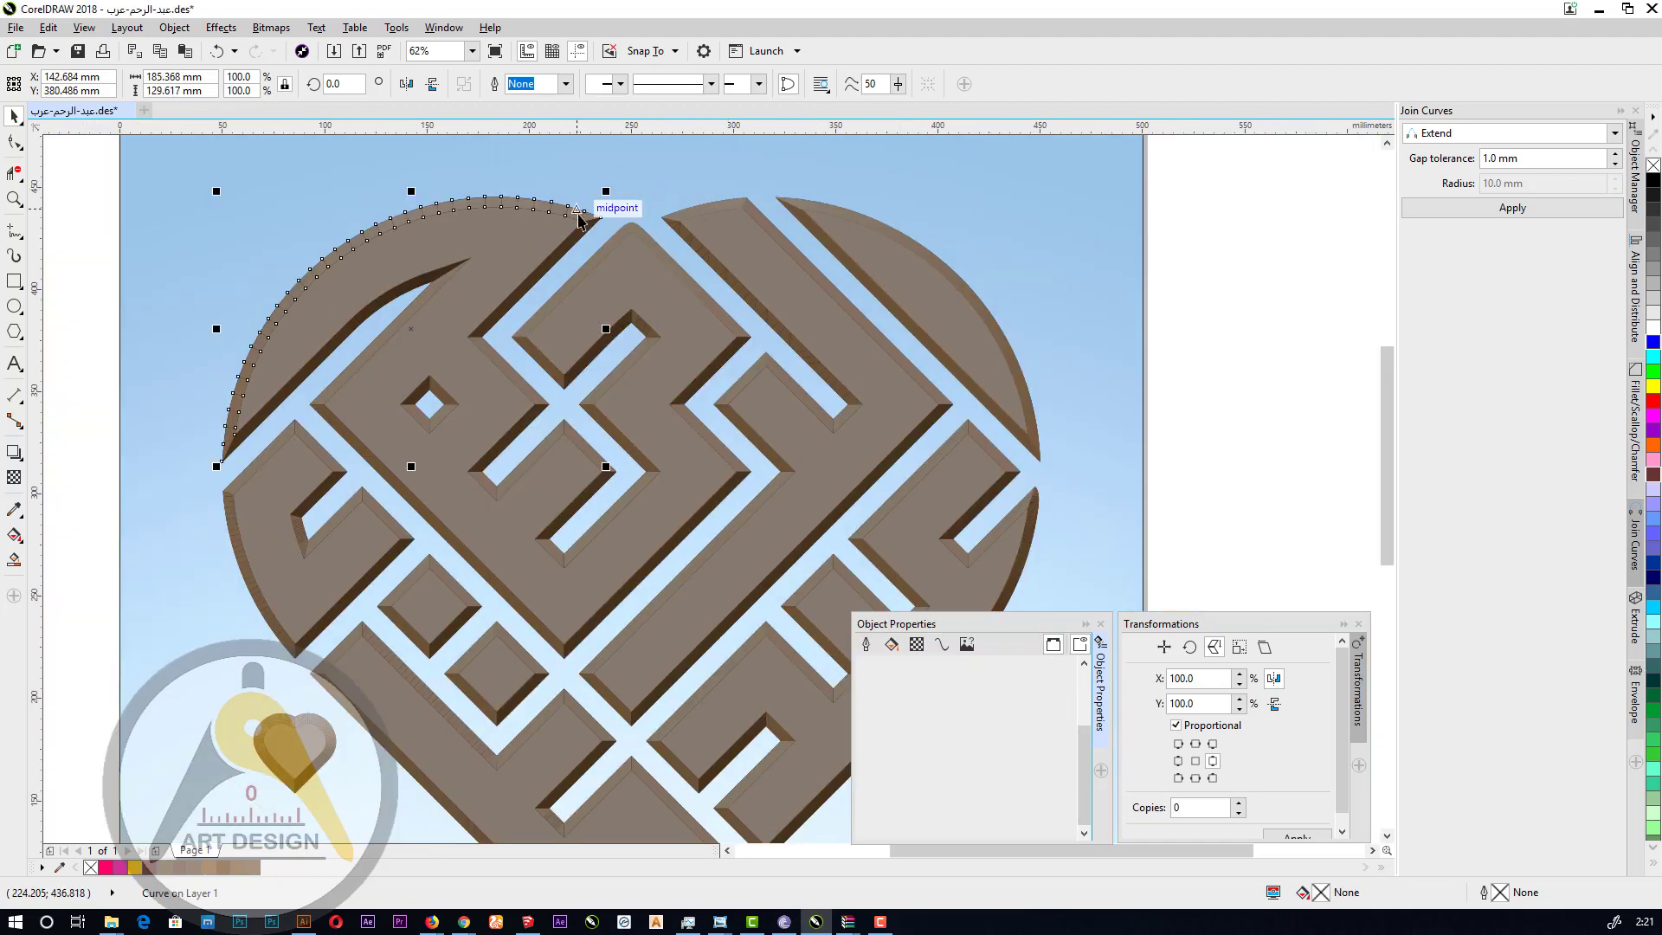
pyautogui.moveTo(577, 209); pyautogui.dragTo(567, 188)
pyautogui.scroll(3, 922, 666)
pyautogui.click(920, 690)
pyautogui.scroll(-2, 1001, 761)
# Set the end colour of the left arc strip's fountain fill to the brown sampled from the right end of the arc's bevel.
pyautogui.click(1055, 790)
pyautogui.click(937, 835)
pyautogui.click(931, 647)
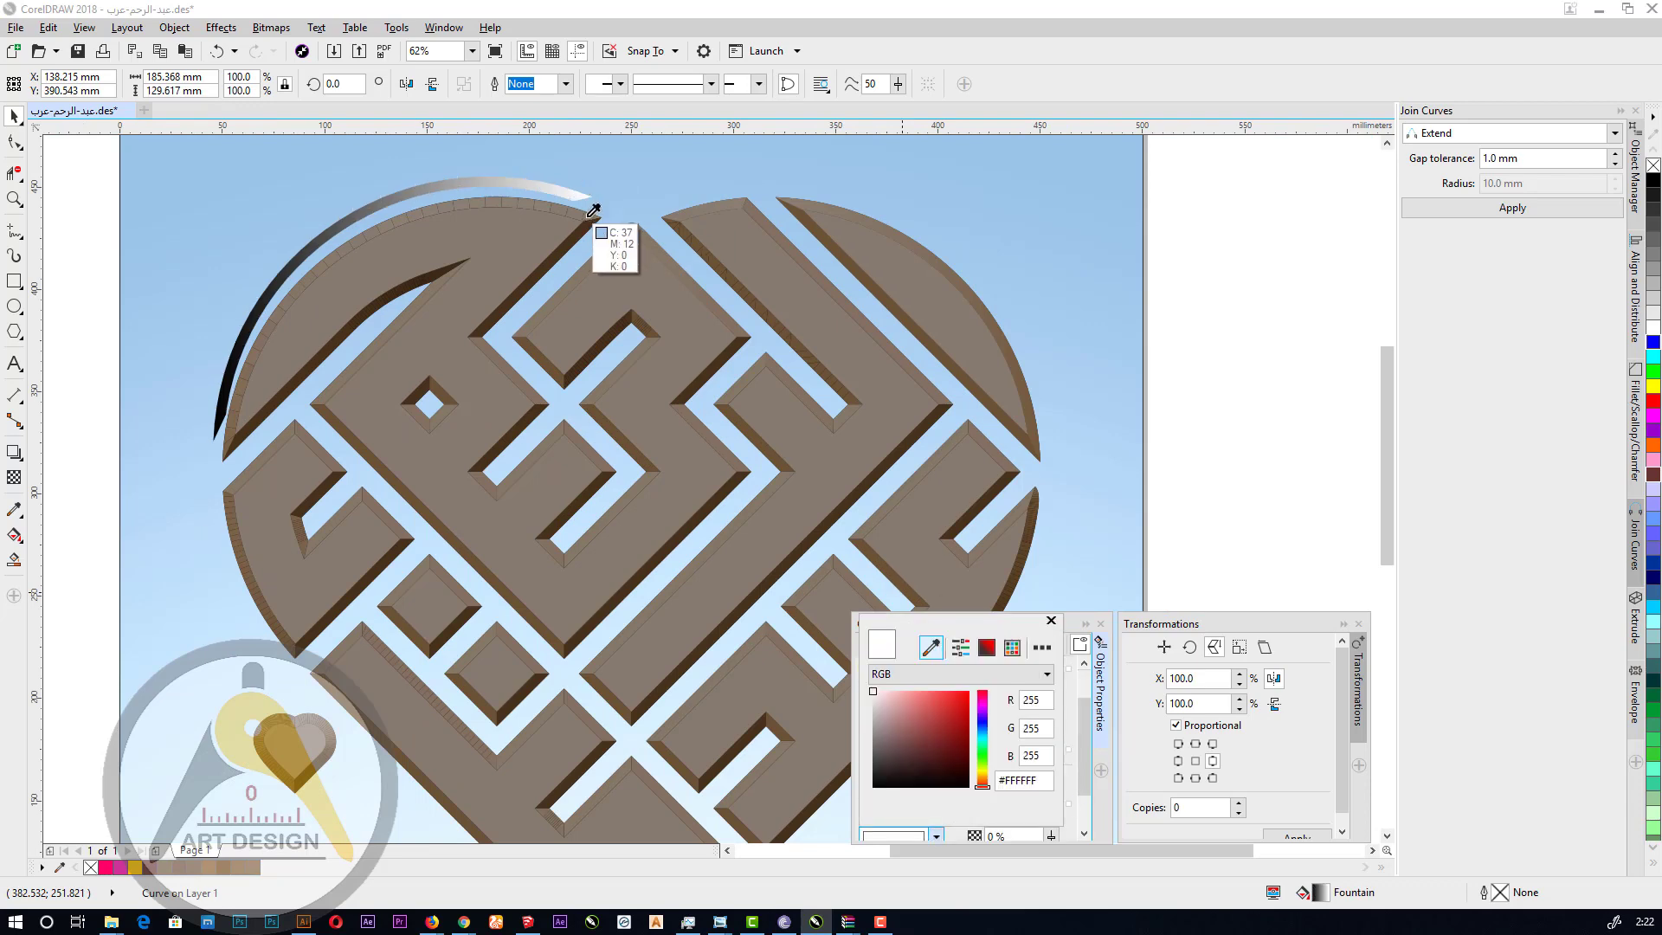
pyautogui.click(595, 221)
pyautogui.click(936, 835)
# Set the left arc strip's start colour to the brown sampled from the bevel's lower end, and snap the strip back onto the arc.
pyautogui.click(863, 790)
pyautogui.click(936, 836)
pyautogui.click(931, 647)
pyautogui.click(232, 424)
pyautogui.click(593, 197)
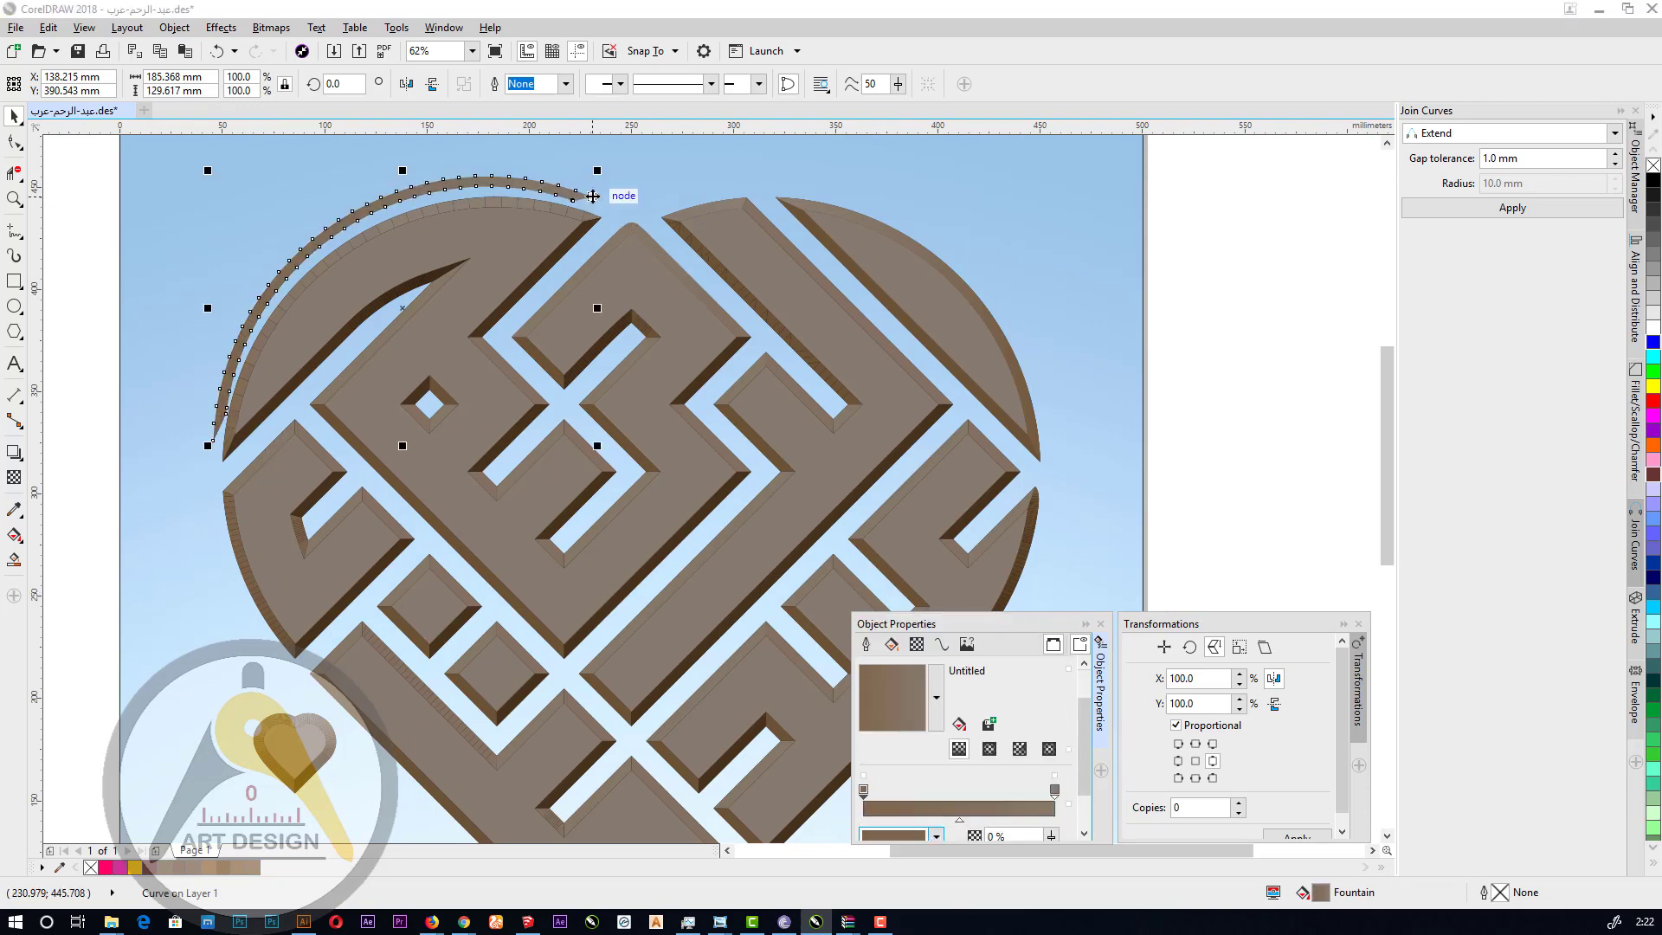
pyautogui.moveTo(593, 197); pyautogui.dragTo(599, 217)
# Align the left arc strip's tip precisely with the original bevel, and clear the selection.
pyautogui.scroll(6, 598, 218)
pyautogui.moveTo(638, 288); pyautogui.dragTo(695, 333)
pyautogui.scroll(-2, 695, 338)
pyautogui.scroll(2, 641, 346)
pyautogui.moveTo(459, 430); pyautogui.dragTo(481, 389)
pyautogui.moveTo(430, 444); pyautogui.dragTo(482, 349)
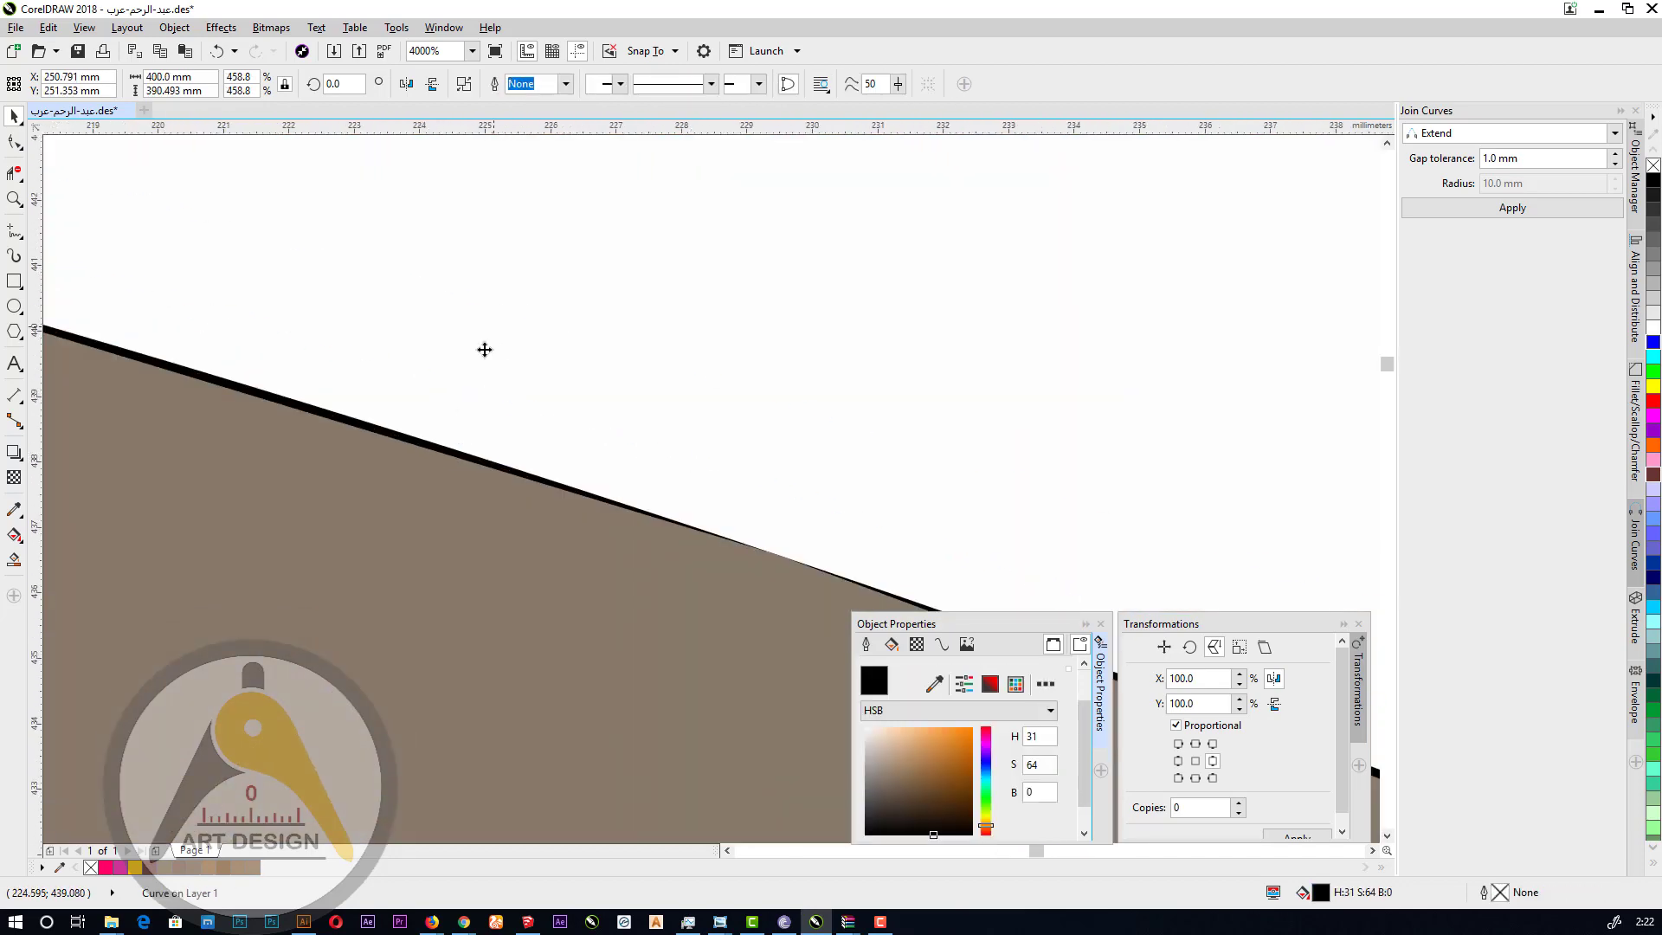
pyautogui.scroll(-8, 486, 356)
pyautogui.press('Escape')
pyautogui.scroll(3, 537, 420)
pyautogui.scroll(-3, 578, 299)
pyautogui.scroll(5, 601, 468)
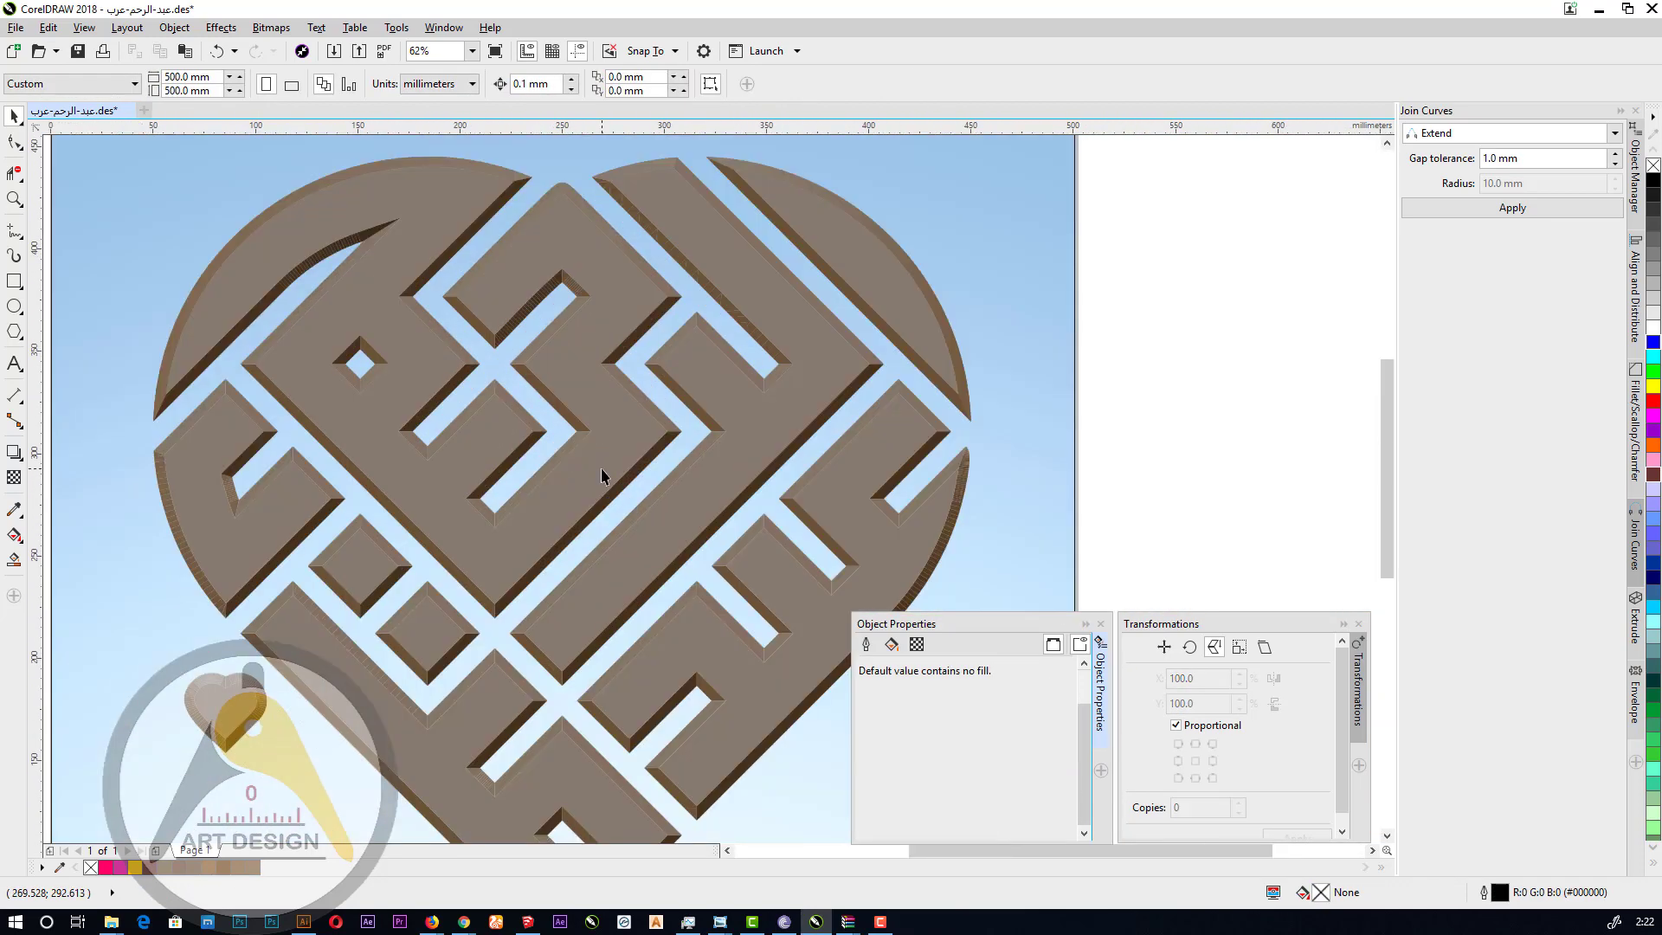
# Give the long diagonal bevel strip near the heart's upper right a uniform fill in the brown sampled from the neighbouring parallel bevel.
pyautogui.scroll(3, 727, 230)
pyautogui.click(456, 410)
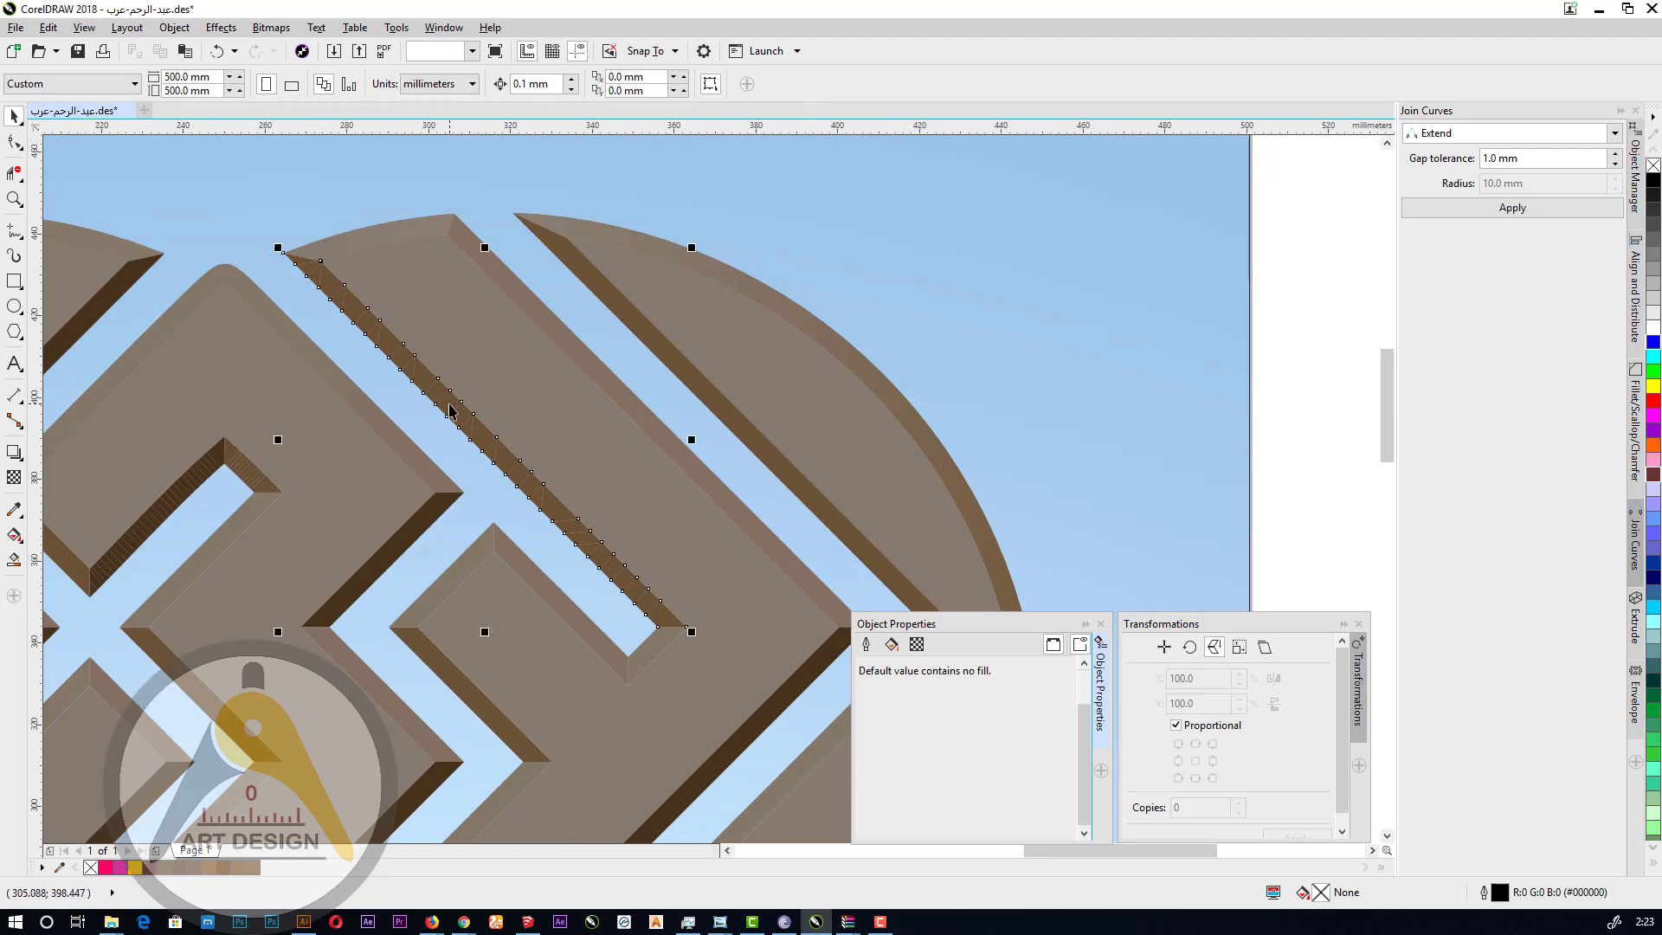
pyautogui.click(918, 665)
pyautogui.click(894, 665)
pyautogui.click(935, 711)
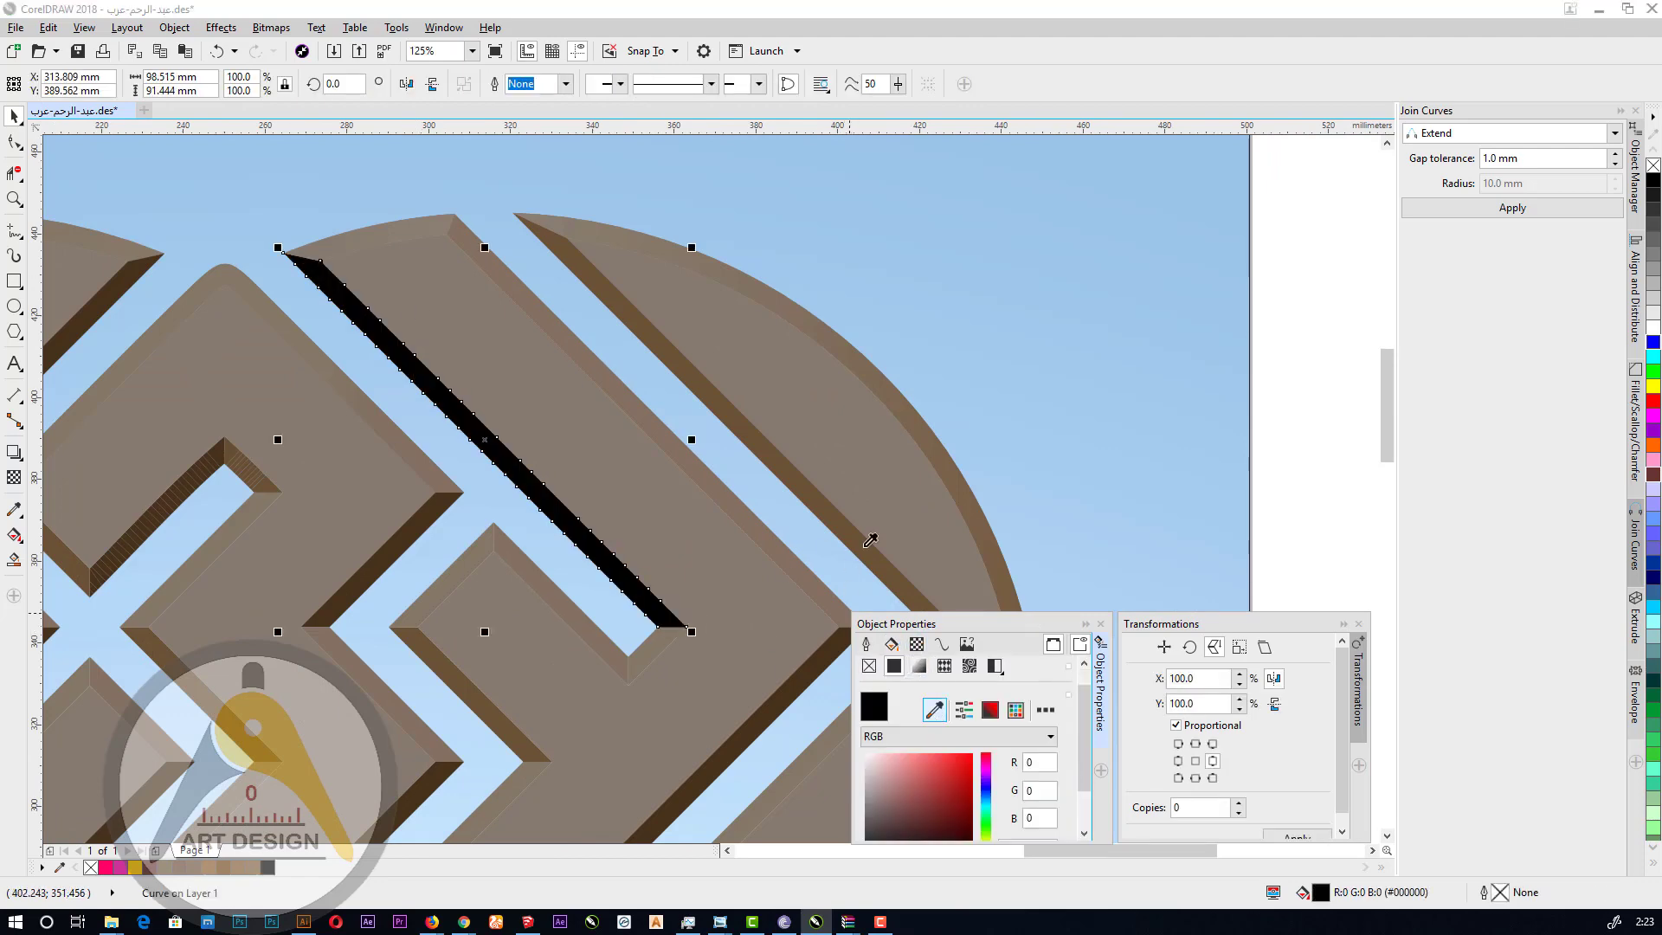
pyautogui.click(853, 536)
# Give the short bevel strip in the top diamond letter's notch a uniform fill in the brown sampled from the parallel bevel to its right.
pyautogui.scroll(-1, 839, 476)
pyautogui.scroll(1, 548, 572)
pyautogui.click(535, 369)
pyautogui.click(523, 353)
pyautogui.click(534, 368)
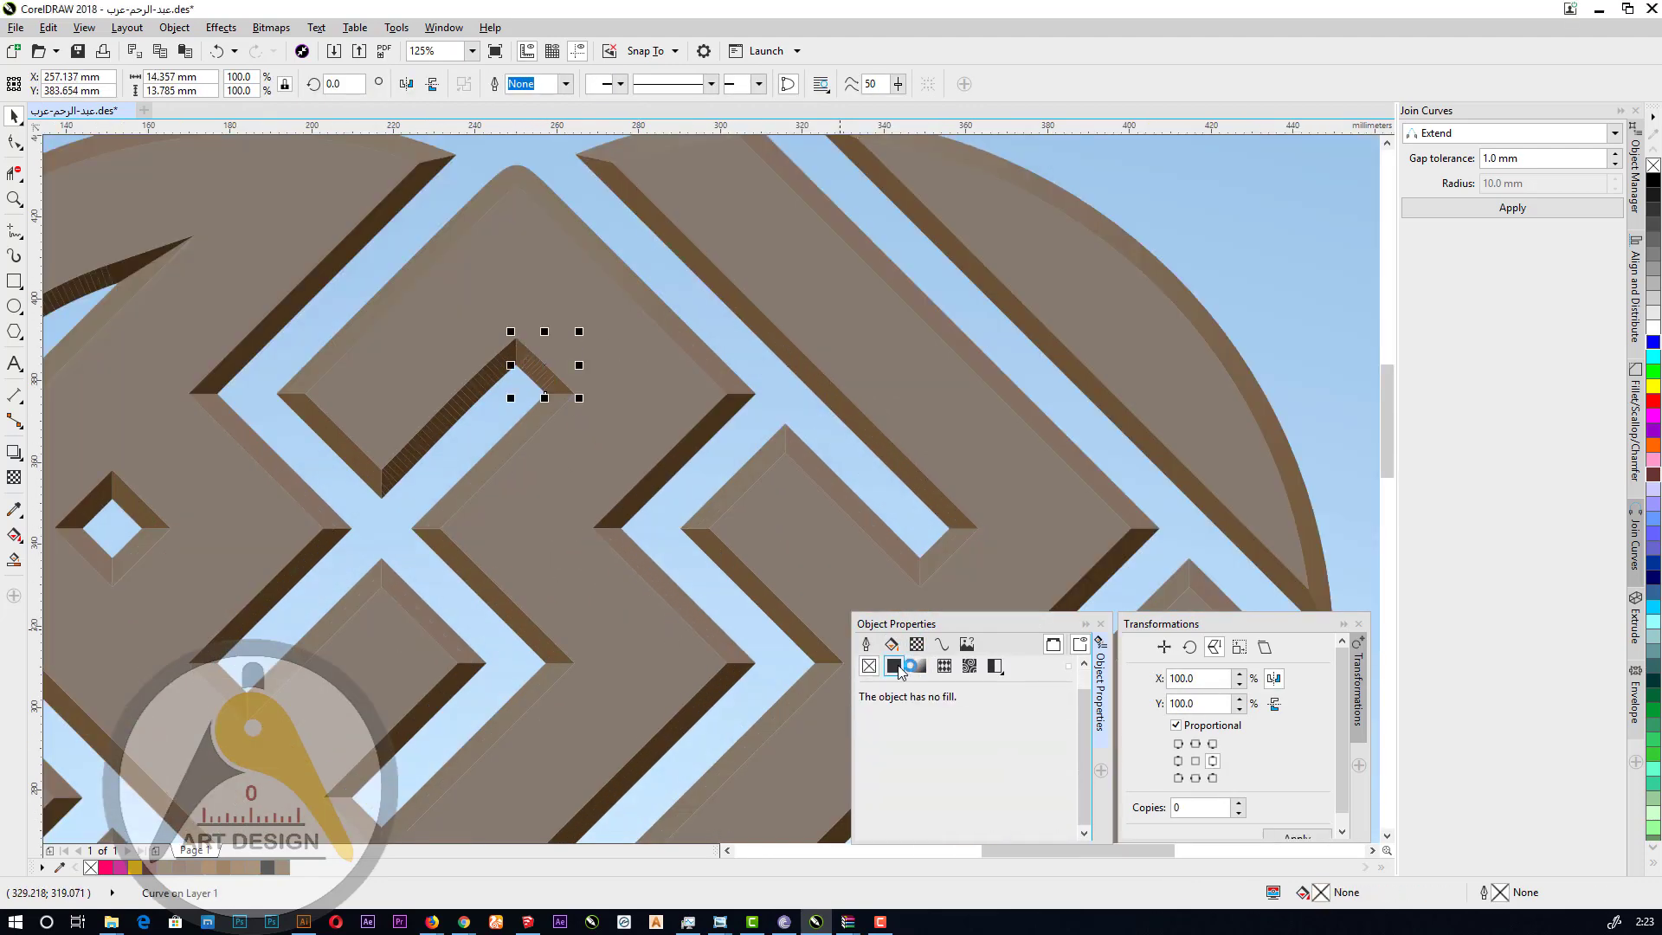
pyautogui.click(894, 666)
pyautogui.click(935, 711)
pyautogui.click(842, 417)
# Fill the long bevel strip of the same notch with the dark brown (H 31, S 64, B 28) sampled from a parallel bevel.
pyautogui.scroll(-1, 591, 394)
pyautogui.scroll(1, 541, 400)
pyautogui.click(524, 388)
pyautogui.click(895, 666)
pyautogui.click(934, 710)
pyautogui.click(762, 416)
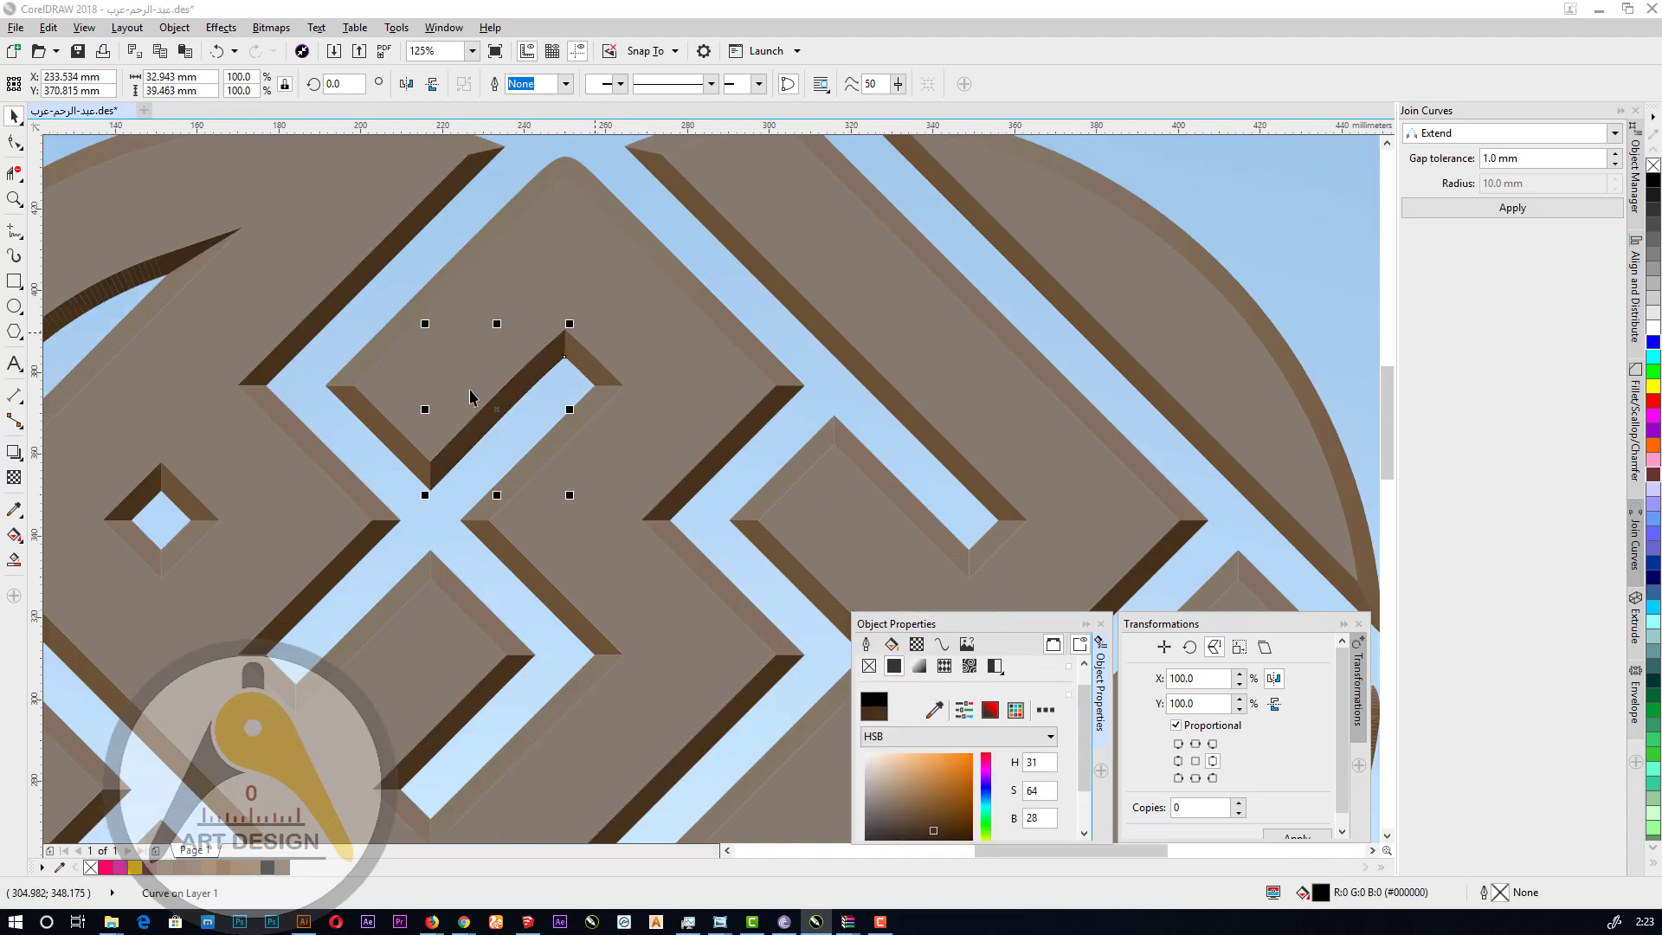
# Fill the long upper bevel strip of the lower-left letter with the light brown (H 31, S 27, B 51) sampled from a parallel bevel.
pyautogui.scroll(-2, 640, 346)
pyautogui.scroll(2, 580, 534)
pyautogui.click(481, 652)
pyautogui.click(895, 666)
pyautogui.click(935, 711)
pyautogui.click(527, 429)
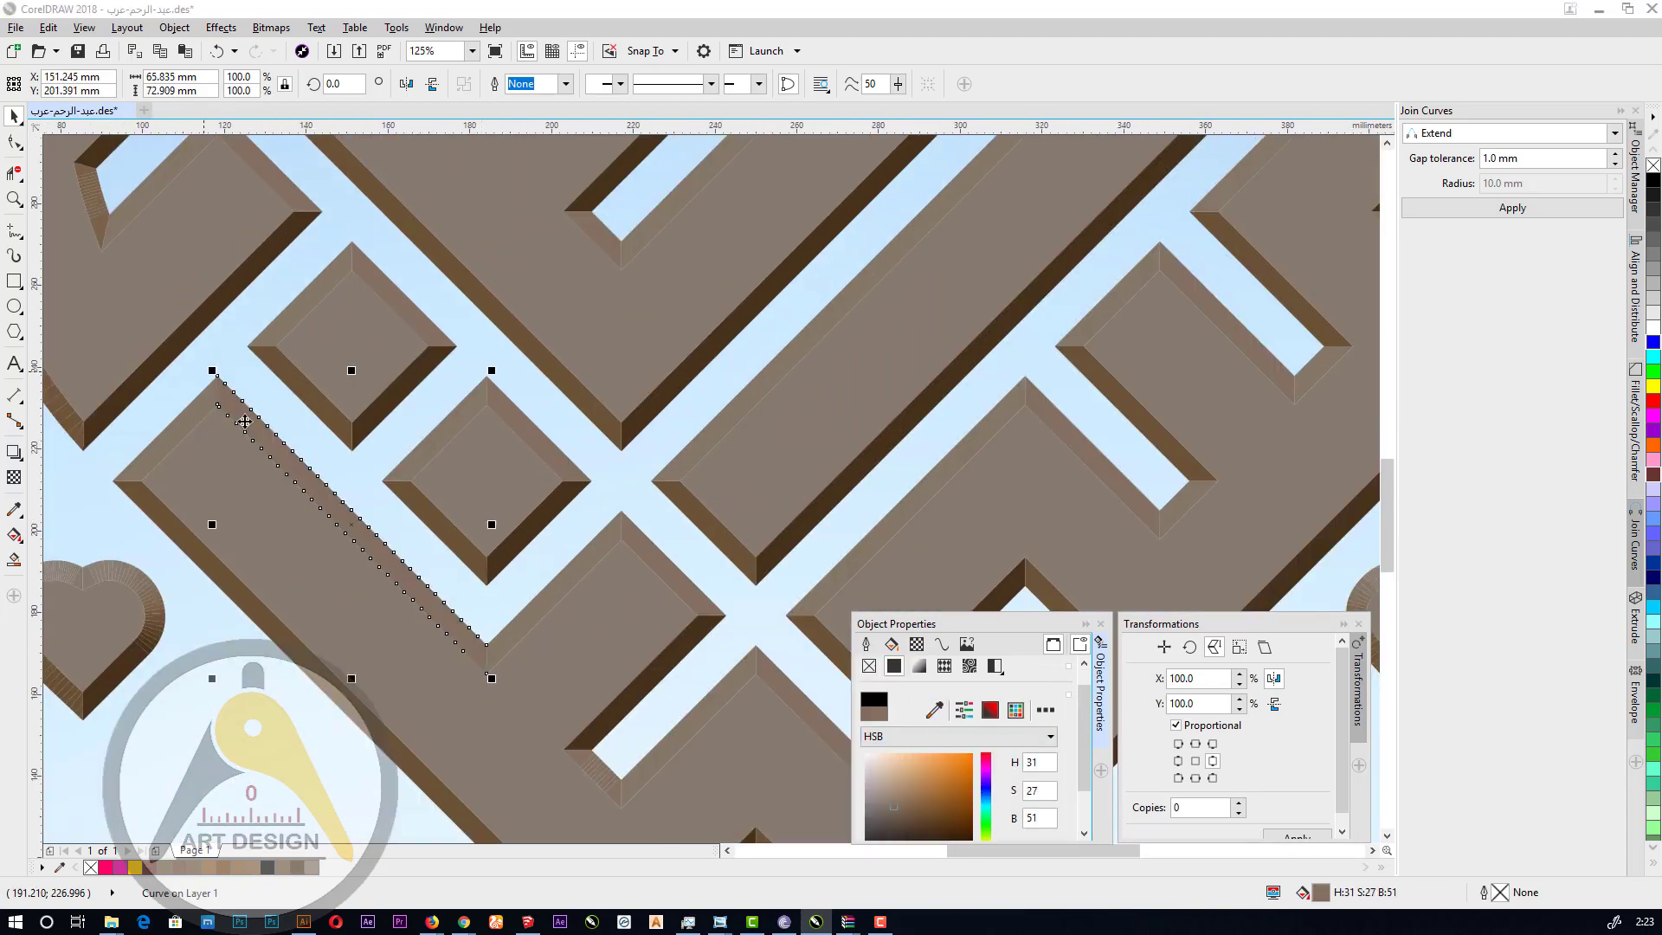
# Fill the two segmented notch strips of the heart's bottom letter together with the sampled light brown (H 31, S 27, B 51).
pyautogui.scroll(-1, 243, 270)
pyautogui.scroll(2, 483, 601)
pyautogui.click(191, 254)
pyautogui.keyDown('shift'); pyautogui.click(463, 525); pyautogui.keyUp('shift')
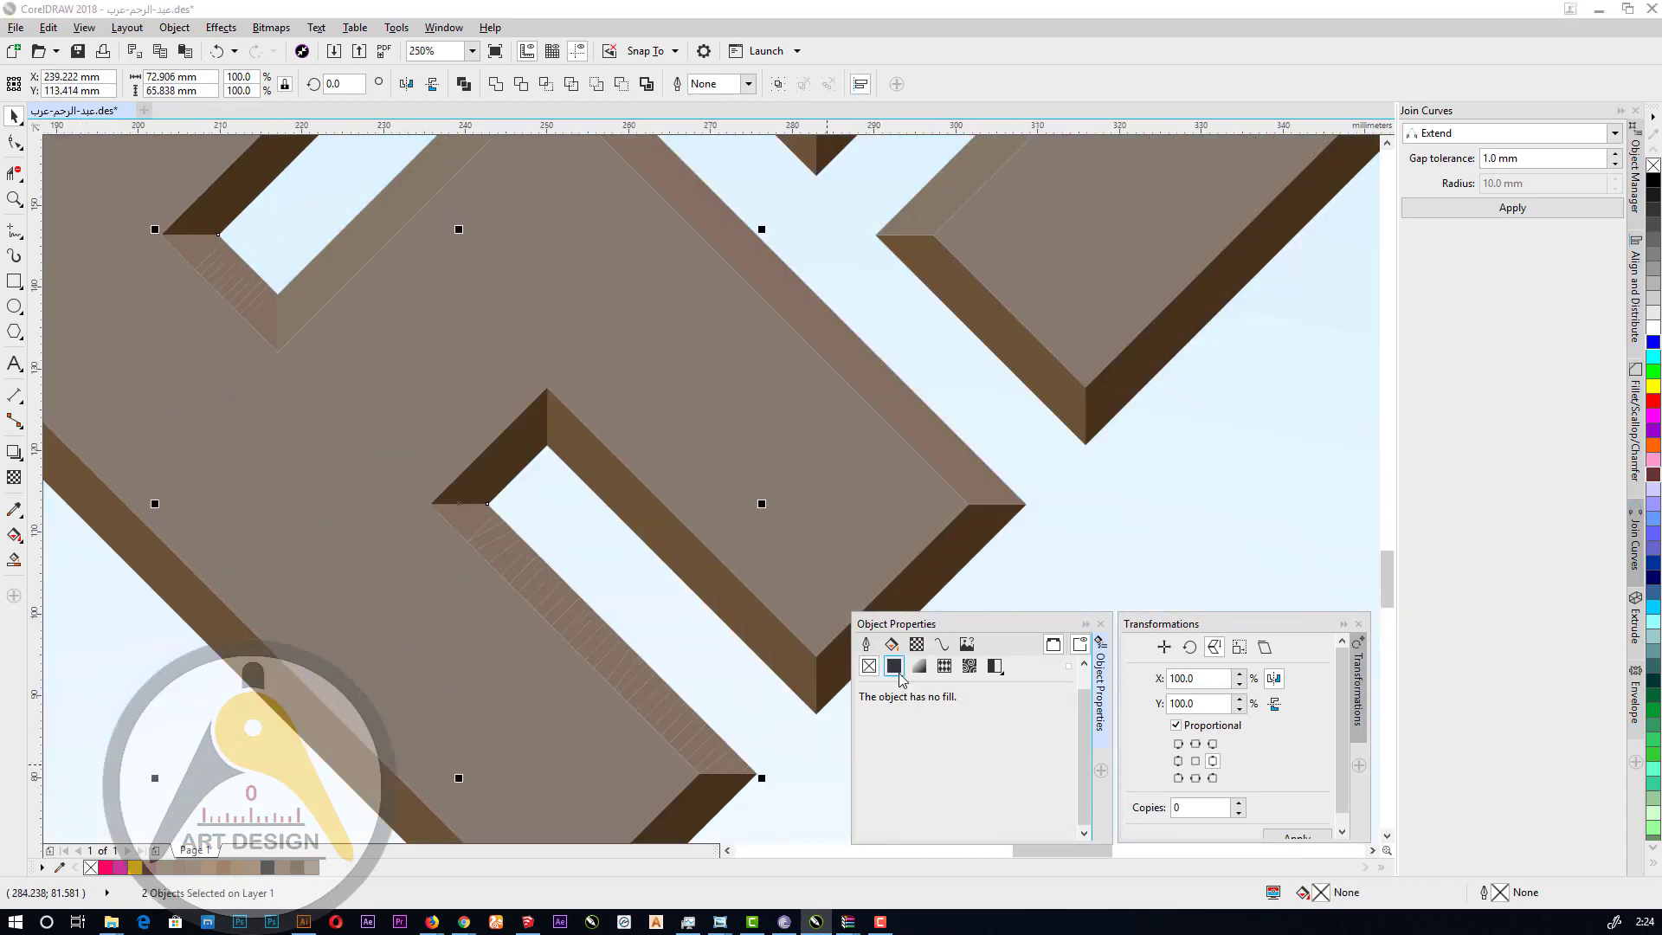
pyautogui.click(895, 666)
pyautogui.click(935, 710)
pyautogui.click(722, 734)
pyautogui.scroll(-3, 414, 500)
pyautogui.scroll(1, 597, 332)
pyautogui.scroll(-1, 597, 335)
pyautogui.scroll(3, 897, 428)
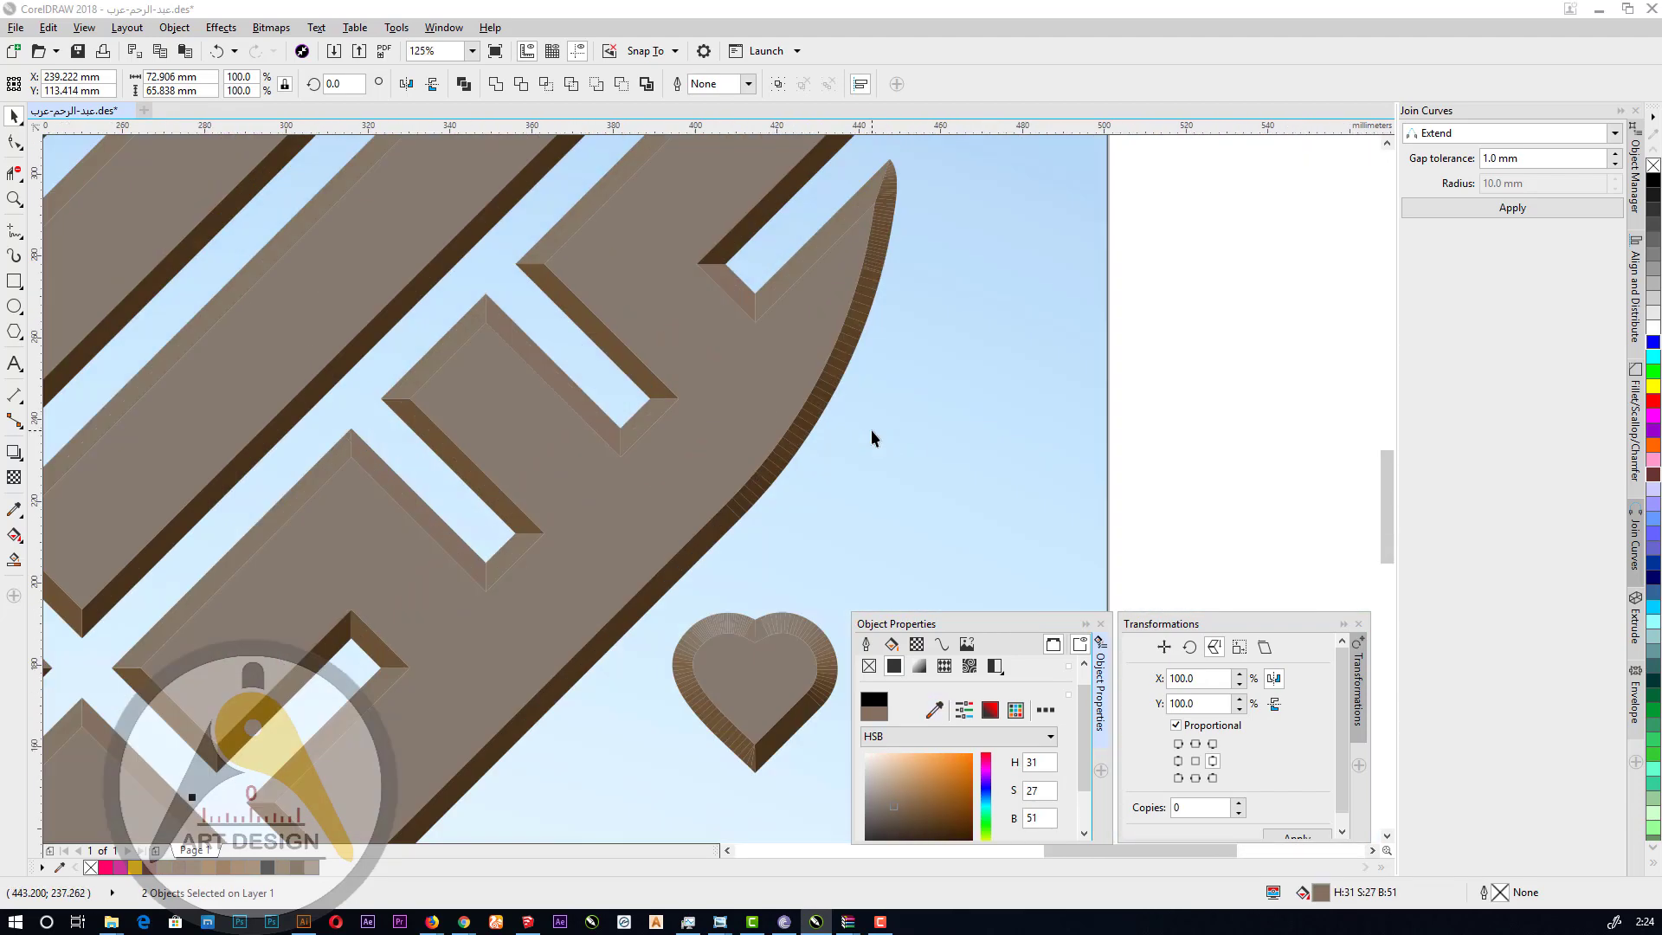
pyautogui.scroll(-1, 553, 452)
pyautogui.click(686, 224)
pyautogui.scroll(2, 696, 239)
pyautogui.click(619, 416)
pyautogui.scroll(-2, 616, 415)
pyautogui.scroll(-1, 656, 336)
pyautogui.moveTo(632, 404); pyautogui.dragTo(692, 419)
pyautogui.scroll(1, 604, 459)
pyautogui.click(505, 531)
pyautogui.click(666, 517)
pyautogui.scroll(-1, 745, 431)
pyautogui.moveTo(831, 247); pyautogui.dragTo(689, 523)
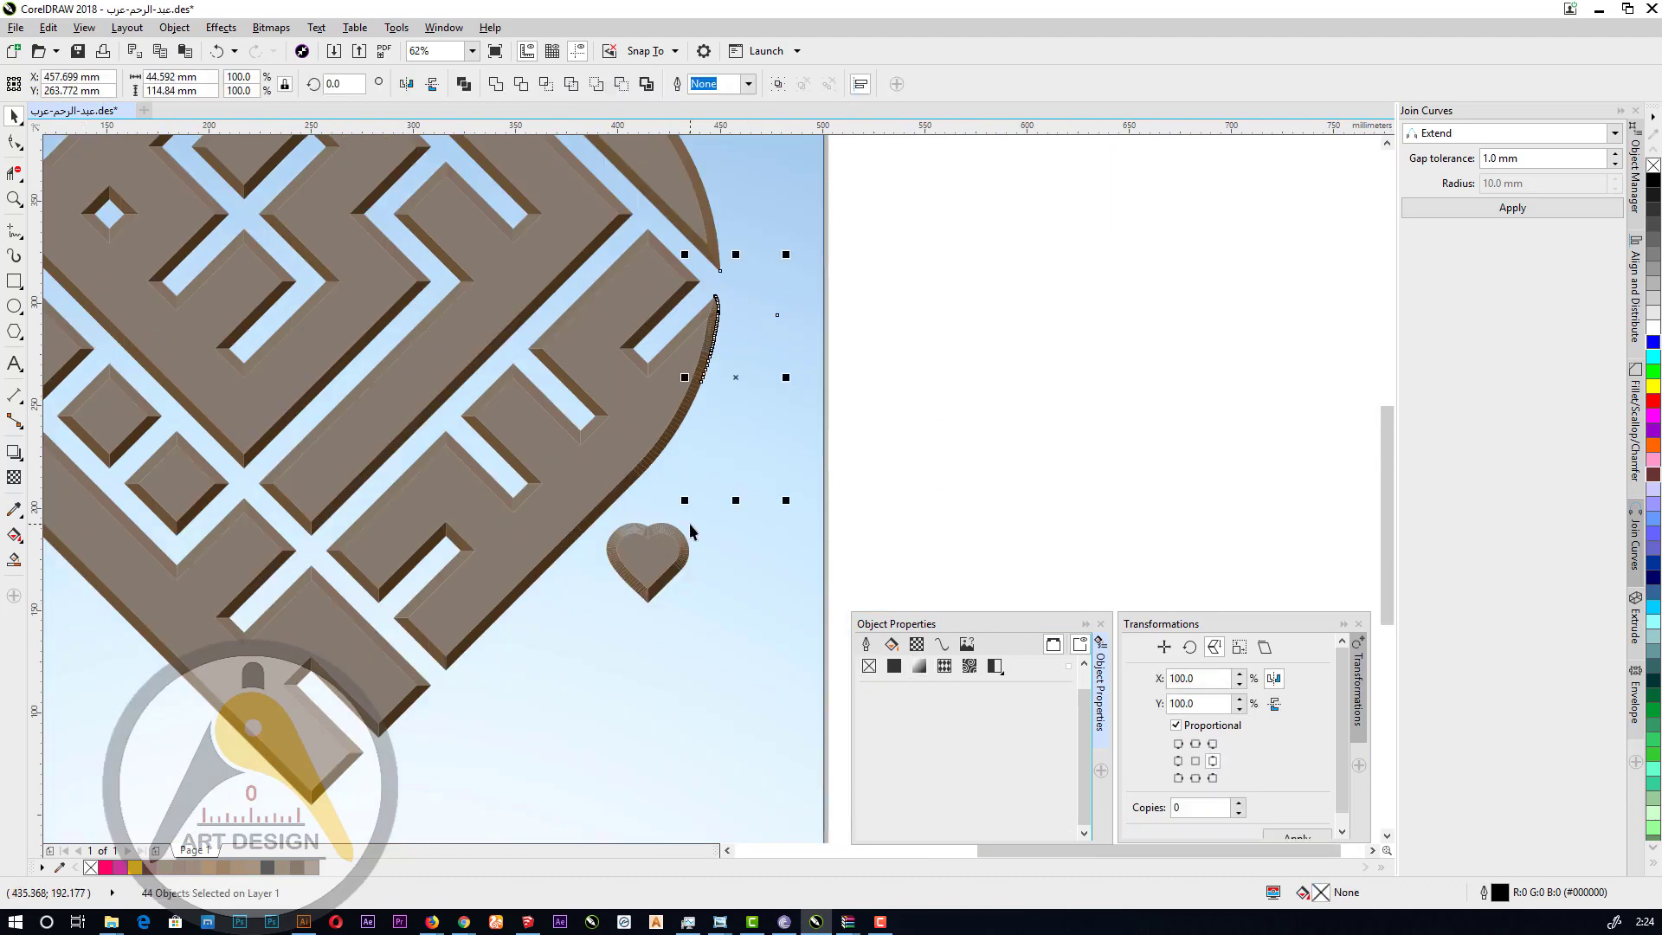
pyautogui.click(929, 287)
pyautogui.moveTo(930, 288); pyautogui.dragTo(672, 554)
pyautogui.click(216, 52)
# Move the right curved strip clear of the artwork and give it a fountain fill starting with the dark brown sampled from the bevel's lower end.
pyautogui.scroll(1, 753, 407)
pyautogui.moveTo(638, 401); pyautogui.dragTo(794, 418)
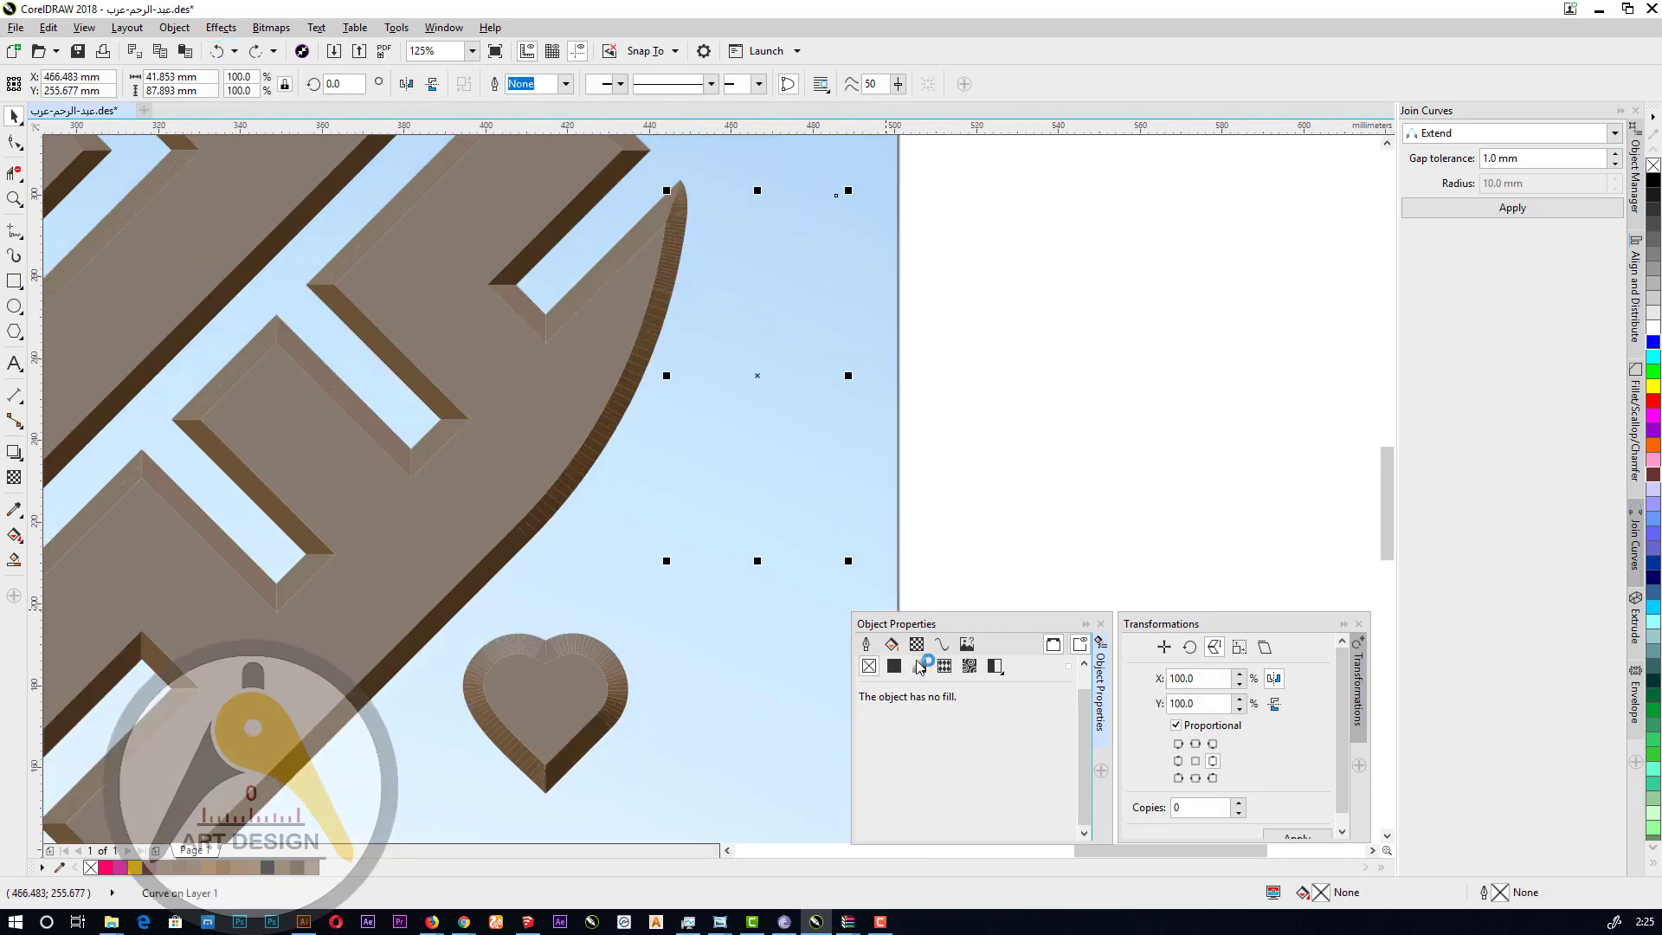
pyautogui.click(919, 666)
pyautogui.scroll(-1, 876, 827)
pyautogui.click(909, 811)
pyautogui.click(932, 621)
pyautogui.click(526, 529)
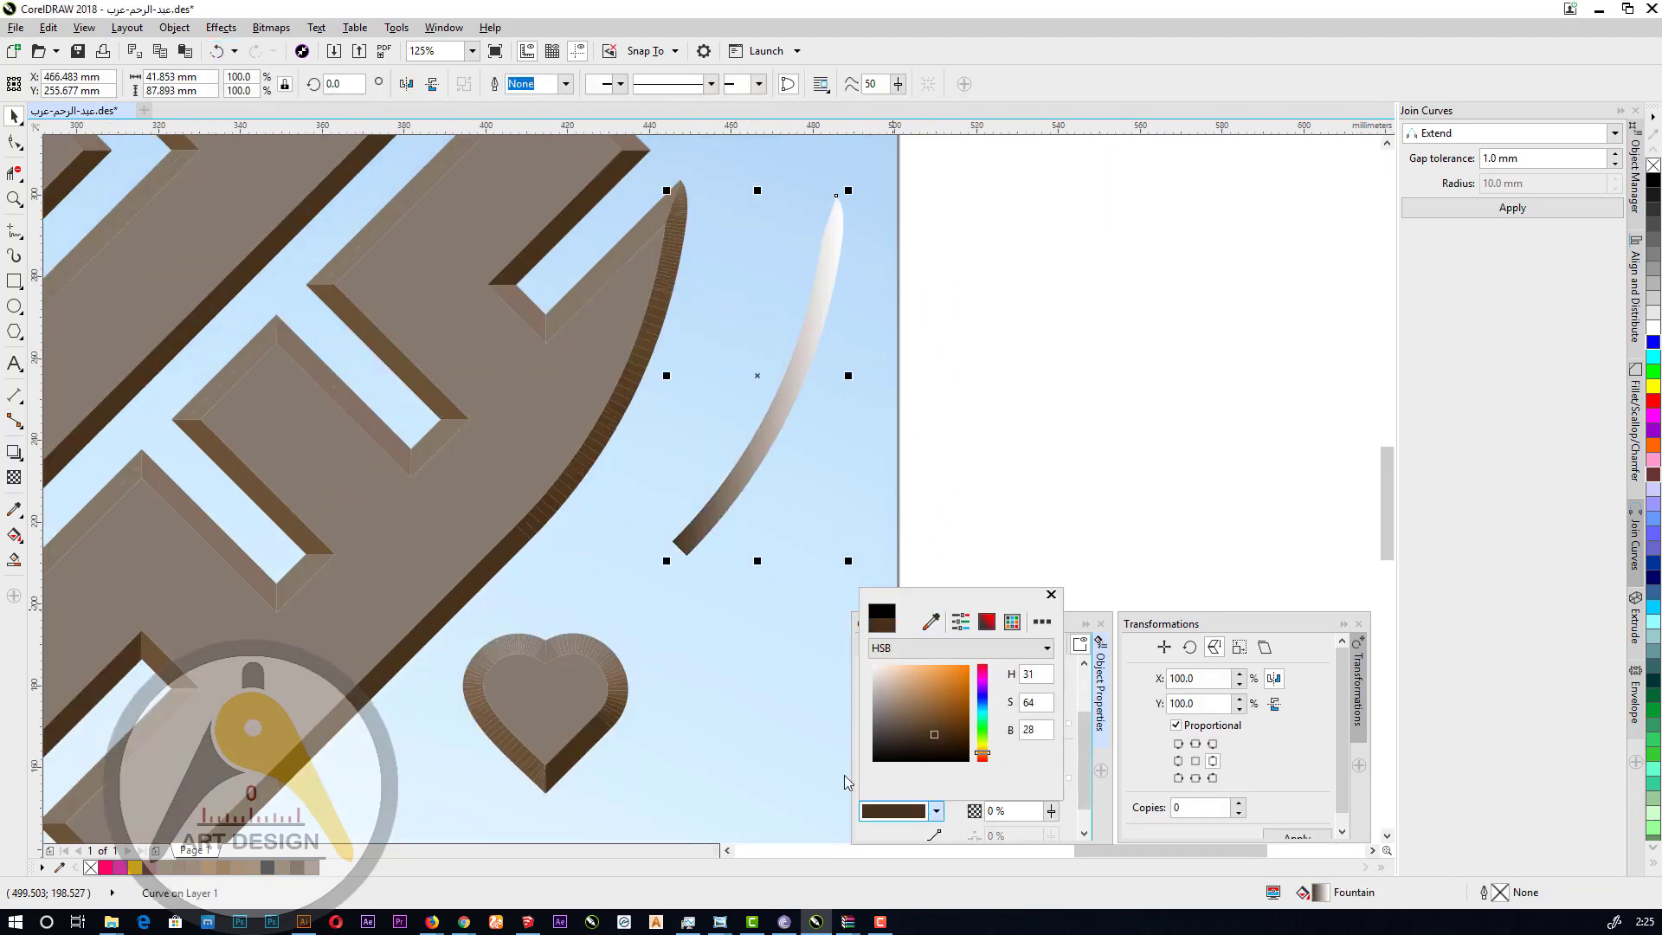
pyautogui.click(1051, 595)
# Set the right curved strip's end colour to the brown sampled from the bevel's upper tip, and snap the strip back onto the bevel.
pyautogui.click(1054, 764)
pyautogui.click(909, 811)
pyautogui.click(931, 622)
pyautogui.click(686, 194)
pyautogui.scroll(5, 689, 192)
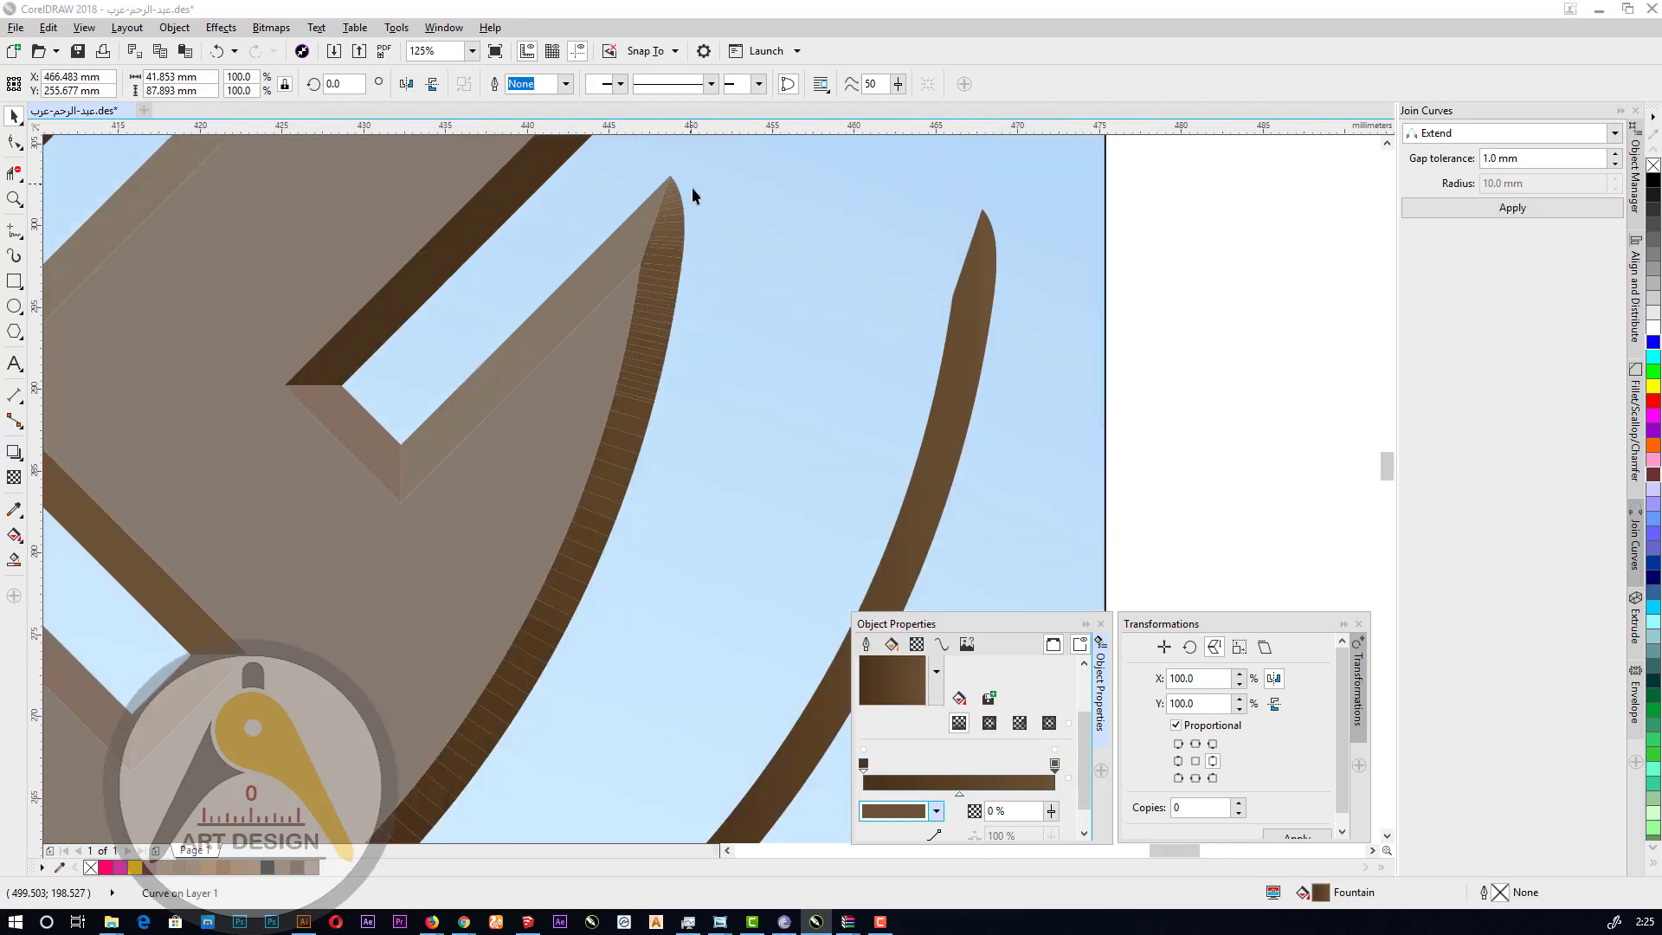
pyautogui.click(1051, 595)
pyautogui.scroll(-1, 643, 320)
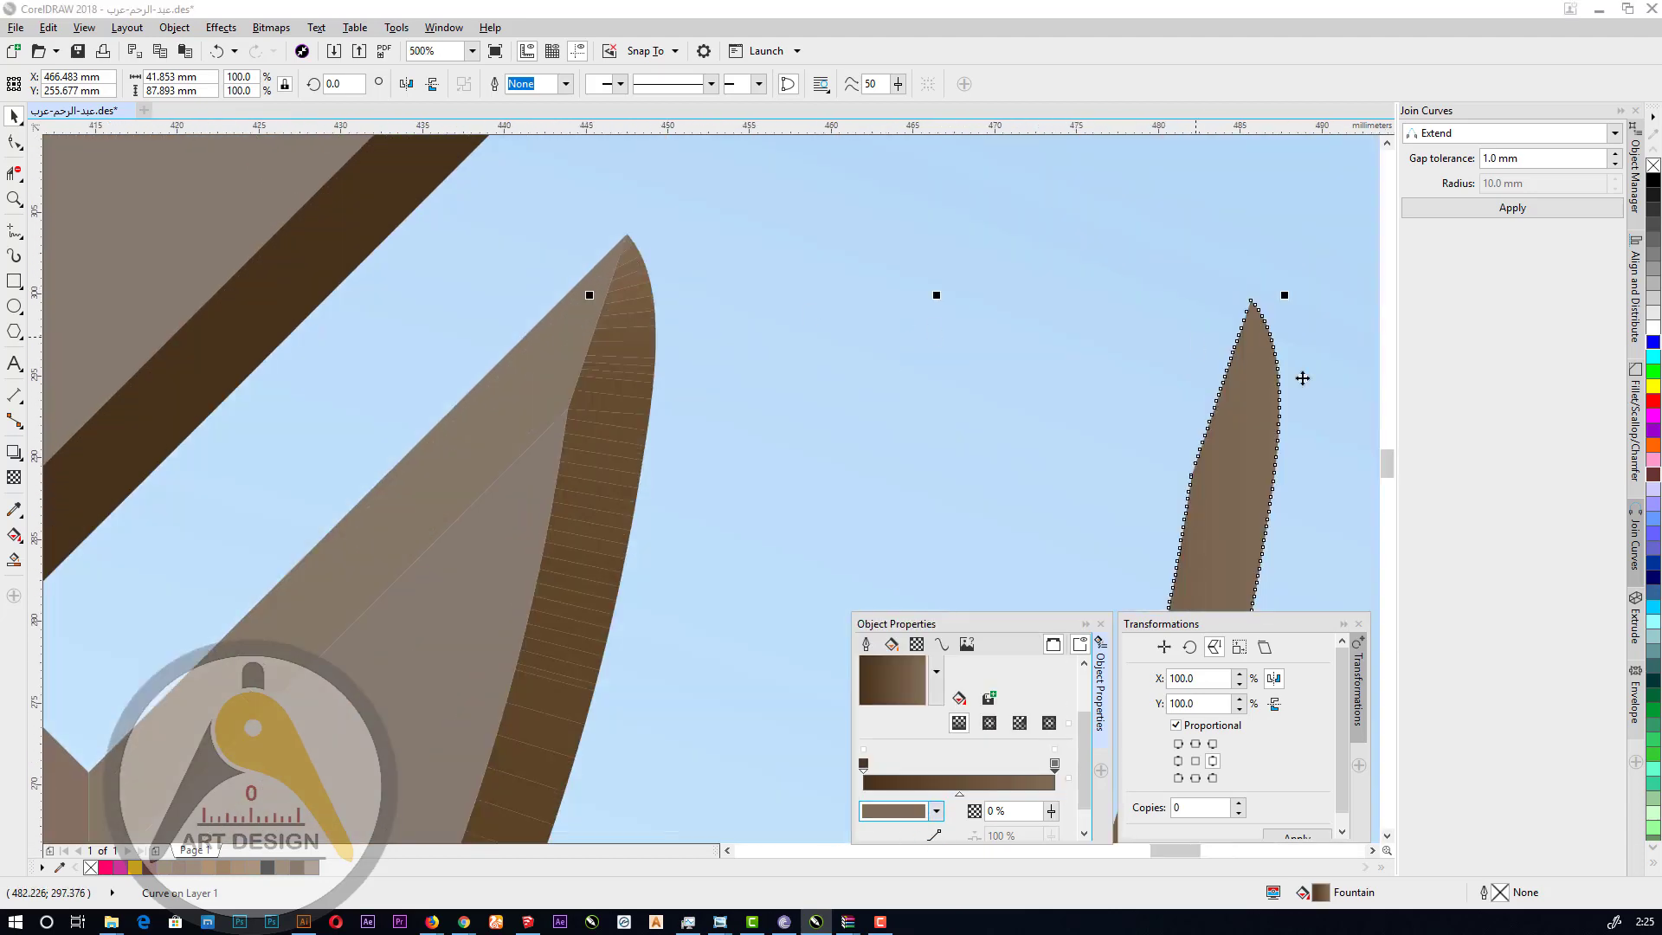
pyautogui.moveTo(1251, 302); pyautogui.dragTo(628, 236)
pyautogui.scroll(-2, 657, 259)
pyautogui.click(795, 476)
# Adjust the right curved strip's lower end with the Shape tool where it joins the straight bevel.
pyautogui.scroll(4, 625, 556)
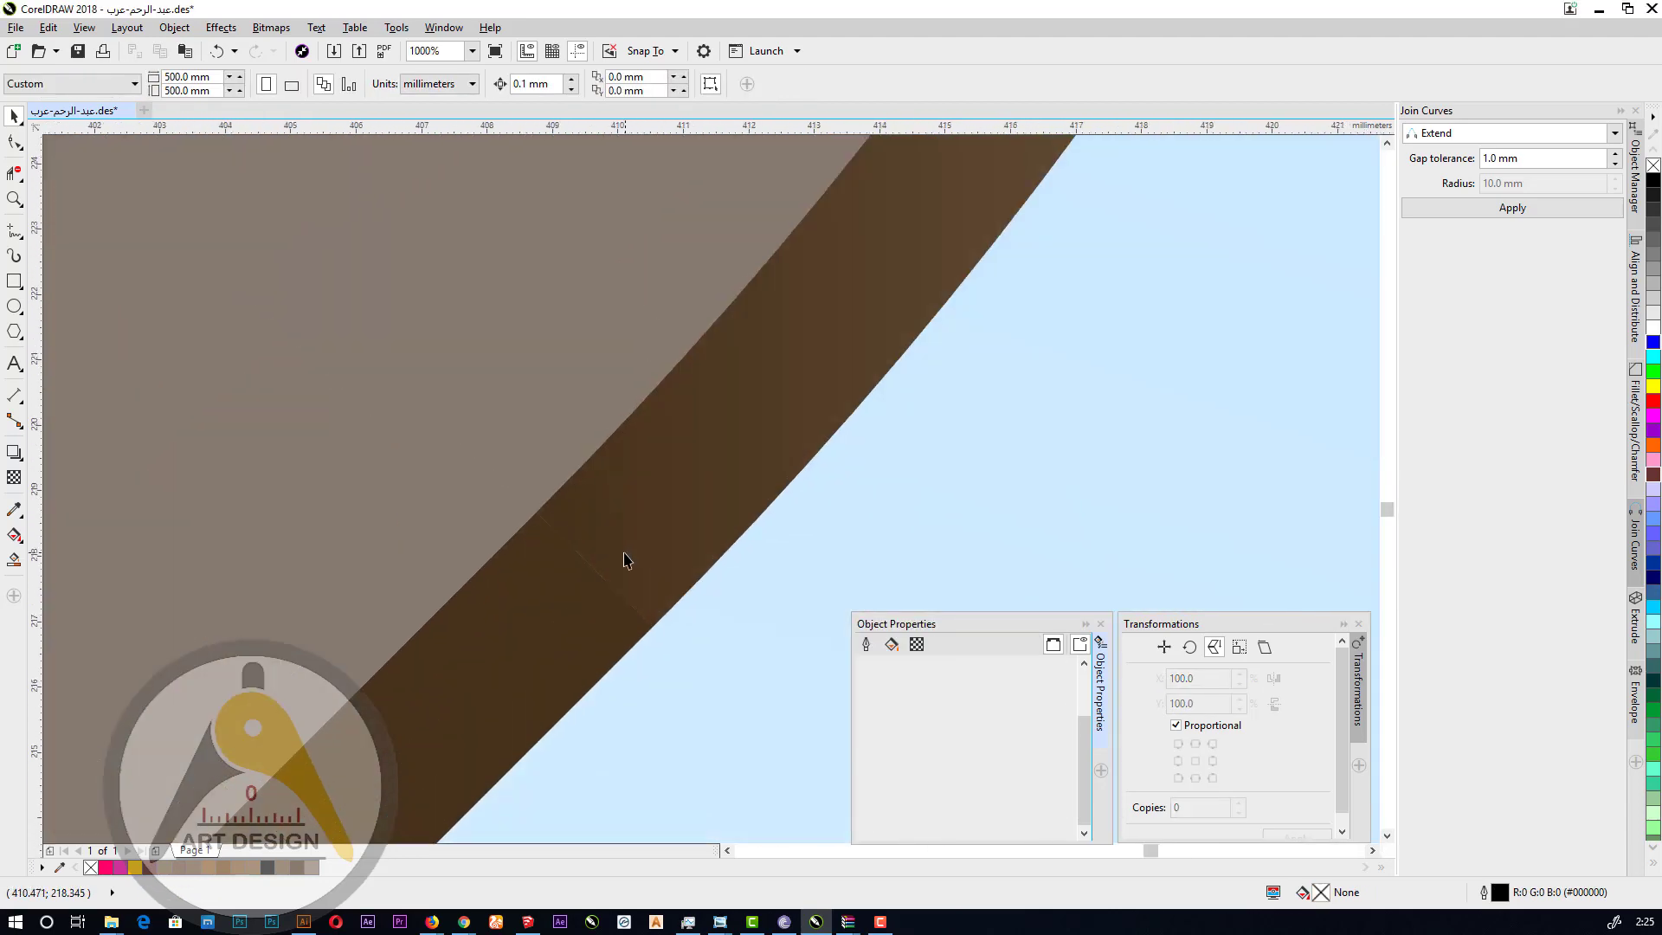
pyautogui.click(625, 557)
pyautogui.click(15, 144)
pyautogui.moveTo(463, 486); pyautogui.dragTo(443, 475)
pyautogui.hotkey('ctrl', 'z')
pyautogui.moveTo(681, 701); pyautogui.dragTo(675, 708)
pyautogui.scroll(-3, 675, 708)
pyautogui.scroll(2, 718, 489)
pyautogui.click(765, 500)
pyautogui.scroll(-1, 765, 500)
pyautogui.scroll(1, 658, 545)
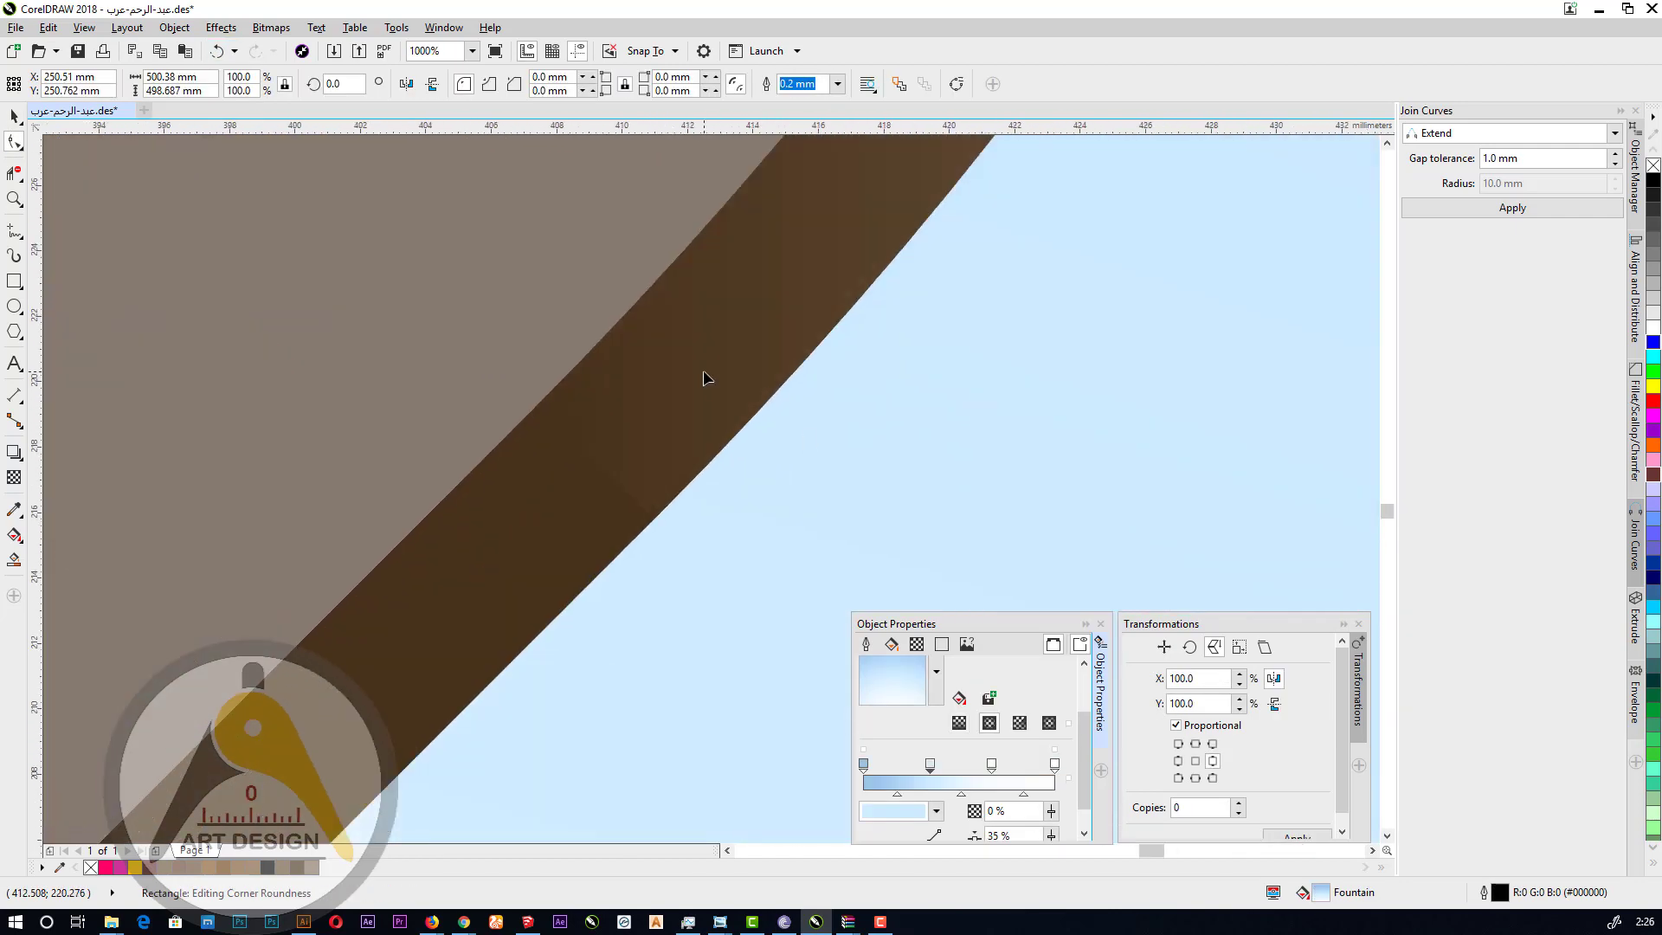
# Set the end colour of the right curved strip's fountain fill to the dark brown sampled near the joint with the straight bevel.
pyautogui.click(705, 378)
pyautogui.click(1054, 765)
pyautogui.click(935, 811)
pyautogui.click(932, 621)
pyautogui.click(595, 483)
pyautogui.click(597, 582)
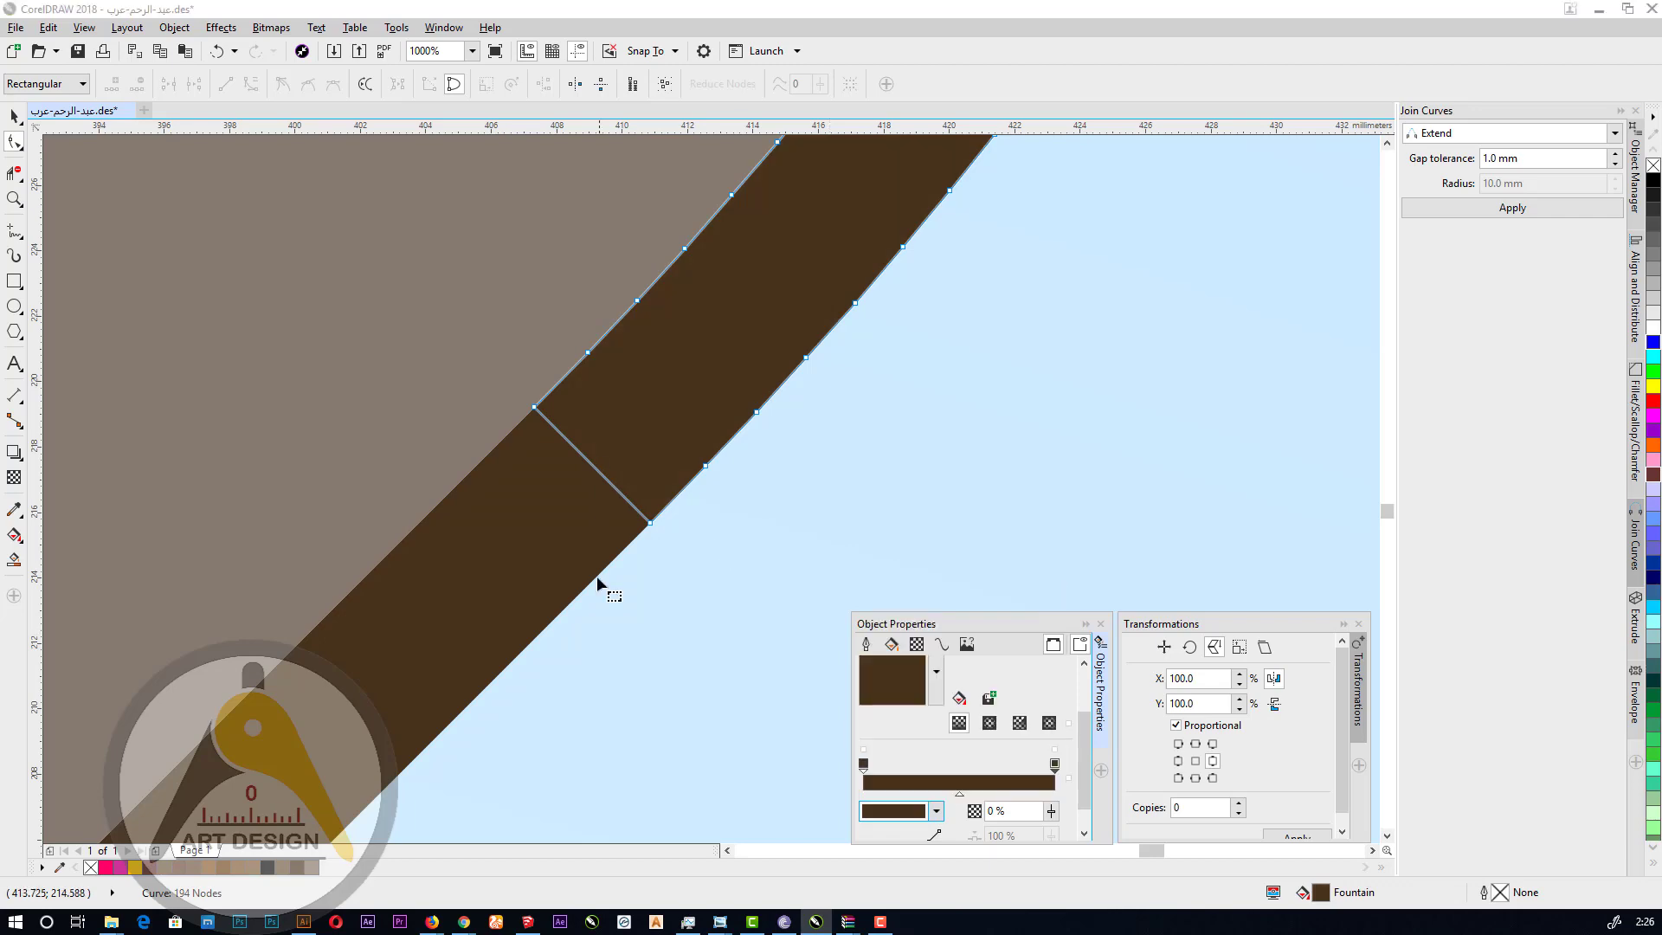
pyautogui.click(15, 117)
# Give the short slanted bevel strip in the left letter's notch a uniform fill in the brown sampled from the left outer curved bevel.
pyautogui.scroll(-4, 796, 461)
pyautogui.scroll(3, 95, 303)
pyautogui.click(441, 510)
pyautogui.scroll(-1, 353, 555)
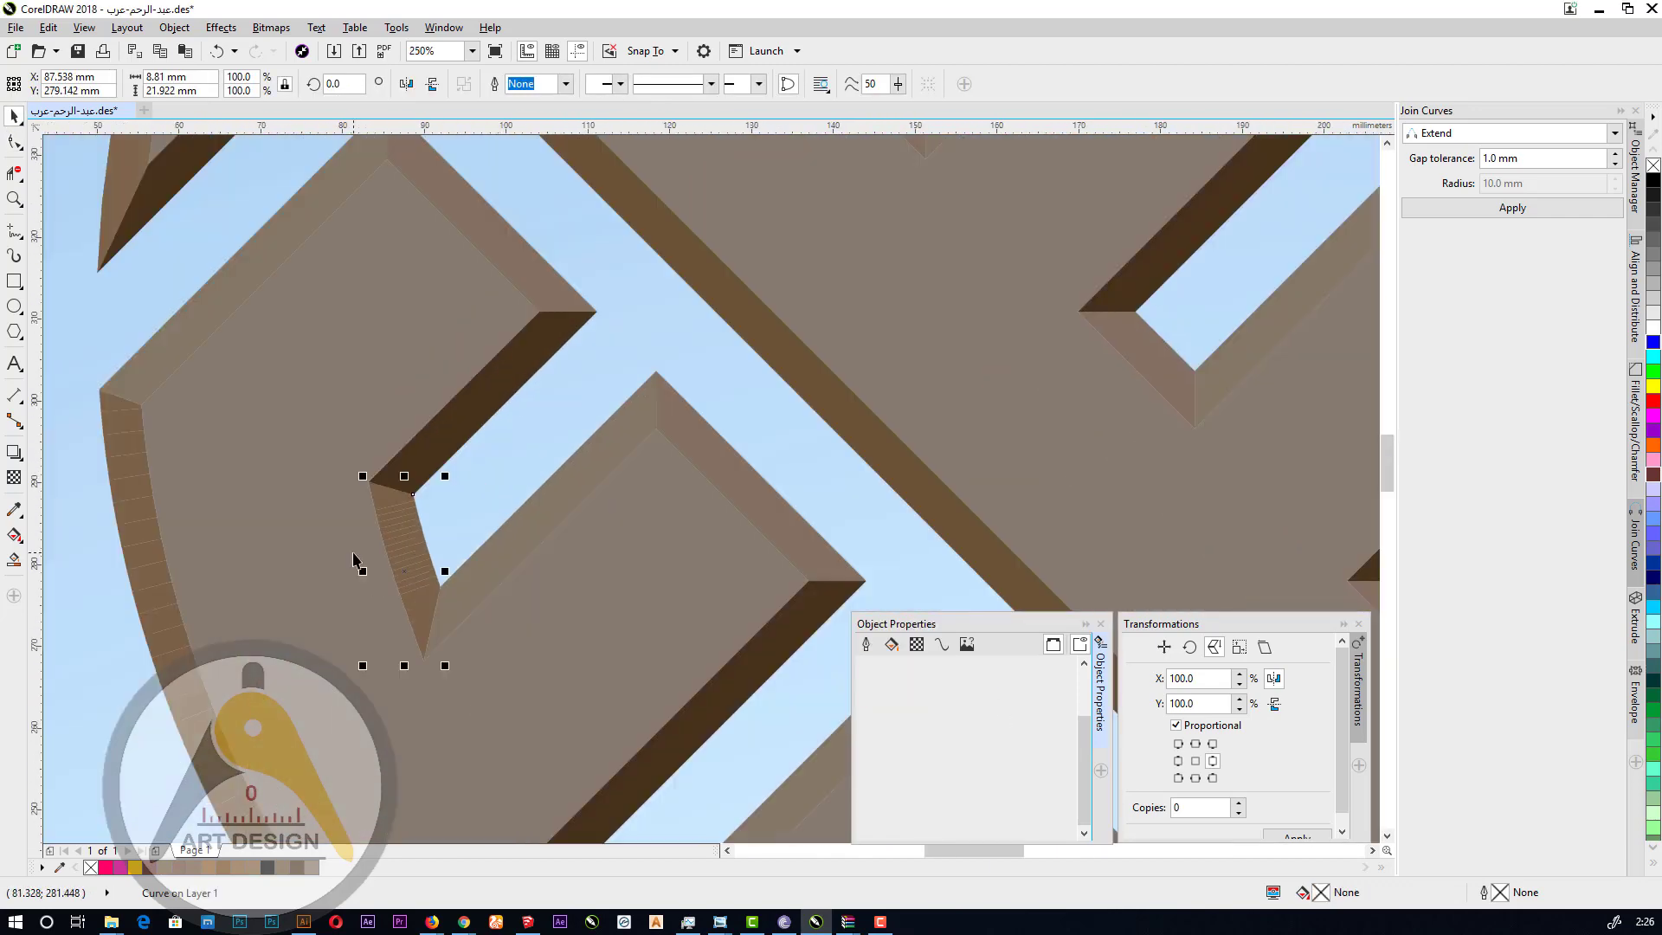
pyautogui.click(891, 644)
pyautogui.click(893, 692)
pyautogui.click(935, 743)
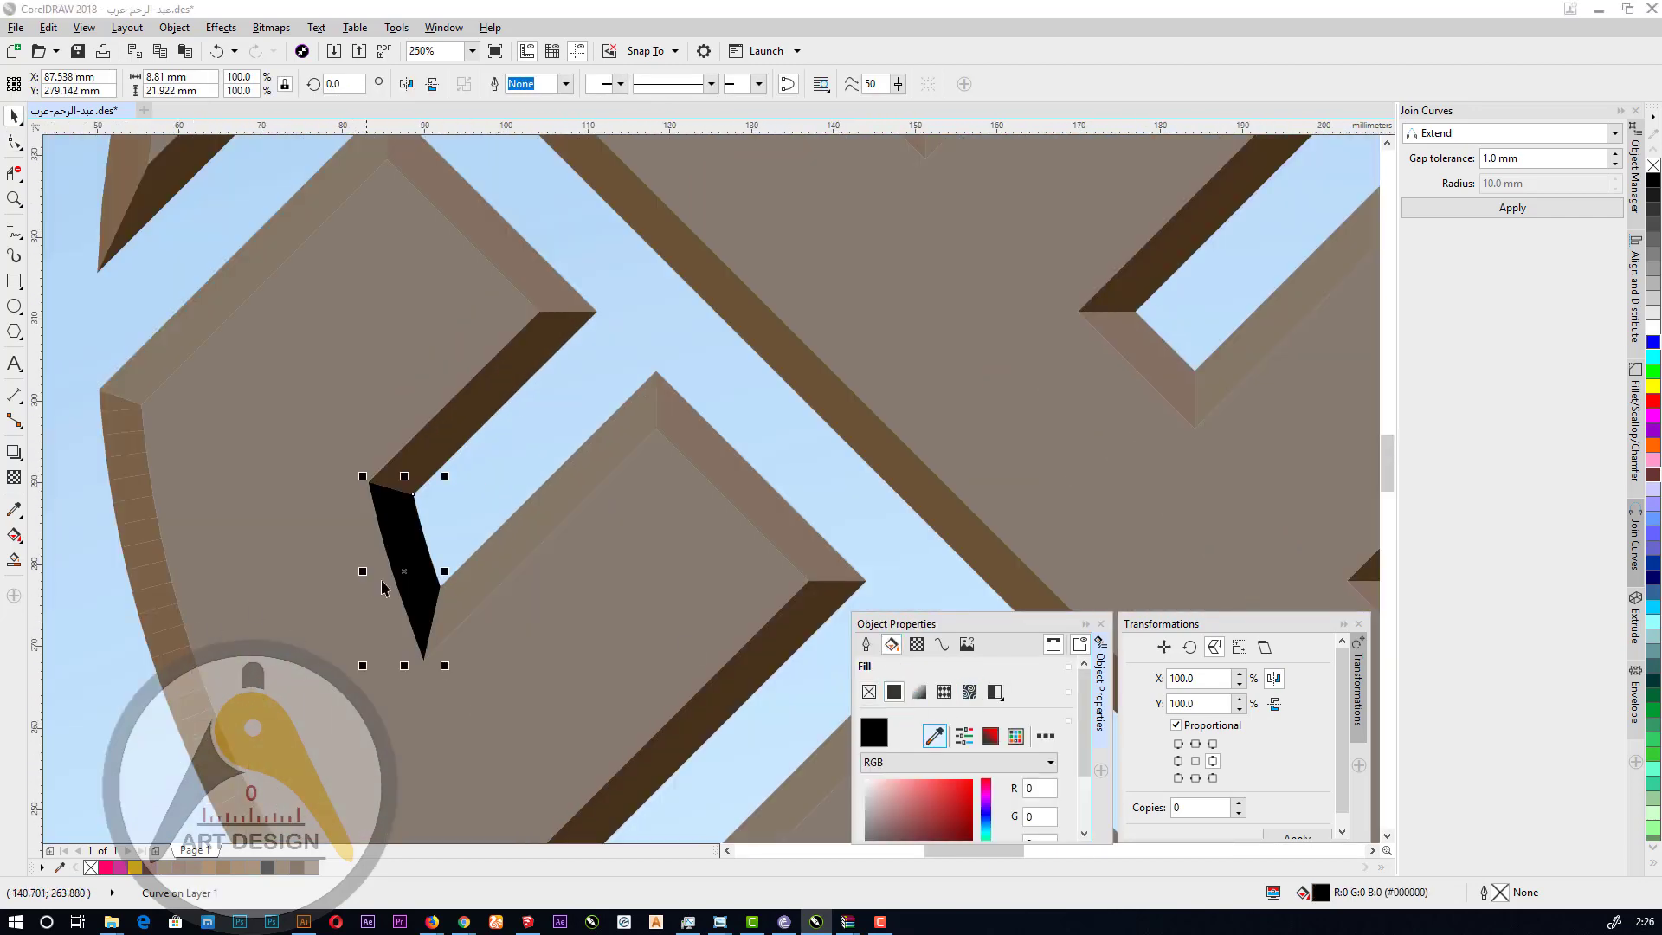
pyautogui.click(147, 541)
# Give the left letter's outer curved bevel strip a uniform fill in the sampled brown (H 31, S 42, B 48).
pyautogui.scroll(-1, 609, 218)
pyautogui.scroll(1, 424, 465)
pyautogui.click(385, 472)
pyautogui.click(894, 692)
pyautogui.click(936, 742)
pyautogui.click(602, 337)
# Change the short slanted notch strip's fill to the light brown (H 31, S 27, B 51) sampled from a nearby bevel.
pyautogui.scroll(-2, 307, 413)
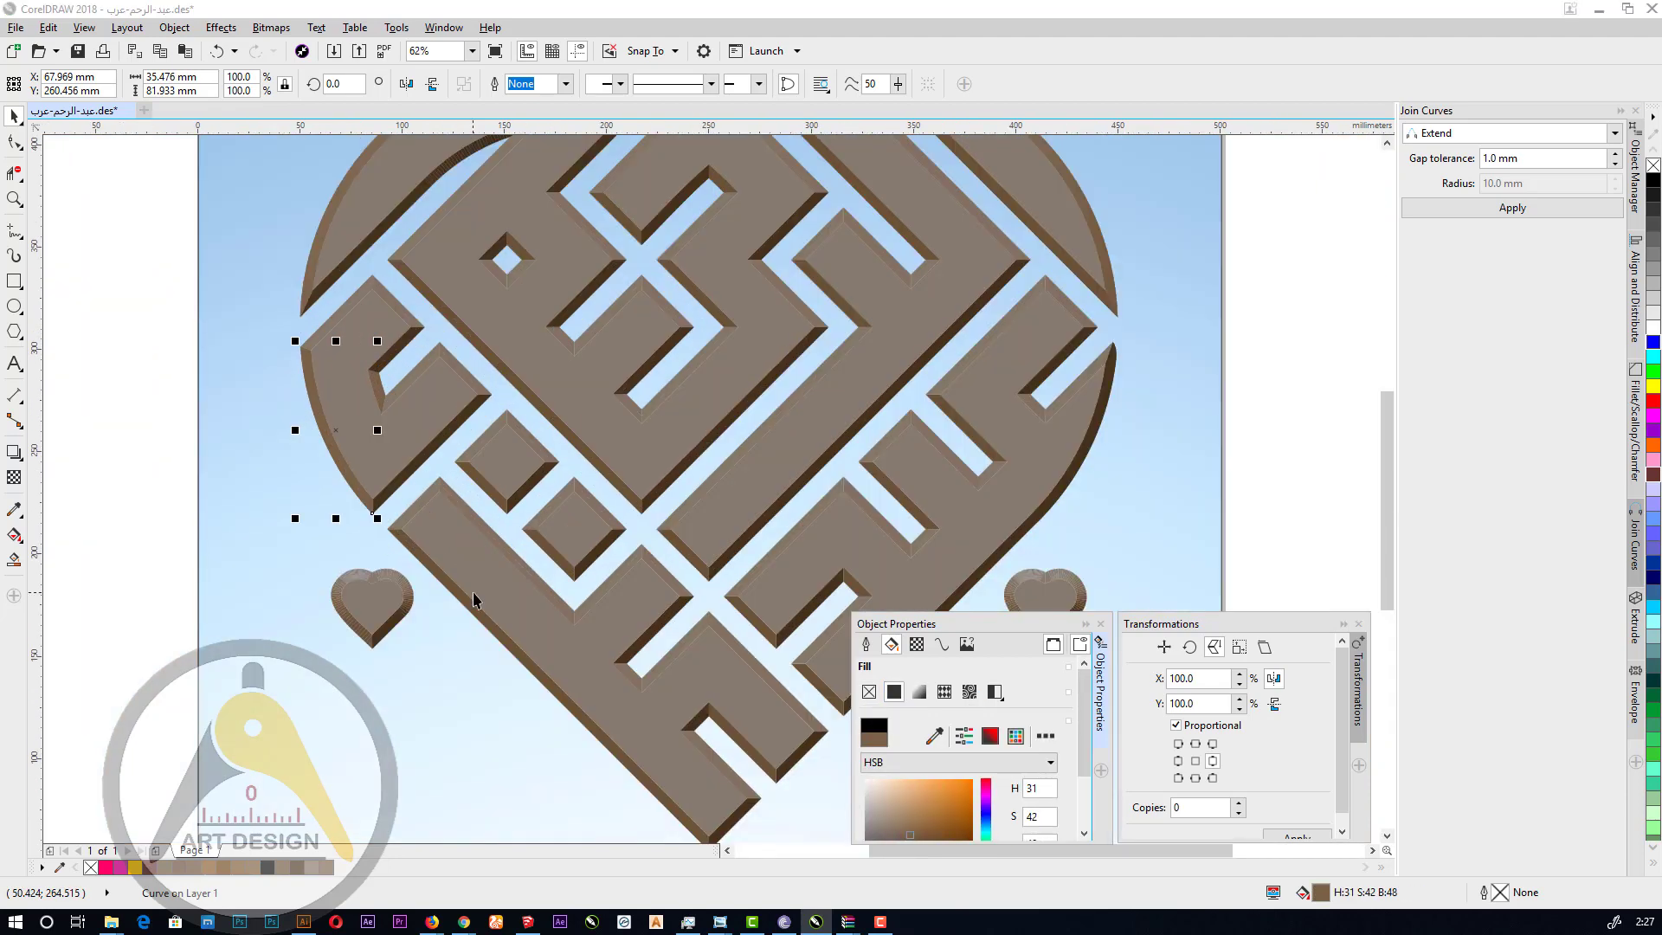
pyautogui.click(379, 393)
pyautogui.click(936, 740)
pyautogui.click(567, 332)
# Apply a fountain fill to the left arc's inner curved strip and move it up and to the left, clear of its bevel.
pyautogui.scroll(-1, 554, 724)
pyautogui.scroll(3, 523, 428)
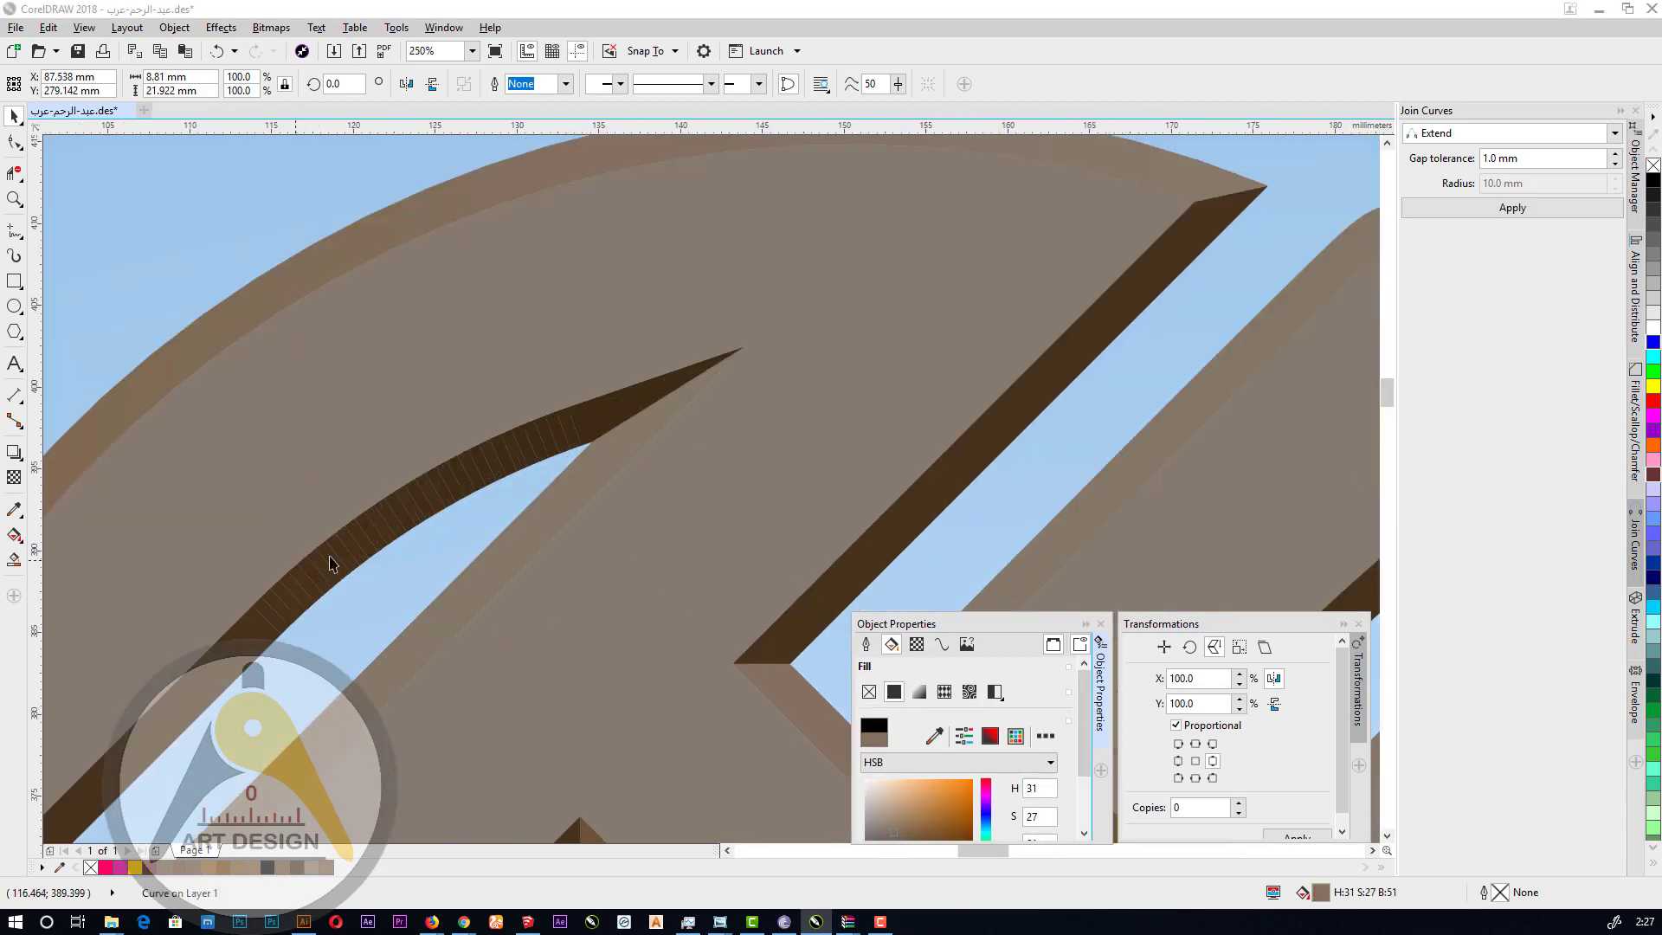
pyautogui.click(330, 564)
pyautogui.scroll(-1, 596, 361)
pyautogui.click(922, 691)
pyautogui.moveTo(541, 423); pyautogui.dragTo(501, 190)
# Set the end colour of the inner curved strip's fountain fill to the dark brown sampled near the bevel's right tip.
pyautogui.scroll(-1, 868, 831)
pyautogui.click(891, 835)
pyautogui.click(932, 646)
pyautogui.click(643, 366)
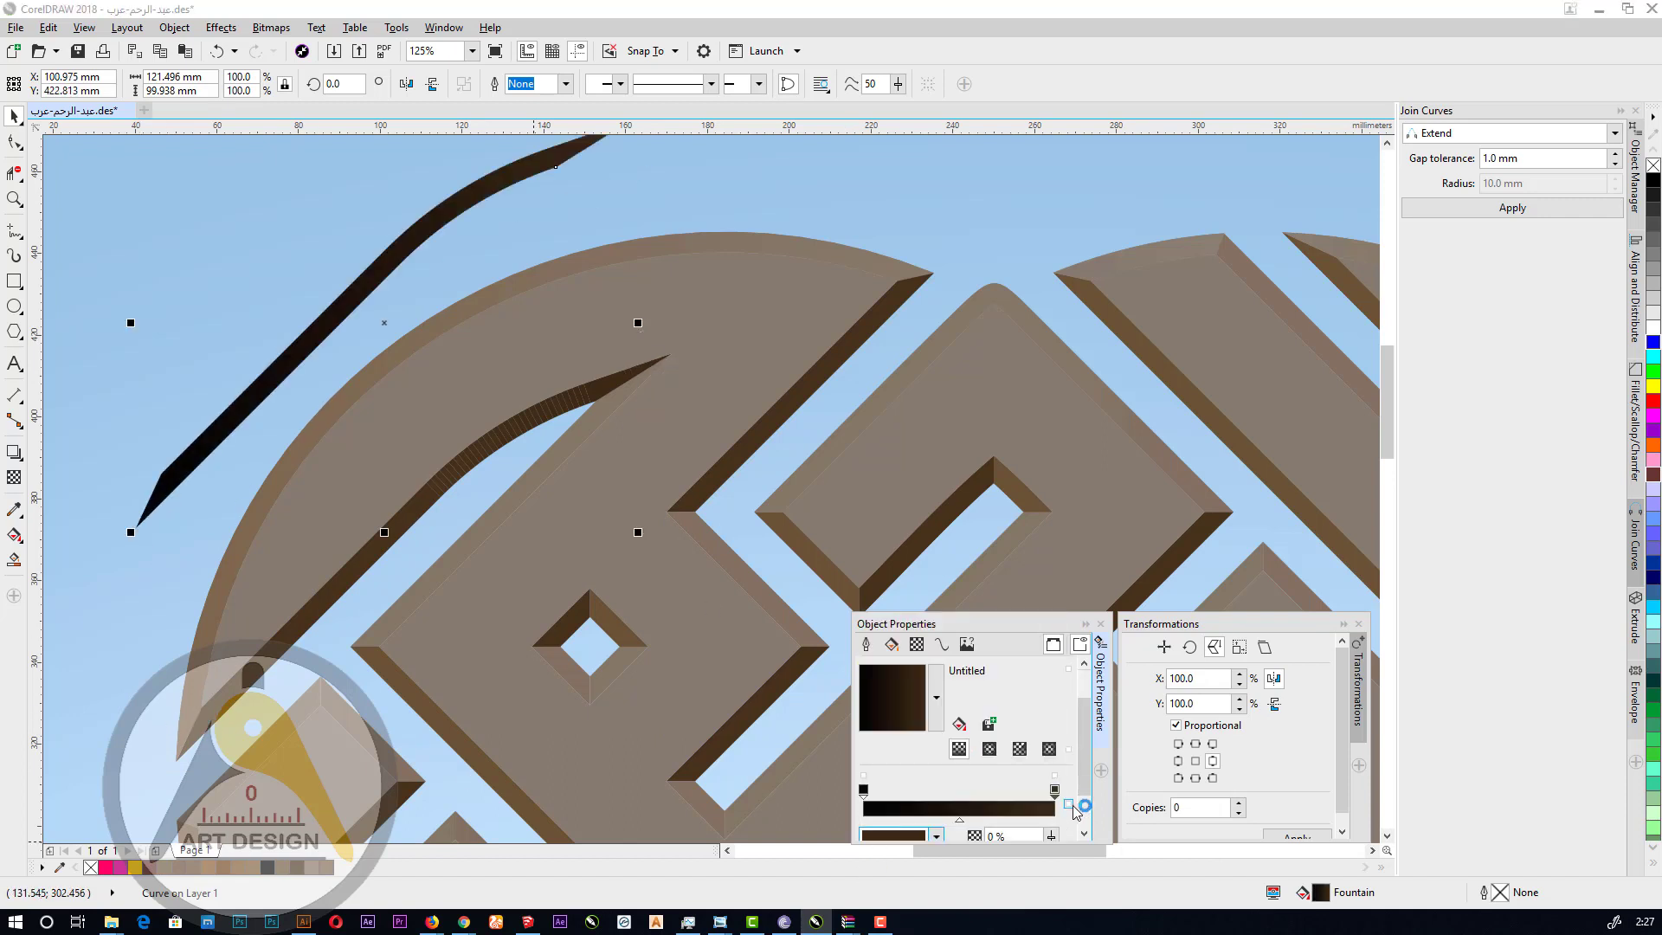
# Set the inner curved strip's start colour to the dark brown sampled from the bevel's lower straight part.
pyautogui.moveTo(1082, 790); pyautogui.dragTo(1082, 824)
pyautogui.click(864, 734)
pyautogui.click(891, 780)
pyautogui.click(931, 591)
pyautogui.click(299, 622)
pyautogui.click(905, 805)
# Add a middle colour node at 52% to the inner strip's fountain fill, coloured with the dark brown sampled from the straight bevel.
pyautogui.doubleClick(962, 751)
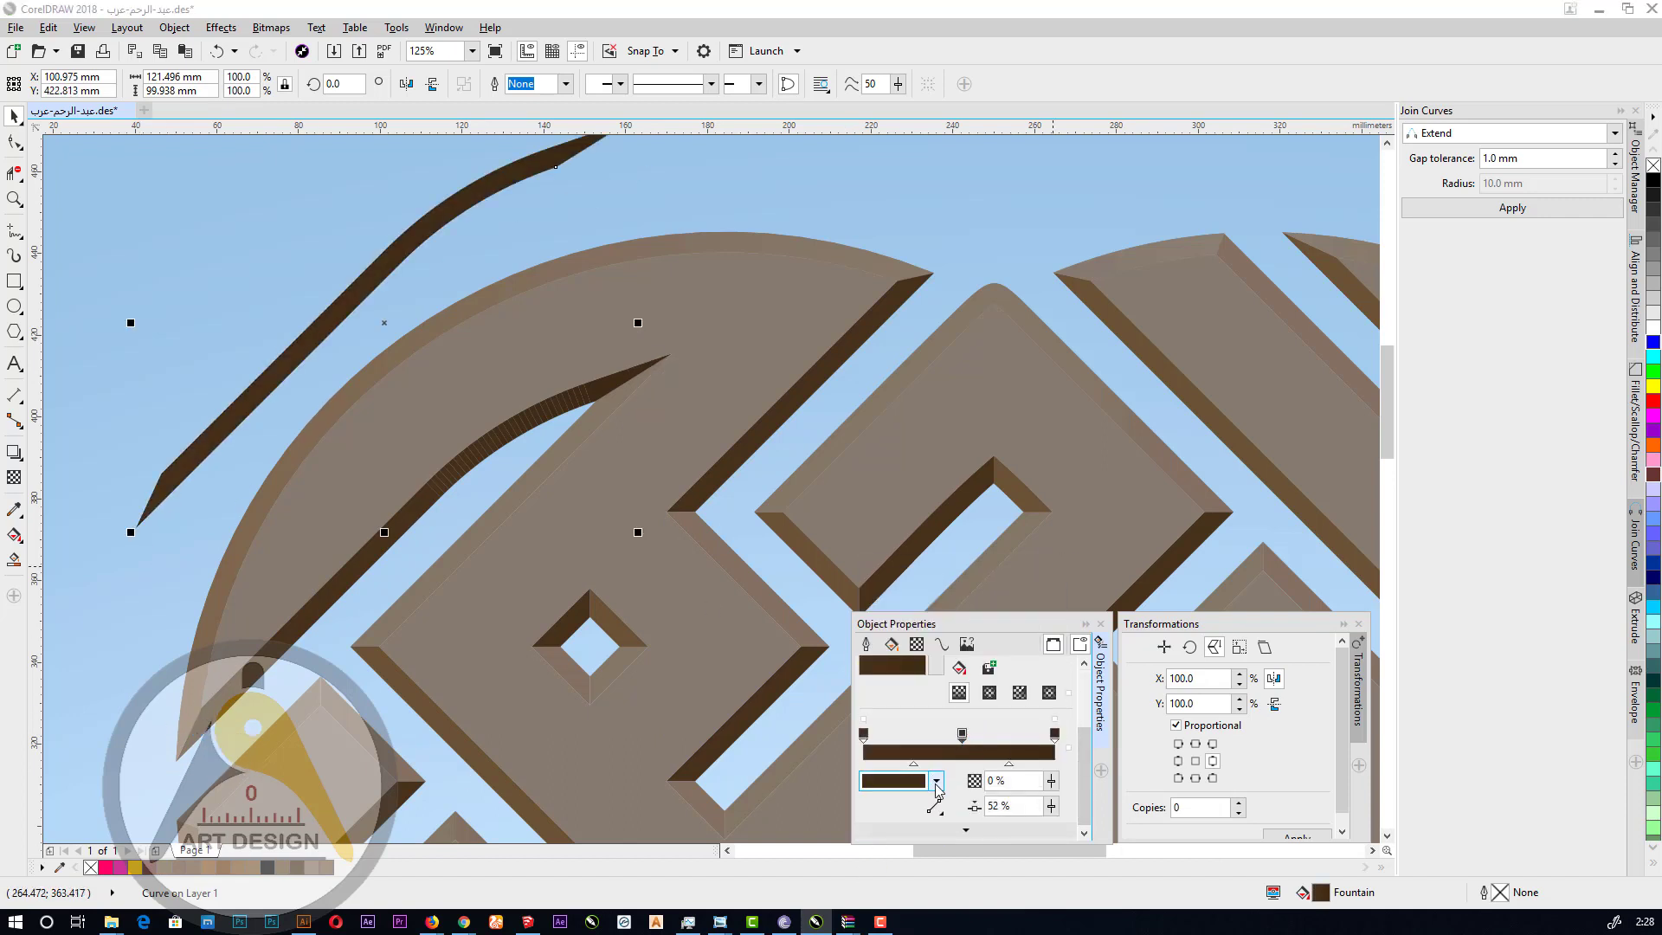
pyautogui.click(892, 780)
pyautogui.click(932, 591)
pyautogui.click(346, 571)
# Move the inner curved strip back over its original bevel and snap its right tip to the bevel's tip.
pyautogui.moveTo(407, 238); pyautogui.dragTo(439, 475)
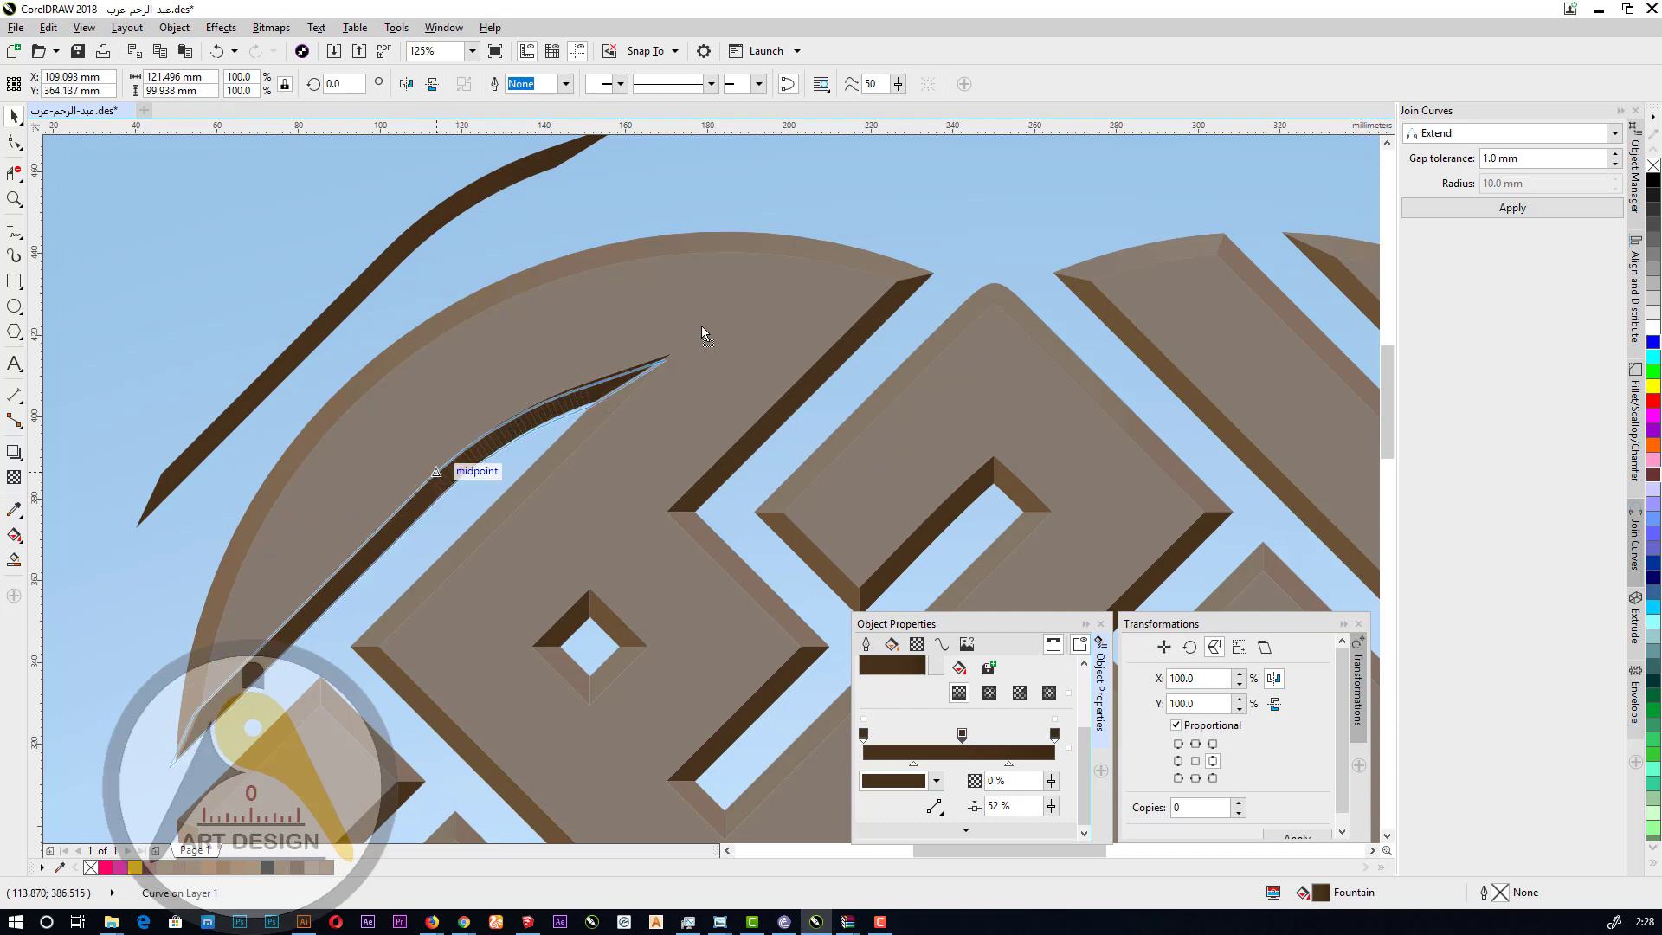
pyautogui.scroll(1, 701, 326)
pyautogui.scroll(5, 631, 402)
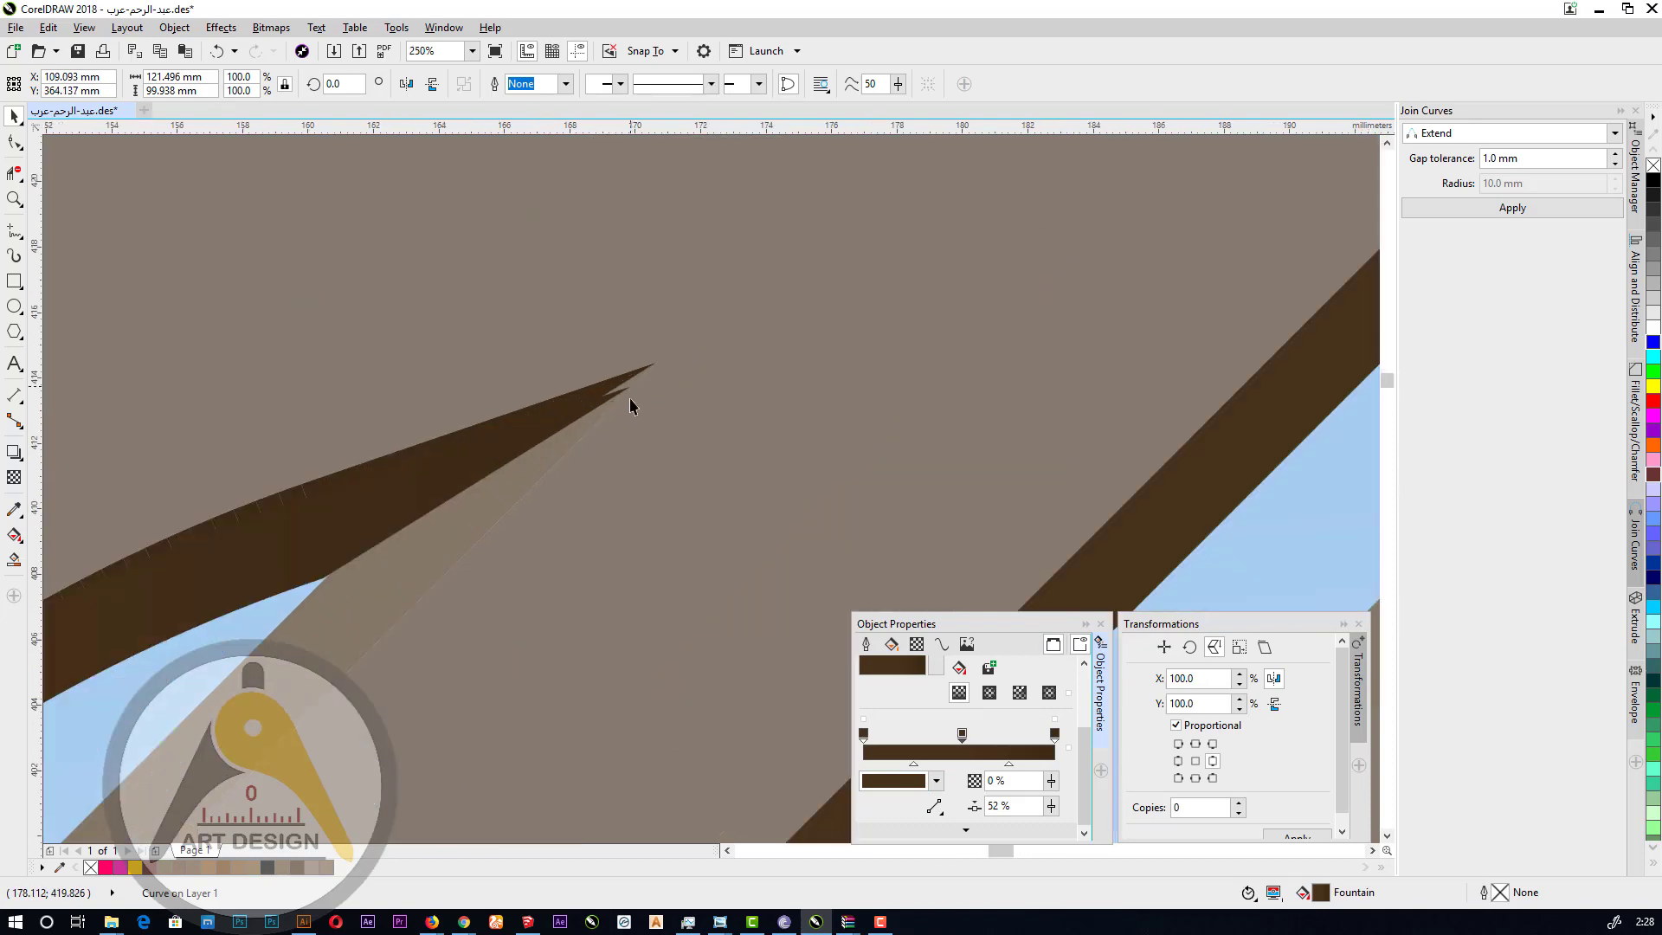
pyautogui.moveTo(629, 374); pyautogui.dragTo(684, 325)
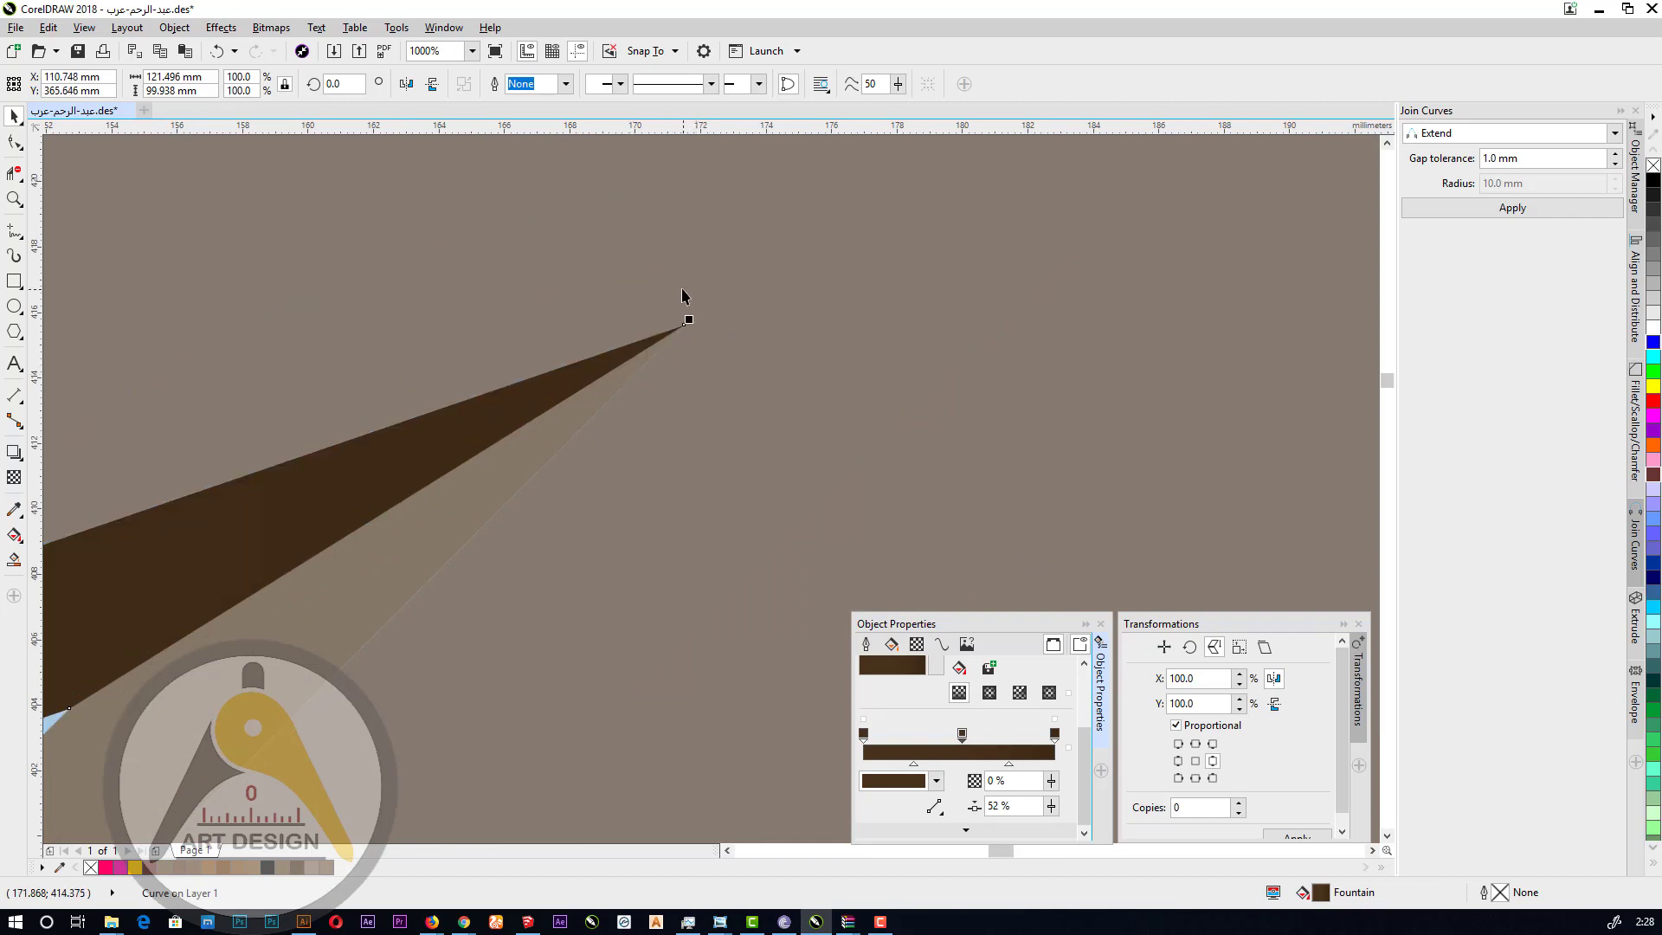
# Examine the whole heart artwork and the small right heart for bevel faces that are still segmented.
pyautogui.scroll(-6, 682, 288)
pyautogui.scroll(-1, 419, 322)
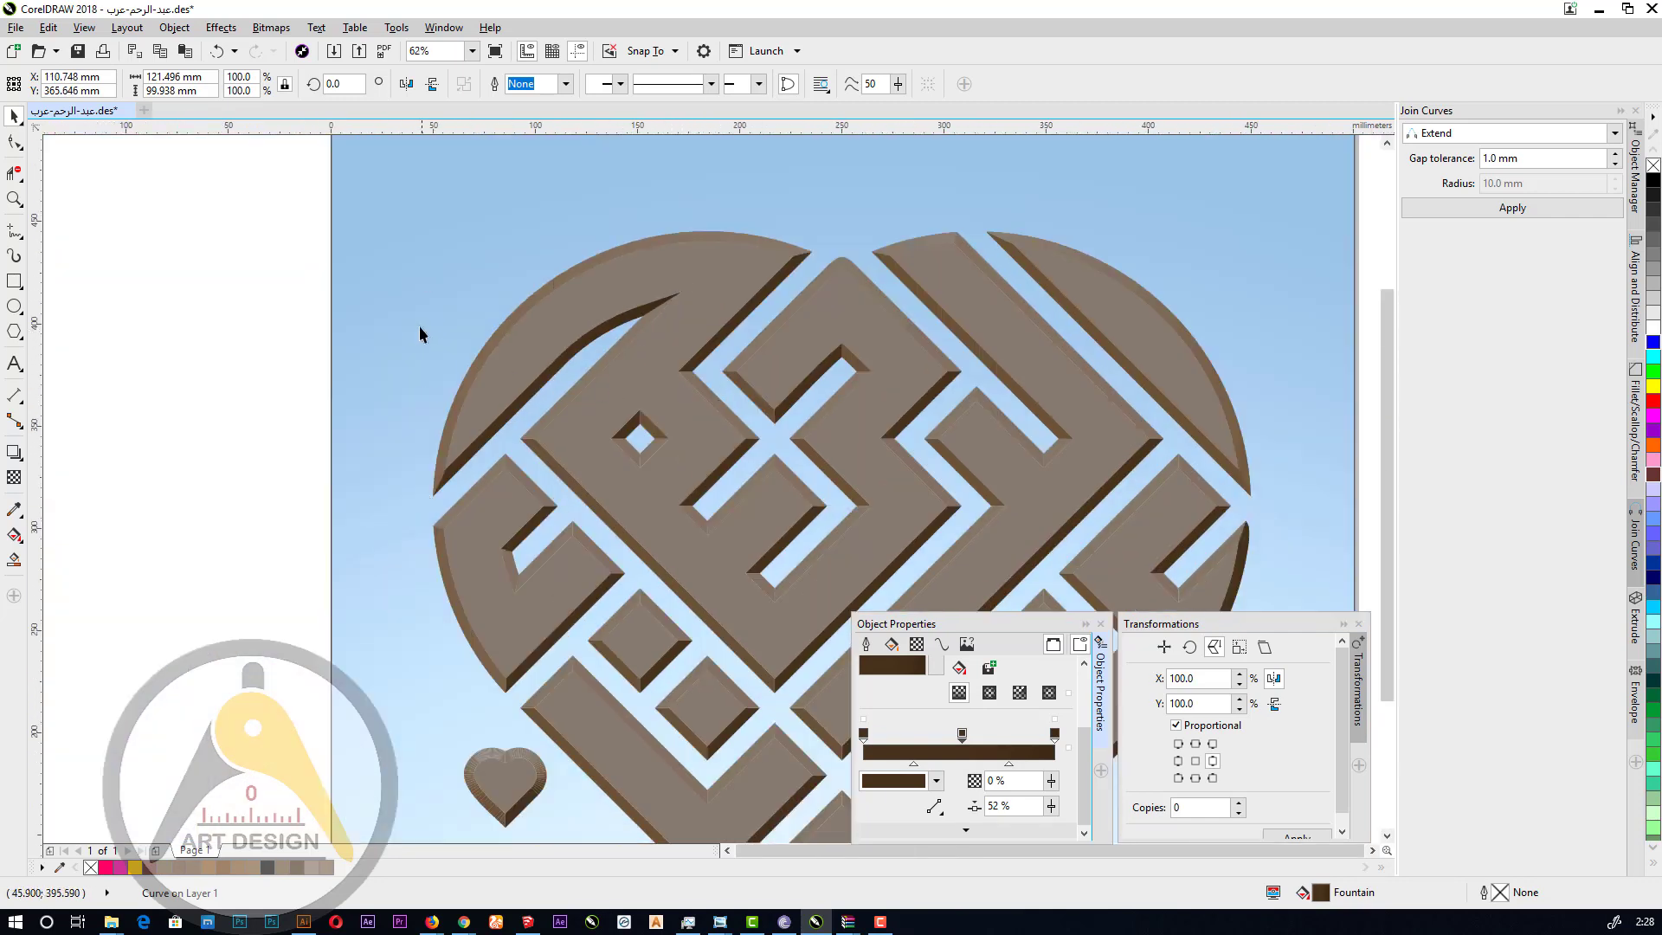
pyautogui.scroll(1, 418, 351)
pyautogui.scroll(1, 417, 350)
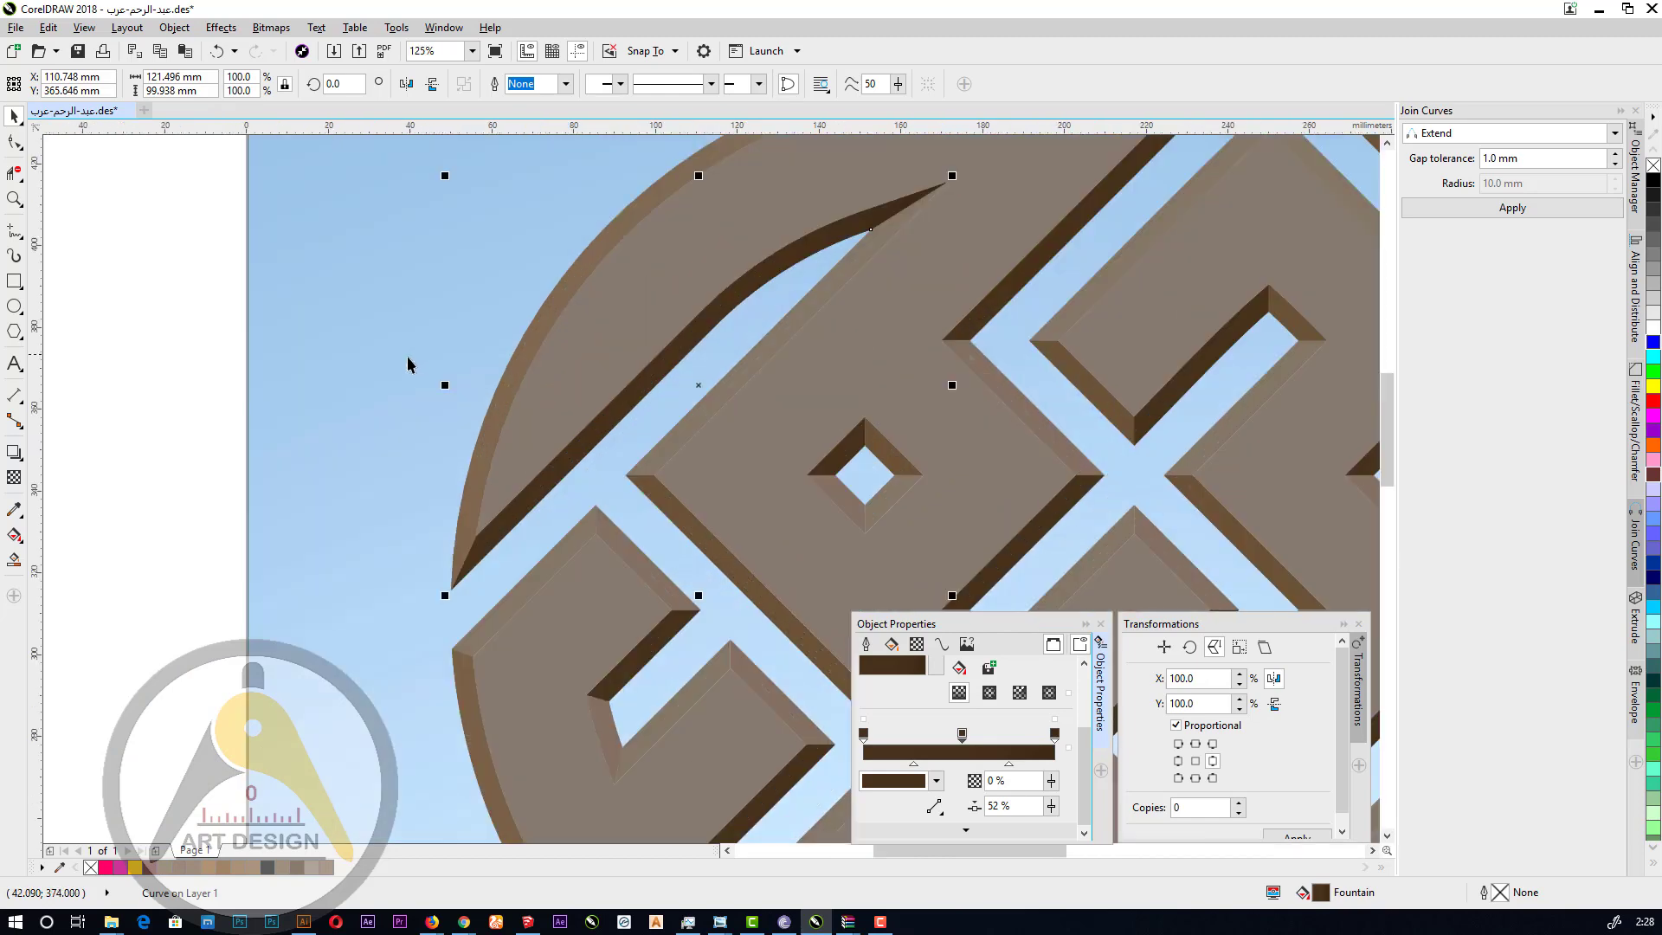
pyautogui.scroll(-2, 404, 358)
pyautogui.scroll(2, 619, 475)
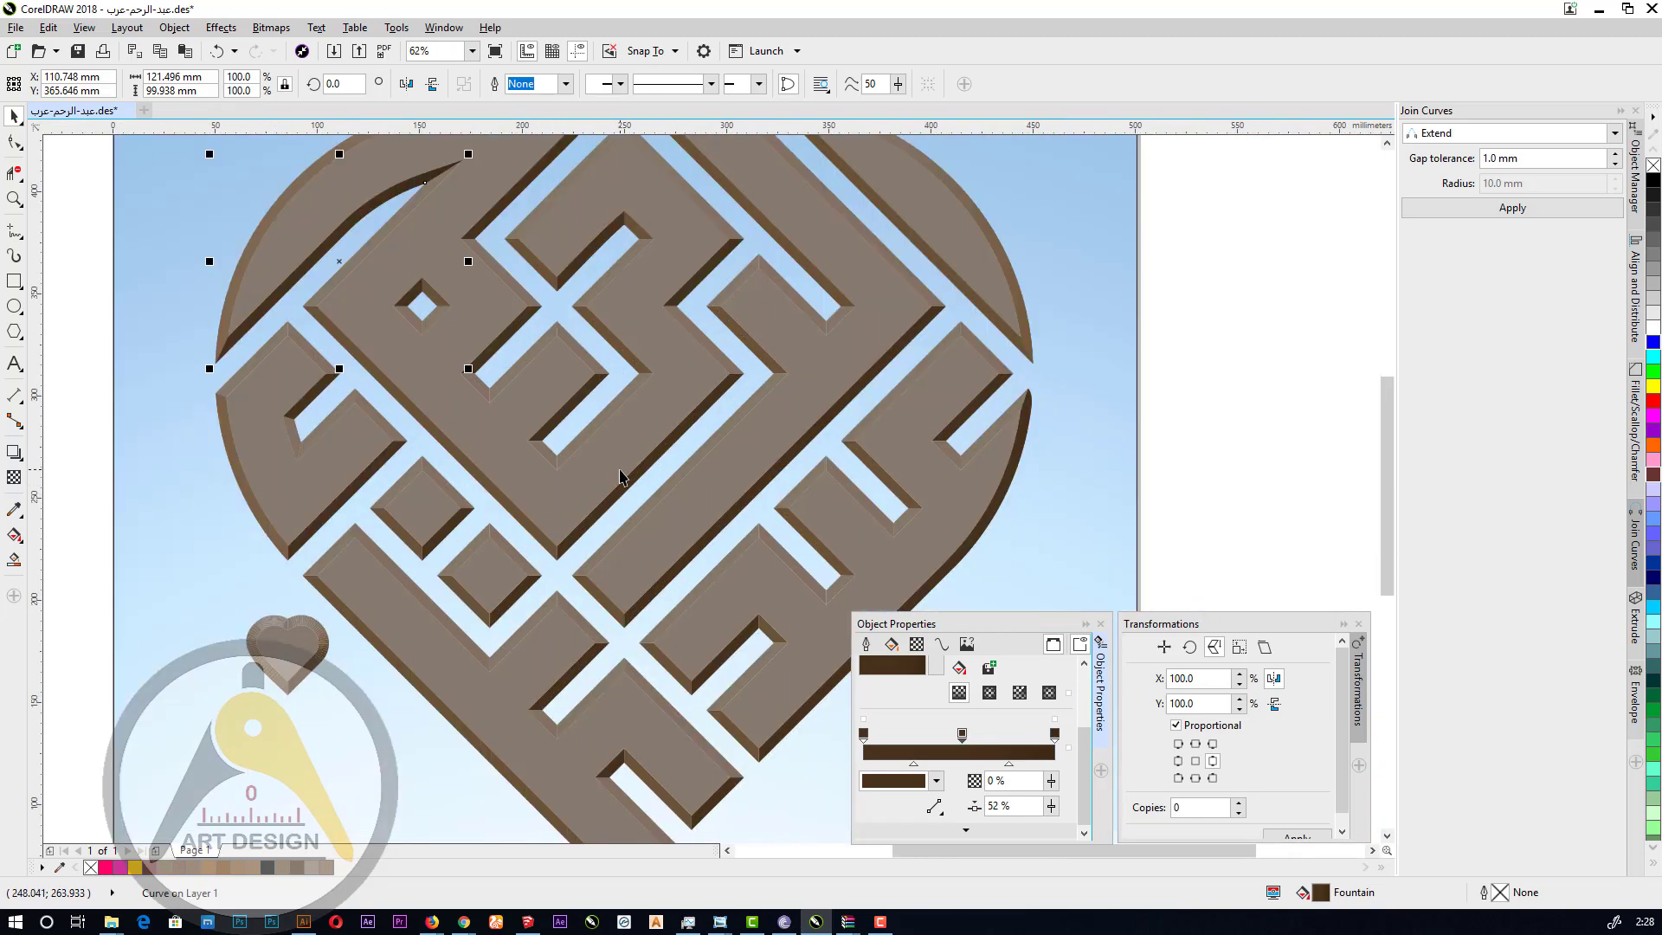
pyautogui.scroll(-2, 539, 367)
pyautogui.click(689, 620)
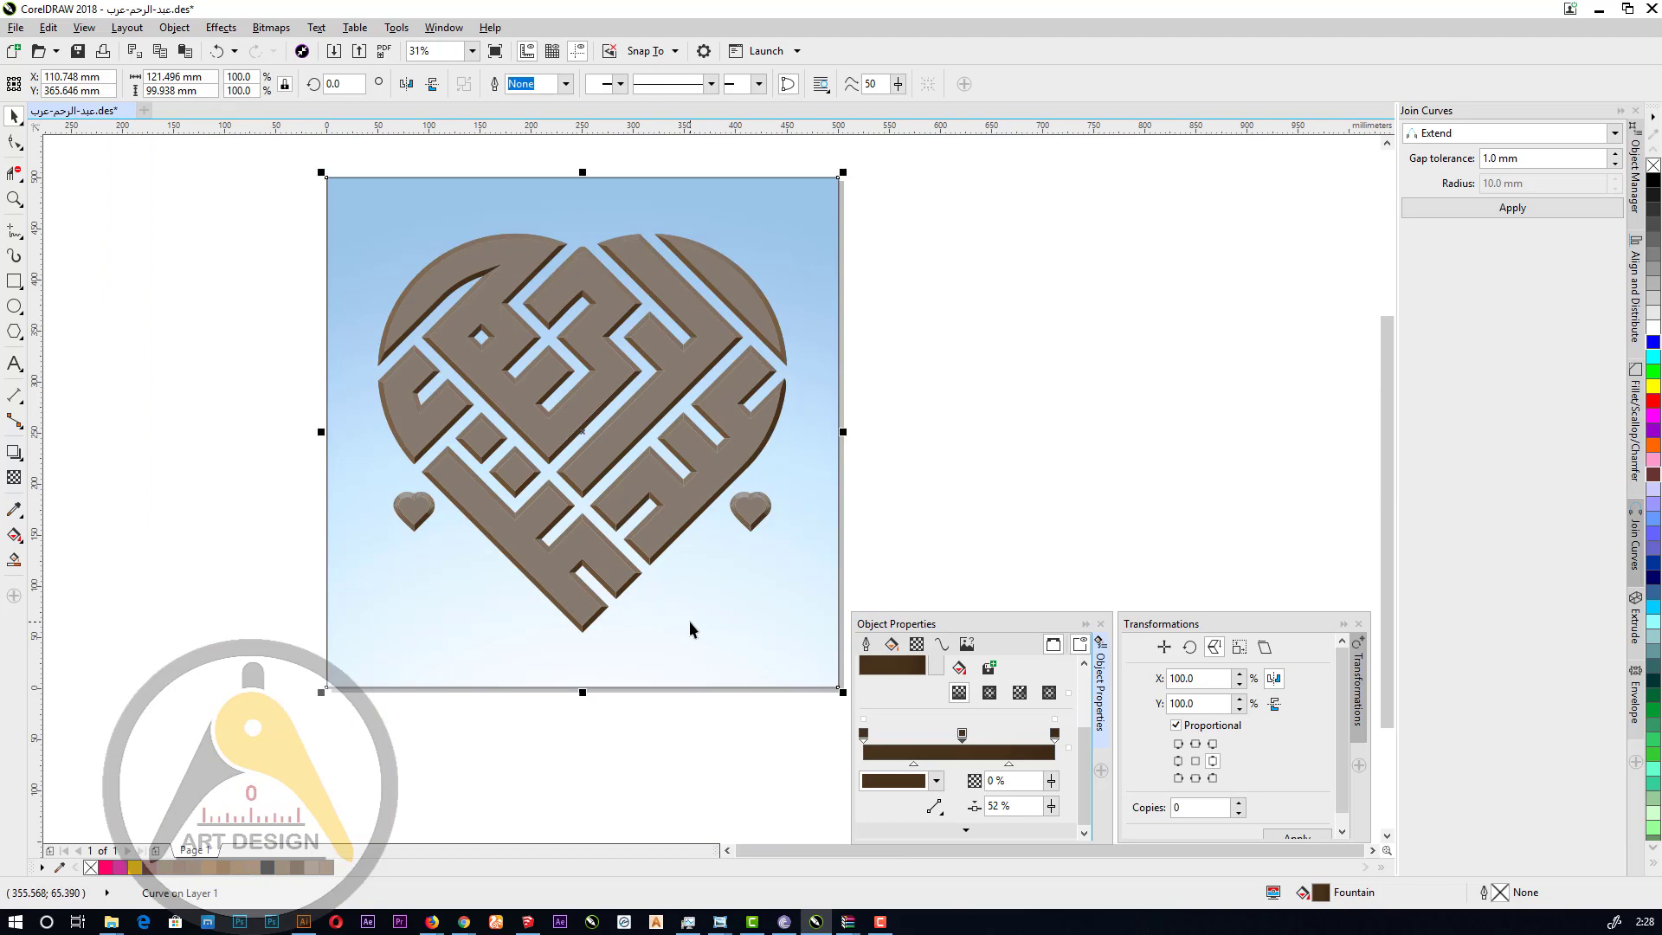
pyautogui.scroll(10, 762, 509)
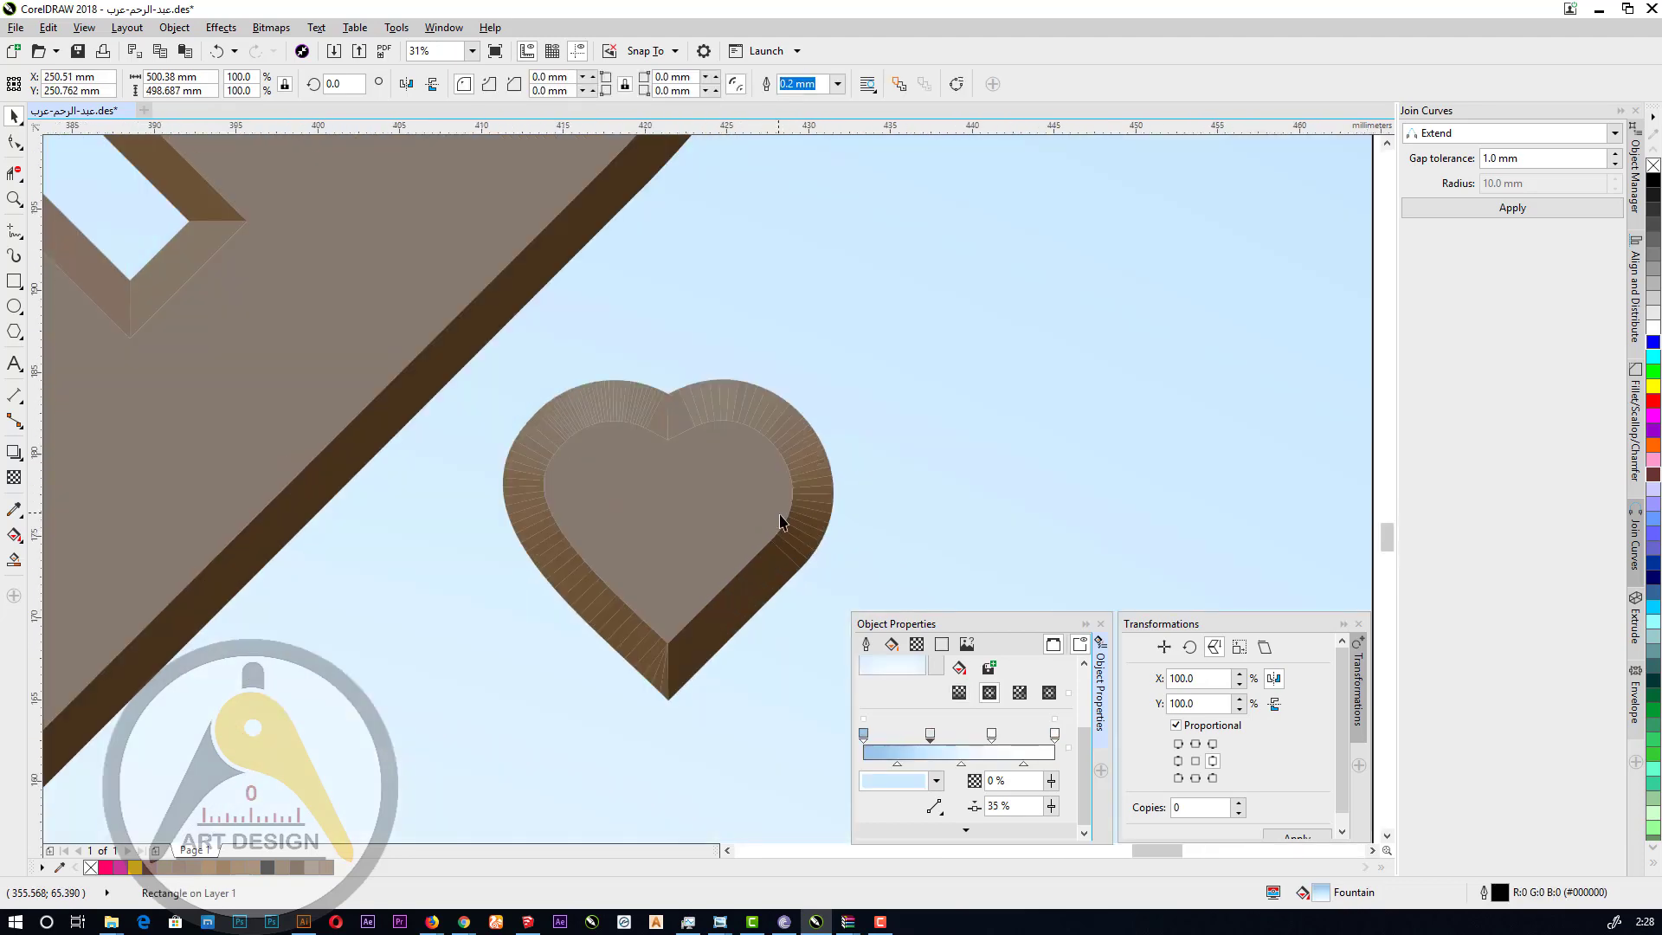
pyautogui.scroll(-4, 637, 385)
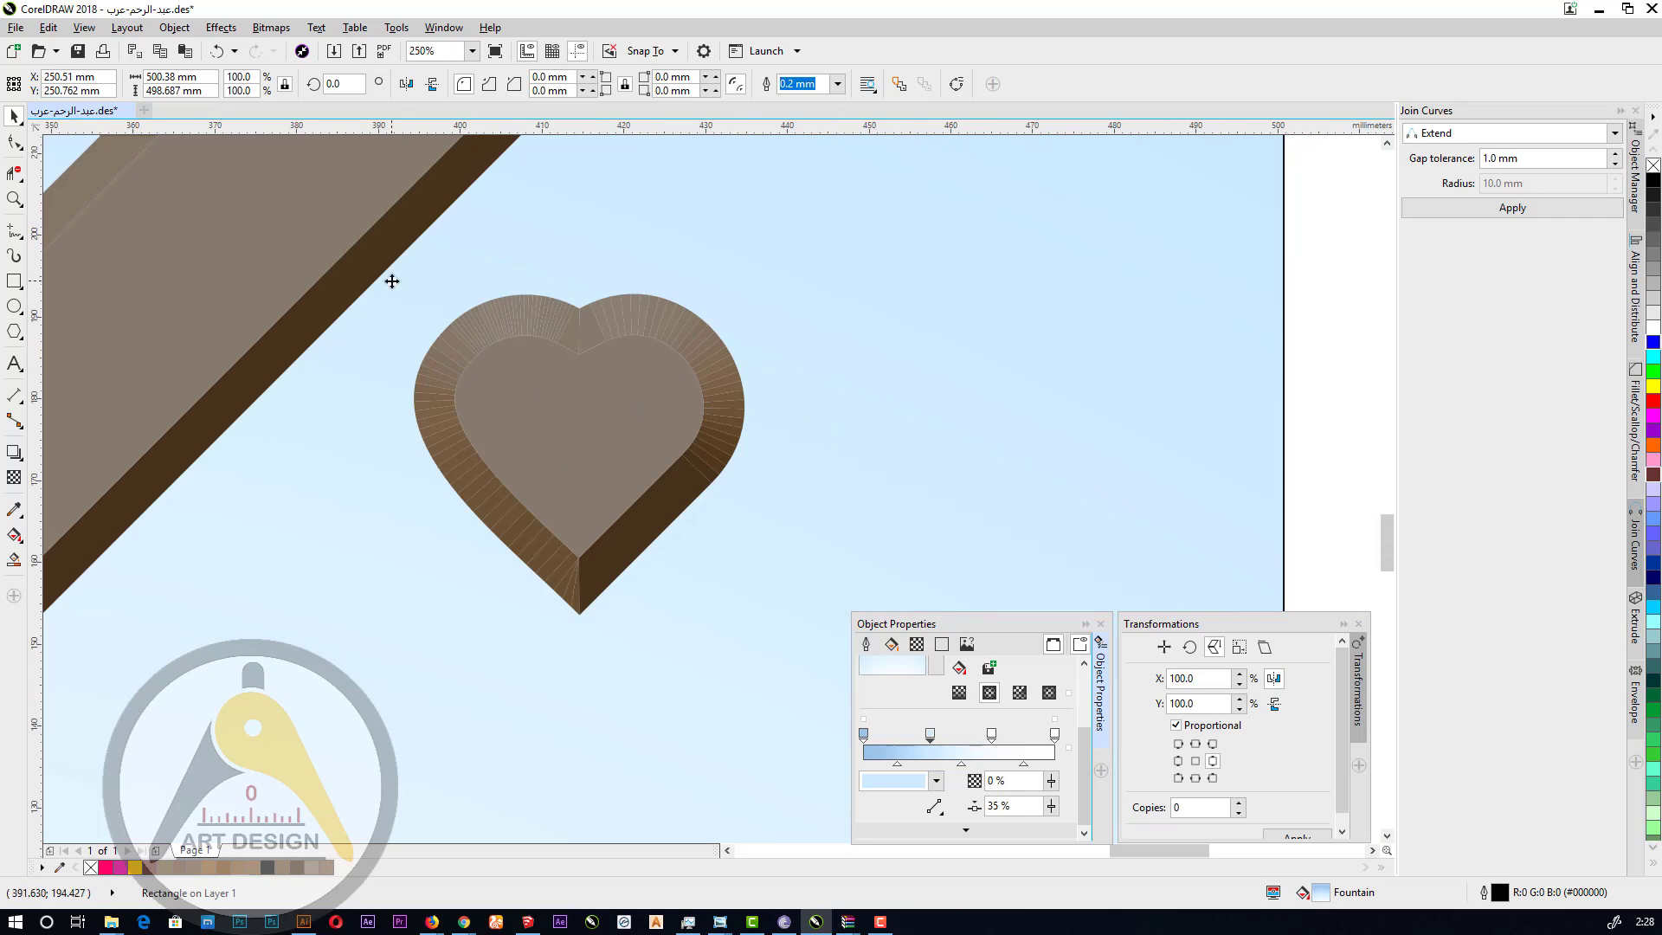
pyautogui.scroll(-1, 663, 454)
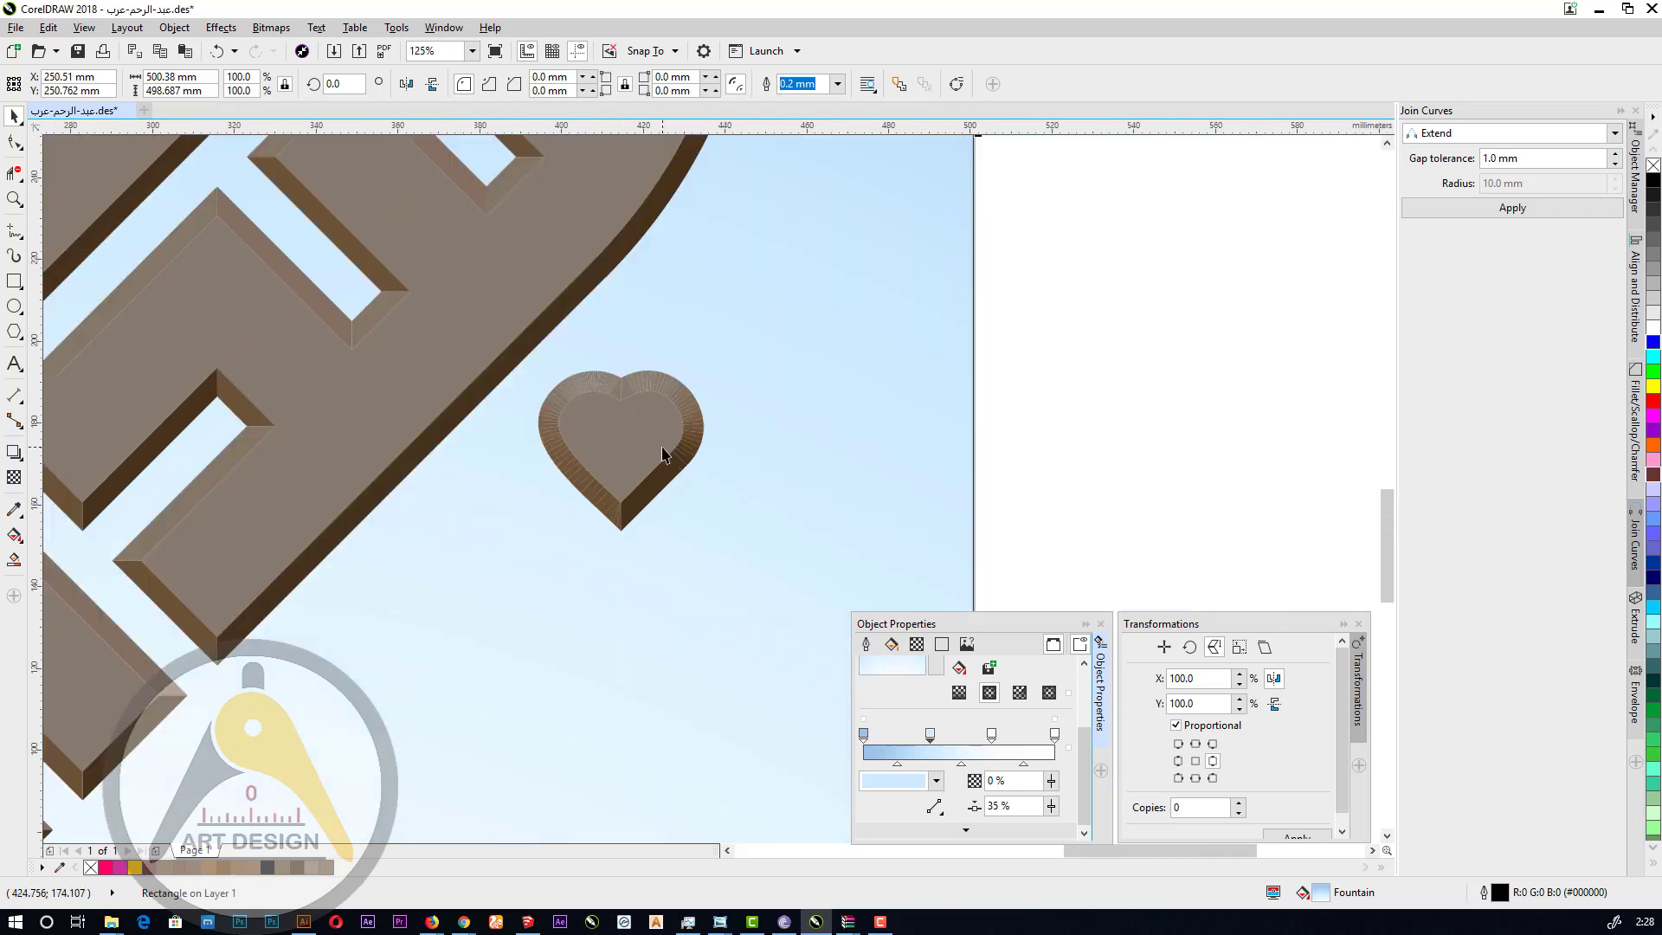
# Move the unfilled straight strip off the small heart's lower right bevel and give it a 0.1 mm outline.
pyautogui.click(1005, 461)
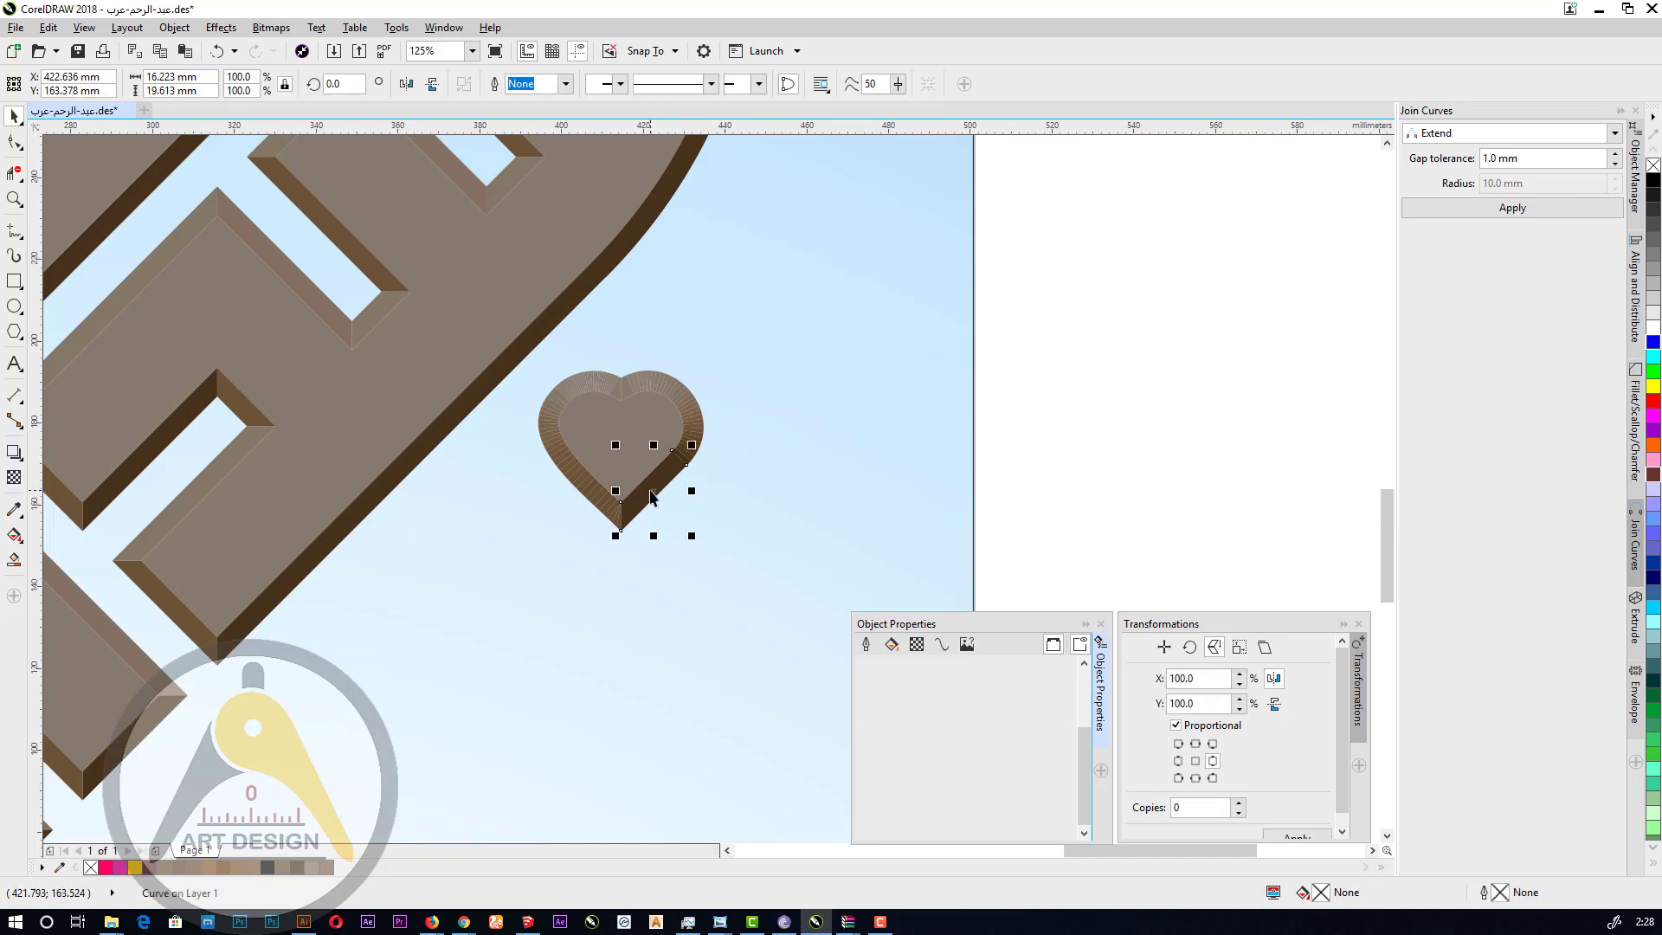
pyautogui.moveTo(718, 556); pyautogui.dragTo(728, 568)
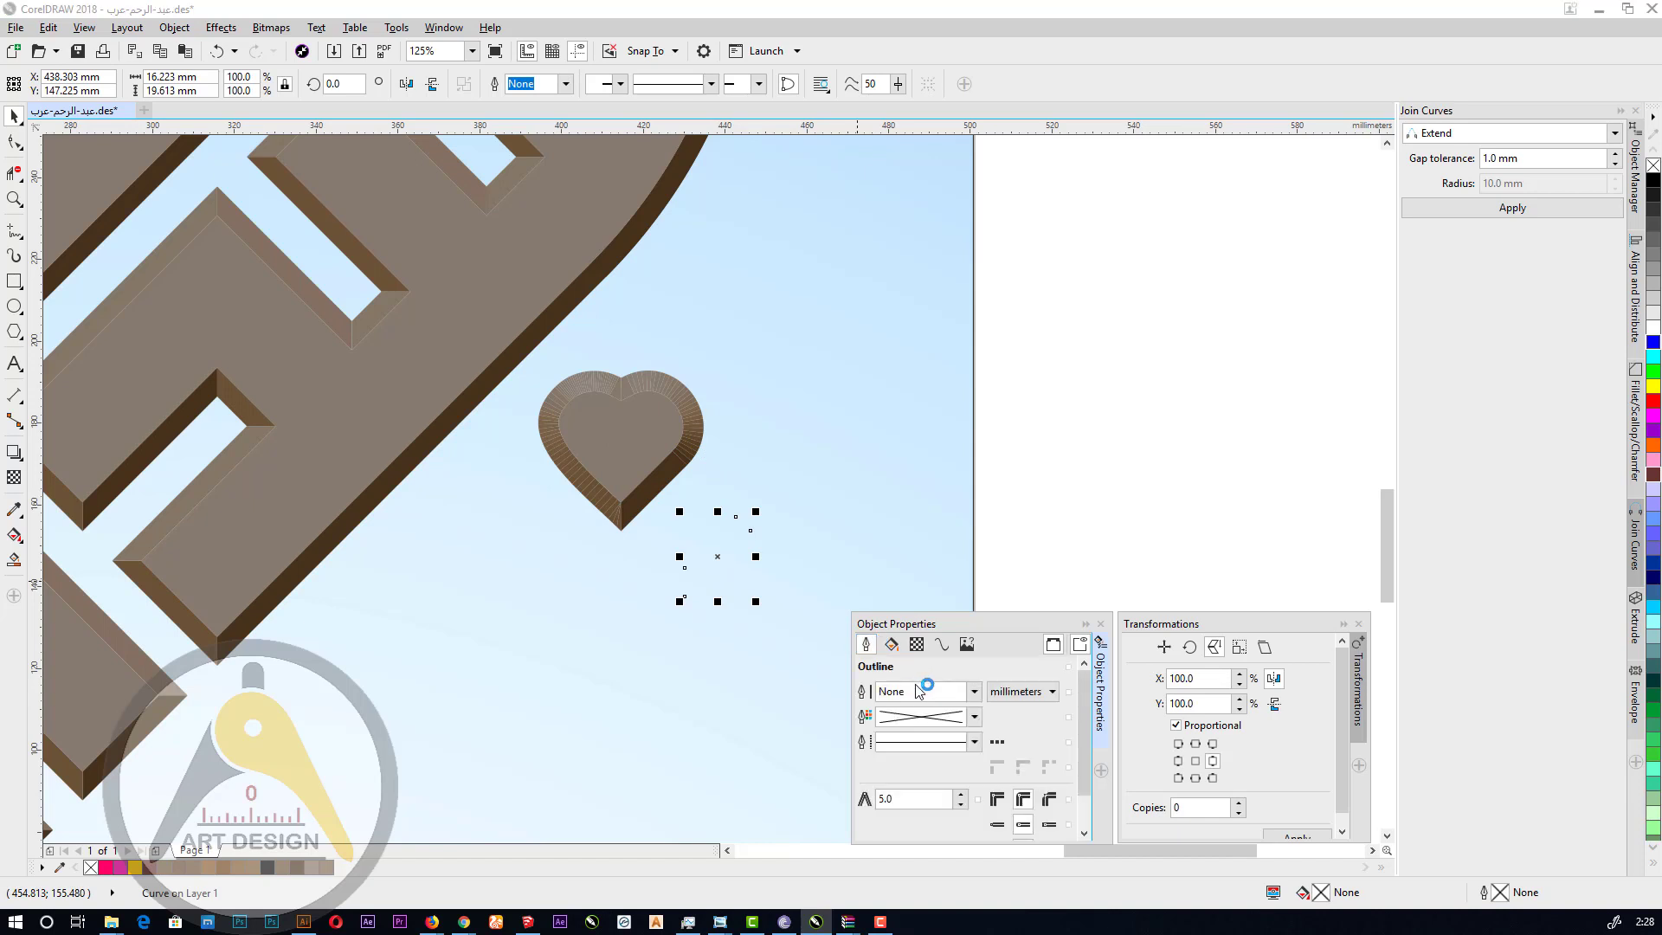
pyautogui.click(973, 690)
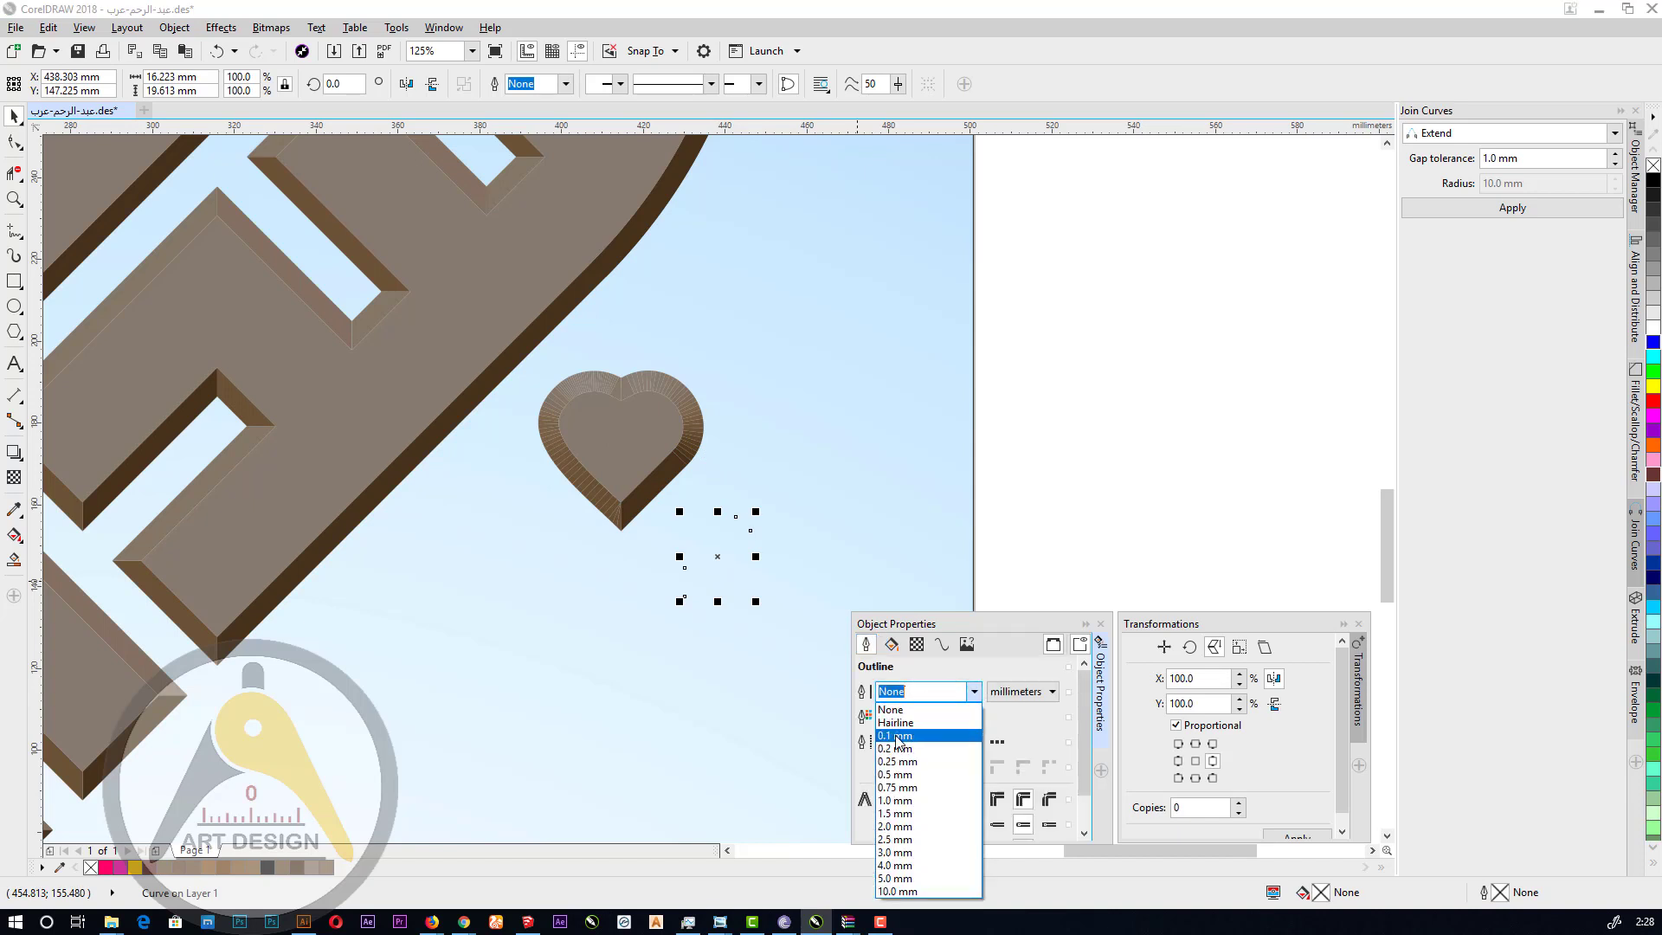
pyautogui.click(896, 735)
# Move the unfilled curved strip off the heart's right lobe, beside the straight strip, and give it a 0.1 mm outline.
pyautogui.click(684, 446)
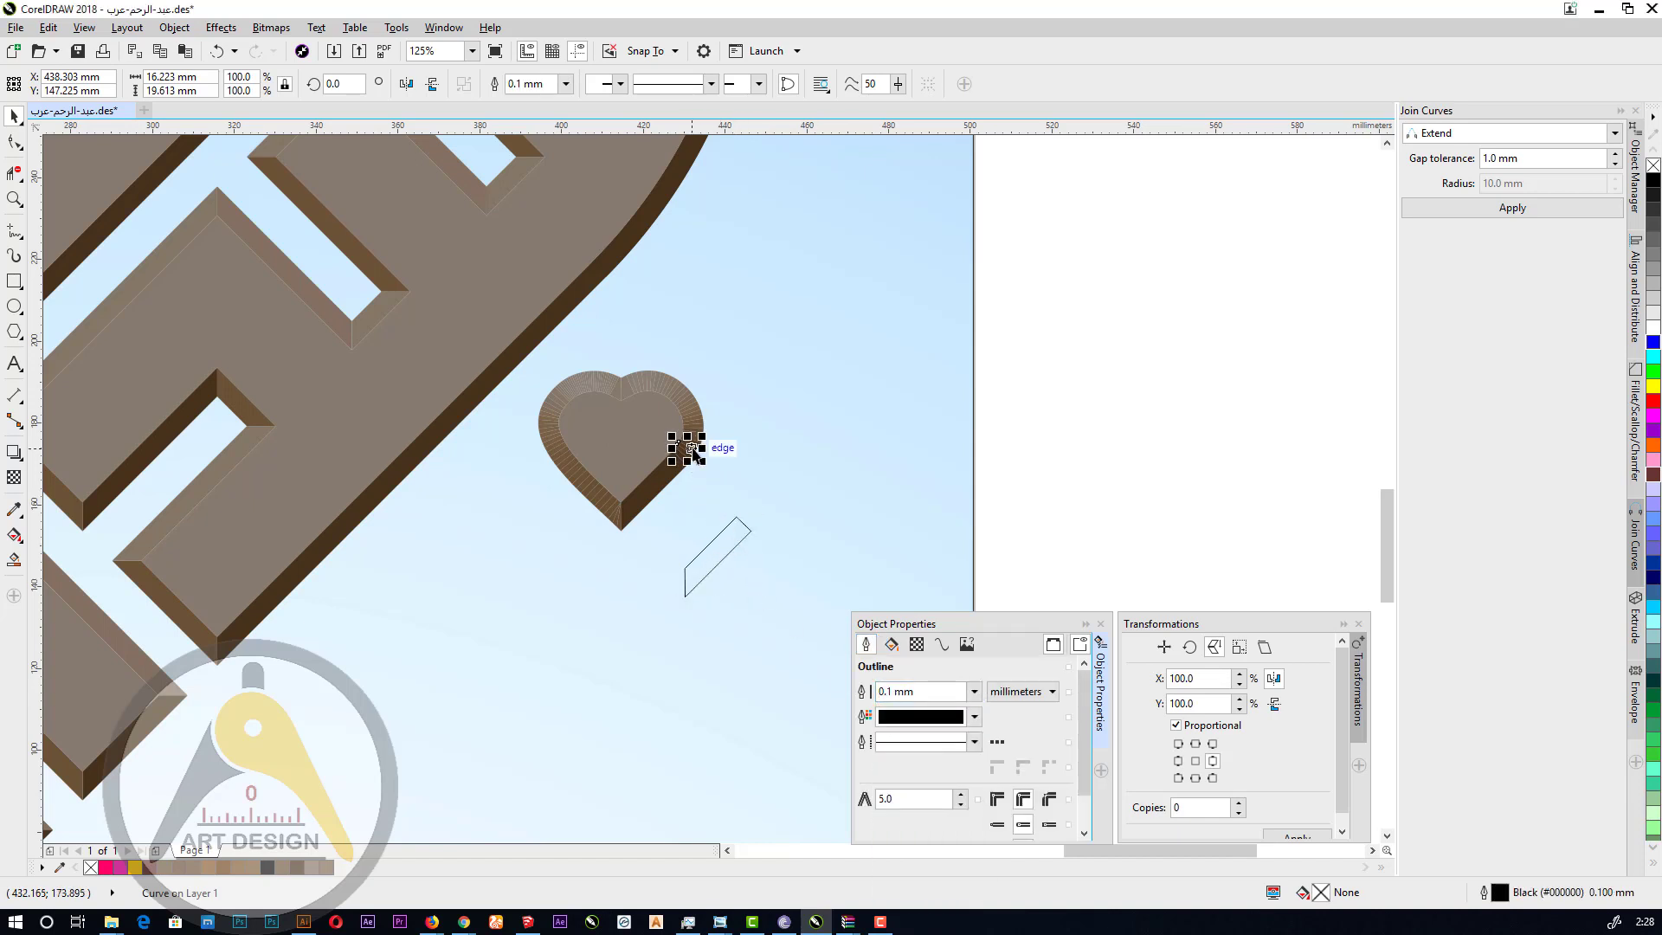
pyautogui.click(625, 395)
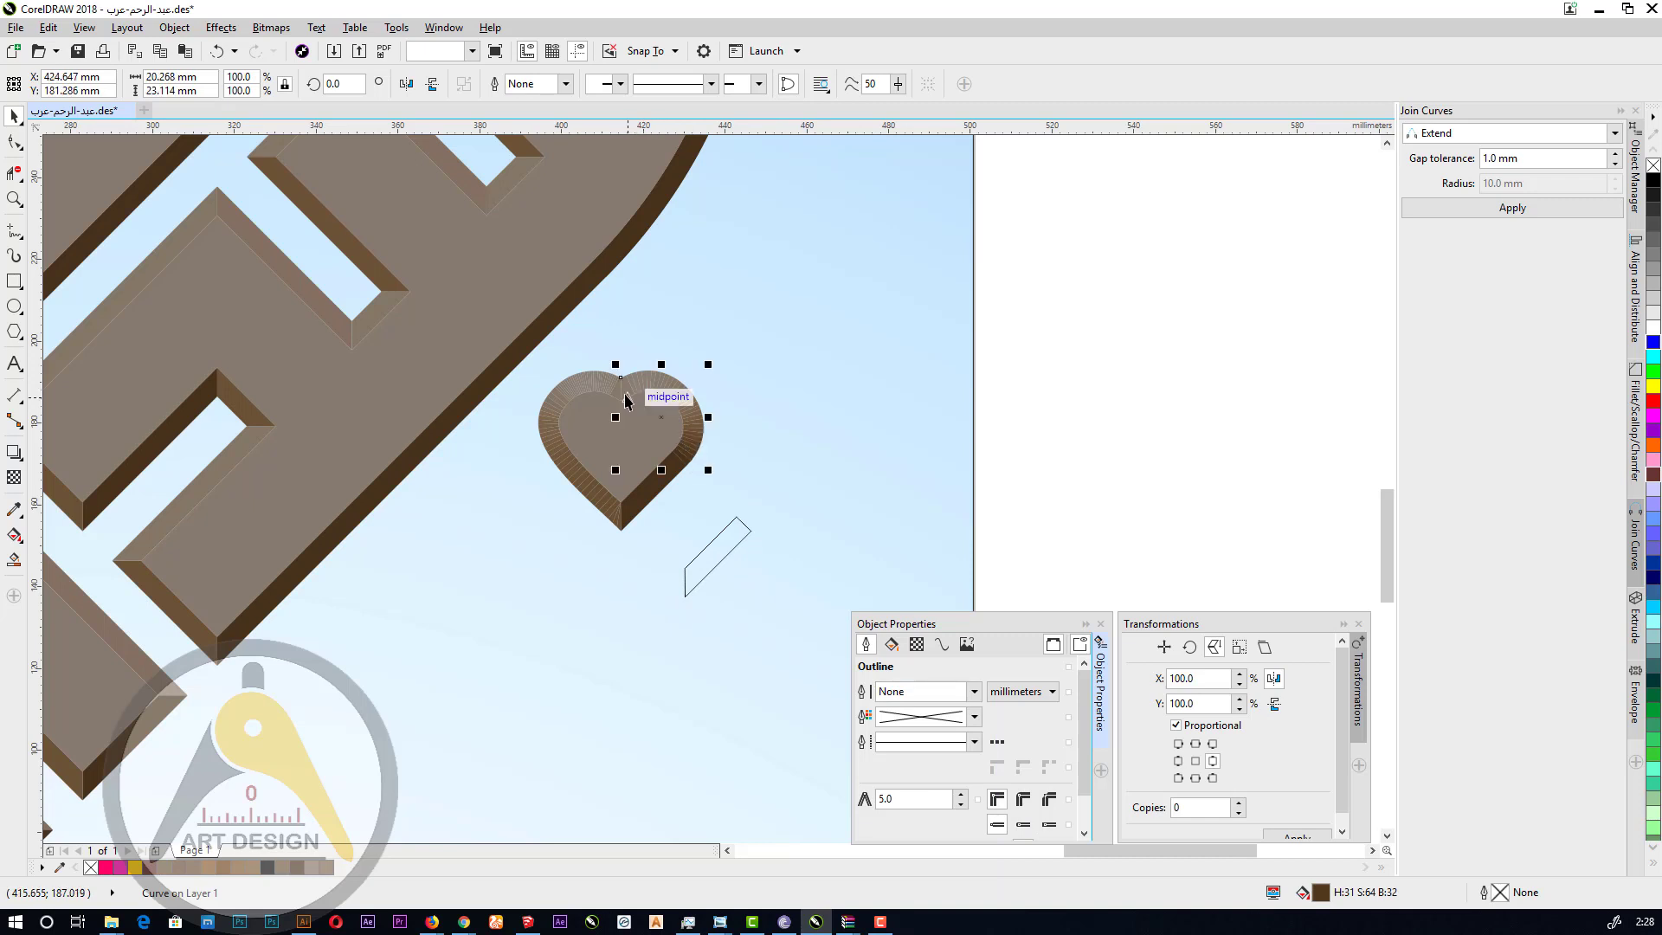
pyautogui.moveTo(627, 395); pyautogui.dragTo(693, 468)
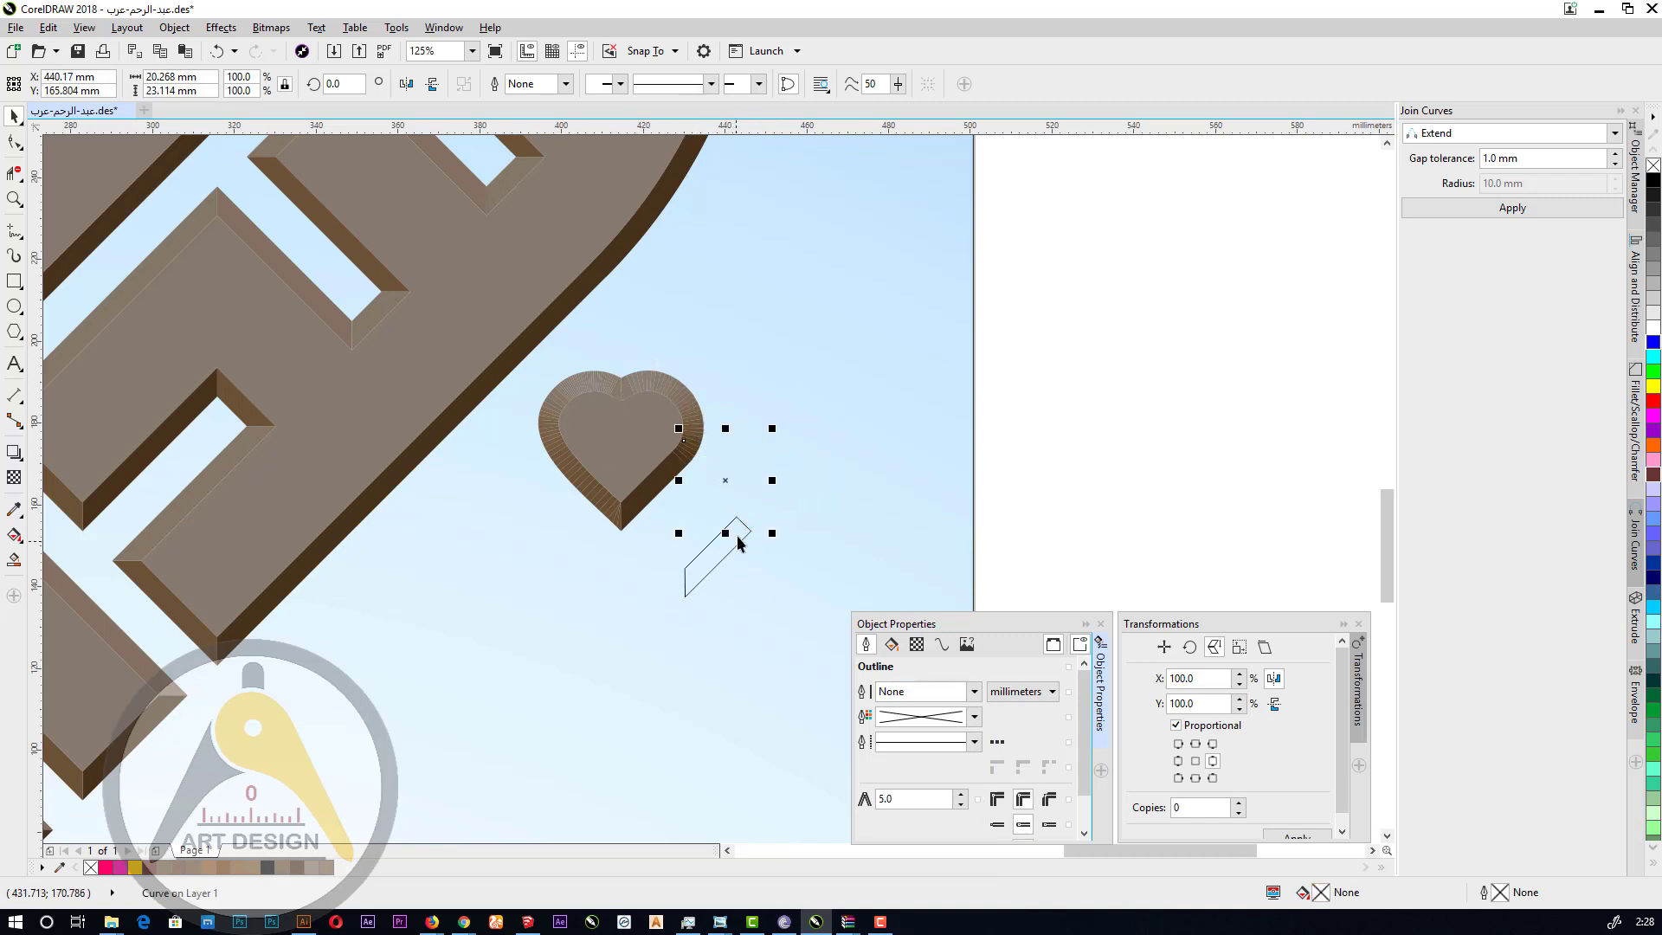
pyautogui.click(974, 691)
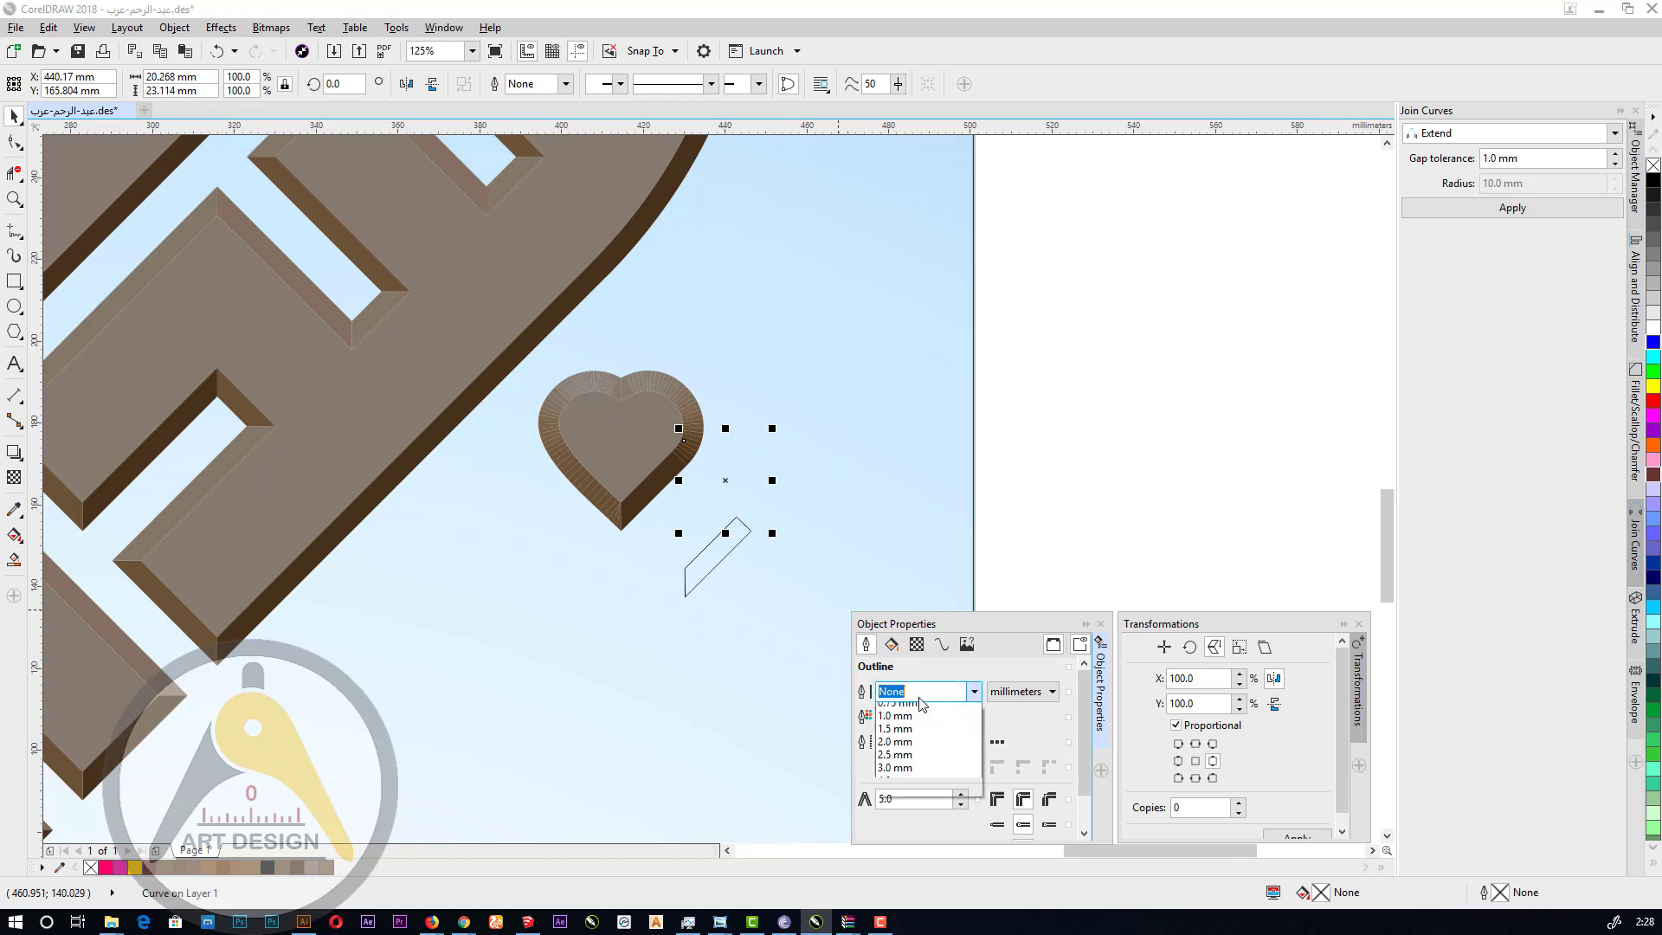
pyautogui.click(904, 730)
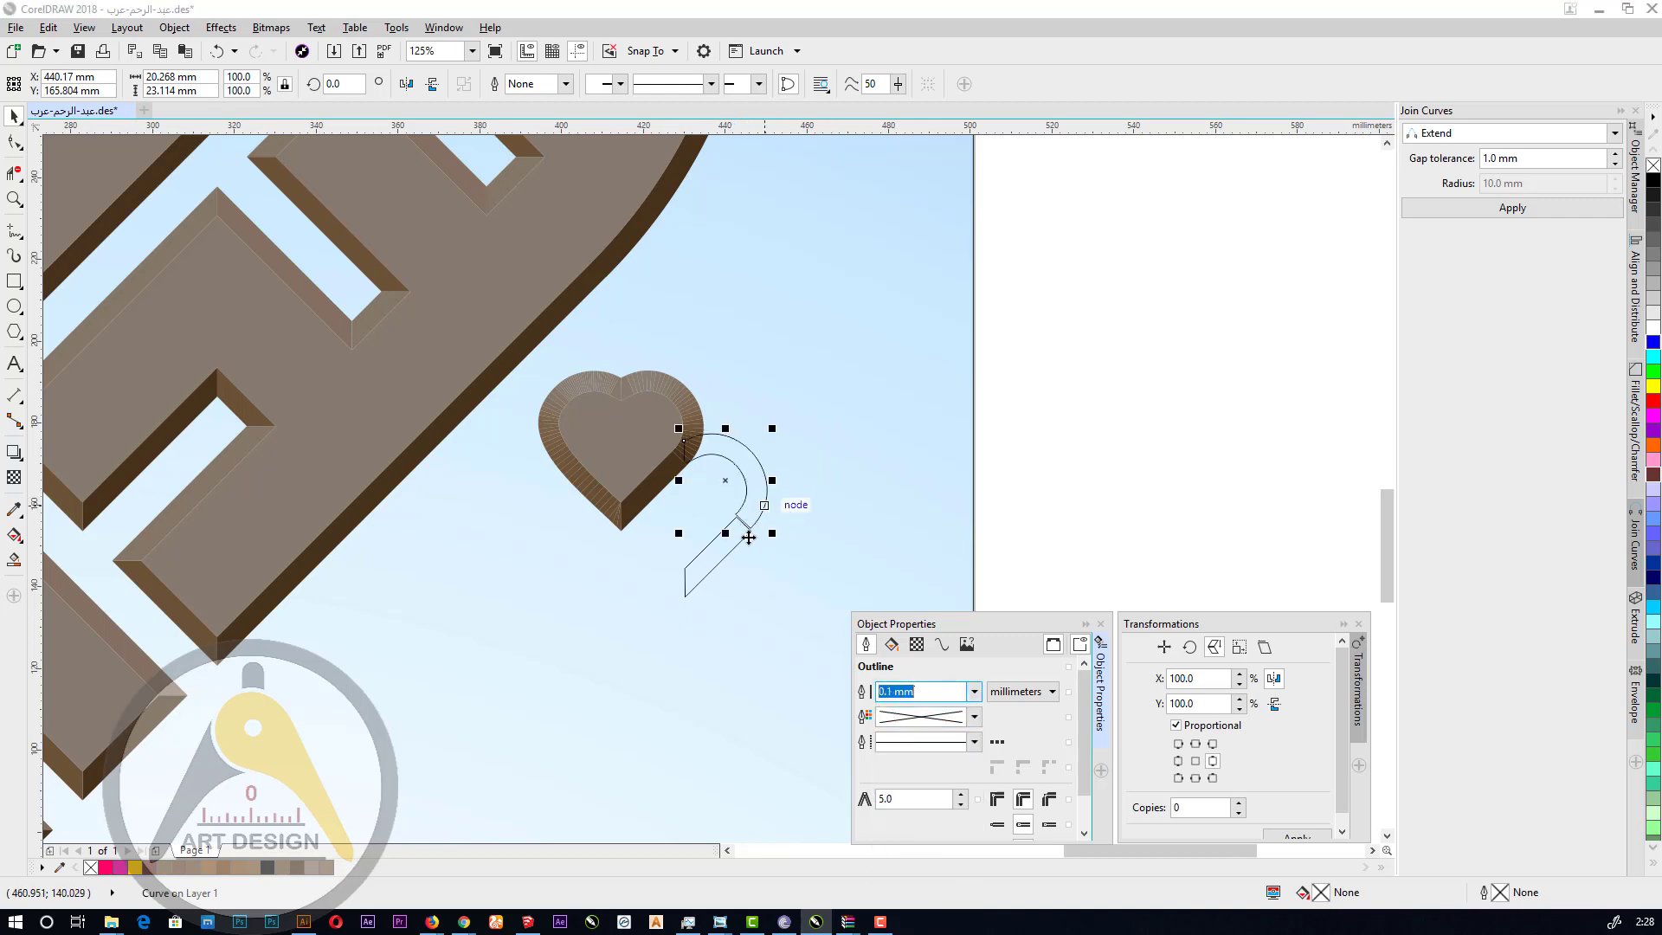
# Snap the curved strip's lower outer corner to the straight strip's upper outer corner and weld the two strips.
pyautogui.scroll(4, 745, 526)
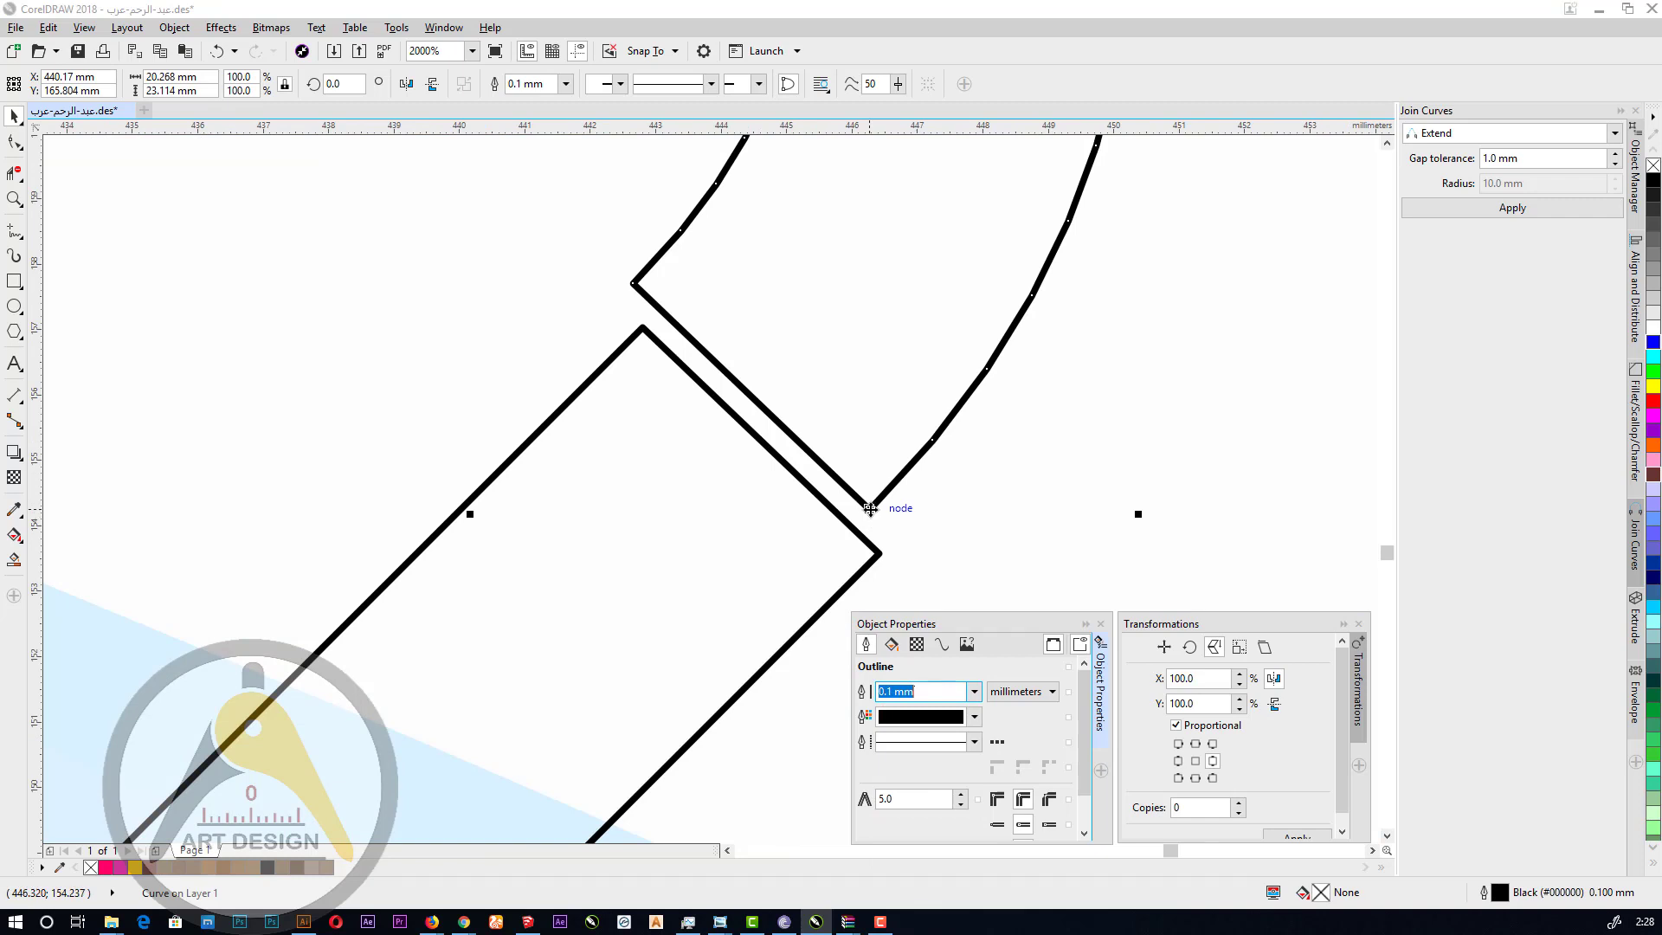
pyautogui.moveTo(870, 509); pyautogui.dragTo(878, 554)
pyautogui.scroll(-4, 636, 434)
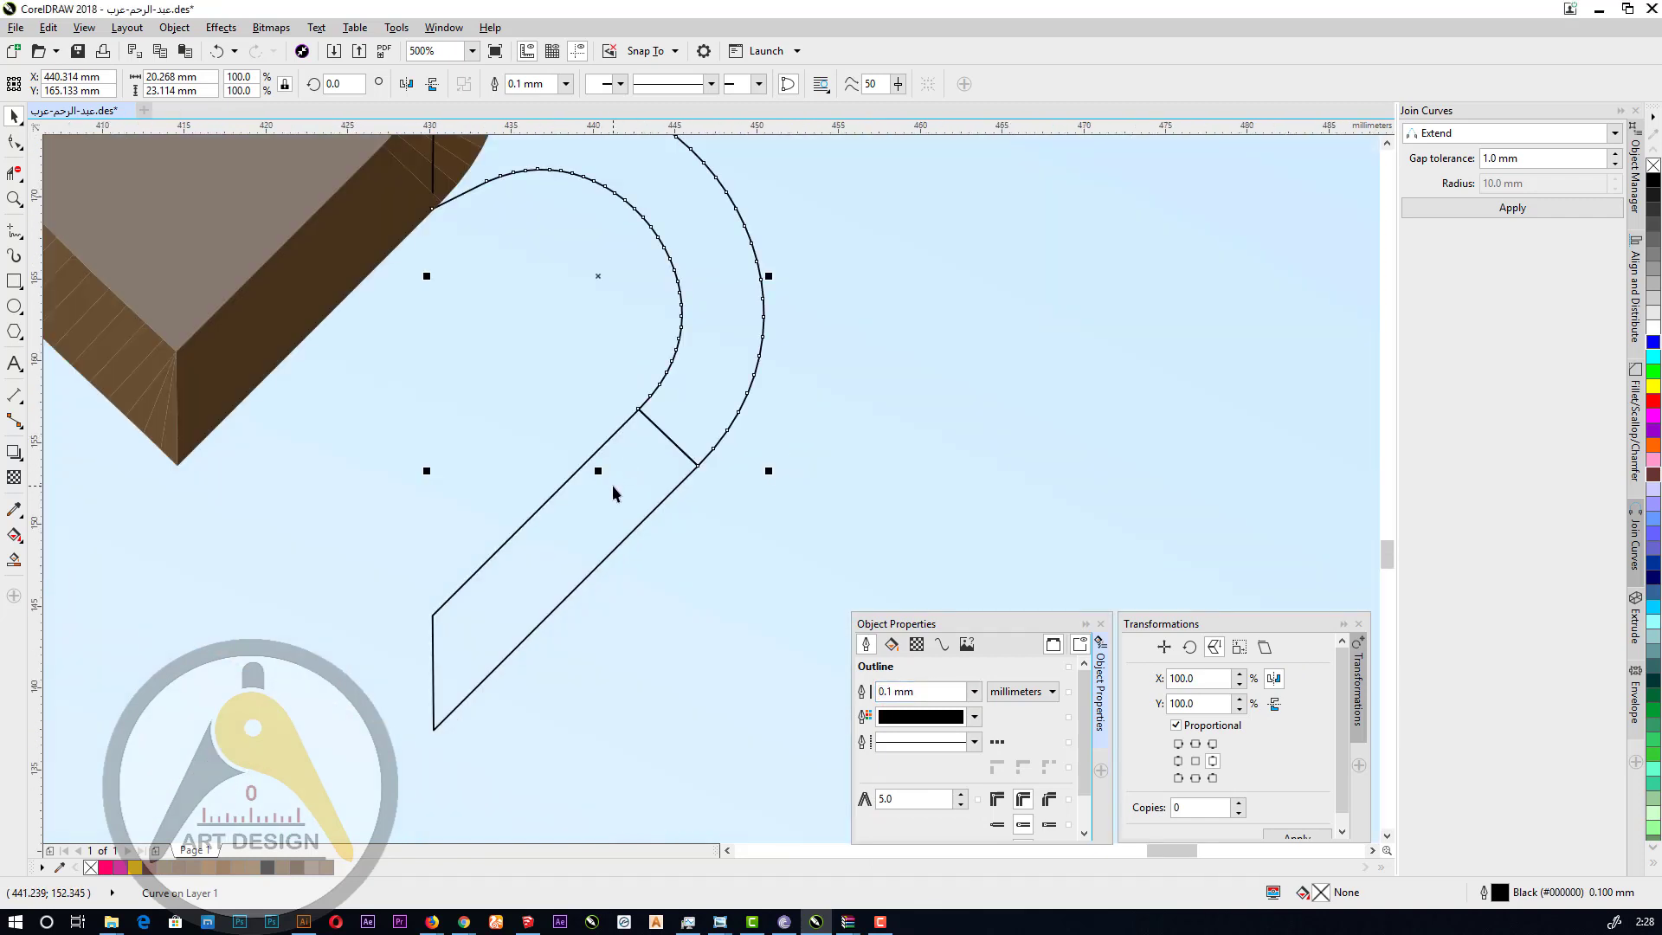
pyautogui.keyDown('shift'); pyautogui.click(613, 486); pyautogui.keyUp('shift')
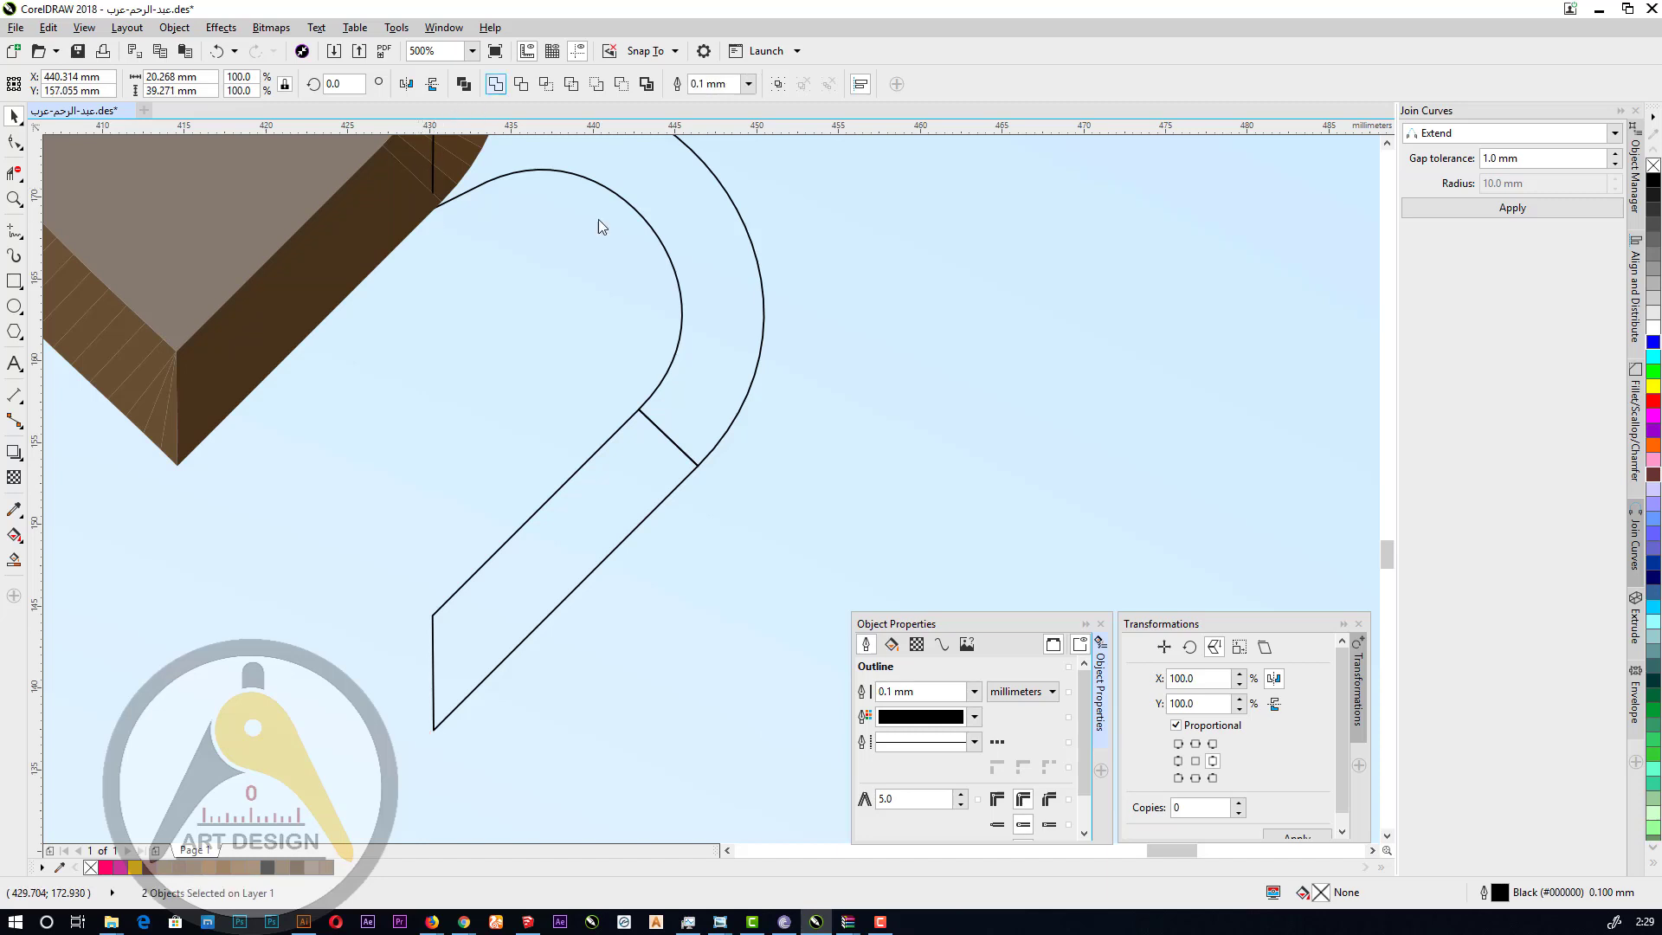
# Move the welded half-heart strip to the empty area below the small heart.
pyautogui.scroll(-4, 728, 431)
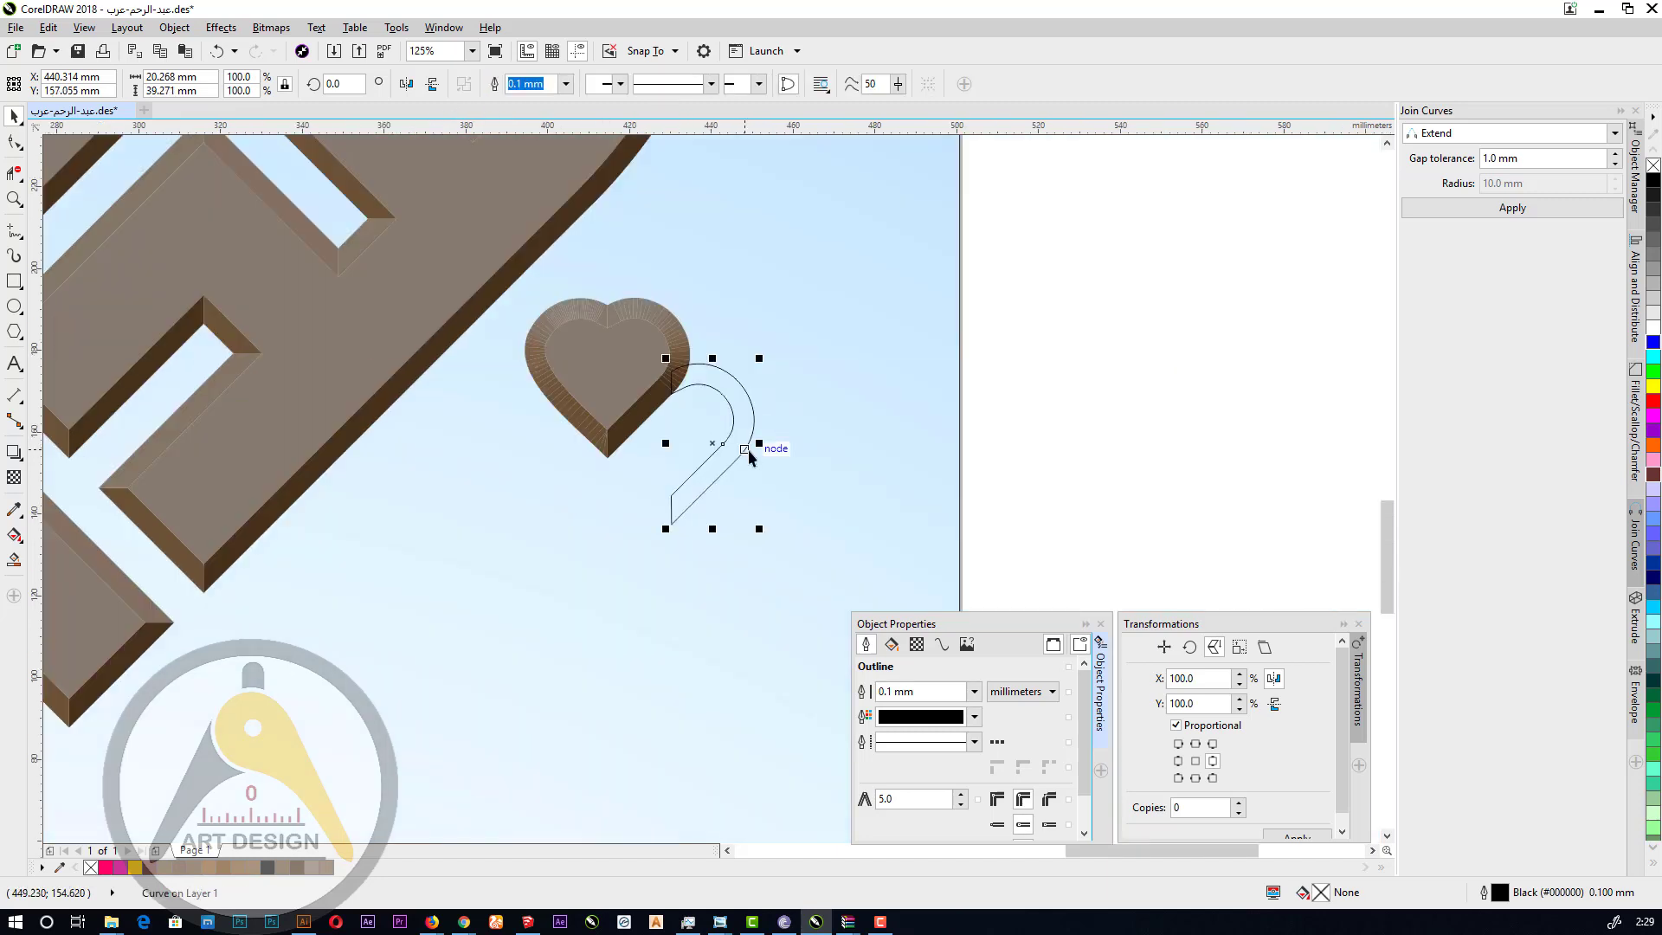
pyautogui.moveTo(738, 455)
pyautogui.mouseDown()
pyautogui.moveTo(783, 564)
pyautogui.moveTo(764, 614)
pyautogui.mouseUp()
pyautogui.moveTo(840, 488); pyautogui.dragTo(839, 486)
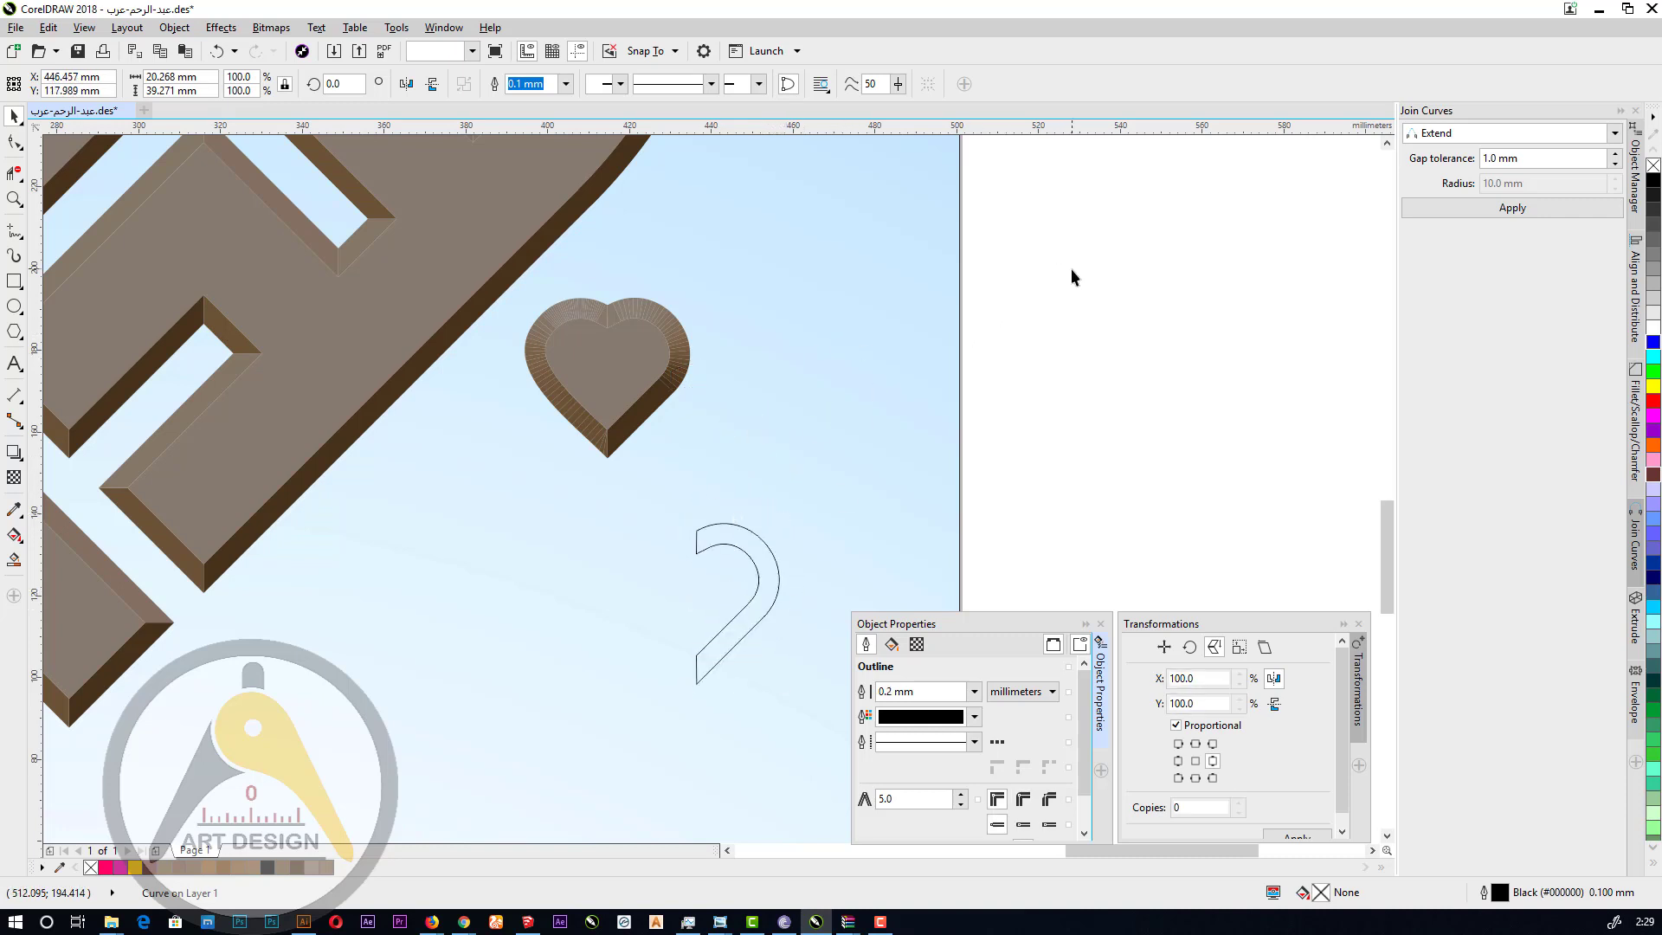
pyautogui.moveTo(1071, 269); pyautogui.dragTo(691, 342)
pyautogui.moveTo(526, 476); pyautogui.dragTo(521, 476)
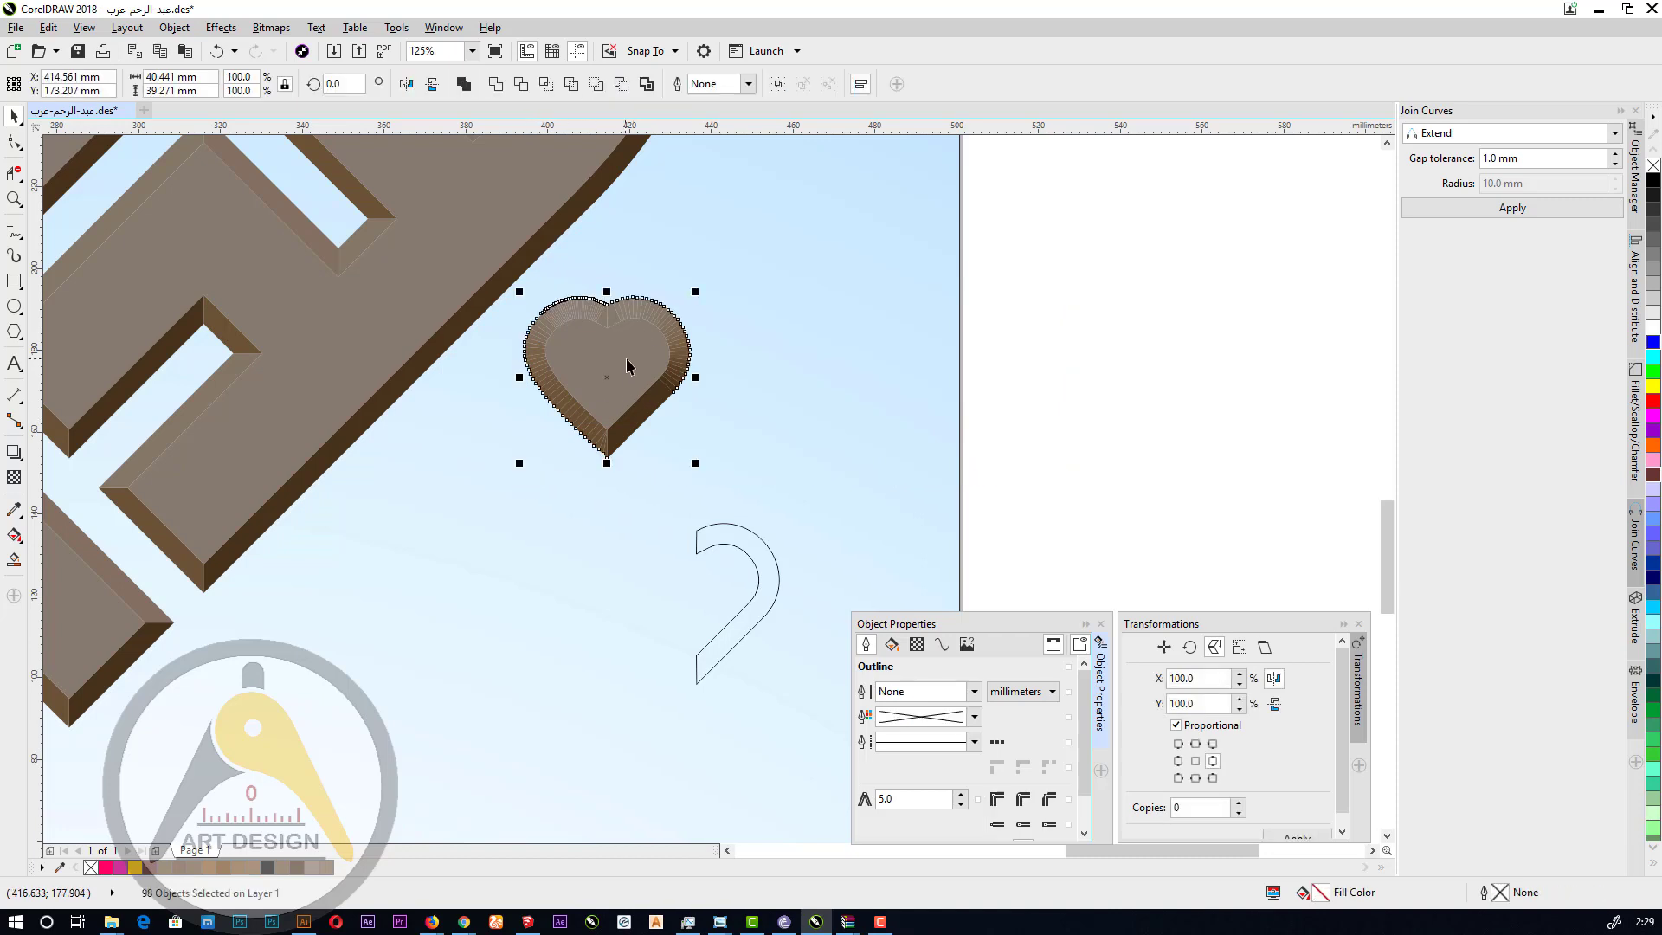
pyautogui.keyDown('shift'); pyautogui.click(632, 360); pyautogui.keyUp('shift')
pyautogui.moveTo(660, 330); pyautogui.dragTo(815, 332)
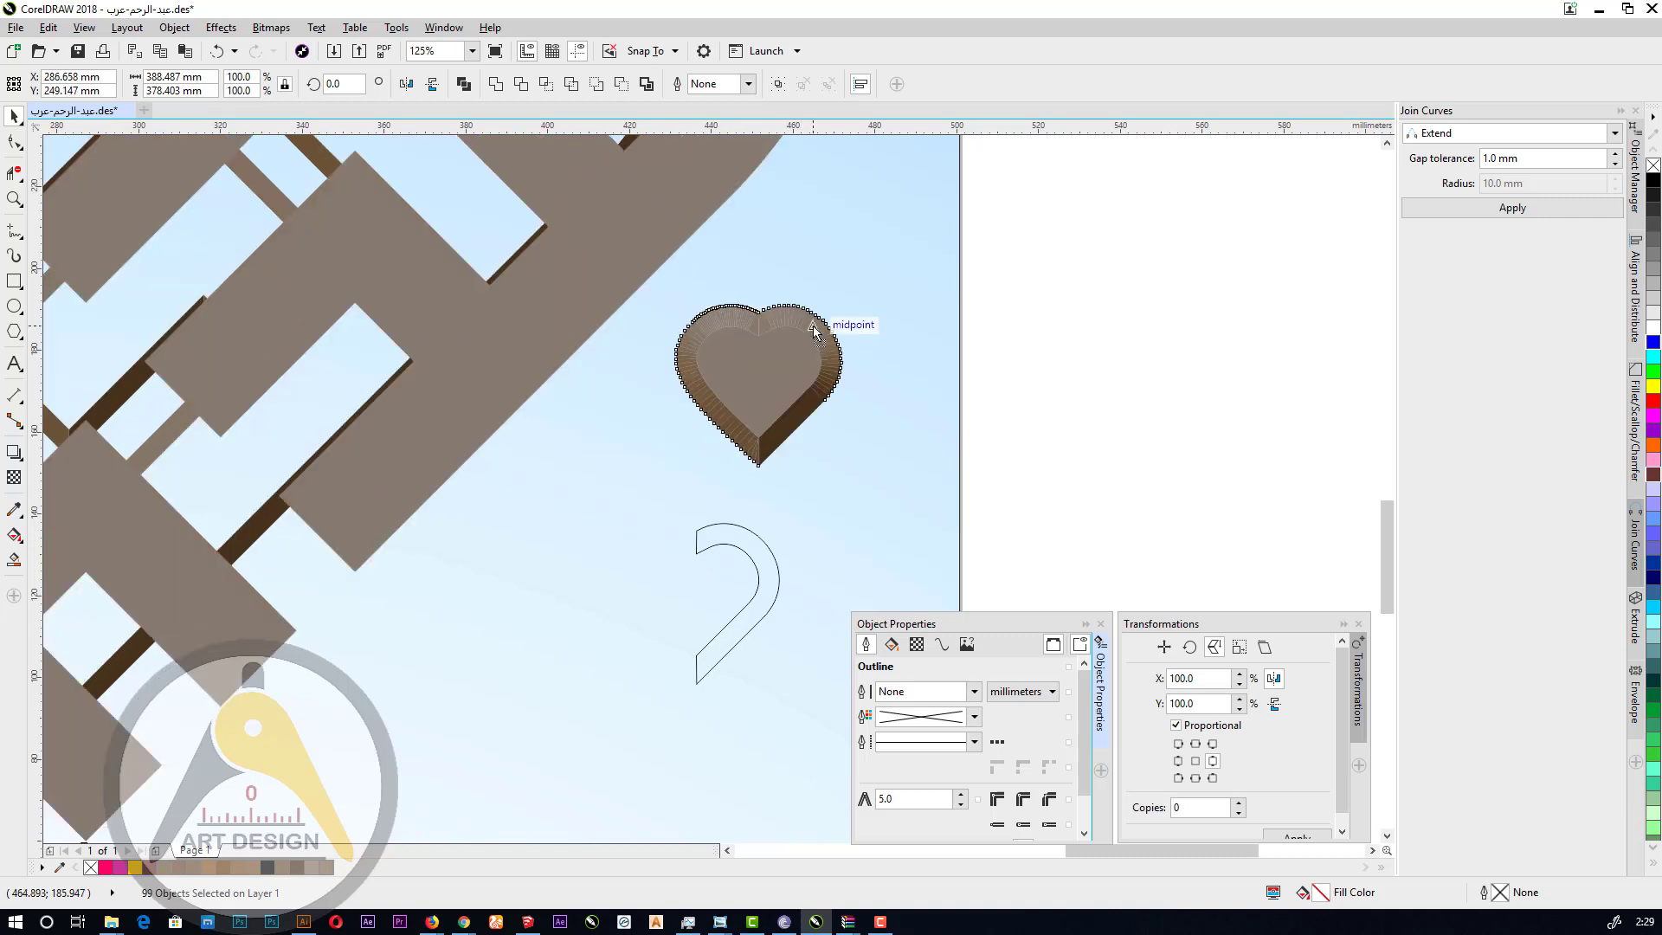
pyautogui.click(216, 52)
pyautogui.click(1095, 418)
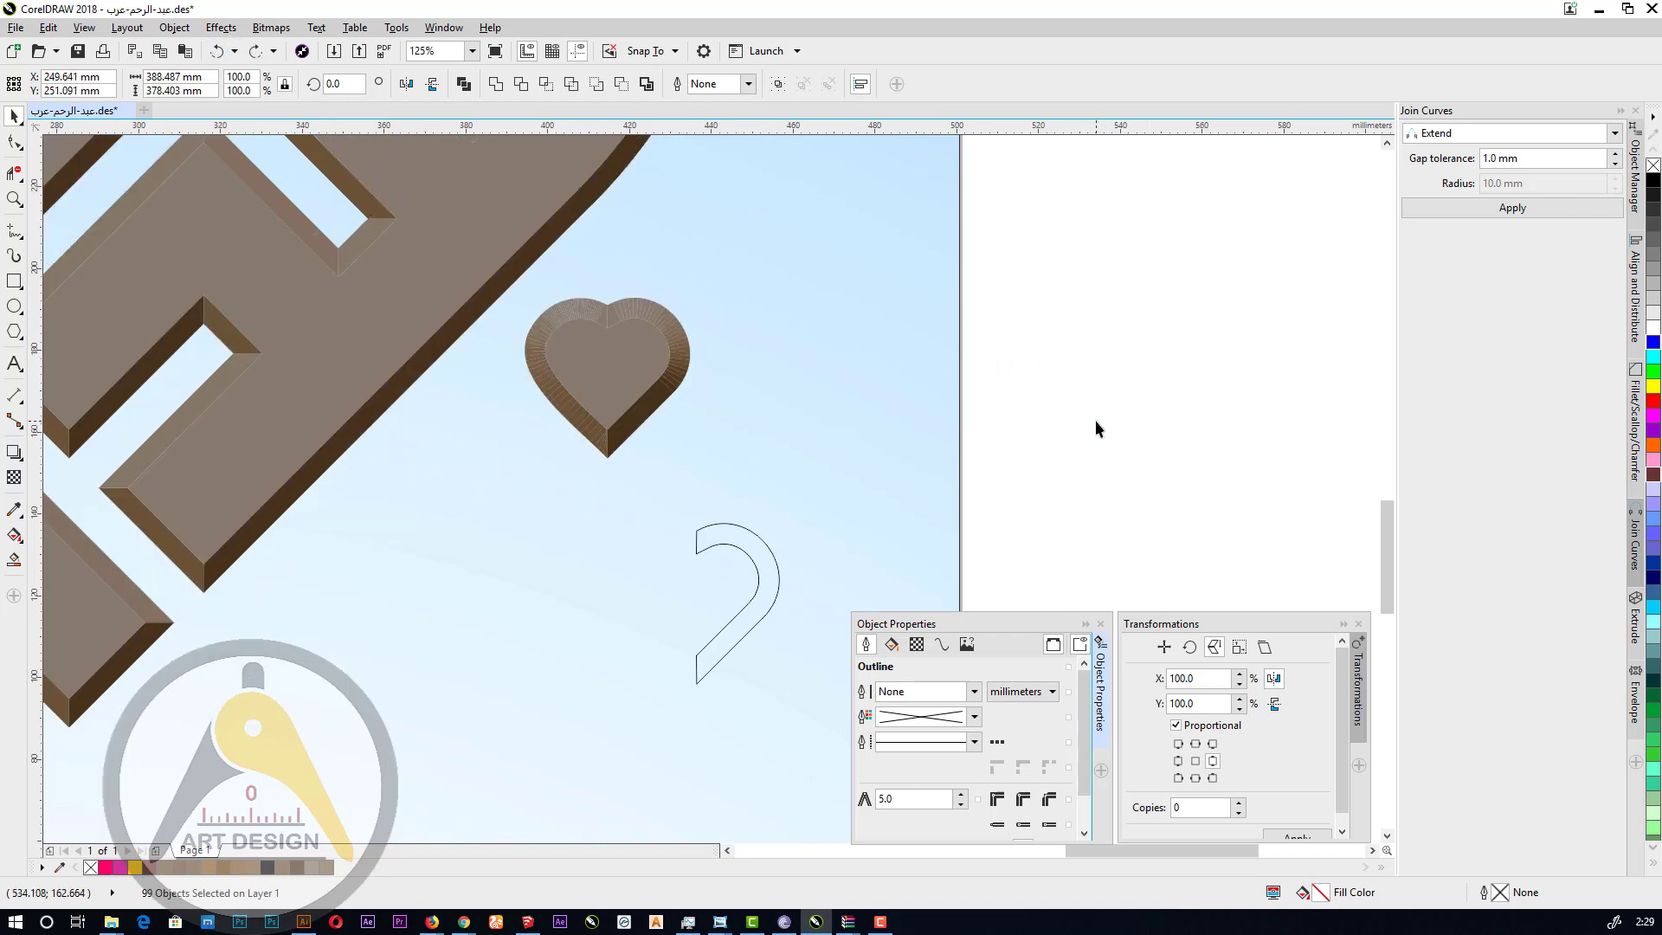
# Move all the segmented bevel faces of the small heart to the right, leaving the flat heart face in place.
pyautogui.moveTo(1000, 275); pyautogui.dragTo(521, 484)
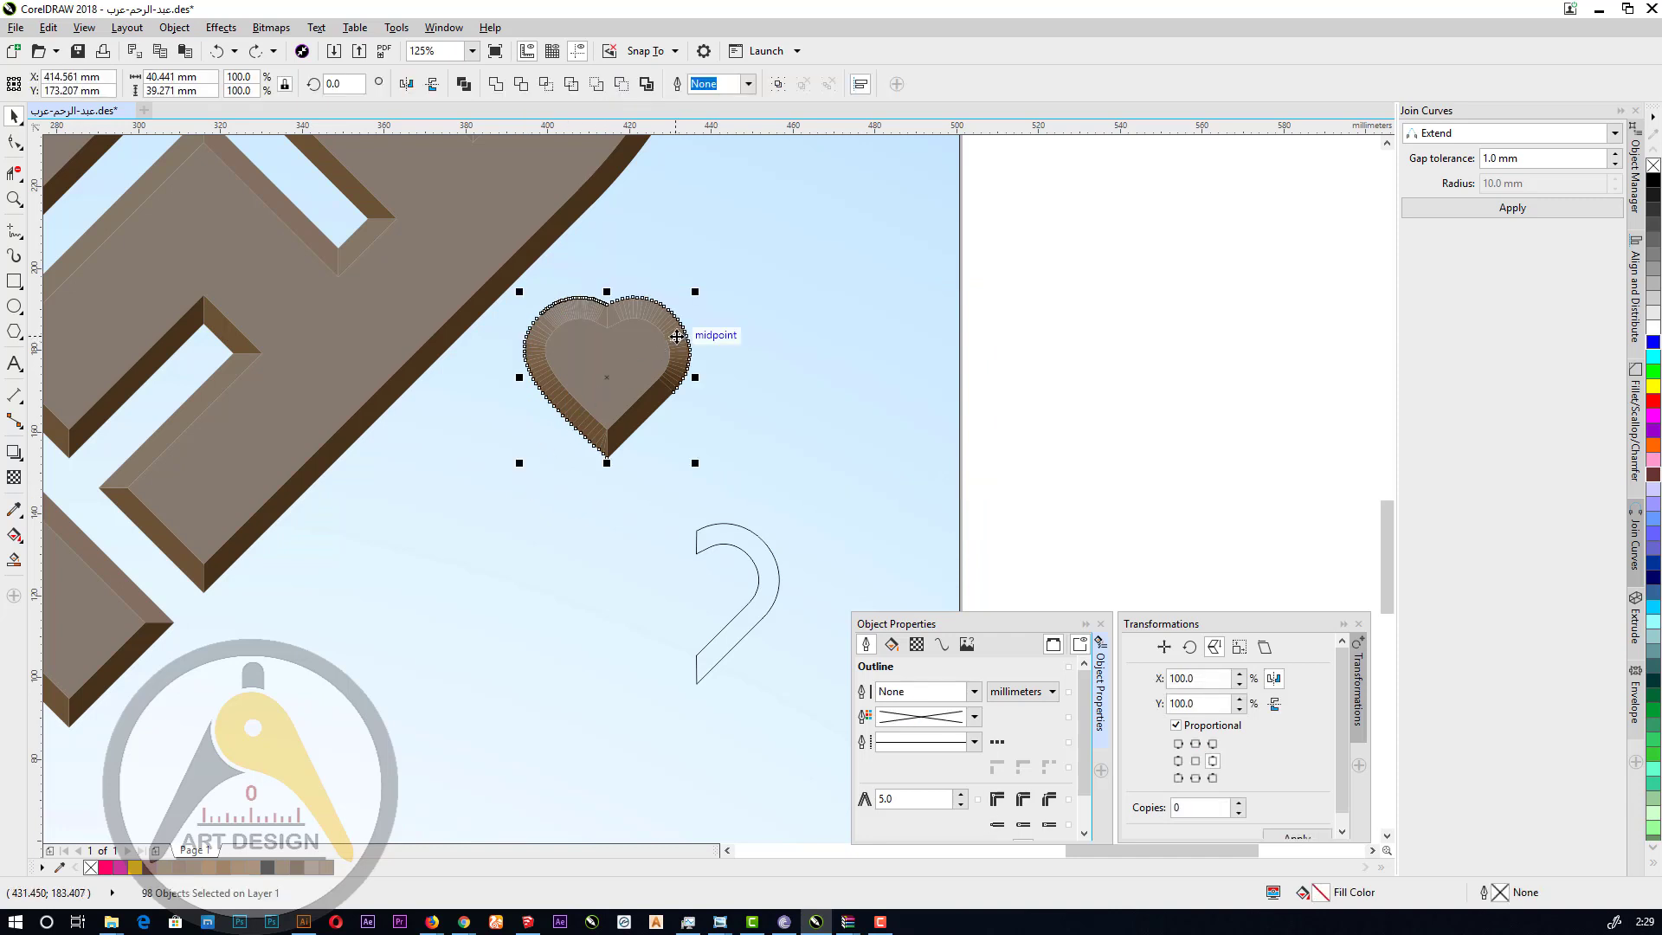
pyautogui.moveTo(676, 337); pyautogui.dragTo(866, 346)
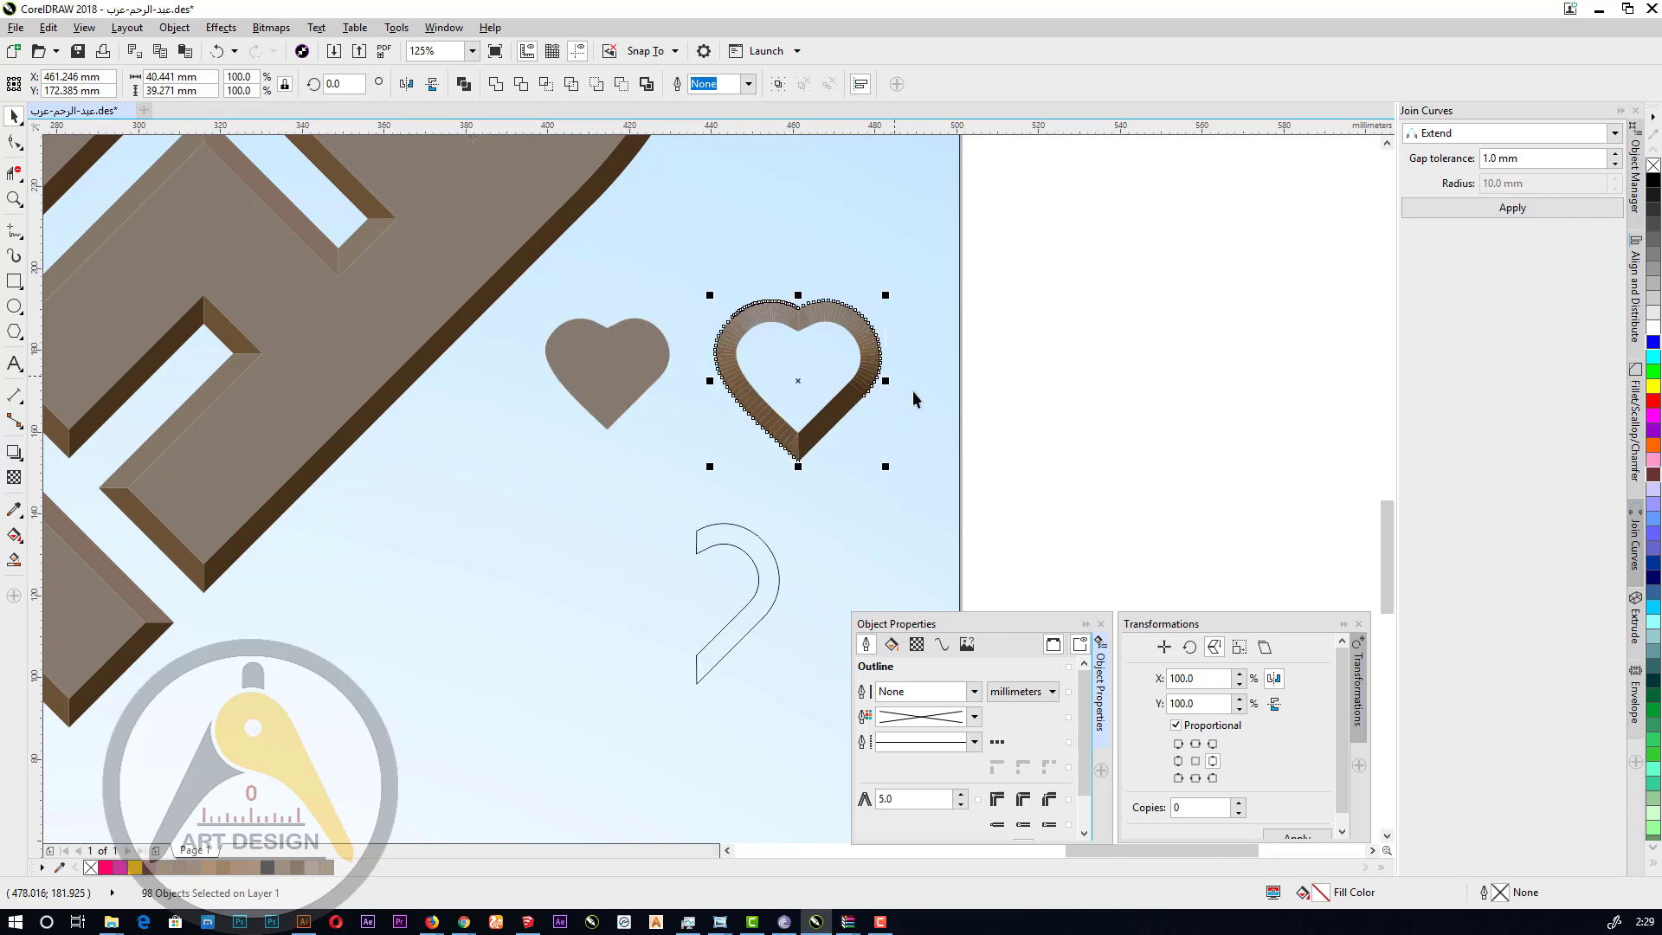
pyautogui.click(1069, 397)
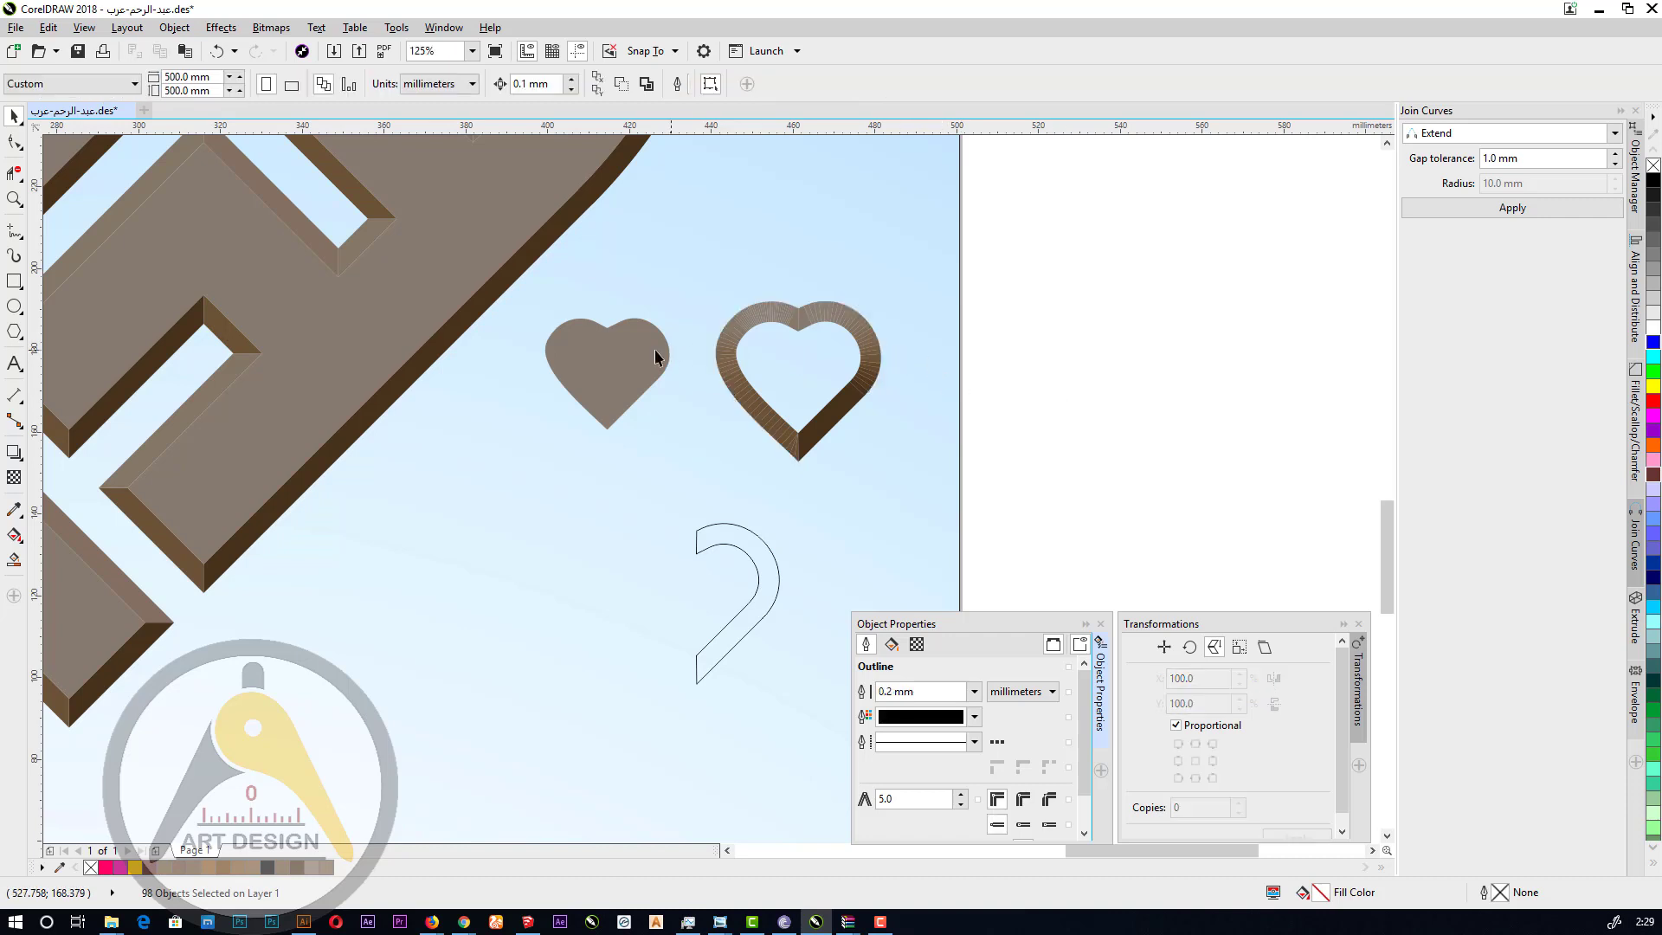
# Snap the welded strip's inner lower corner to the flat heart's tip and create one mirrored copy on its left side.
pyautogui.click(755, 595)
pyautogui.moveTo(697, 655); pyautogui.dragTo(612, 432)
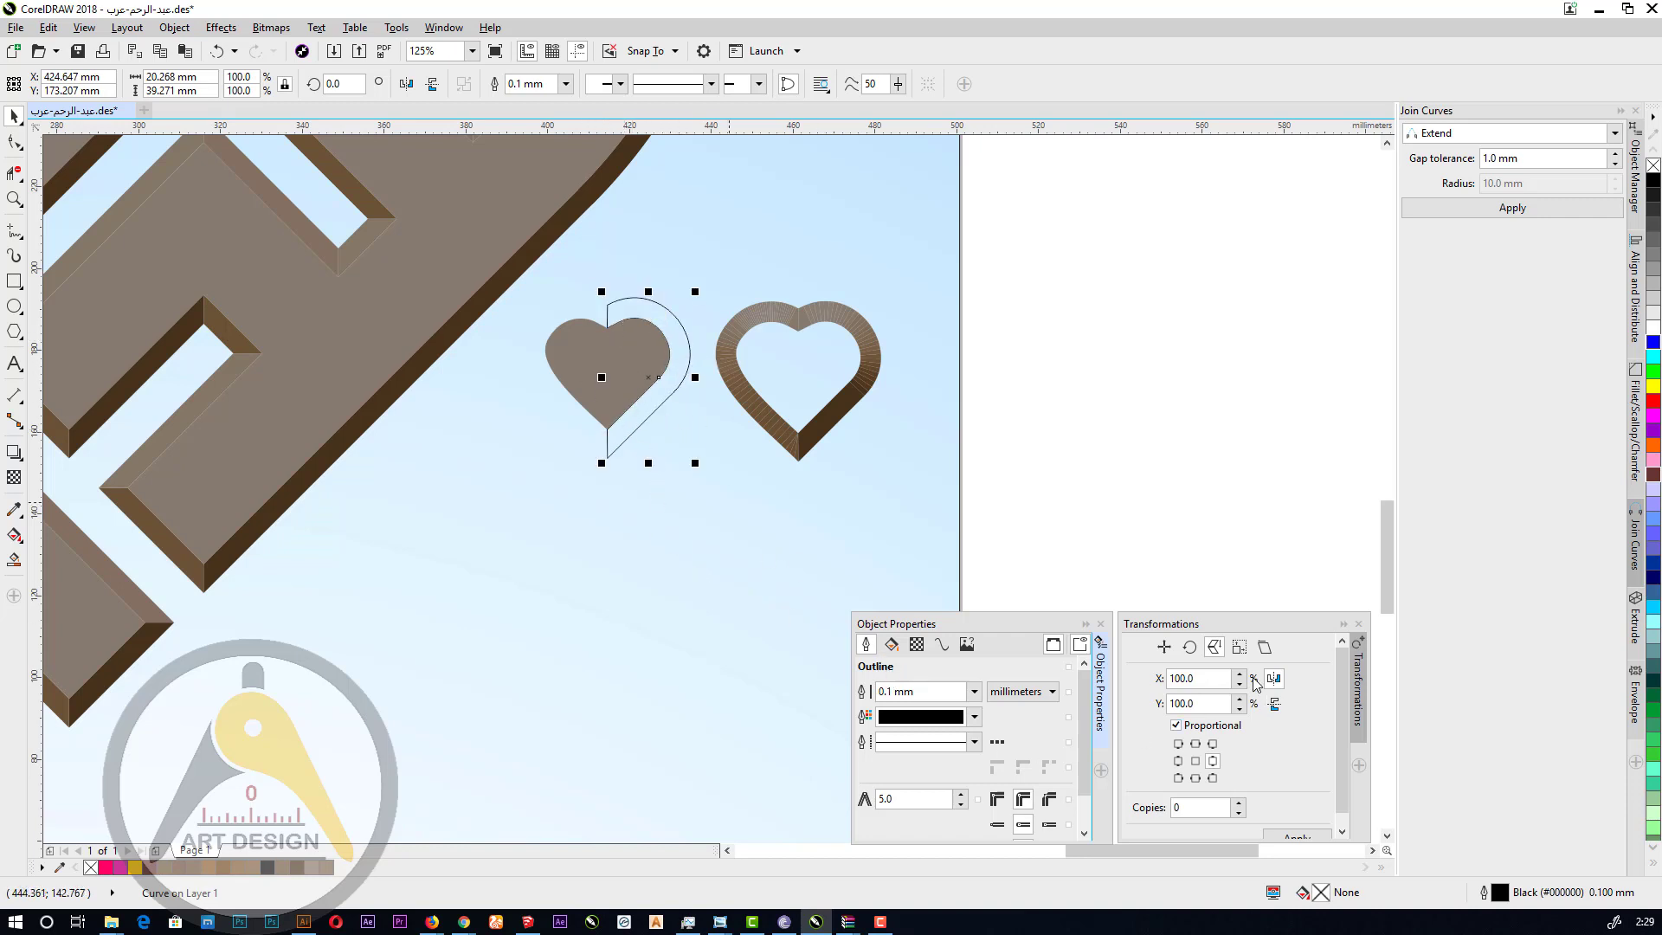
pyautogui.click(1178, 761)
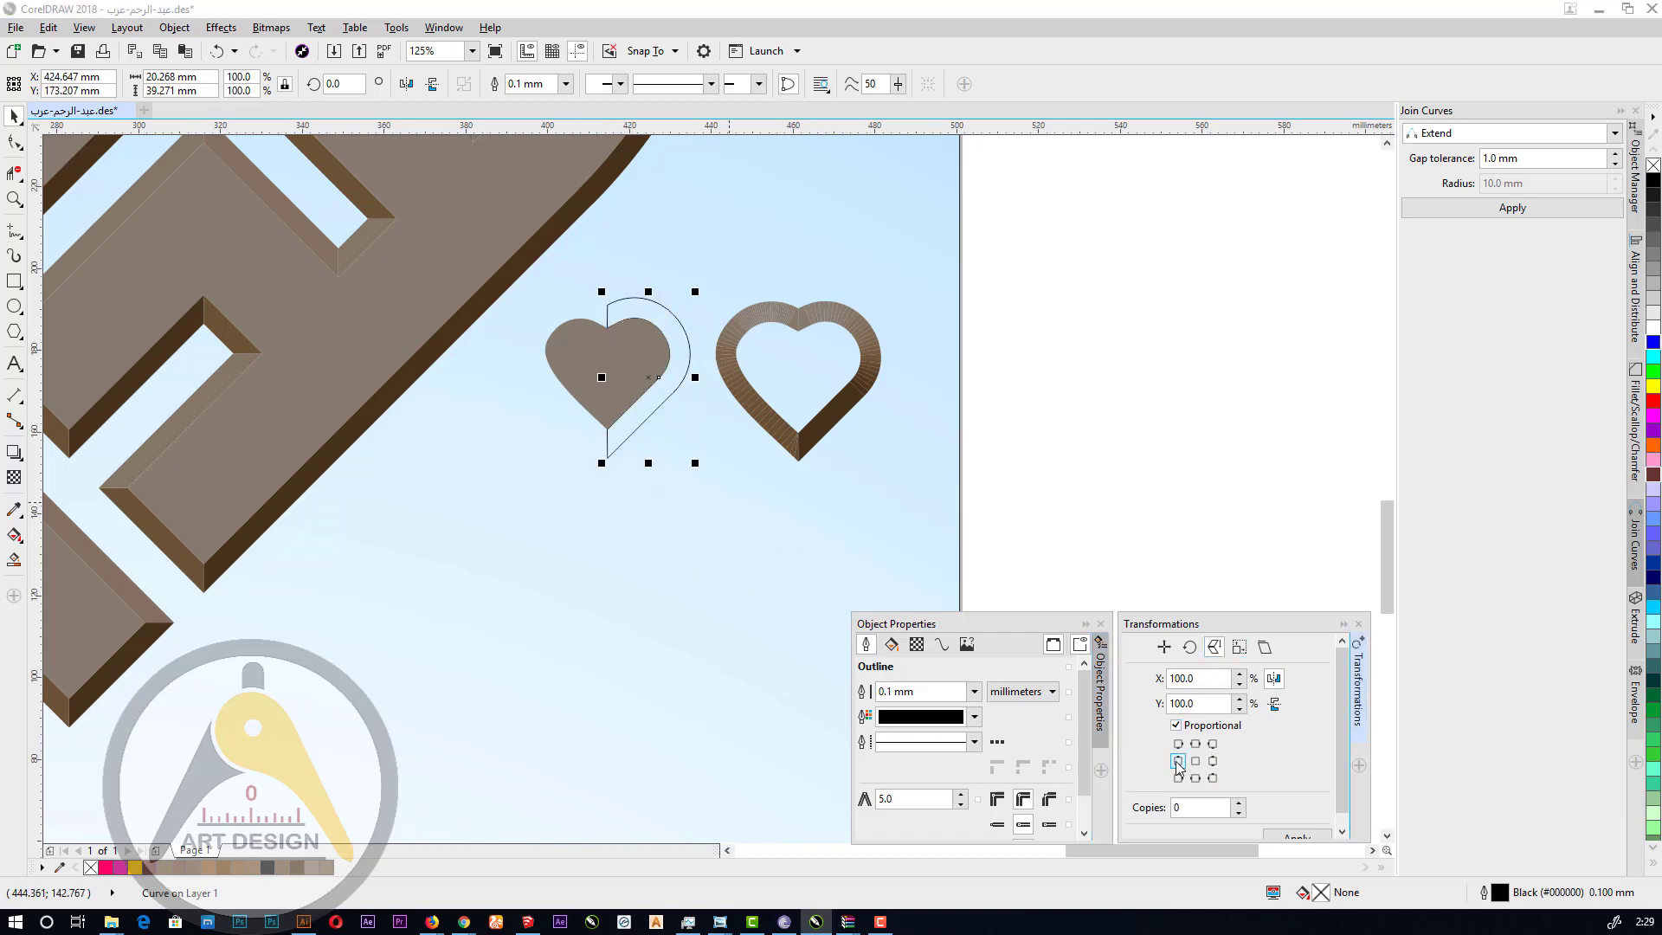
pyautogui.click(1240, 802)
pyautogui.click(1293, 836)
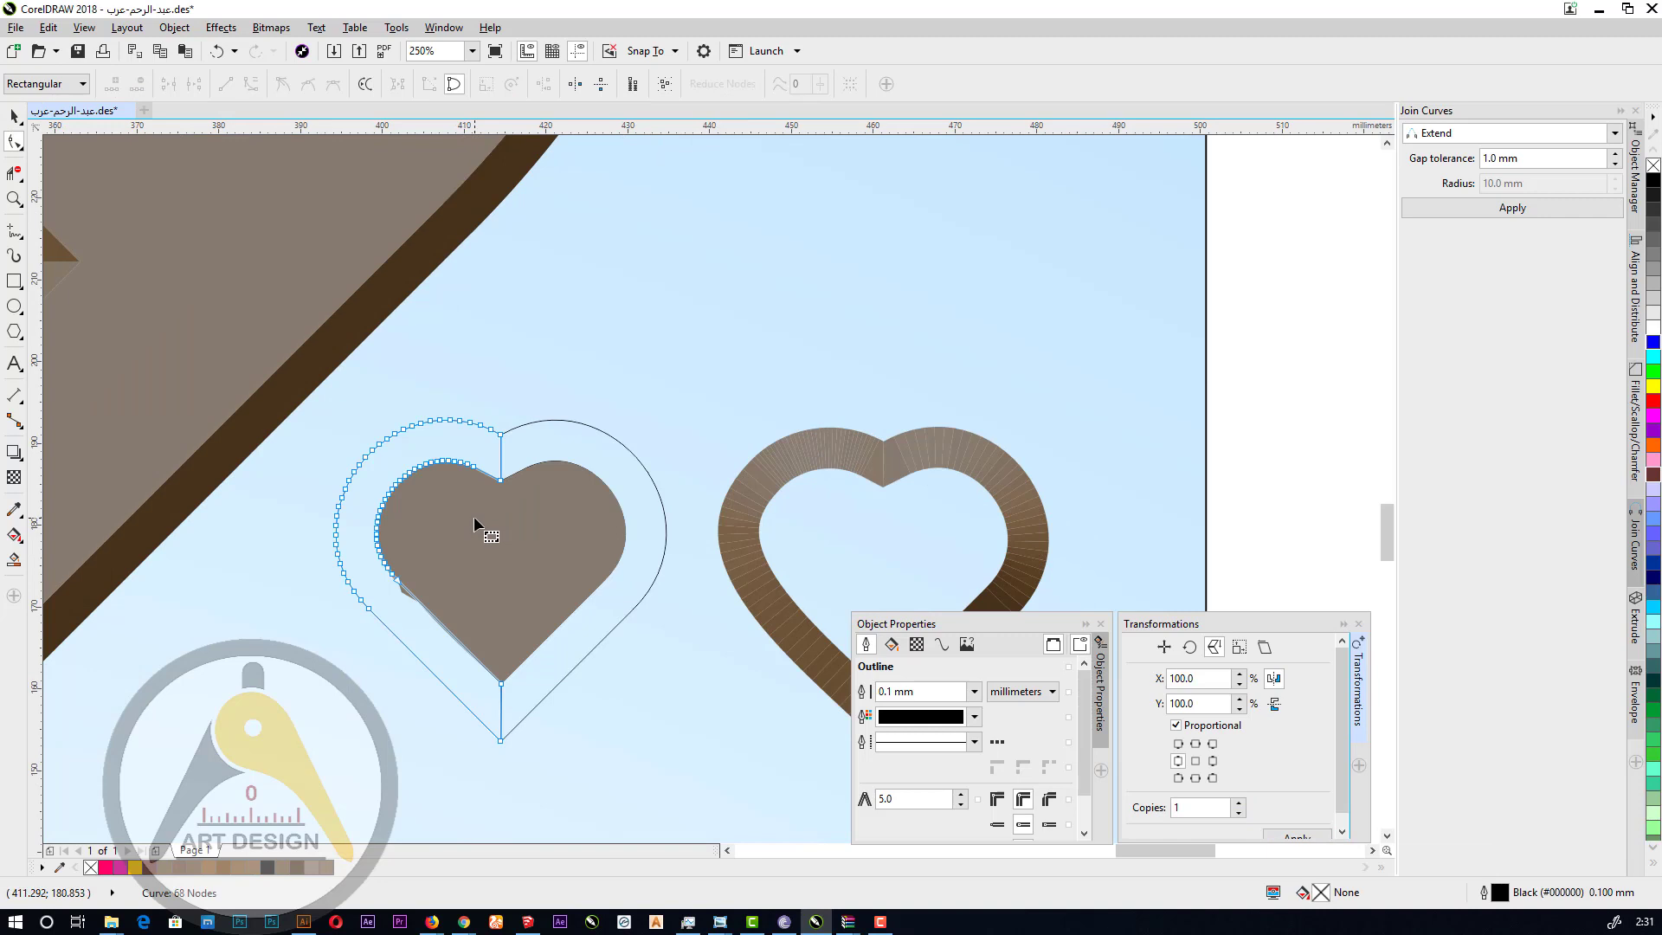
# Send the flat brown face of the calligraphy and small heart to the back of the layer.
pyautogui.click(15, 116)
pyautogui.click(549, 549)
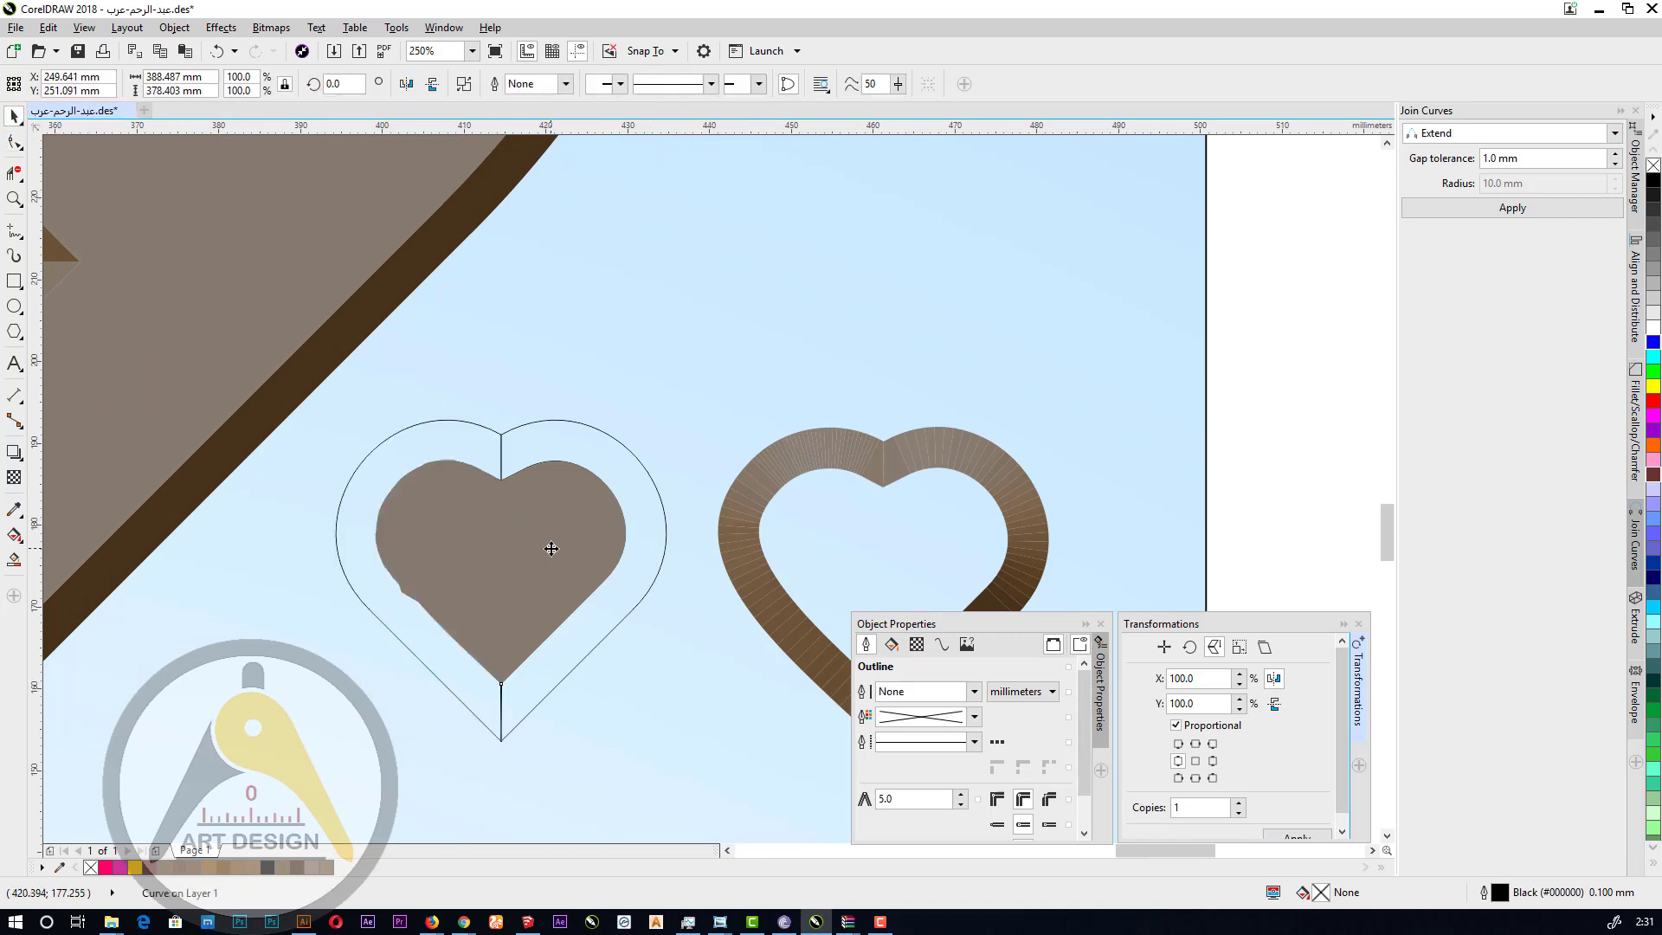
pyautogui.rightClick(550, 548)
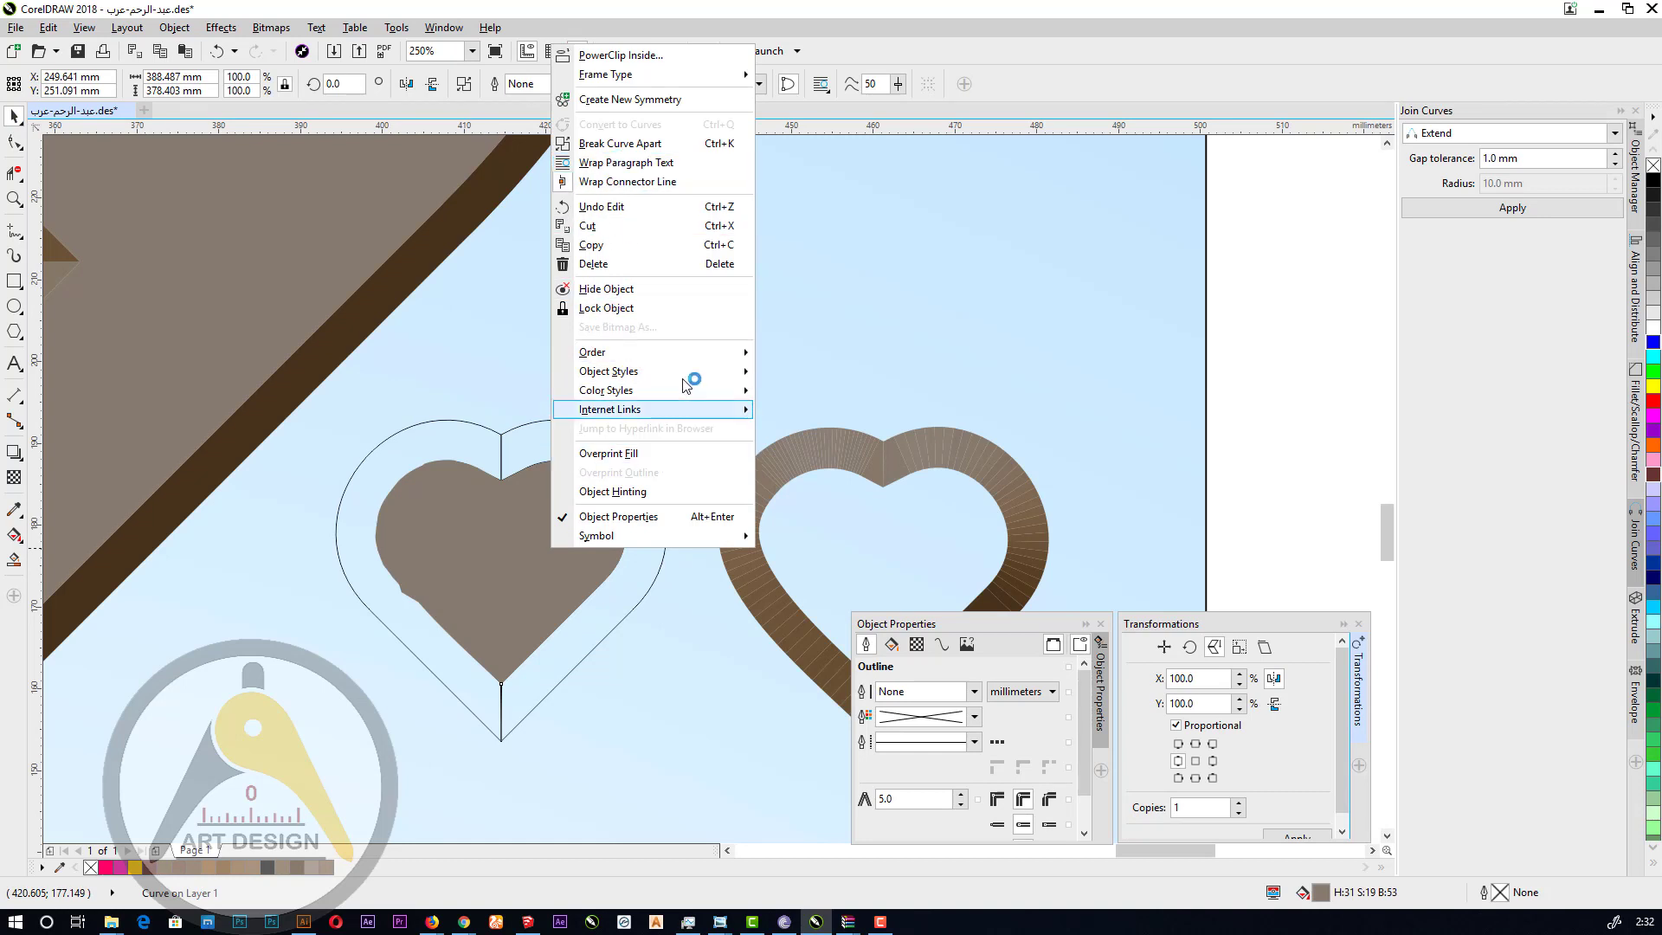
pyautogui.moveTo(705, 353)
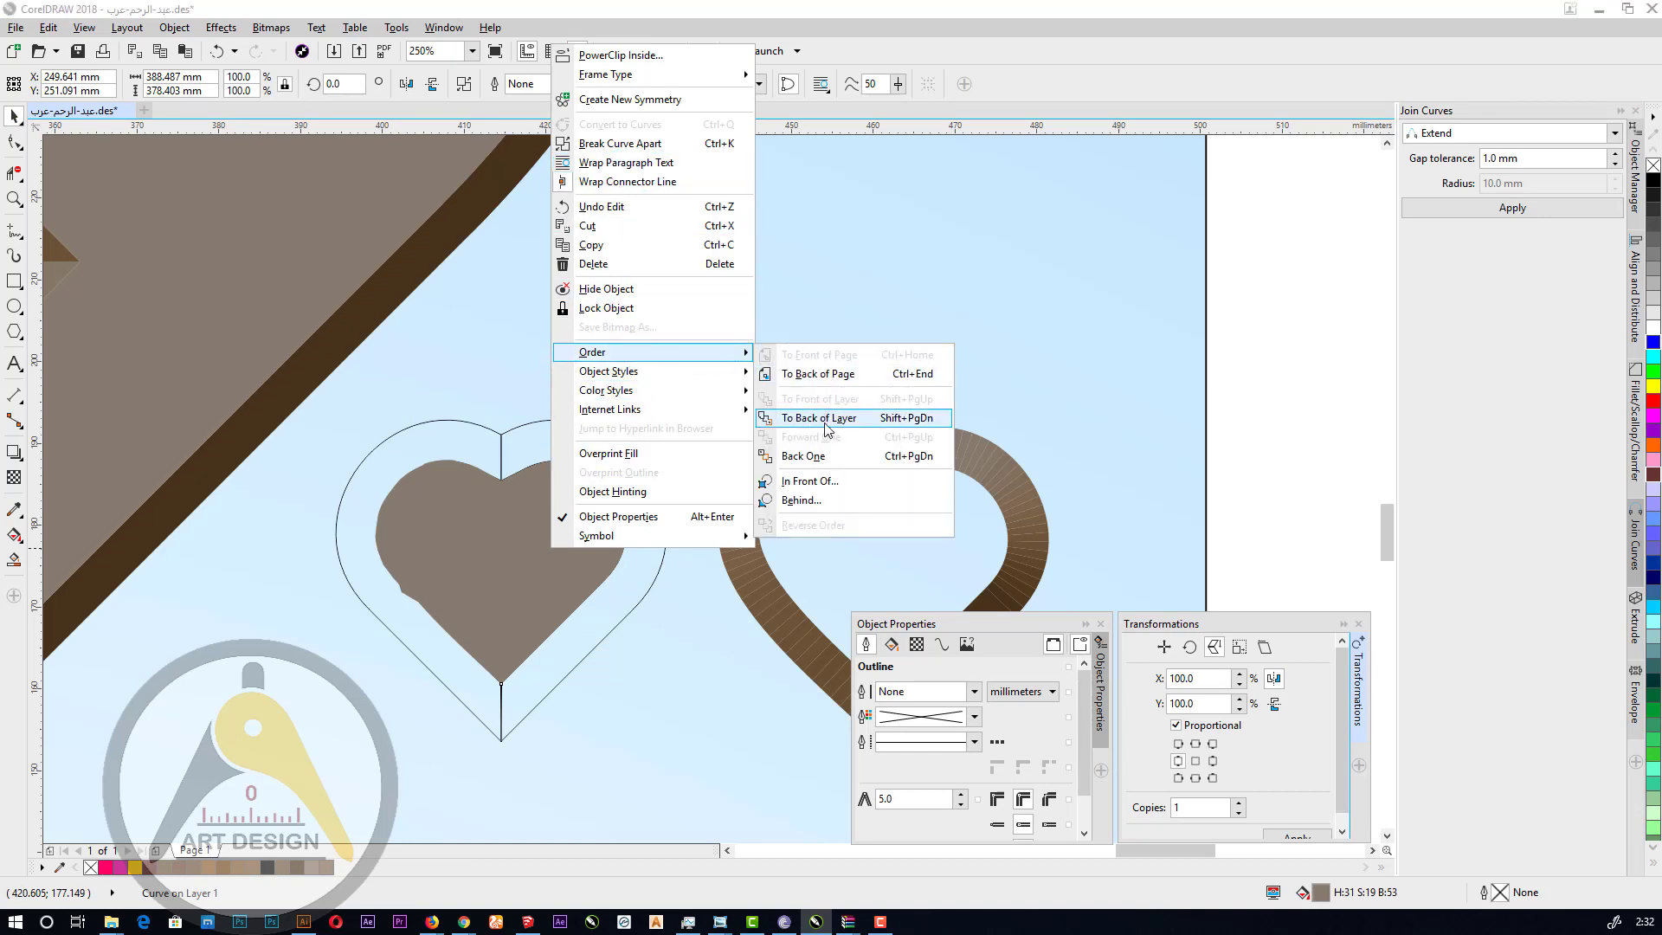
pyautogui.click(819, 418)
# Apply a conical fountain fill to the right half-heart strip.
pyautogui.click(647, 544)
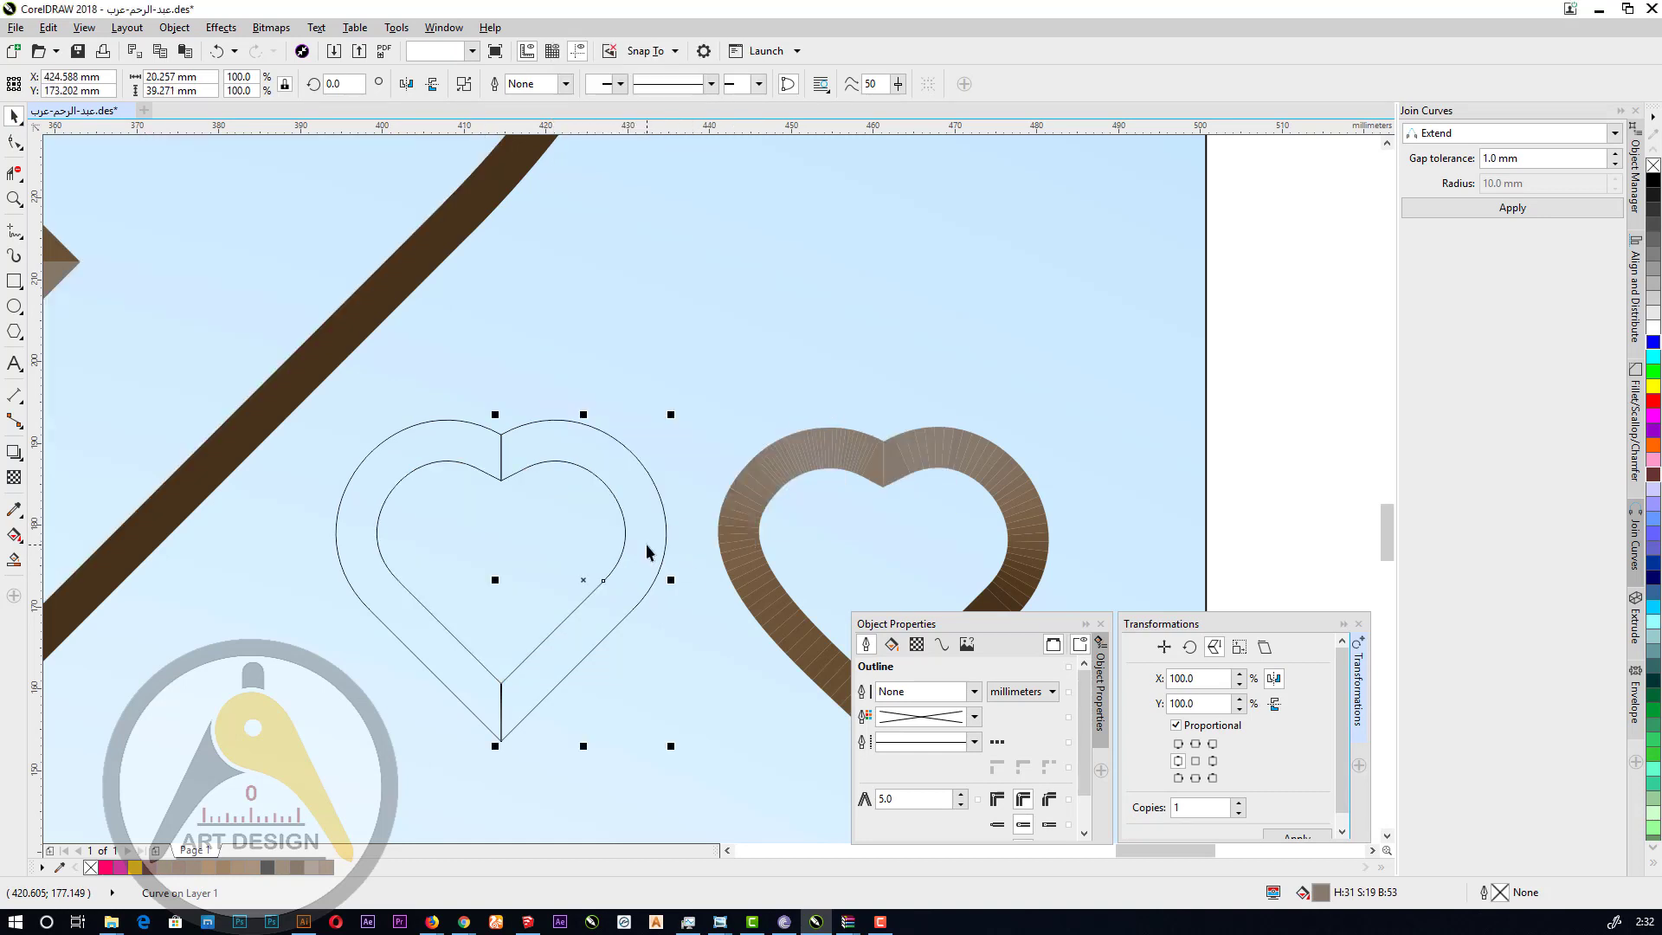
pyautogui.click(891, 644)
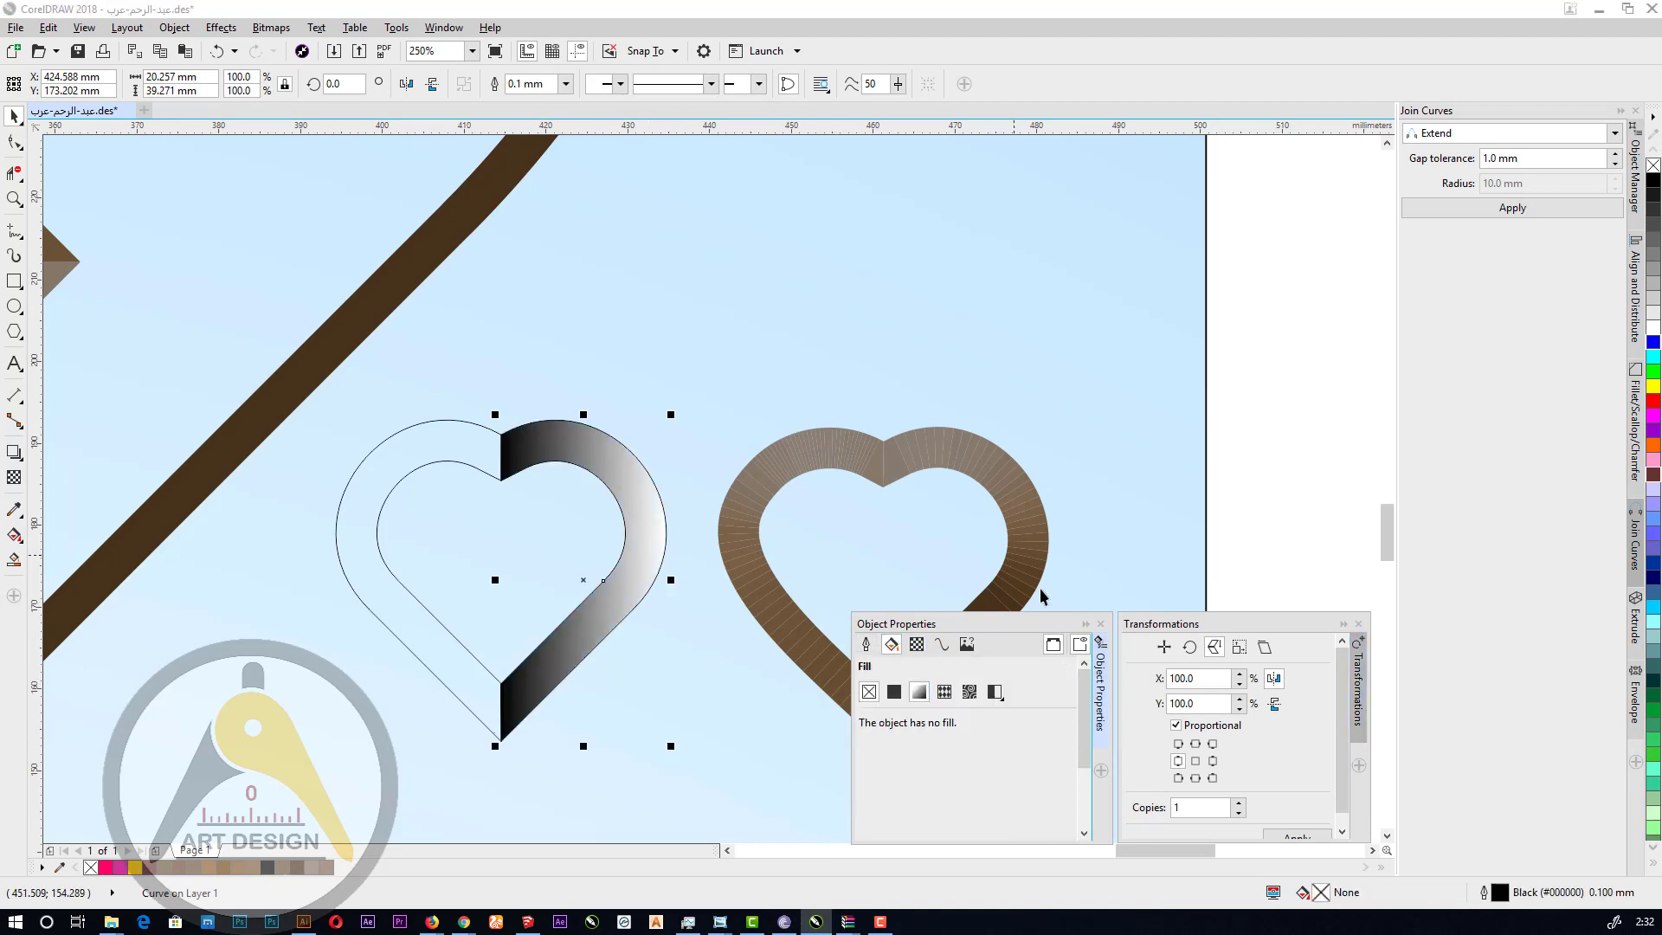
pyautogui.moveTo(1031, 620); pyautogui.dragTo(1233, 419)
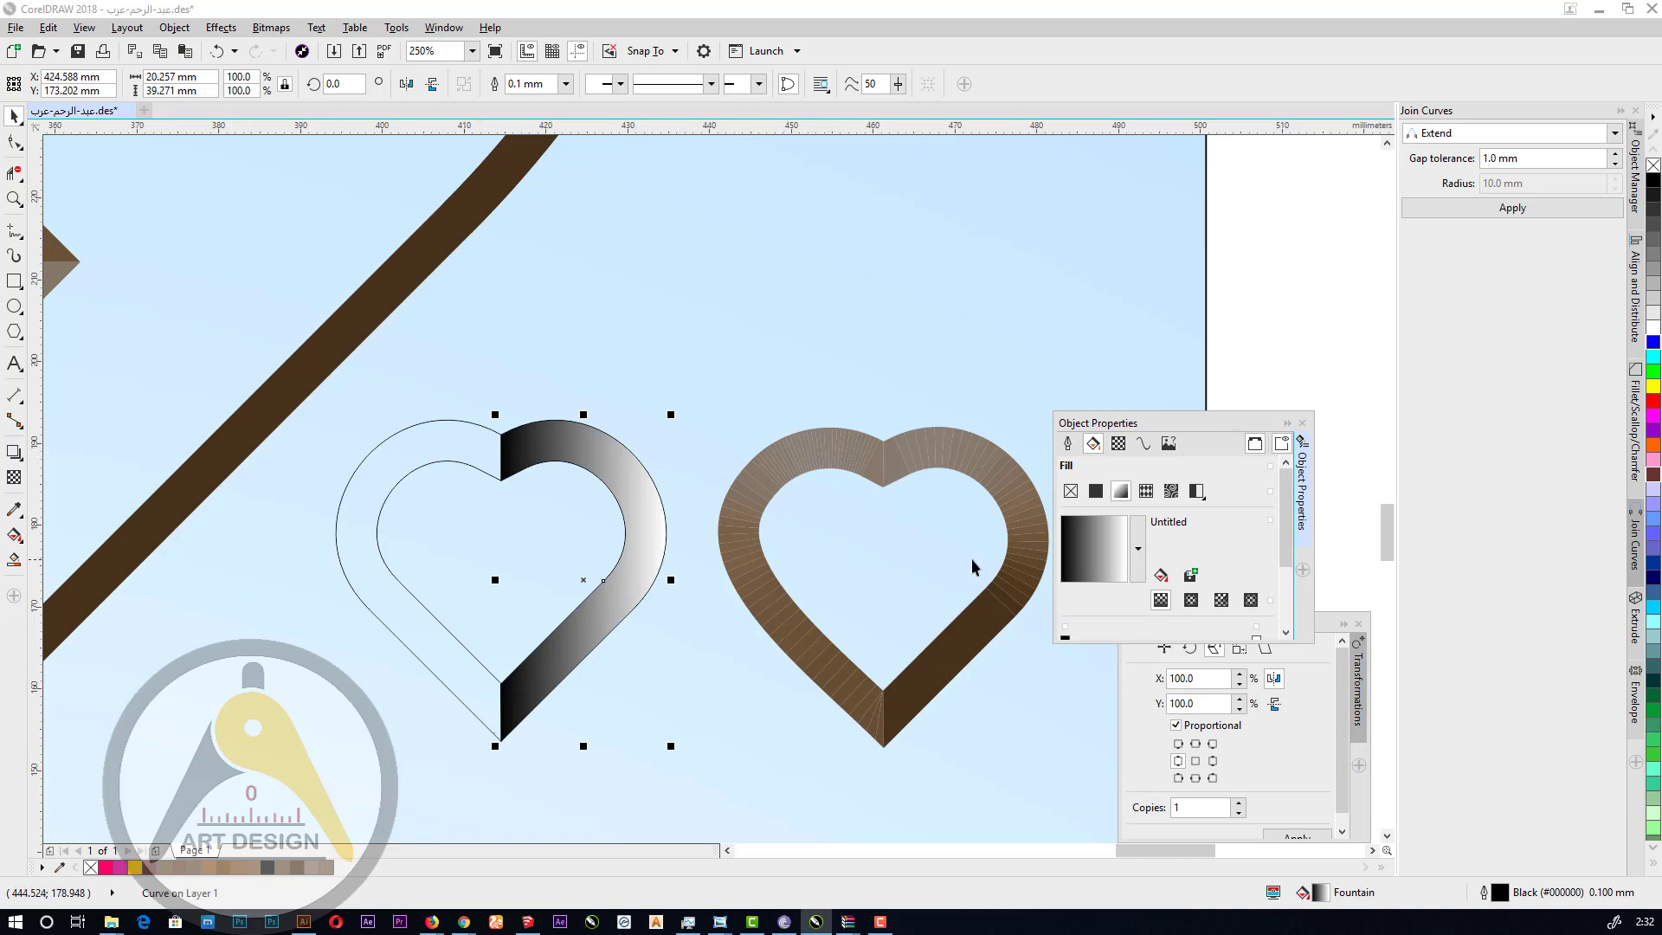
pyautogui.click(1220, 606)
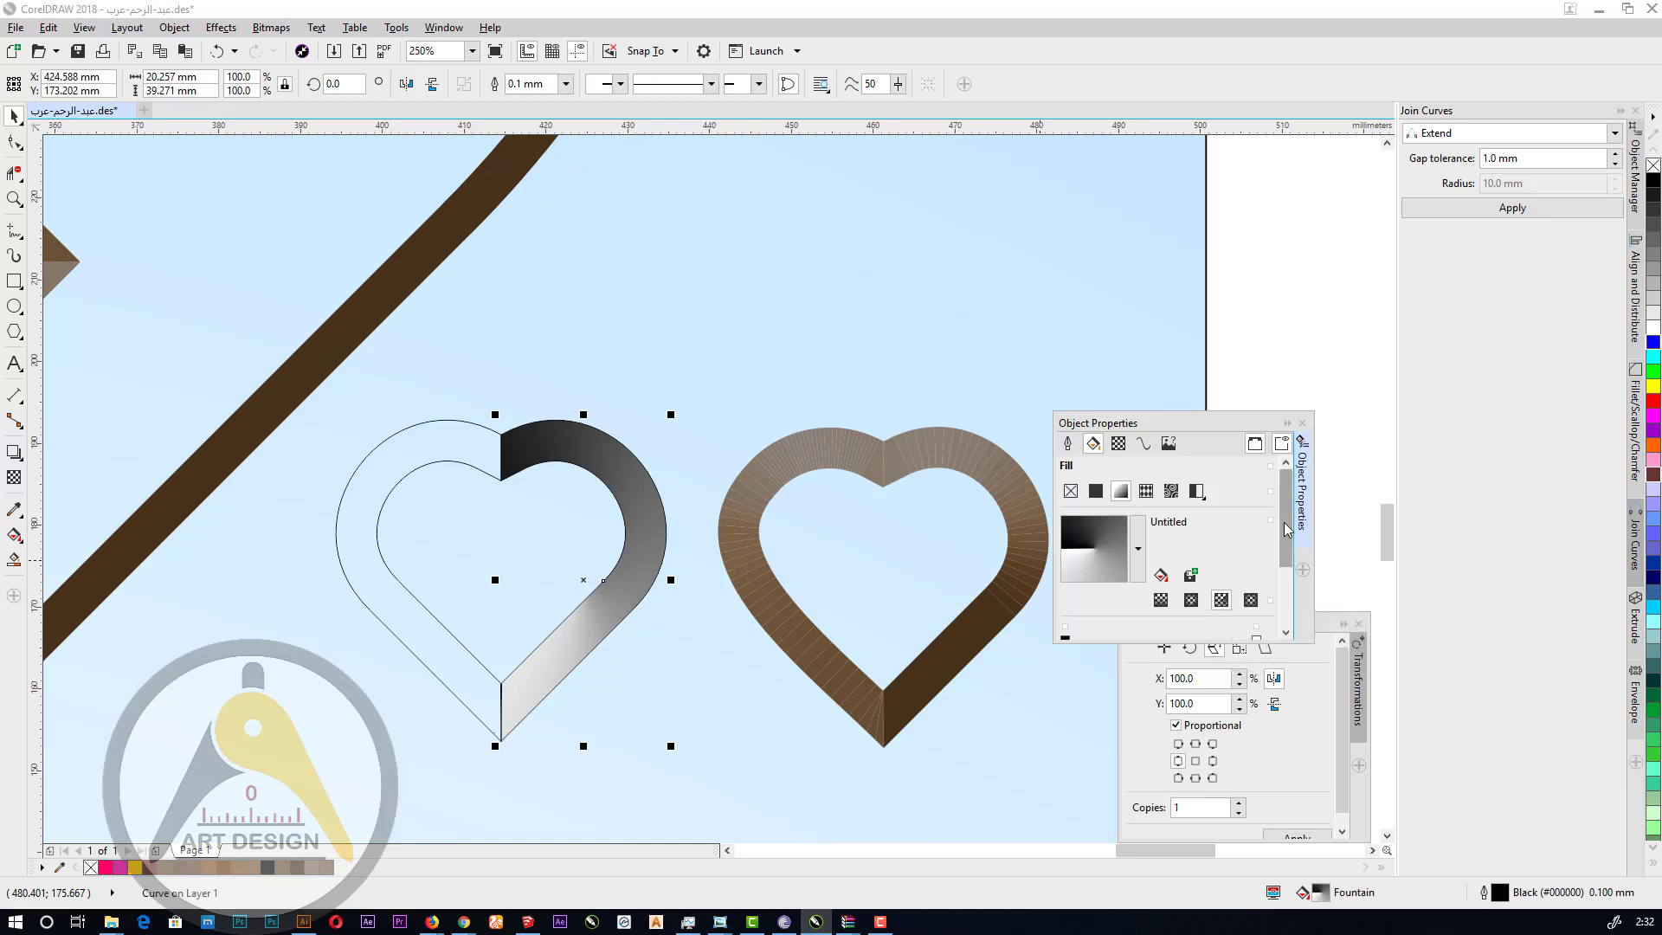
# Make the right strip's conical fill nearly circular, centre it inside the right lobe and rotate its start direction slightly upward.
pyautogui.moveTo(1285, 522); pyautogui.dragTo(1287, 604)
pyautogui.click(1255, 534)
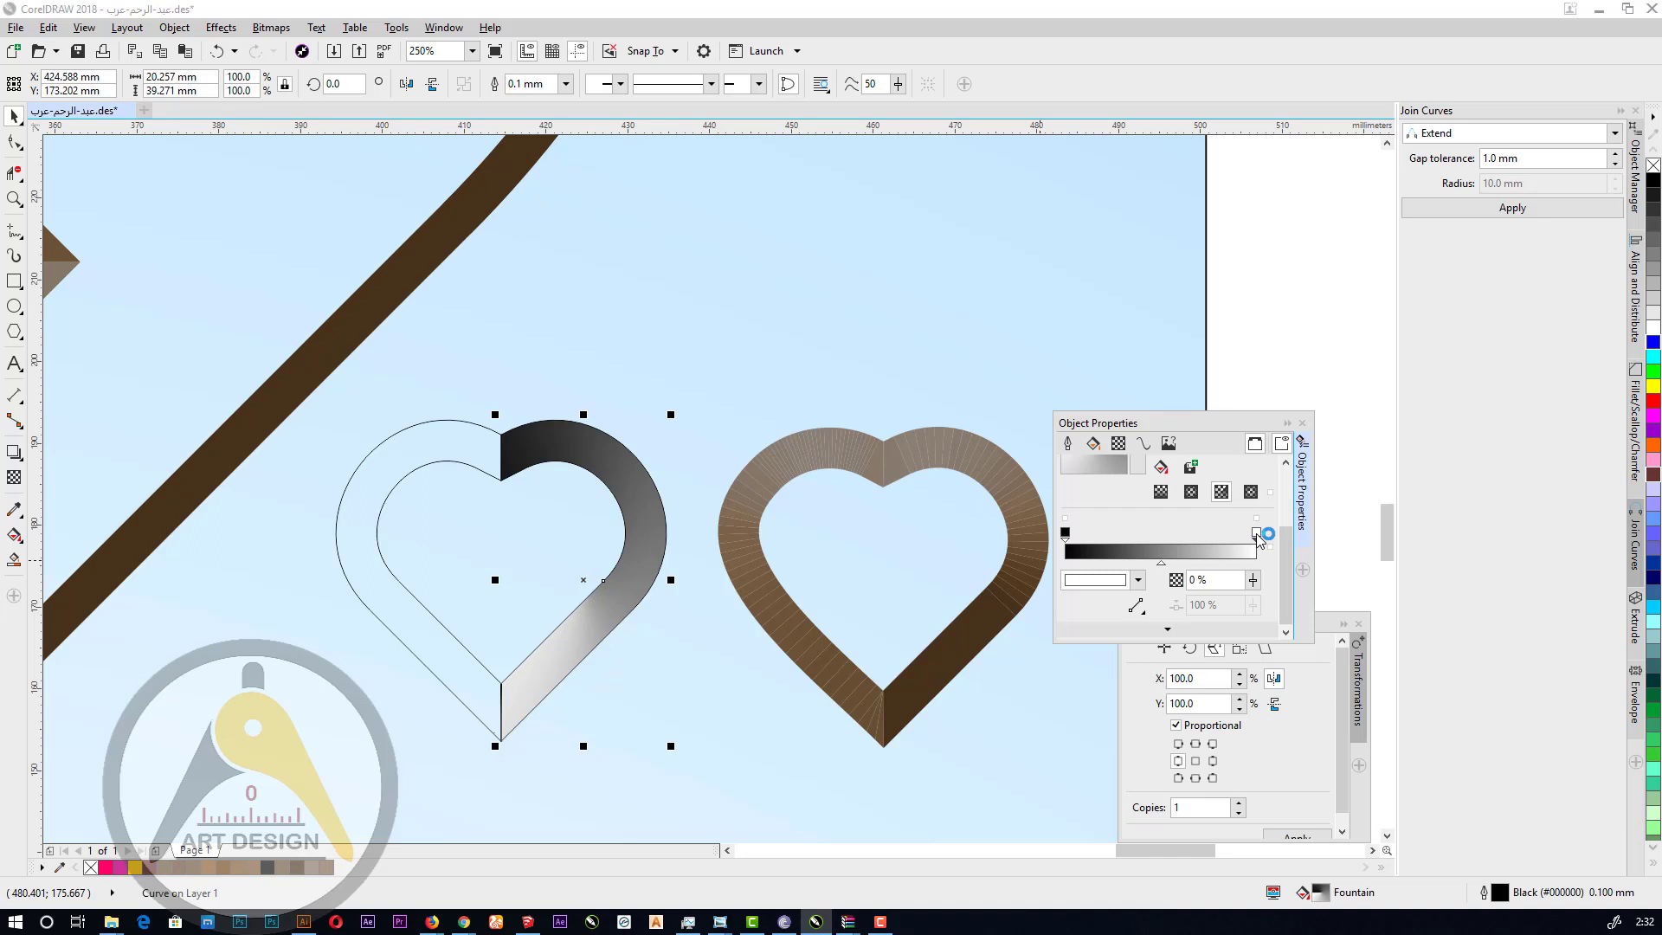
pyautogui.click(1161, 469)
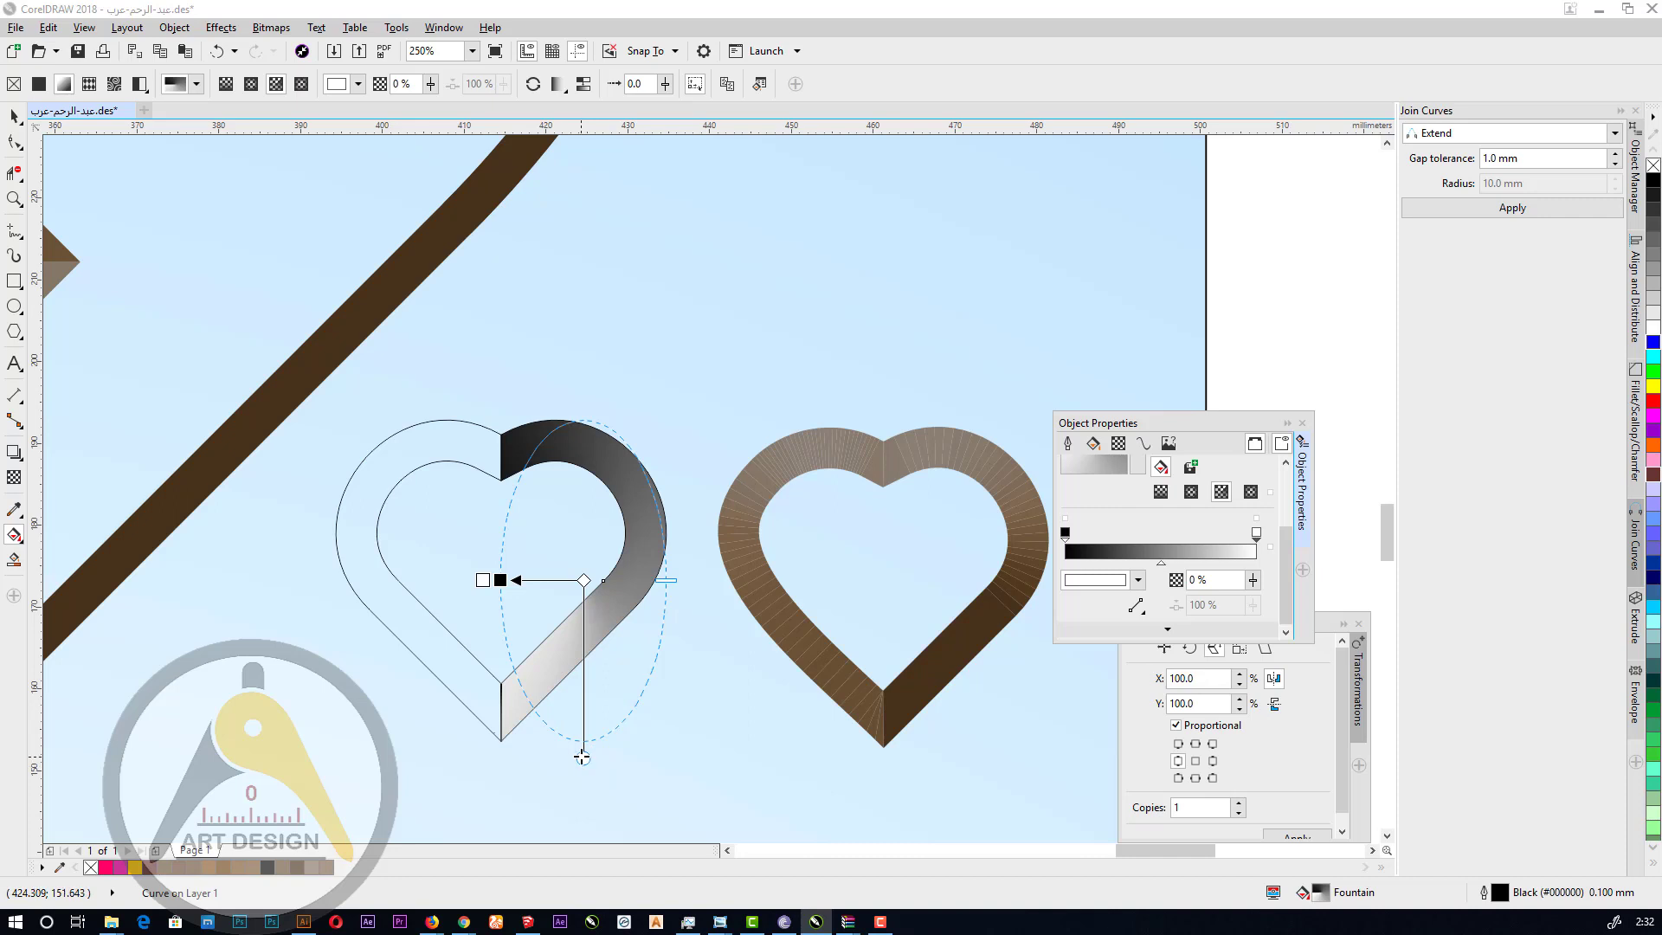
pyautogui.moveTo(582, 757)
pyautogui.mouseDown()
pyautogui.moveTo(581, 665)
pyautogui.moveTo(582, 686)
pyautogui.mouseUp()
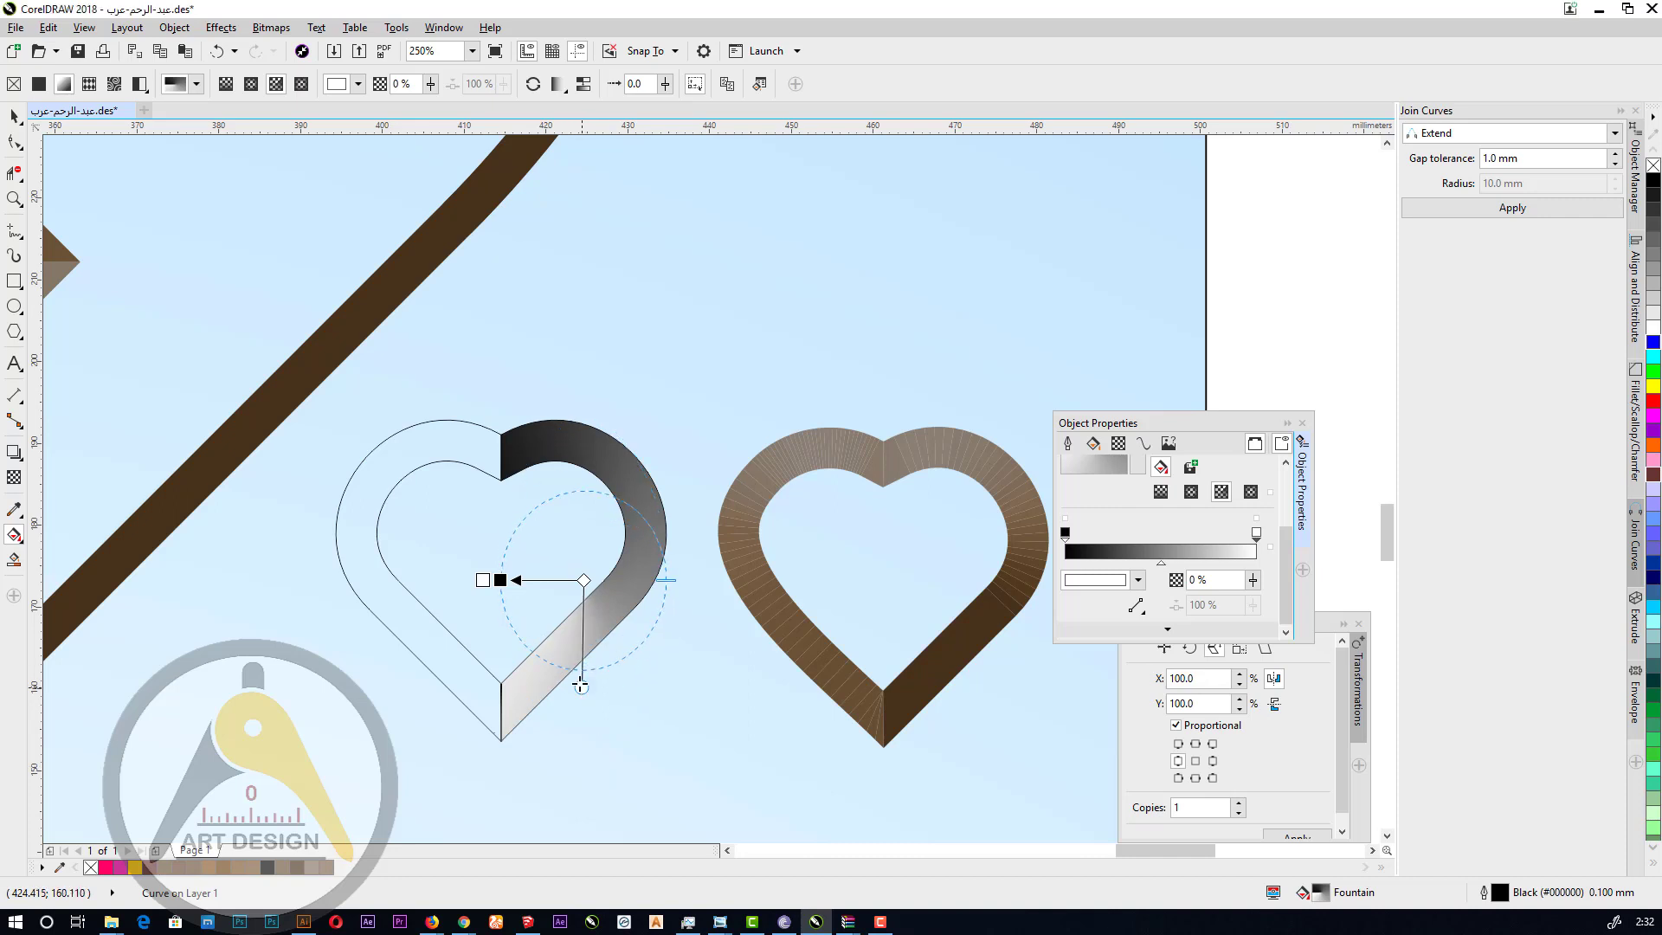
pyautogui.moveTo(584, 580)
pyautogui.mouseDown()
pyautogui.moveTo(552, 481)
pyautogui.moveTo(568, 519)
pyautogui.mouseUp()
pyautogui.click(469, 519)
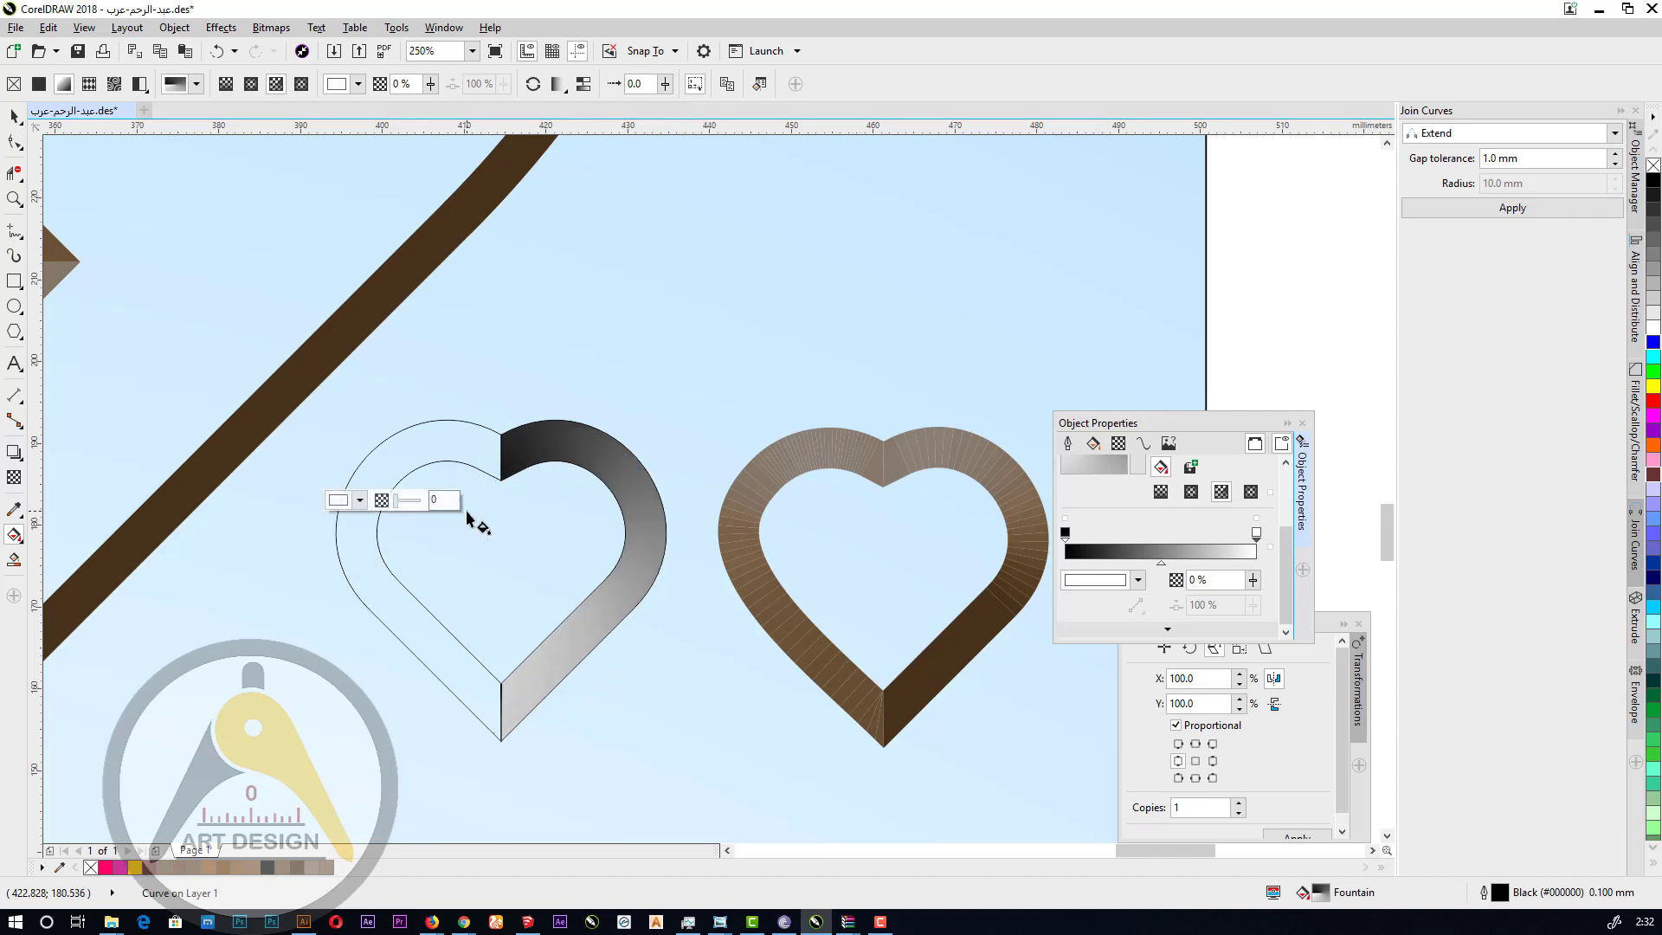
pyautogui.moveTo(454, 519); pyautogui.dragTo(442, 503)
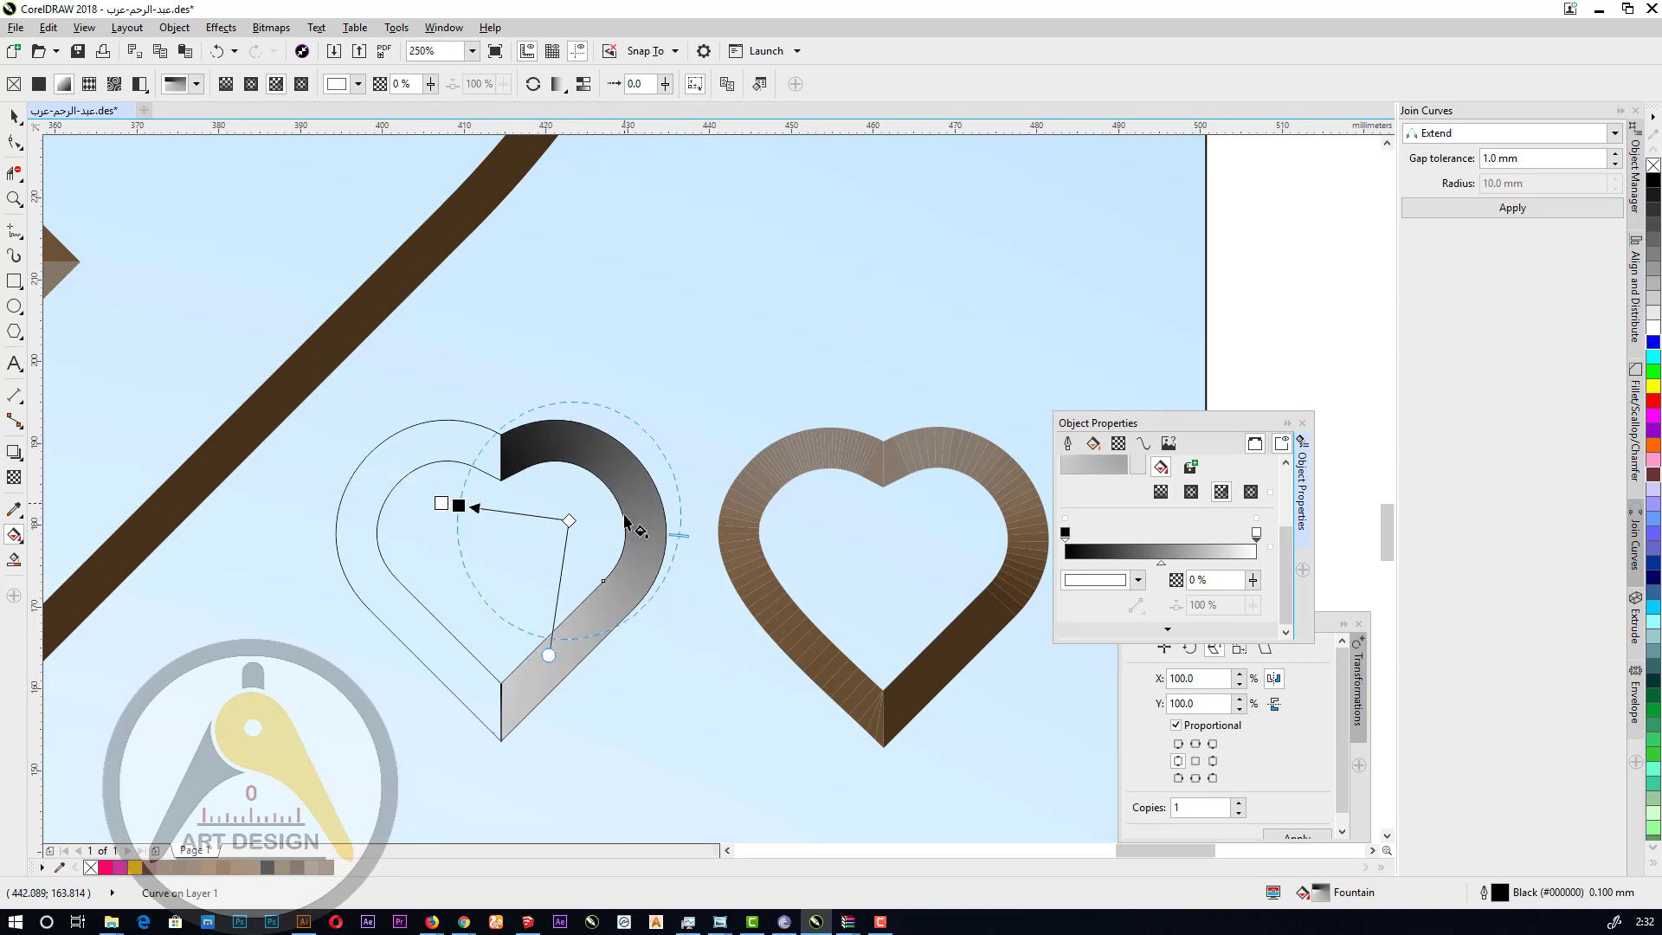
# Sample the right strip's conical fill start colour from the bevelled heart's top notch and its end colour from the dark lower right side.
pyautogui.click(1065, 533)
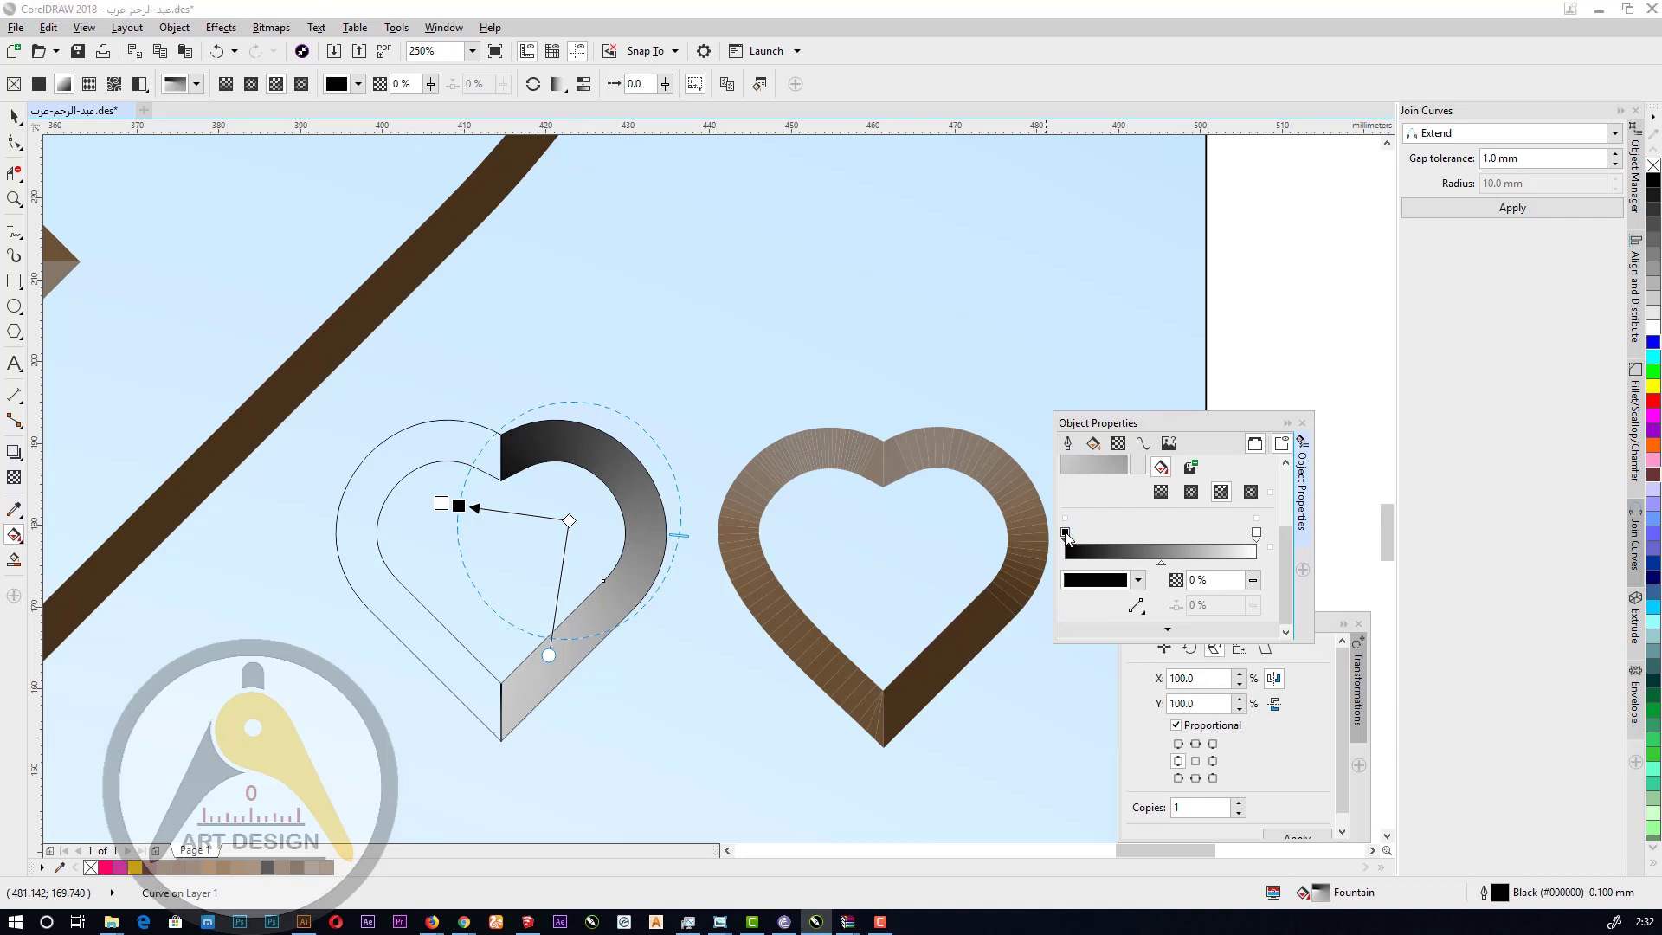
pyautogui.click(1095, 580)
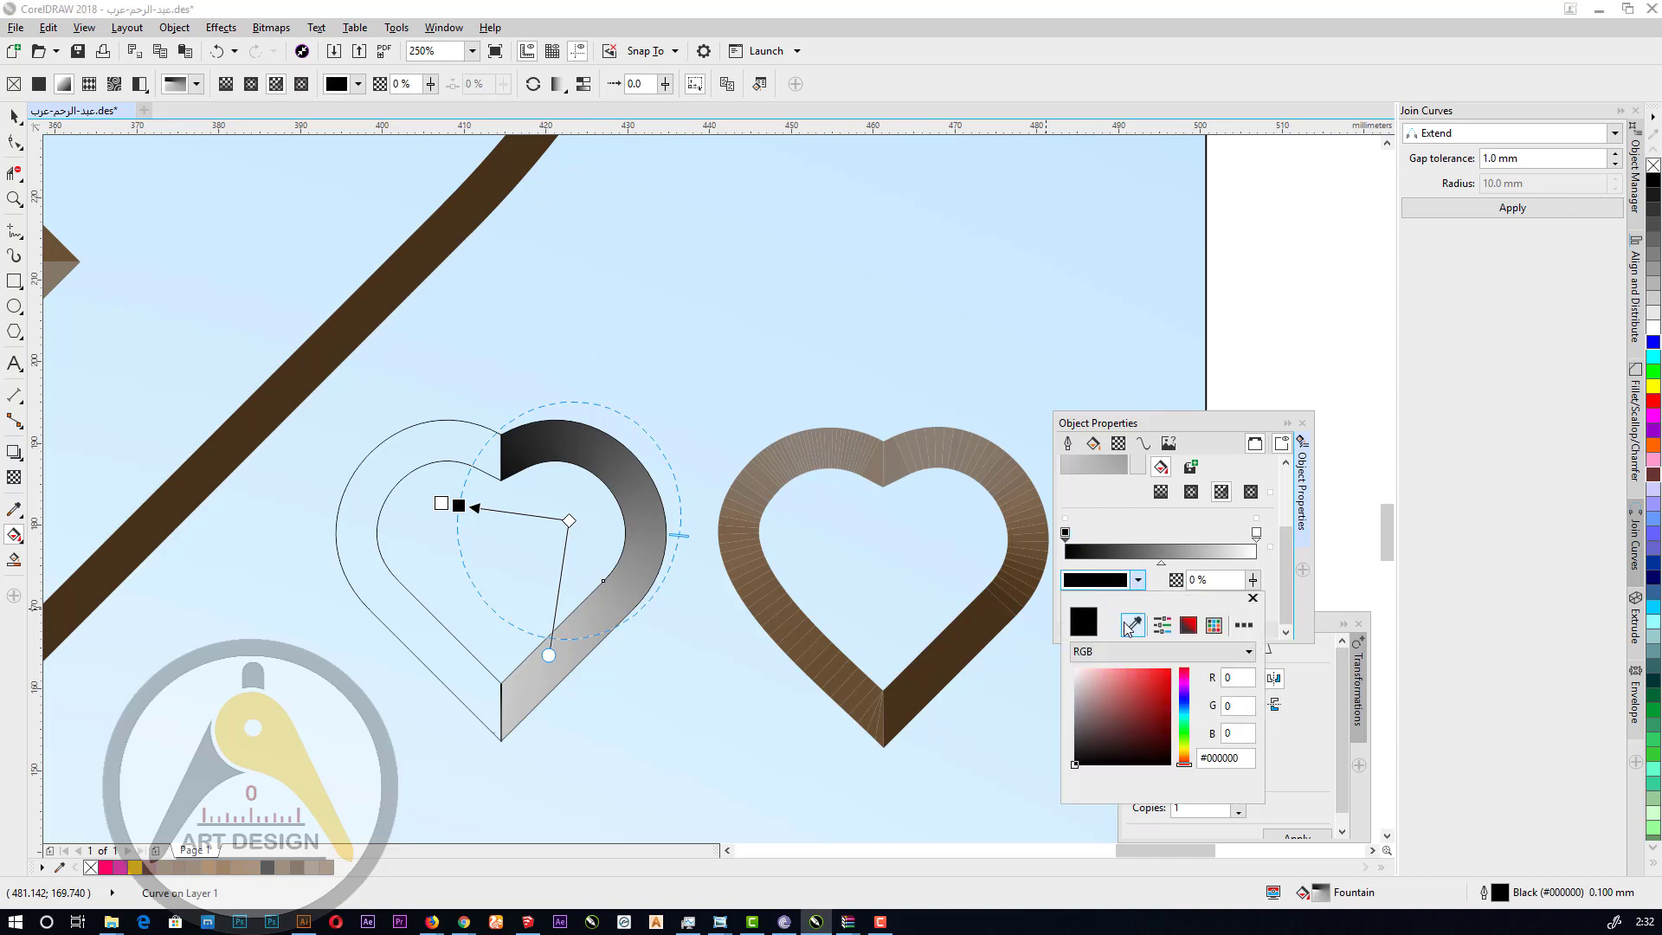
pyautogui.click(898, 454)
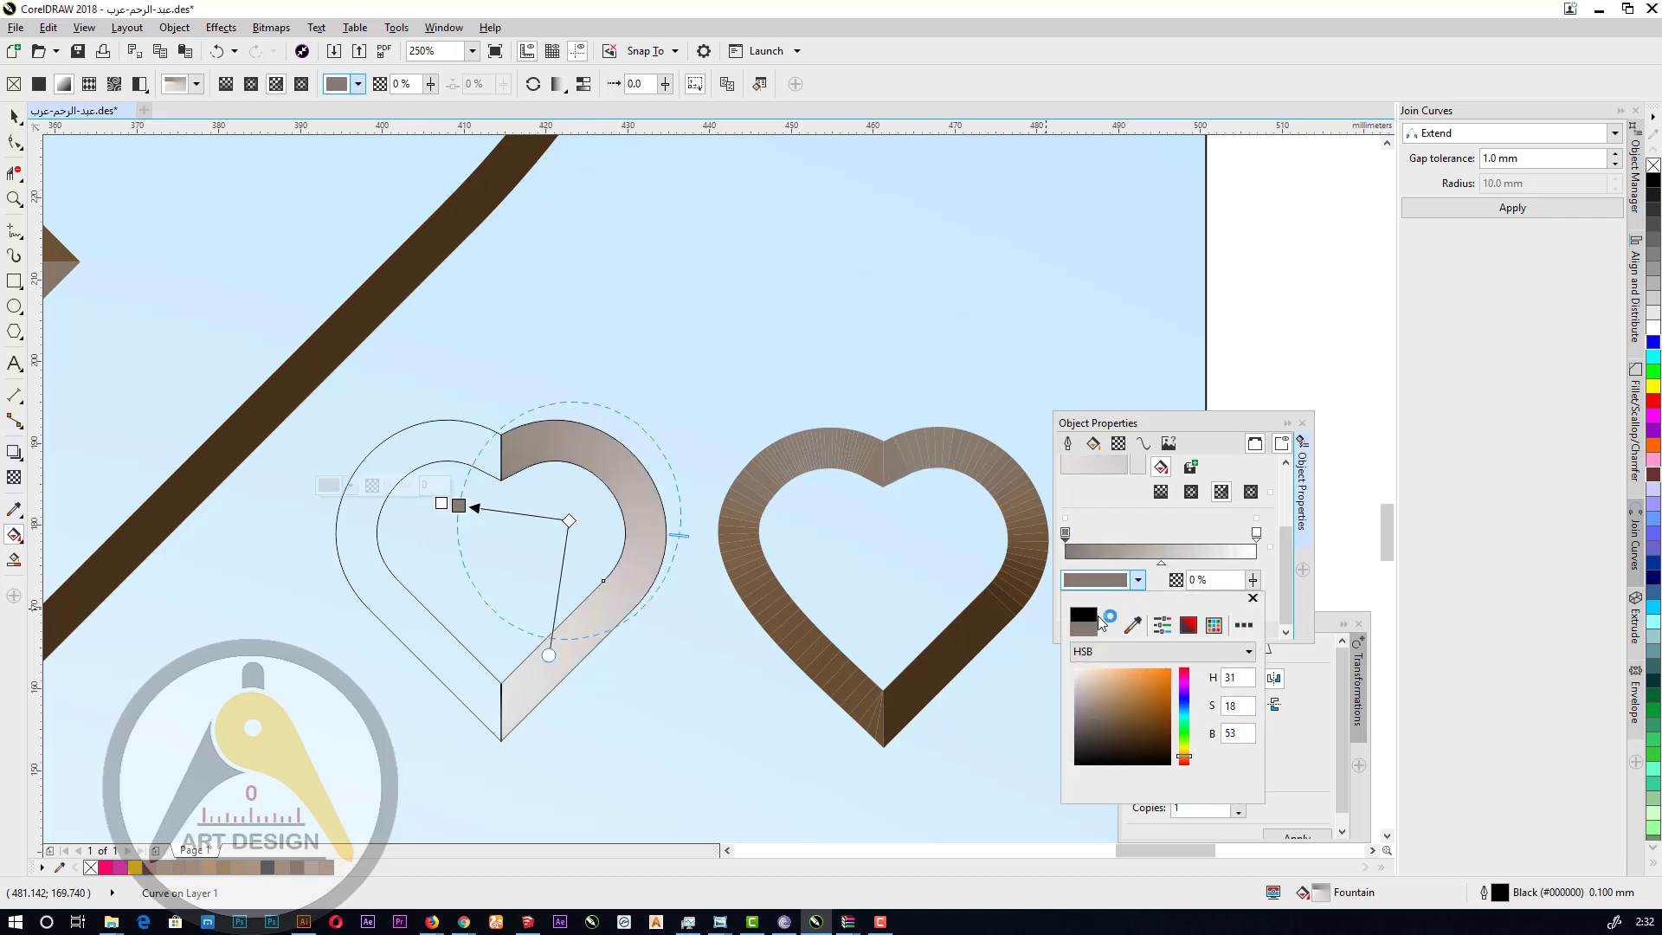
pyautogui.click(1258, 537)
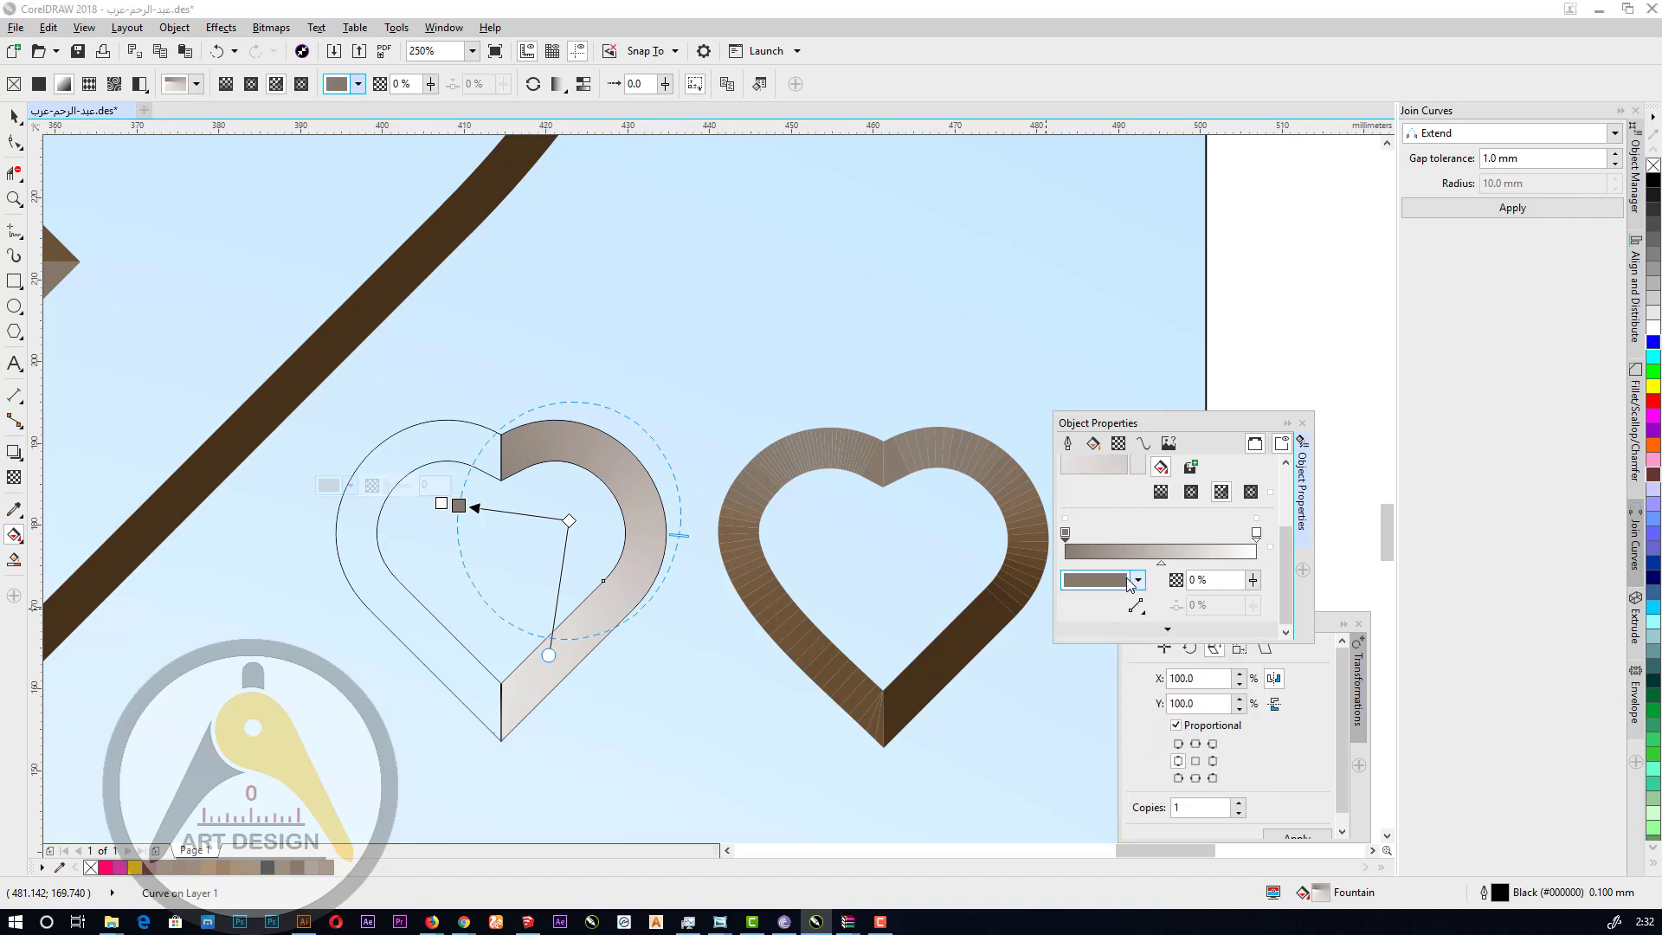
pyautogui.click(1257, 534)
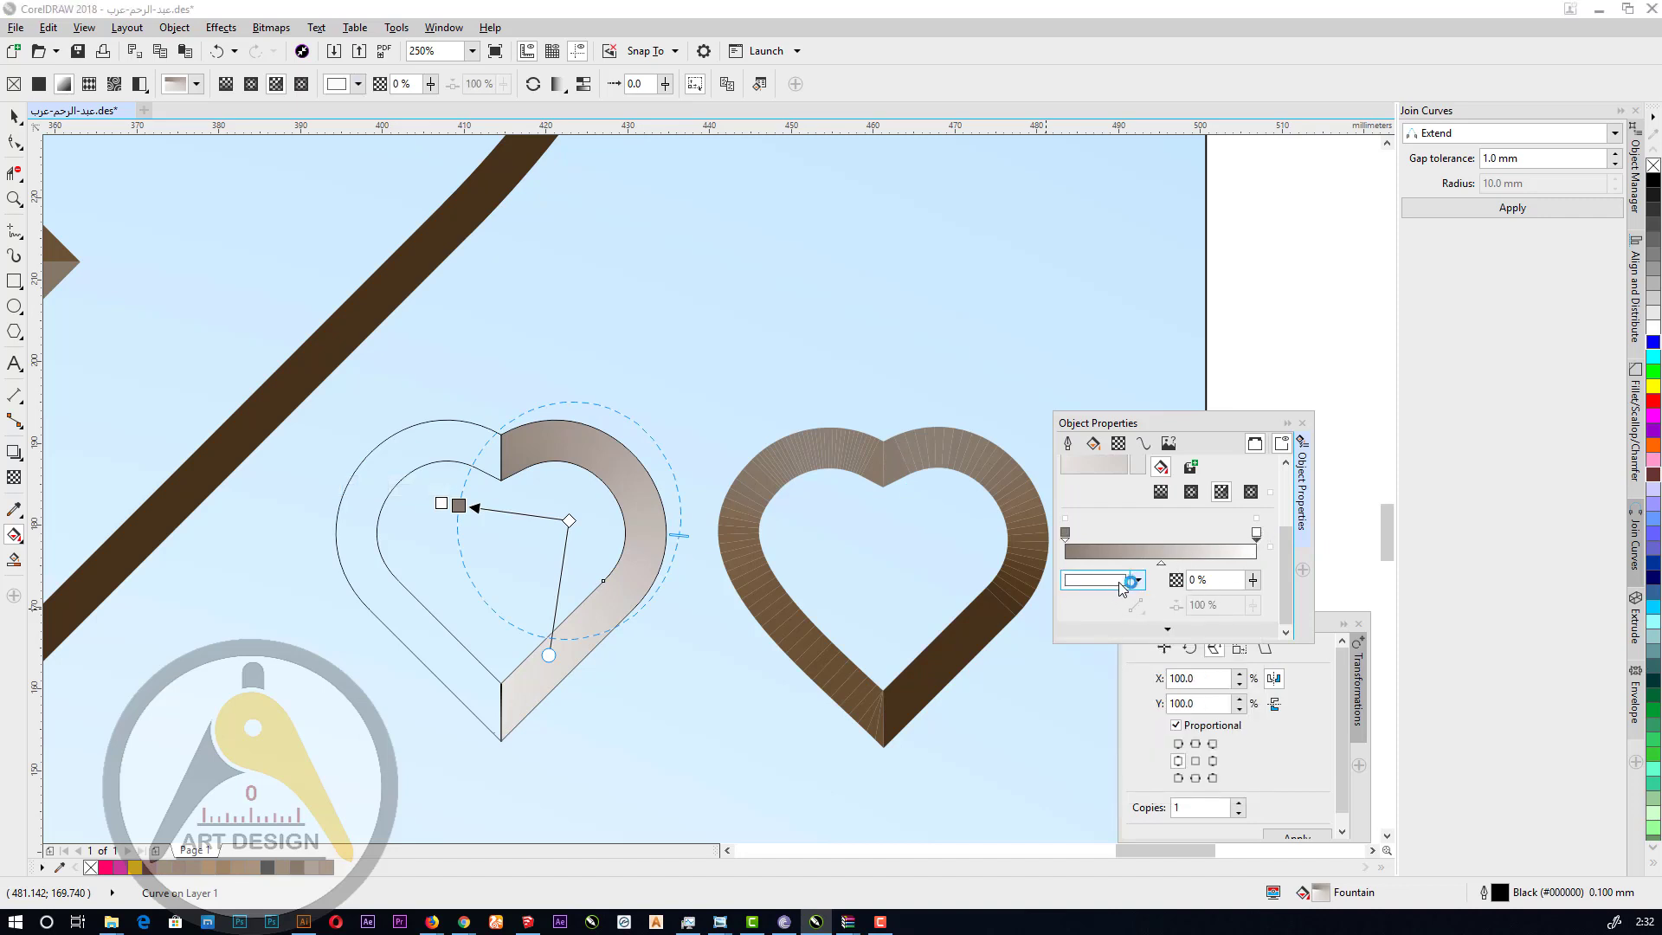
pyautogui.click(1139, 581)
pyautogui.click(1133, 625)
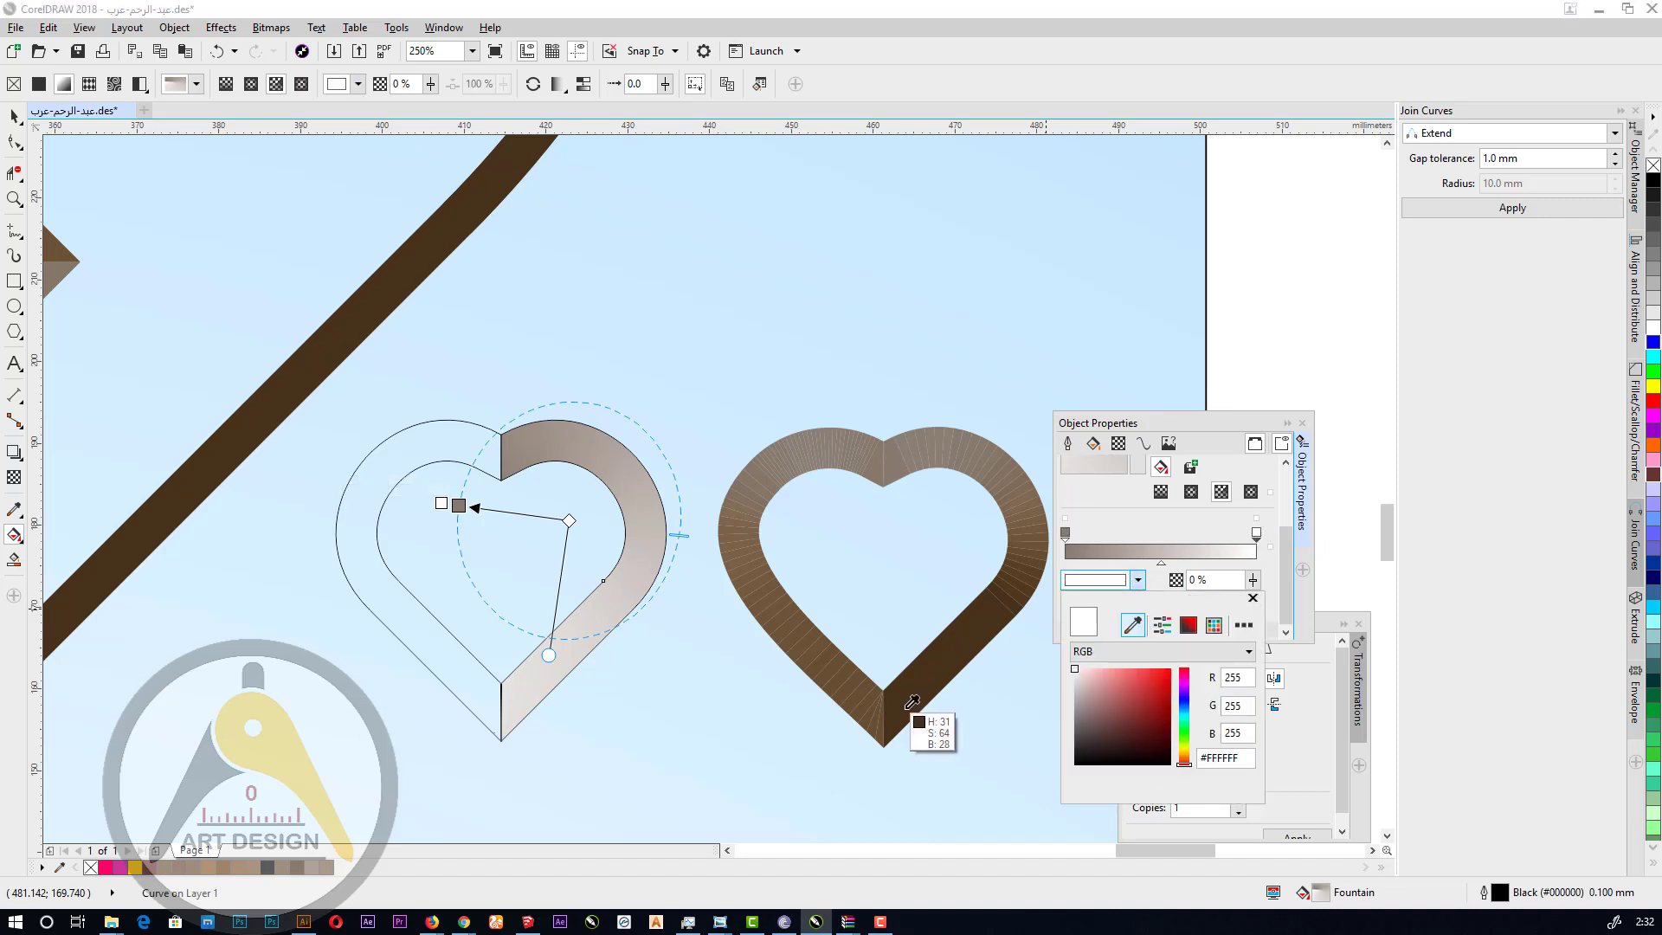
pyautogui.click(908, 708)
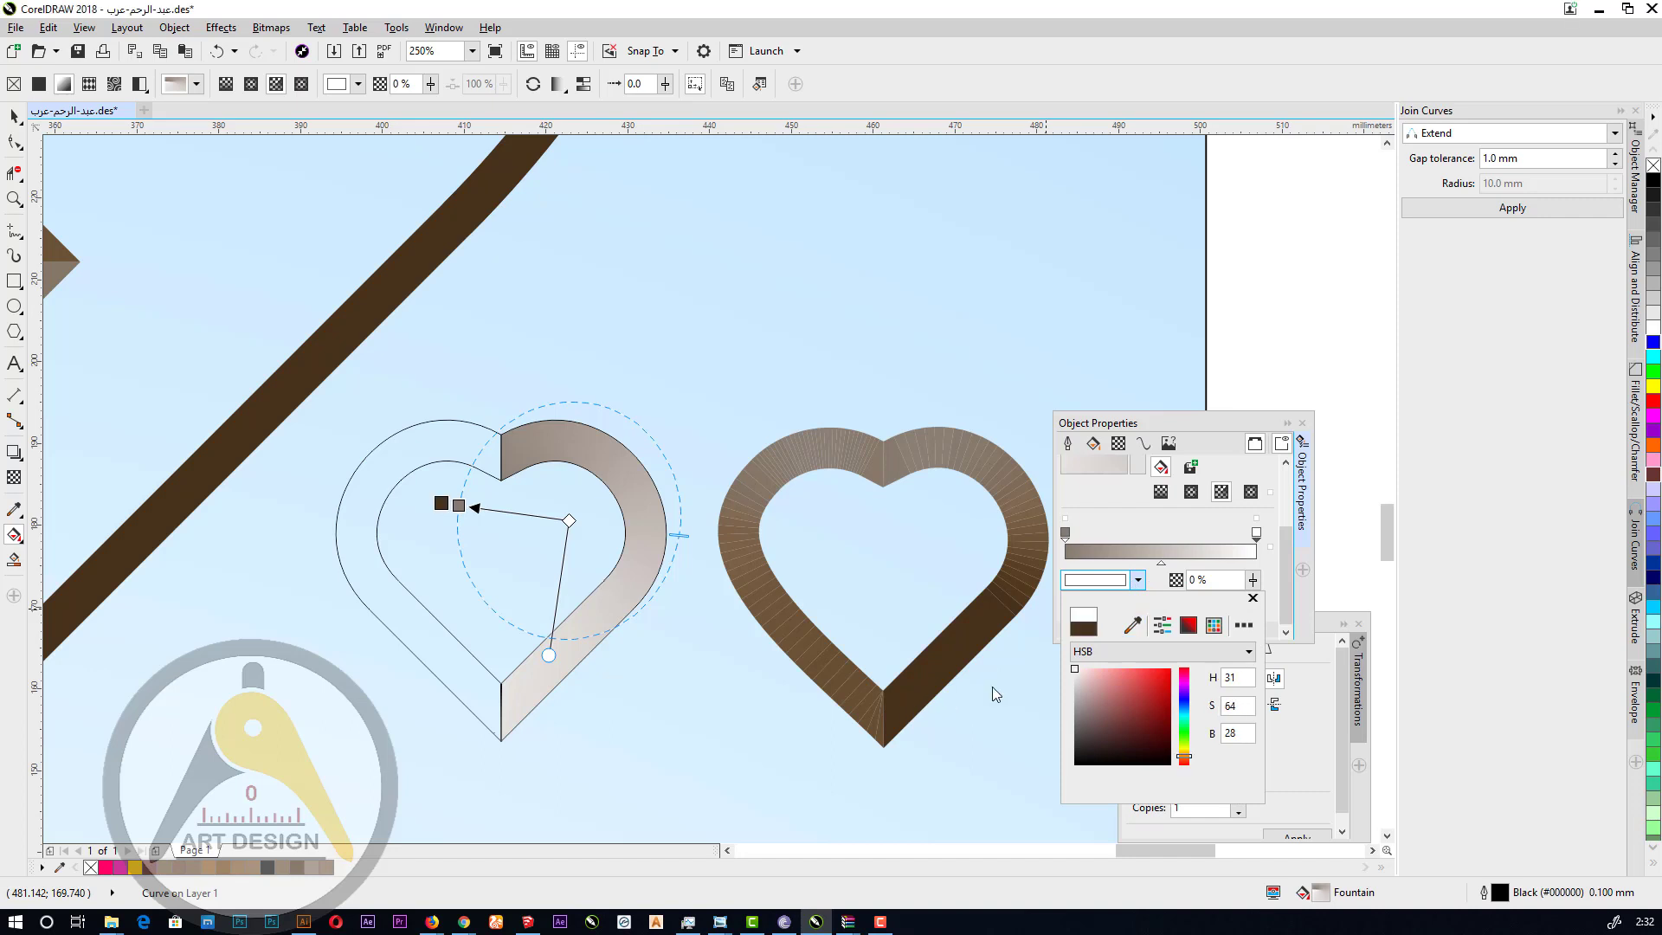
# Add a colour stop at 49% in the right strip's fill and sample its brown from the bevelled heart's outer right side.
pyautogui.click(1160, 545)
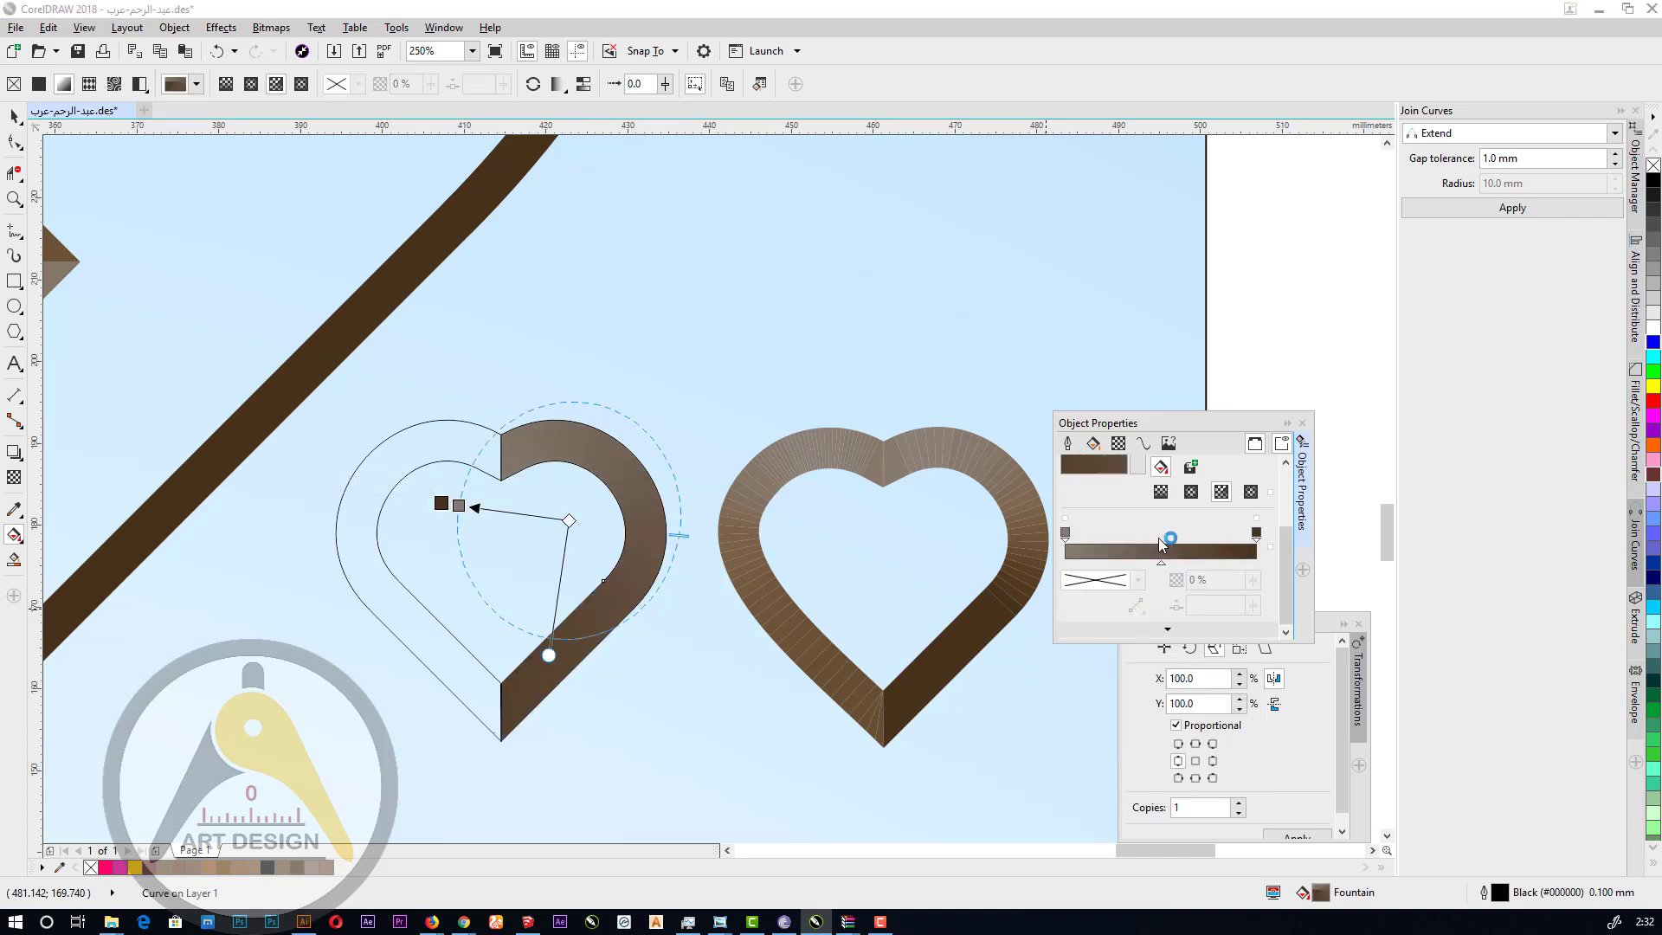
pyautogui.doubleClick(1160, 545)
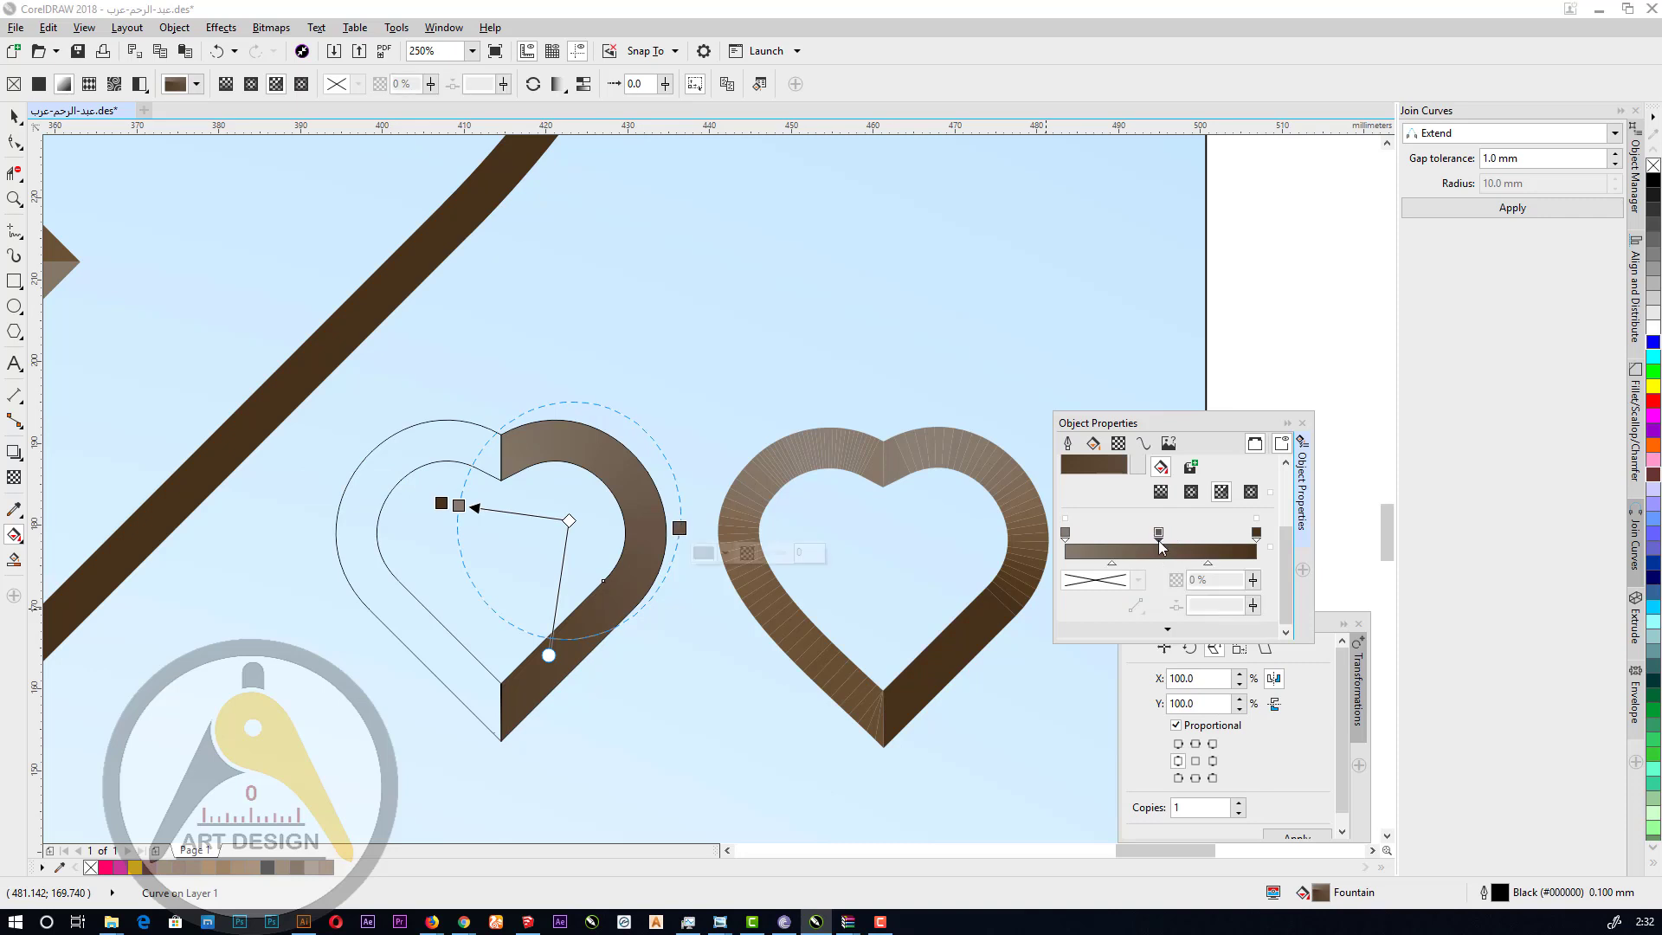
pyautogui.click(1139, 581)
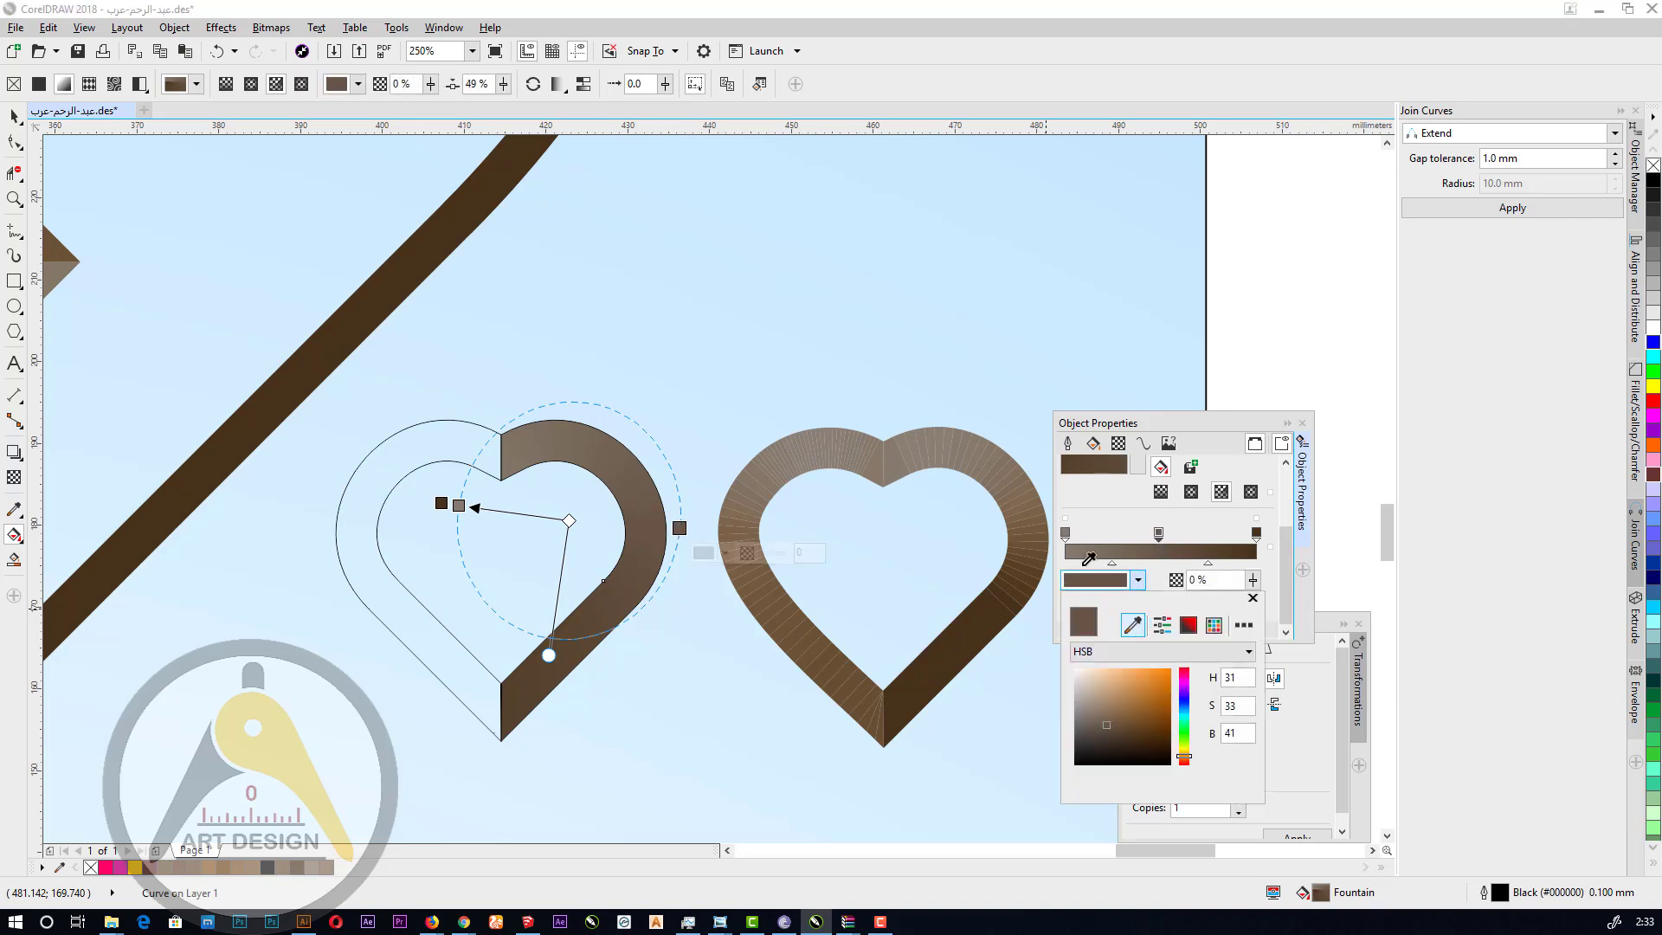
pyautogui.click(1036, 541)
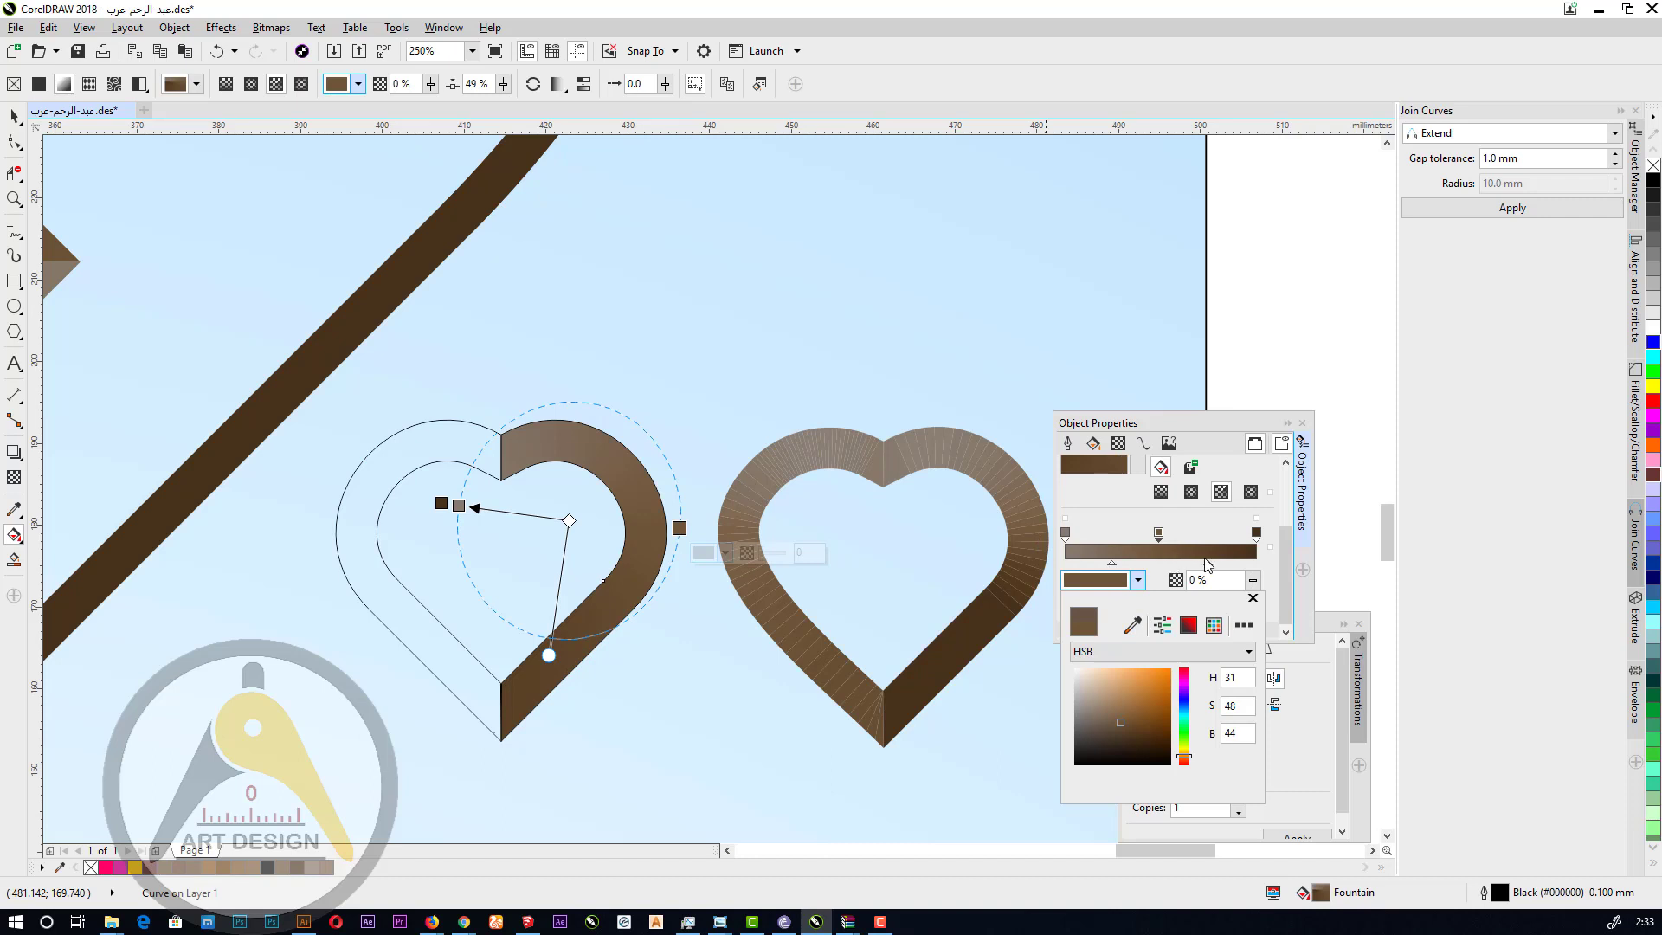
# Add a dark brown stop near the gradient's end, shift it to just past the middle, and move the medium brown stop to 40%.
pyautogui.click(1256, 531)
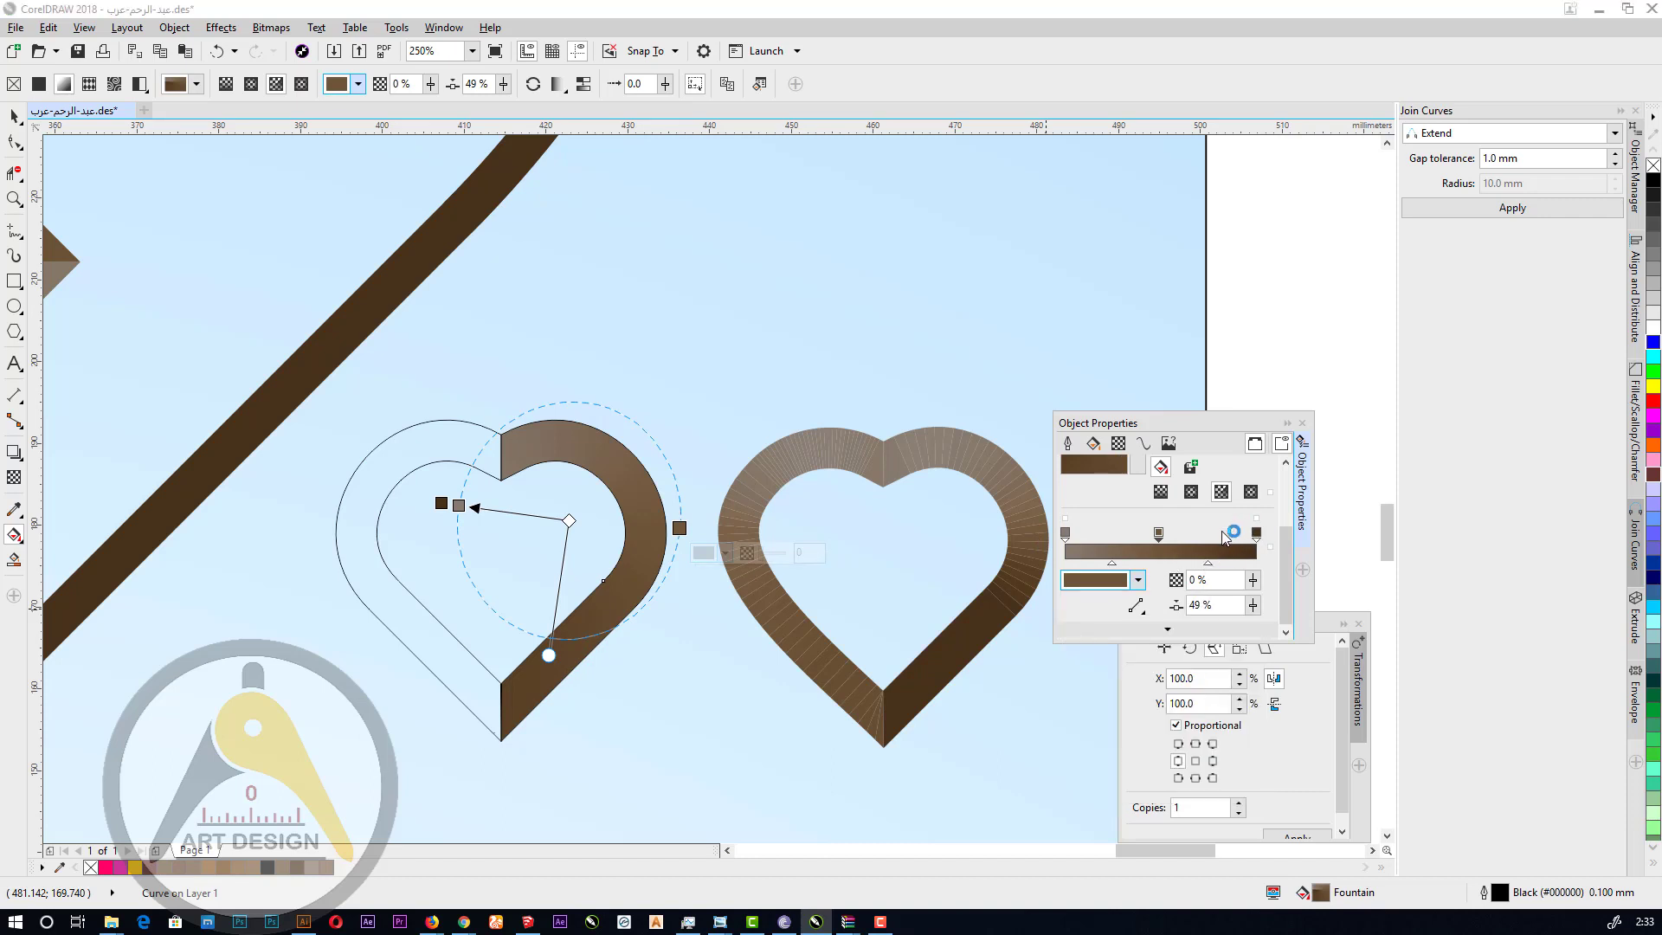
pyautogui.doubleClick(1240, 550)
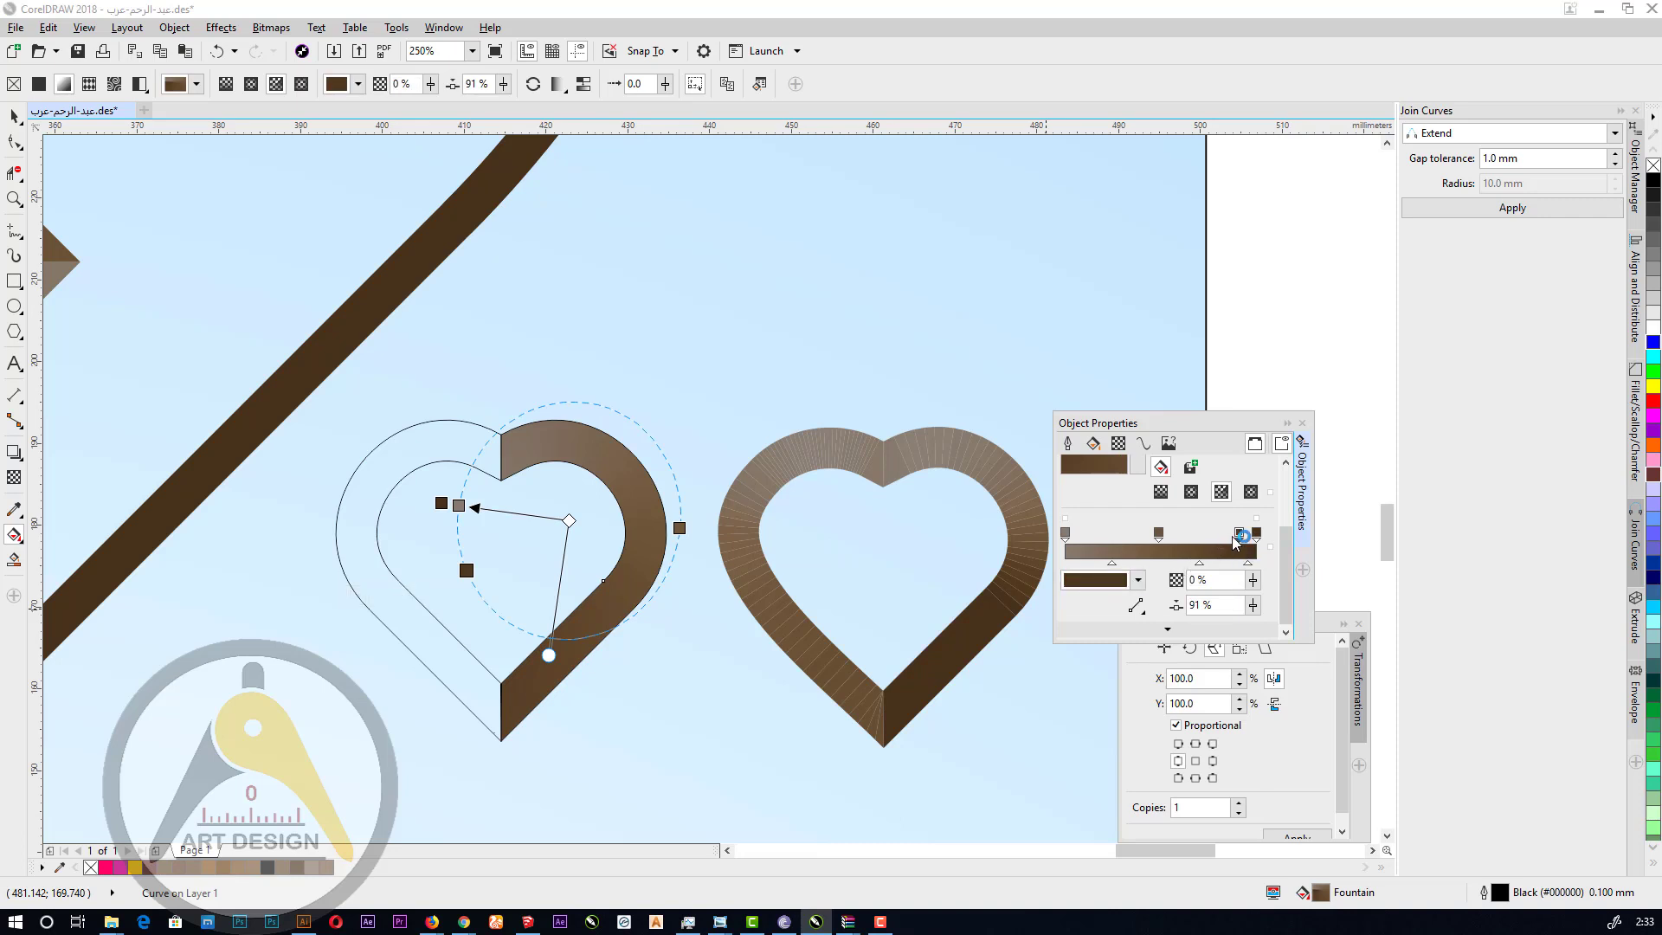
pyautogui.moveTo(1240, 534); pyautogui.dragTo(1142, 534)
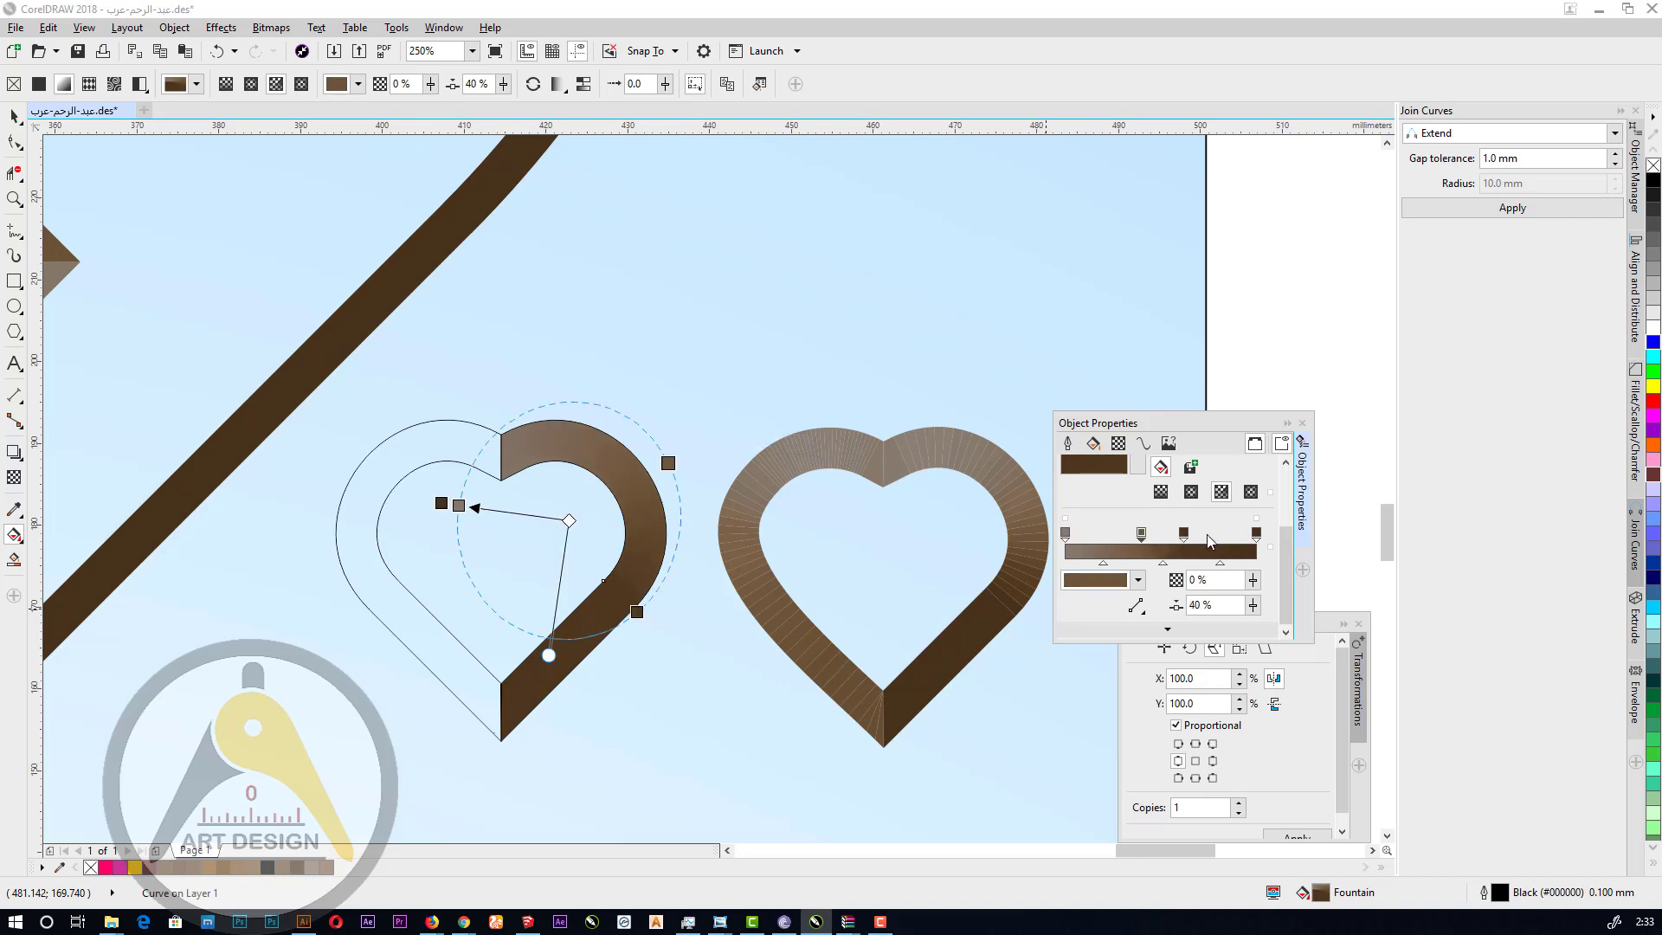
# Add a grey-brown stop matching the start colour and settle it at 29%, nudging the medium brown stop slightly further along.
pyautogui.click(1066, 534)
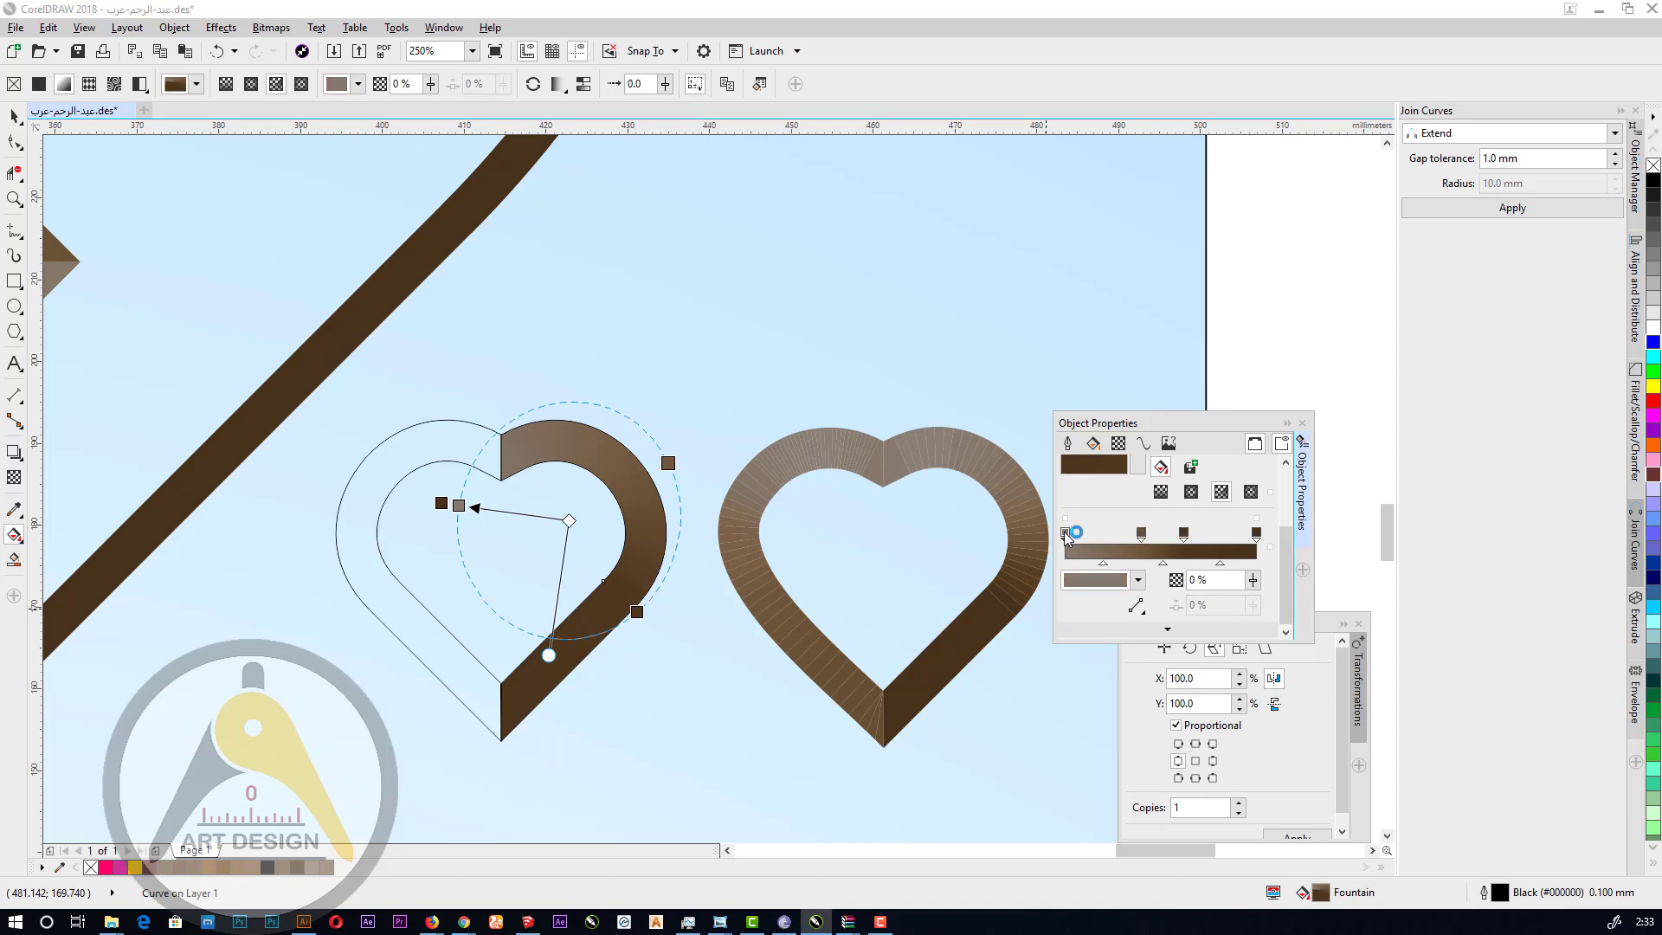
pyautogui.doubleClick(1080, 534)
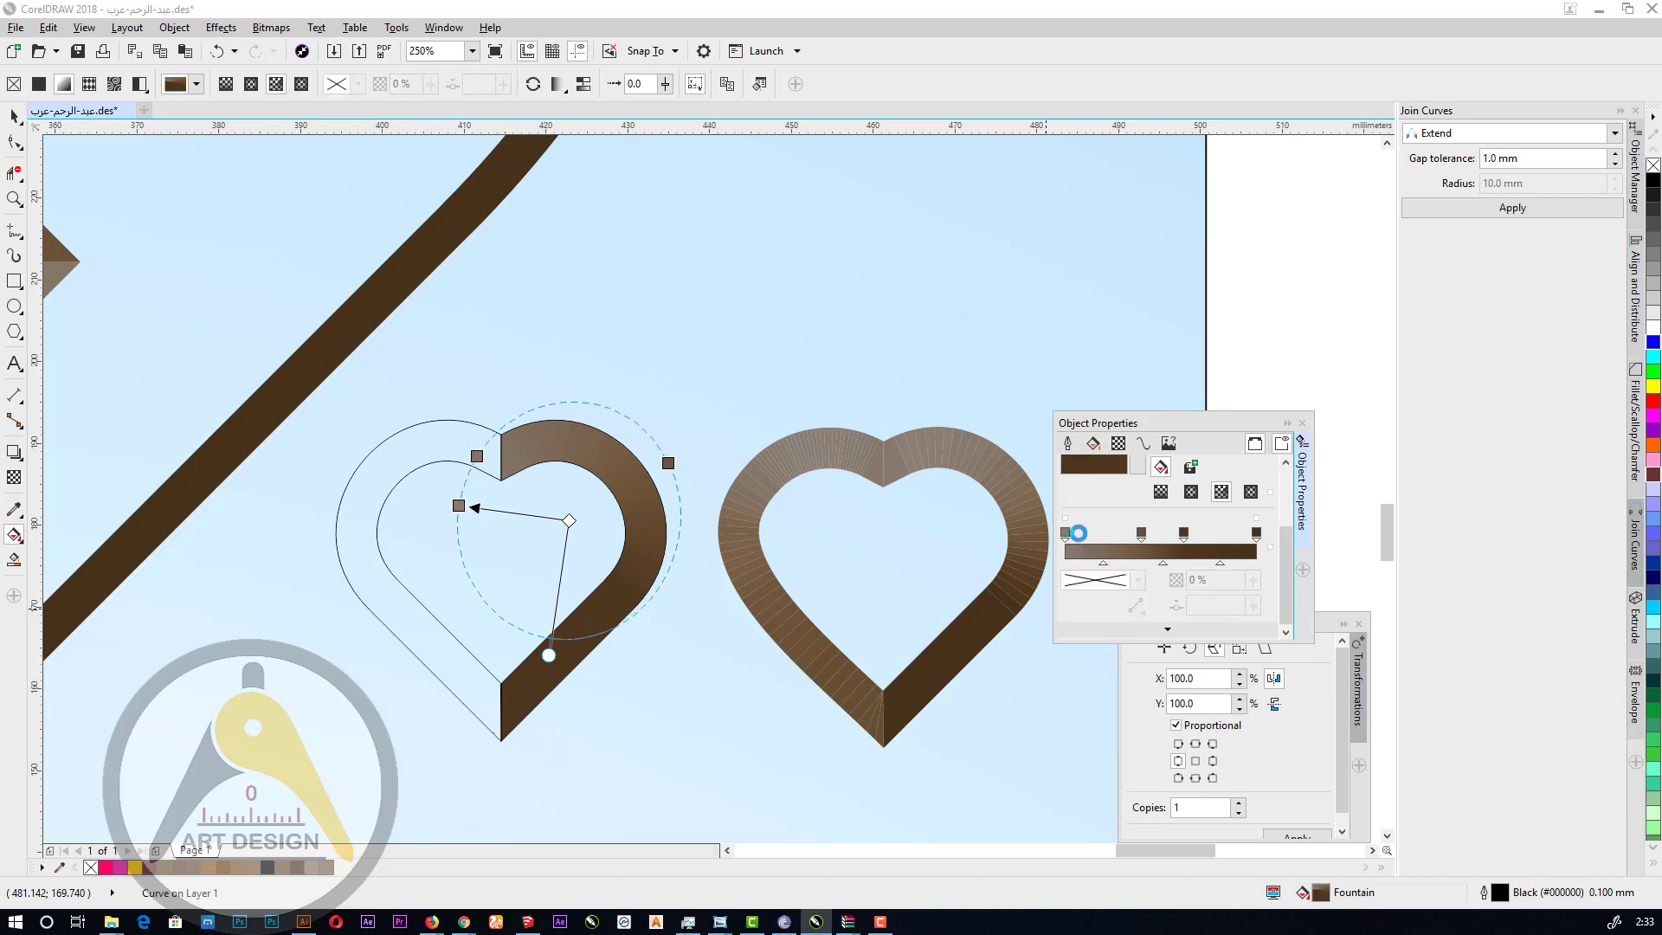
pyautogui.moveTo(1080, 534); pyautogui.dragTo(1103, 532)
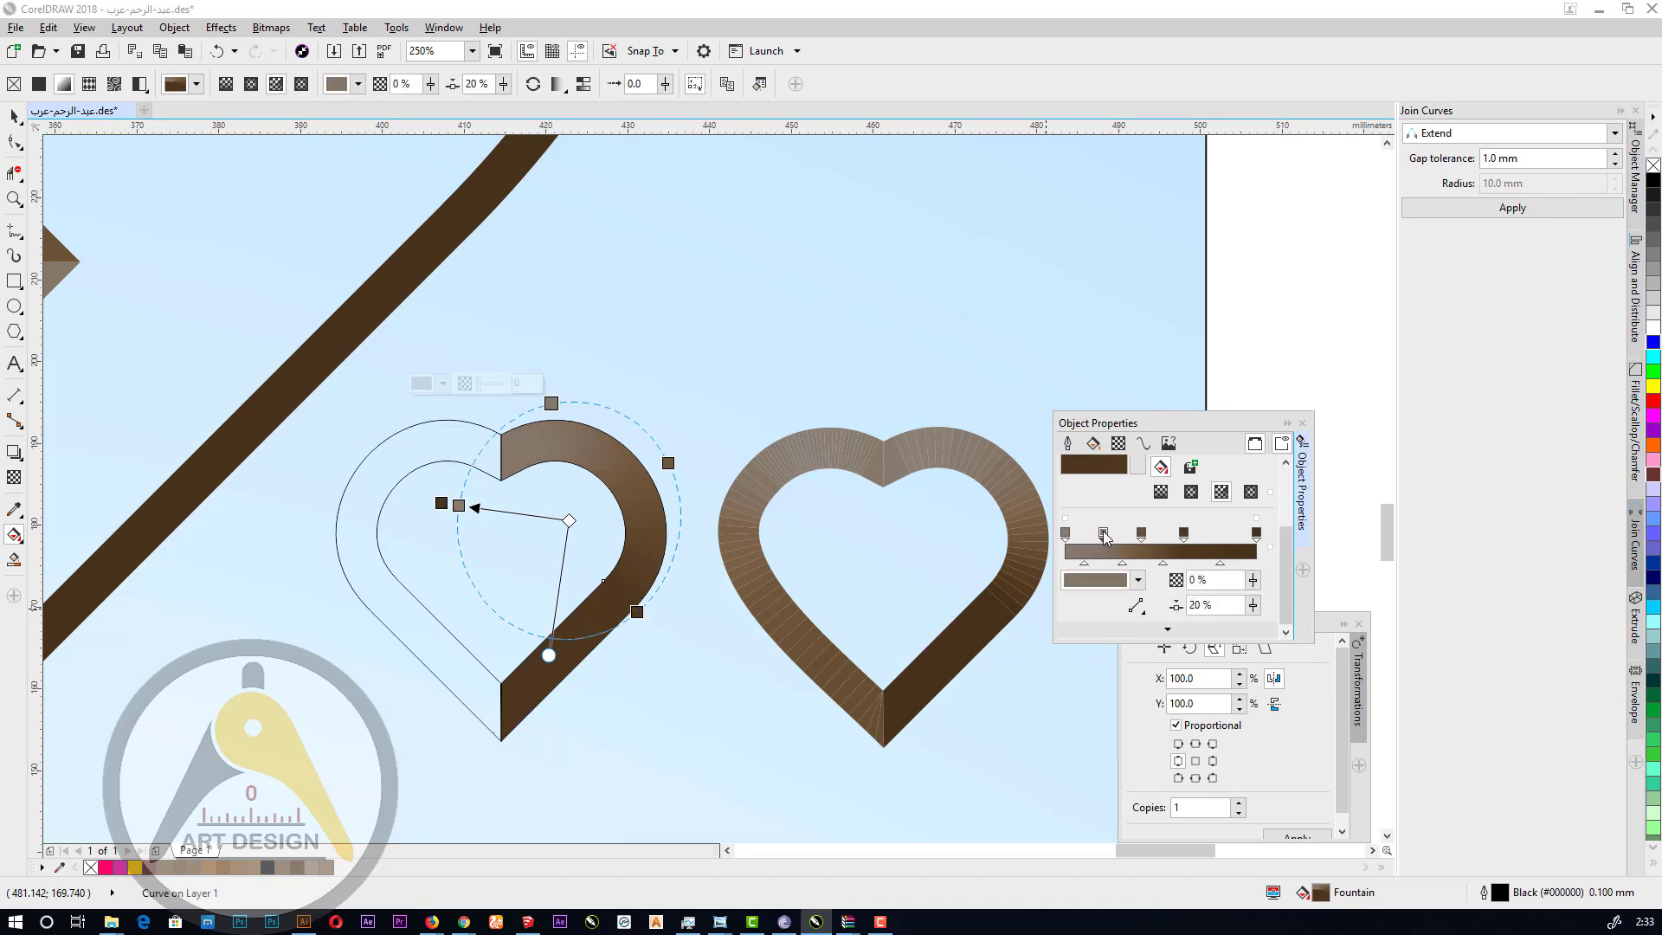
pyautogui.moveTo(668, 463); pyautogui.dragTo(605, 403)
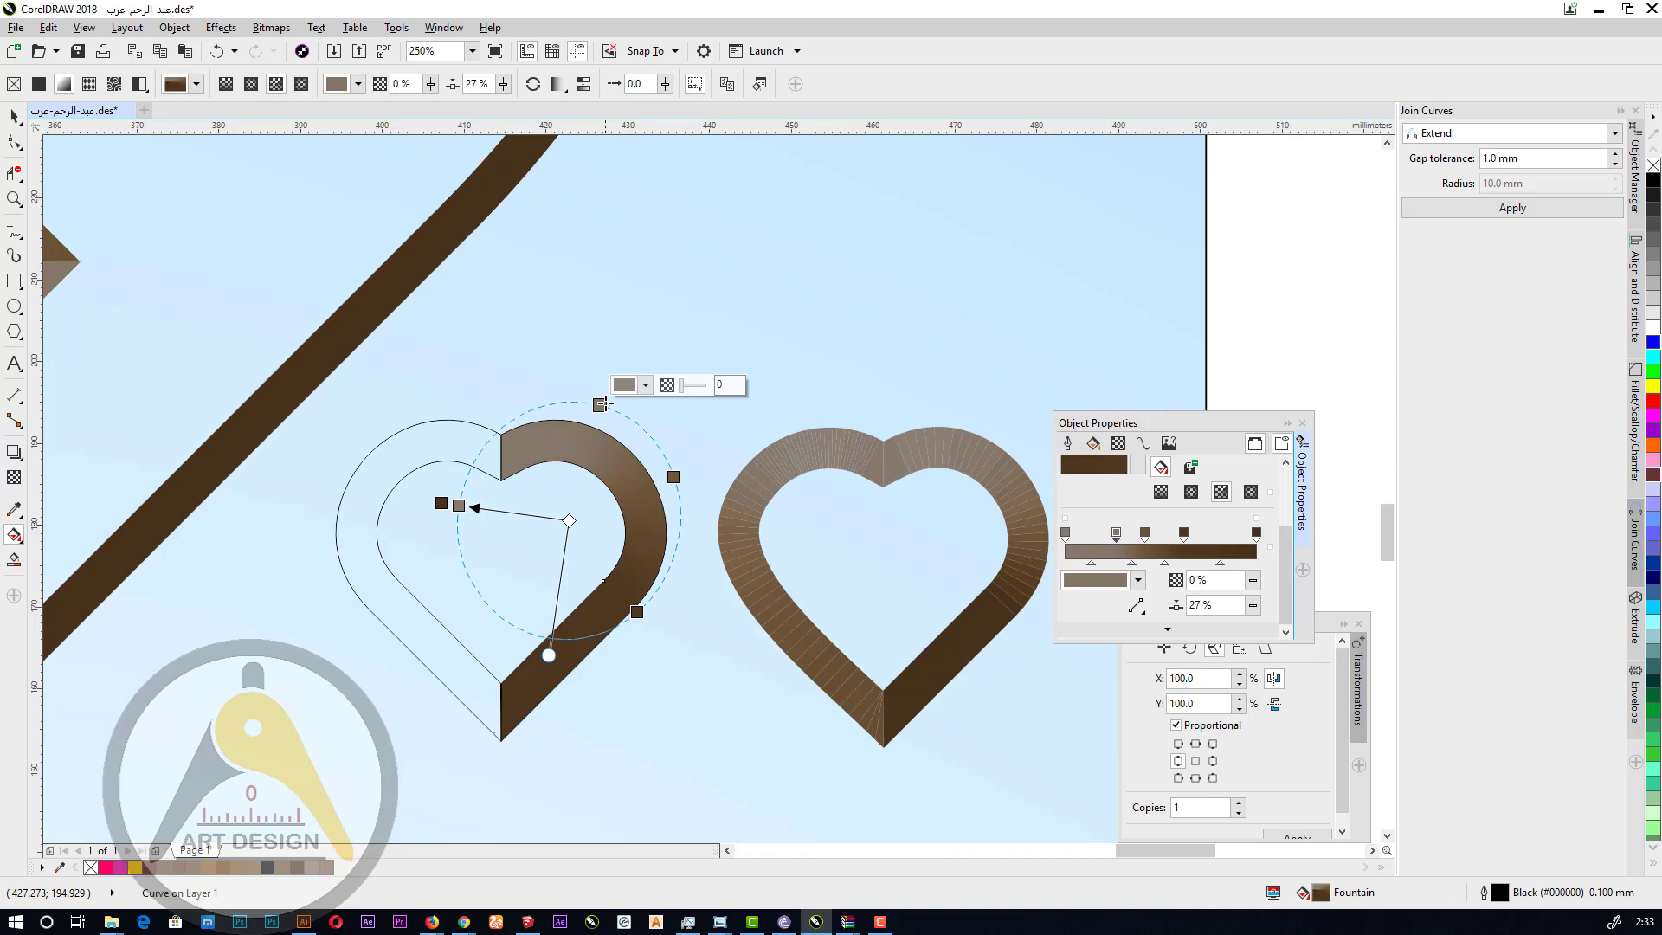
pyautogui.moveTo(600, 405); pyautogui.dragTo(632, 420)
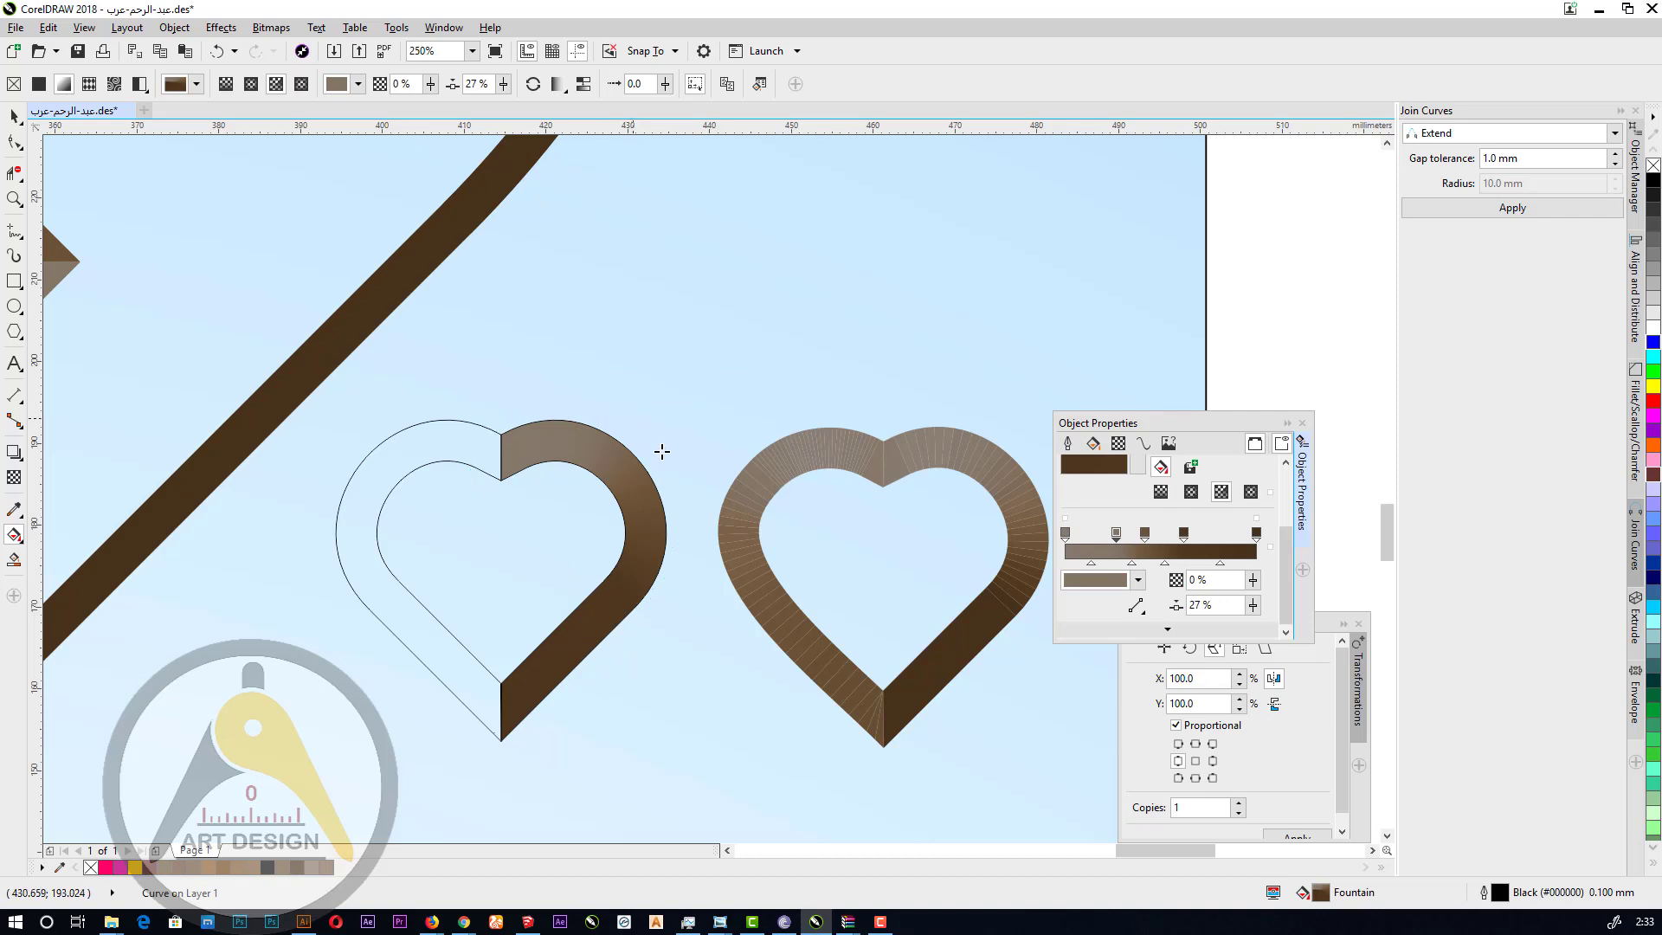
pyautogui.click(630, 419)
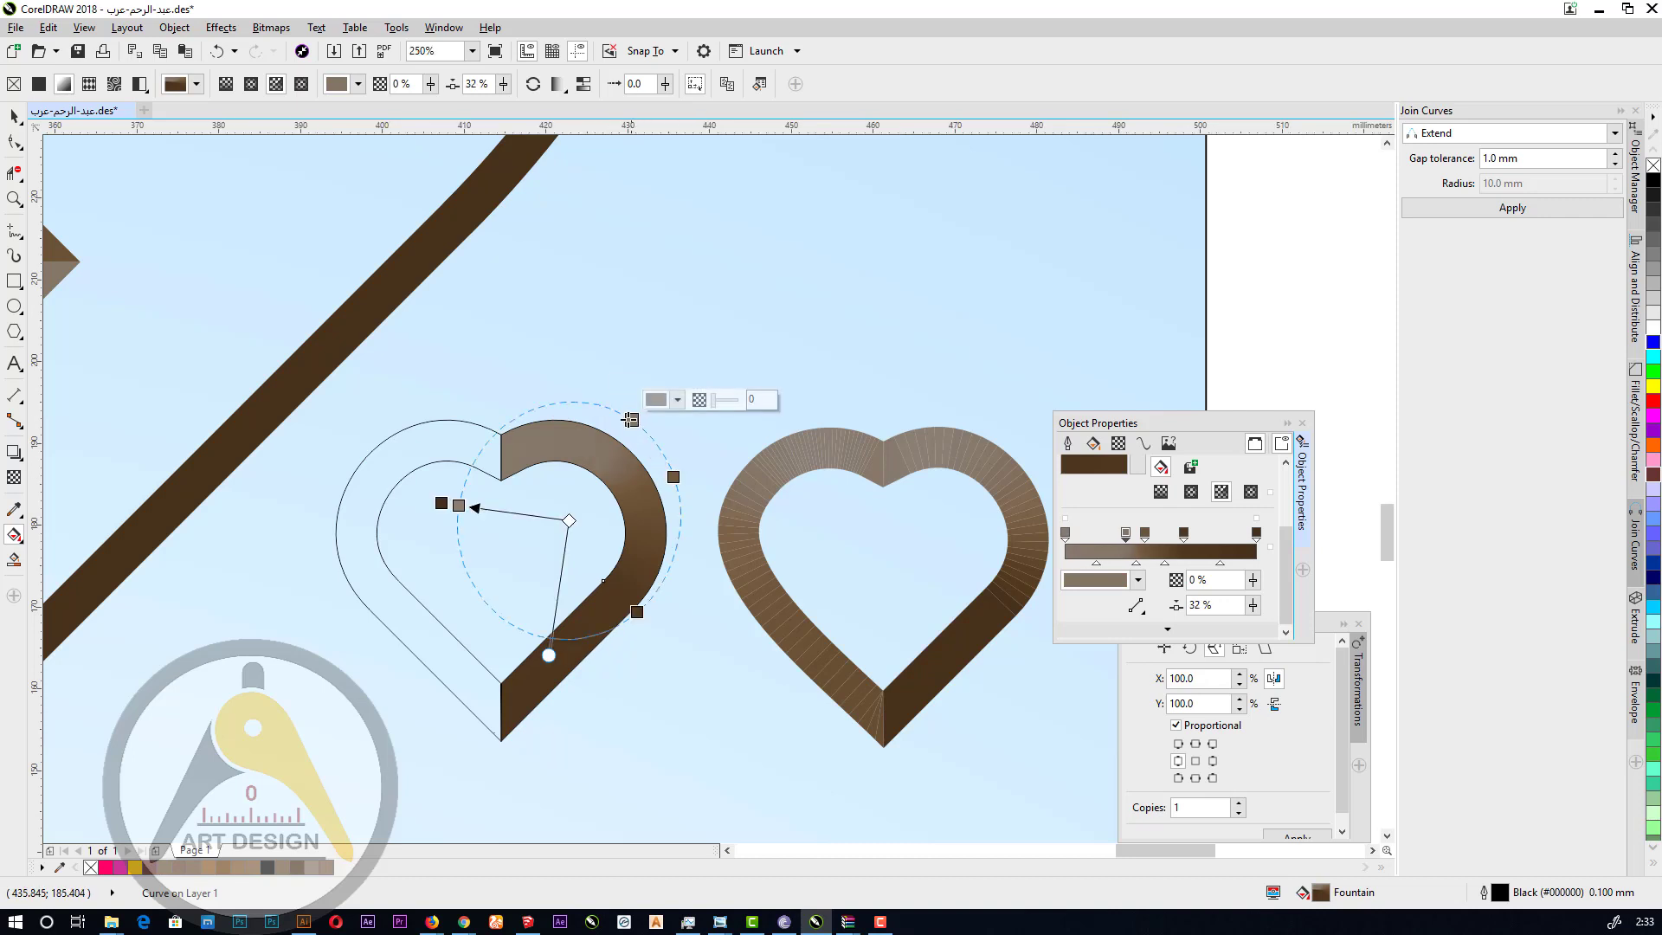
pyautogui.moveTo(627, 418); pyautogui.dragTo(614, 409)
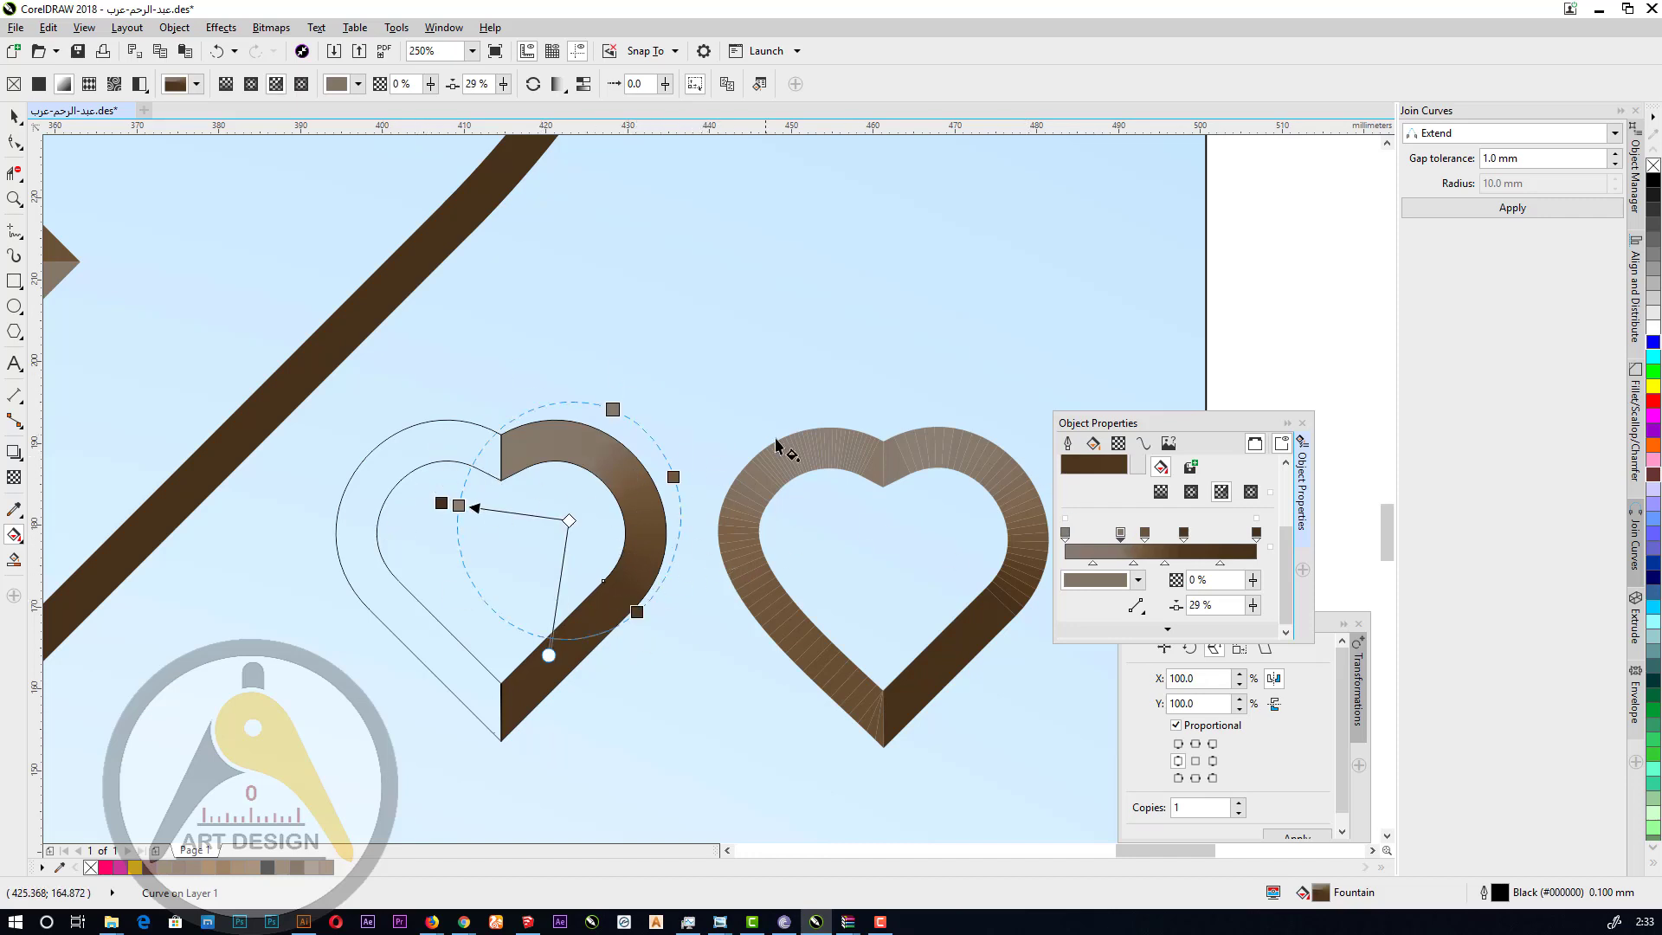
# Apply a conical fountain fill to the left half-heart strip.
pyautogui.click(445, 437)
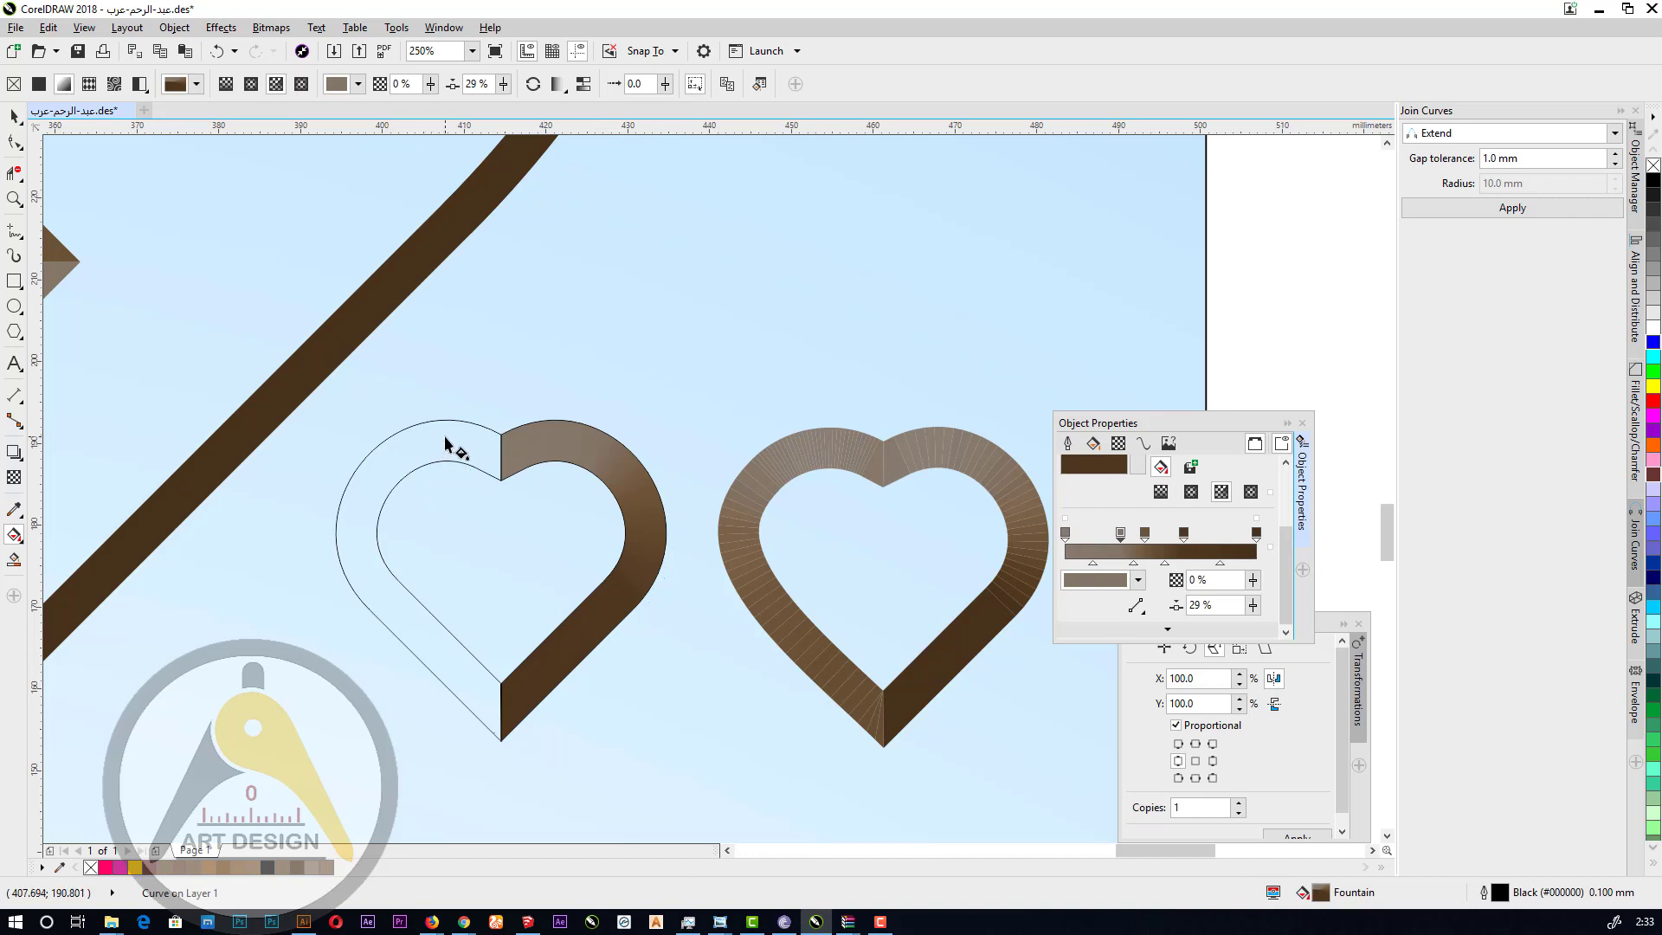
pyautogui.click(1096, 444)
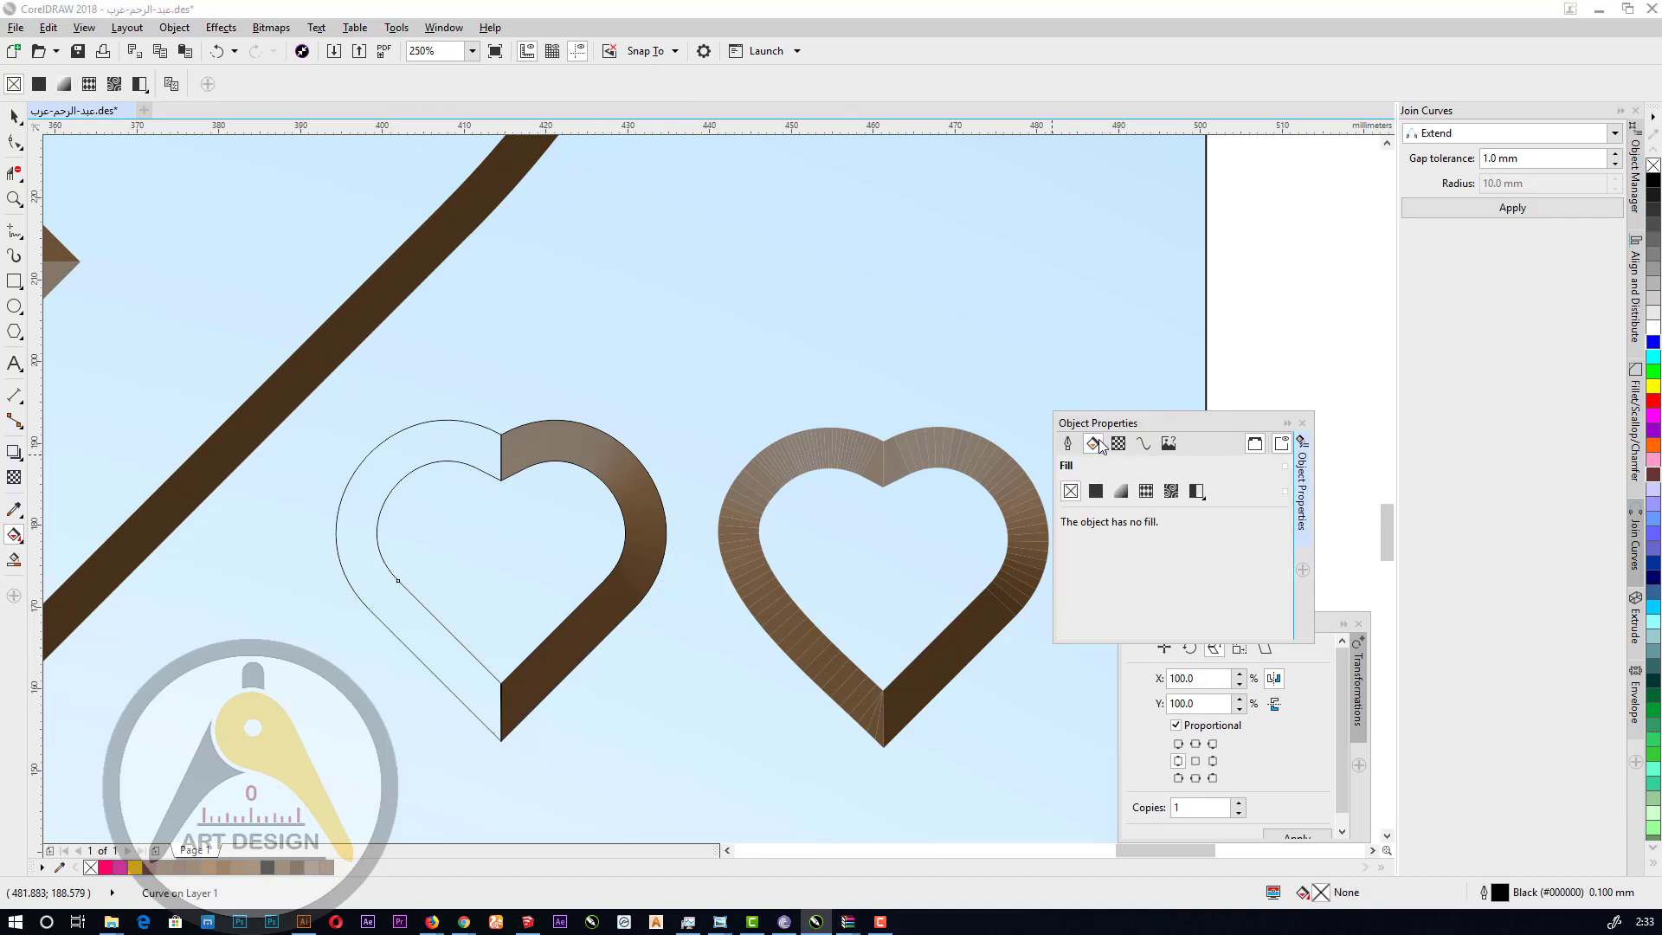
pyautogui.click(1120, 490)
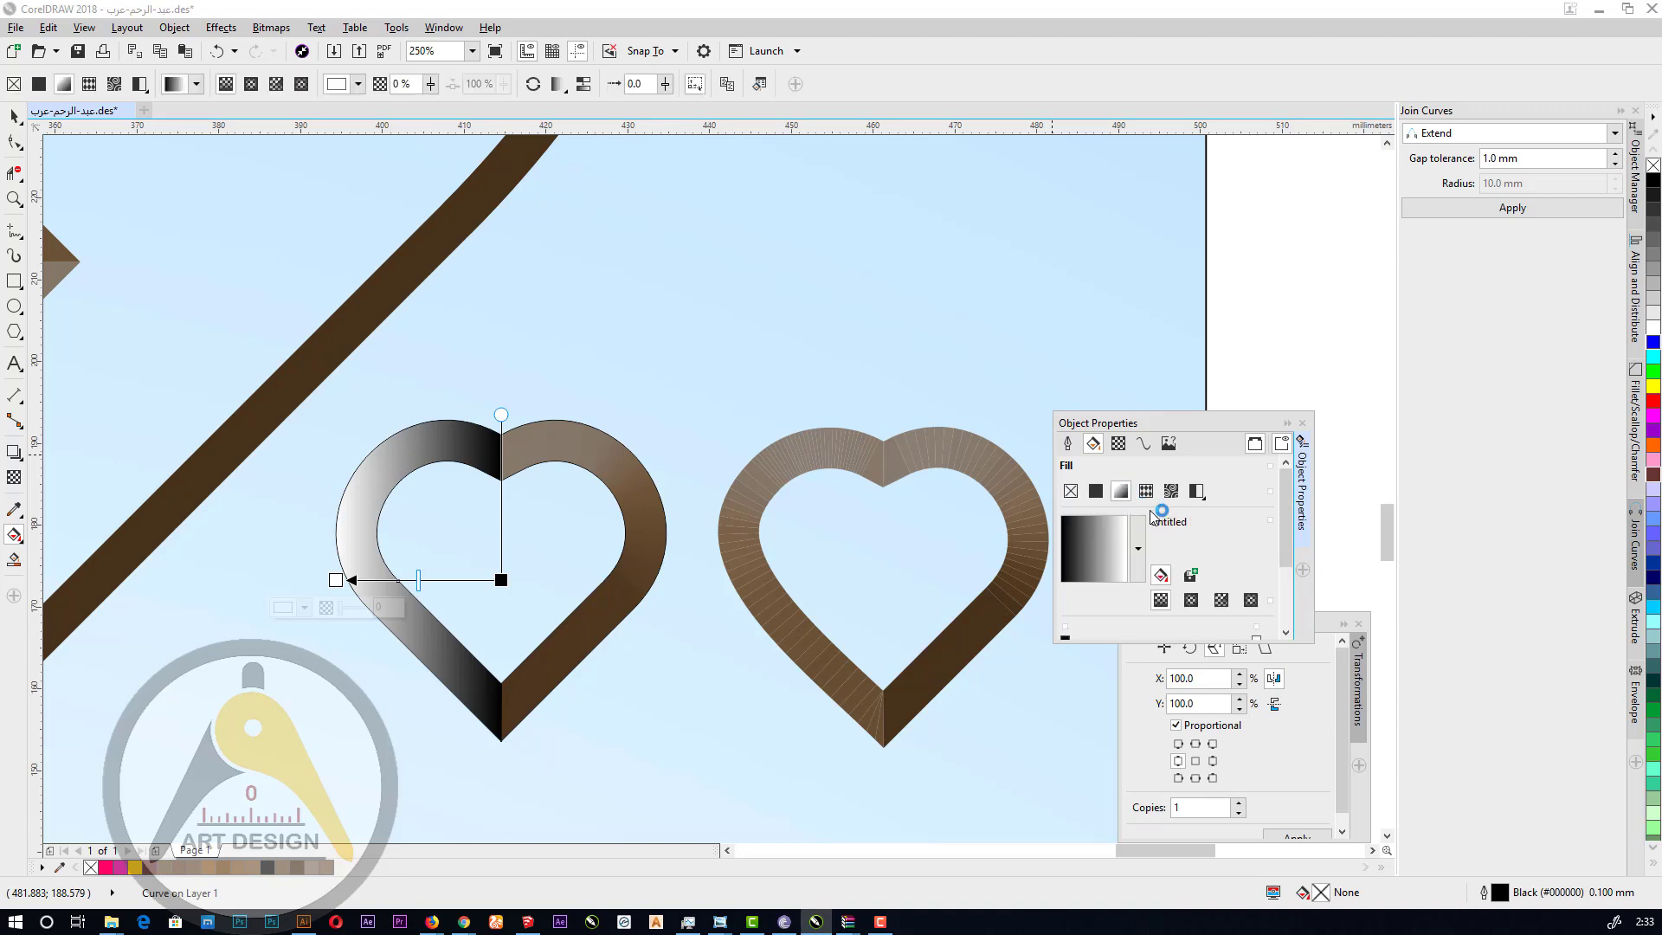
pyautogui.click(1221, 597)
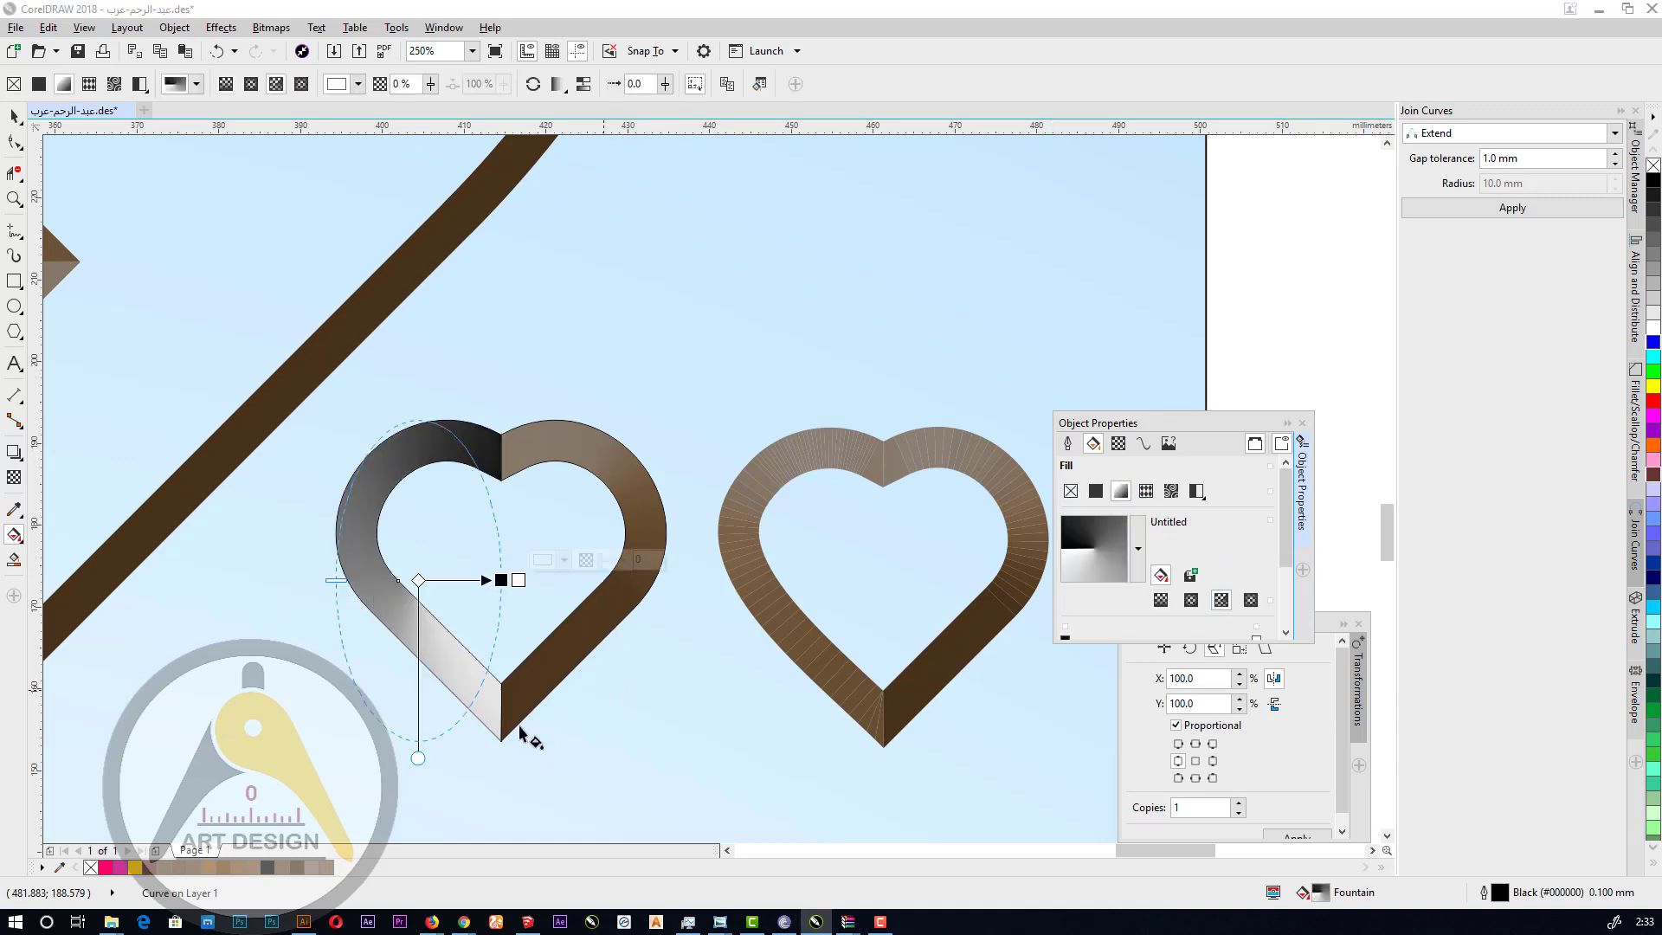
# Make the left strip's conical fill nearly circular, centre it inside the left lobe and rotate its start direction slightly upward.
pyautogui.moveTo(418, 759); pyautogui.dragTo(421, 680)
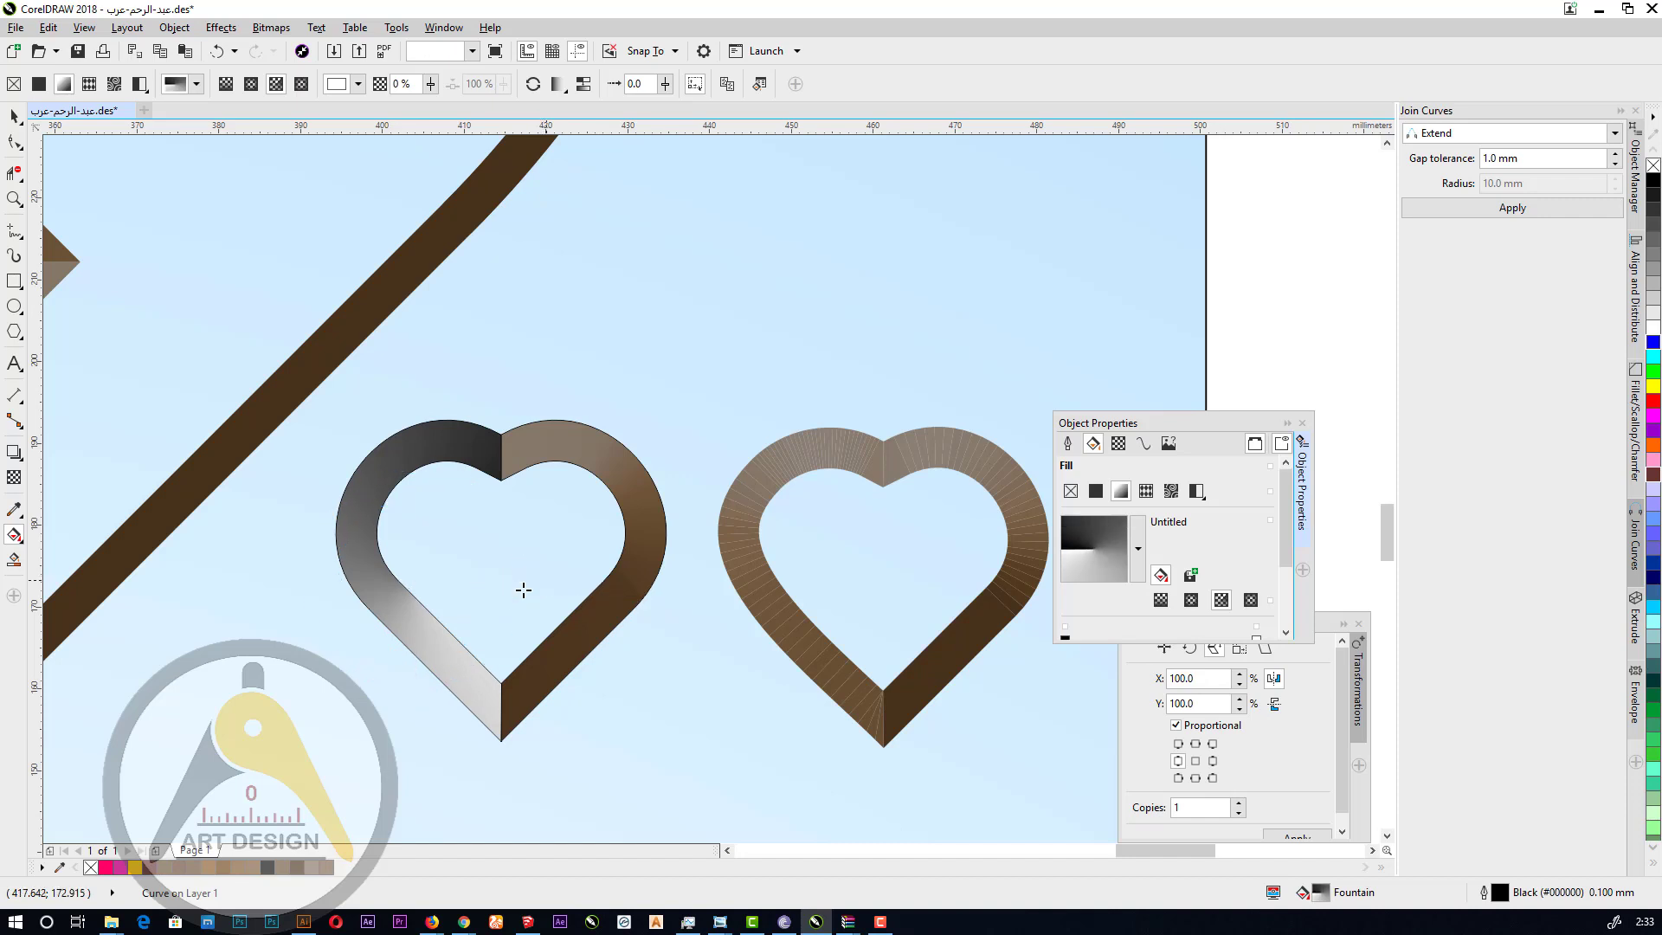
pyautogui.moveTo(418, 579); pyautogui.dragTo(425, 510)
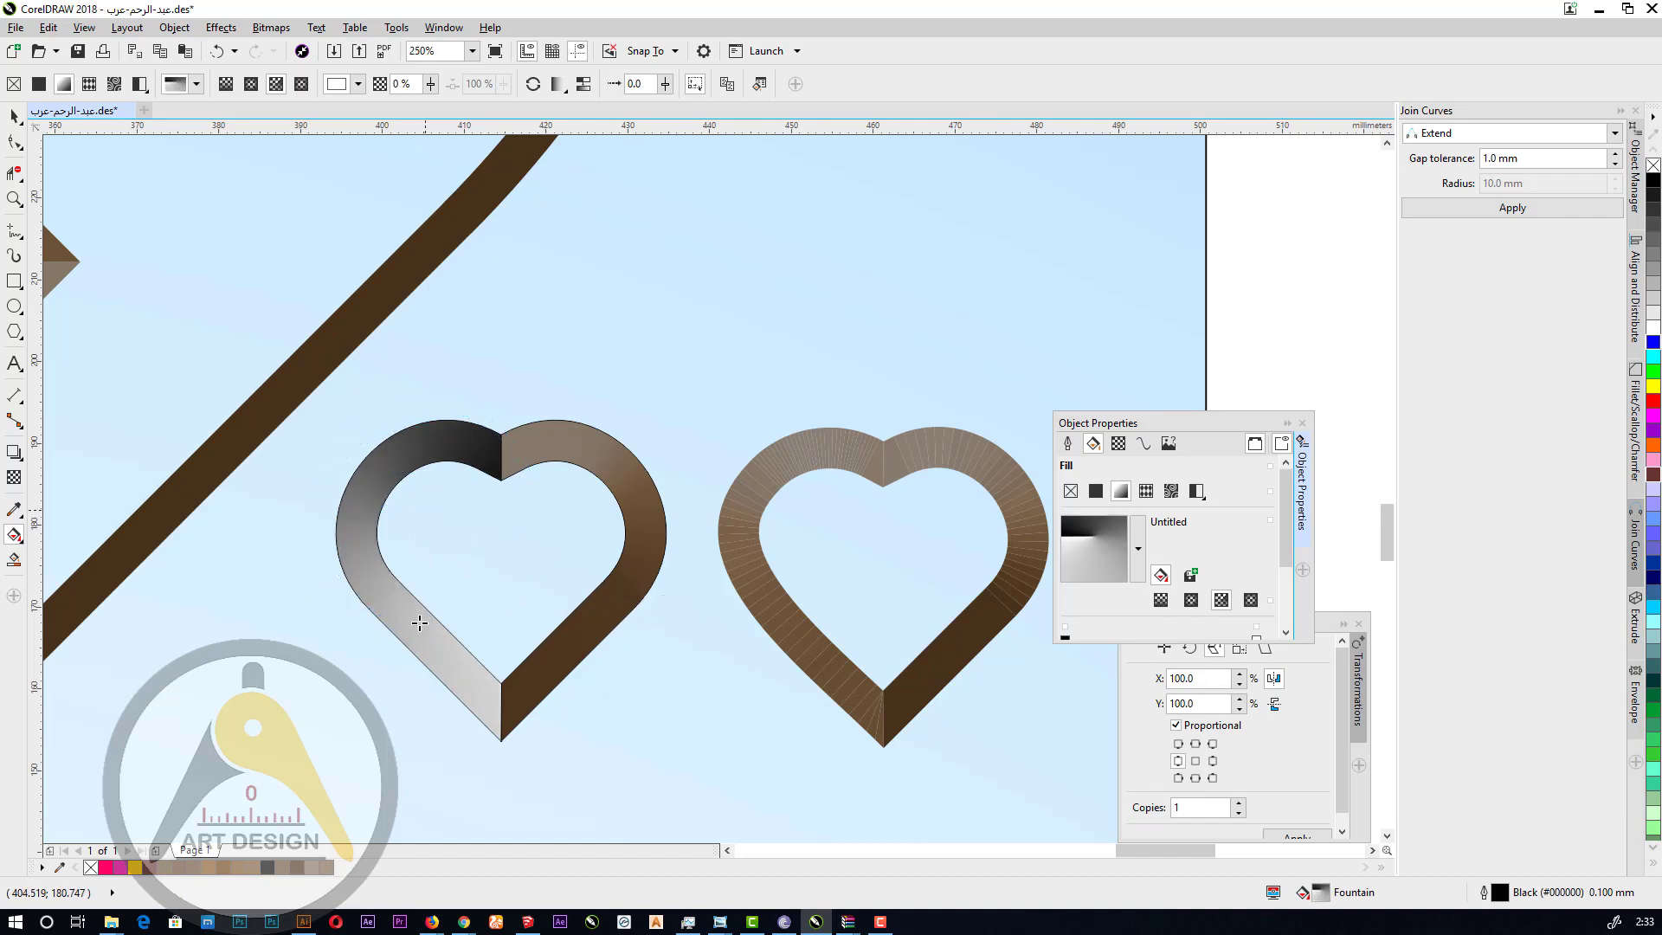
pyautogui.moveTo(421, 641)
pyautogui.mouseDown()
pyautogui.moveTo(364, 630)
pyautogui.moveTo(425, 633)
pyautogui.mouseUp()
pyautogui.moveTo(538, 512)
pyautogui.mouseDown()
pyautogui.moveTo(549, 535)
pyautogui.moveTo(438, 578)
pyautogui.moveTo(307, 592)
pyautogui.moveTo(277, 574)
pyautogui.moveTo(283, 551)
pyautogui.moveTo(320, 598)
pyautogui.moveTo(605, 594)
pyautogui.moveTo(525, 519)
pyautogui.moveTo(545, 507)
pyautogui.mouseUp()
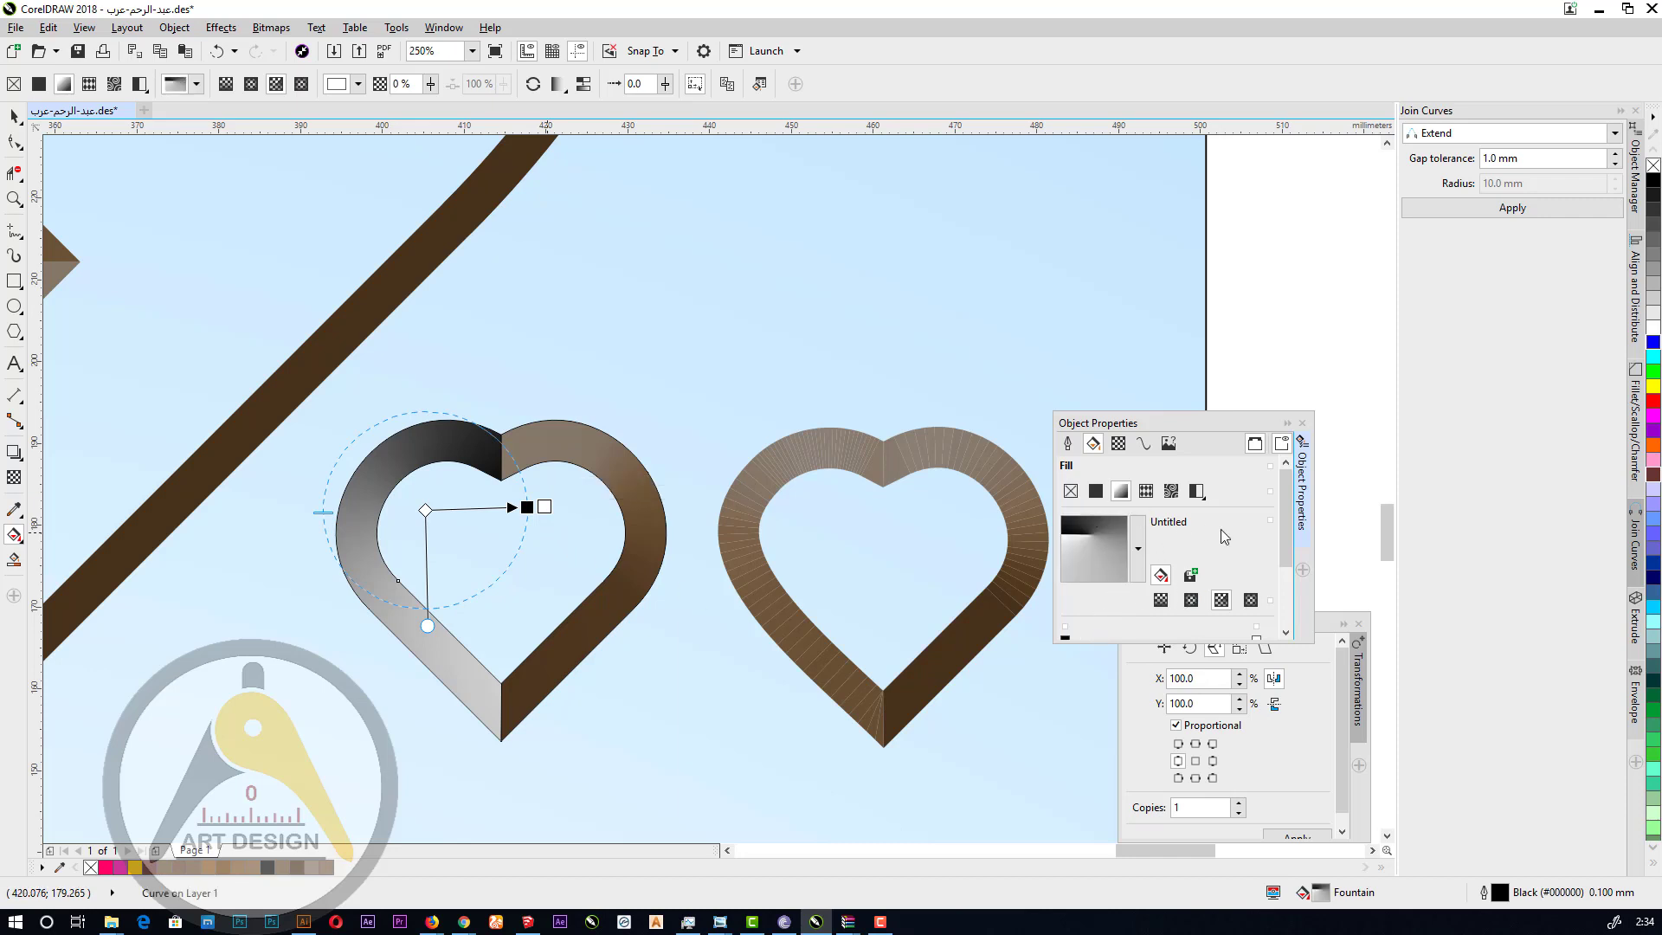
# Sample the start colour of the left strip's conical fill from the bevelled heart's face just left of the top notch.
pyautogui.scroll(-2, 1225, 544)
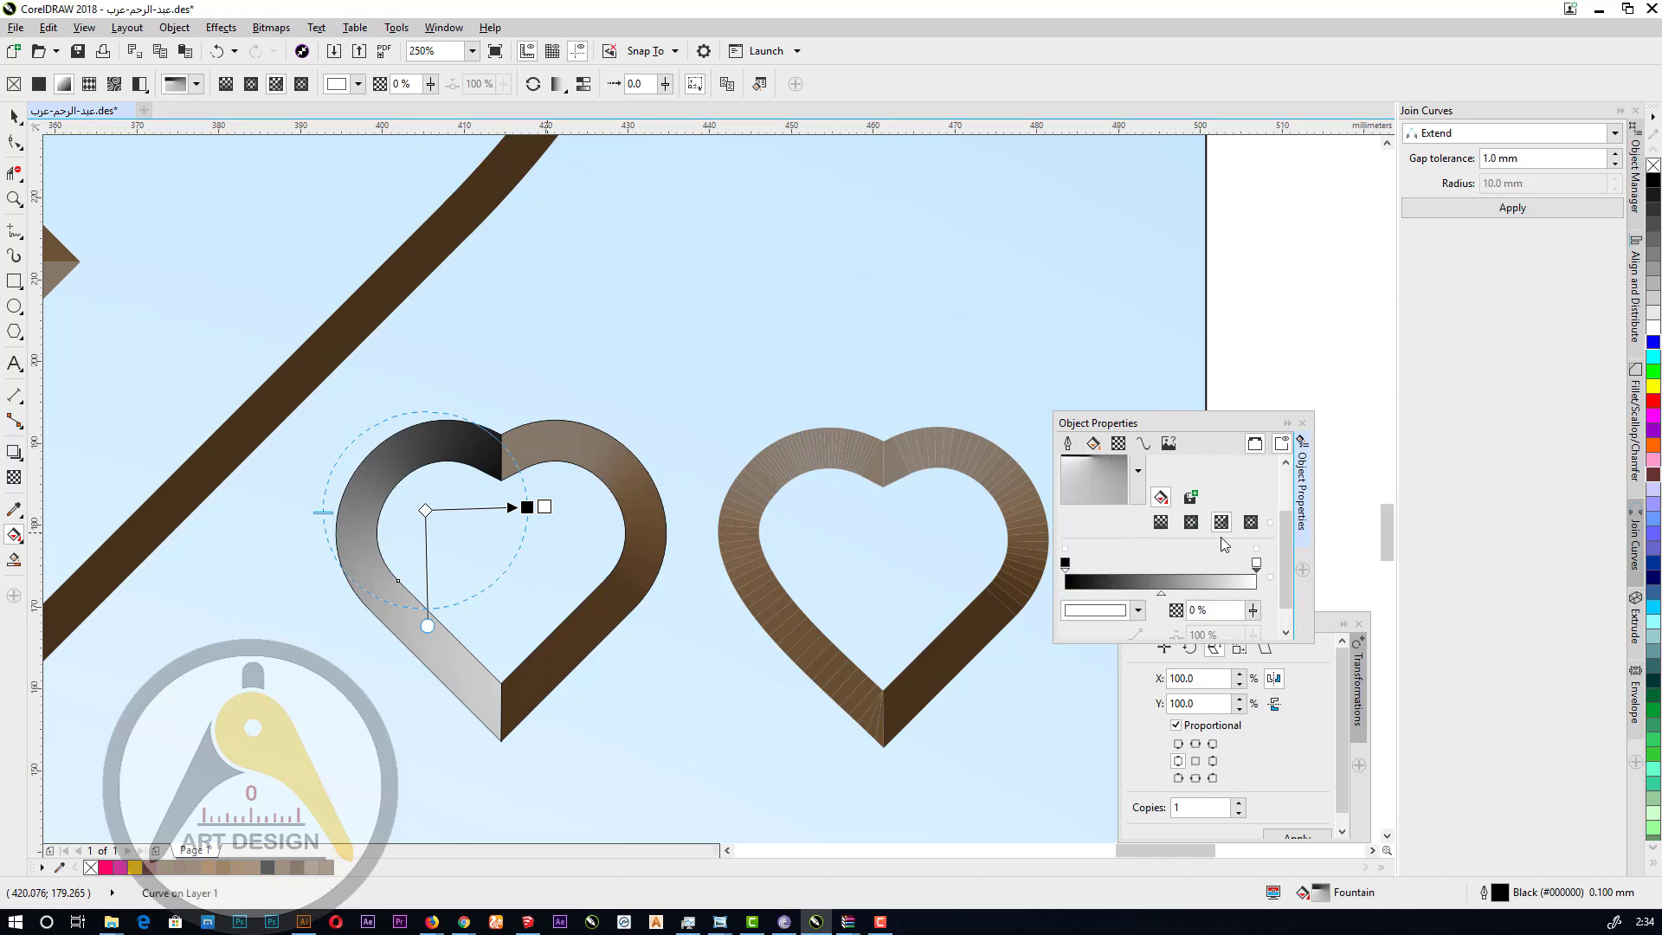
pyautogui.click(1065, 564)
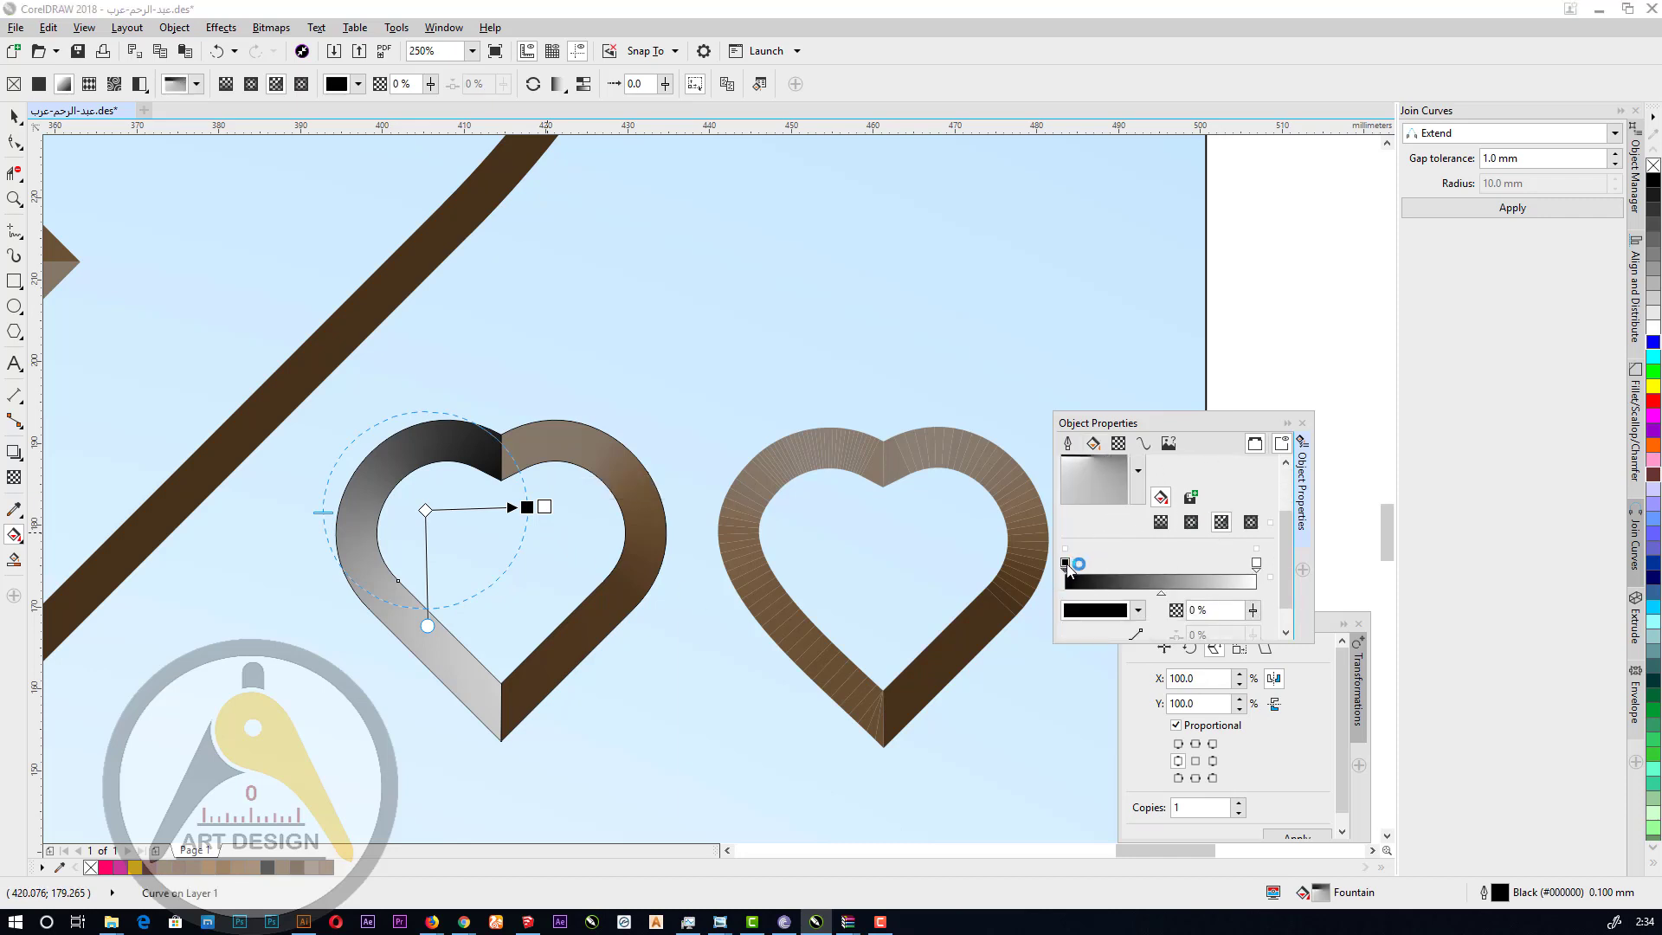
pyautogui.click(1111, 624)
pyautogui.click(1127, 660)
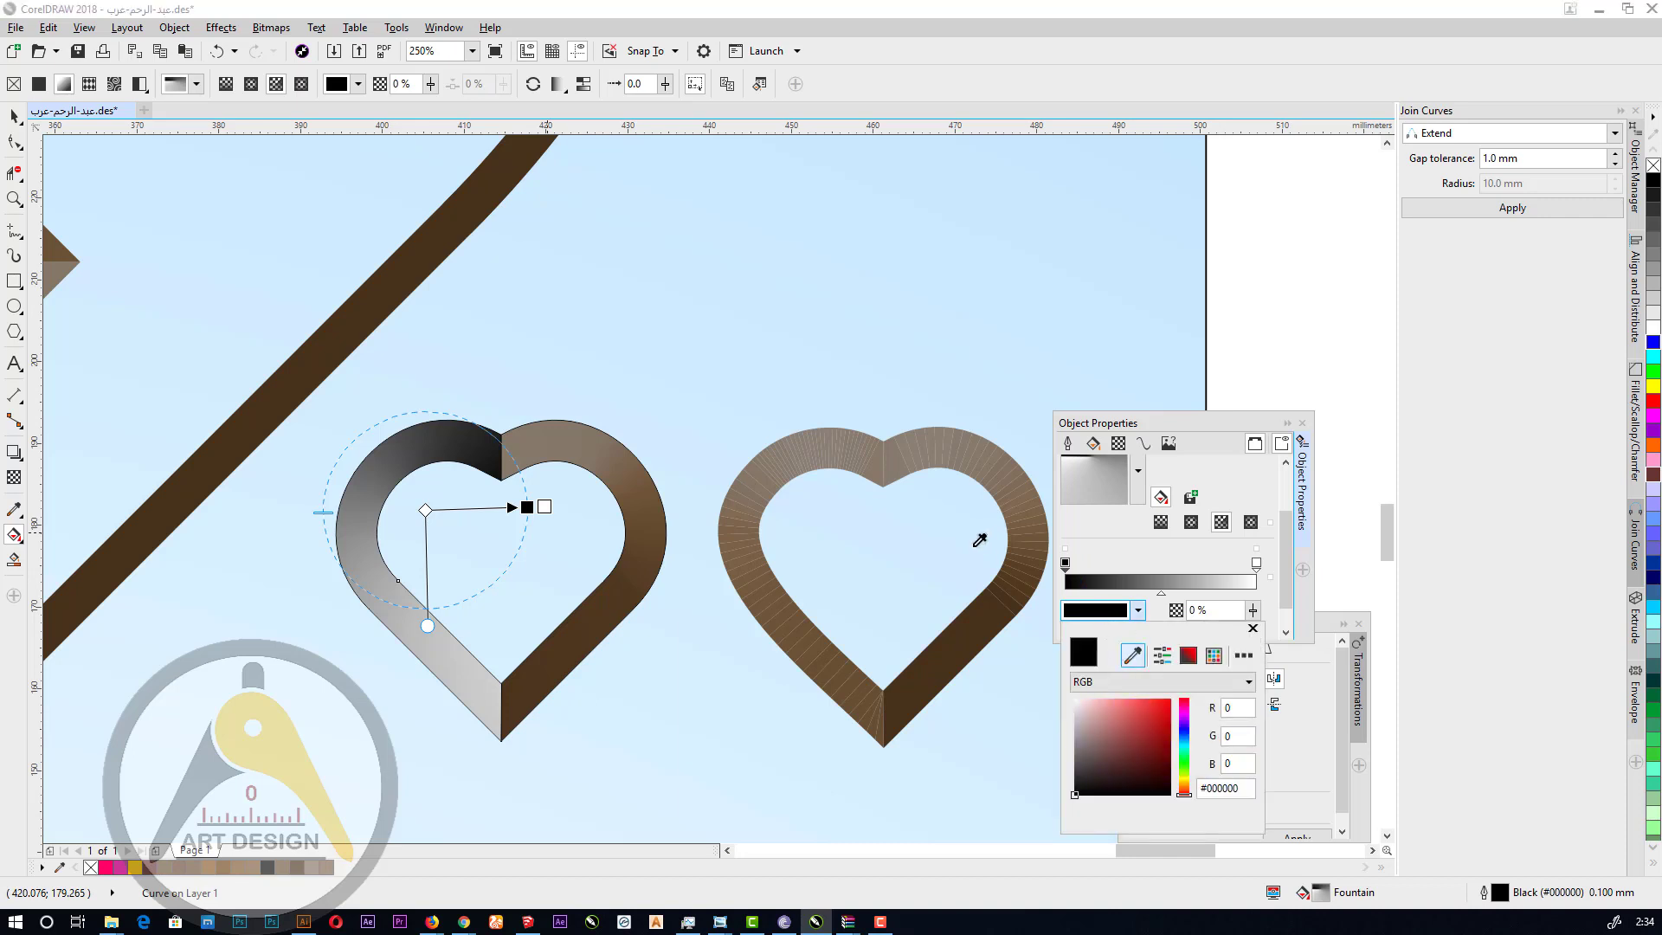
pyautogui.click(875, 468)
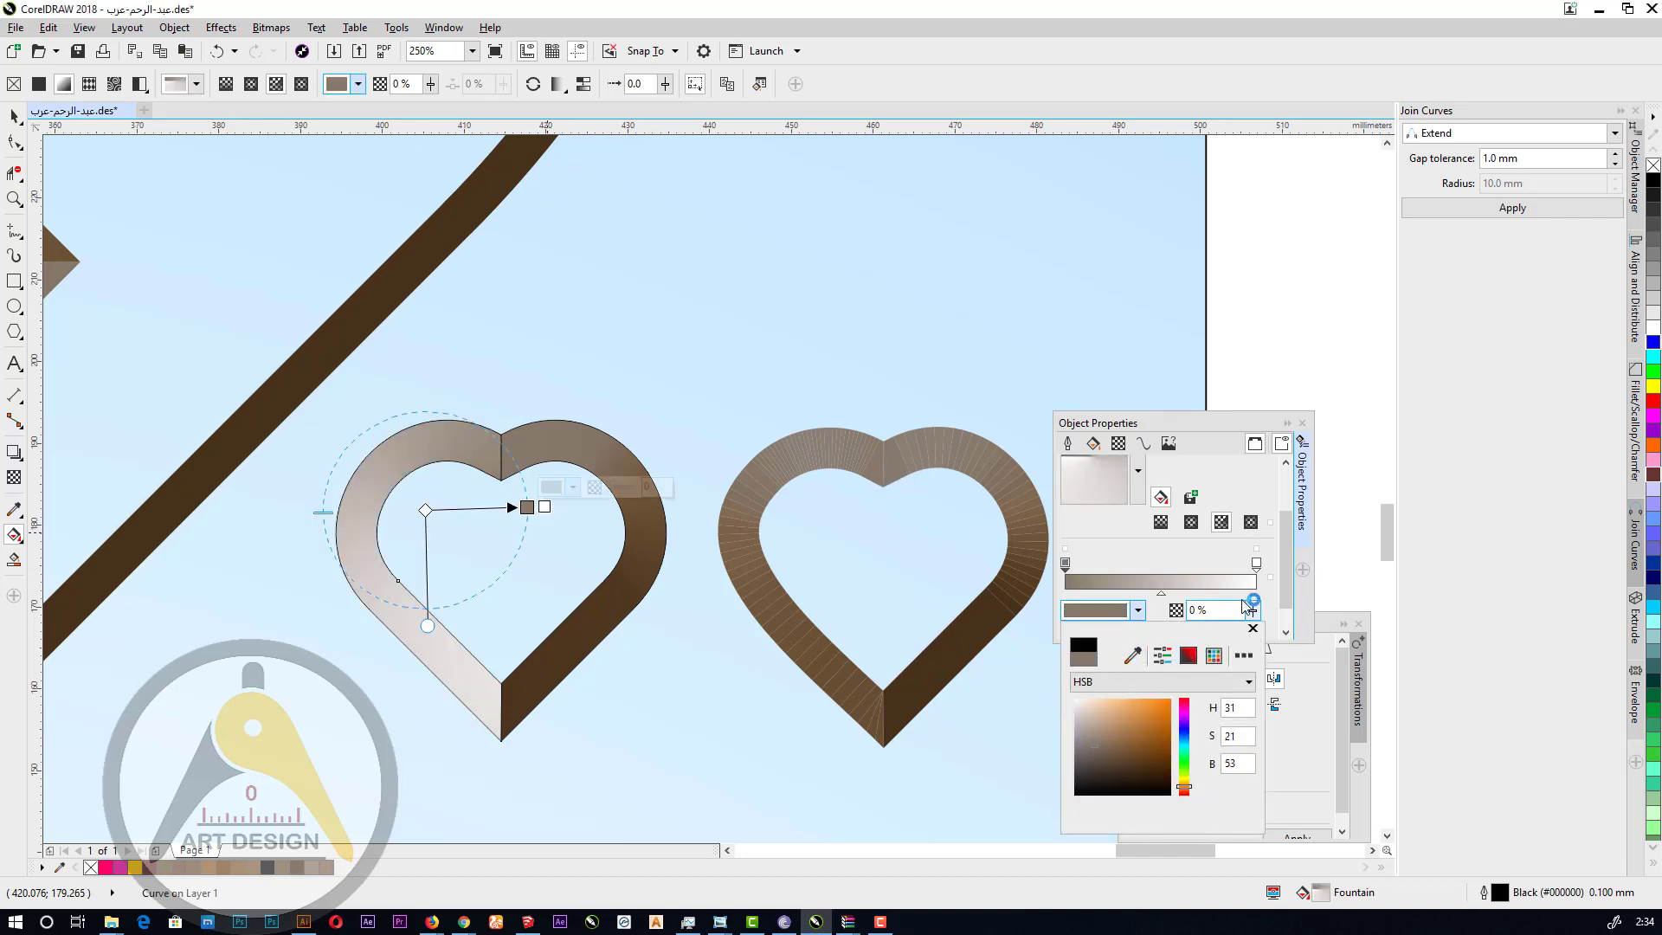
# Sample the end colour of the left strip's conical fill from the bottom tip of the bevelled heart.
pyautogui.click(1256, 563)
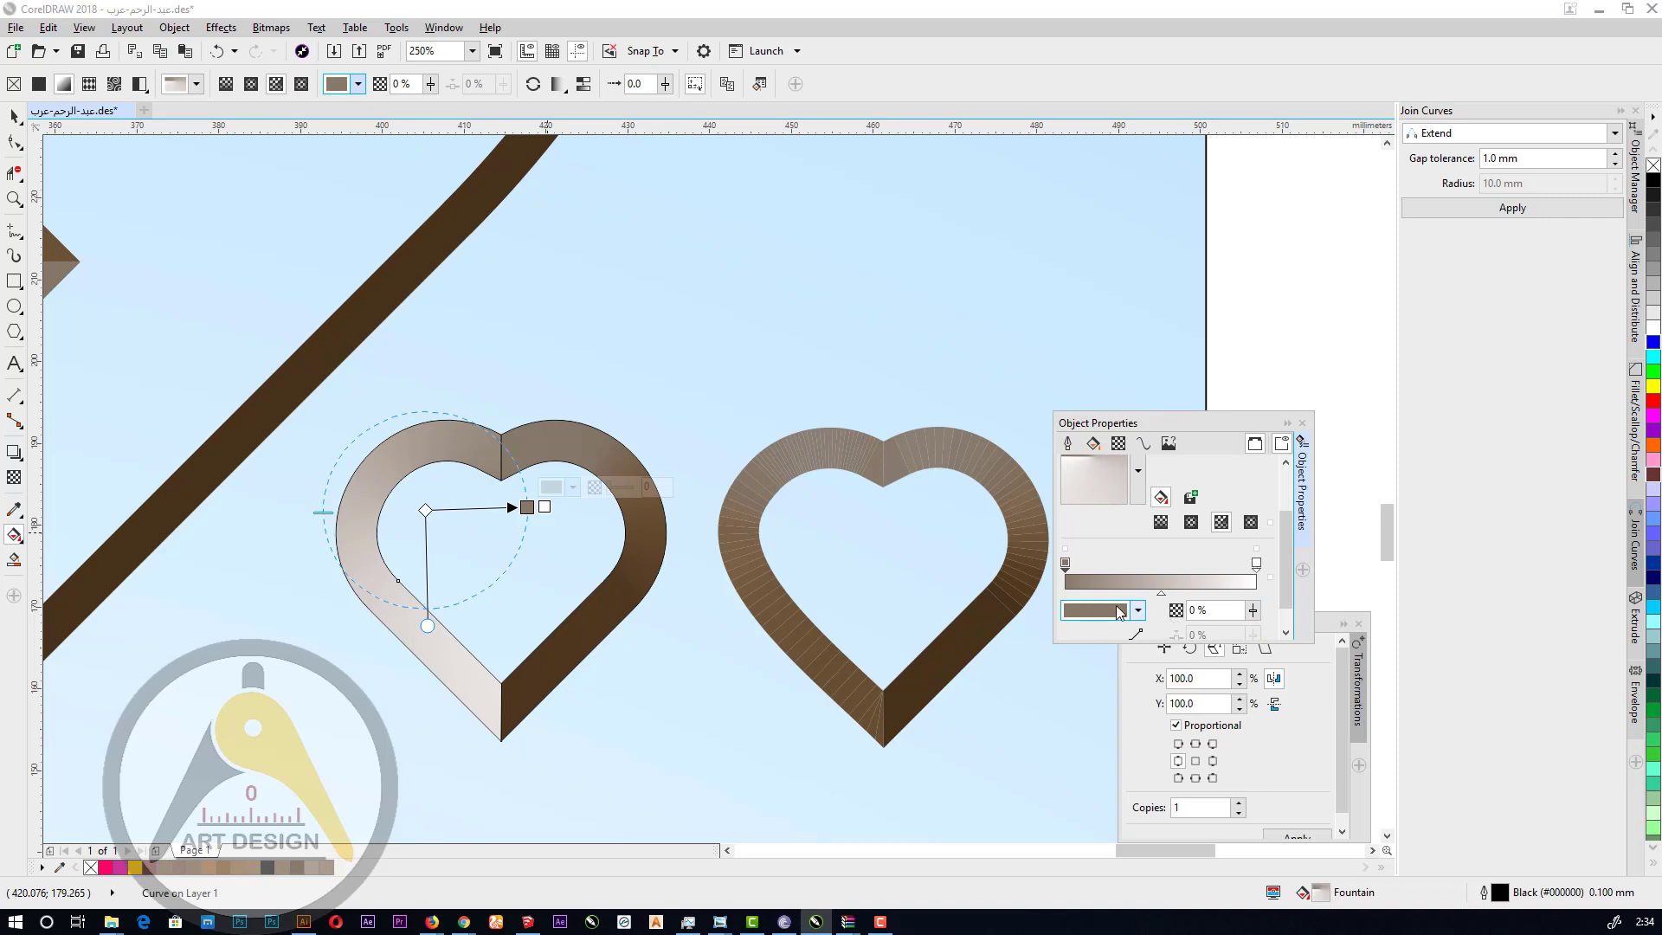
pyautogui.click(1256, 565)
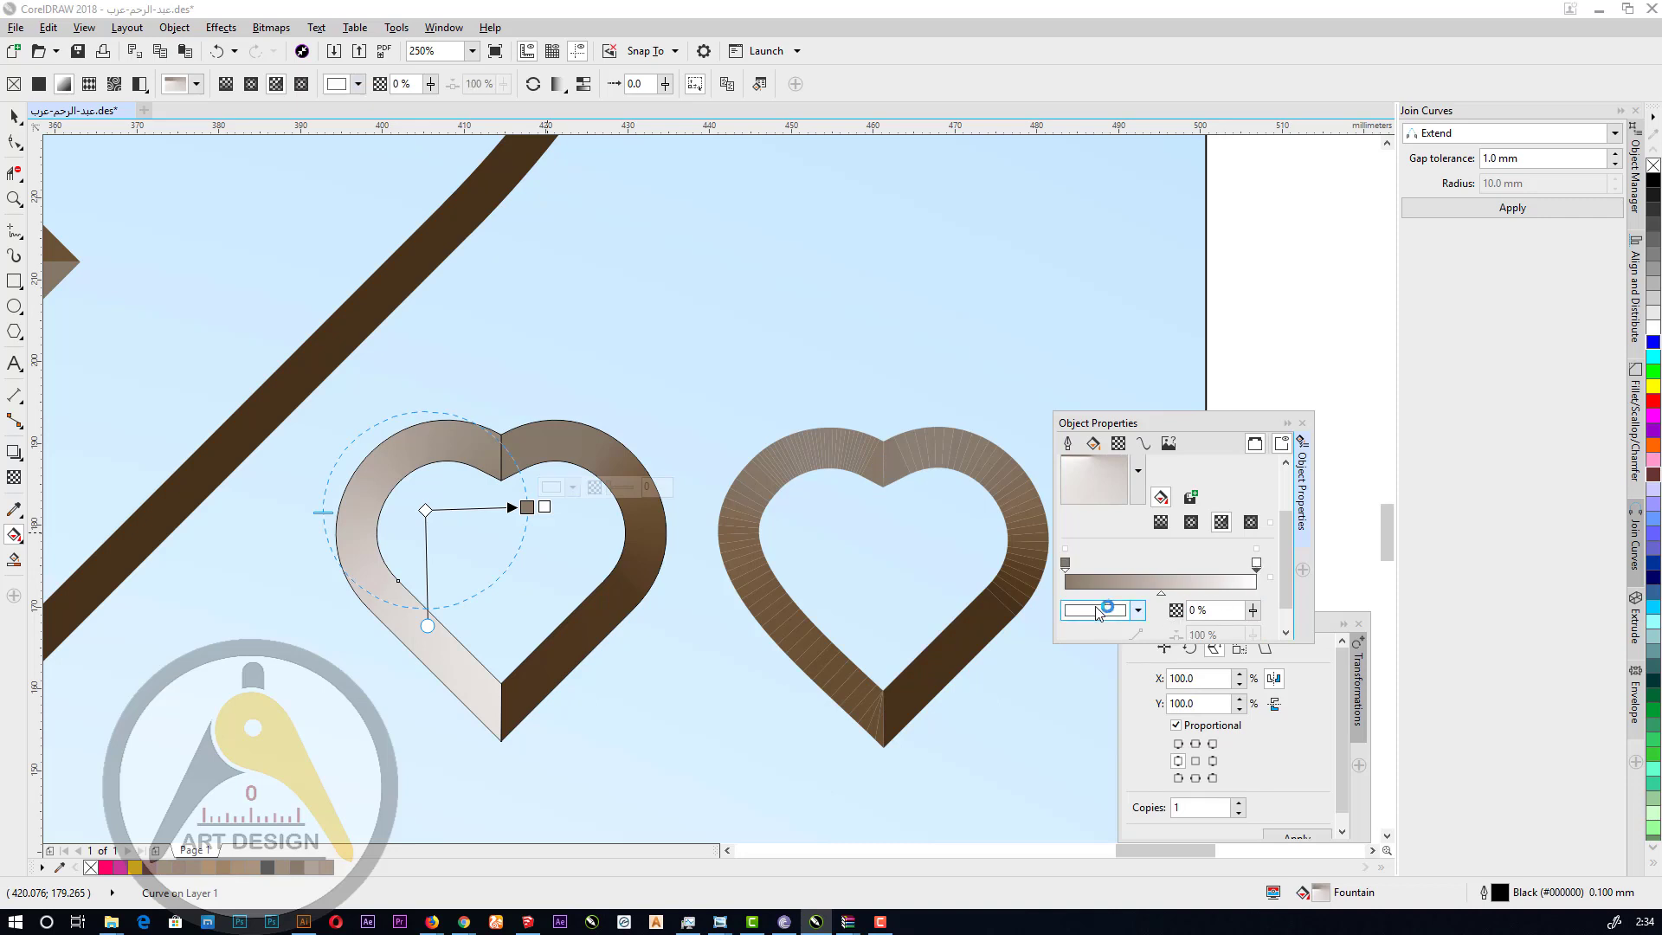
pyautogui.click(1125, 612)
pyautogui.click(1130, 656)
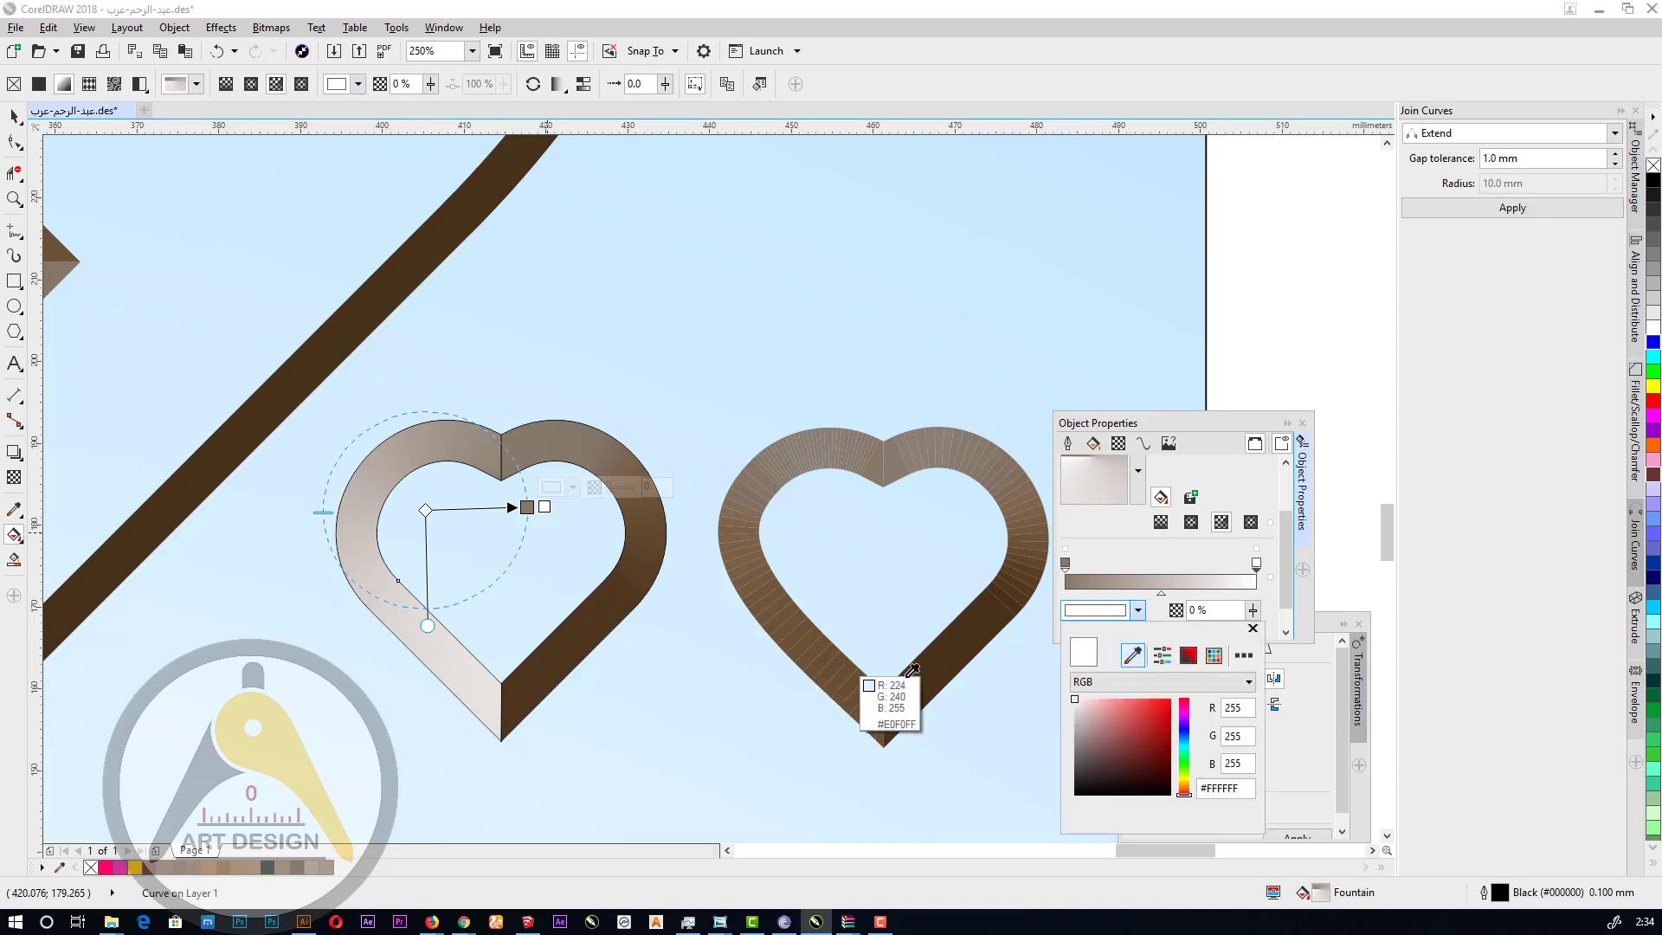
pyautogui.click(883, 738)
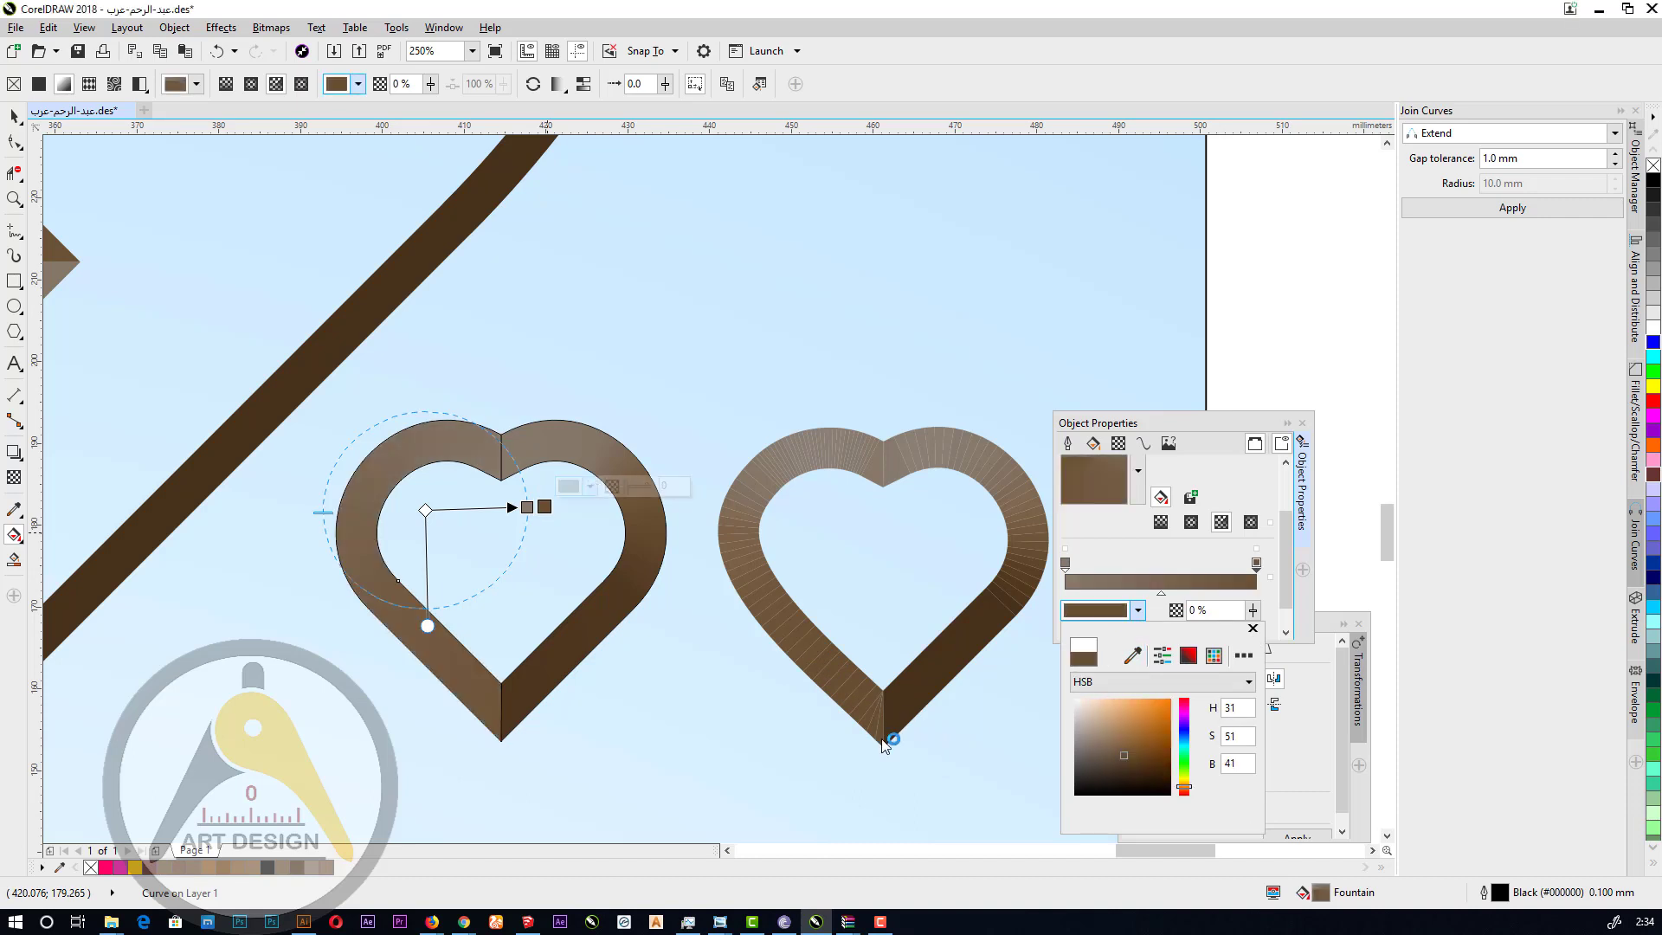
# Add a middle stop at 51% to the left strip's conical fill and sample its colour from the bevelled heart's left side.
pyautogui.click(1165, 574)
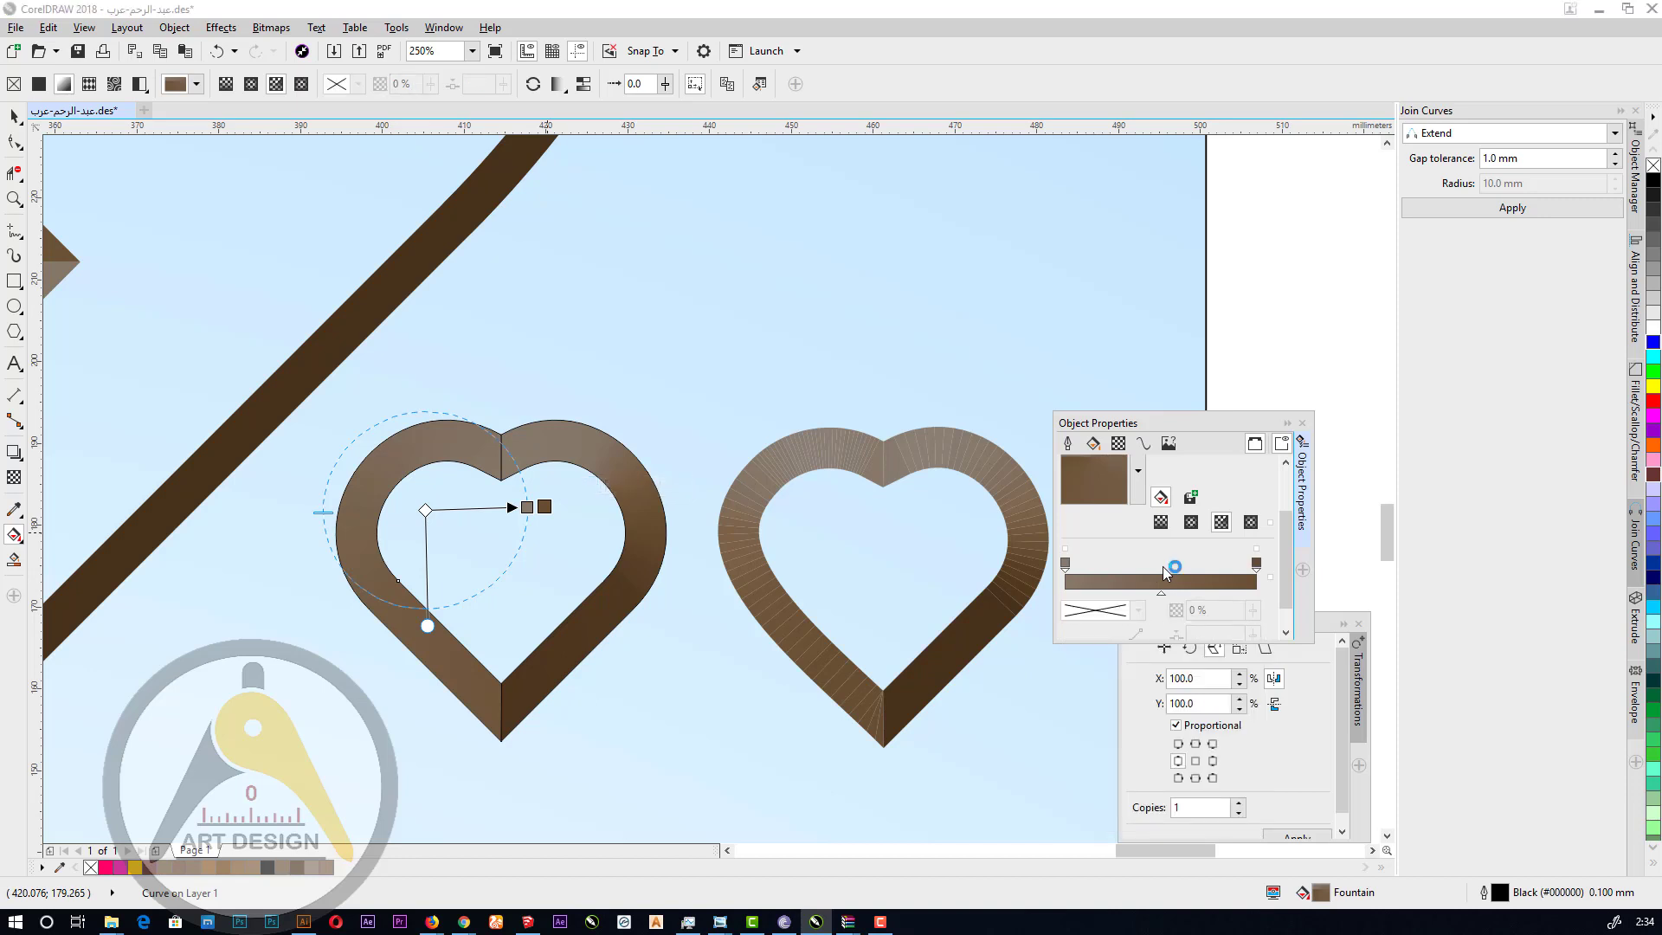
pyautogui.doubleClick(1163, 568)
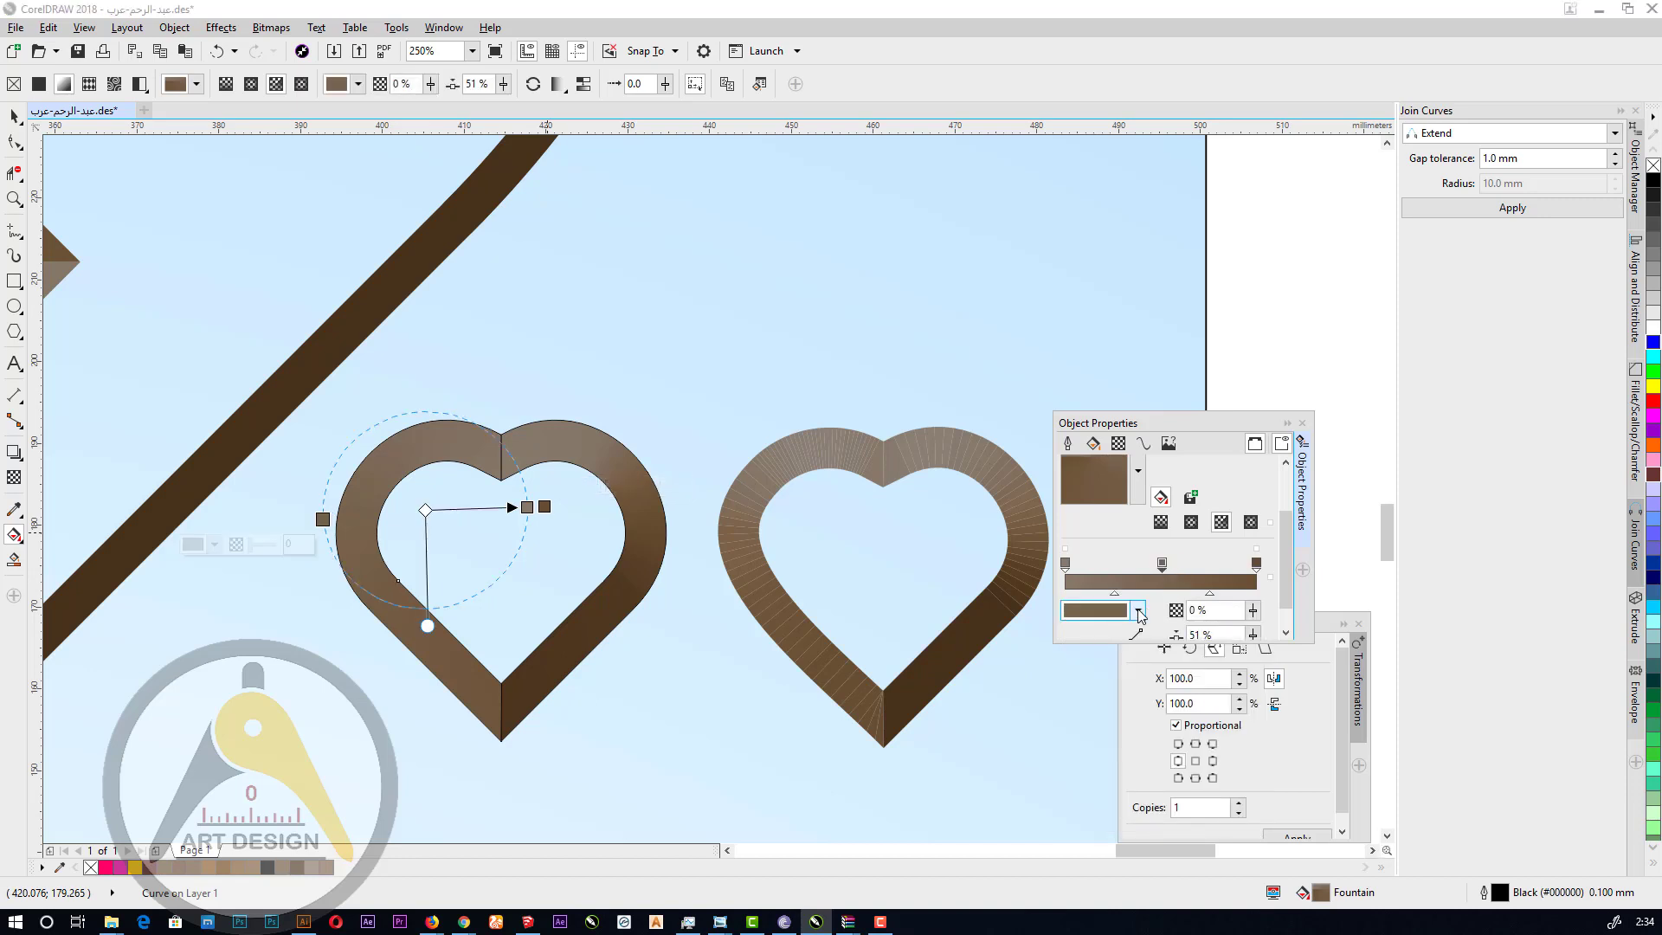
pyautogui.click(1138, 611)
pyautogui.click(1131, 656)
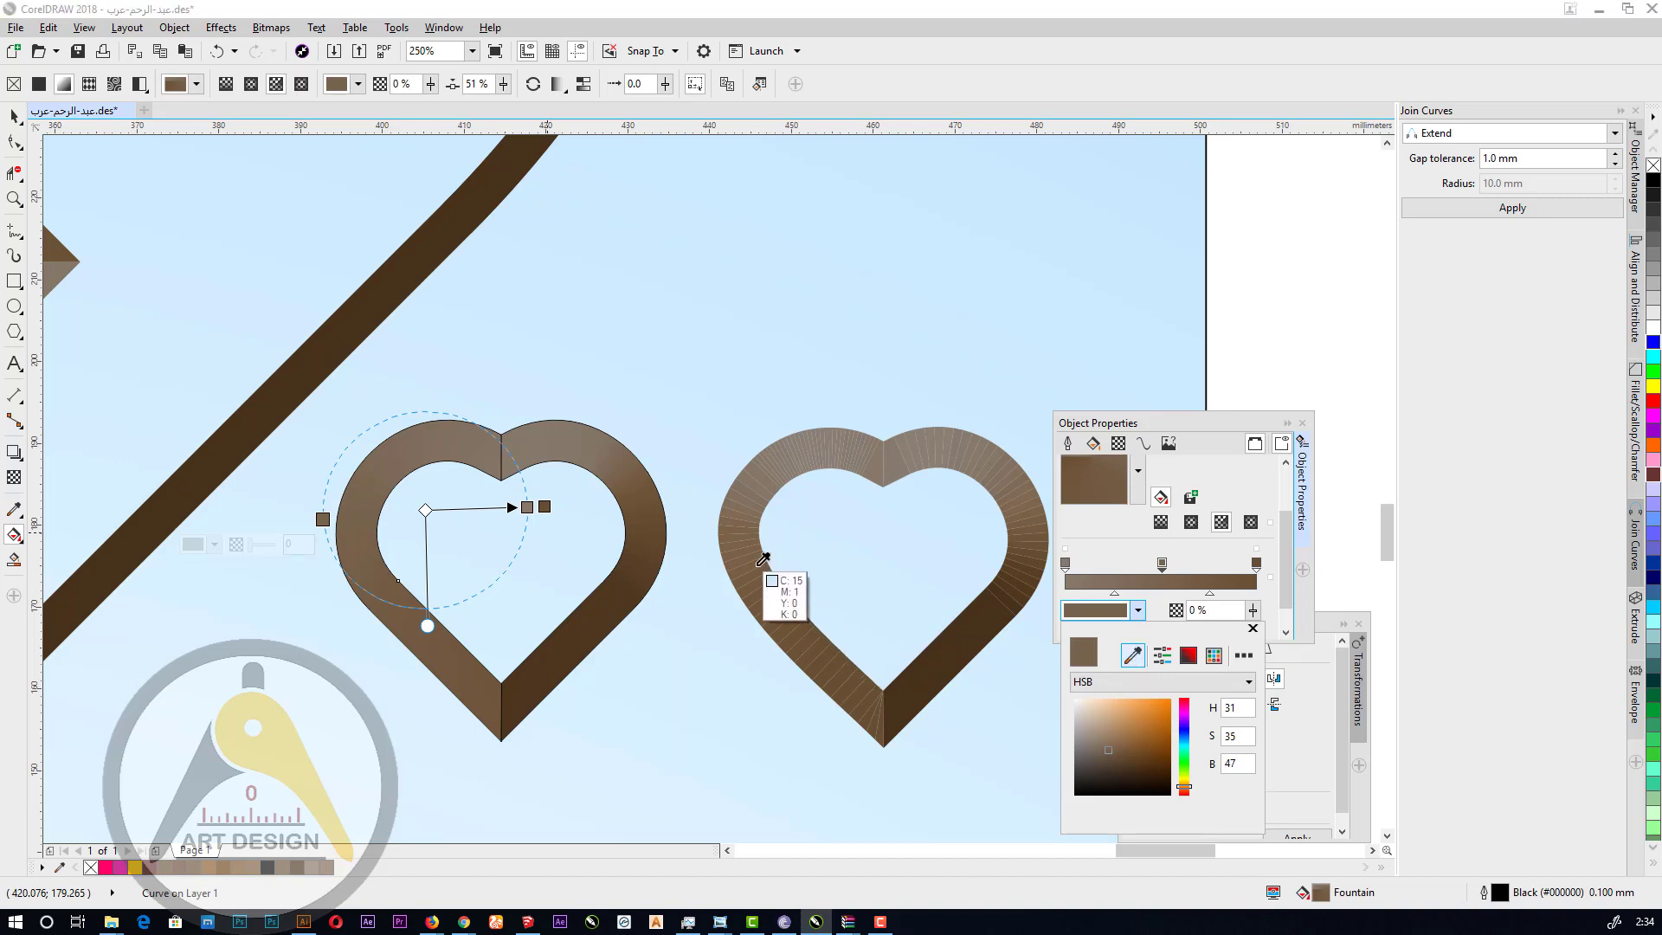
pyautogui.click(752, 566)
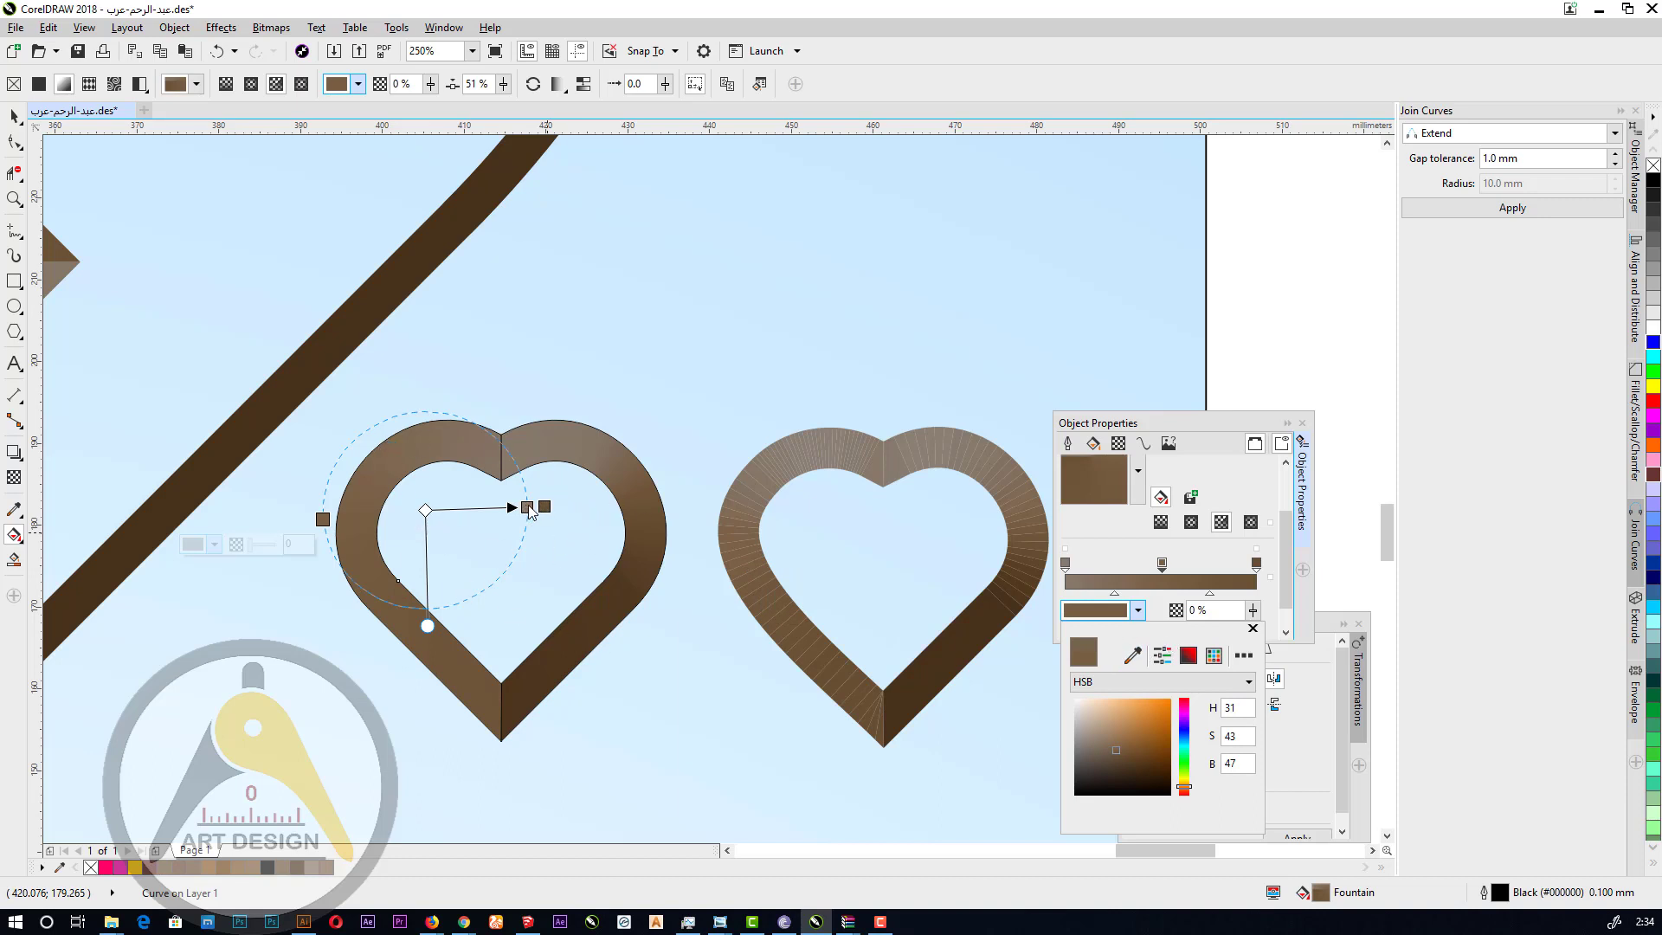
# Enlarge the left strip's conical fill slightly and rotate its start direction a little further upward.
pyautogui.click(530, 510)
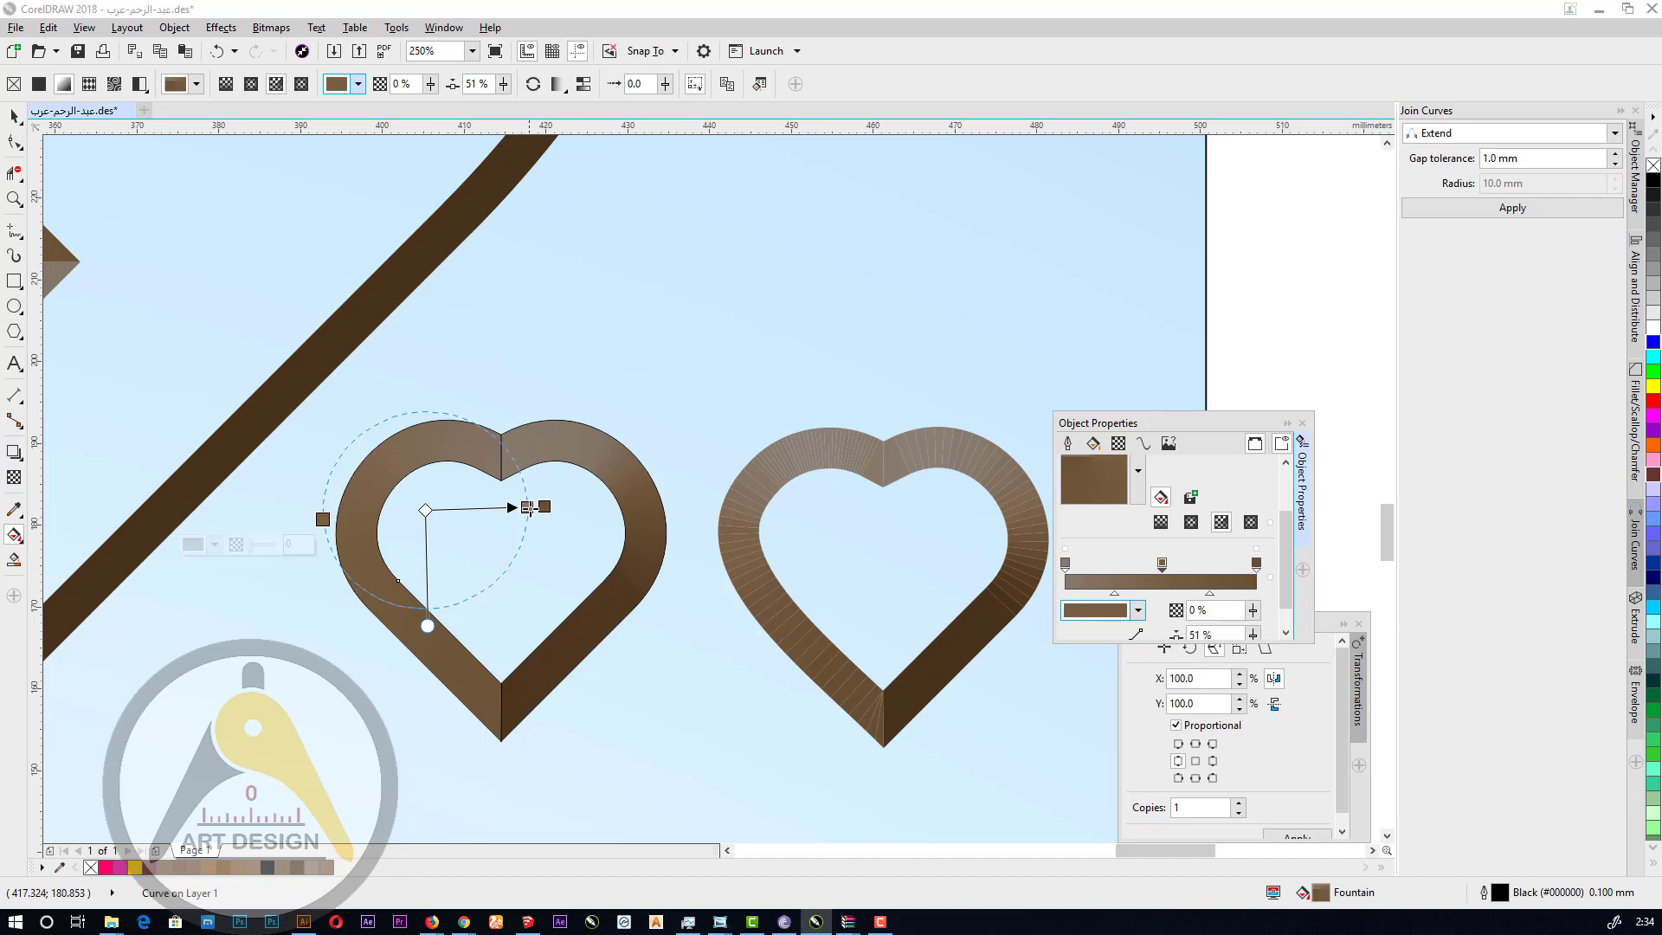
pyautogui.moveTo(527, 509)
pyautogui.mouseDown()
pyautogui.moveTo(527, 530)
pyautogui.moveTo(532, 513)
pyautogui.mouseUp()
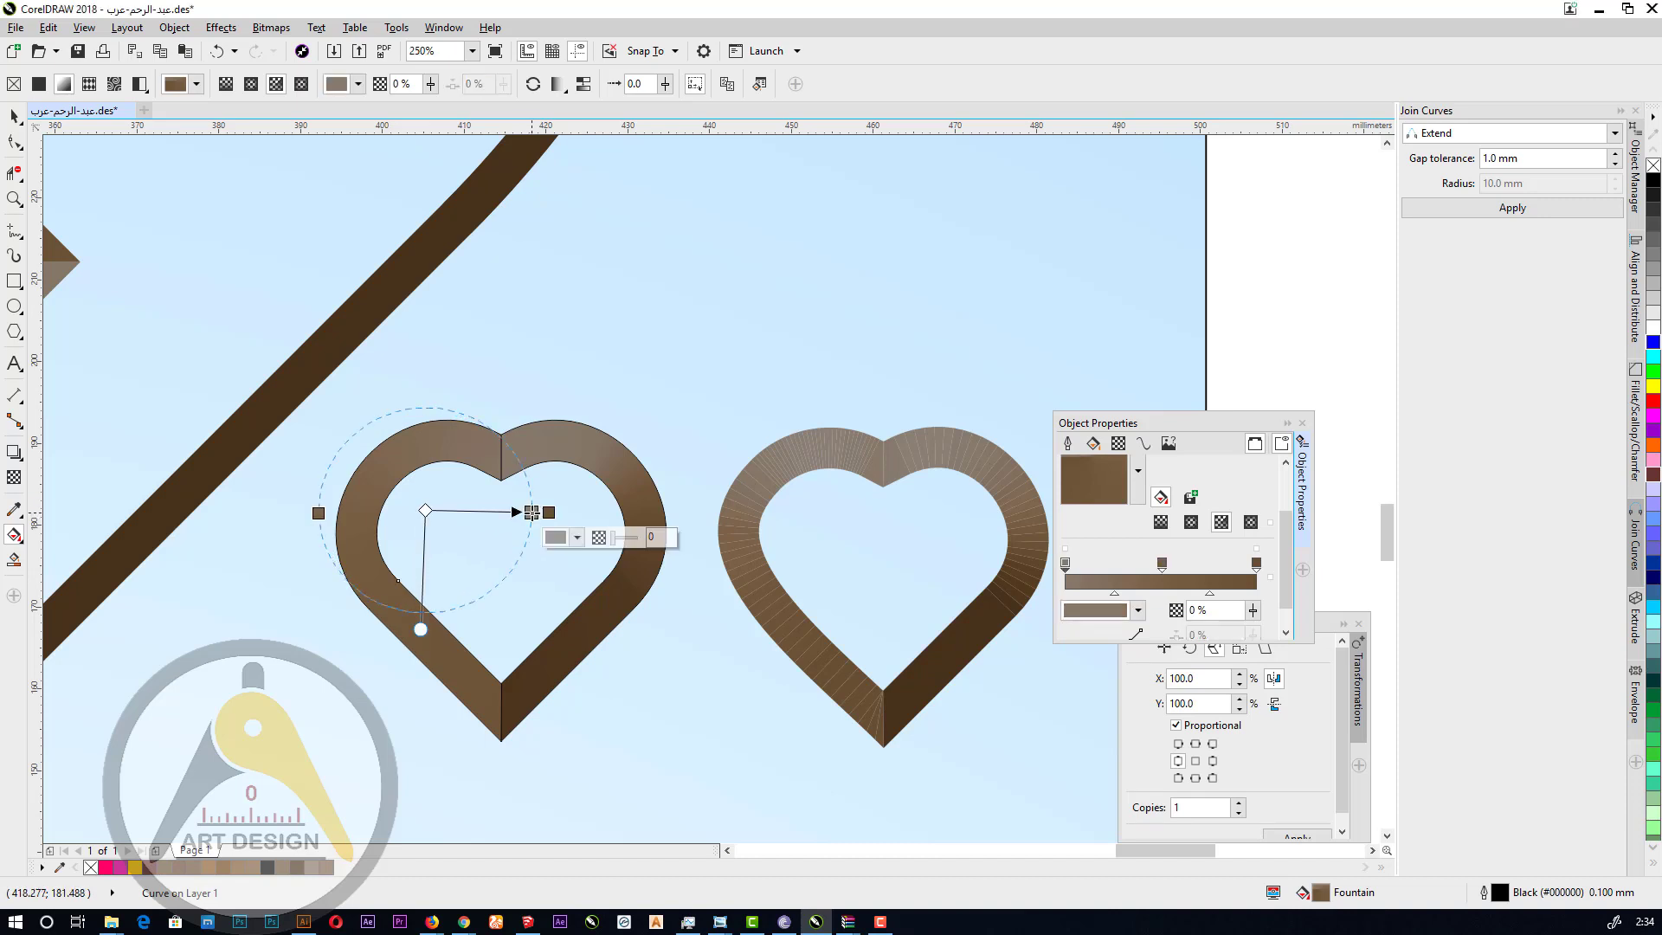
pyautogui.moveTo(530, 512); pyautogui.dragTo(537, 498)
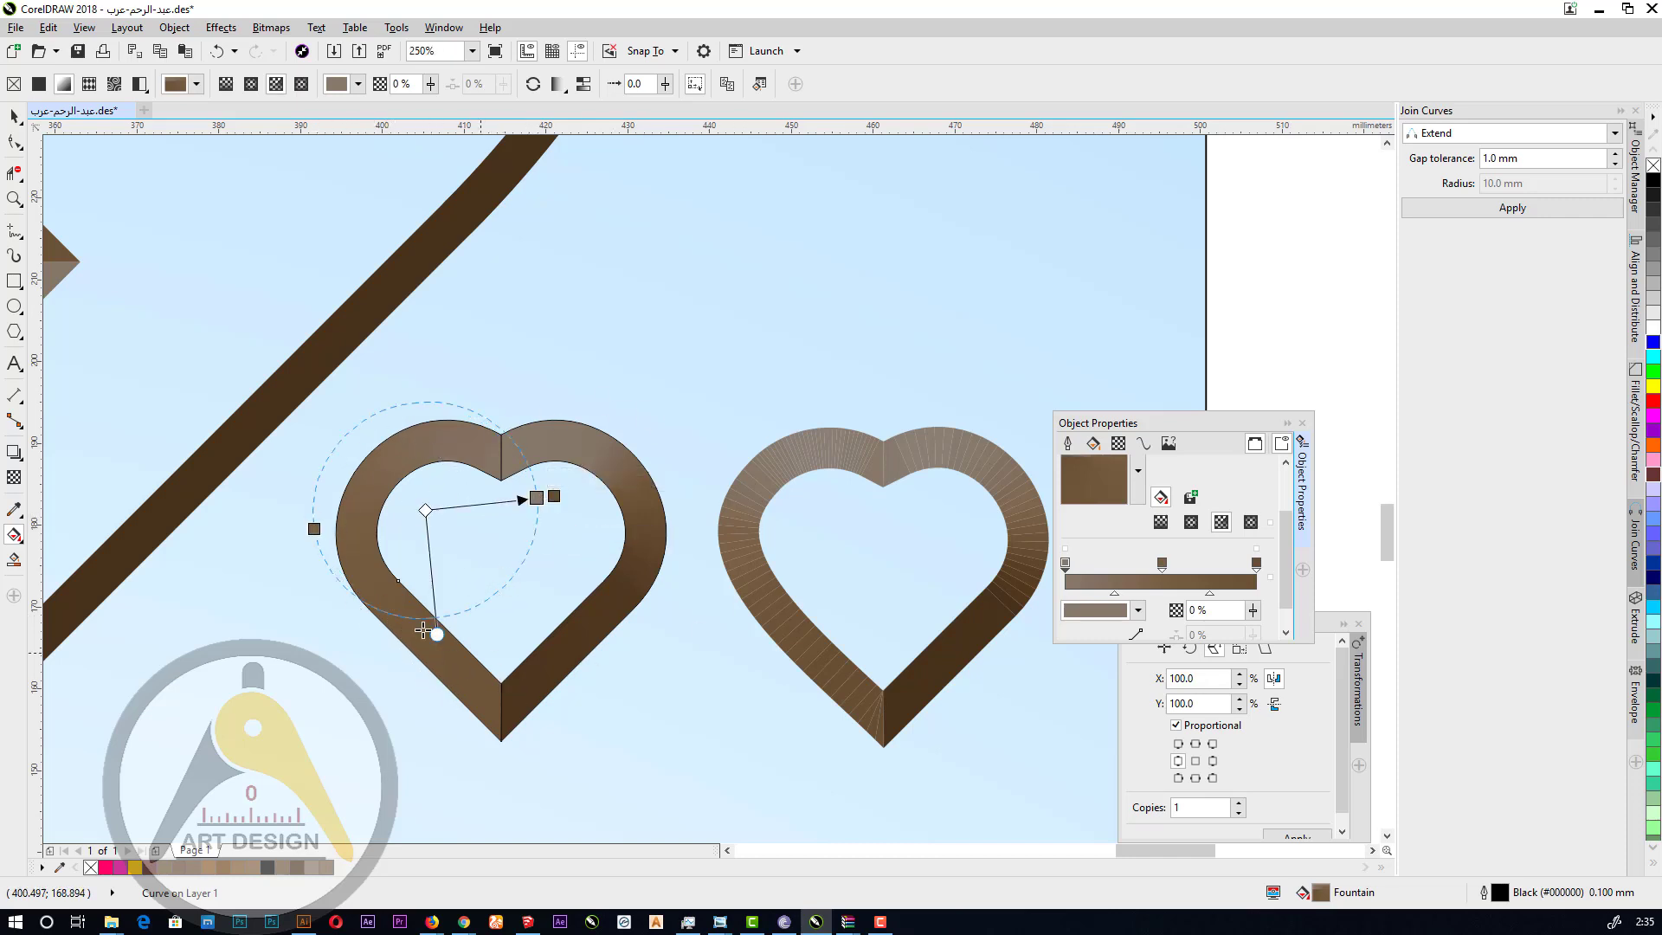
# Set the outline of both half-heart strips to None.
pyautogui.click(1067, 443)
pyautogui.click(1175, 490)
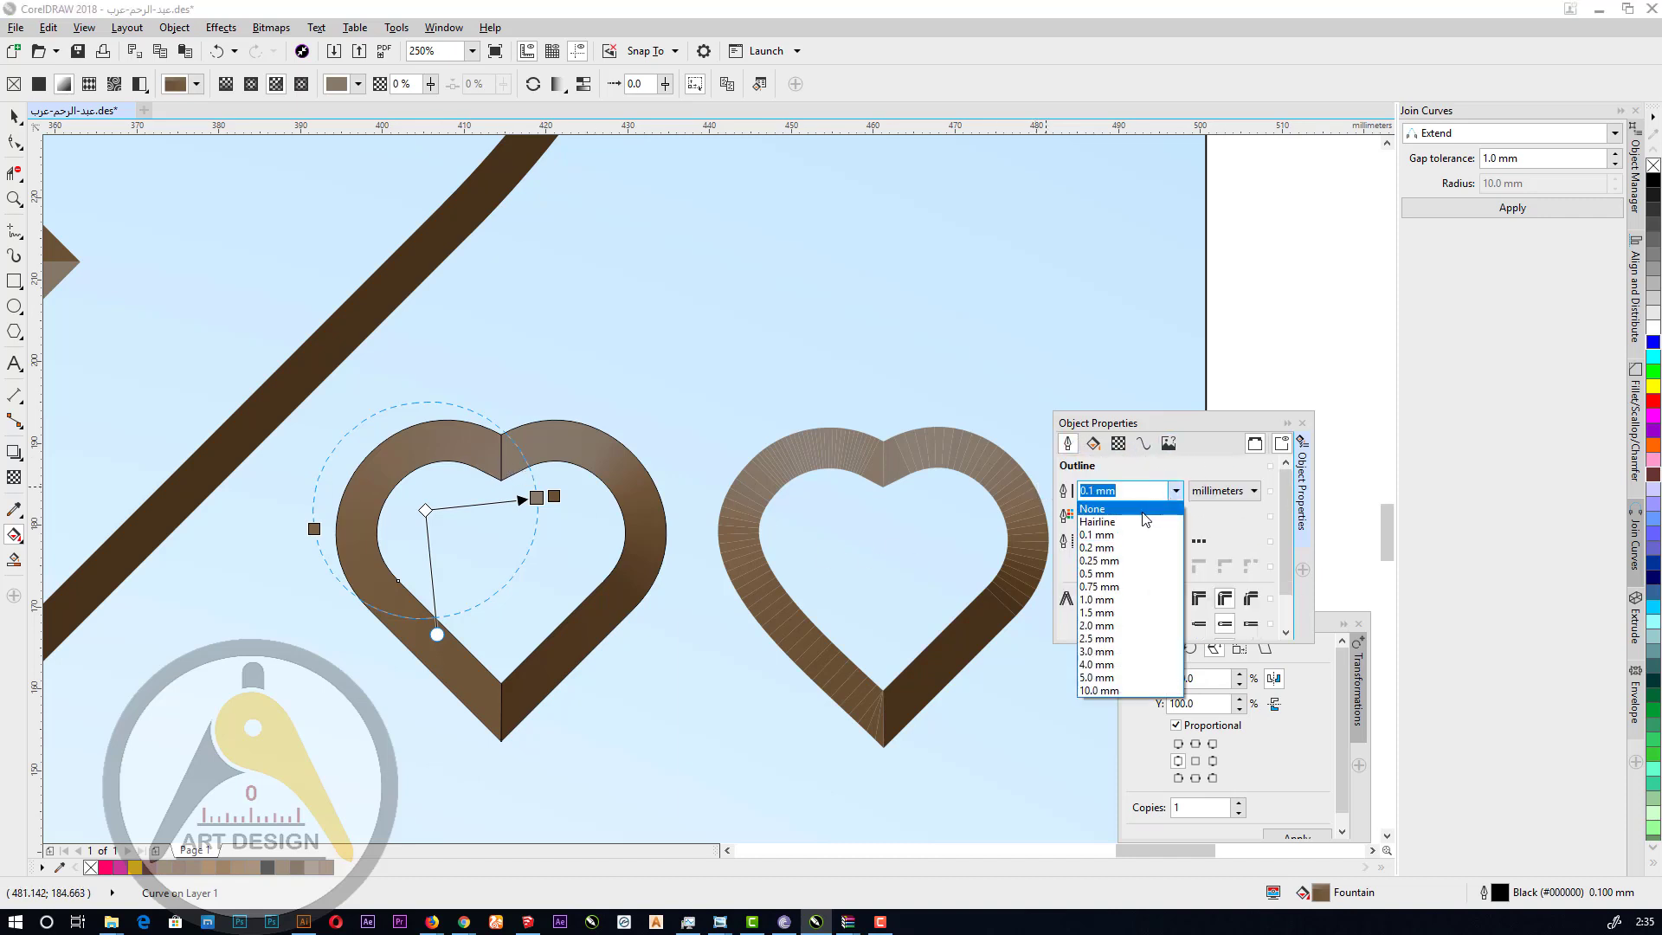
pyautogui.click(1145, 510)
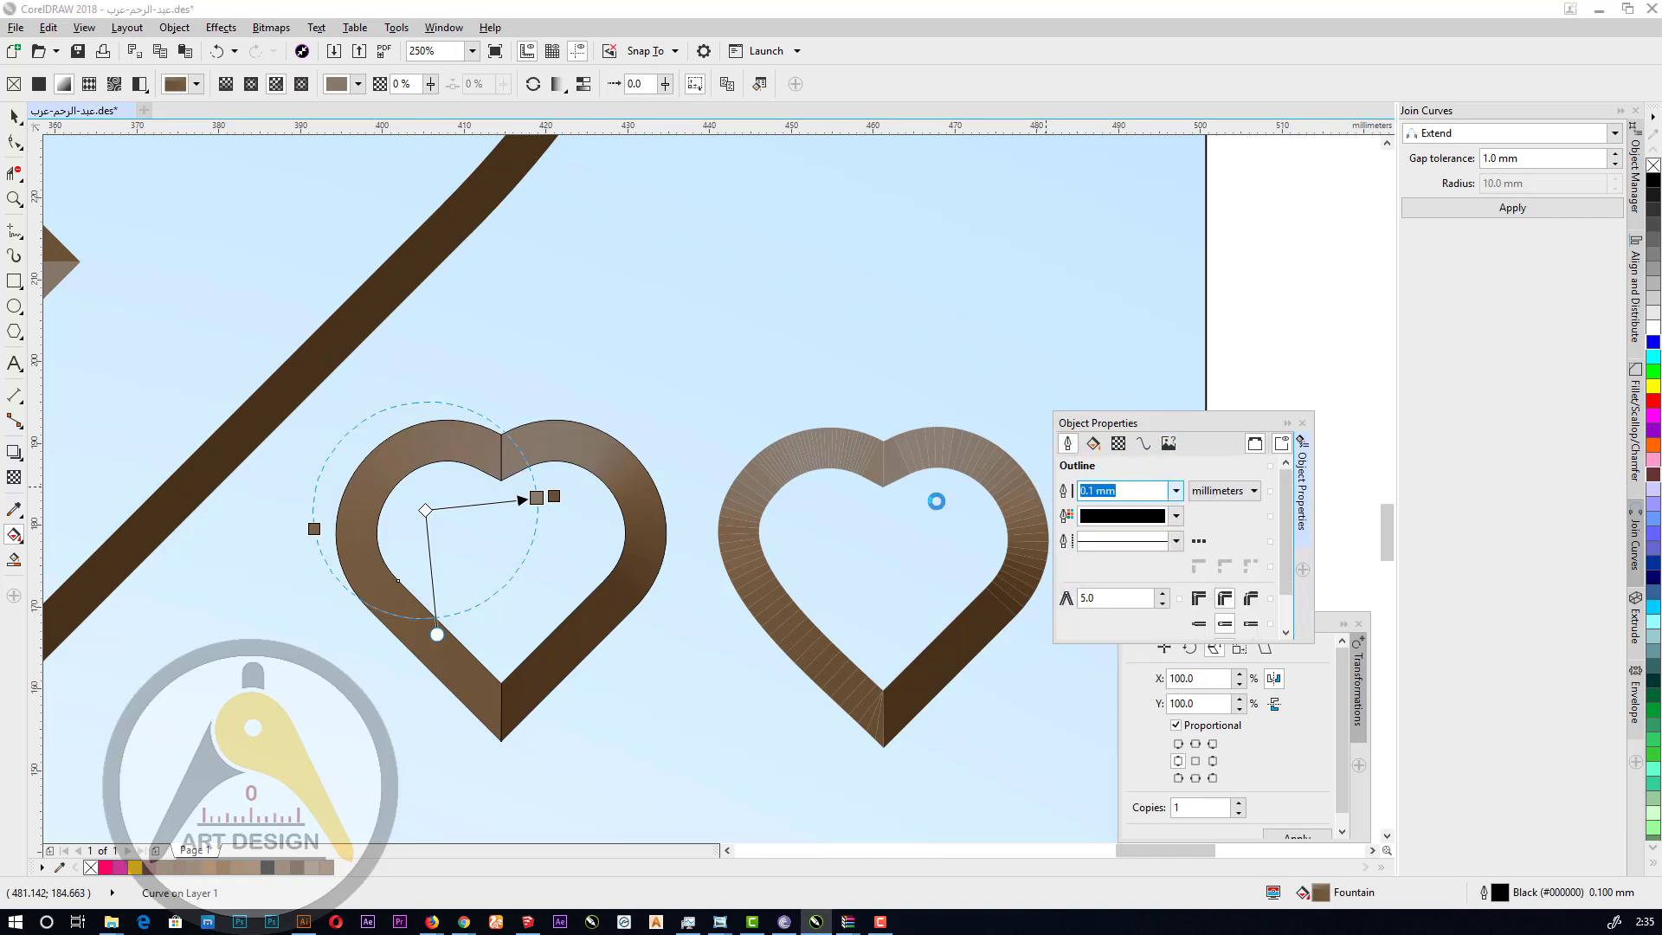
pyautogui.click(604, 463)
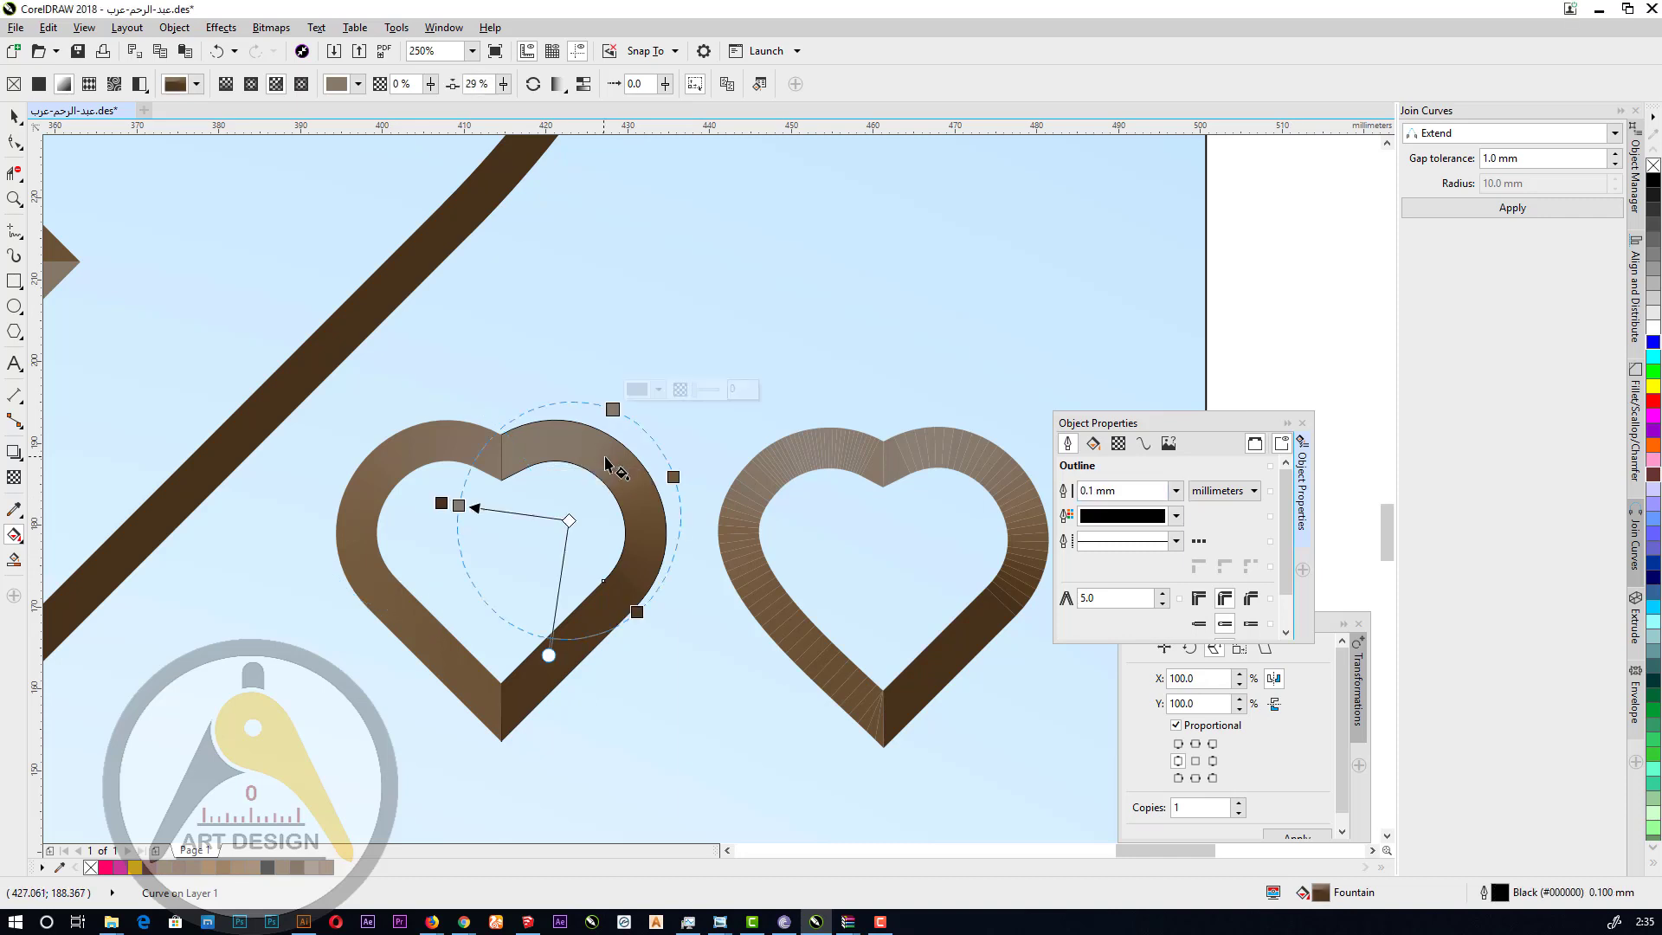
pyautogui.click(1176, 491)
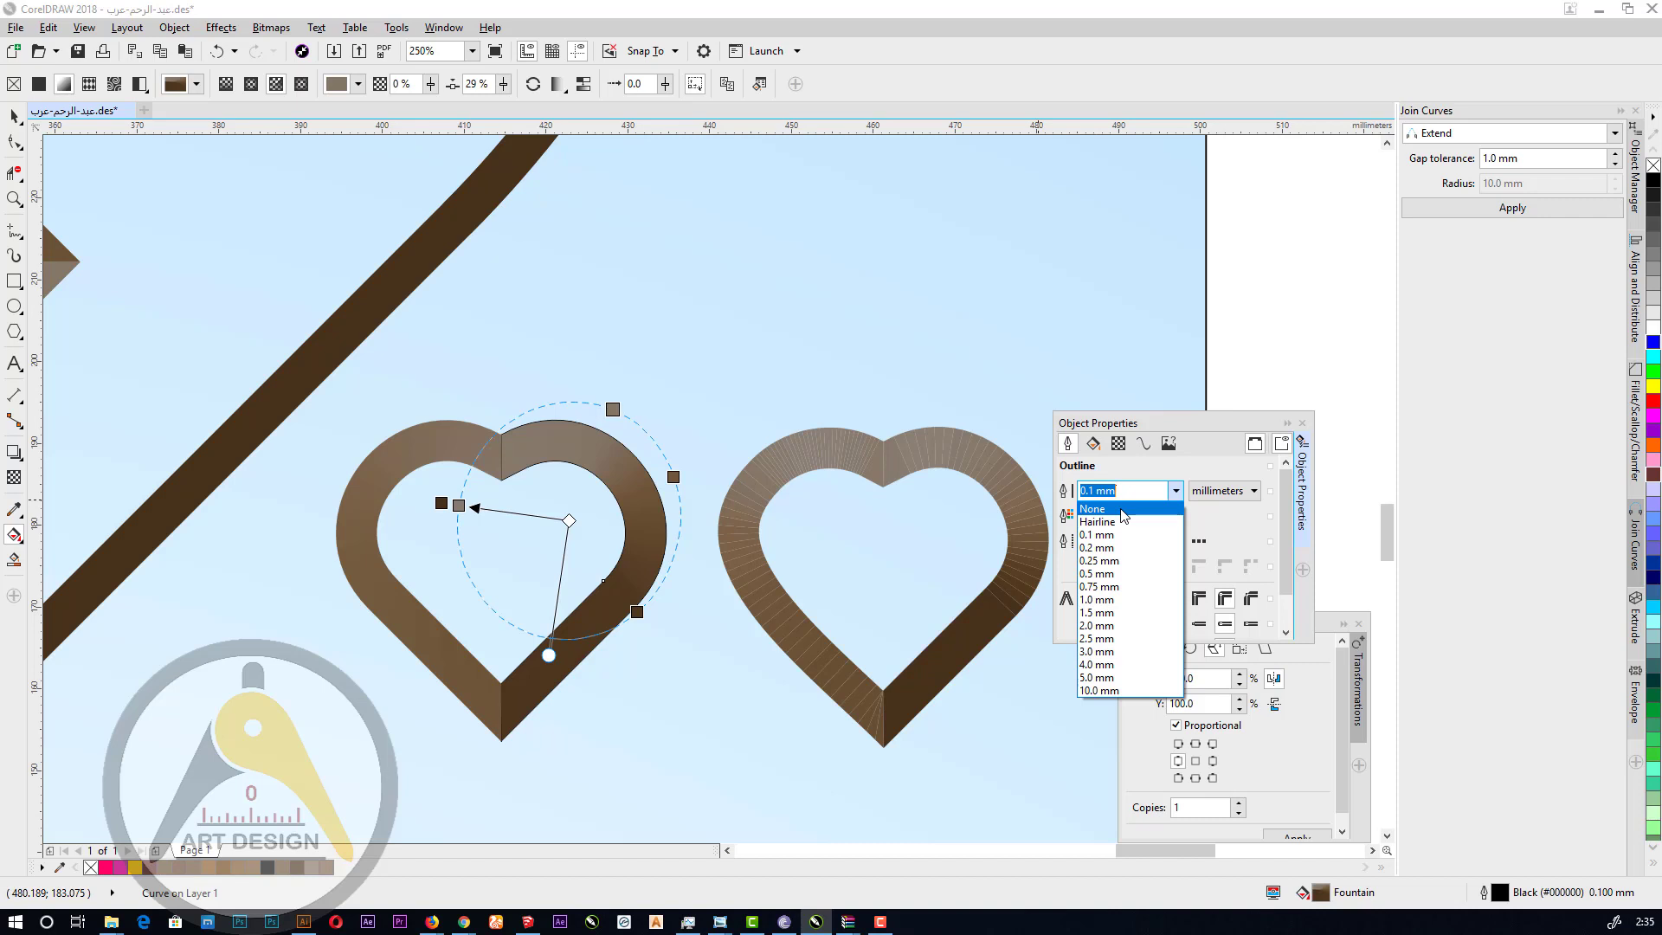
pyautogui.click(1122, 510)
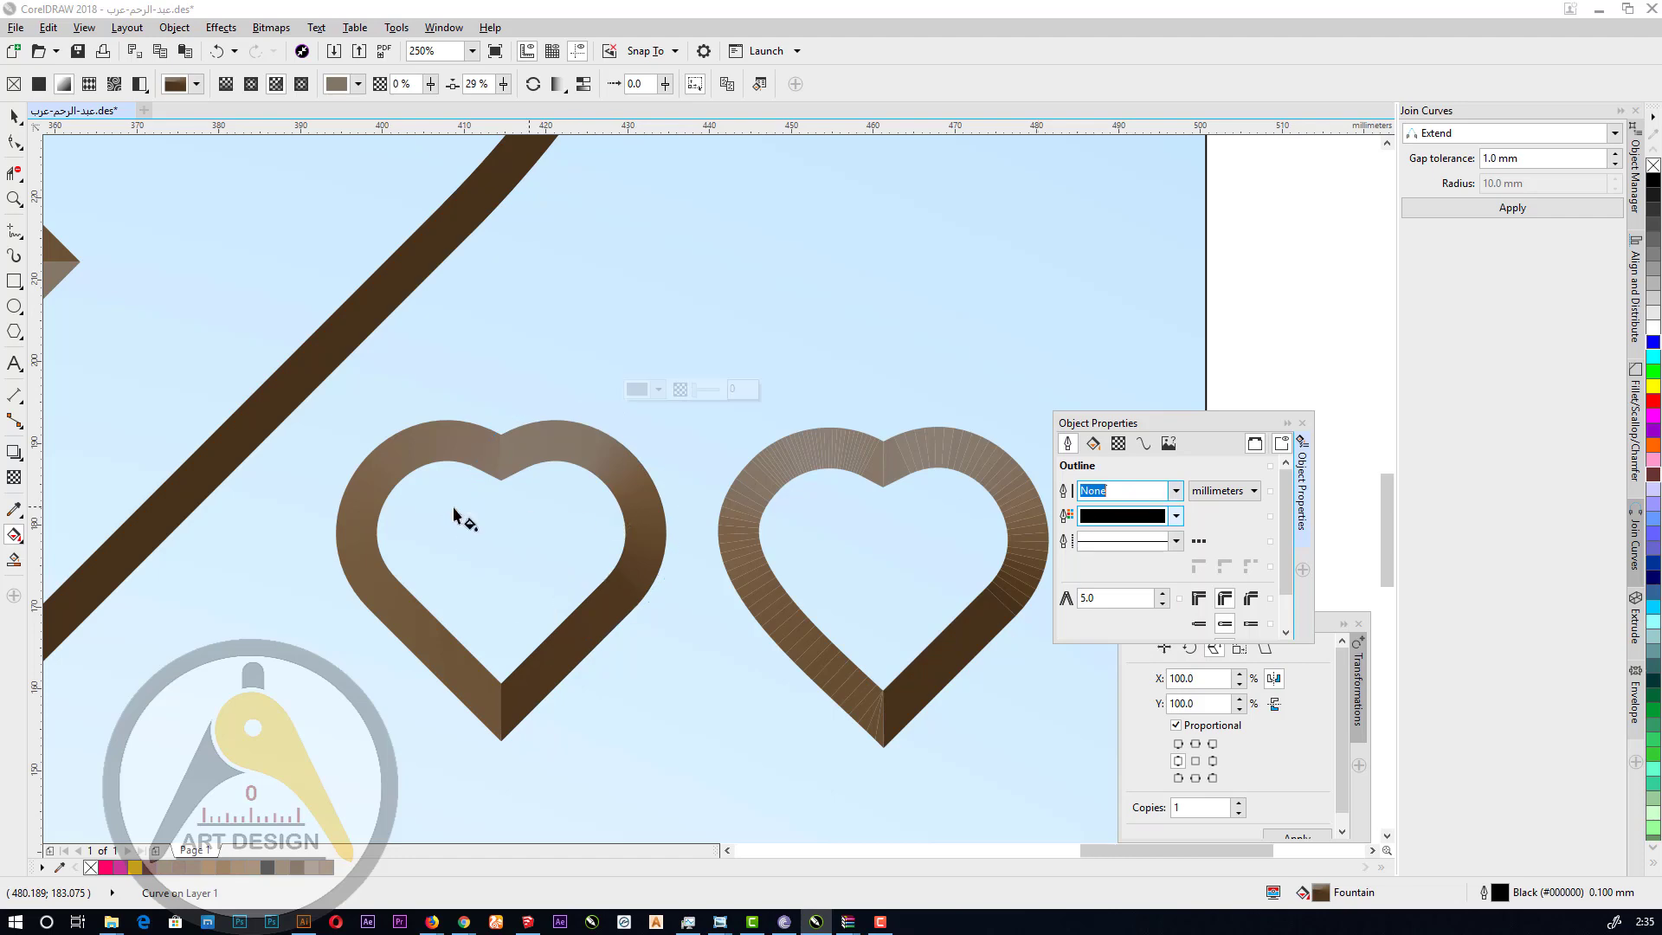
# Delete the original segmented bevel heart to the right of the finished smooth heart.
pyautogui.scroll(-2, 456, 515)
pyautogui.scroll(-2, 542, 528)
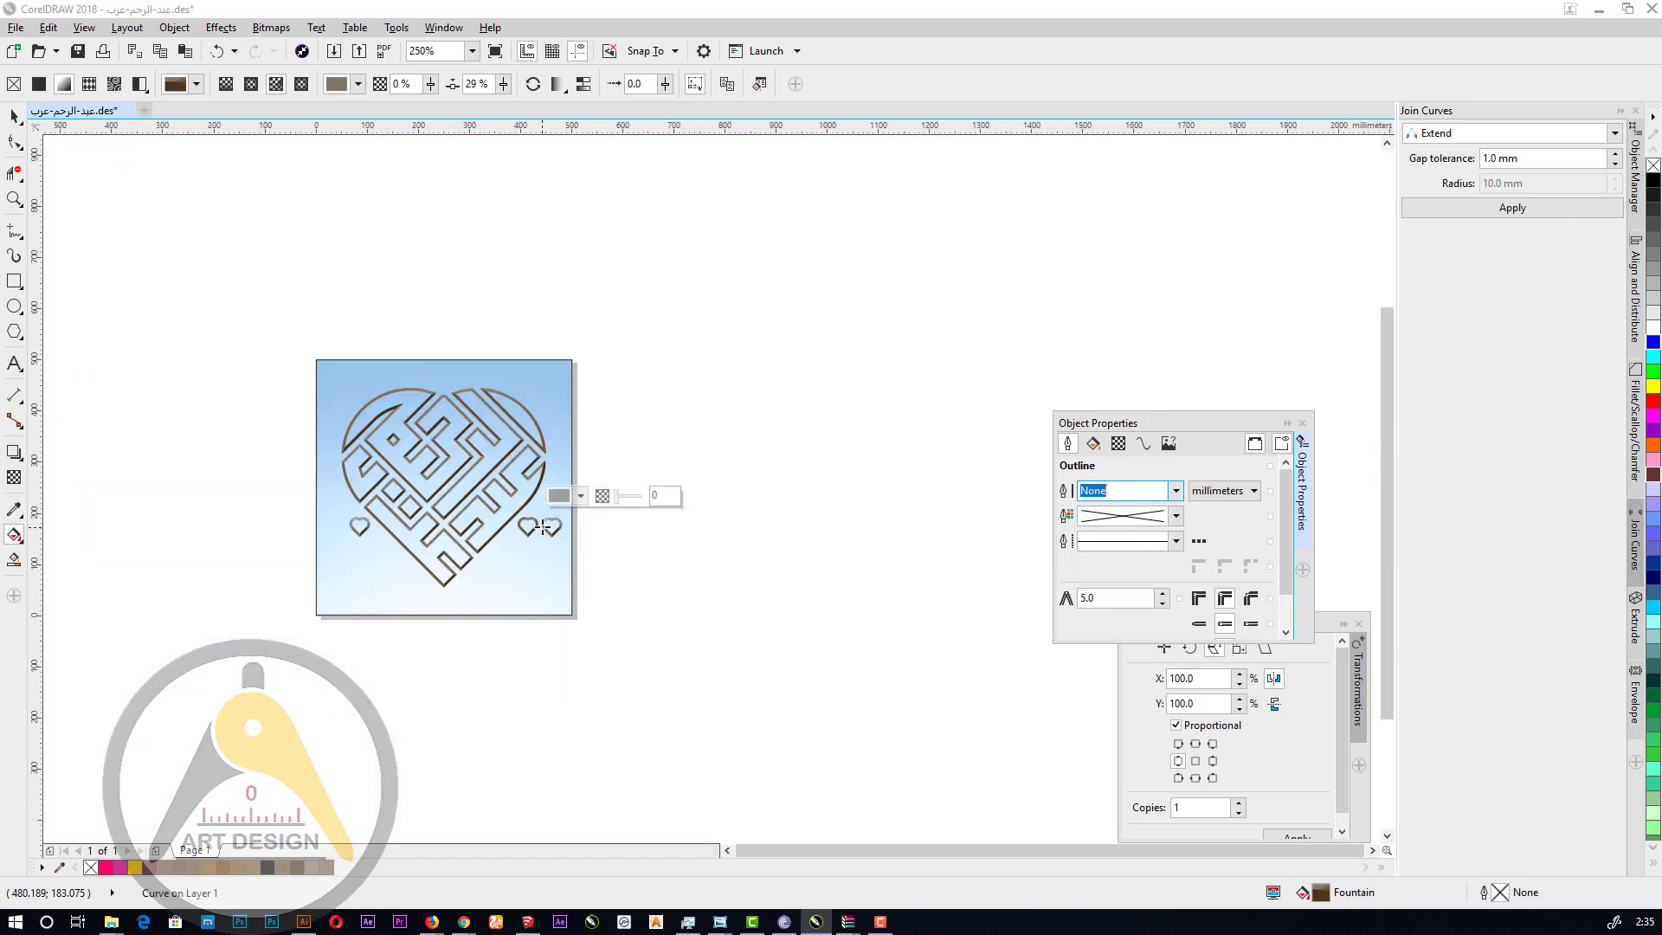
pyautogui.scroll(3, 547, 527)
pyautogui.click(835, 530)
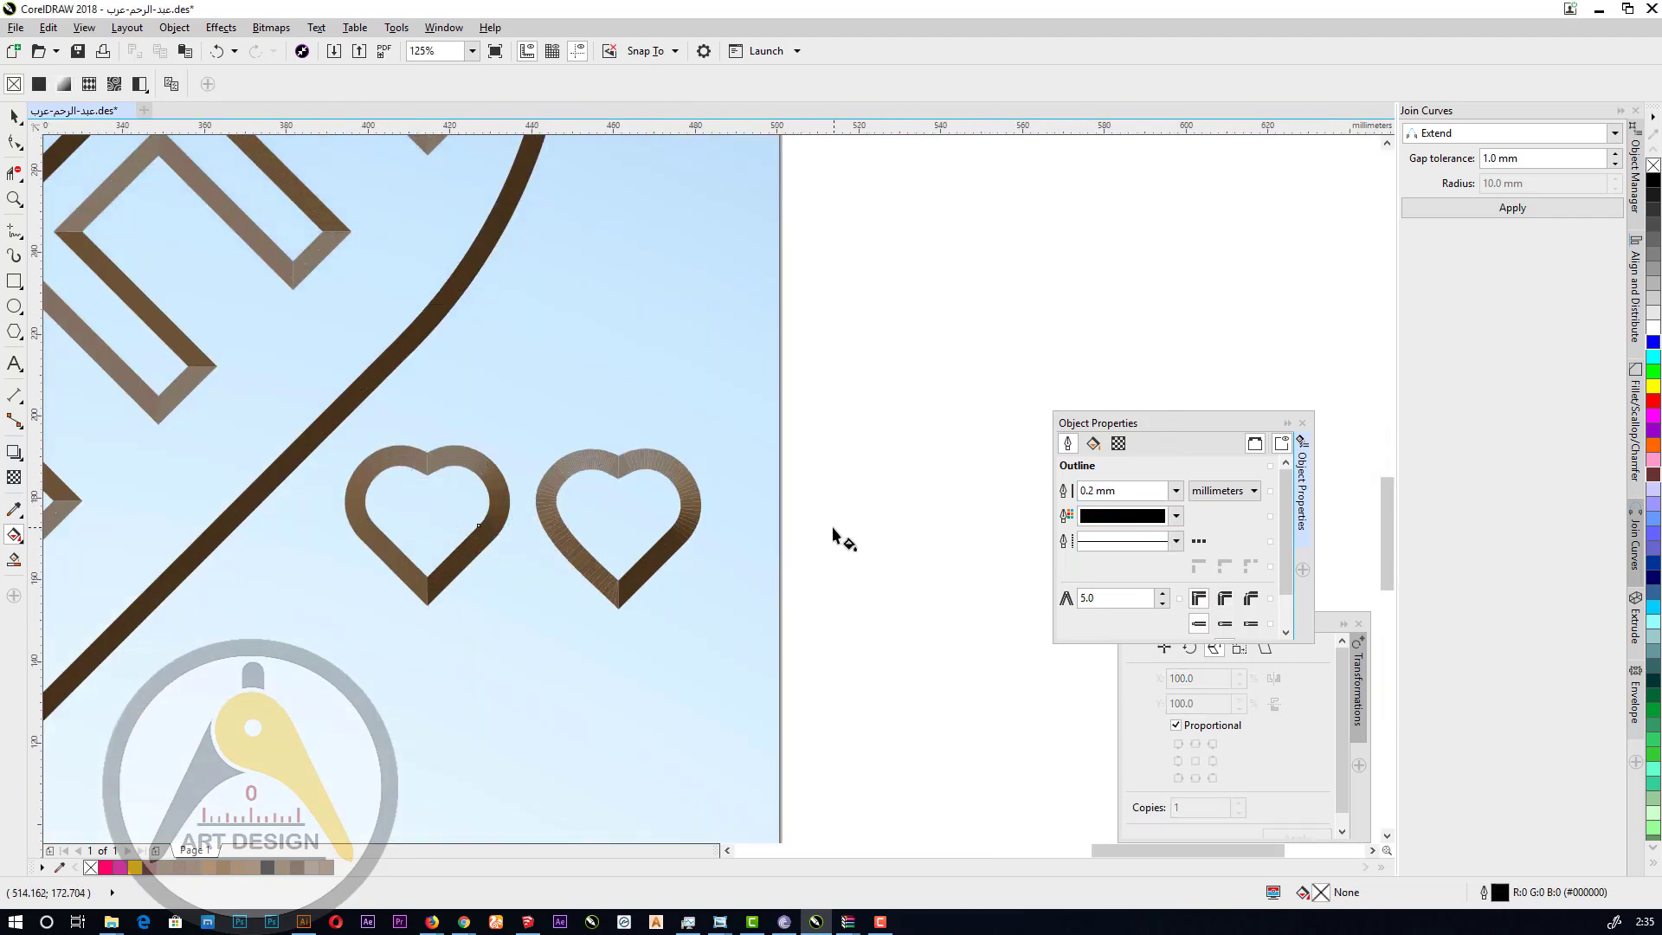
pyautogui.click(19, 119)
pyautogui.moveTo(857, 424); pyautogui.dragTo(524, 628)
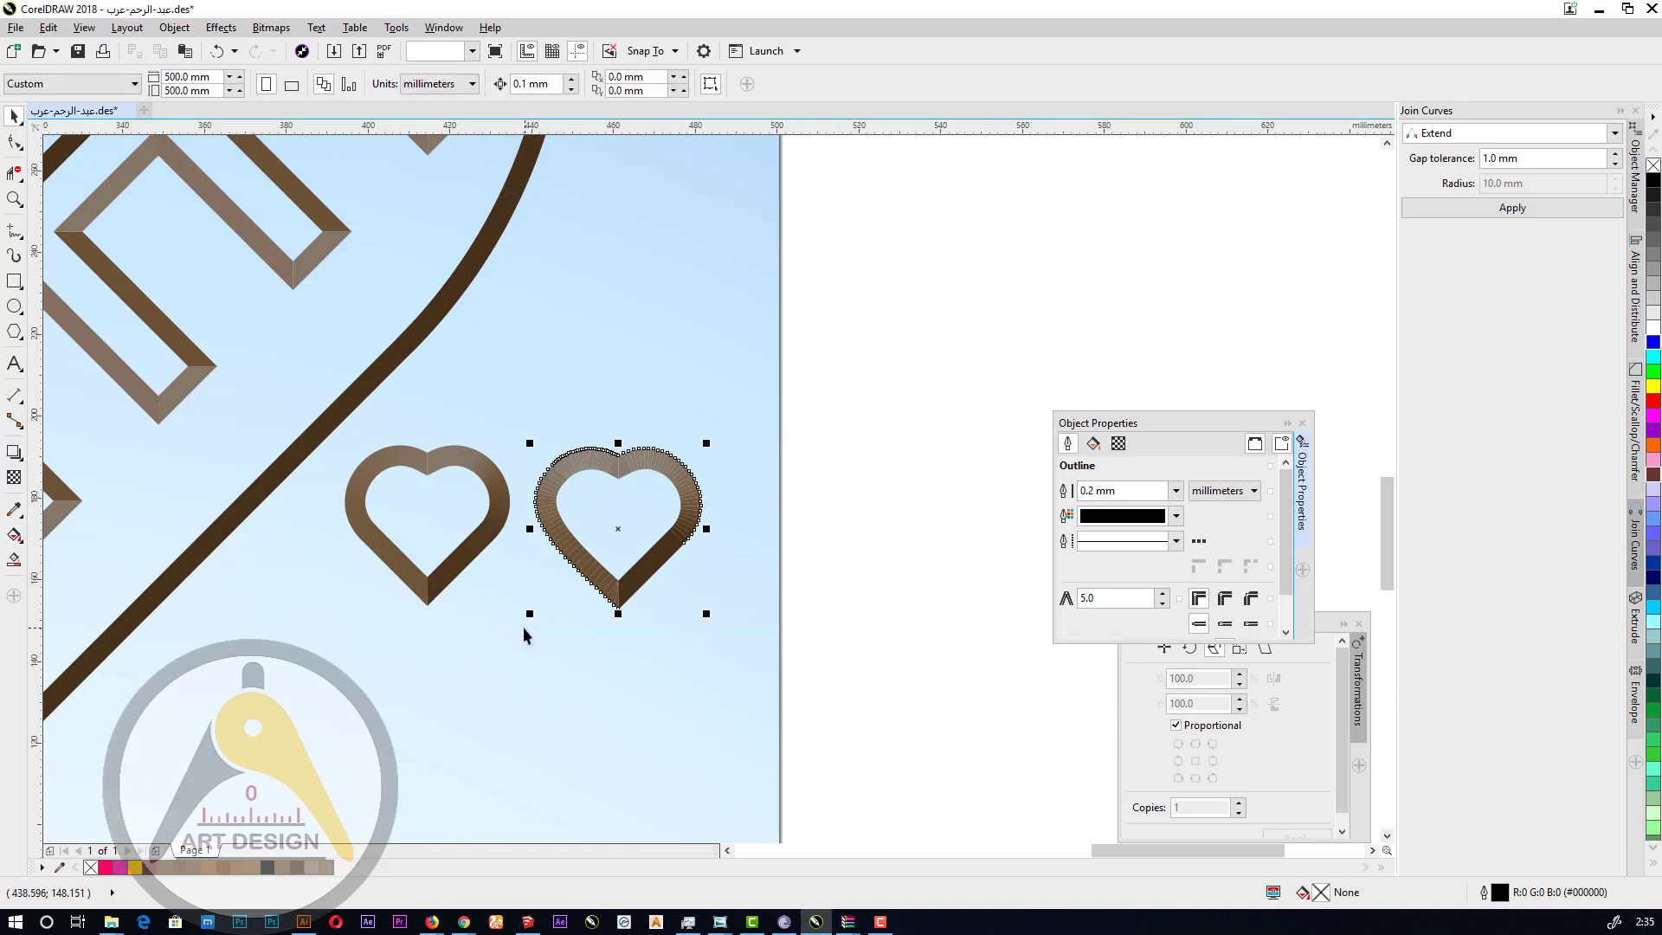
pyautogui.press('Delete')
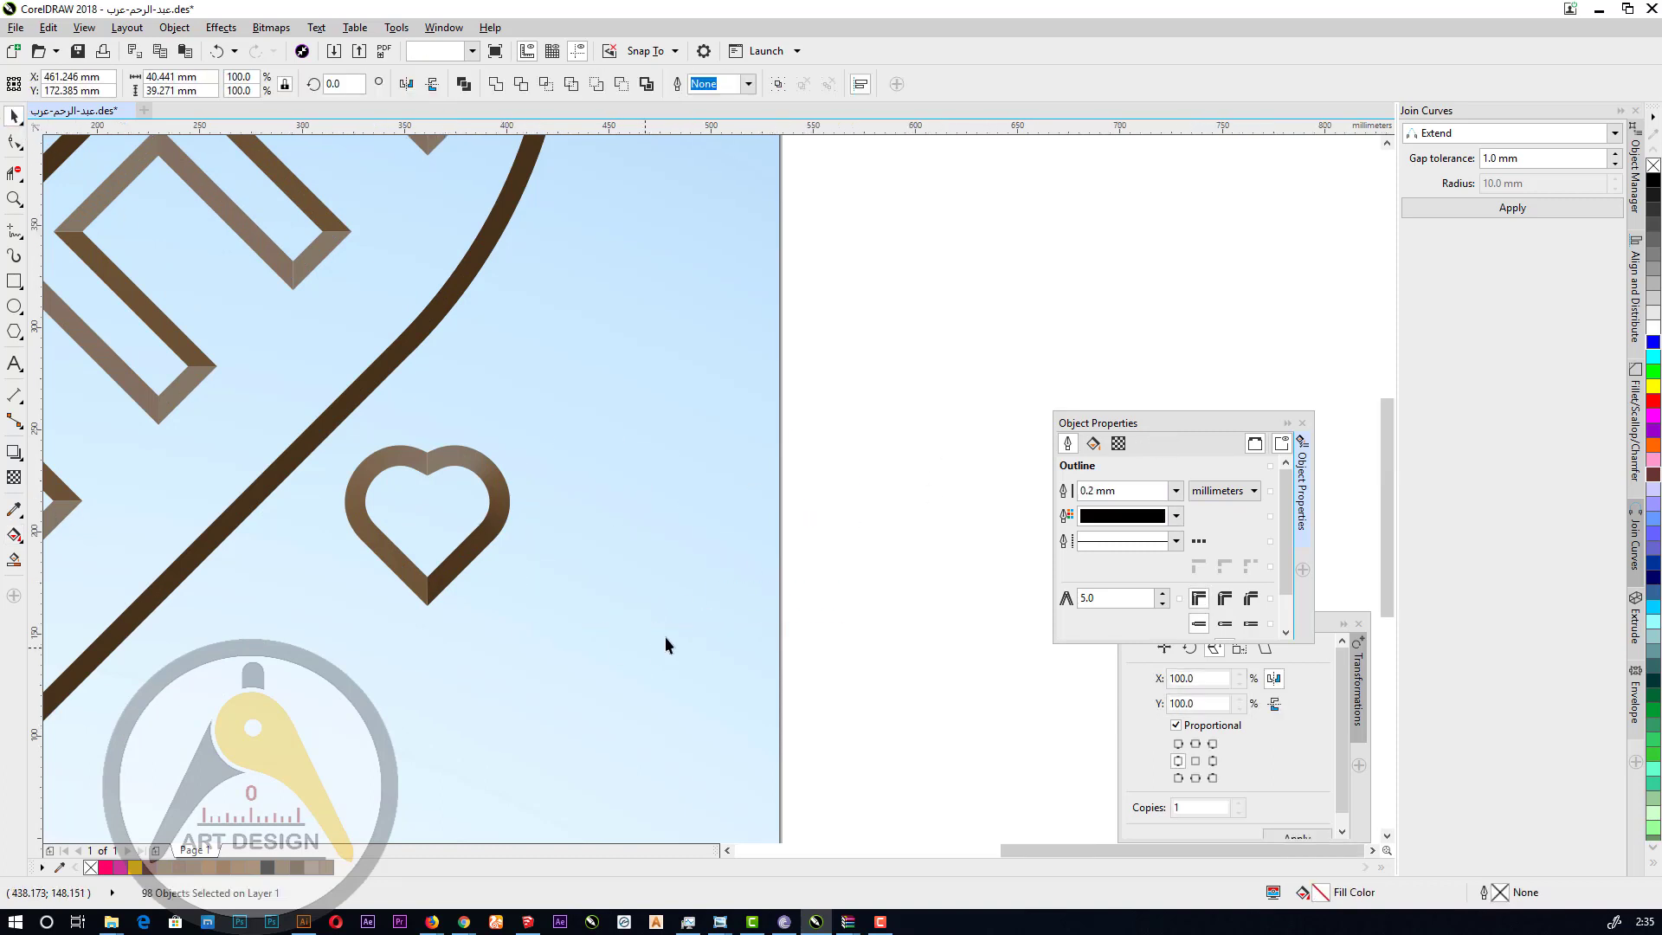
# Move the blue background rectangle off to the left and place it behind the brown faces of the calligraphy and small hearts.
pyautogui.hotkey('shift', 'F4')
pyautogui.moveTo(679, 537); pyautogui.dragTo(466, 563)
pyautogui.scroll(1, 611, 613)
pyautogui.scroll(2, 611, 620)
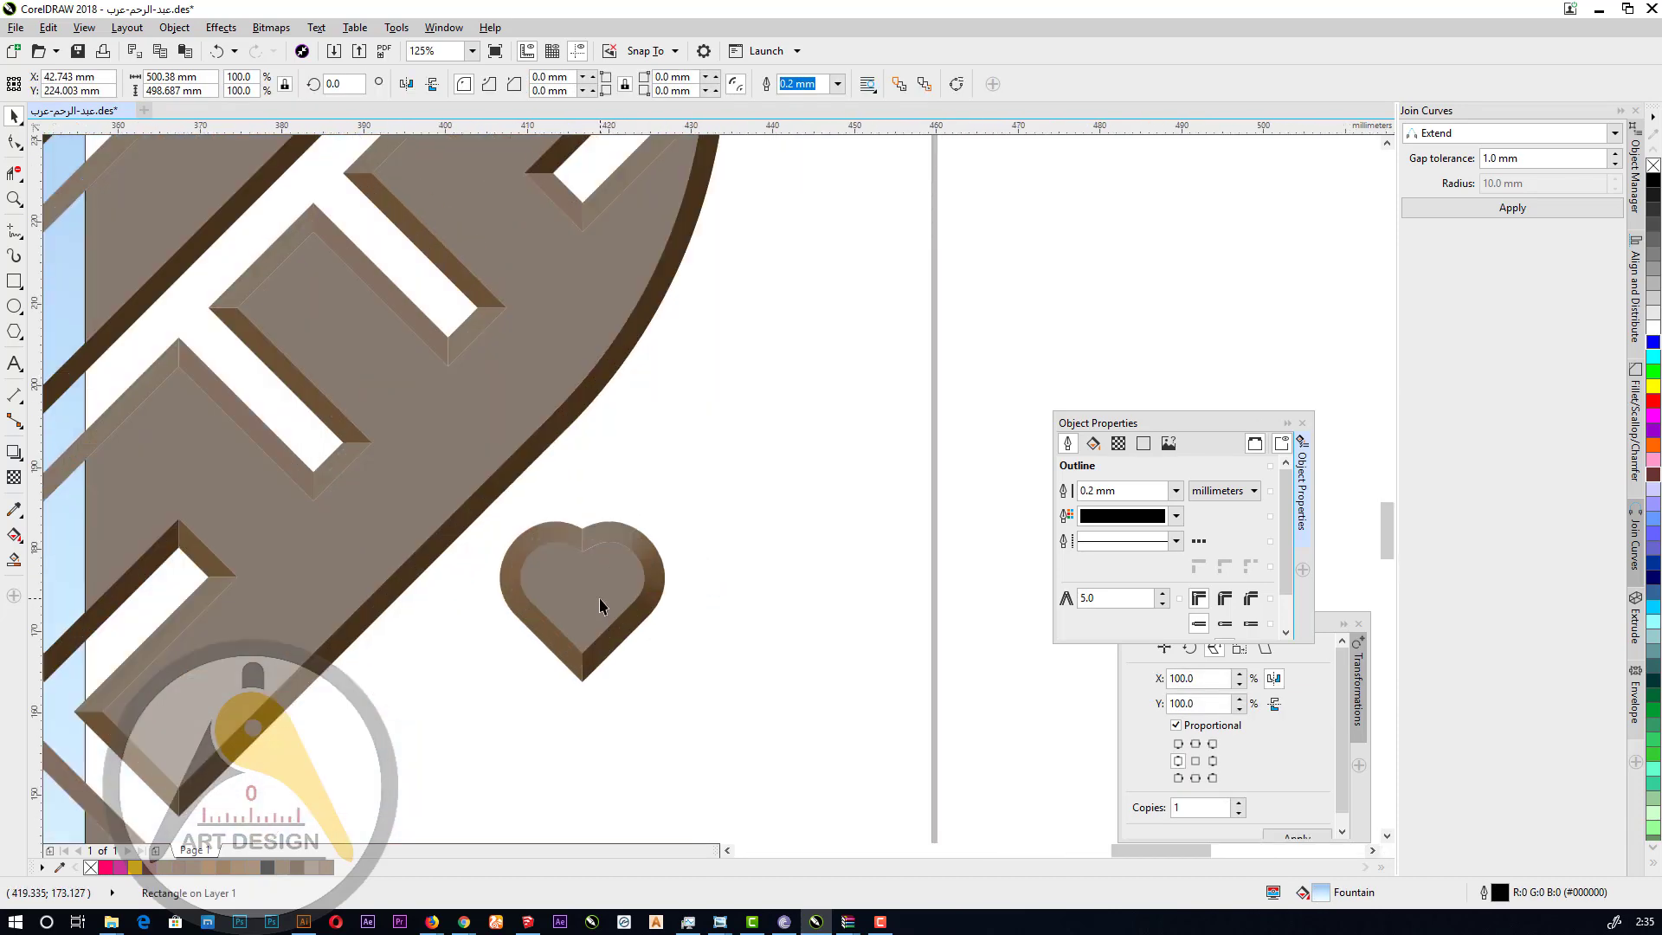
pyautogui.scroll(5, 599, 599)
pyautogui.scroll(-2, 607, 495)
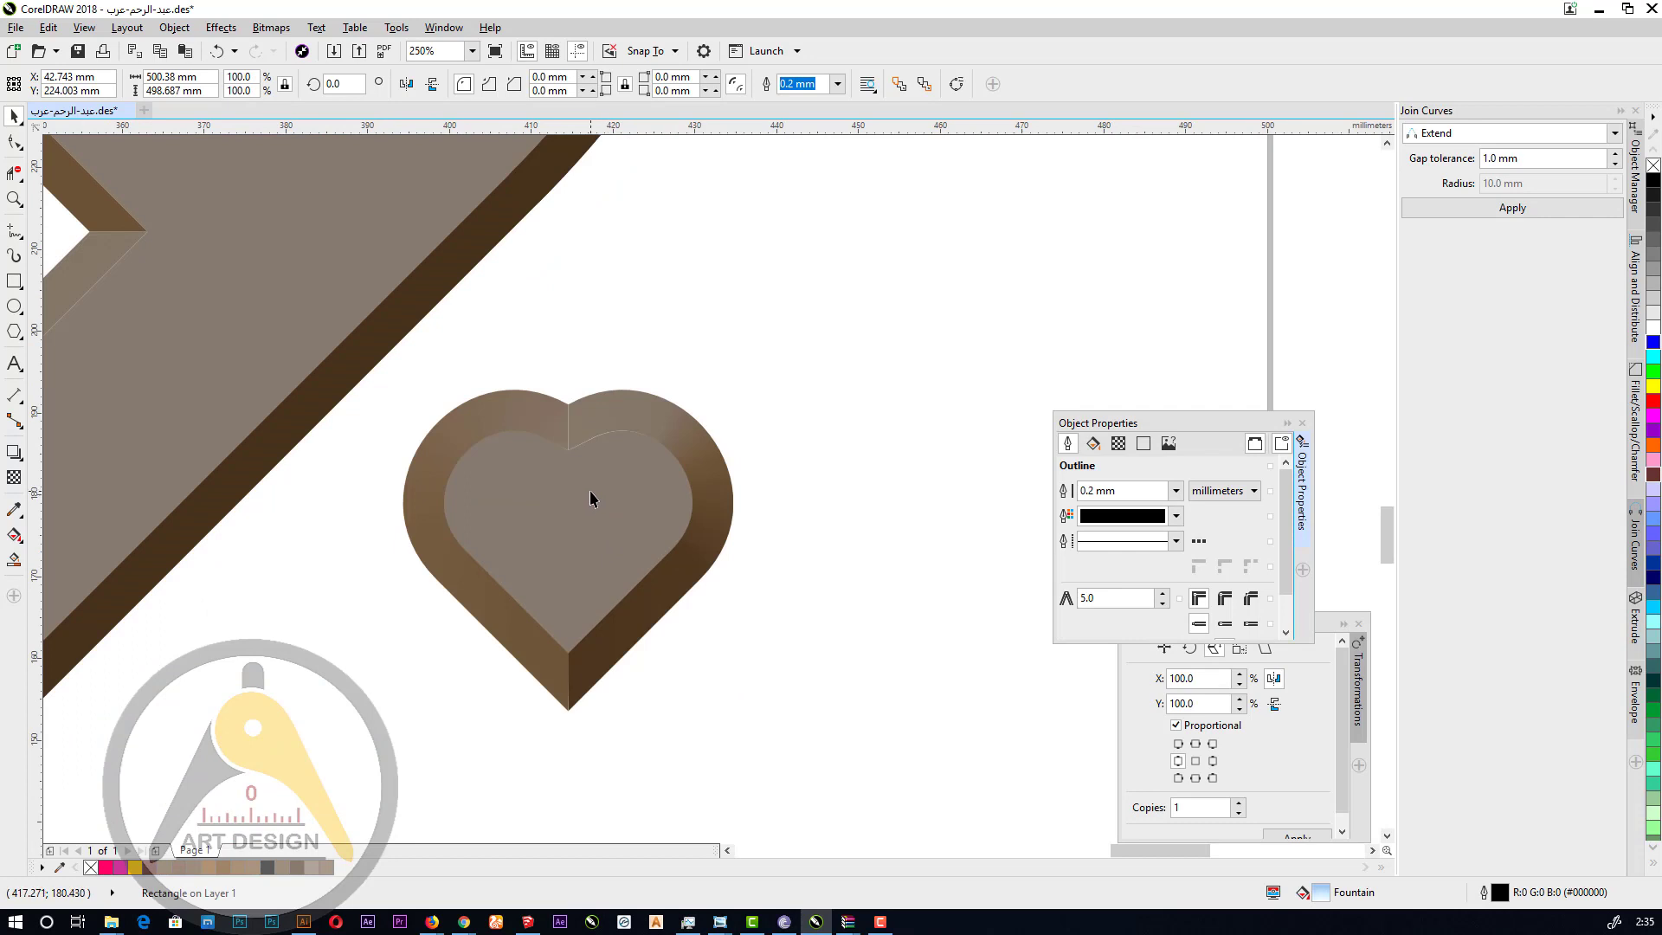
pyautogui.click(464, 571)
pyautogui.scroll(-4, 722, 545)
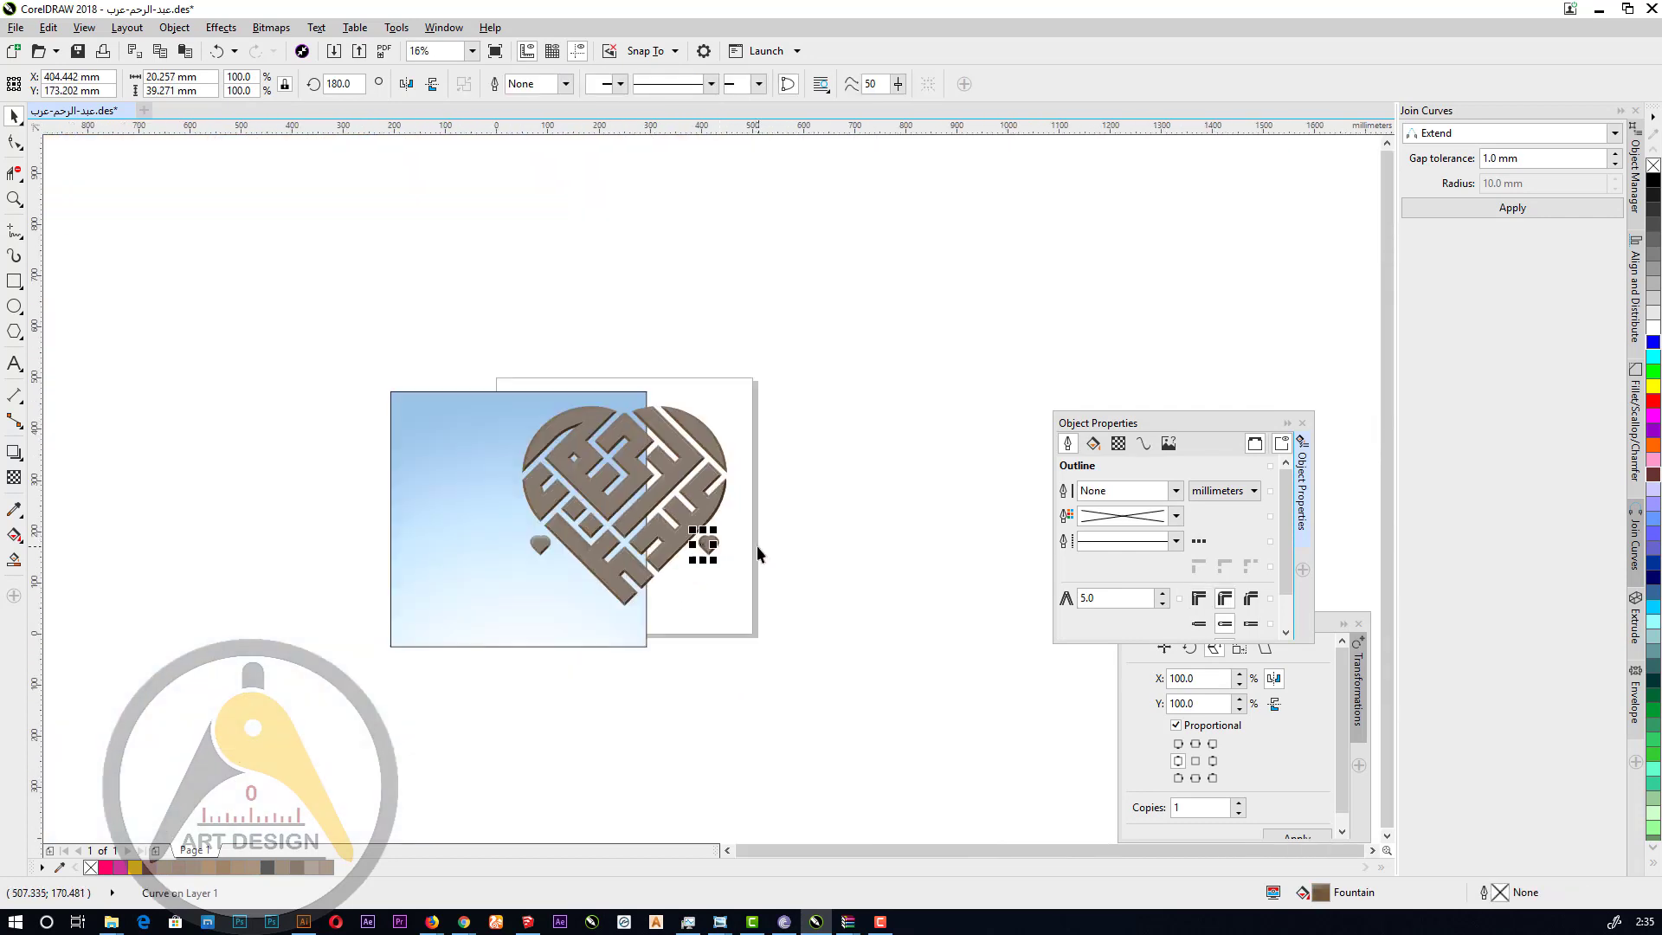
pyautogui.click(862, 557)
# Centre the blue background rectangle horizontally and vertically on the page.
pyautogui.click(449, 461)
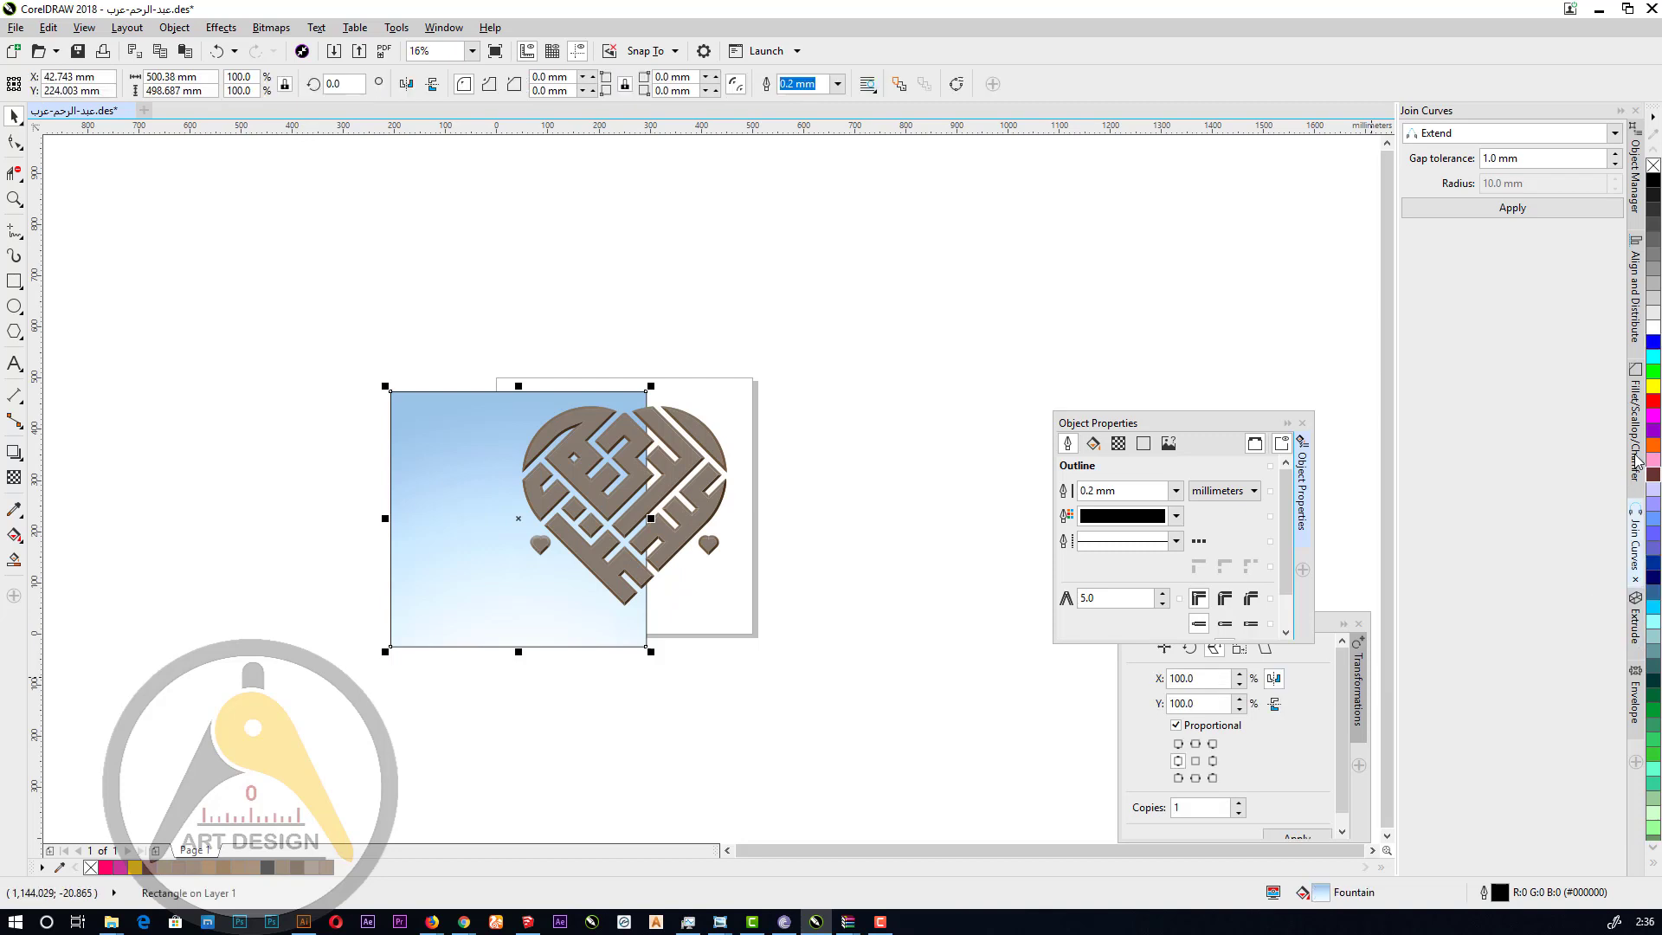
pyautogui.click(1635, 320)
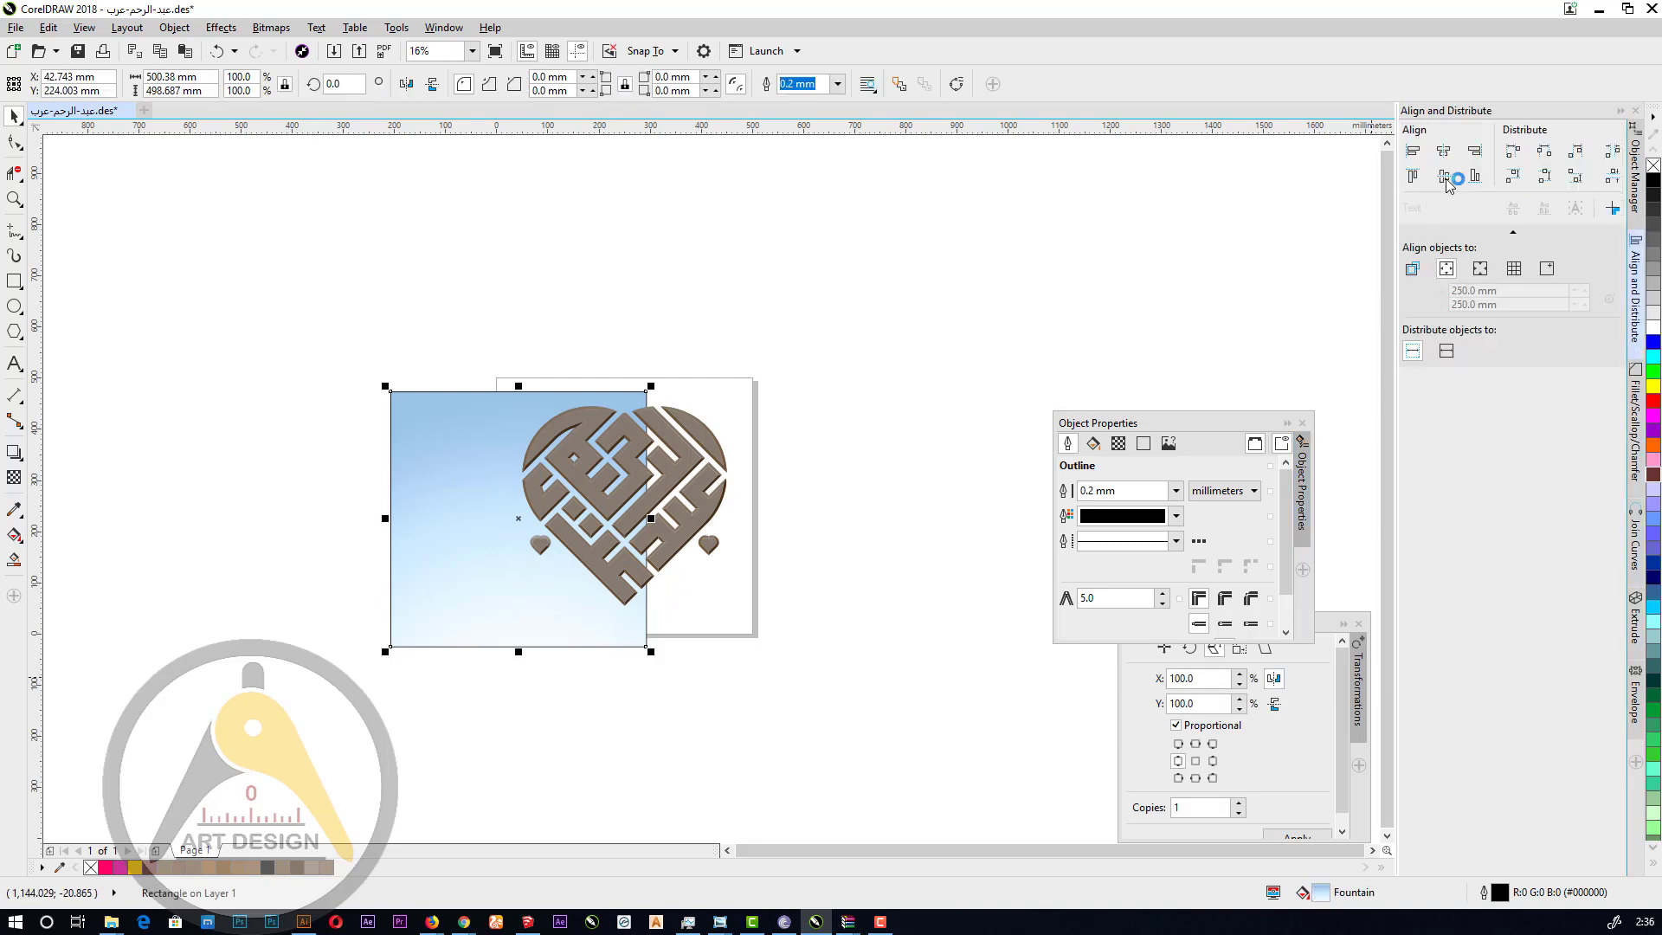
pyautogui.click(1448, 174)
pyautogui.click(1446, 151)
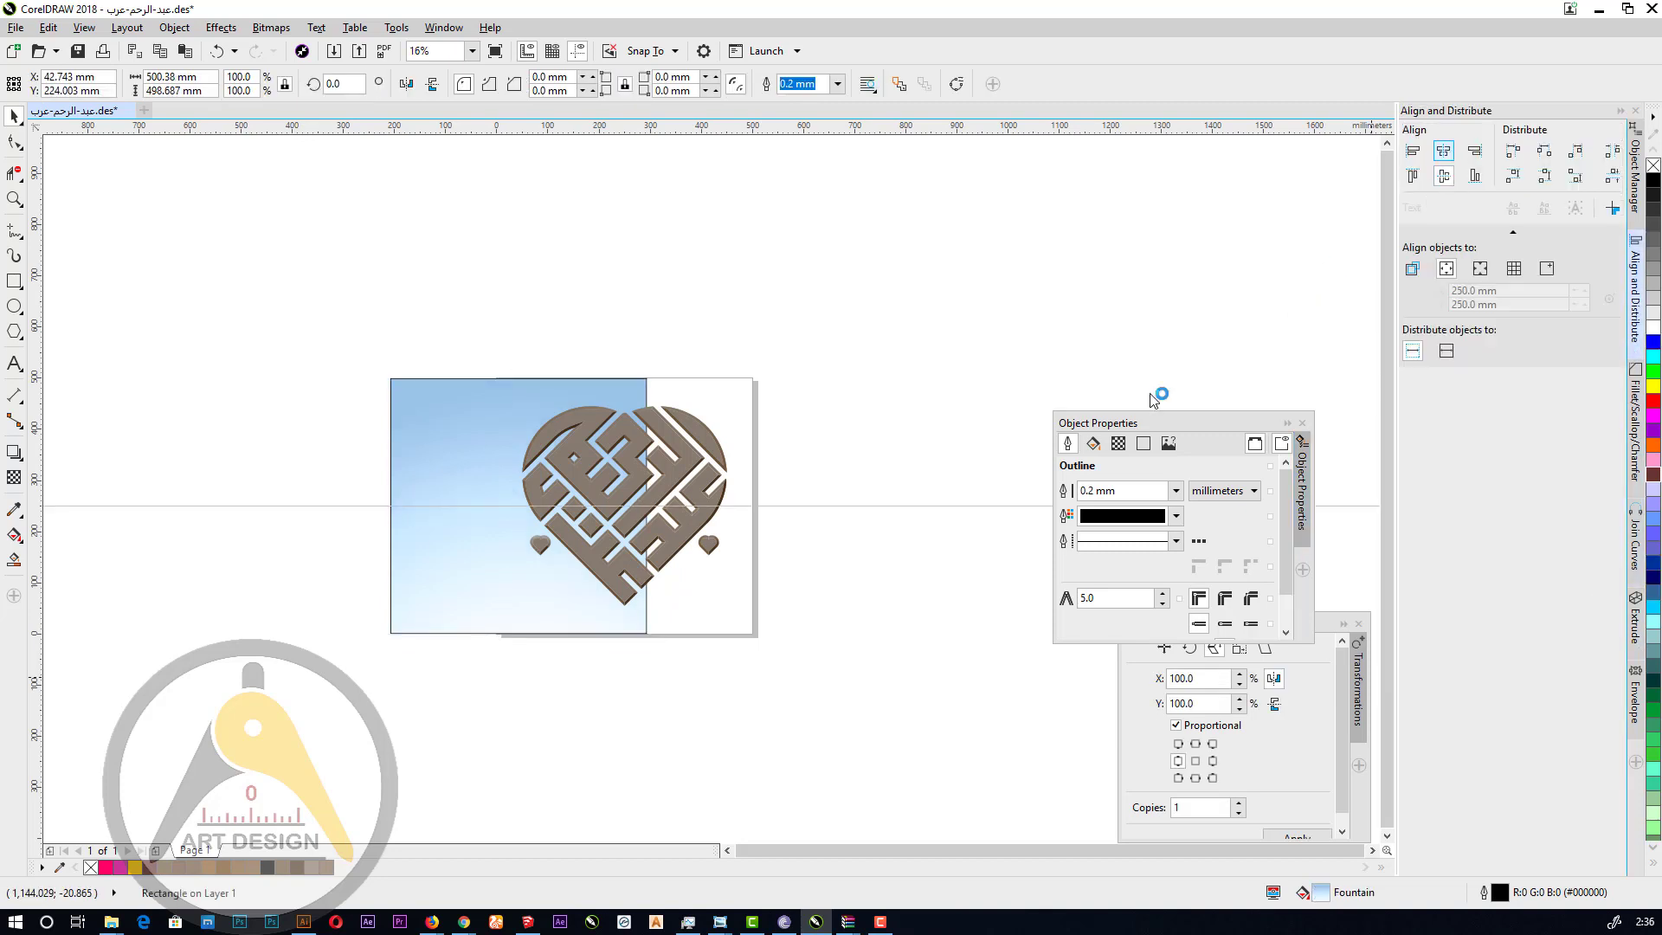
pyautogui.click(853, 580)
# Examine the bevel edges and faces of the calligraphy and small hearts up close and as a whole.
pyautogui.scroll(3, 597, 547)
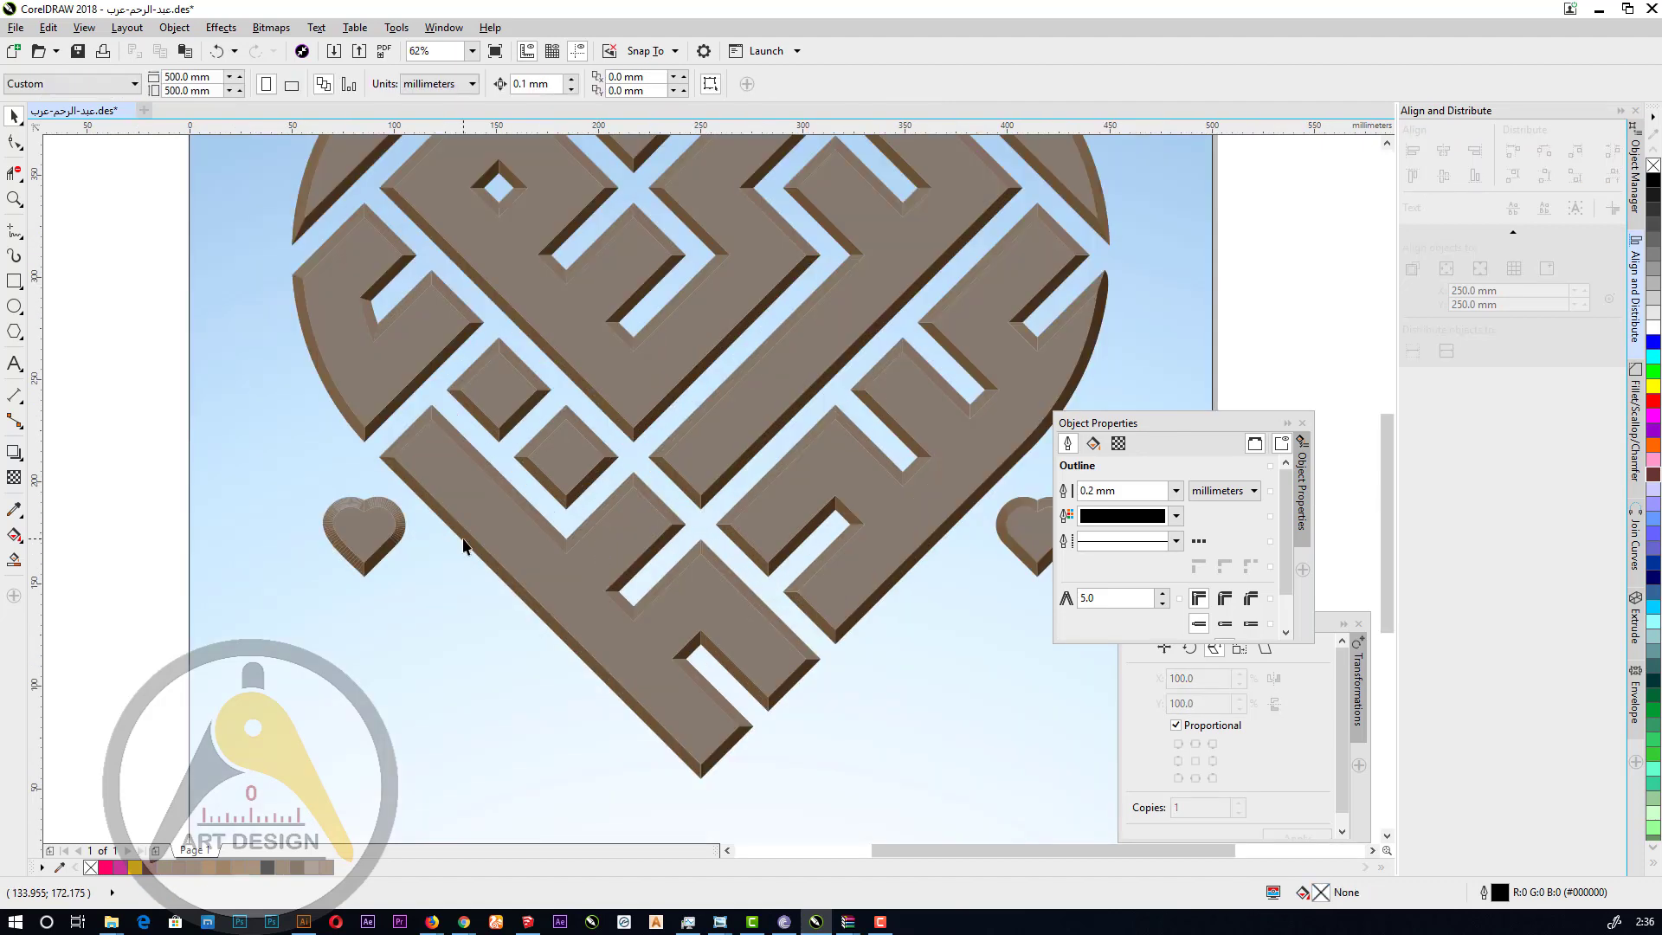
pyautogui.scroll(-1, 522, 558)
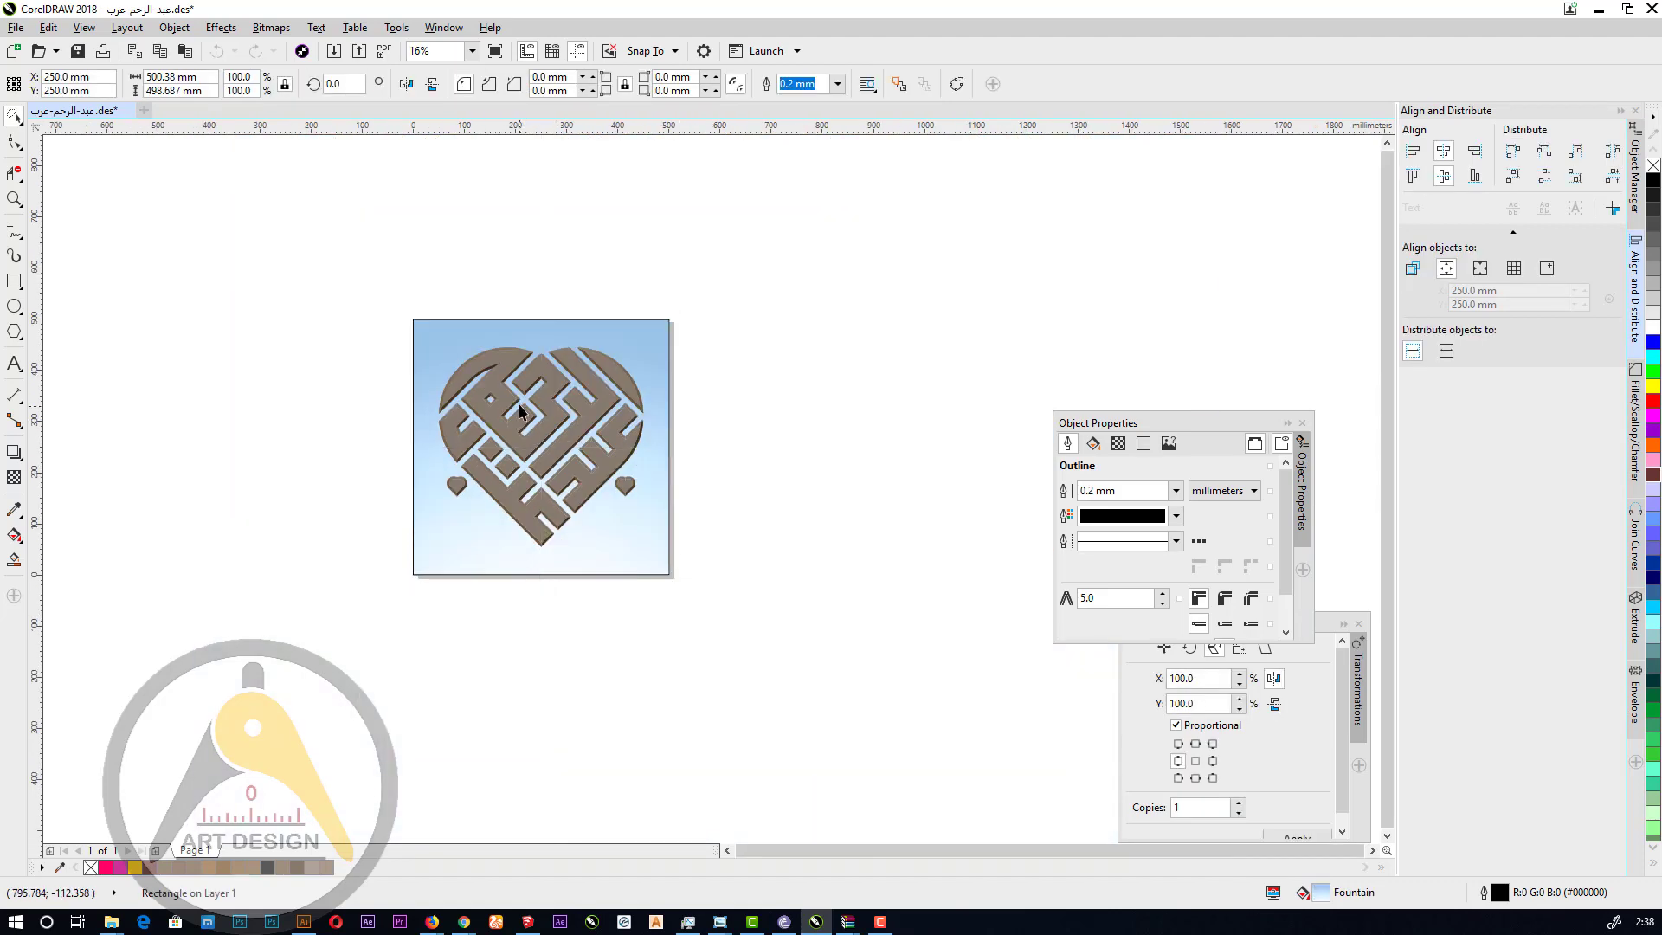
pyautogui.scroll(1, 521, 406)
pyautogui.scroll(2, 537, 428)
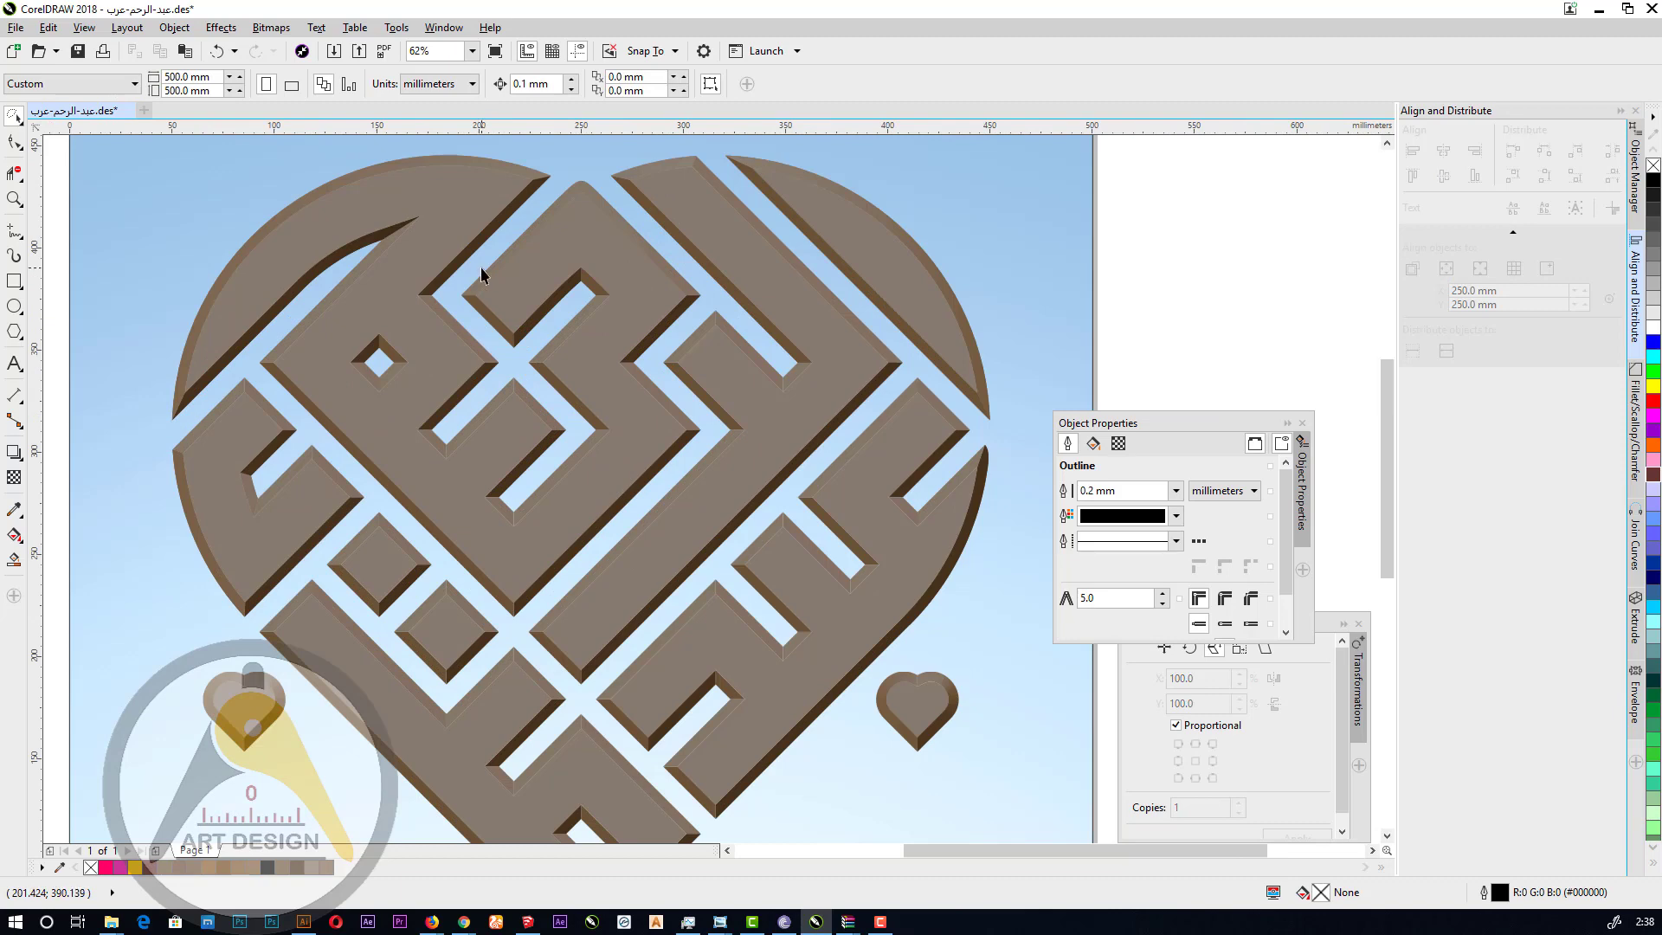
pyautogui.scroll(-2, 480, 275)
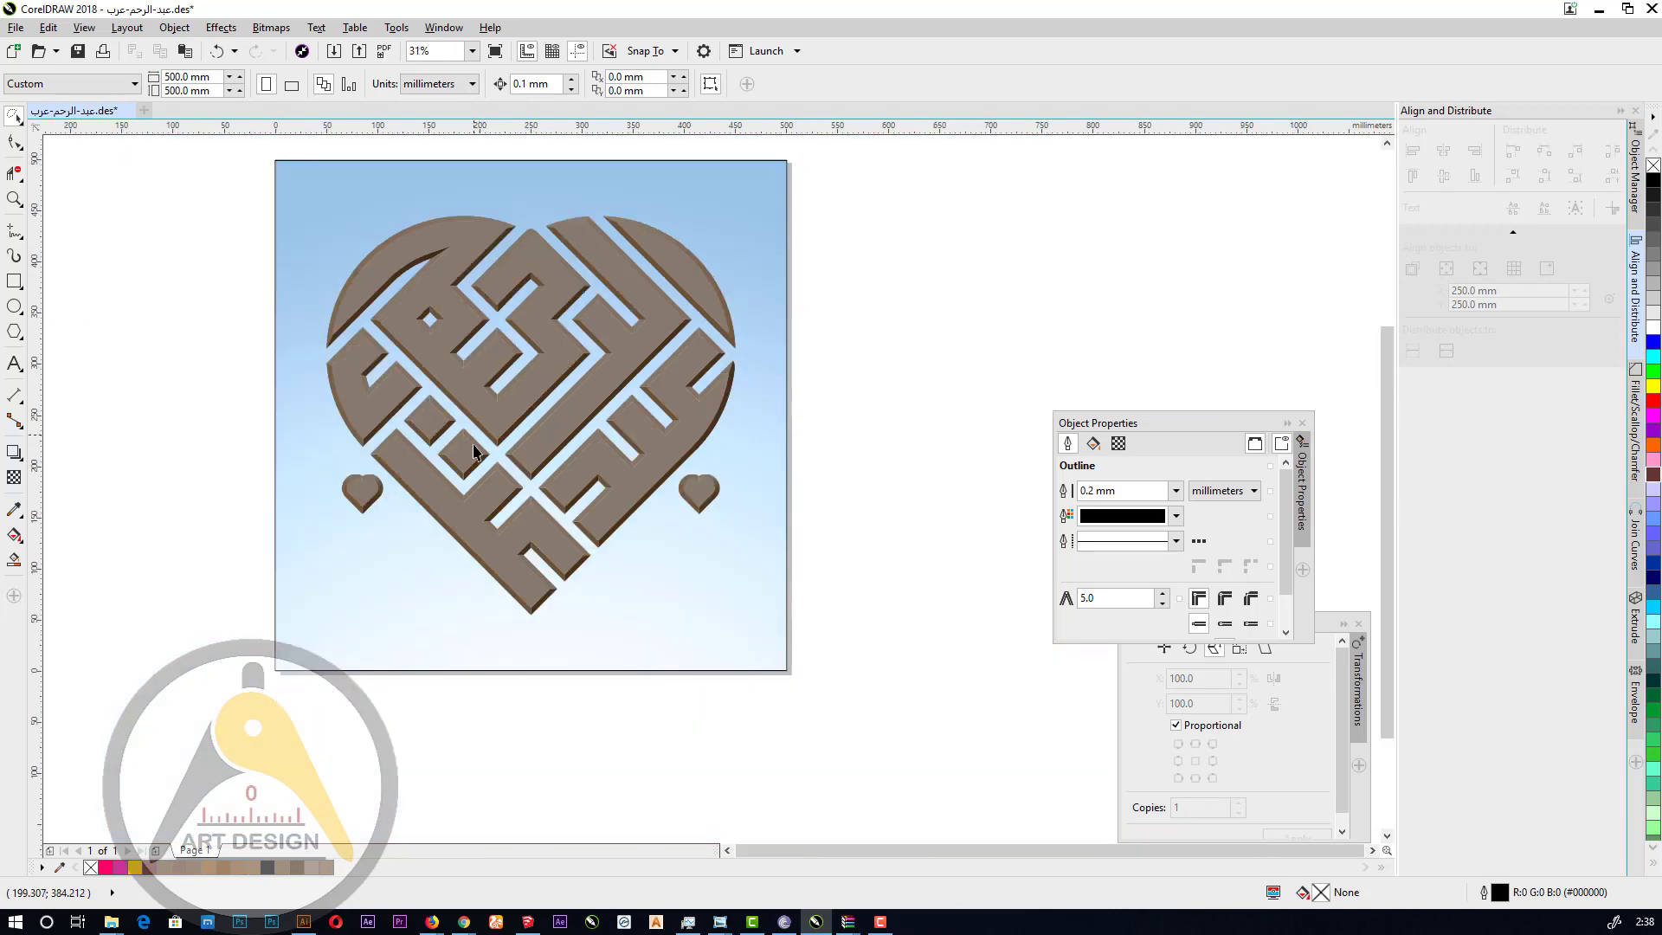
pyautogui.scroll(2, 476, 450)
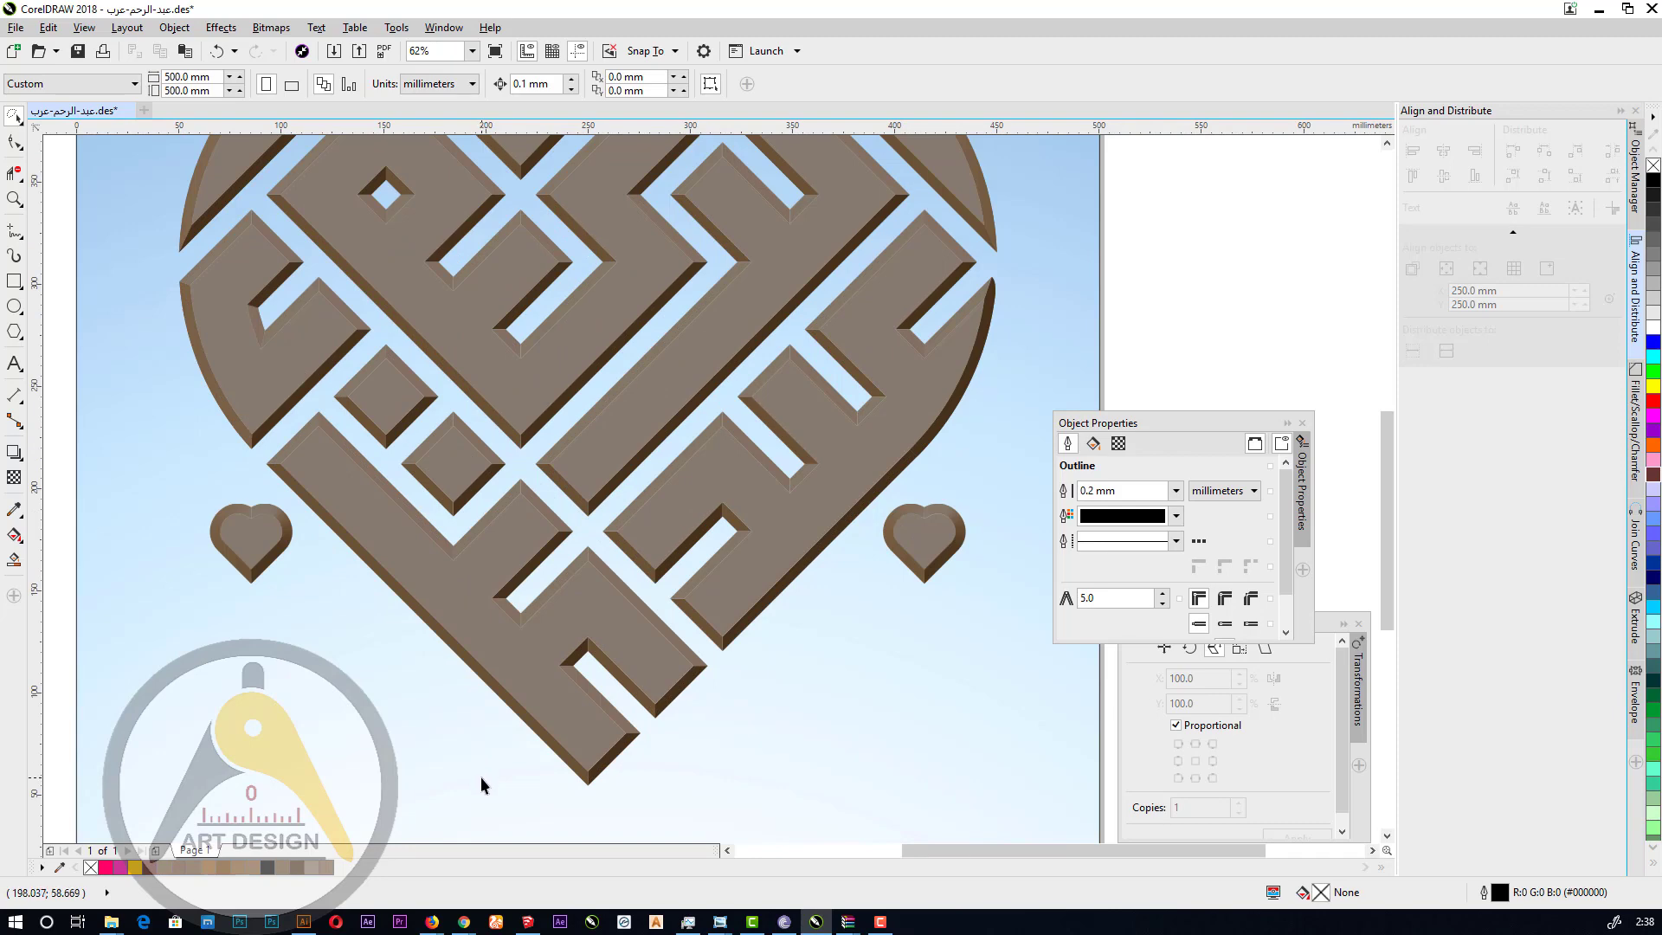
pyautogui.scroll(-2, 481, 776)
pyautogui.scroll(4, 475, 663)
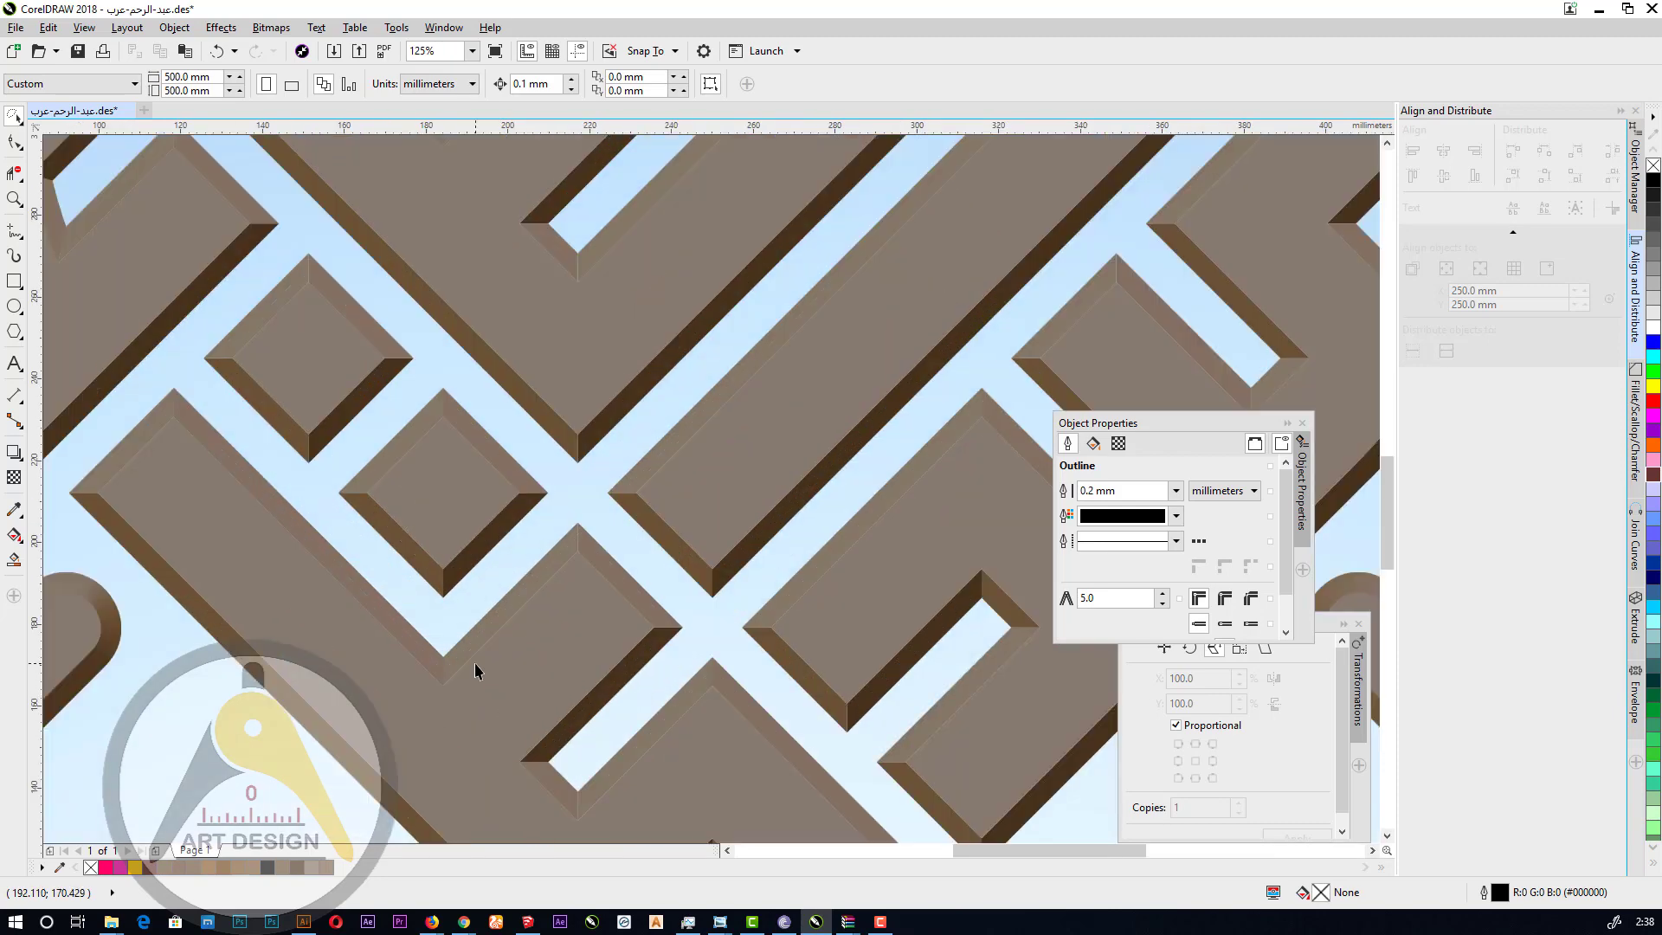
pyautogui.scroll(-1, 474, 663)
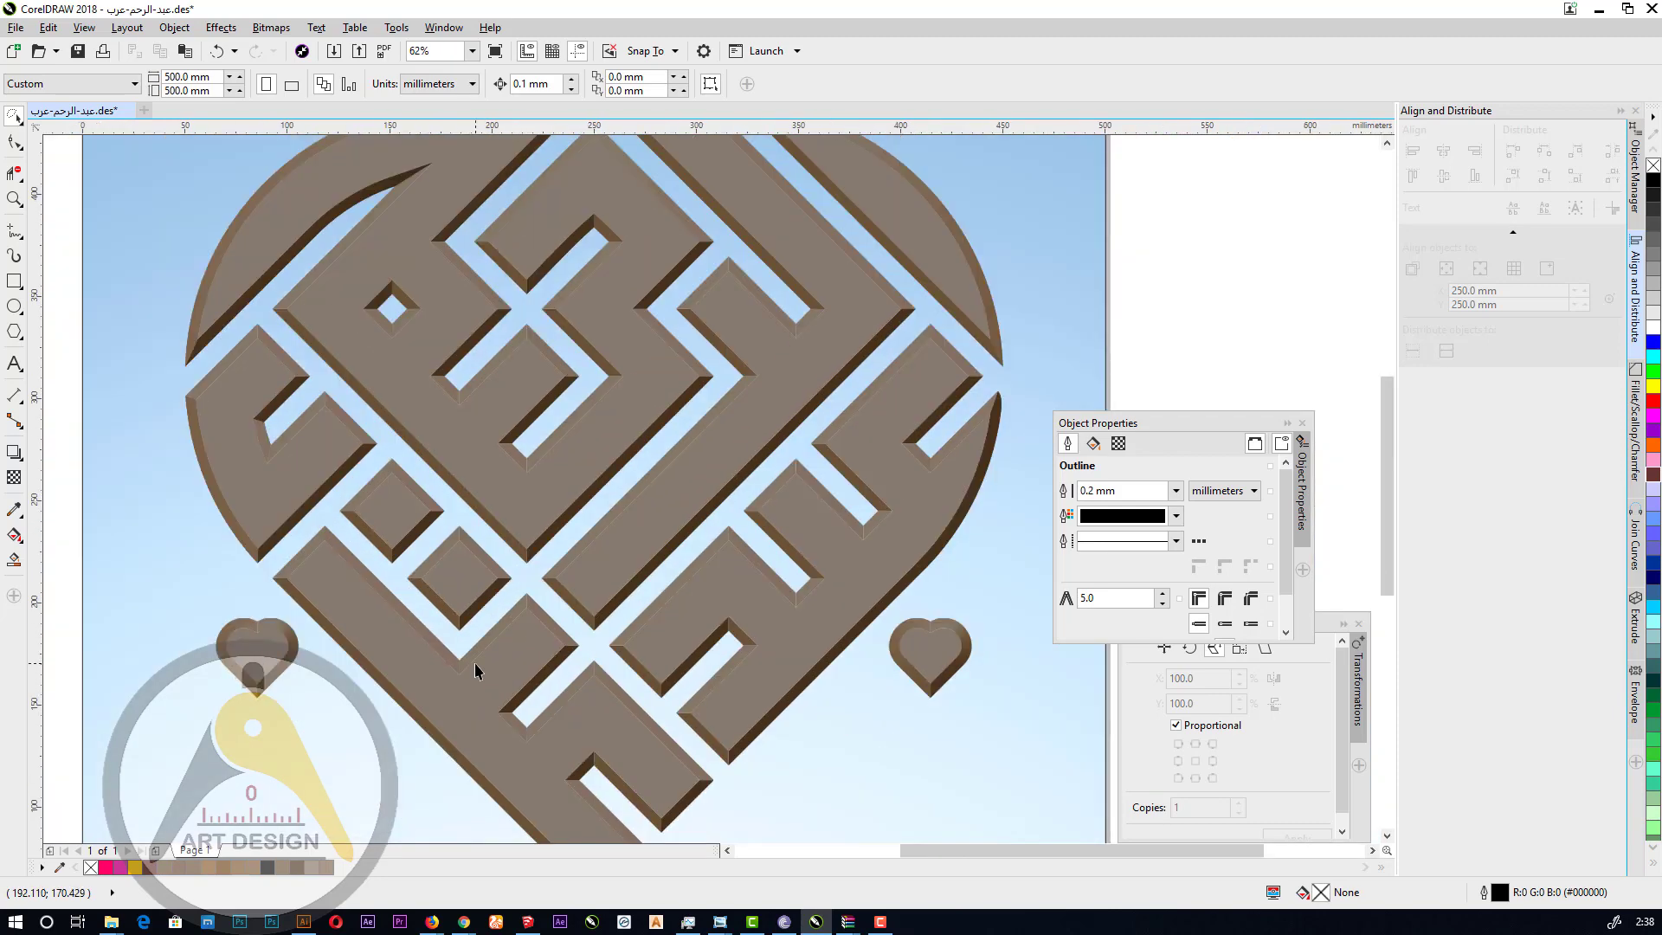
pyautogui.scroll(4, 548, 164)
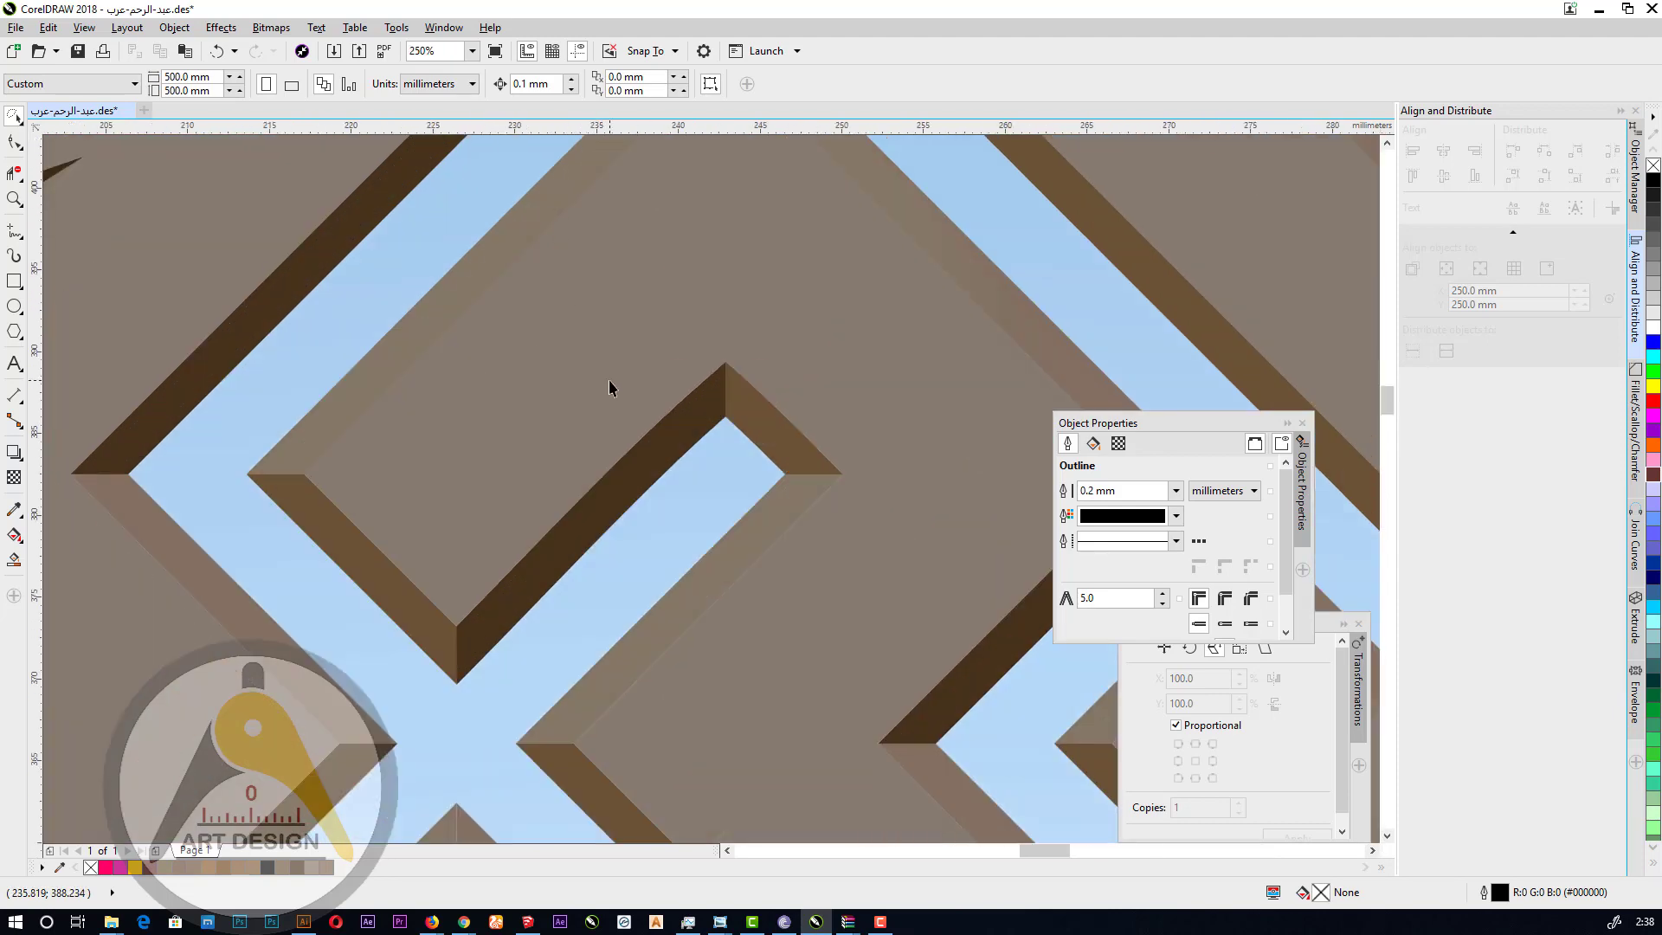
pyautogui.scroll(-4, 610, 386)
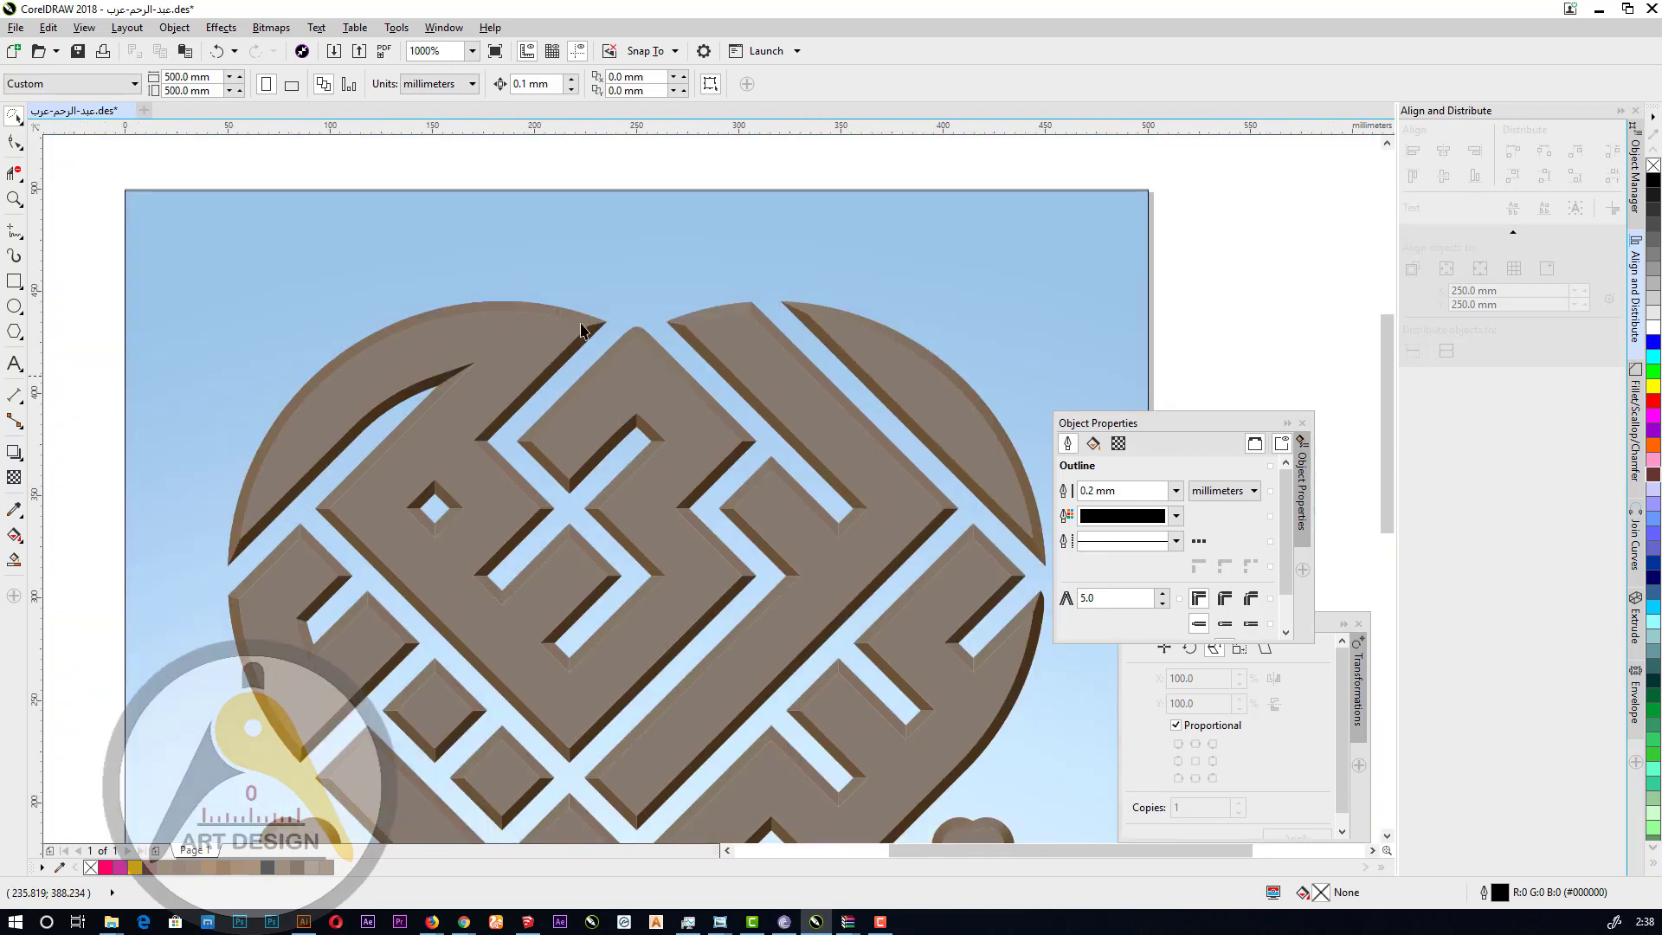
# Inspect the heart's upper bevel tips, the curved inner cut and the outer curve opposite it, and the complete artwork on its background.
pyautogui.scroll(3, 579, 311)
pyautogui.scroll(-2, 579, 313)
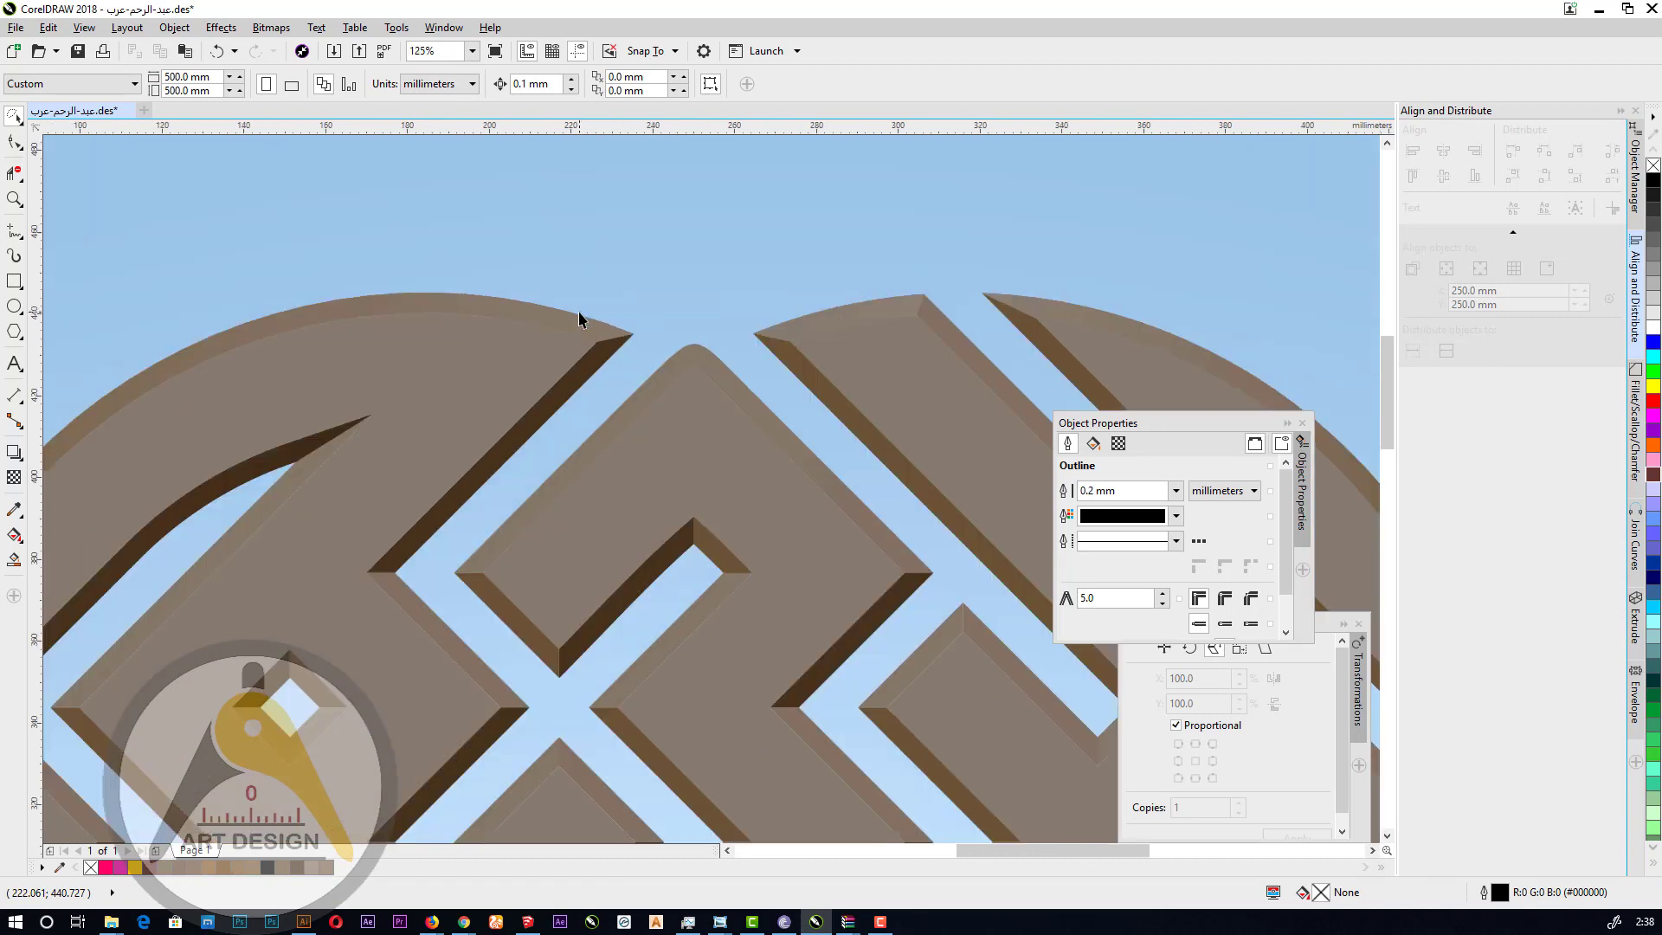
pyautogui.scroll(3, 242, 438)
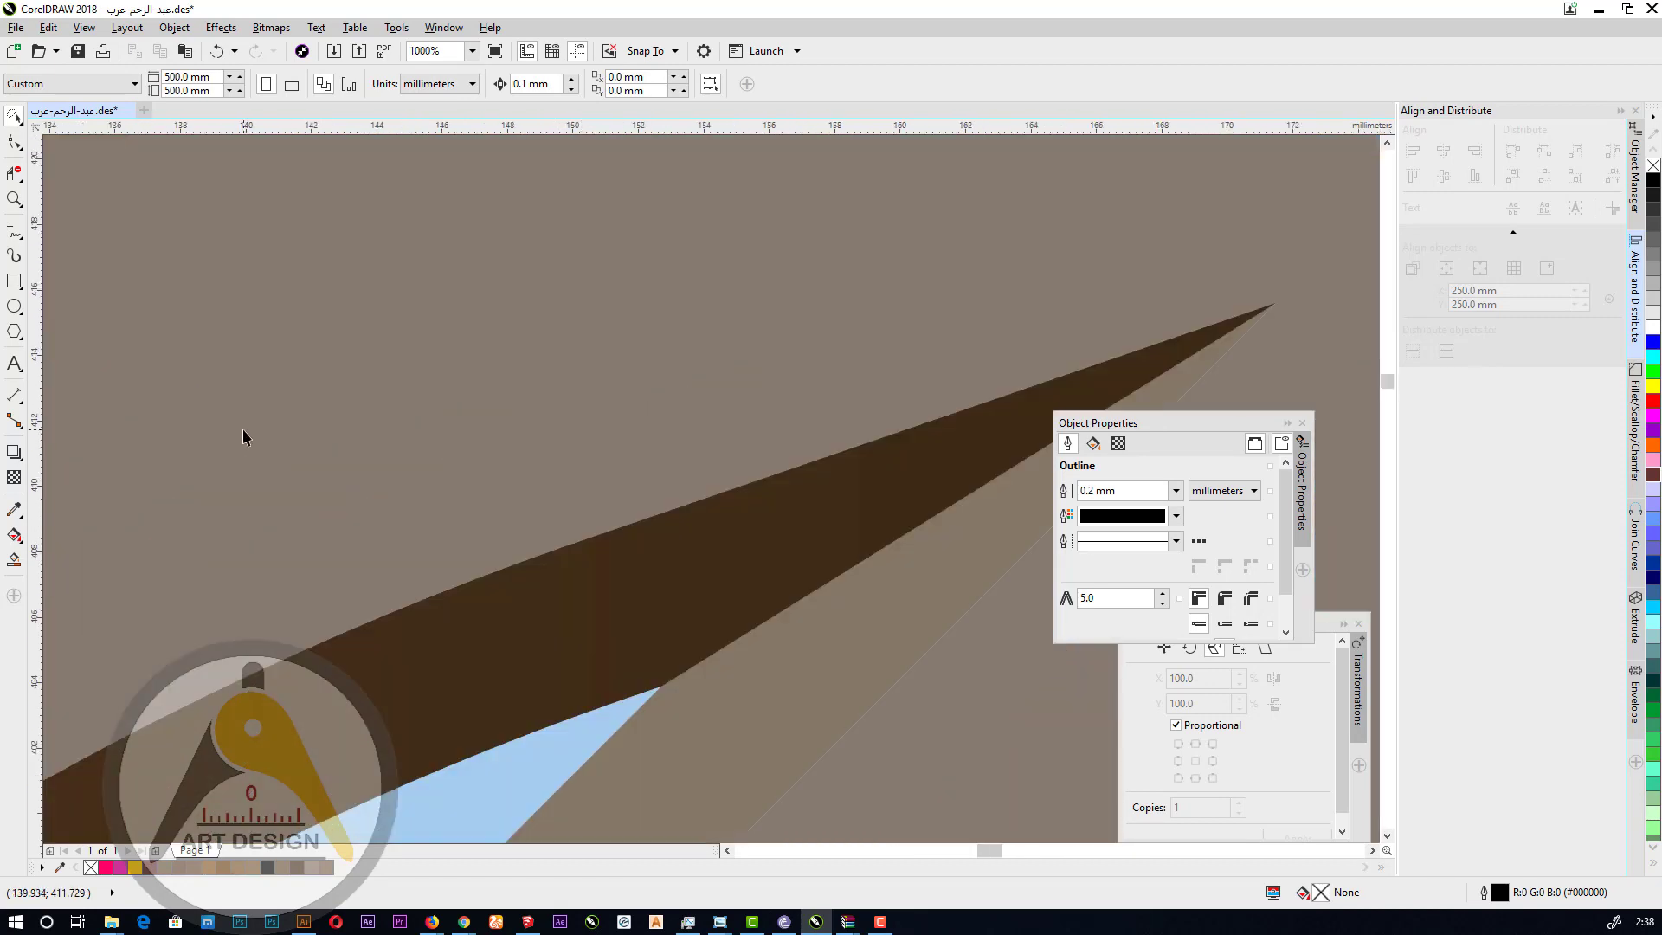
pyautogui.scroll(-4, 244, 437)
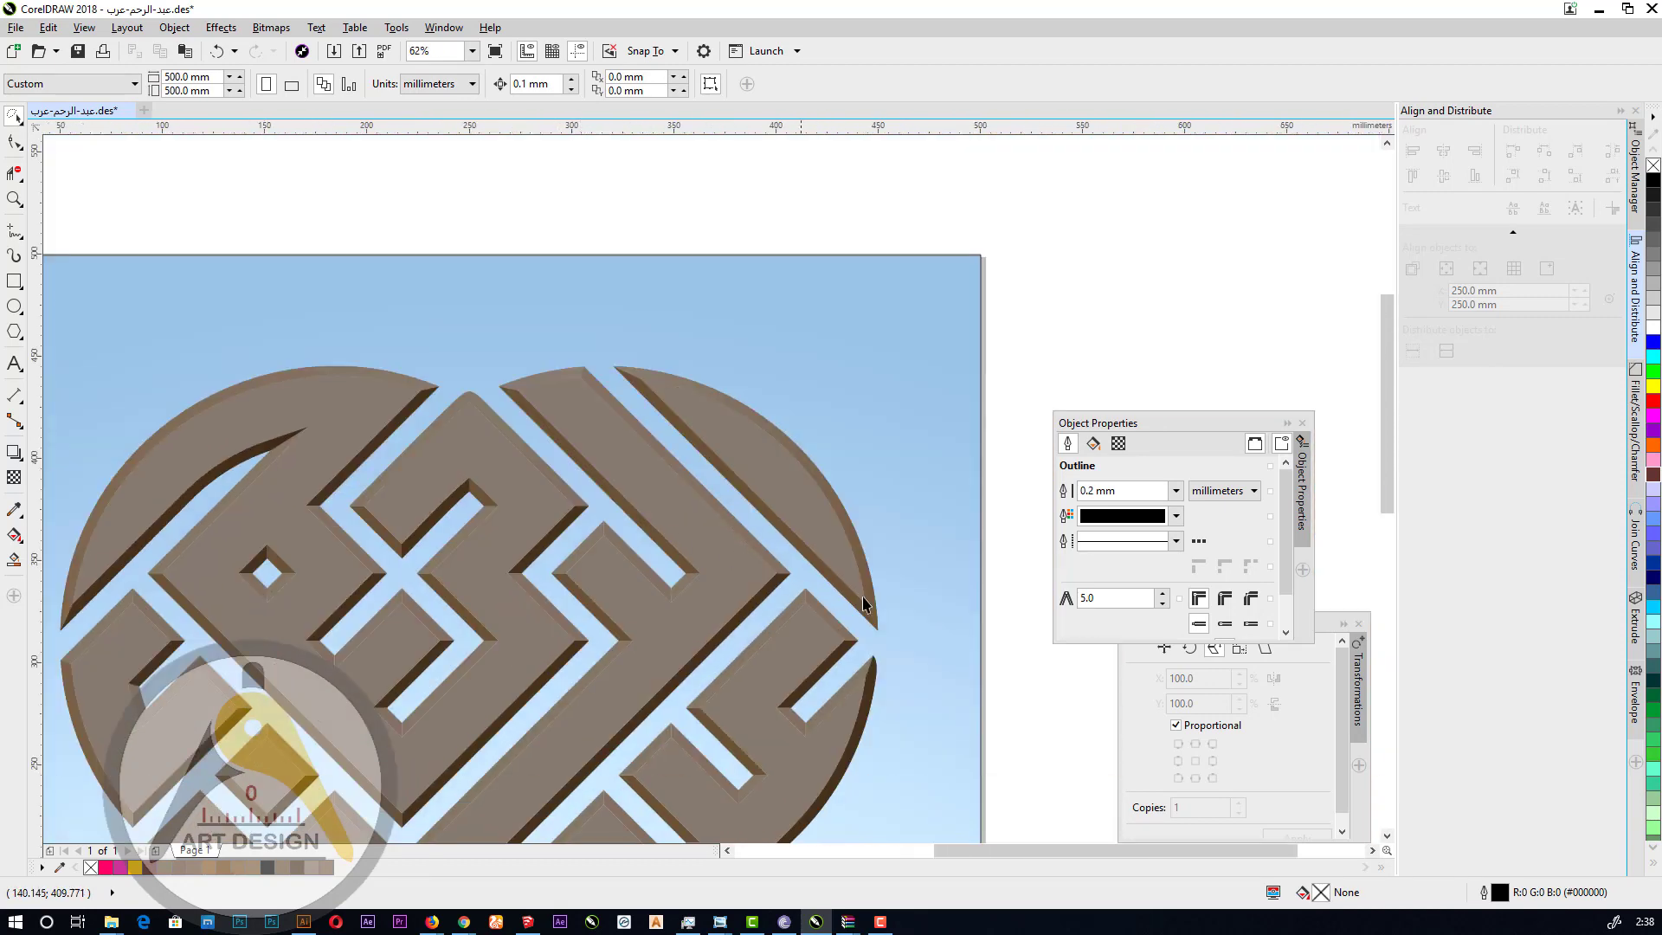
pyautogui.scroll(2, 881, 596)
pyautogui.scroll(-2, 856, 513)
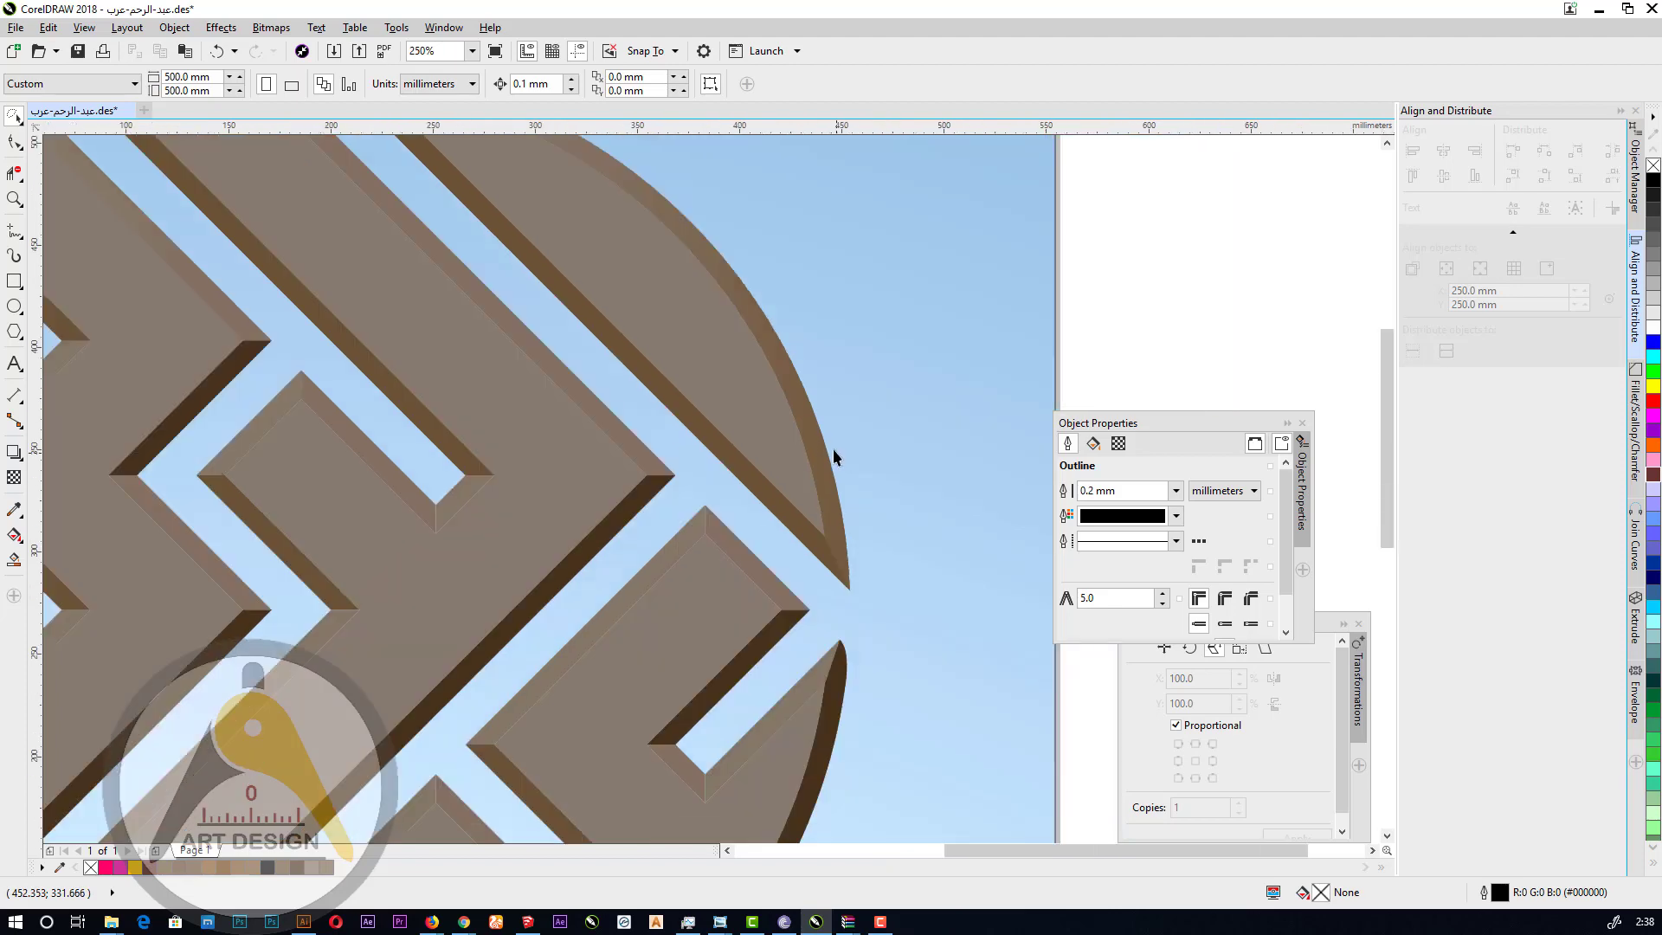
pyautogui.scroll(-1, 836, 444)
pyautogui.scroll(1, 665, 644)
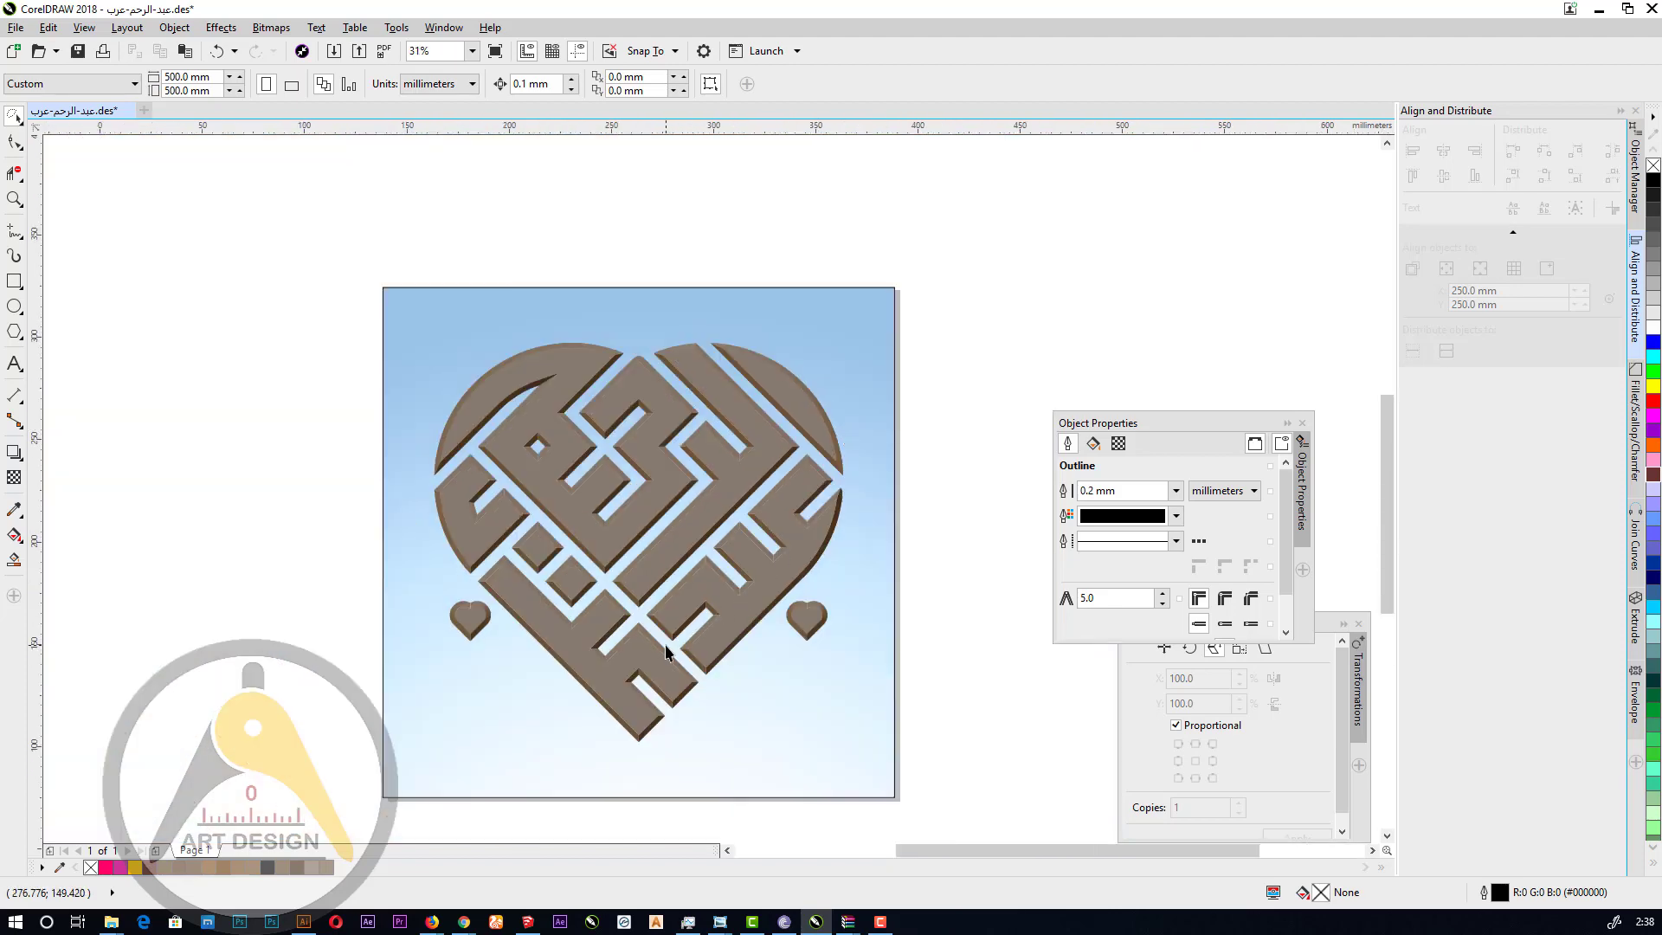
pyautogui.scroll(-1, 665, 644)
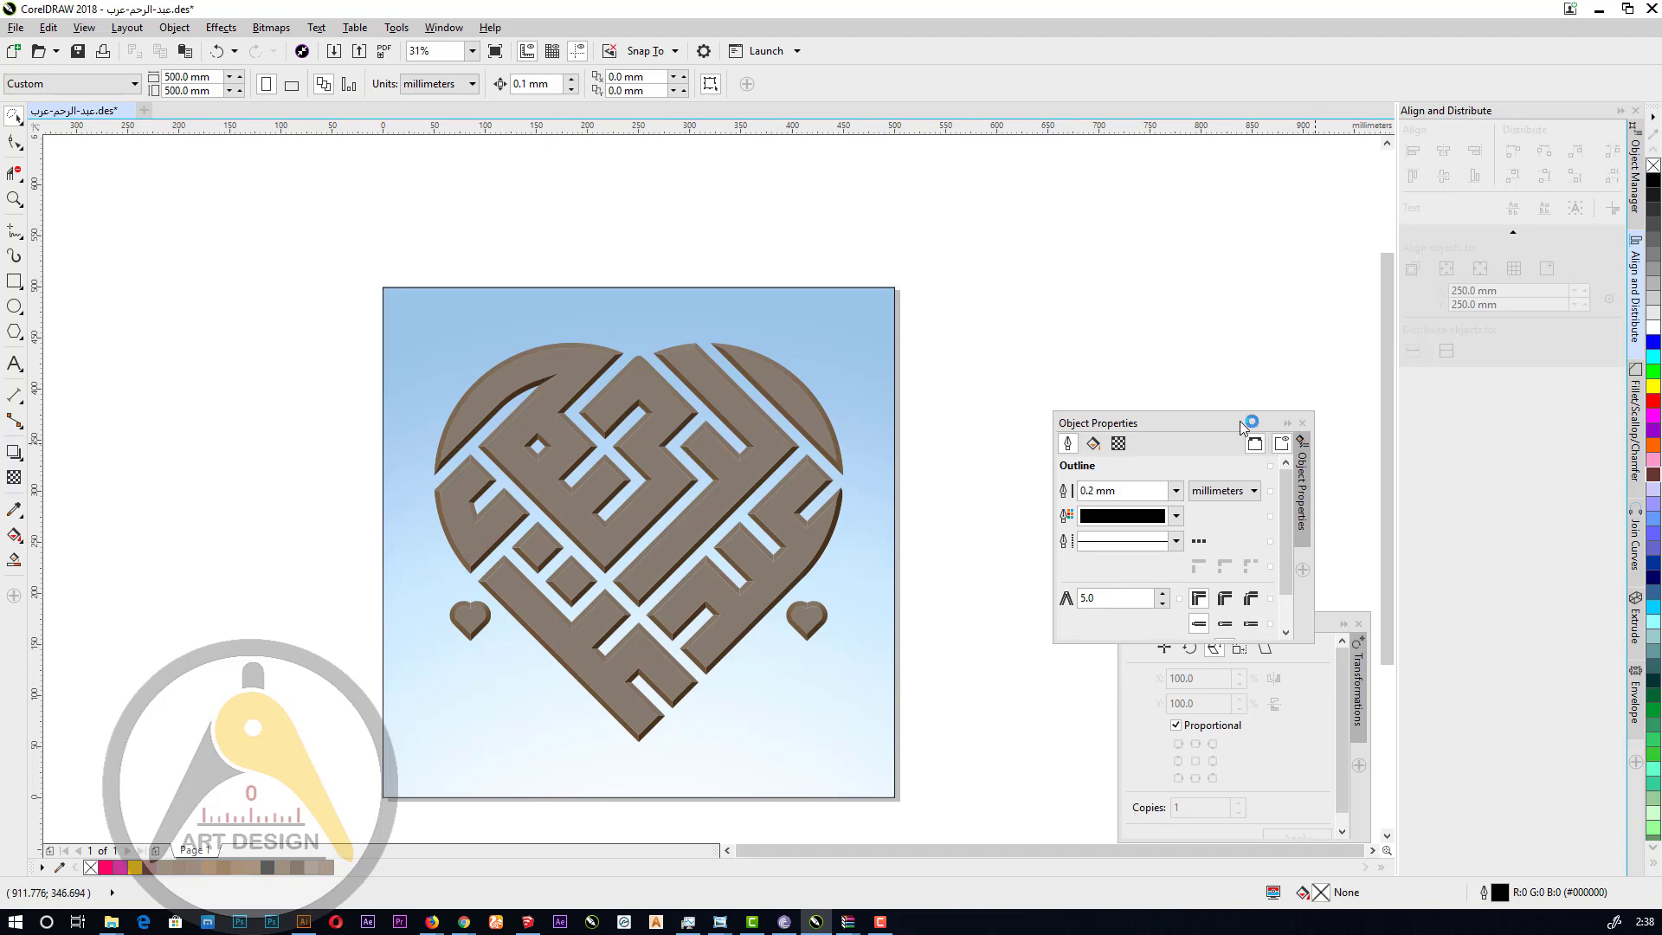
# Dock the floating Object Properties and Transformations windows together with the other dockers.
pyautogui.moveTo(1244, 418)
pyautogui.mouseDown()
pyautogui.moveTo(1518, 464)
pyautogui.moveTo(1645, 452)
pyautogui.mouseUp()
pyautogui.moveTo(1291, 623); pyautogui.dragTo(1624, 570)
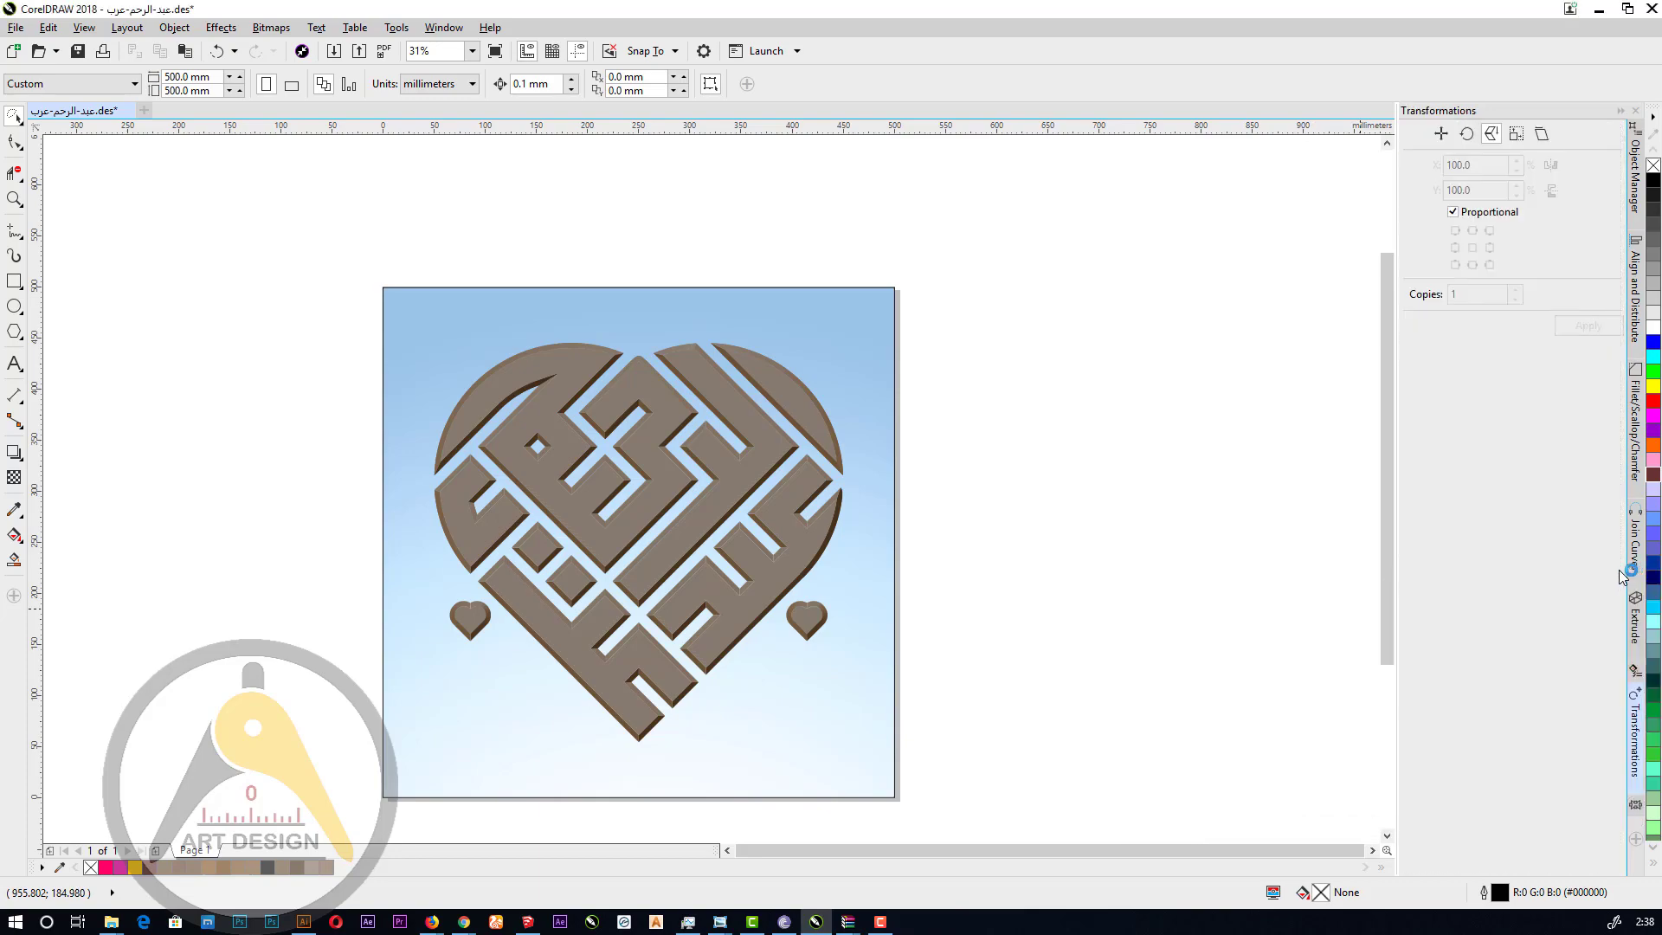